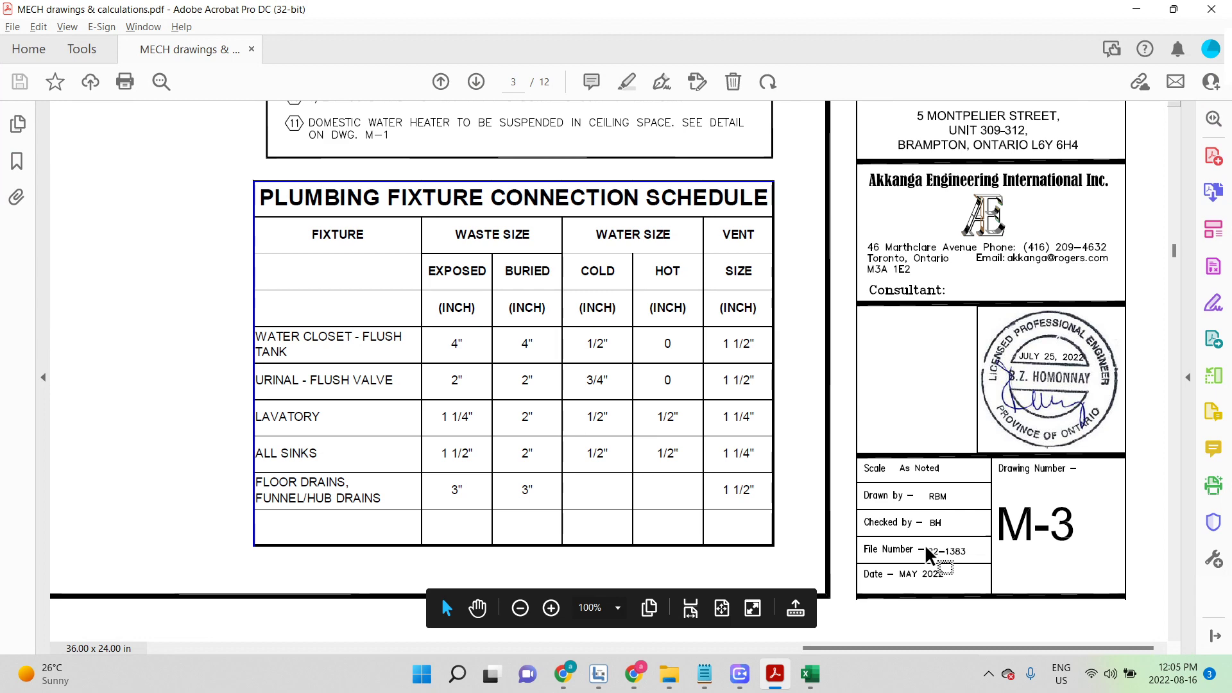
# - Examine the plumbing fixture connection schedule, coded plumbing notes and part ground floor drainage plan on drawing M-3
pyautogui.scroll(5, 925, 544)
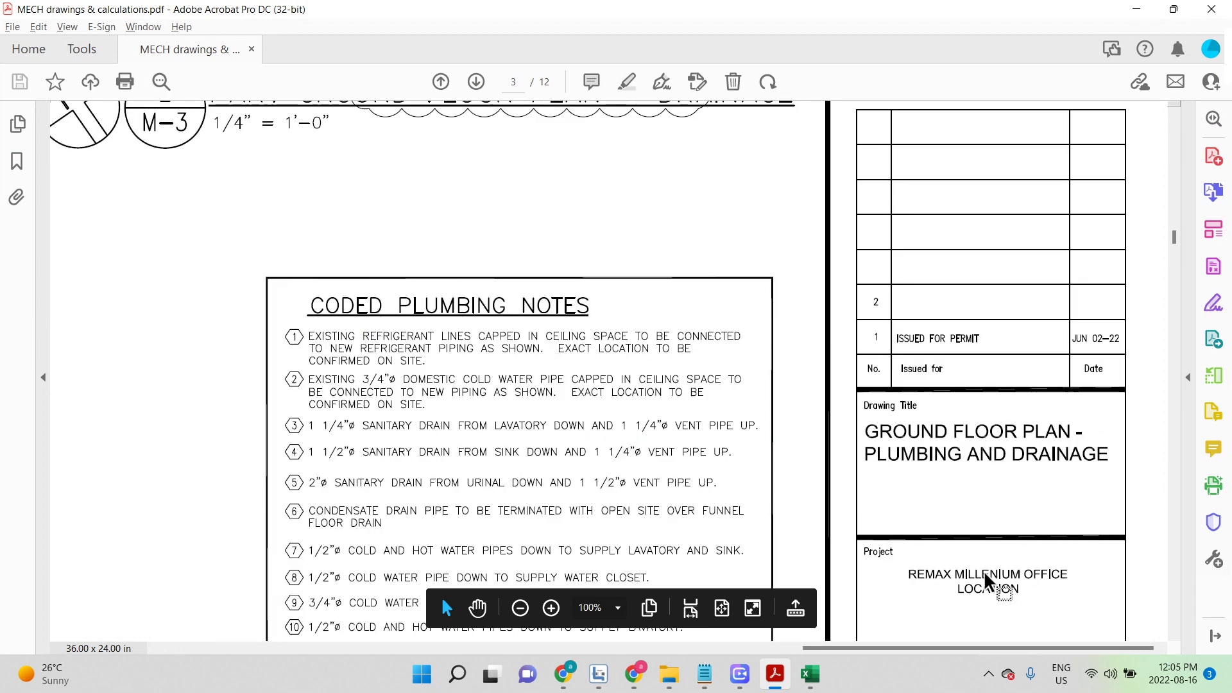
pyautogui.scroll(-5, 983, 568)
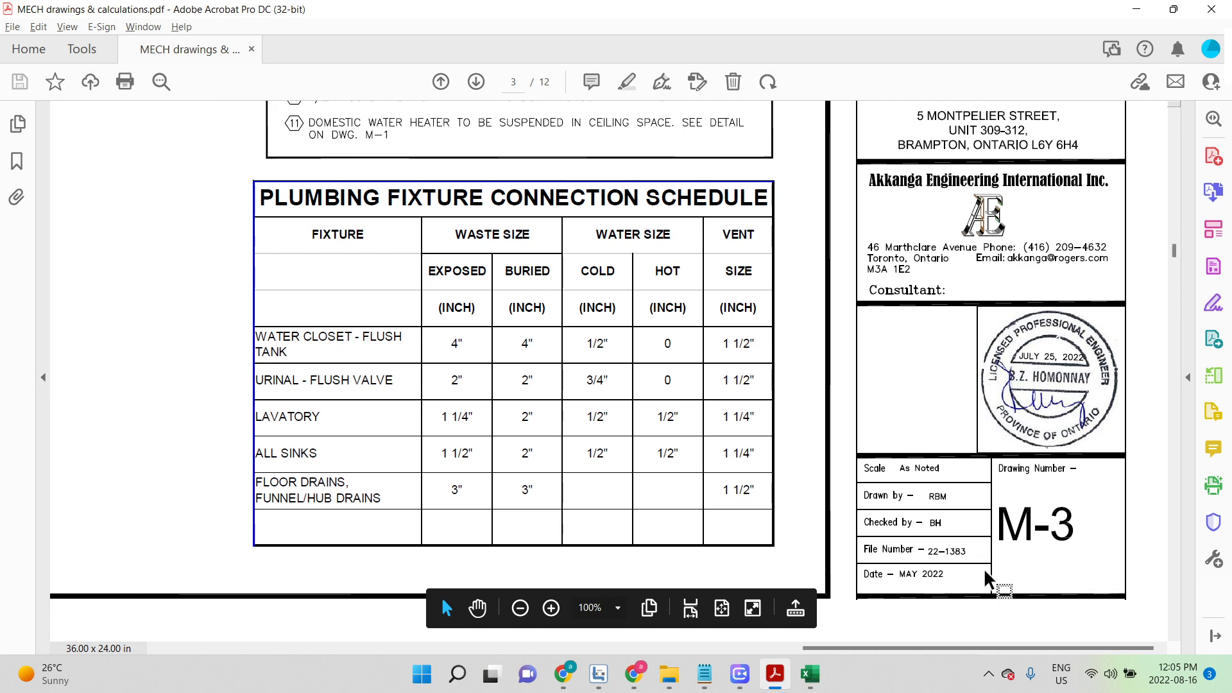
pyautogui.scroll(6, 983, 568)
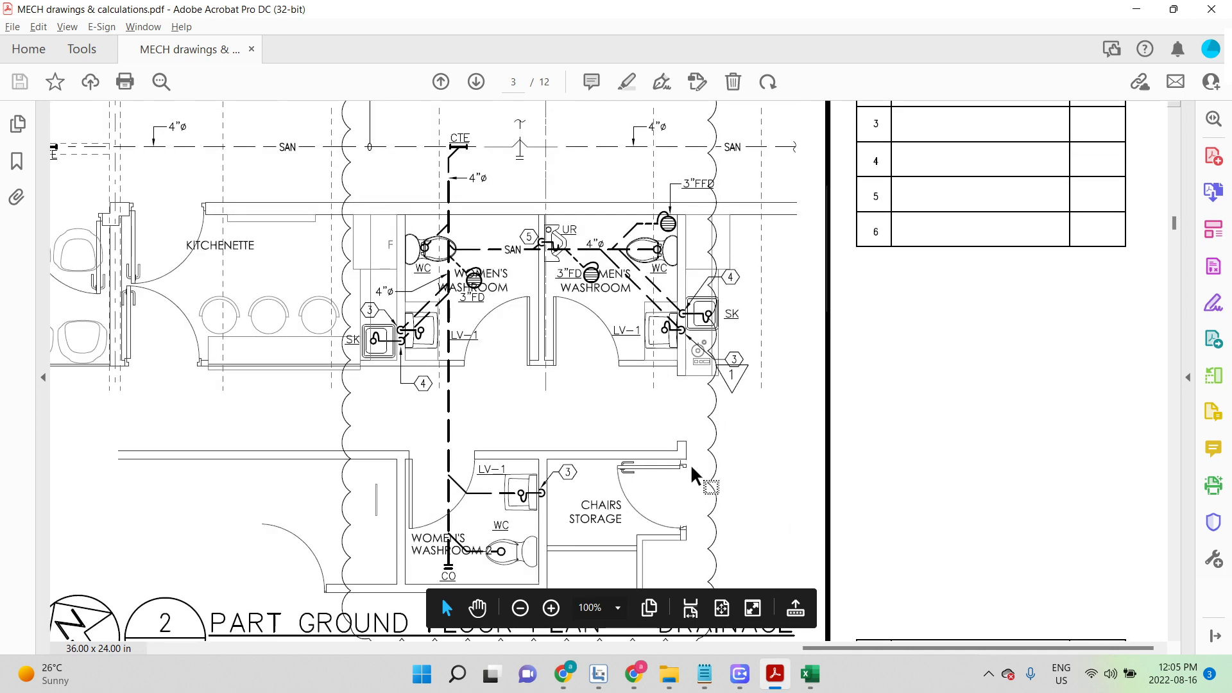
pyautogui.keyDown('ctrl'); pyautogui.scroll(-2, 691, 469); pyautogui.keyUp('ctrl')
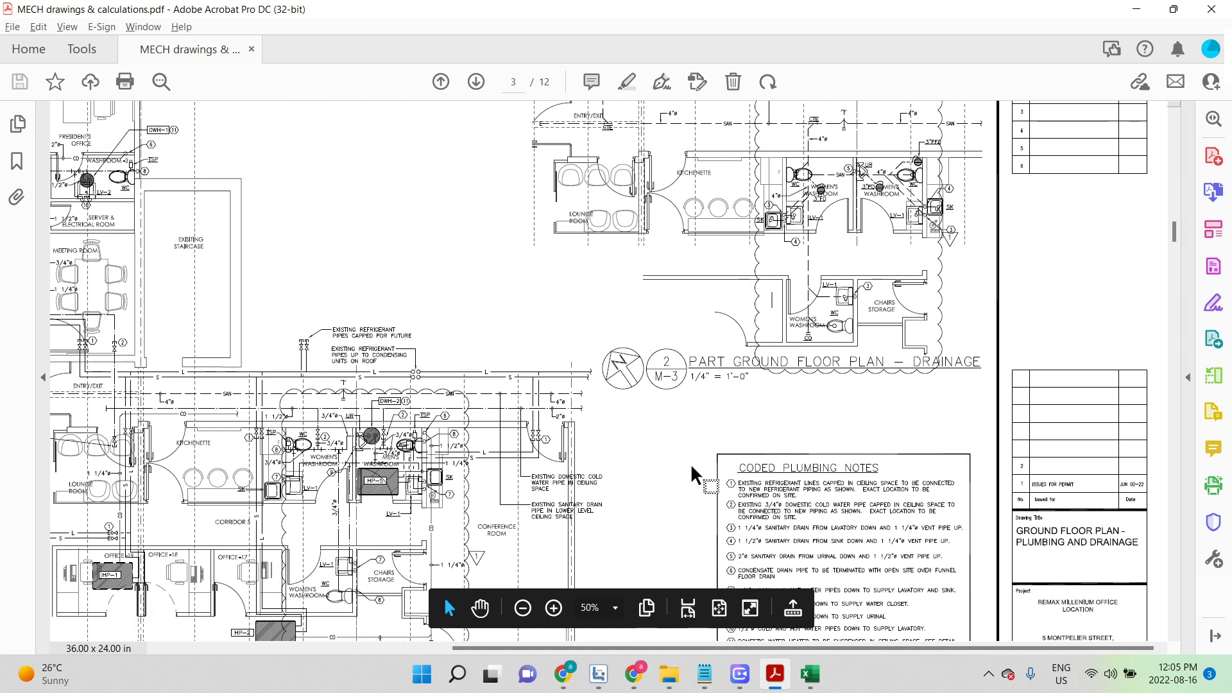
pyautogui.keyDown('ctrl'); pyautogui.scroll(2, 691, 463); pyautogui.keyUp('ctrl')
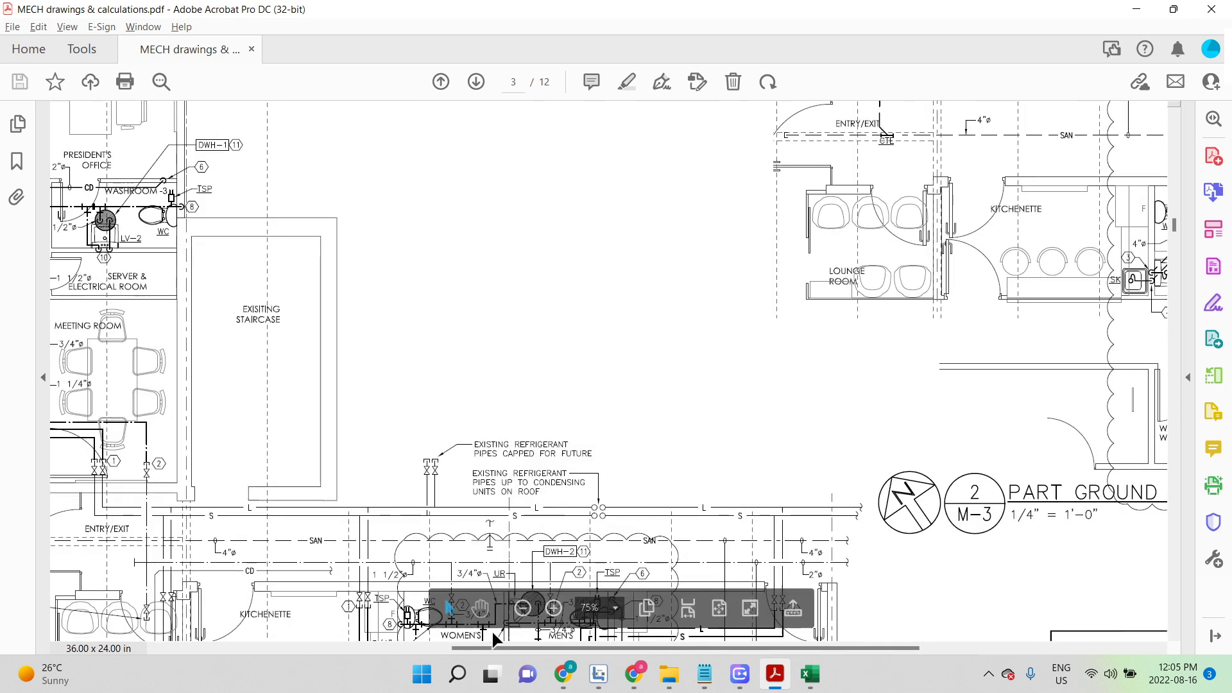
pyautogui.hscroll(8, 492, 632)
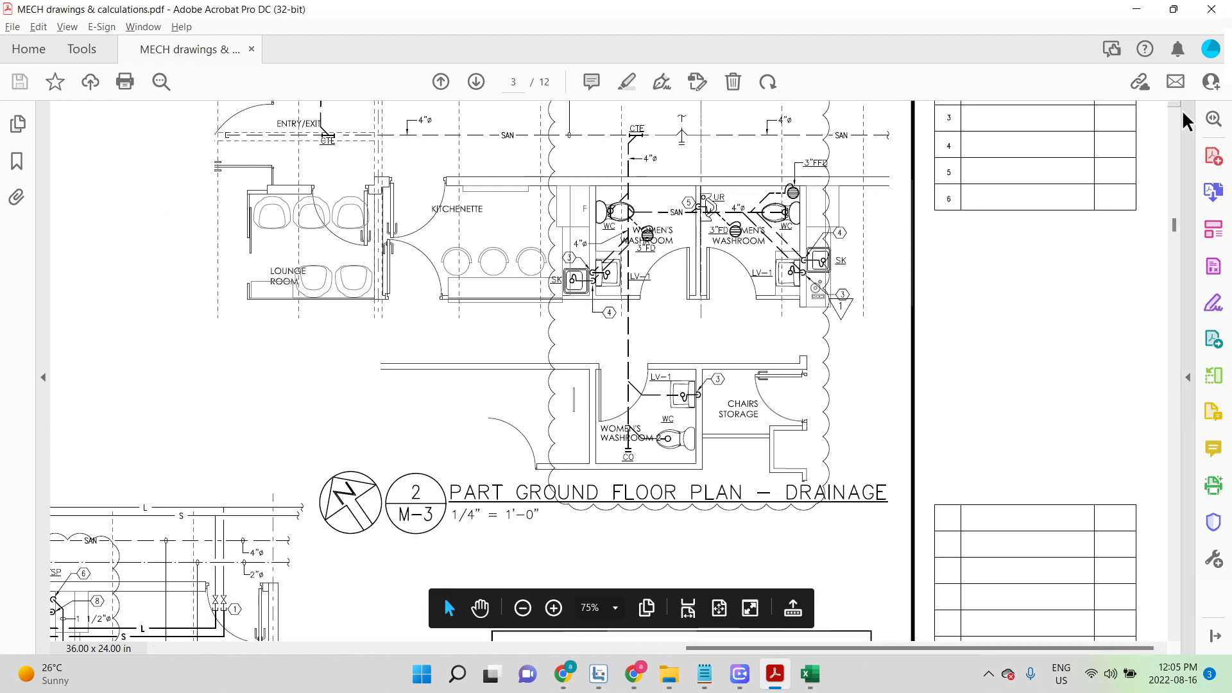
pyautogui.scroll(1, 1174, 115)
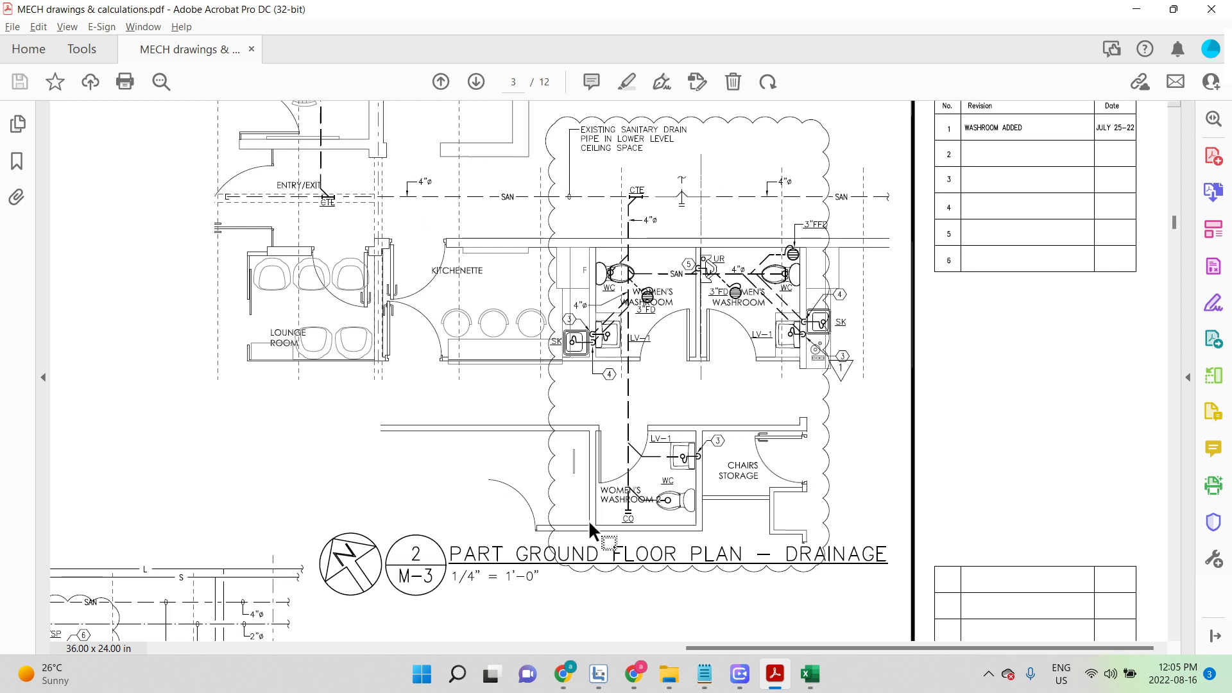
pyautogui.click(1174, 116)
pyautogui.moveTo(1174, 120); pyautogui.dragTo(1174, 119)
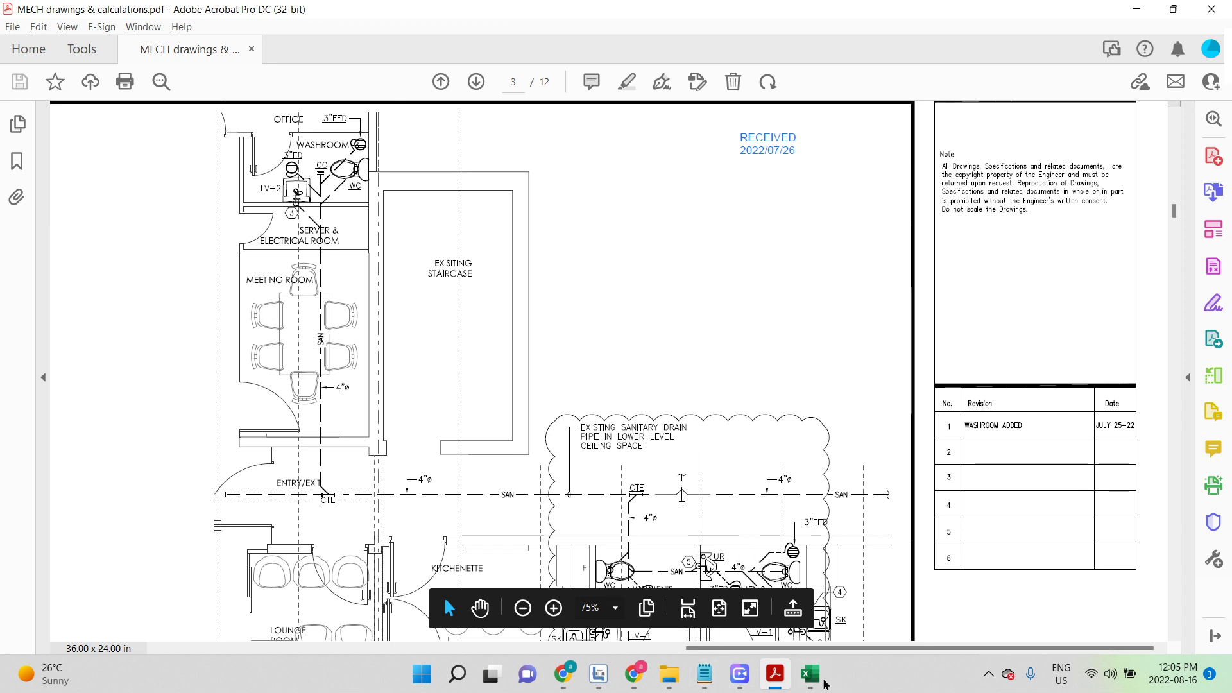
# - Switch to FastPIPE and review the existing underground takeoff around the women's washroom water closet
pyautogui.click(587, 675)
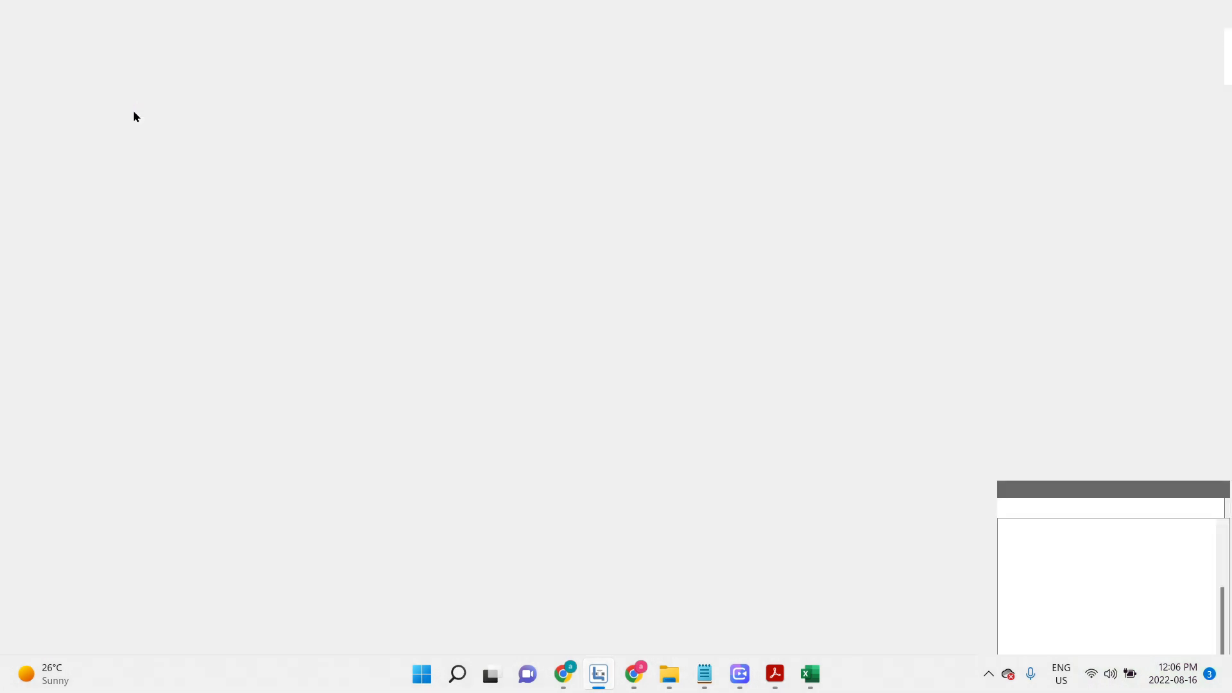
pyautogui.scroll(3, 464, 357)
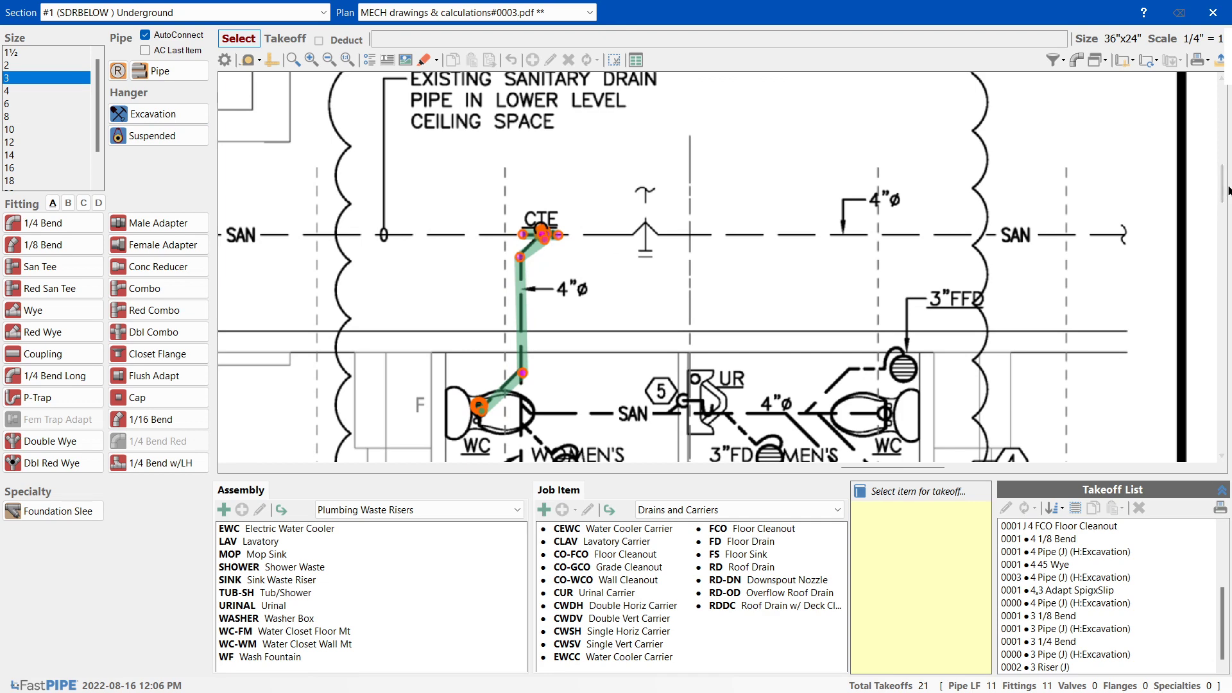
pyautogui.scroll(-3, 1226, 193)
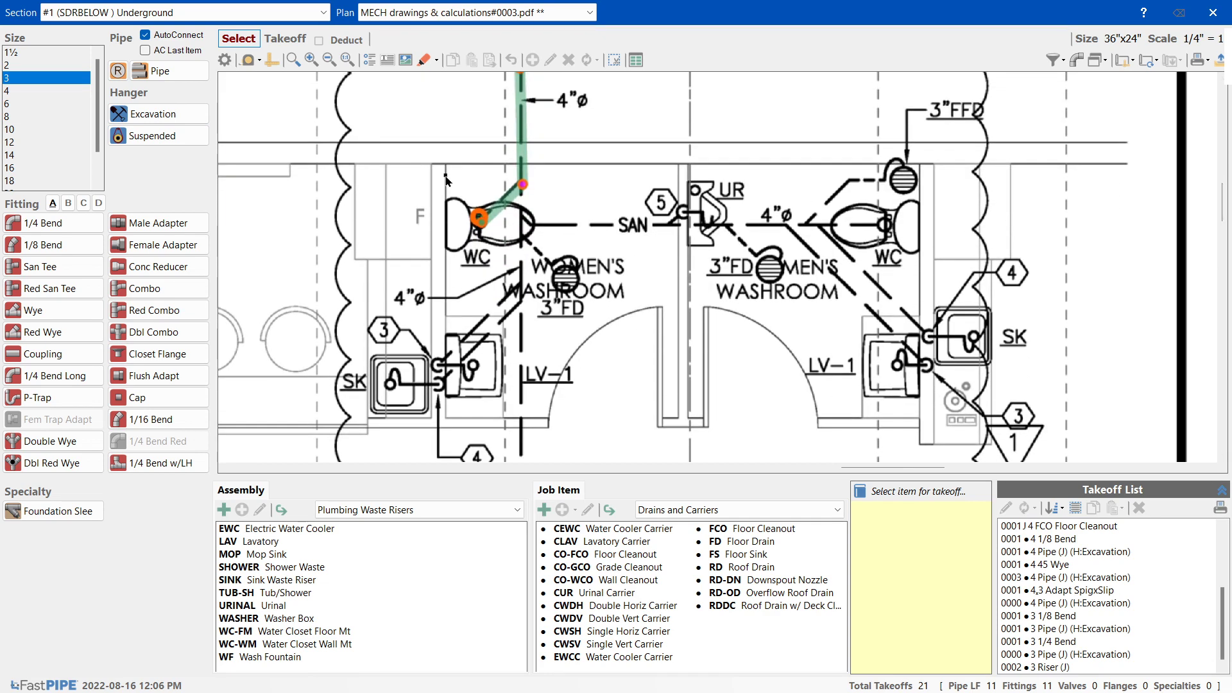
pyautogui.moveTo(445, 174); pyautogui.dragTo(618, 263)
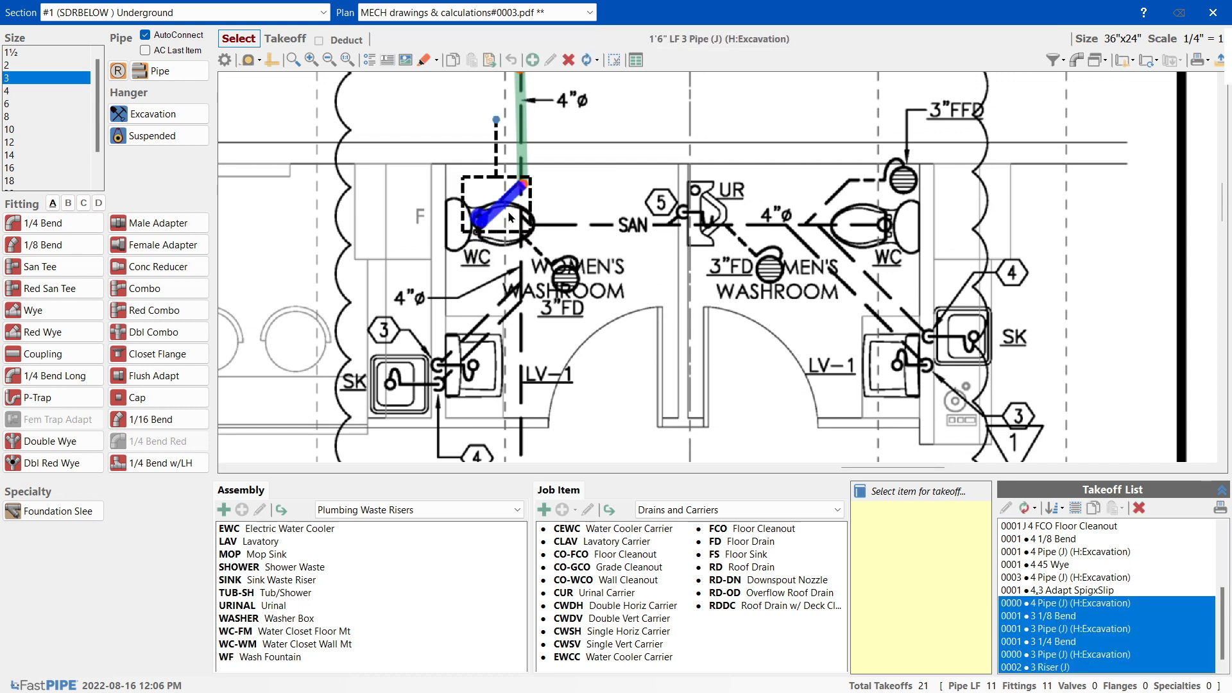
pyautogui.click(525, 195)
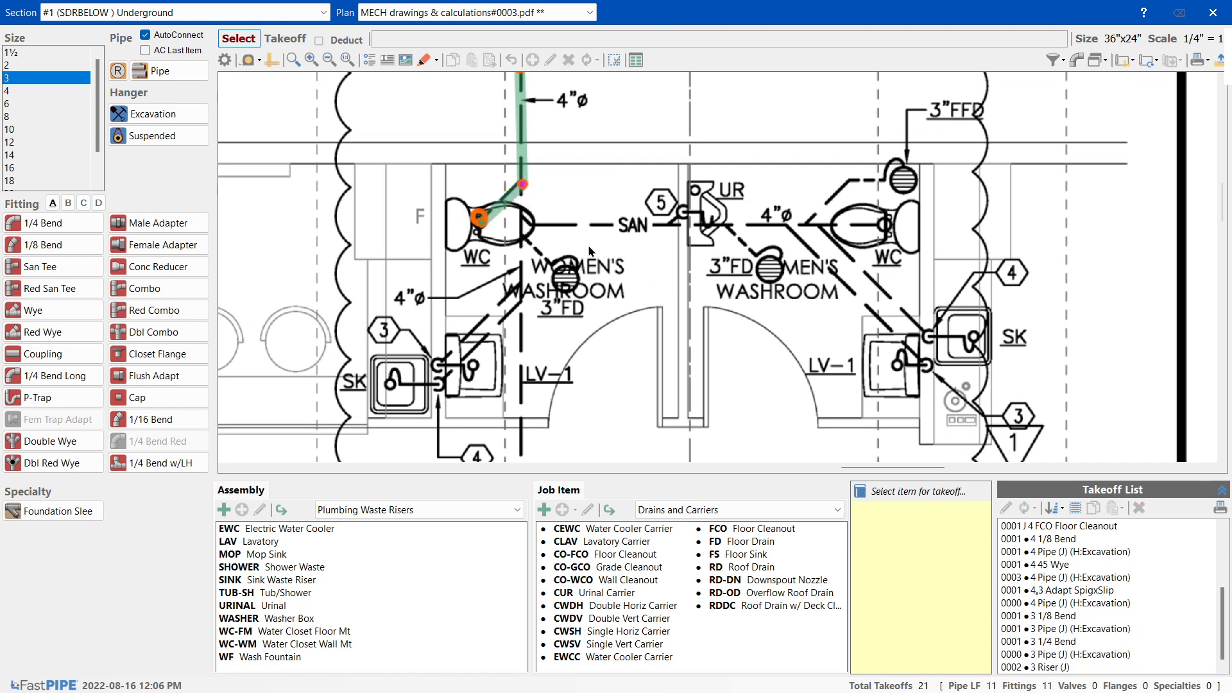
# - Place a 4-inch 45 Wye on the main beside the women's washroom WC and a 4-inch 1/8 Bend onto the SAN branch
pyautogui.scroll(1, 591, 251)
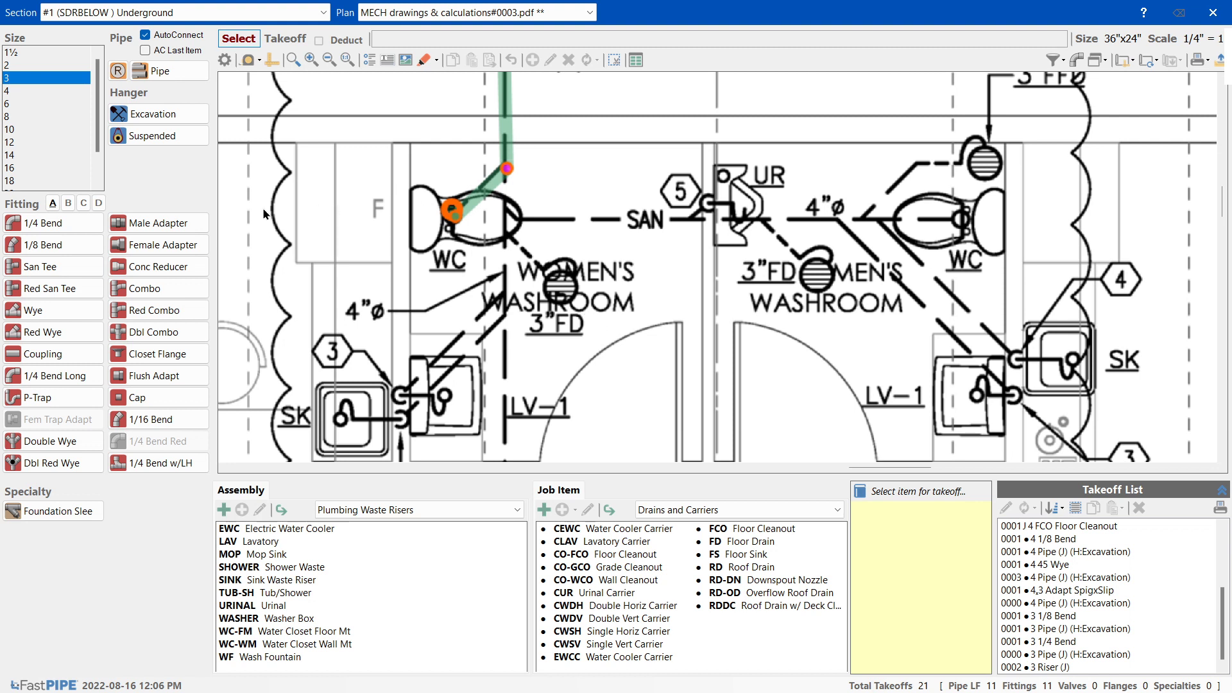
pyautogui.click(13, 90)
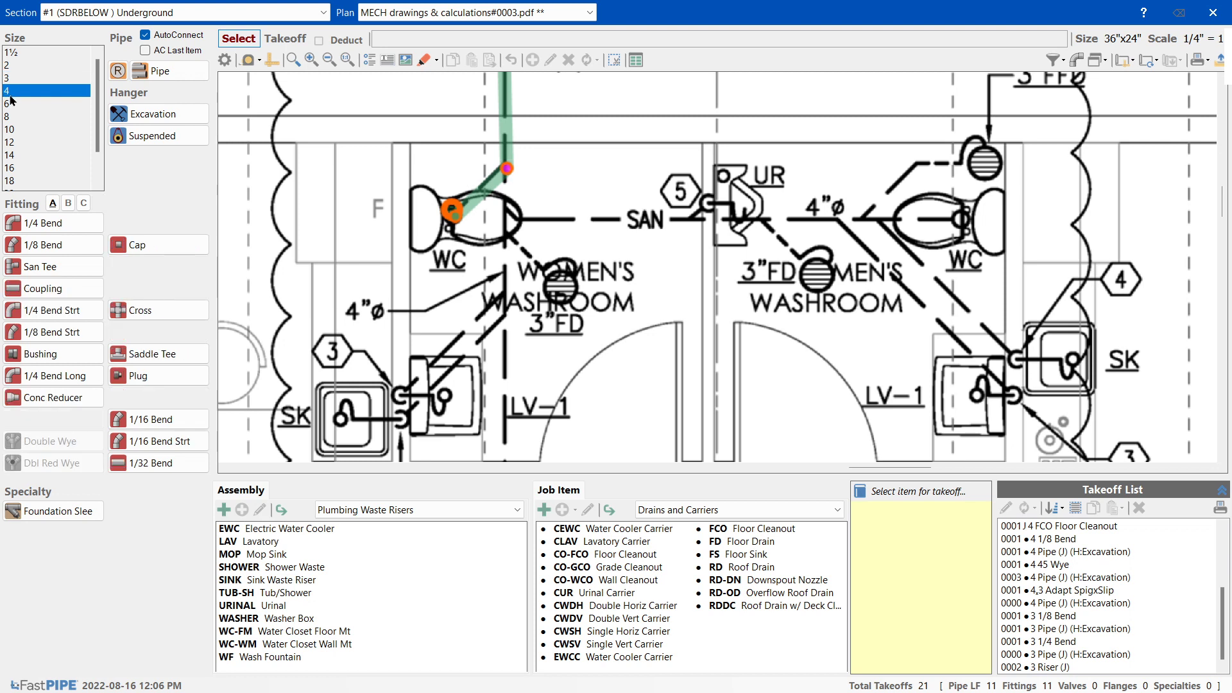
pyautogui.click(68, 204)
pyautogui.click(31, 266)
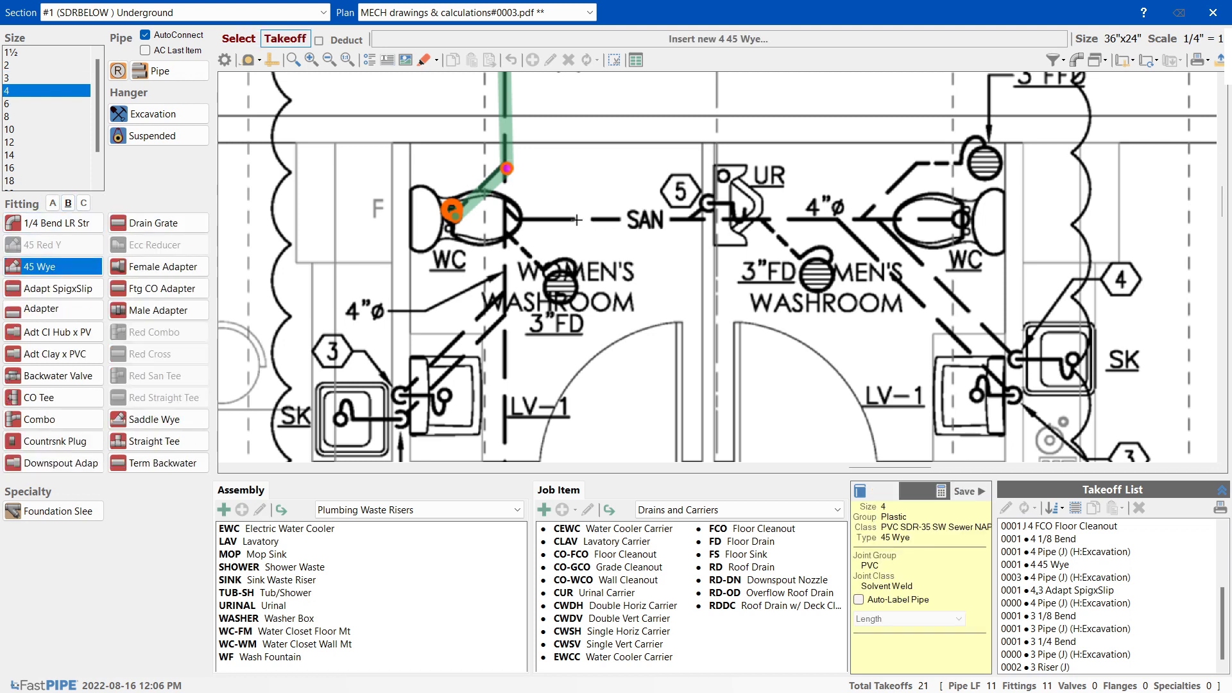
pyautogui.click(503, 206)
pyautogui.click(53, 202)
pyautogui.click(39, 244)
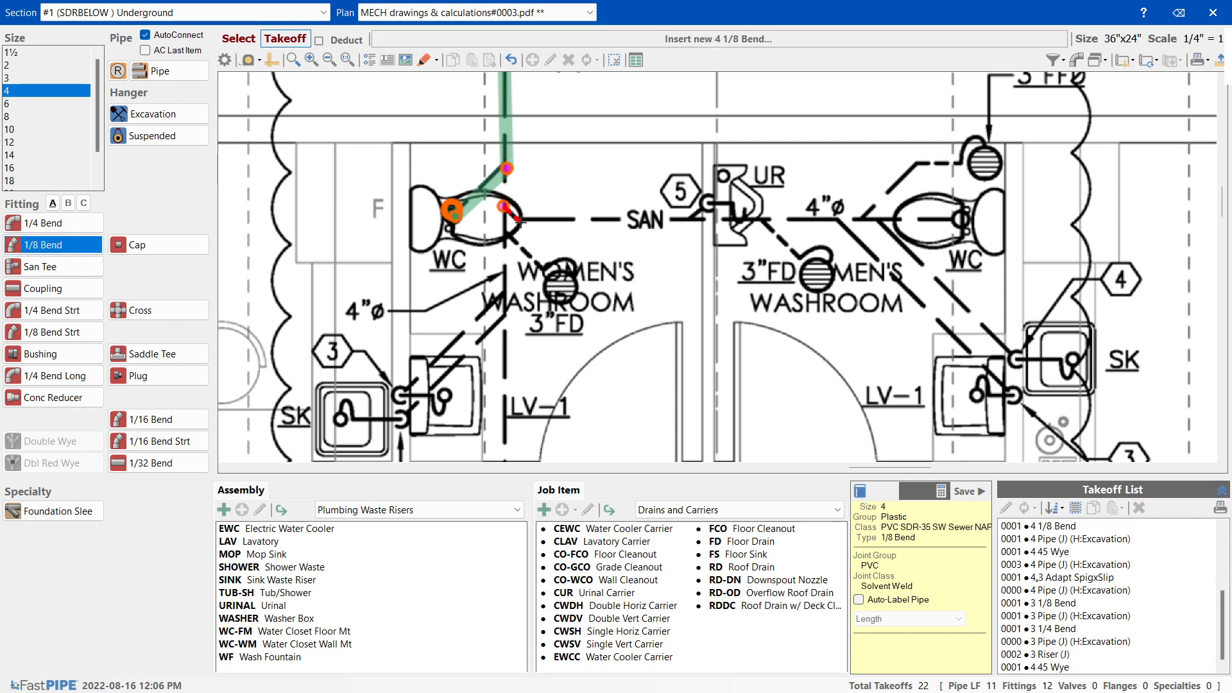
pyautogui.click(521, 220)
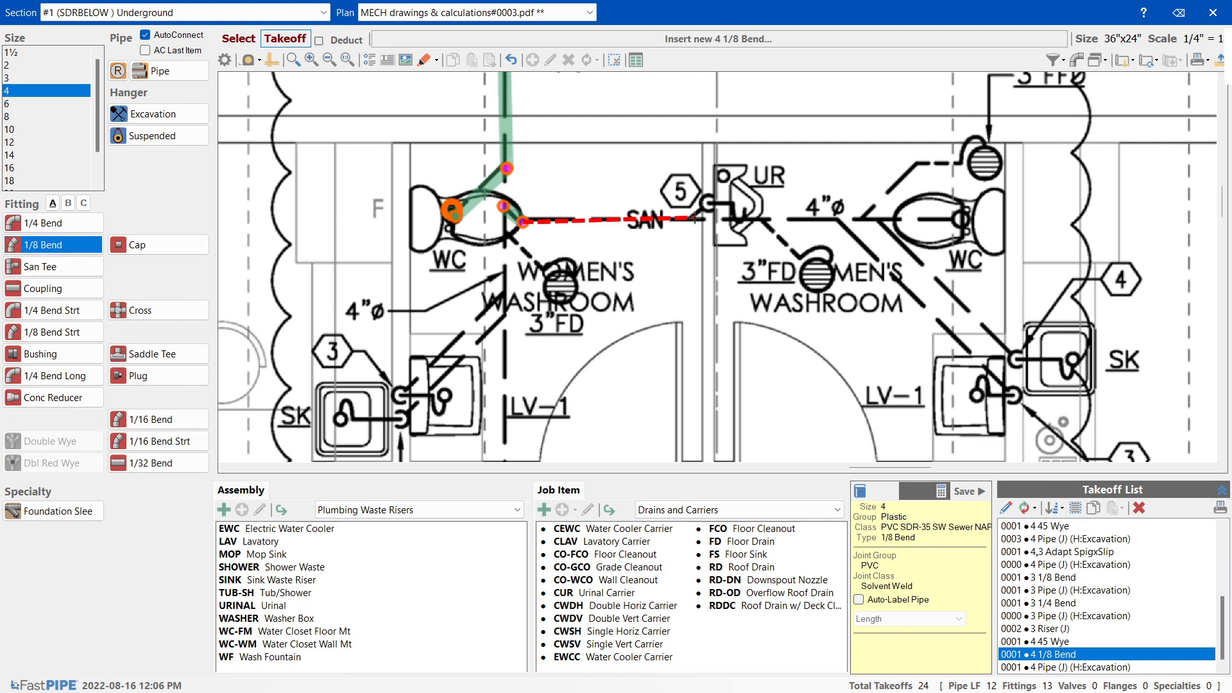
pyautogui.rightClick(671, 222)
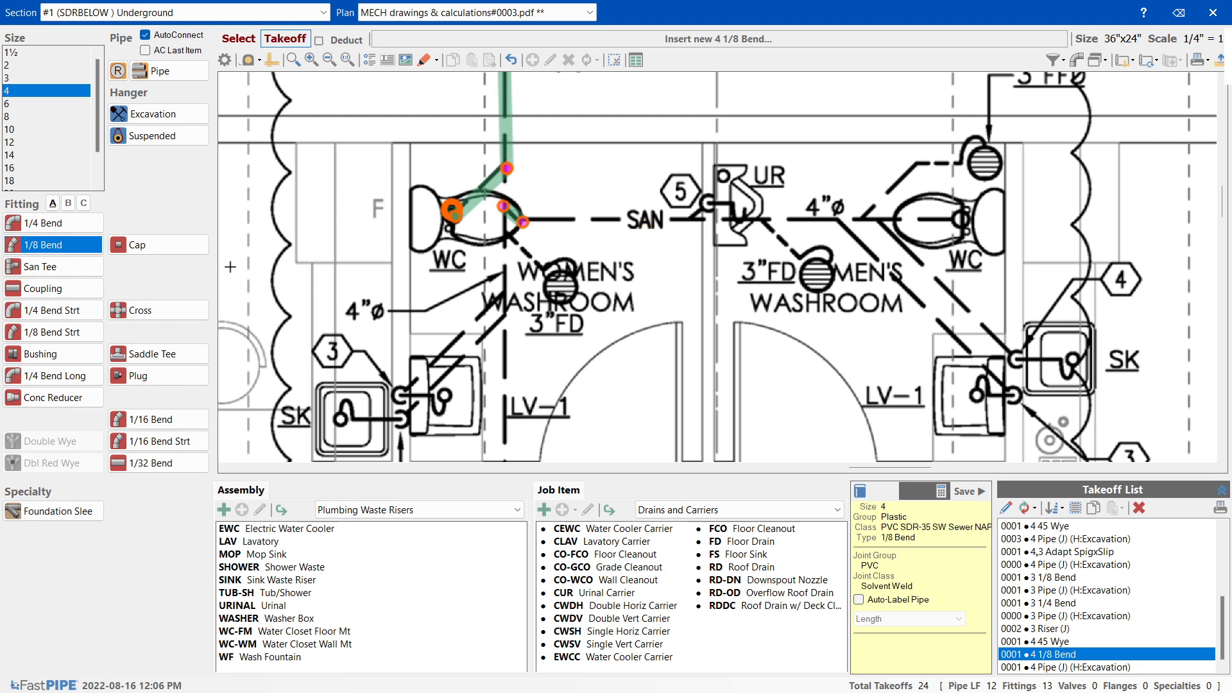
# - Extend the 4-inch SAN branch to a 45 Wye at the urinal connection and add a 4,2 Adapt SpigxSlip to it
pyautogui.click(68, 203)
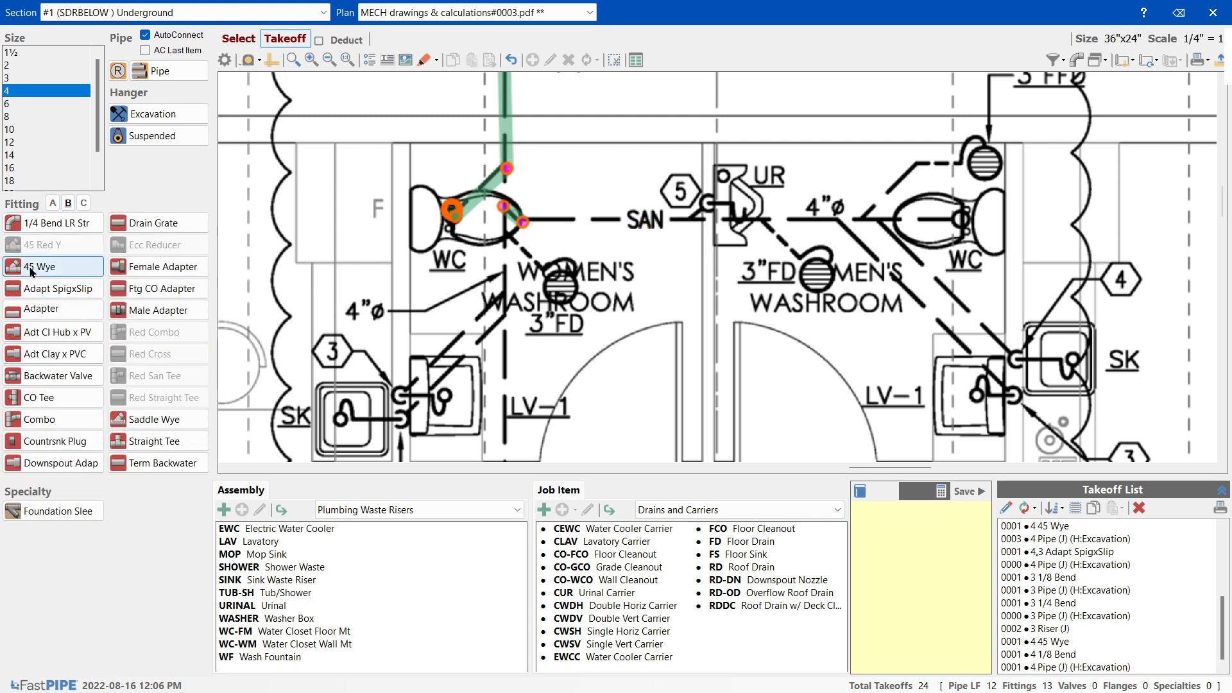
pyautogui.click(32, 267)
pyautogui.click(691, 222)
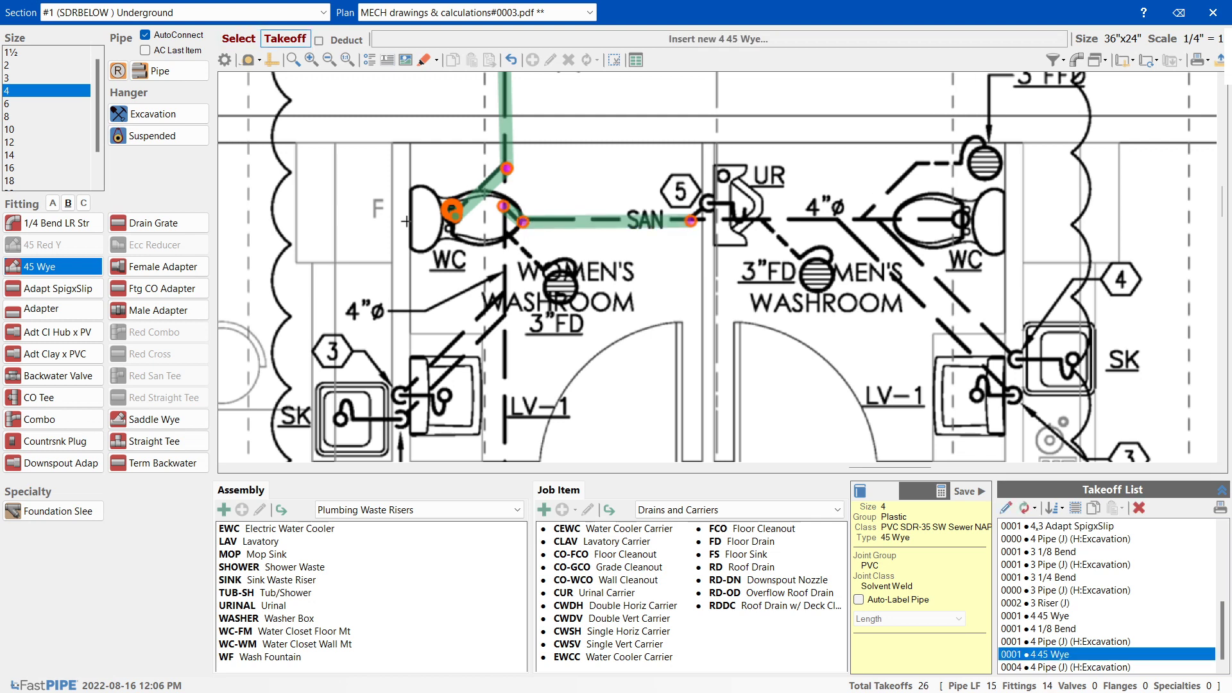
pyautogui.click(58, 288)
pyautogui.click(30, 279)
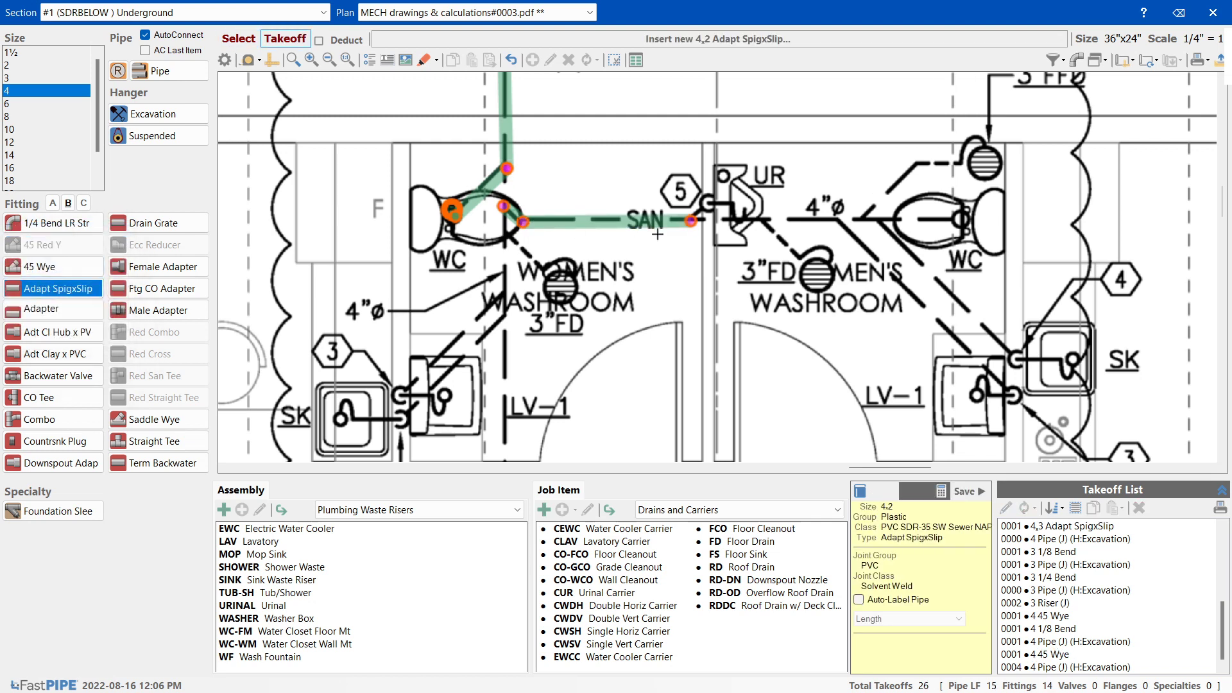
pyautogui.click(689, 222)
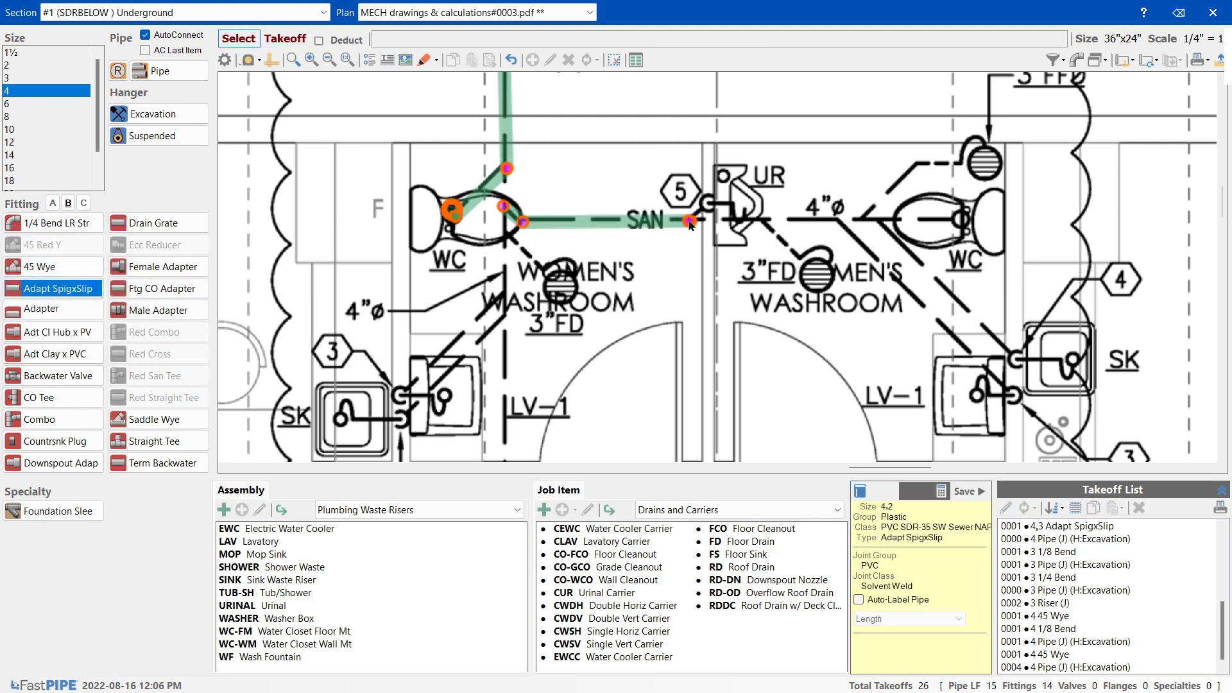
# - Run 2-inch pipe from the wye to the urinal drain at note 5, ending with a 1/8 Bend and a 1/4 Bend
pyautogui.click(38, 66)
pyautogui.click(12, 249)
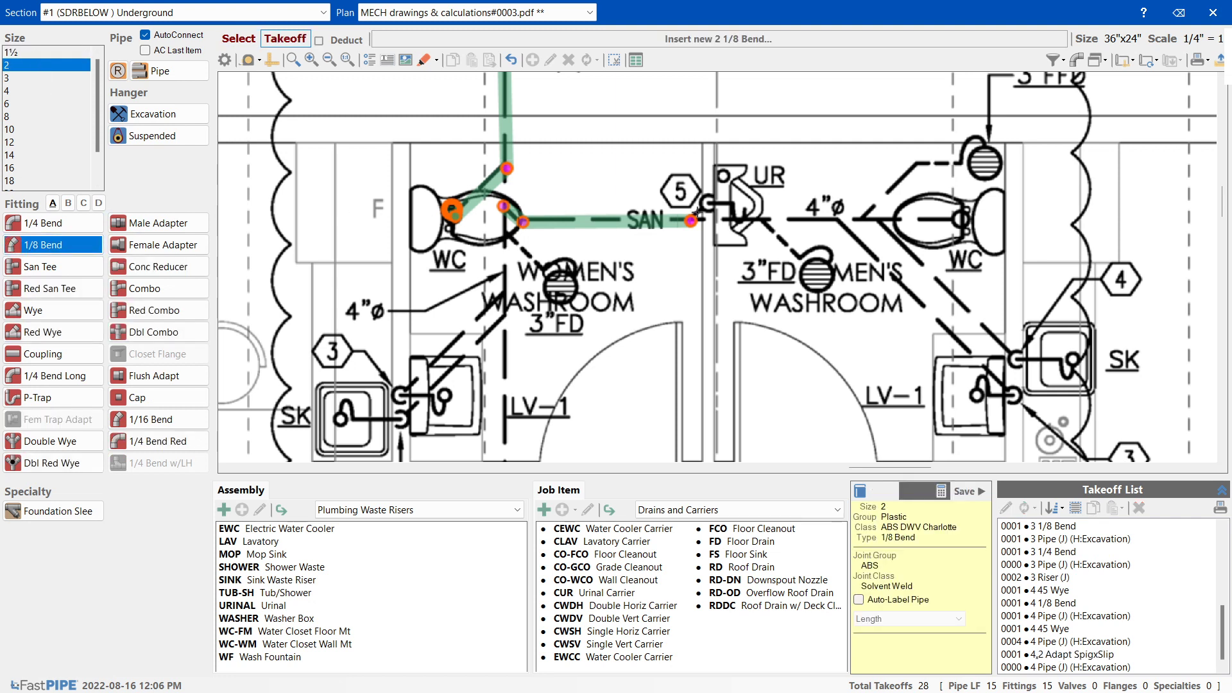
pyautogui.click(704, 202)
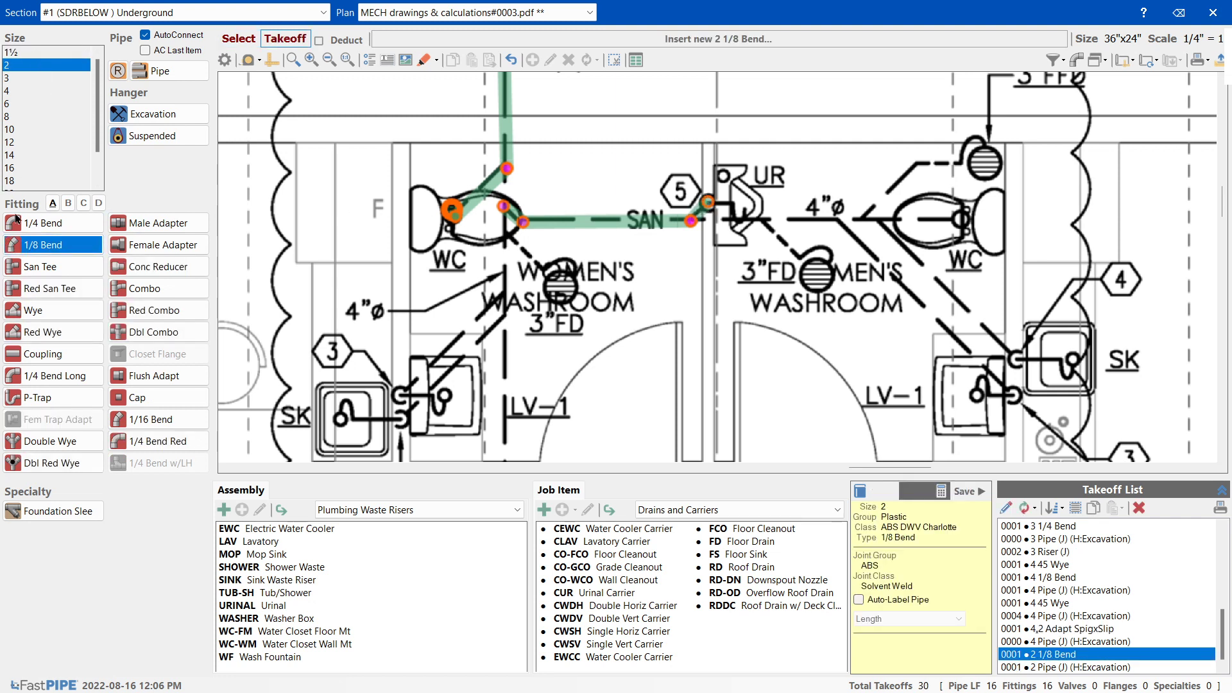
pyautogui.click(18, 221)
pyautogui.click(706, 200)
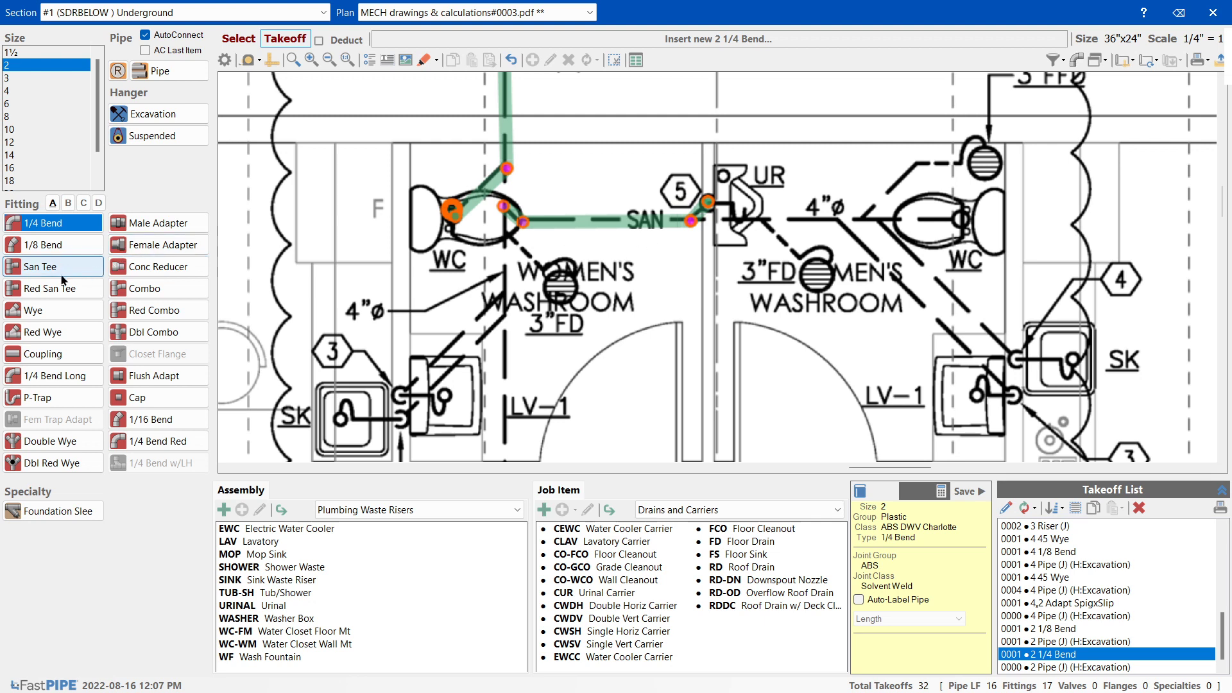
pyautogui.click(68, 203)
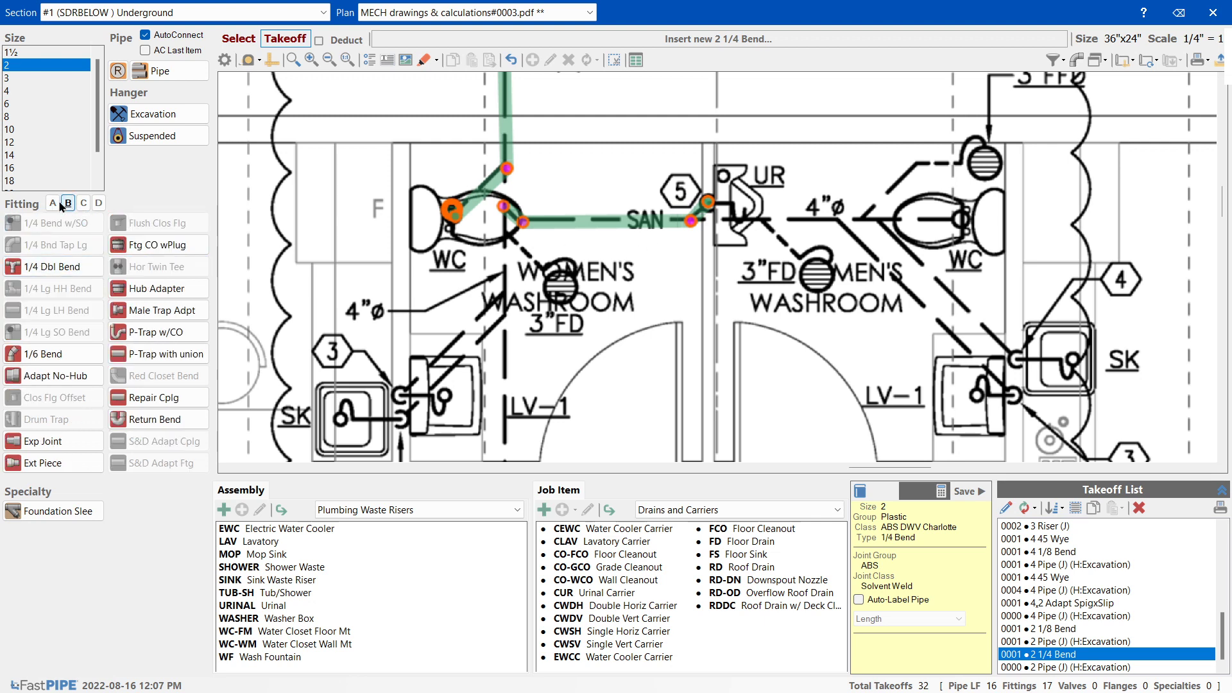
pyautogui.click(53, 203)
pyautogui.click(37, 310)
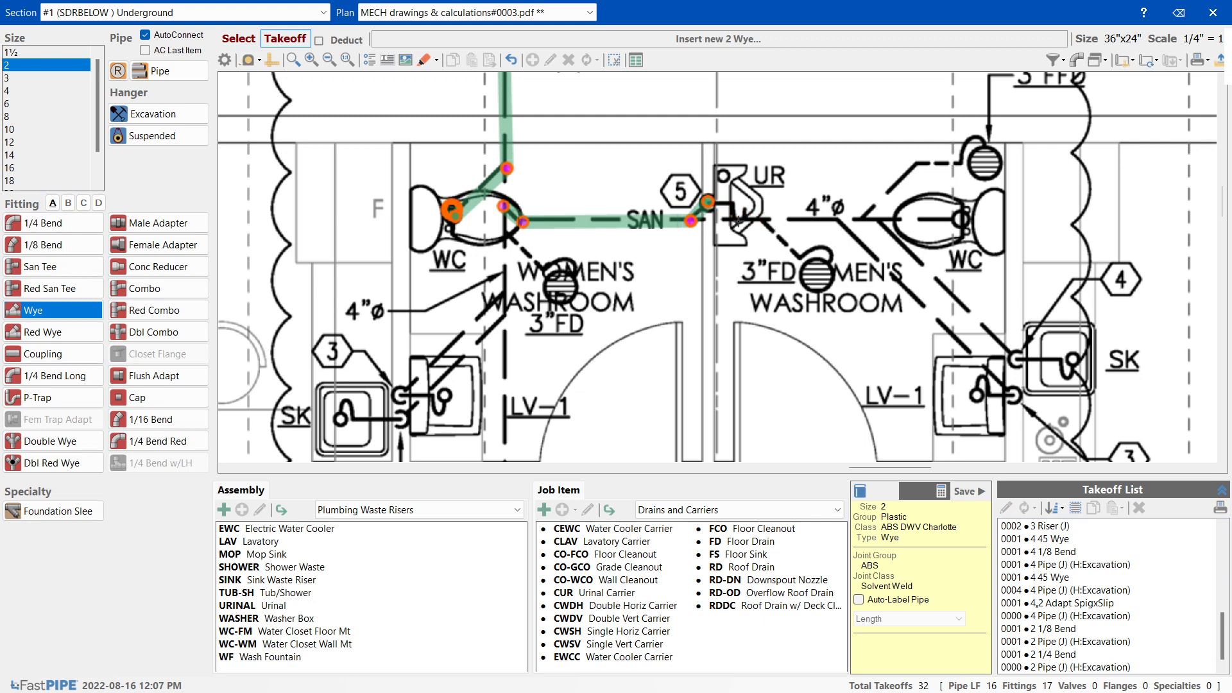
# - Extend the 4-inch SAN branch to a 45 Wye at the men's washroom floor drain line and add a 4,3 Adapt SpigxSlip
pyautogui.click(27, 91)
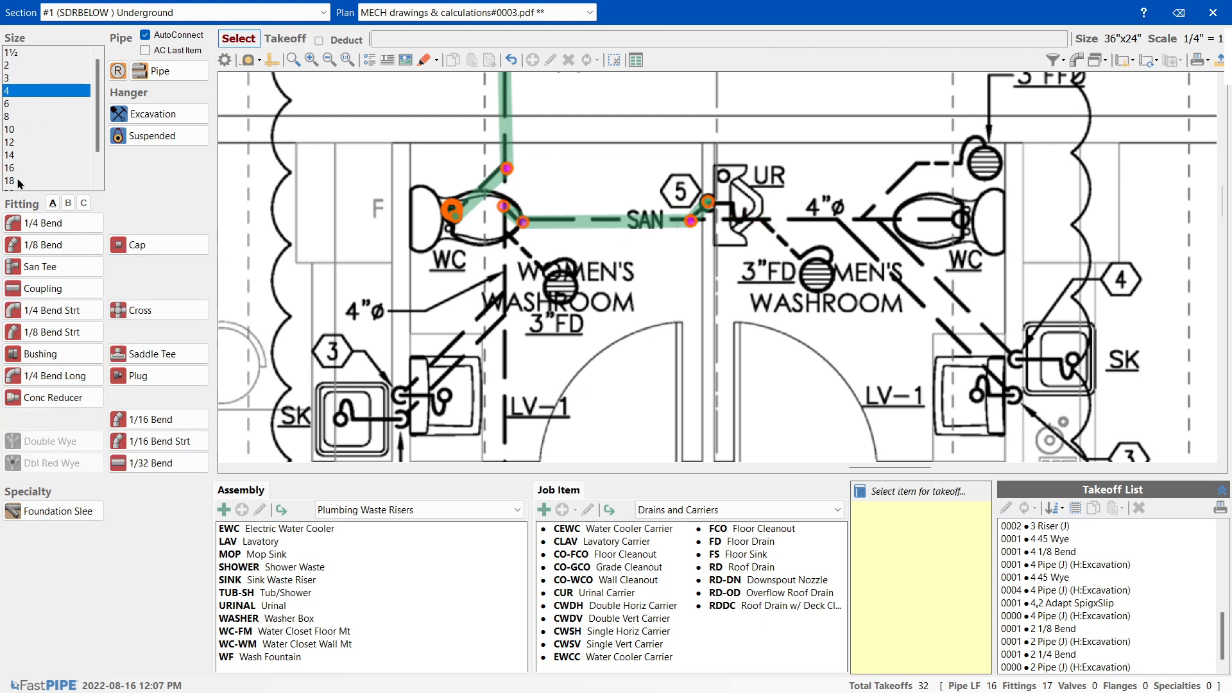
pyautogui.click(68, 203)
pyautogui.click(40, 266)
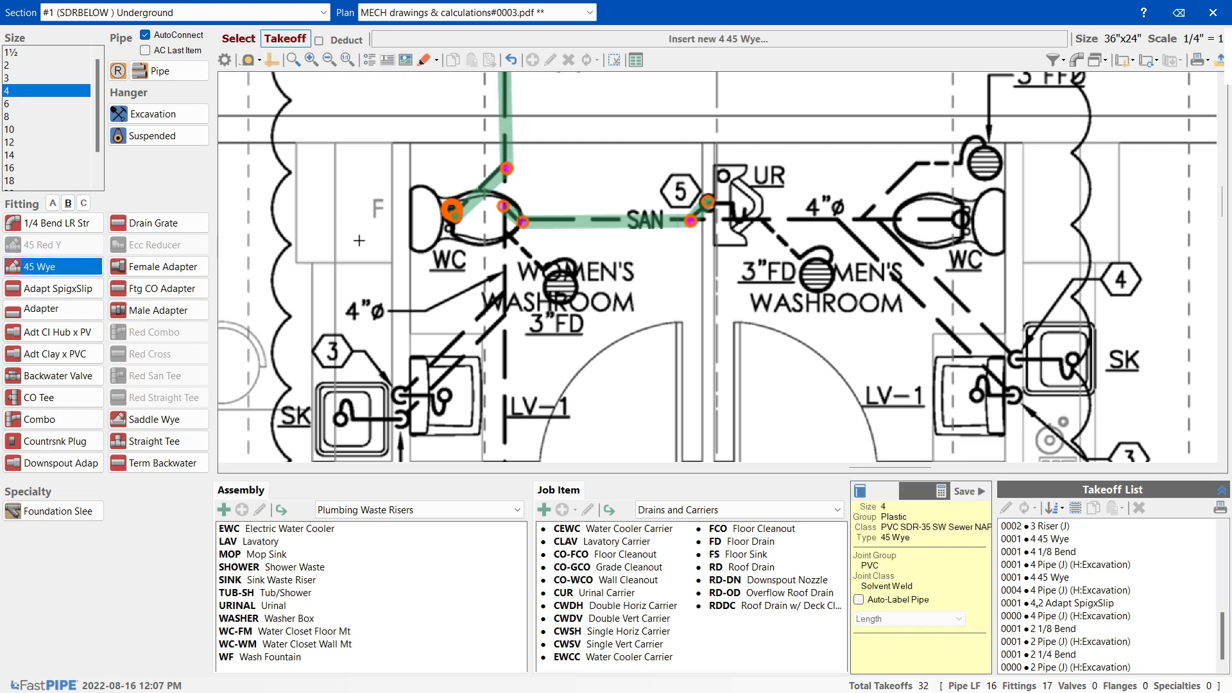
pyautogui.click(763, 220)
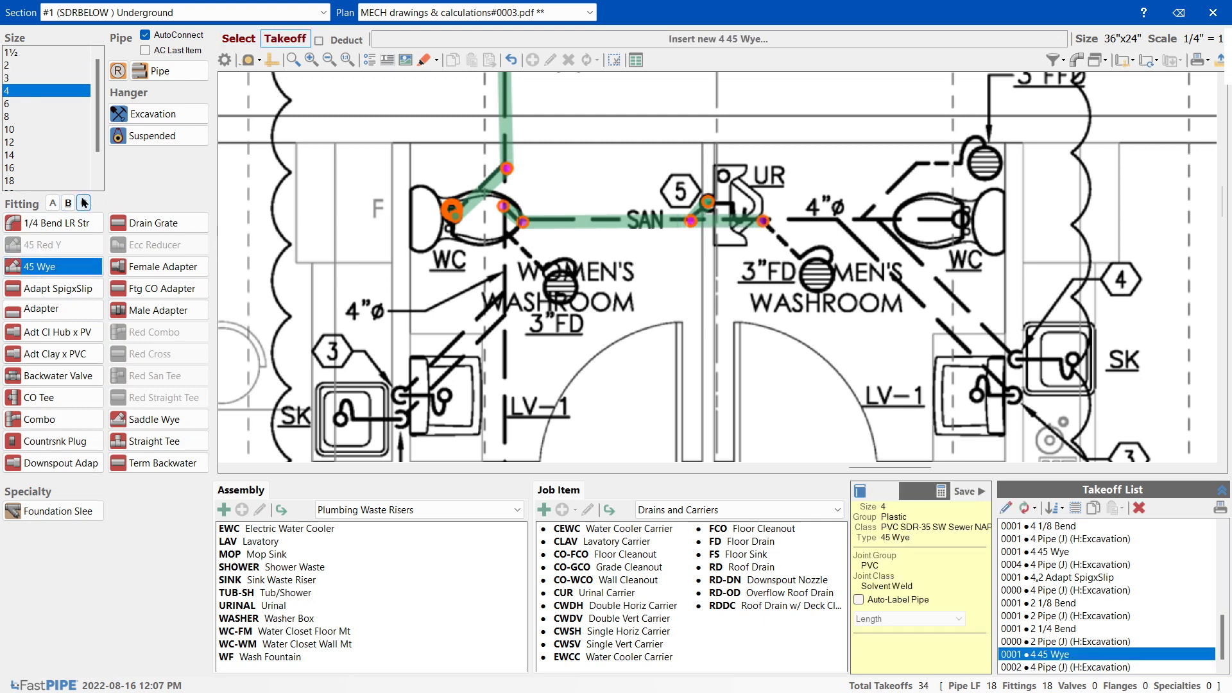
pyautogui.click(38, 280)
pyautogui.click(25, 260)
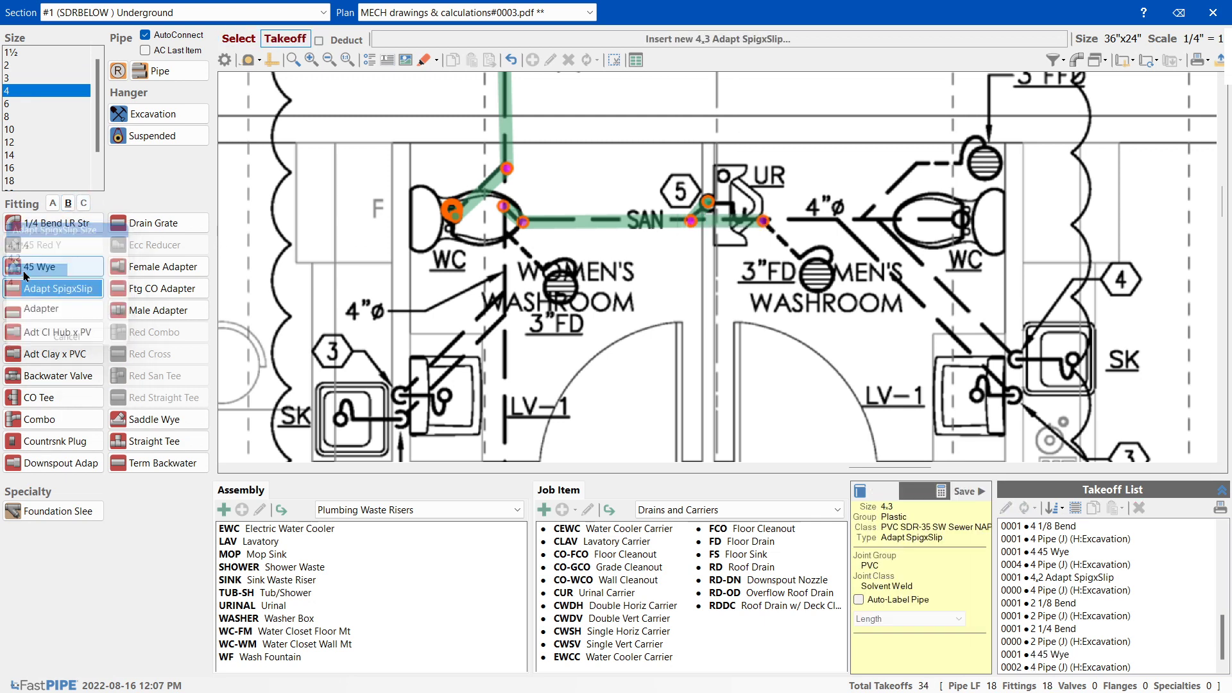
pyautogui.click(758, 224)
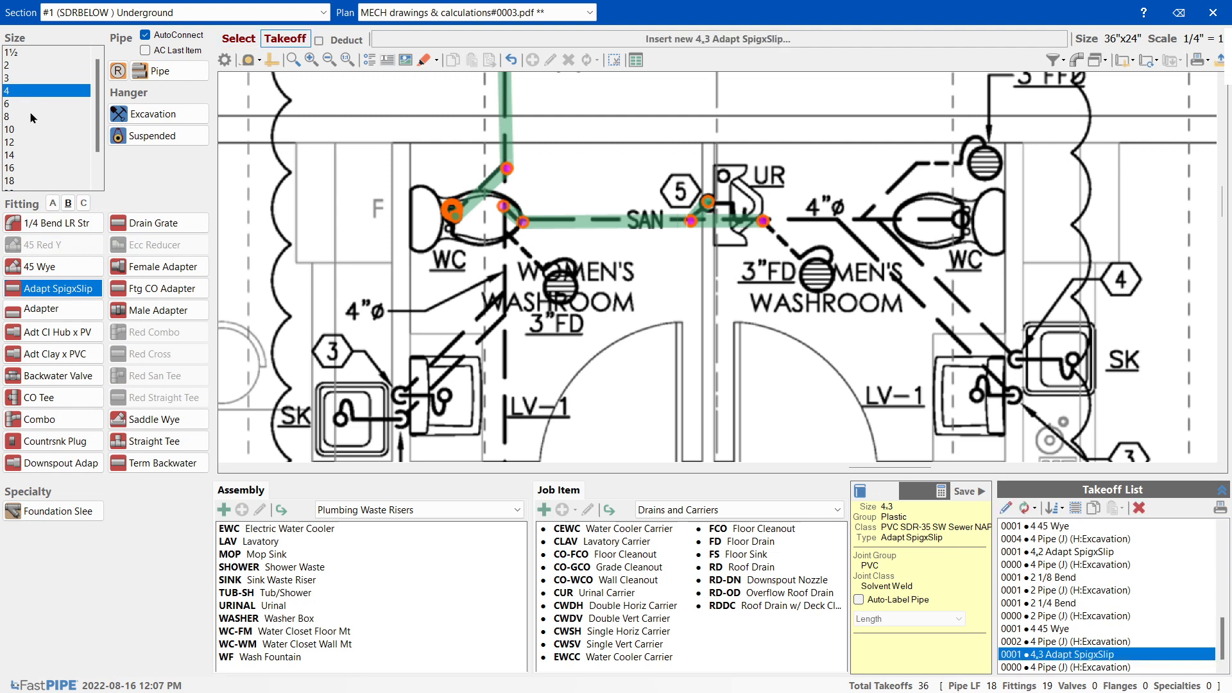
# - Run 3-inch pipe from the adapter to a 1/8 Bend and a P-Trap at the men's washroom floor drain
pyautogui.click(21, 243)
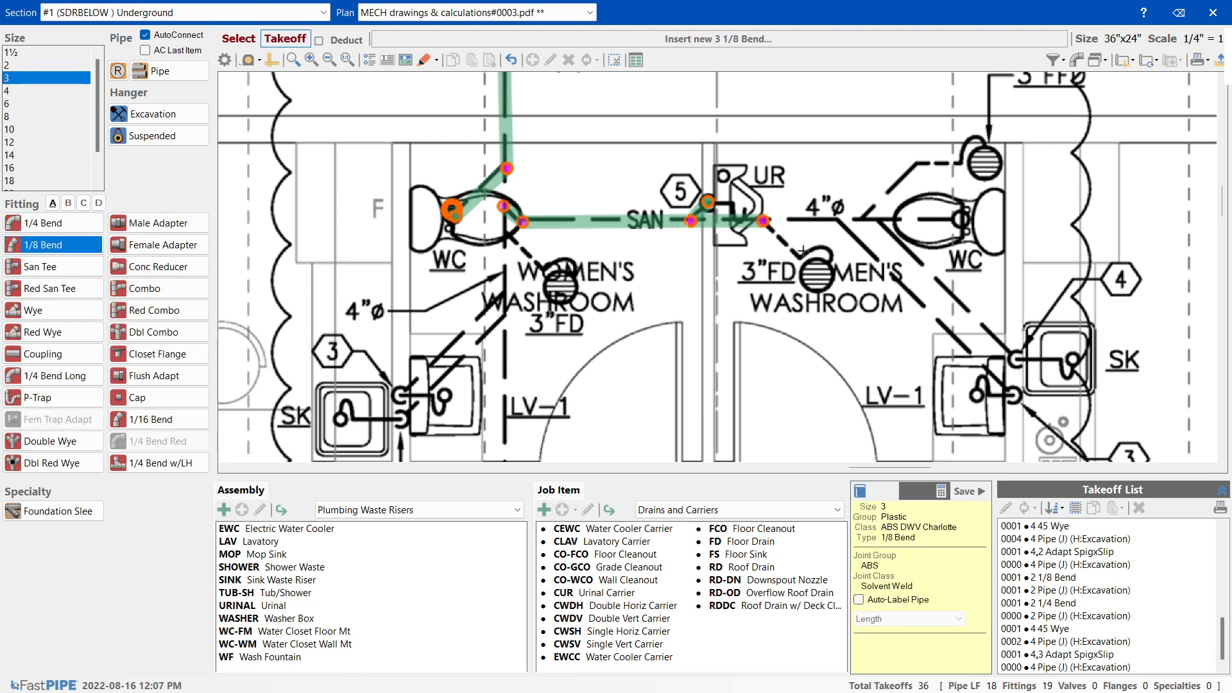
pyautogui.click(802, 263)
pyautogui.click(42, 395)
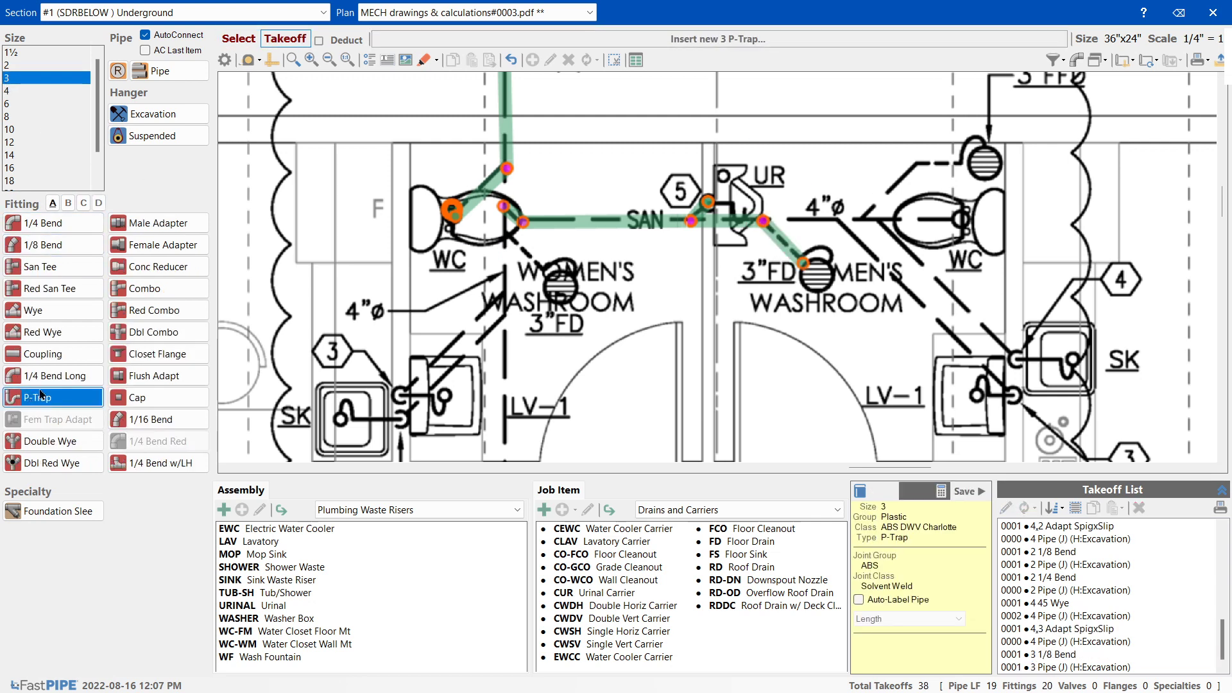
pyautogui.click(815, 264)
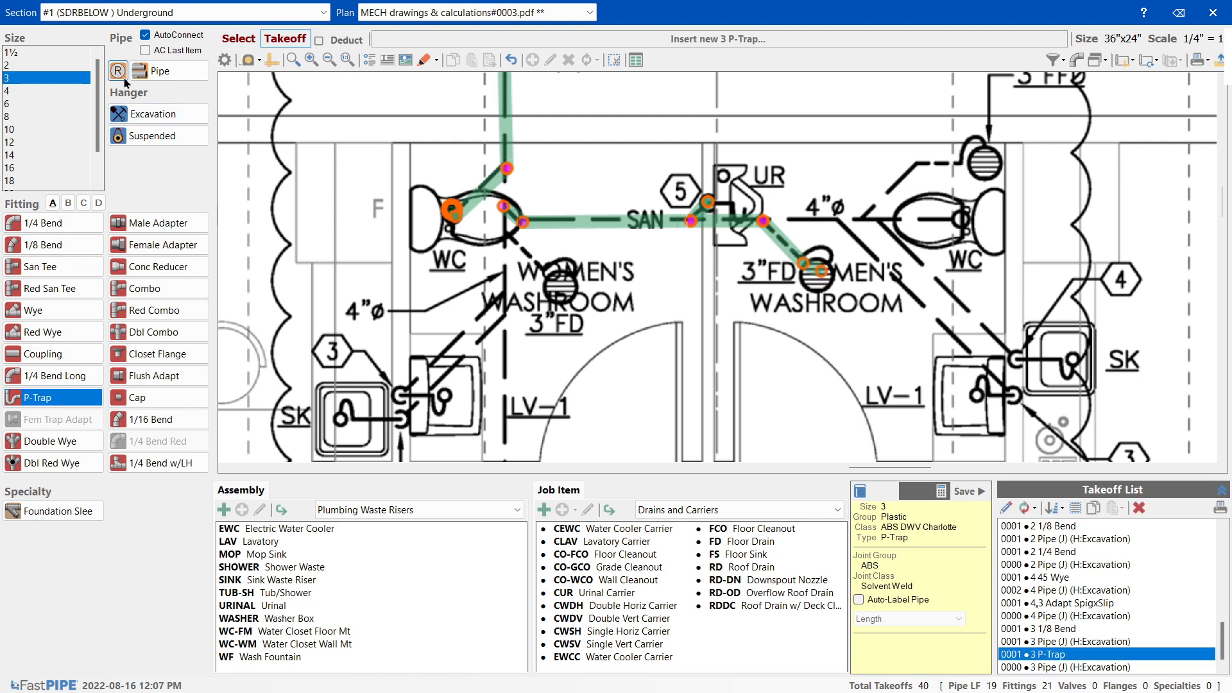
# - Add a 3-inch riser at the P-Trap and place a 3 FD Floor Drain at the men's washroom floor drain
pyautogui.click(139, 93)
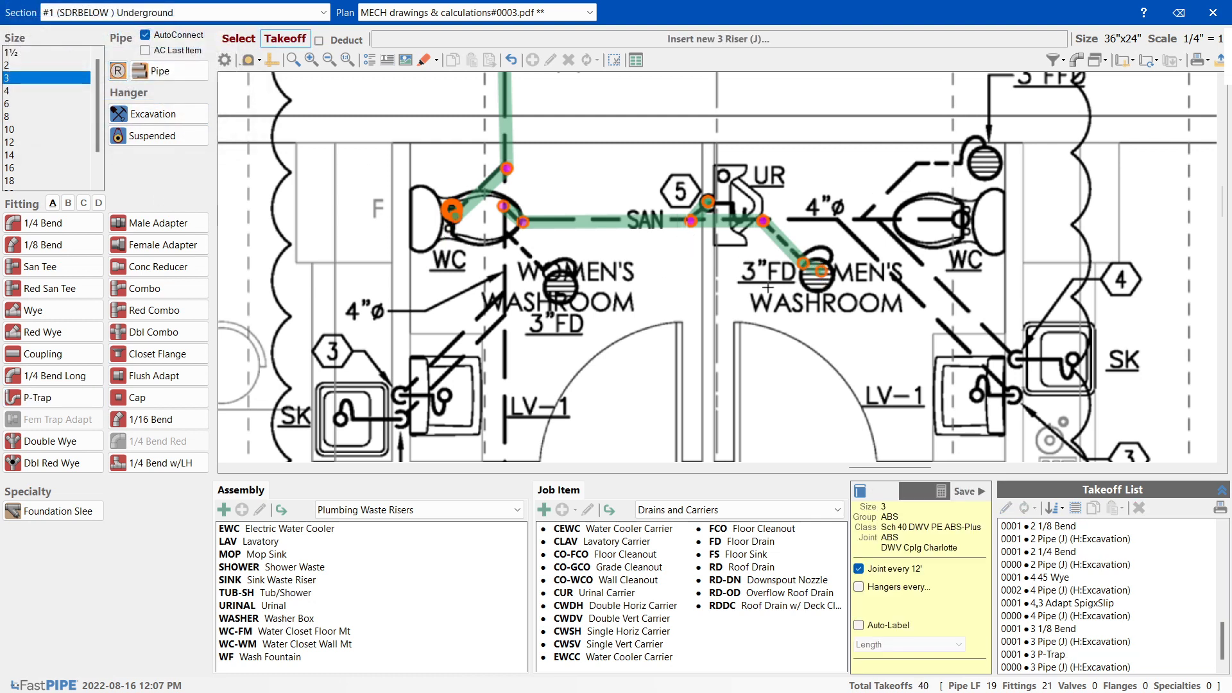
pyautogui.click(810, 271)
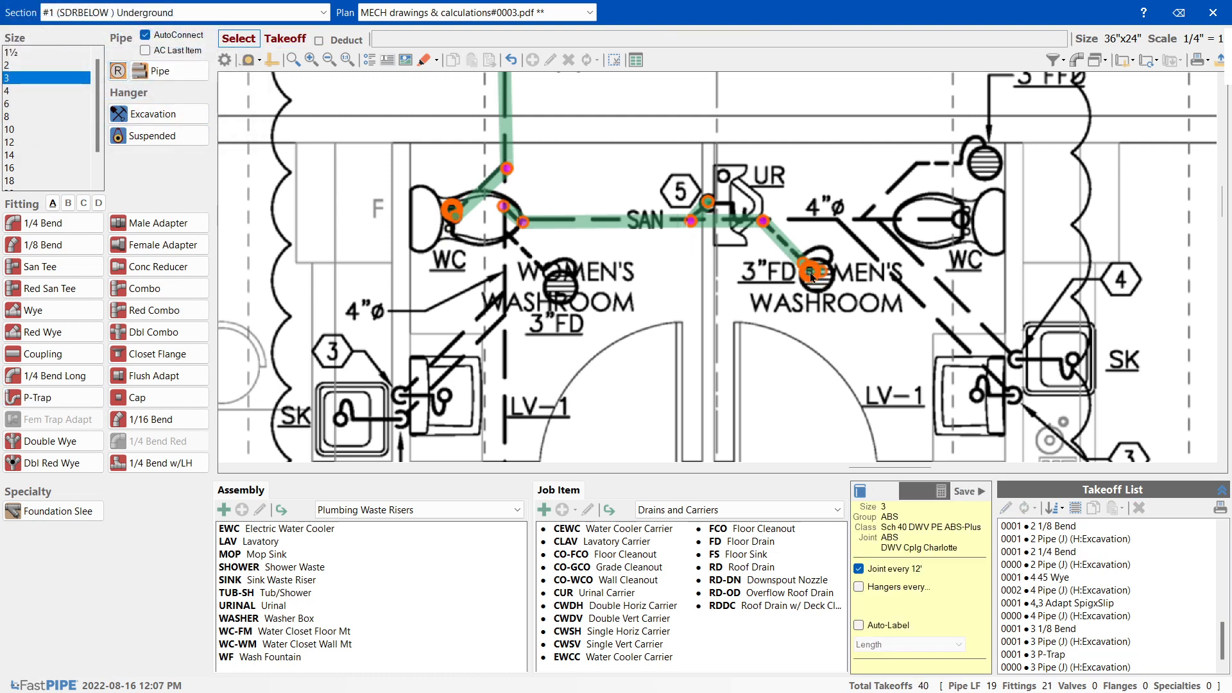
pyautogui.click(745, 542)
pyautogui.click(633, 556)
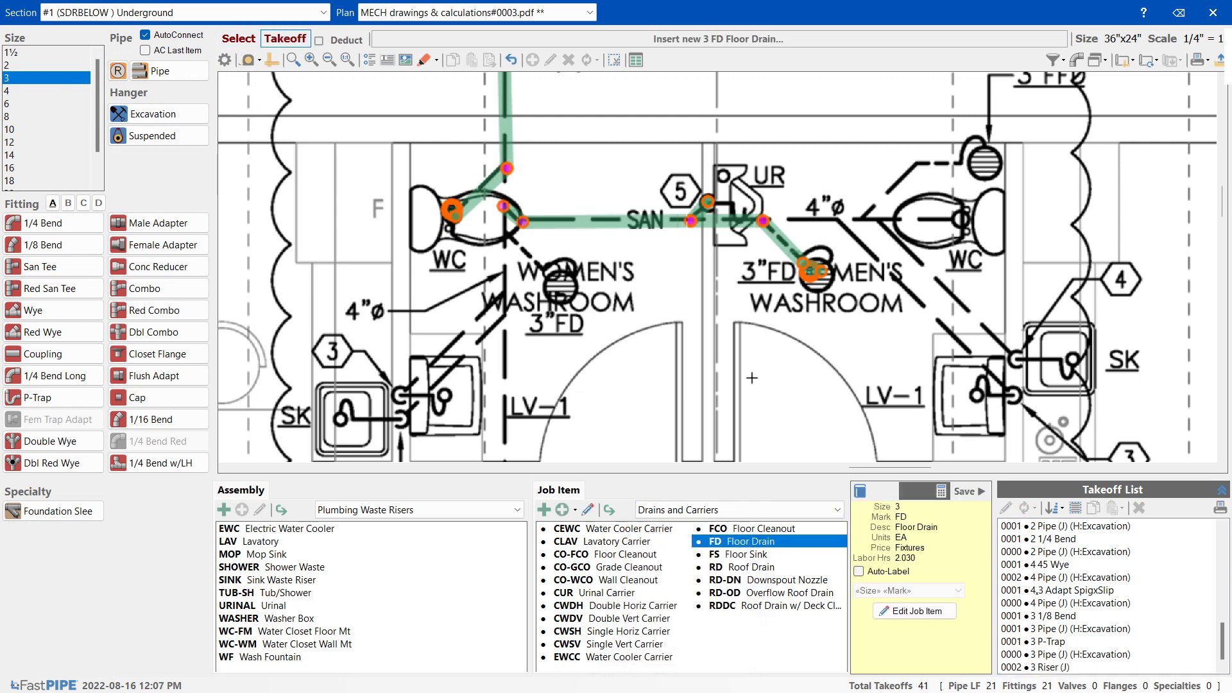
pyautogui.click(827, 284)
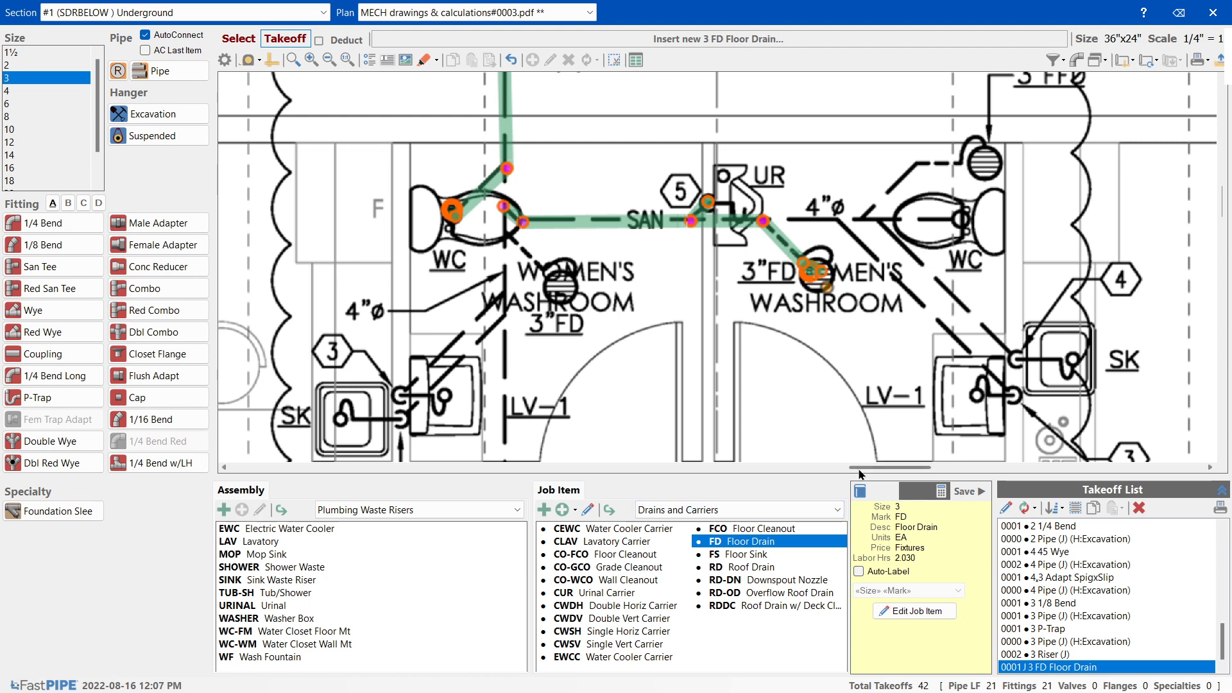
# - Extend the 4-inch SAN branch to a 45 Wye at the diagonal branch before the men's washroom WC
pyautogui.moveTo(864, 472); pyautogui.dragTo(880, 474)
pyautogui.scroll(-2, 1223, 202)
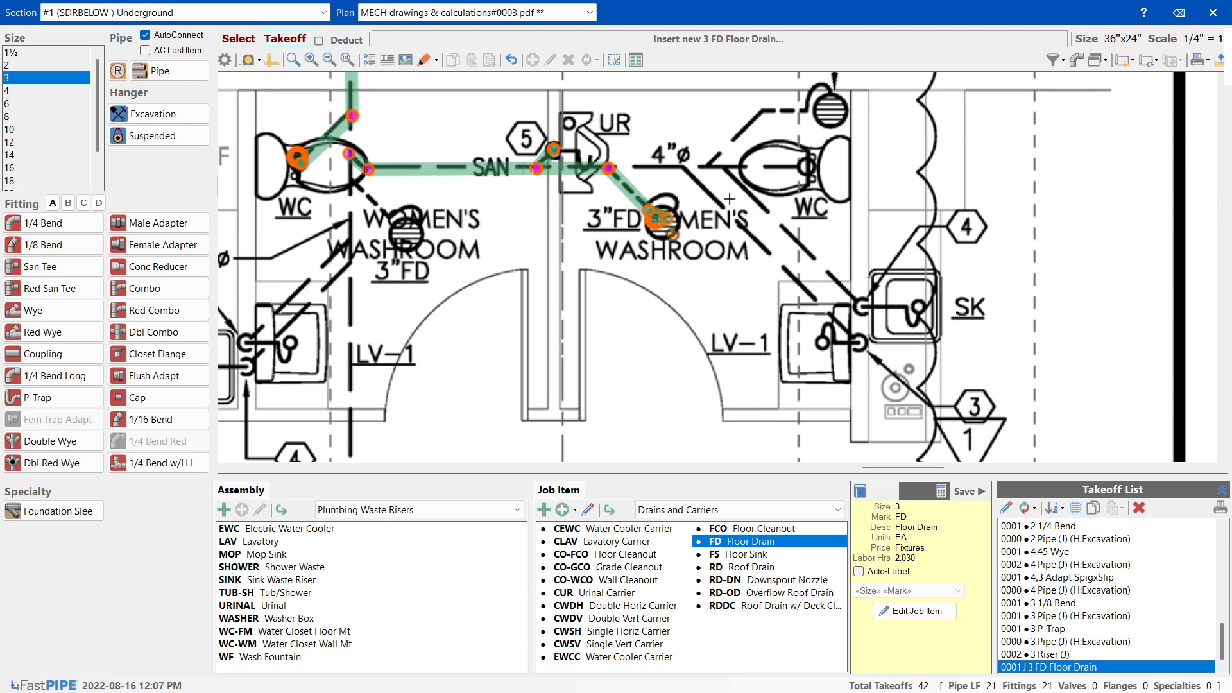
pyautogui.click(13, 91)
pyautogui.click(68, 203)
pyautogui.click(51, 266)
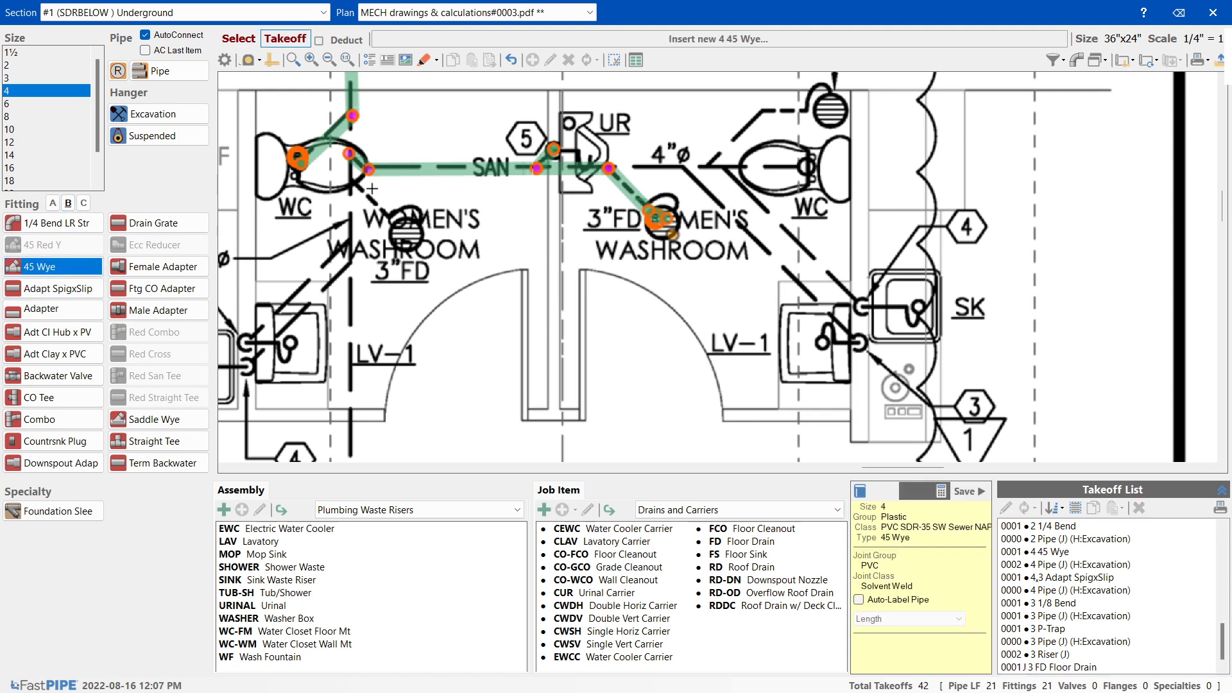
pyautogui.click(680, 167)
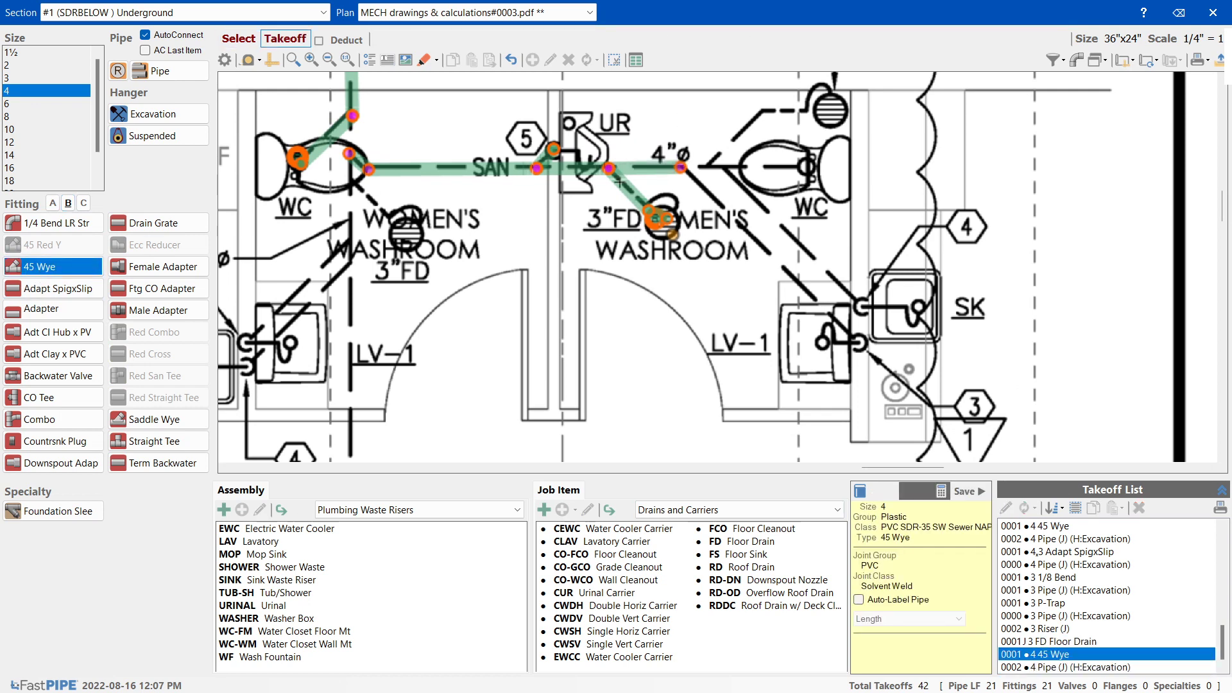
# - Add a 4,2 Adapt SpigxSlip to the new 45 Wye near the men's washroom WC
pyautogui.click(56, 288)
pyautogui.click(14, 258)
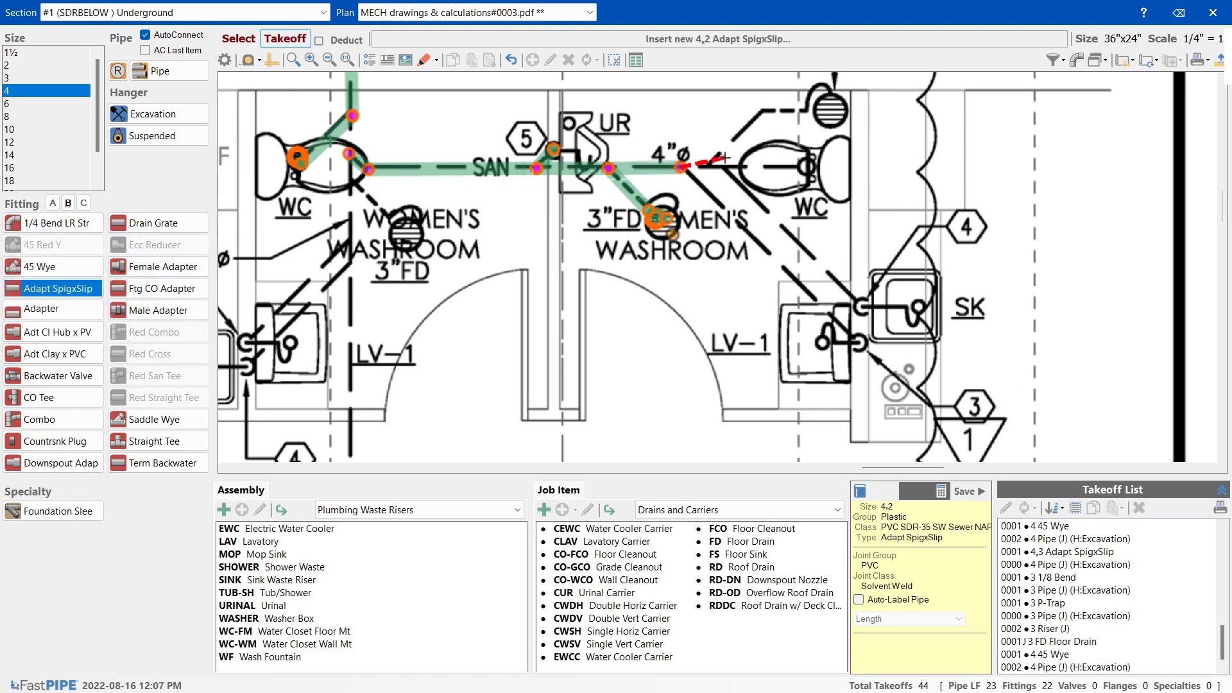
pyautogui.click(684, 166)
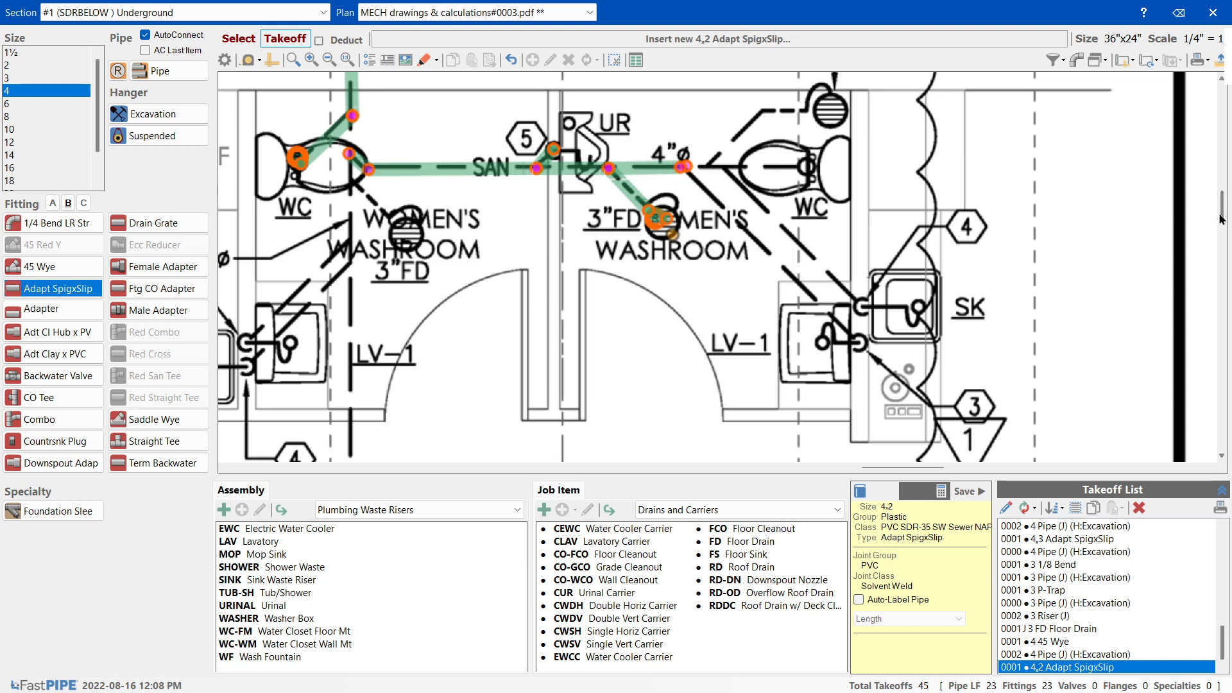
pyautogui.moveTo(1219, 215); pyautogui.dragTo(1219, 211)
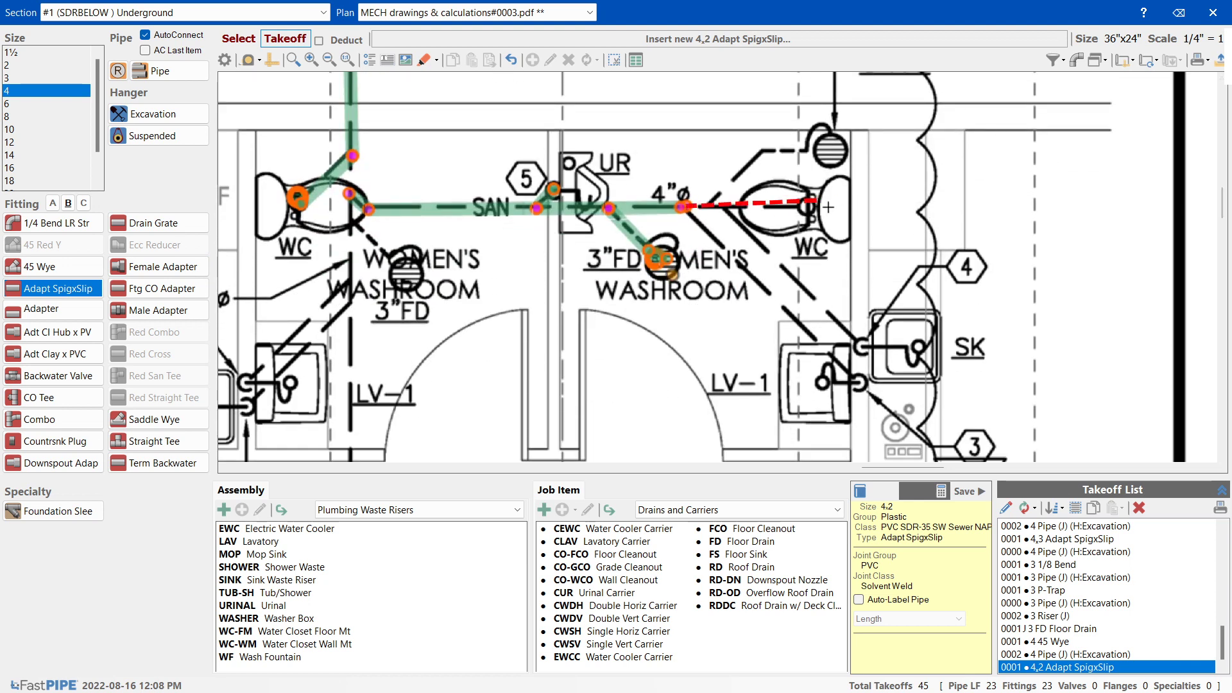
pyautogui.press('Escape')
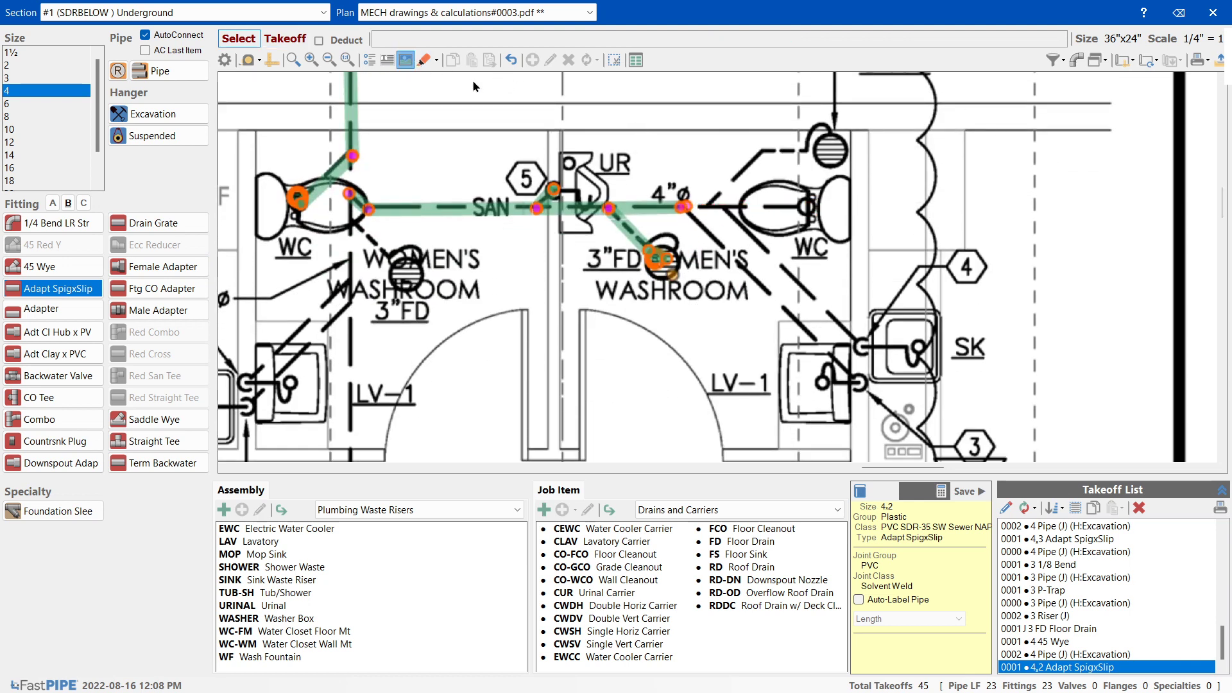
# - Highlight parts of the floor drain branch, the men's WC line and the diagonal sink line in 8 pt red
pyautogui.click(407, 61)
pyautogui.click(579, 357)
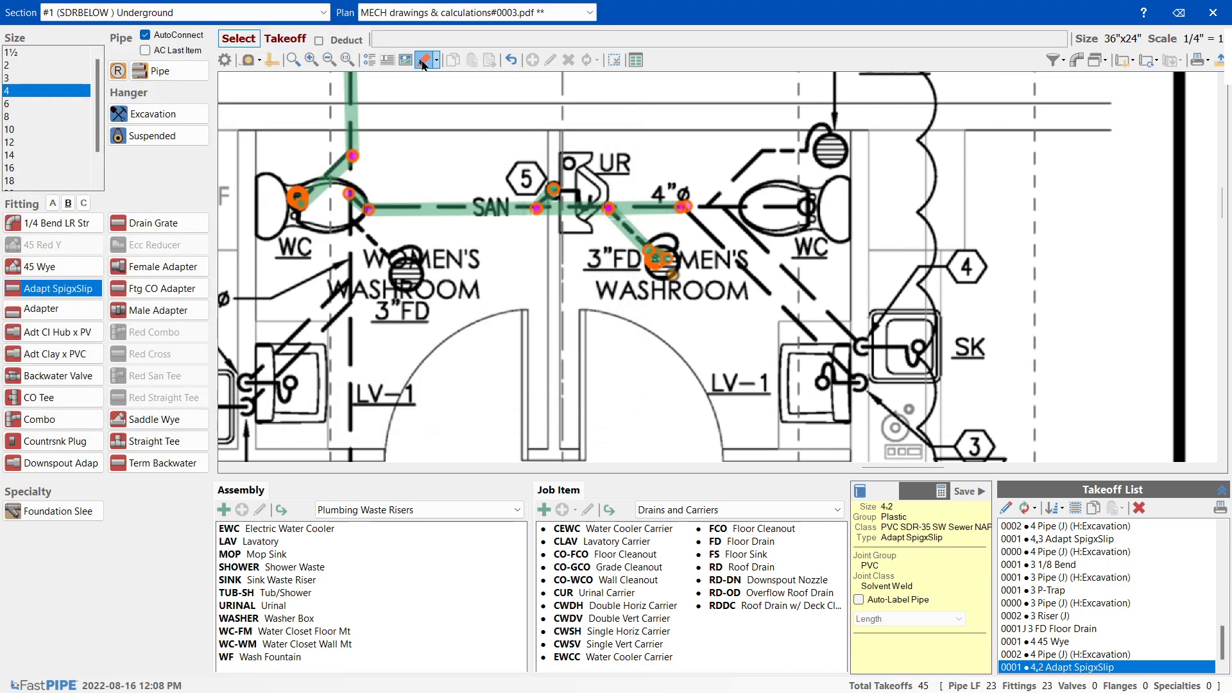
pyautogui.click(423, 59)
pyautogui.moveTo(708, 200); pyautogui.dragTo(759, 168)
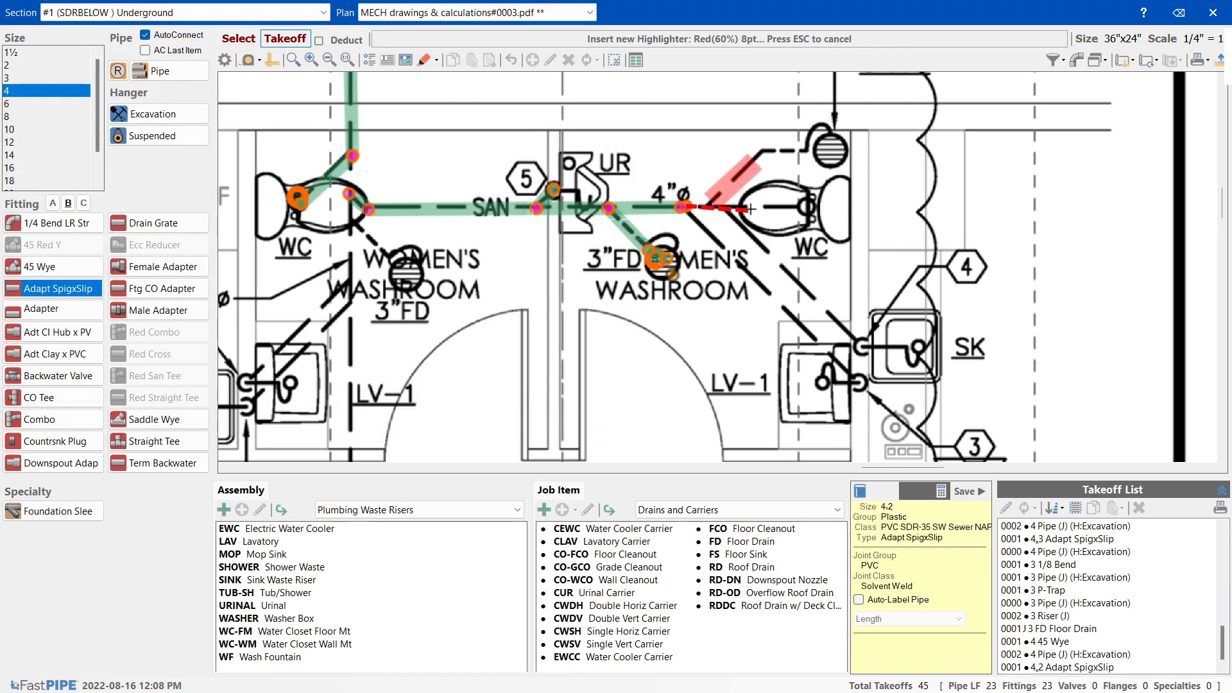
pyautogui.press('Escape')
pyautogui.click(423, 60)
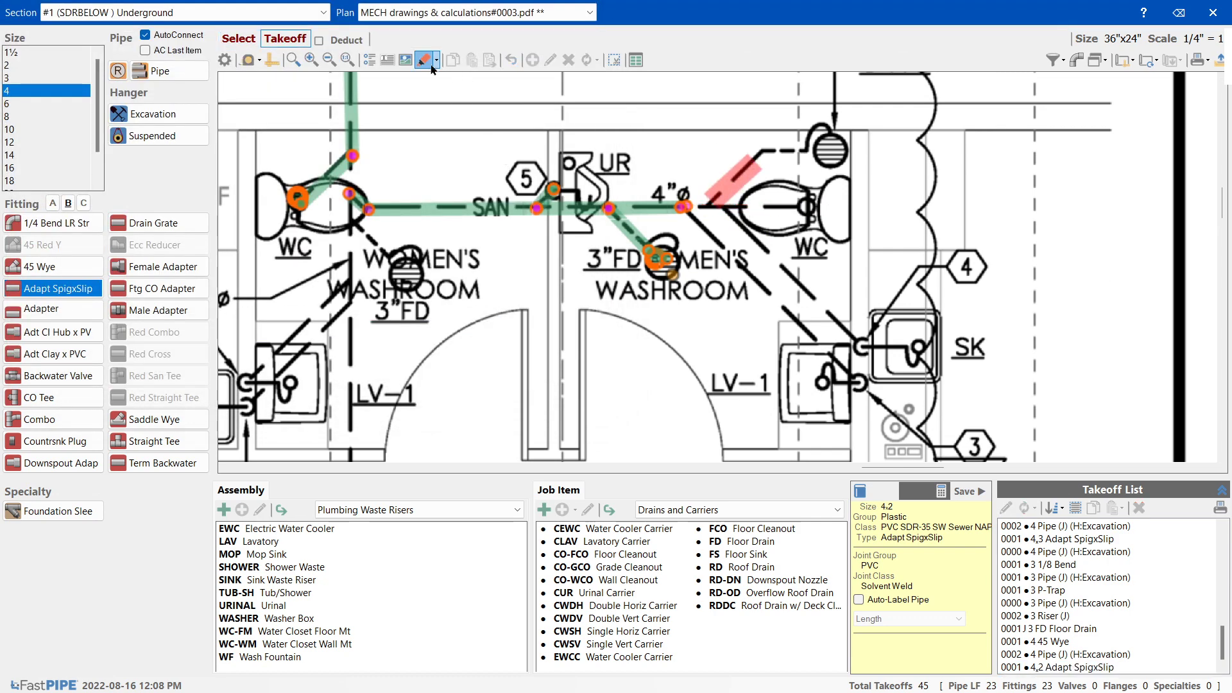
pyautogui.moveTo(681, 207); pyautogui.dragTo(810, 209)
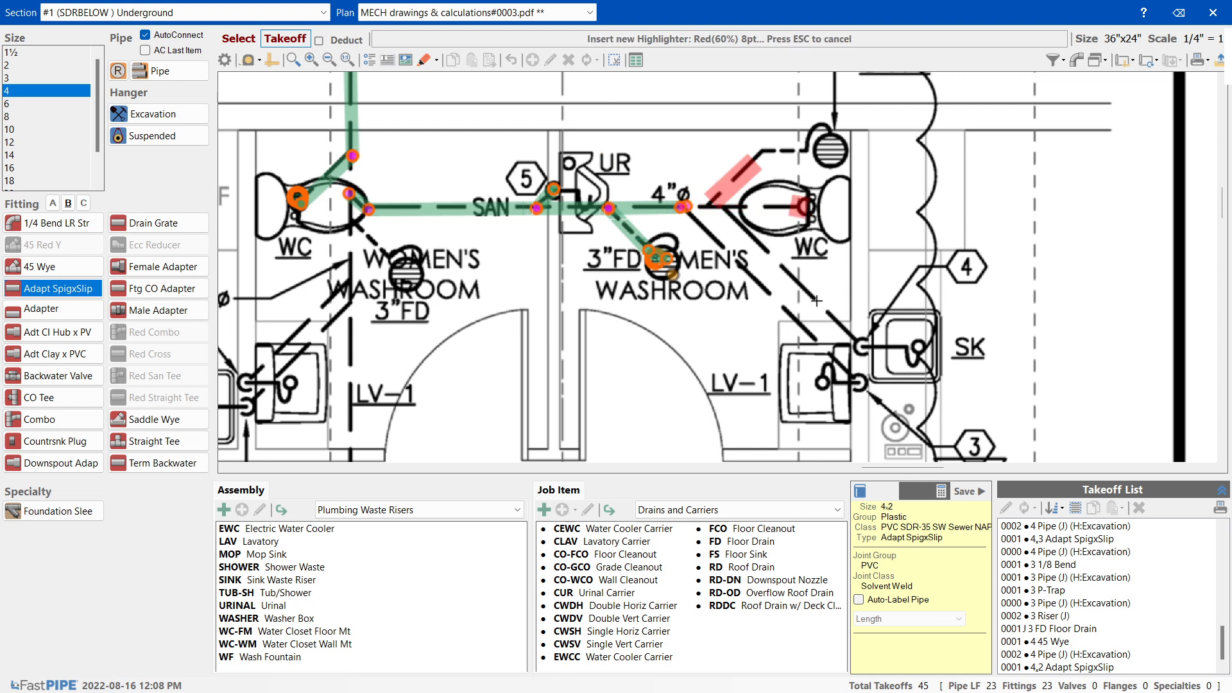
pyautogui.moveTo(817, 294); pyautogui.dragTo(842, 321)
pyautogui.press('Escape')
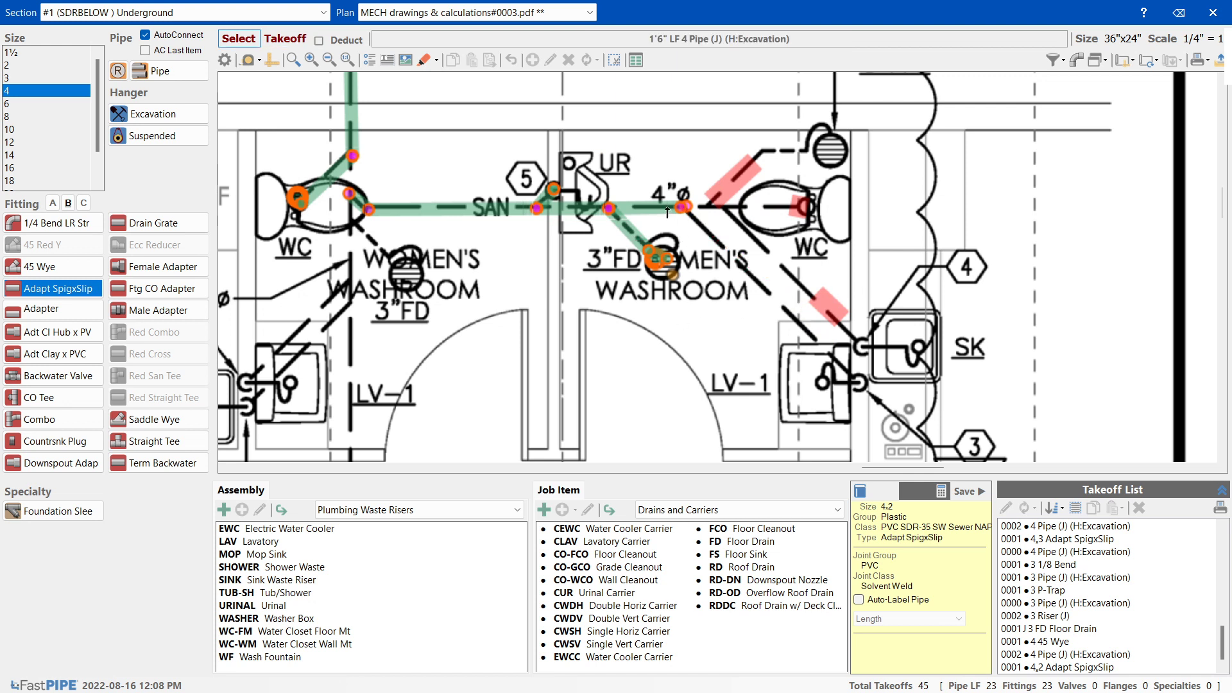
# - Delete the three red highlights in the men's washroom
pyautogui.click(729, 182)
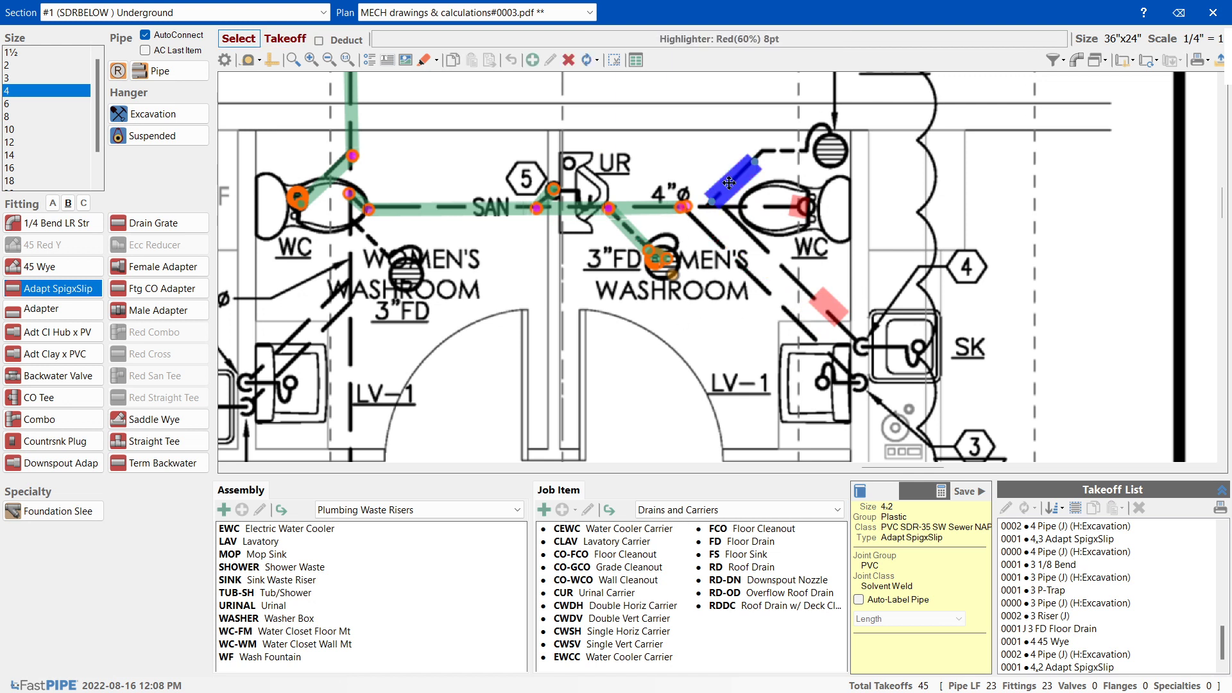
pyautogui.press('Delete')
pyautogui.click(801, 207)
pyautogui.press('Delete')
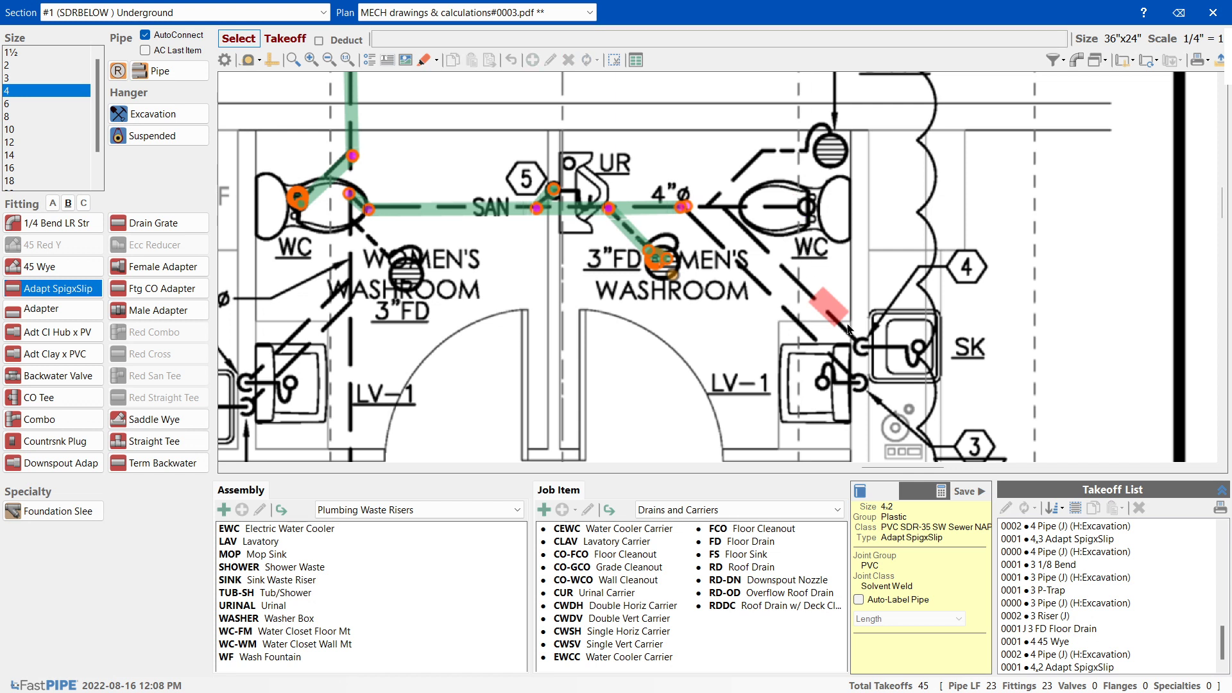
pyautogui.click(845, 326)
pyautogui.press('Delete')
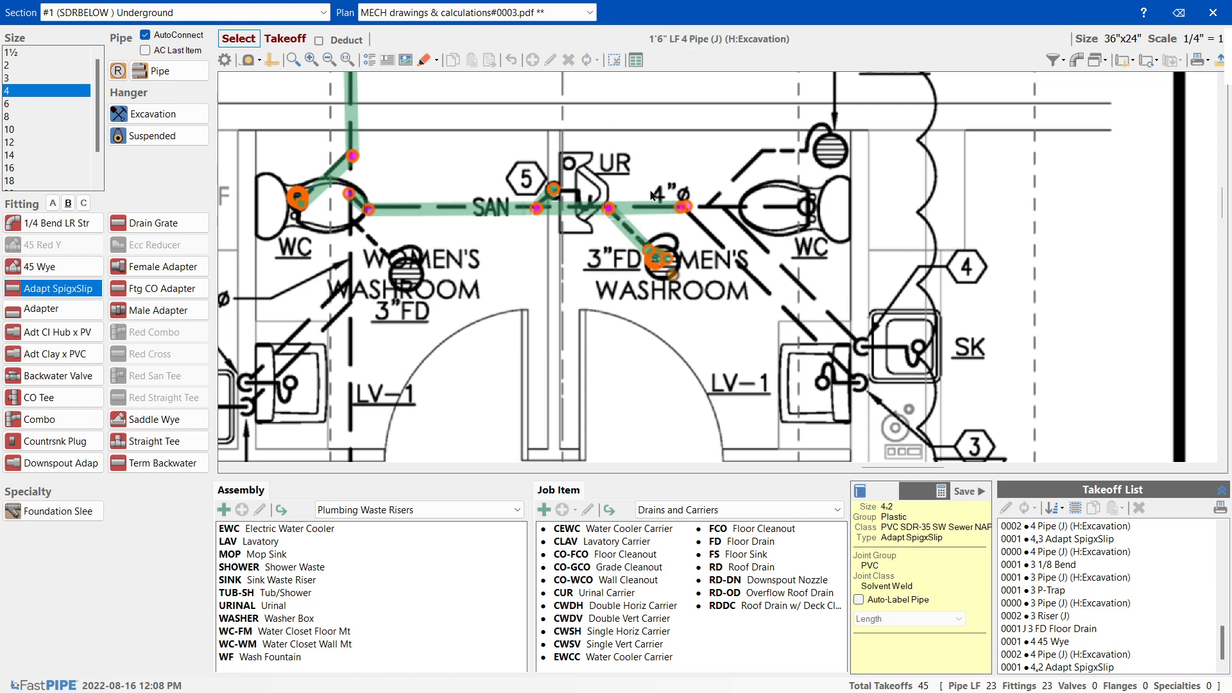
# - Delete the 4-inch 45 Wye and the 4,2 Adapt SpigxSlip at the end of the 4-inch SAN branch
pyautogui.moveTo(648, 178); pyautogui.dragTo(709, 245)
pyautogui.press('Delete')
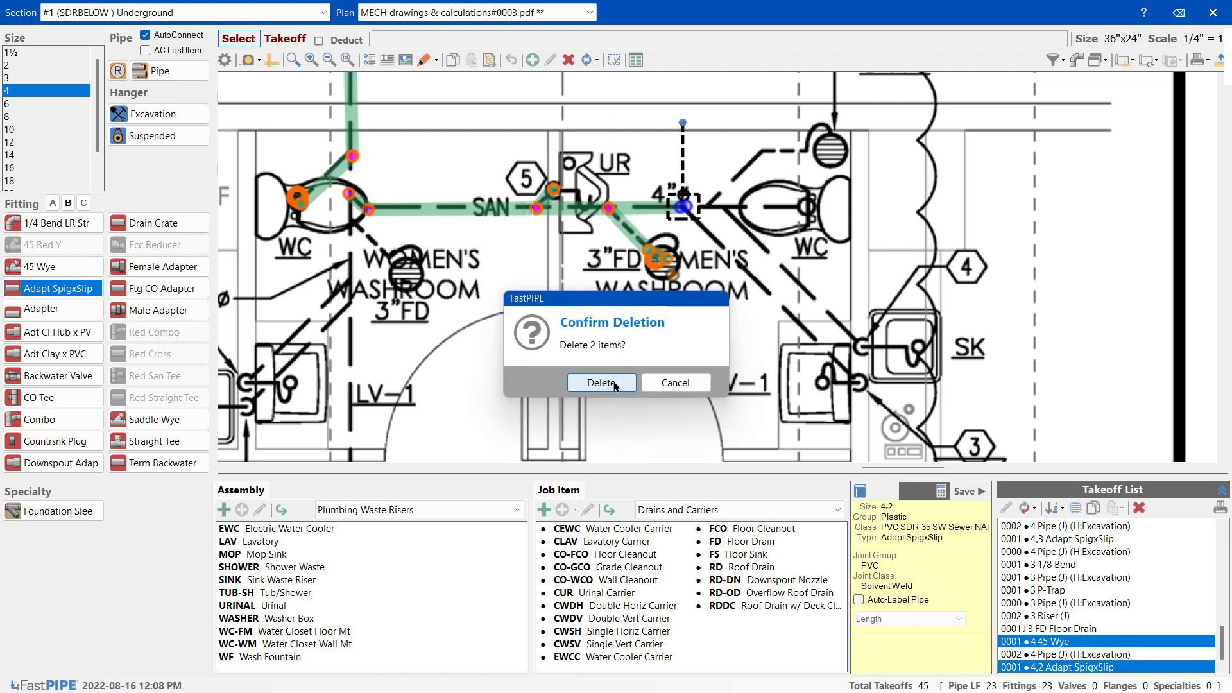
pyautogui.click(601, 383)
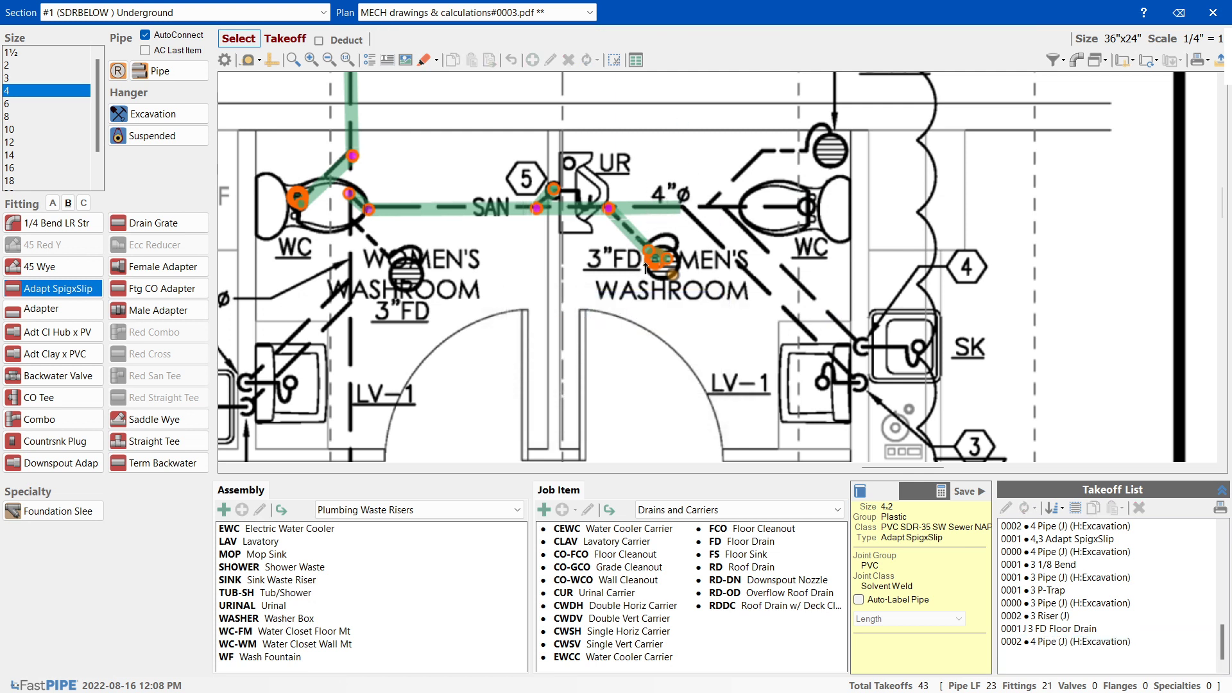
pyautogui.hotkey('ctrl', 'z')
pyautogui.click(630, 232)
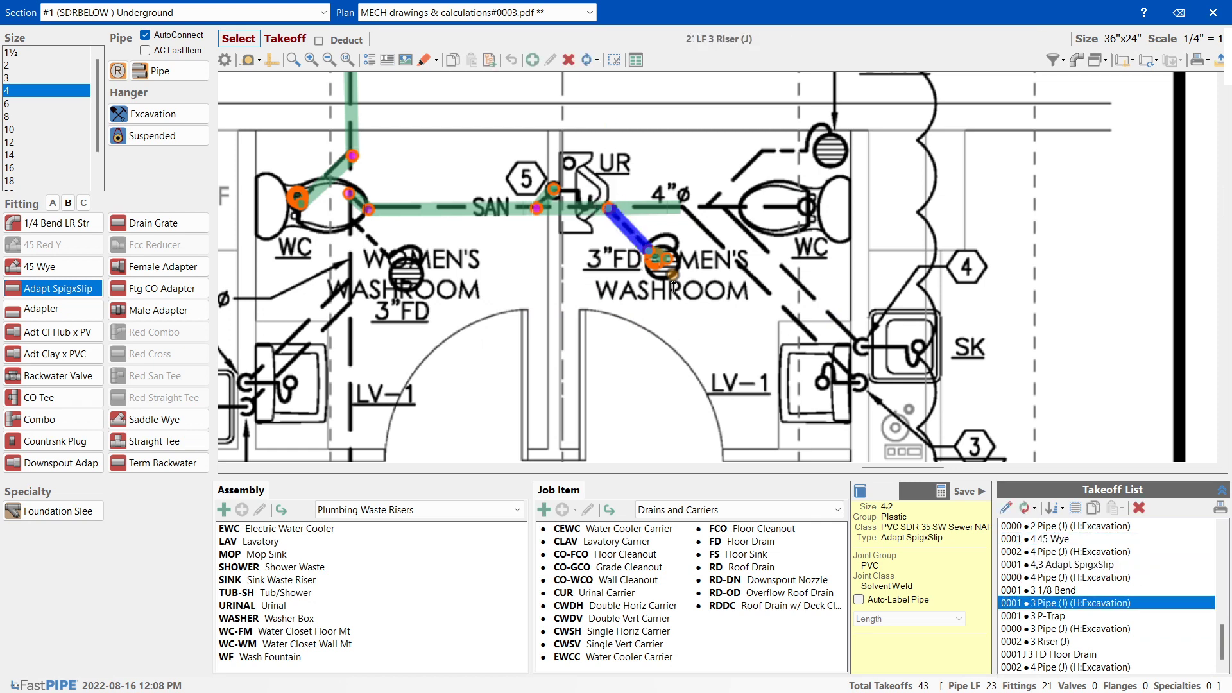
pyautogui.click(672, 295)
pyautogui.click(635, 248)
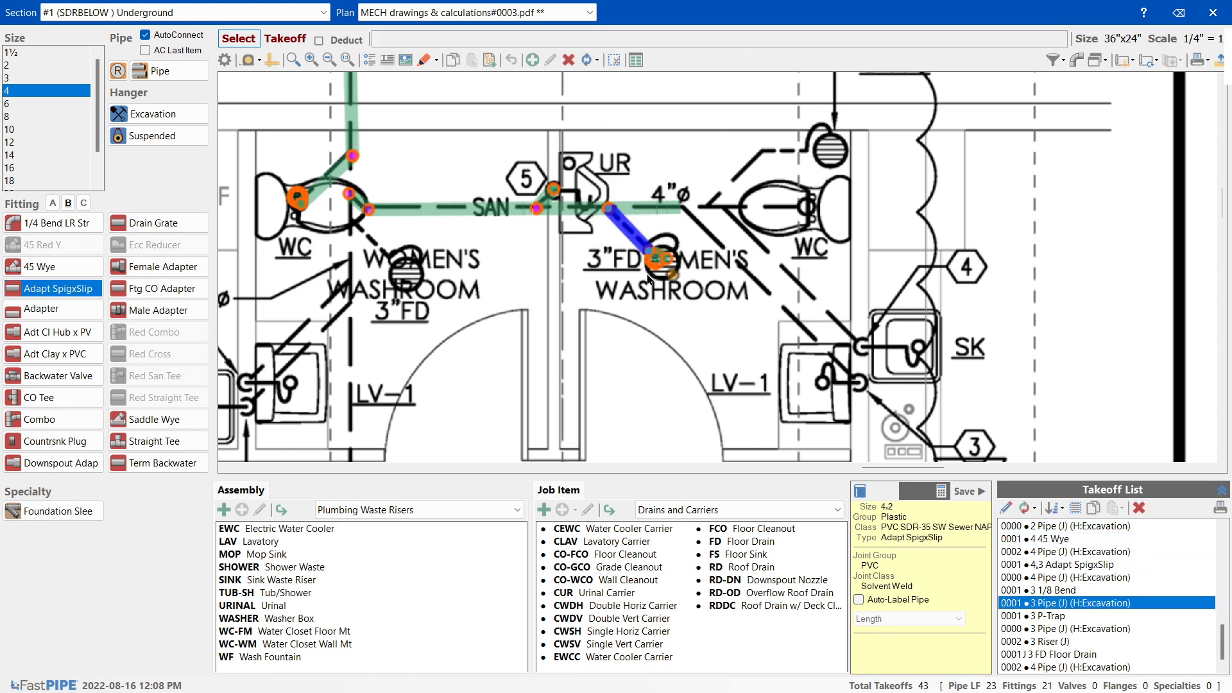
pyautogui.click(685, 287)
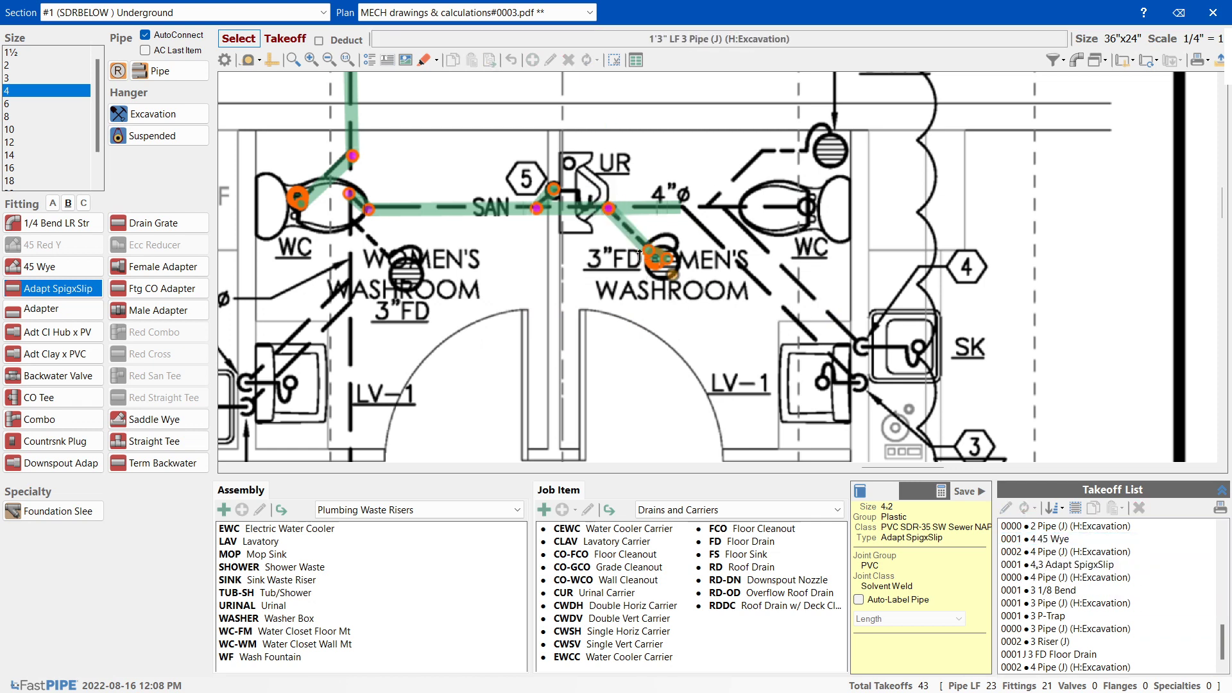
pyautogui.click(12, 77)
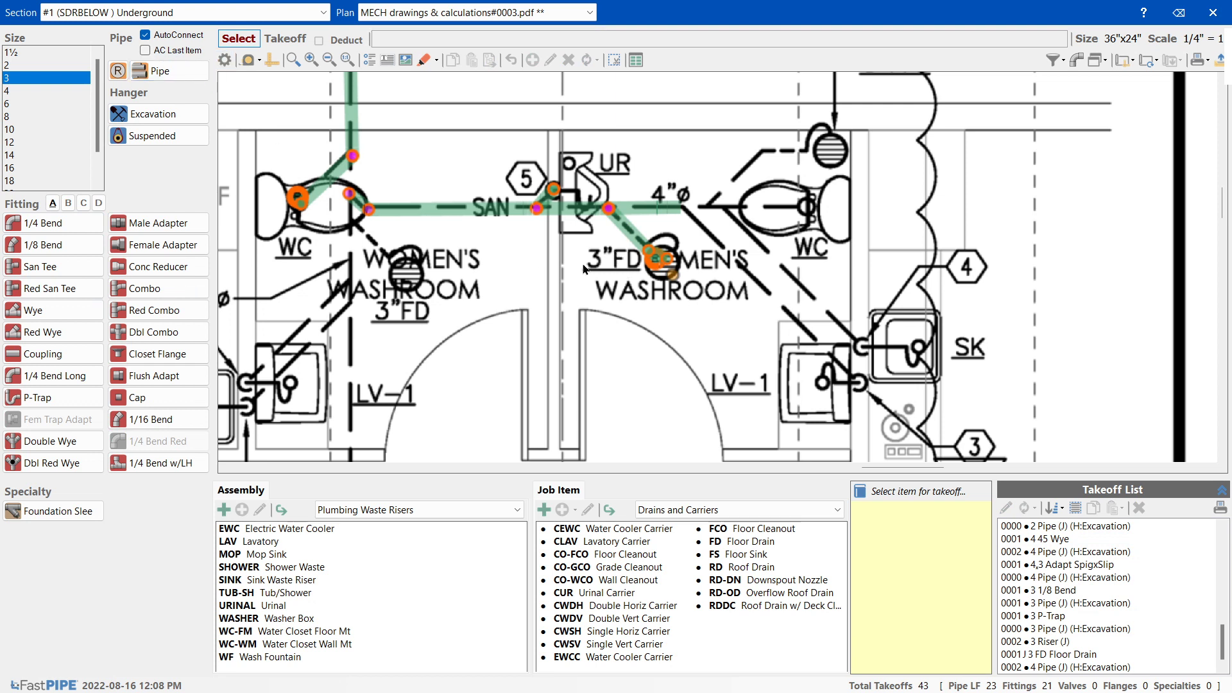
pyautogui.click(633, 234)
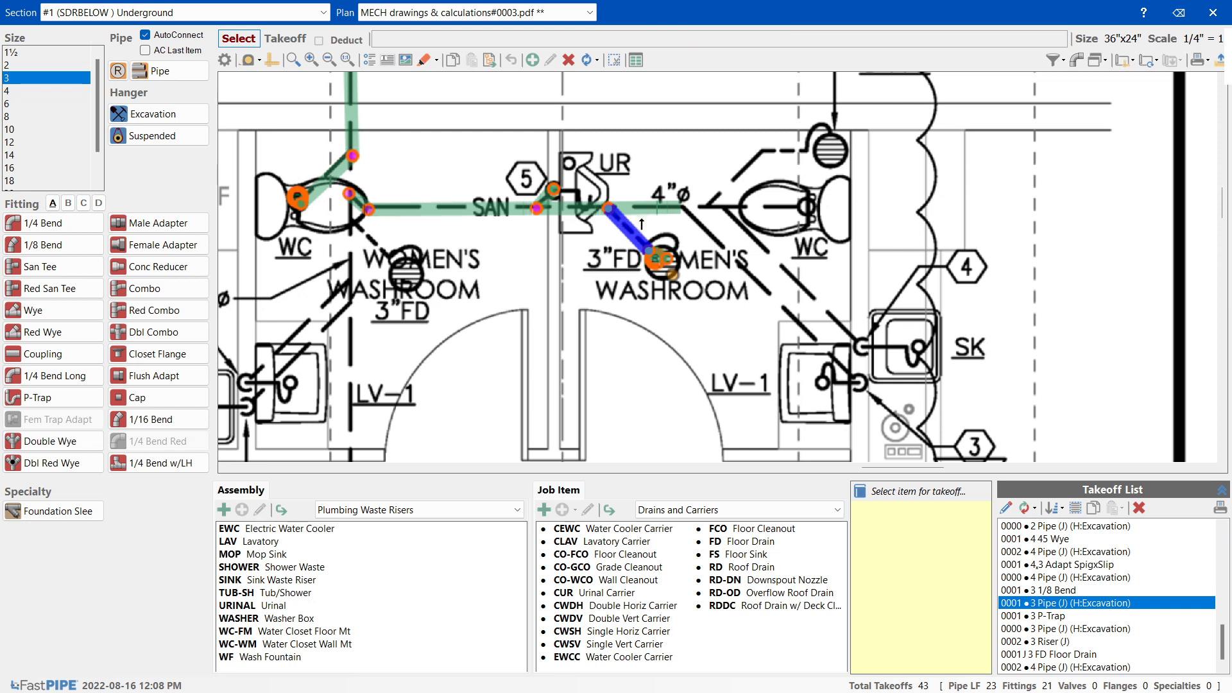
pyautogui.click(645, 209)
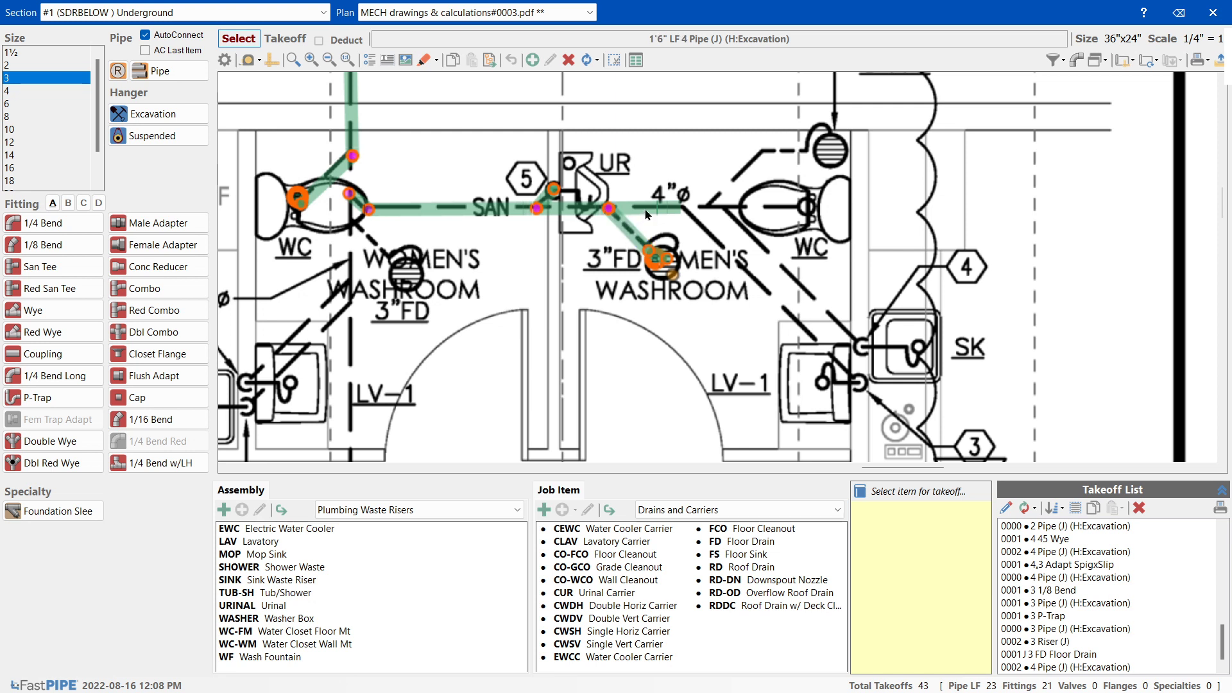
pyautogui.click(780, 213)
pyautogui.moveTo(770, 206); pyautogui.dragTo(793, 208)
pyautogui.moveTo(814, 153); pyautogui.dragTo(715, 184)
# - Set the highlighter color to blue and highlight the branch running to the floor drain above the men's WC
pyautogui.click(436, 60)
pyautogui.moveTo(504, 77)
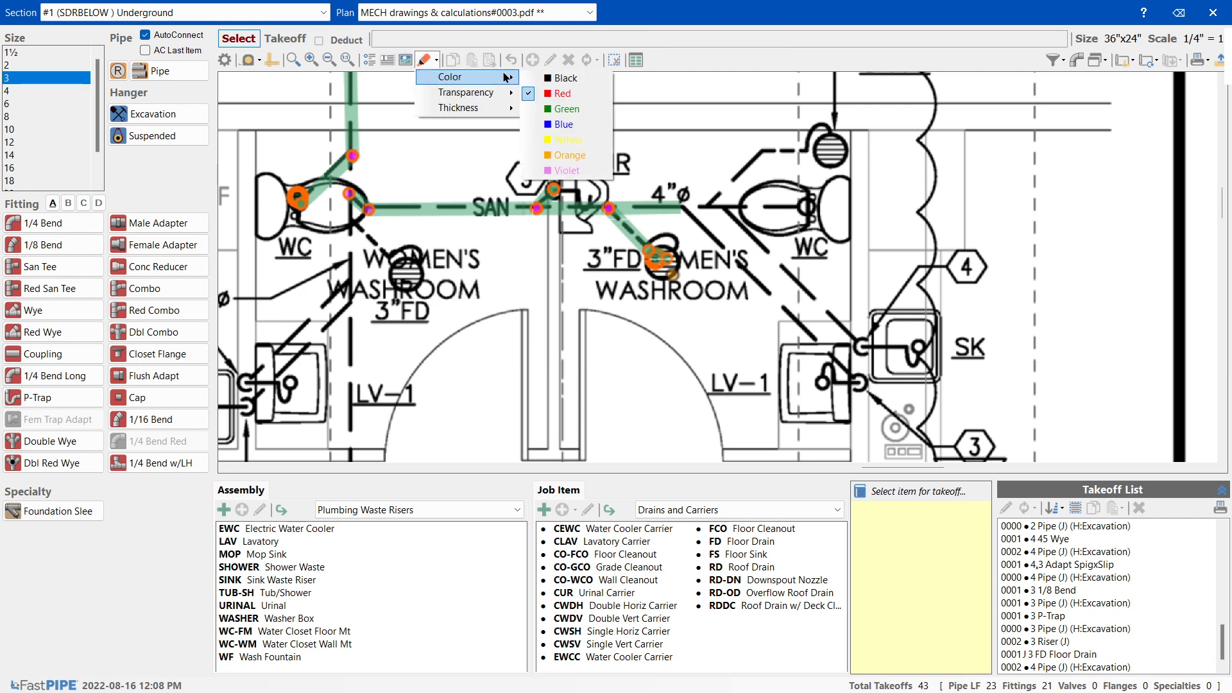
pyautogui.click(550, 124)
pyautogui.moveTo(706, 199)
pyautogui.mouseDown()
pyautogui.moveTo(762, 151)
pyautogui.moveTo(818, 149)
pyautogui.mouseUp()
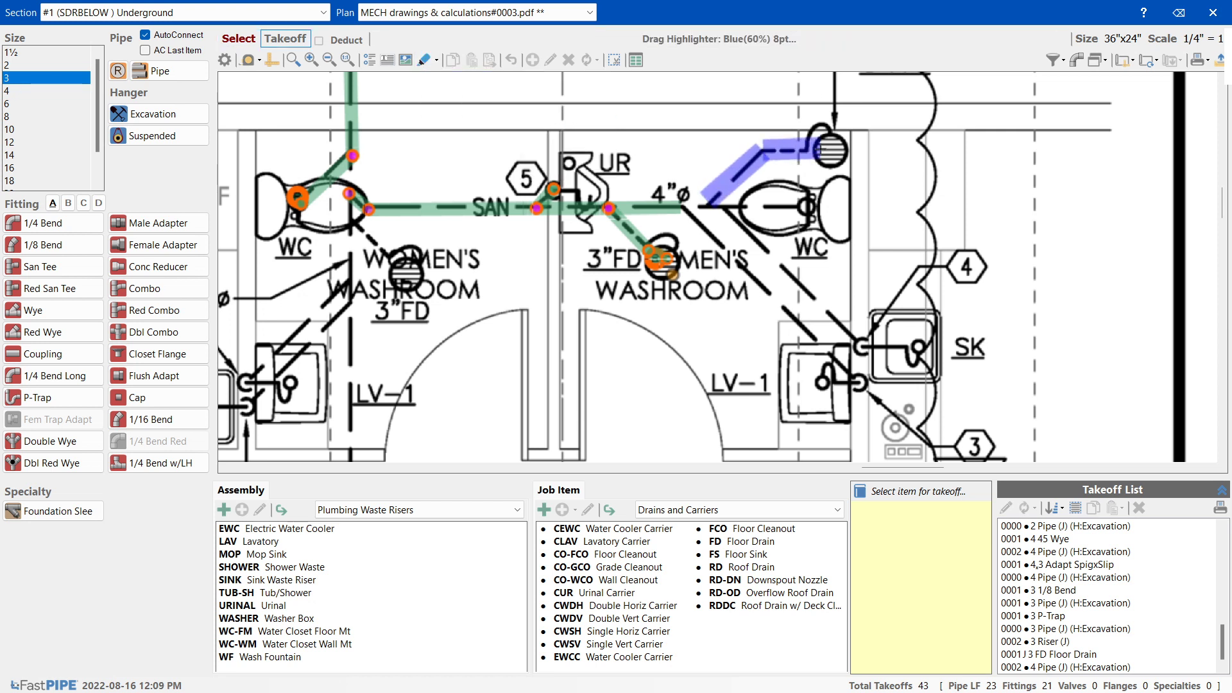
# - Delete both blue highlight segments from the floor drain branch above the men's WC
pyautogui.click(740, 172)
pyautogui.press('Delete')
pyautogui.click(779, 154)
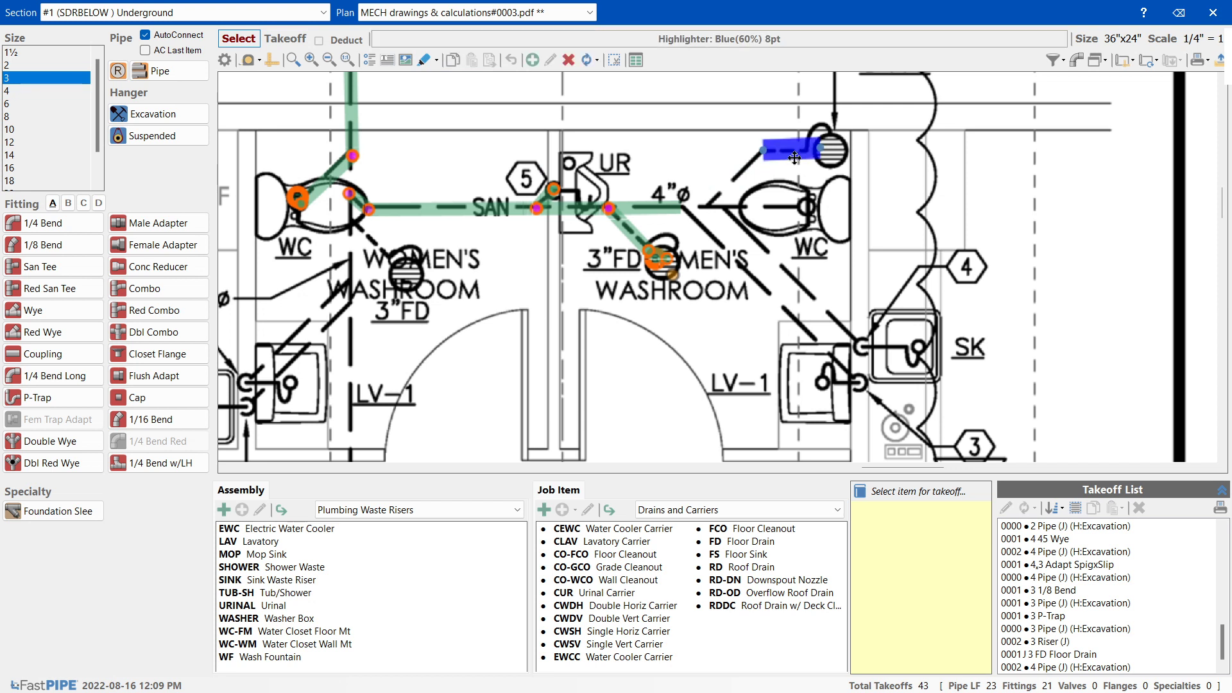
pyautogui.press('Delete')
# - Set the highlighter thickness to 2 pt and highlight the branch to the floor drain above the men's WC again
pyautogui.click(437, 60)
pyautogui.moveTo(451, 108)
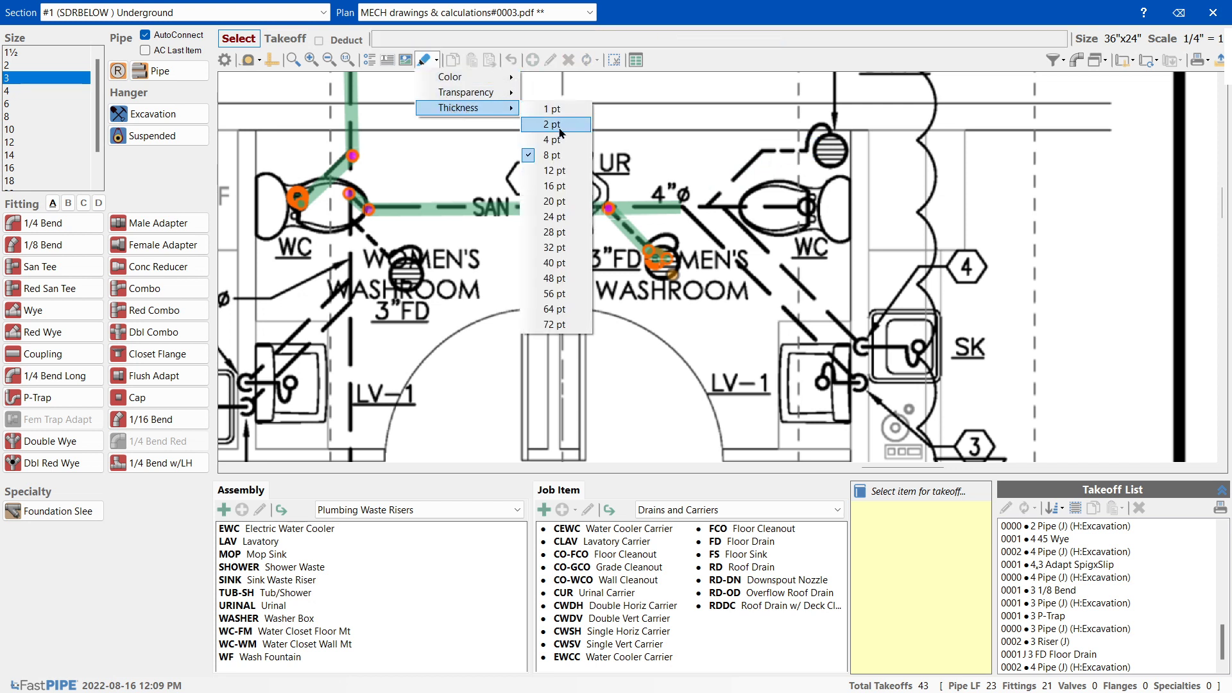
pyautogui.click(559, 129)
pyautogui.moveTo(700, 202)
pyautogui.mouseDown()
pyautogui.moveTo(770, 148)
pyautogui.moveTo(825, 151)
pyautogui.mouseUp()
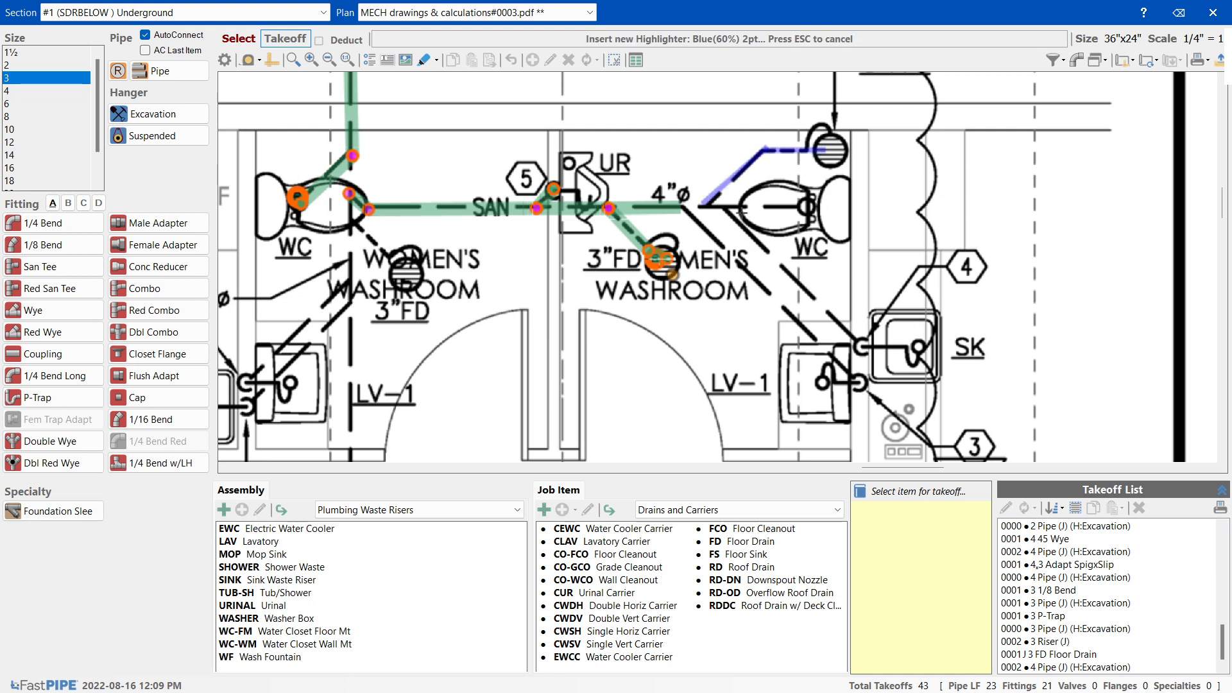
# - Highlight the two diagonal branches from the men's WC line to the sink and the LV-1 lavatory in blue
pyautogui.moveTo(727, 212)
pyautogui.mouseDown()
pyautogui.moveTo(826, 204)
pyautogui.moveTo(730, 219)
pyautogui.moveTo(863, 353)
pyautogui.mouseUp()
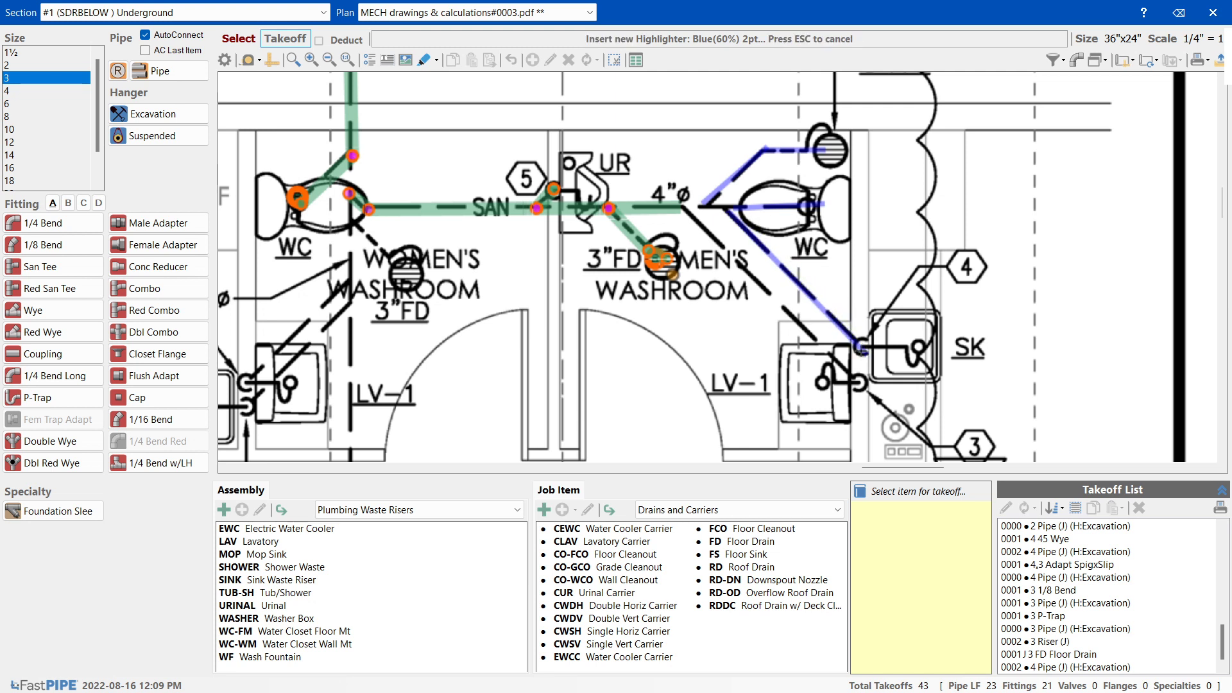
pyautogui.moveTo(690, 206); pyautogui.dragTo(860, 384)
pyautogui.press('Escape')
# - Delete the 4-inch pipe segment beyond the last wye, under the 4"ø label
pyautogui.click(672, 221)
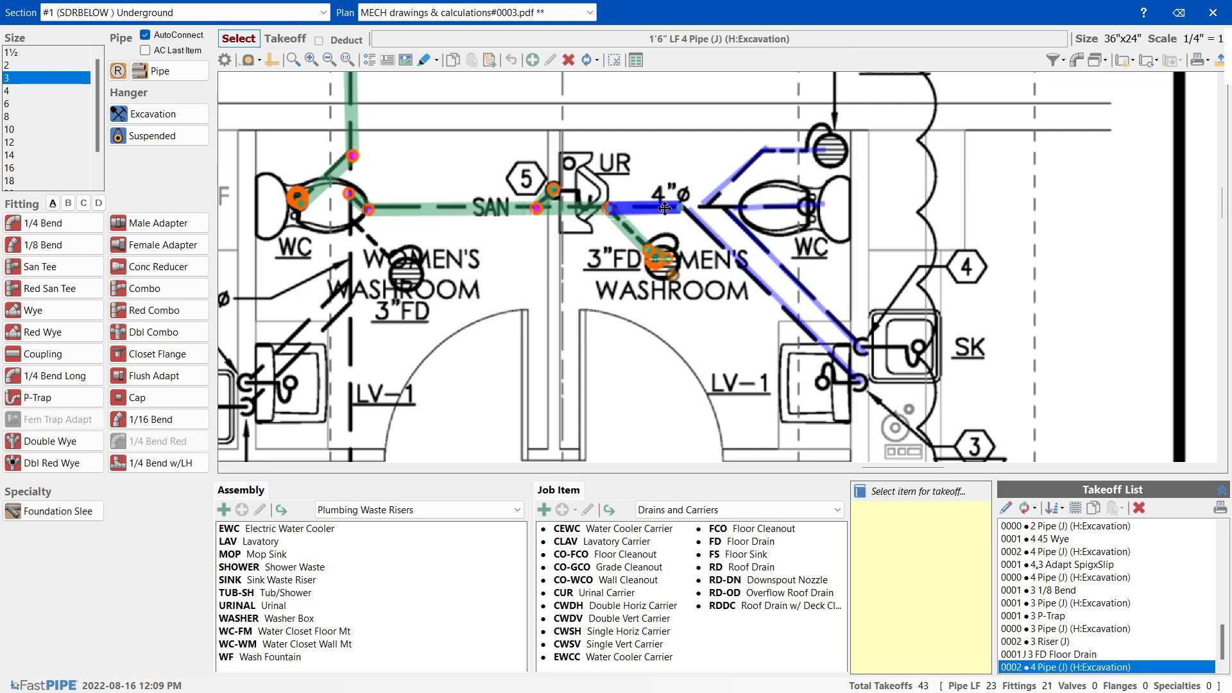
pyautogui.press('Delete')
pyautogui.click(608, 383)
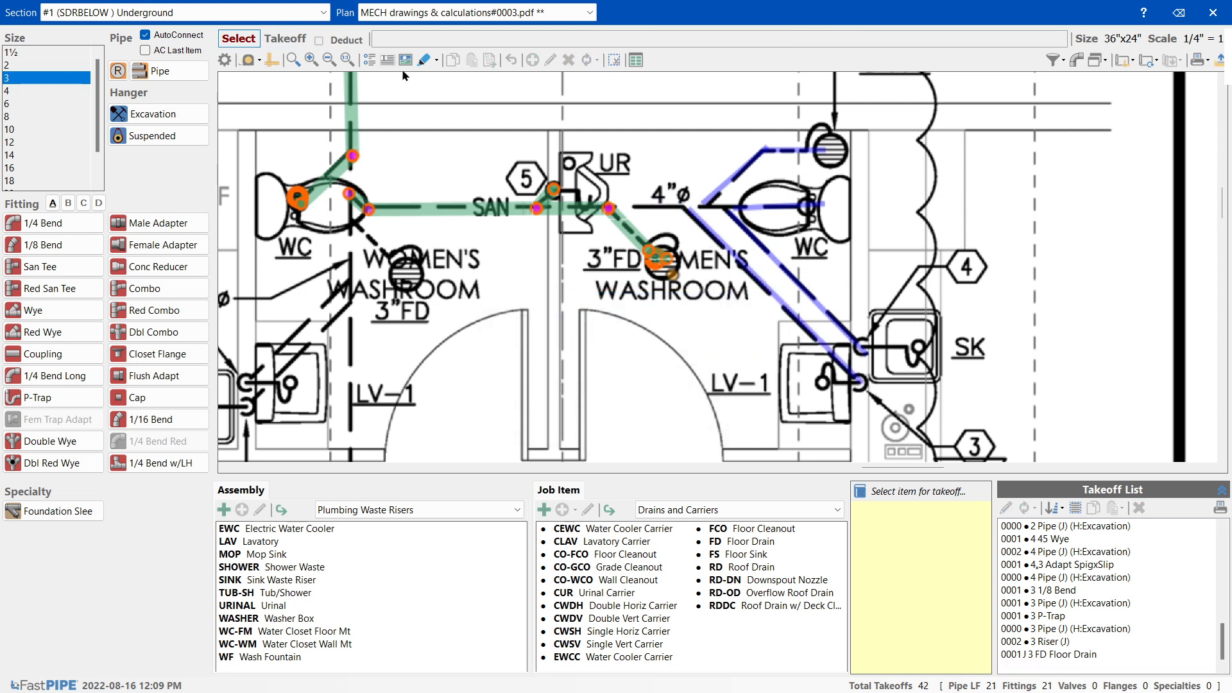
# - Set the highlighter to red at 2 pt and highlight the 4-inch SAN line from the last wye toward the men's WC
pyautogui.click(436, 59)
pyautogui.moveTo(450, 78)
pyautogui.click(565, 94)
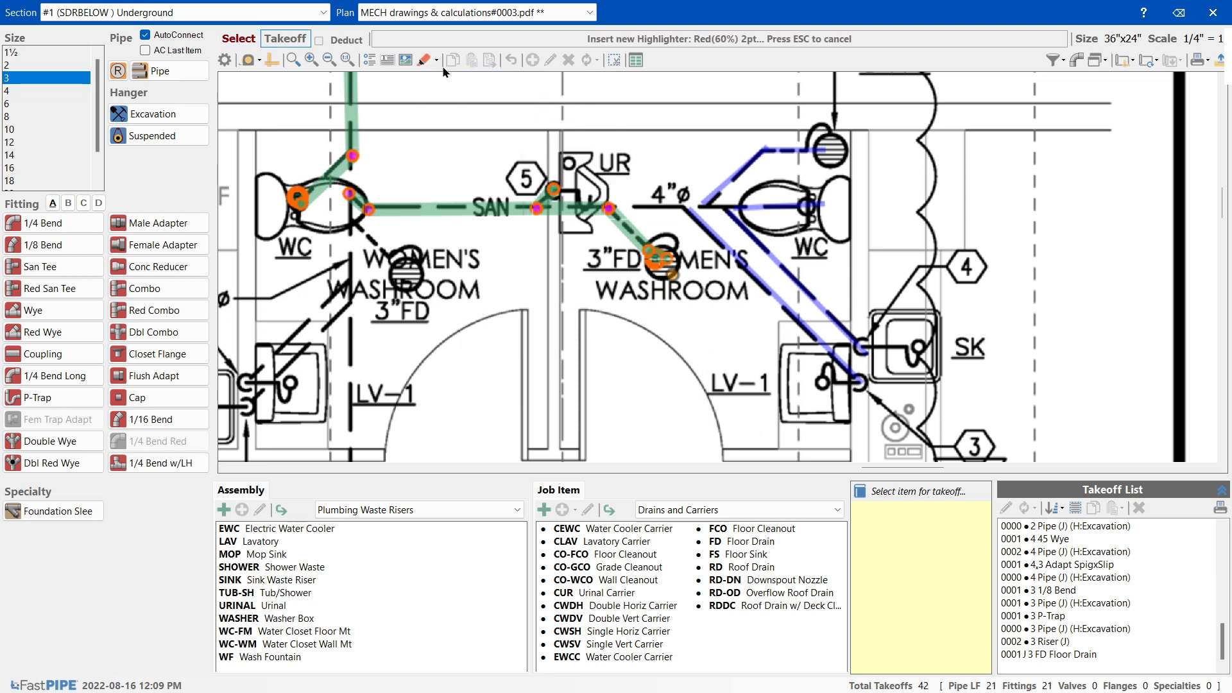
pyautogui.click(436, 60)
pyautogui.moveTo(475, 108)
pyautogui.click(555, 124)
pyautogui.moveTo(626, 205); pyautogui.dragTo(732, 204)
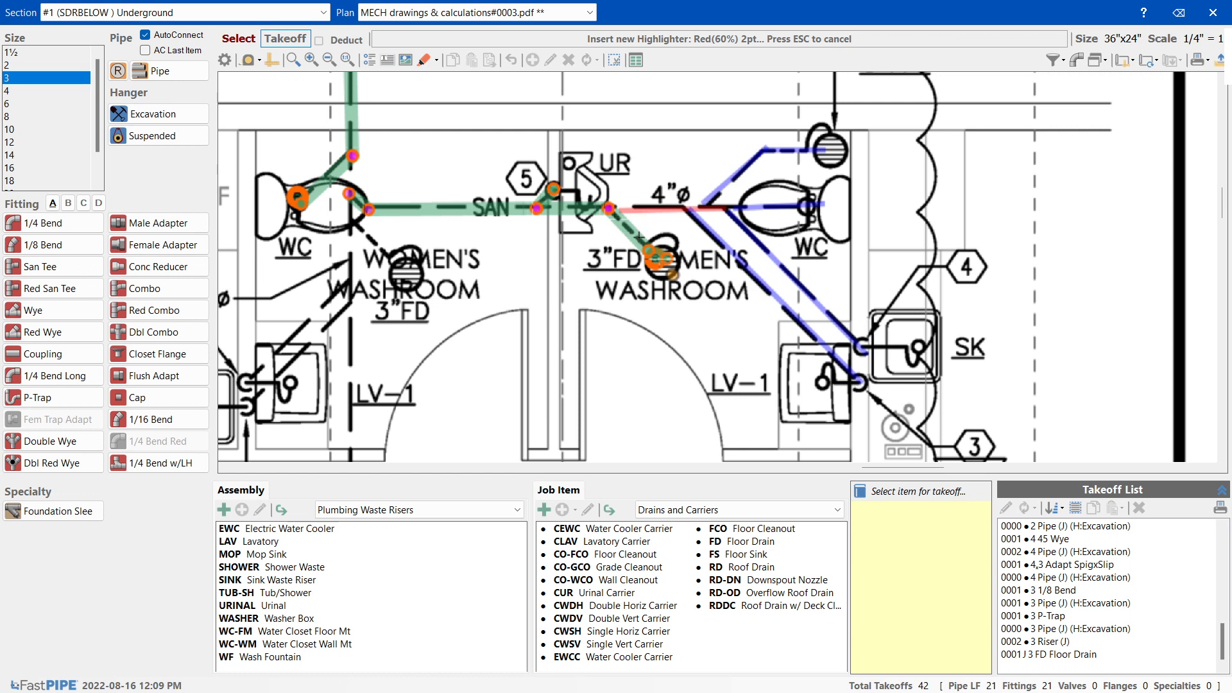
# - Delete the red and blue highlights on the men's washroom branches
pyautogui.press('Escape')
pyautogui.click(671, 209)
pyautogui.press('Delete')
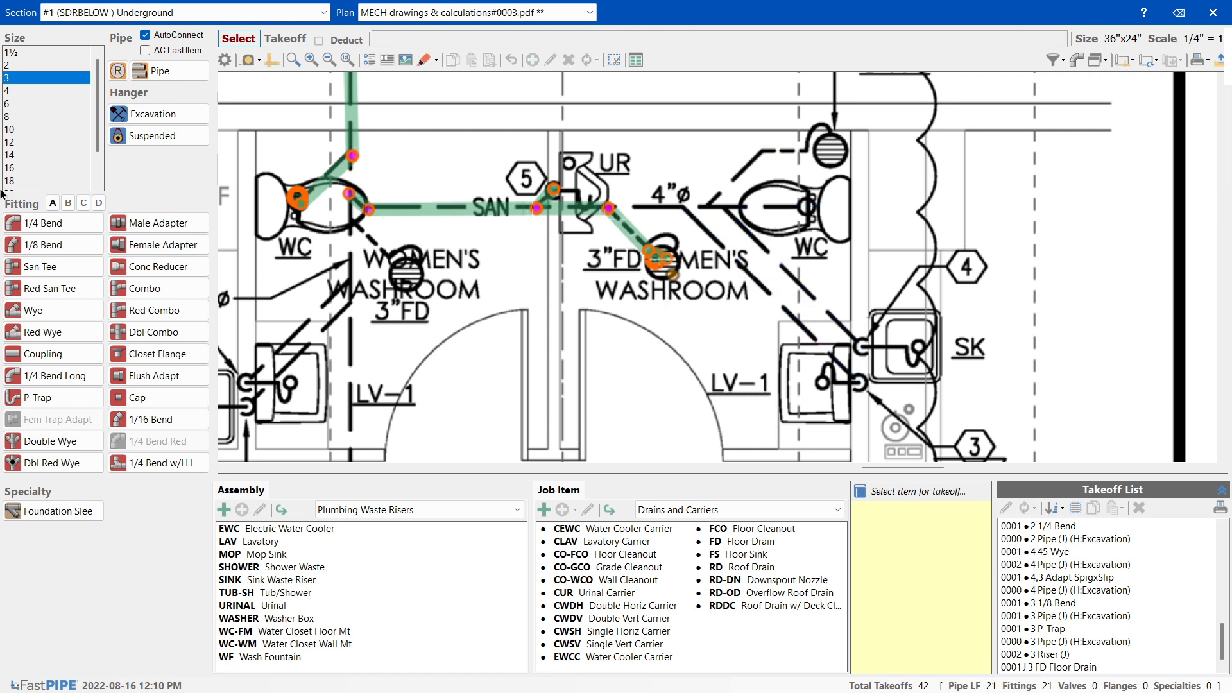
# - Place a 3,2 Red Wye on the 3-inch branch just before the men's washroom floor drain
pyautogui.click(34, 327)
pyautogui.click(14, 302)
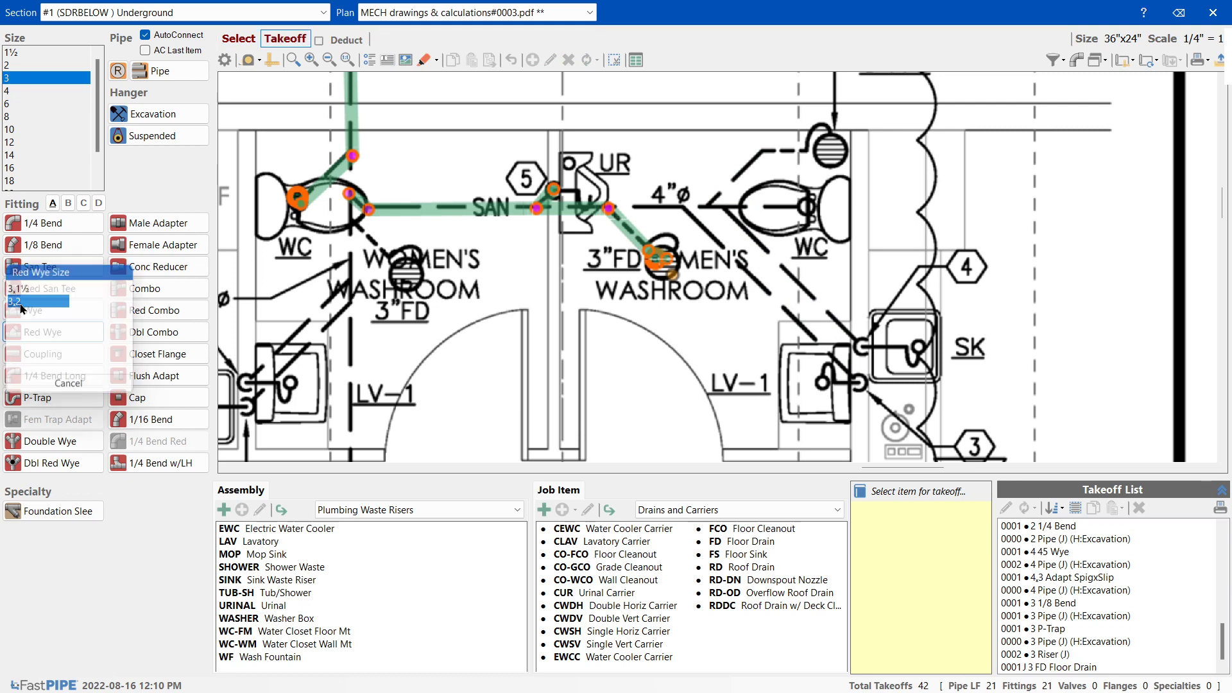
pyautogui.click(640, 240)
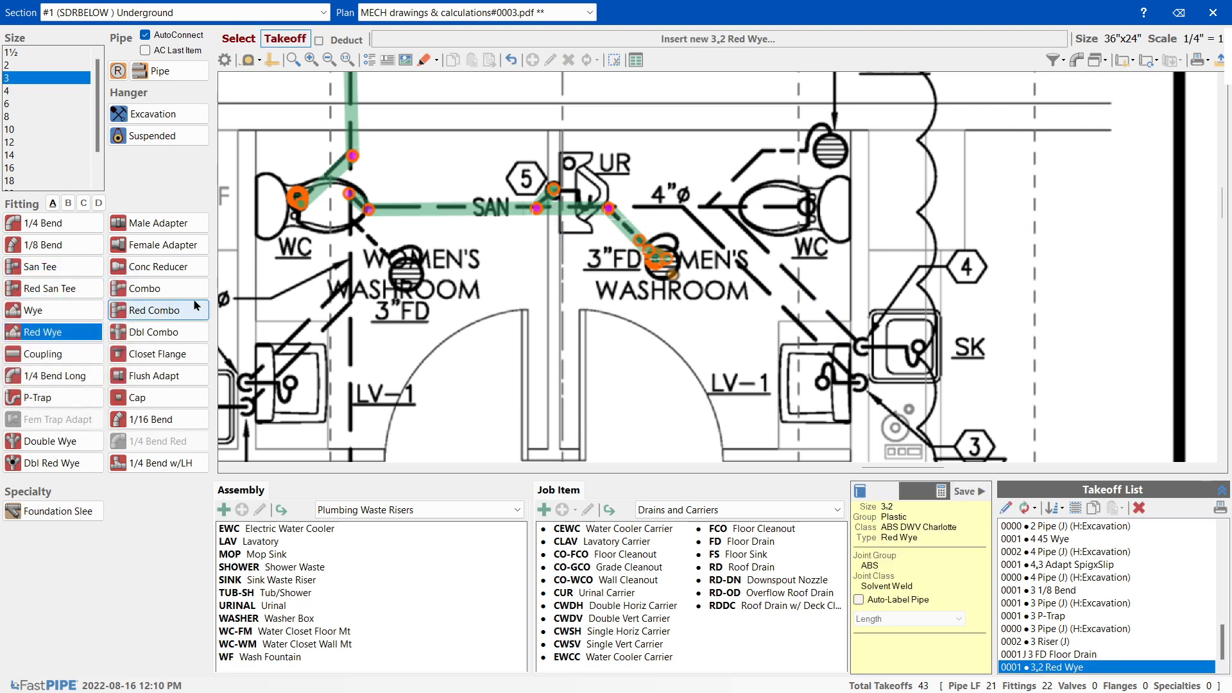
# - Run 2-inch Pipe horizontally from the red wye past the diagonal branch line, then diagonally to the men's LV-1 lavatory
pyautogui.click(12, 64)
pyautogui.click(42, 244)
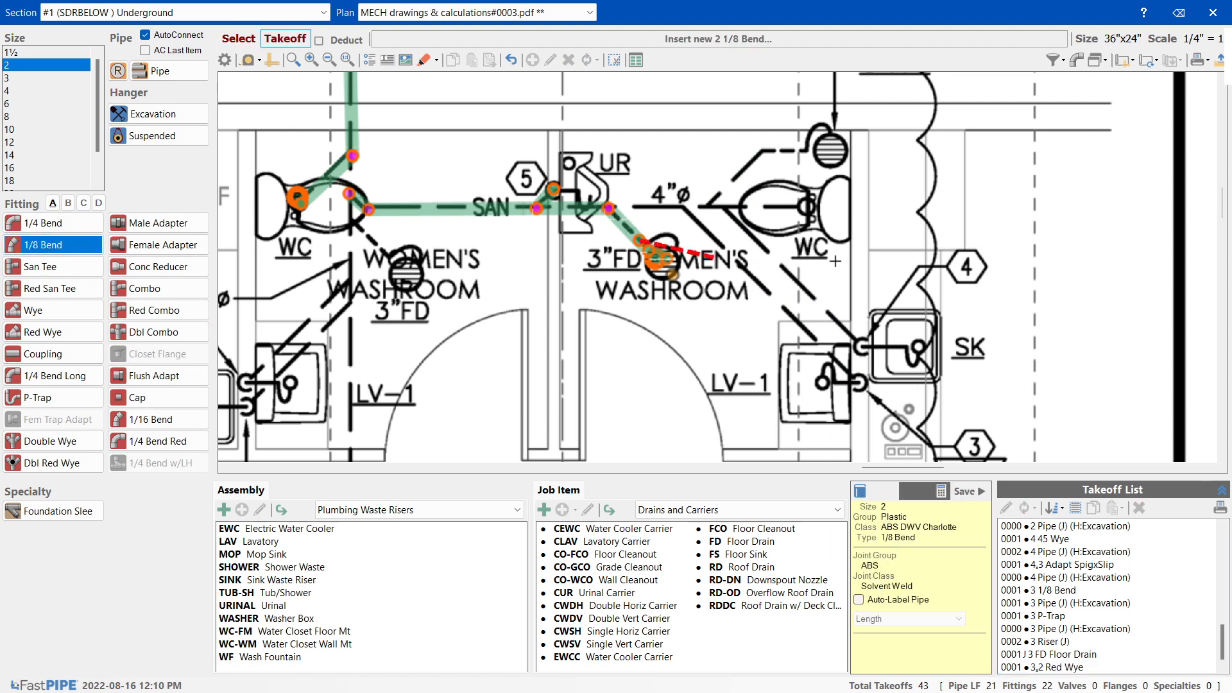
pyautogui.click(142, 68)
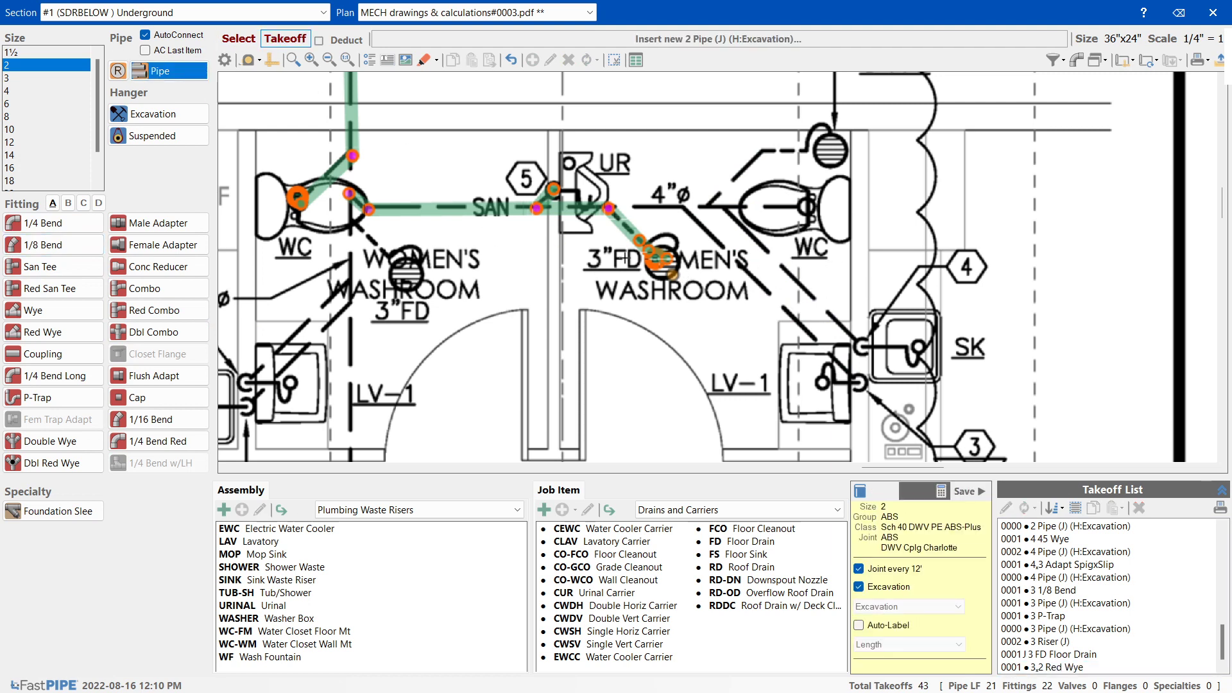
pyautogui.moveTo(639, 241); pyautogui.dragTo(751, 241)
pyautogui.moveTo(750, 241); pyautogui.dragTo(857, 377)
pyautogui.press('Escape')
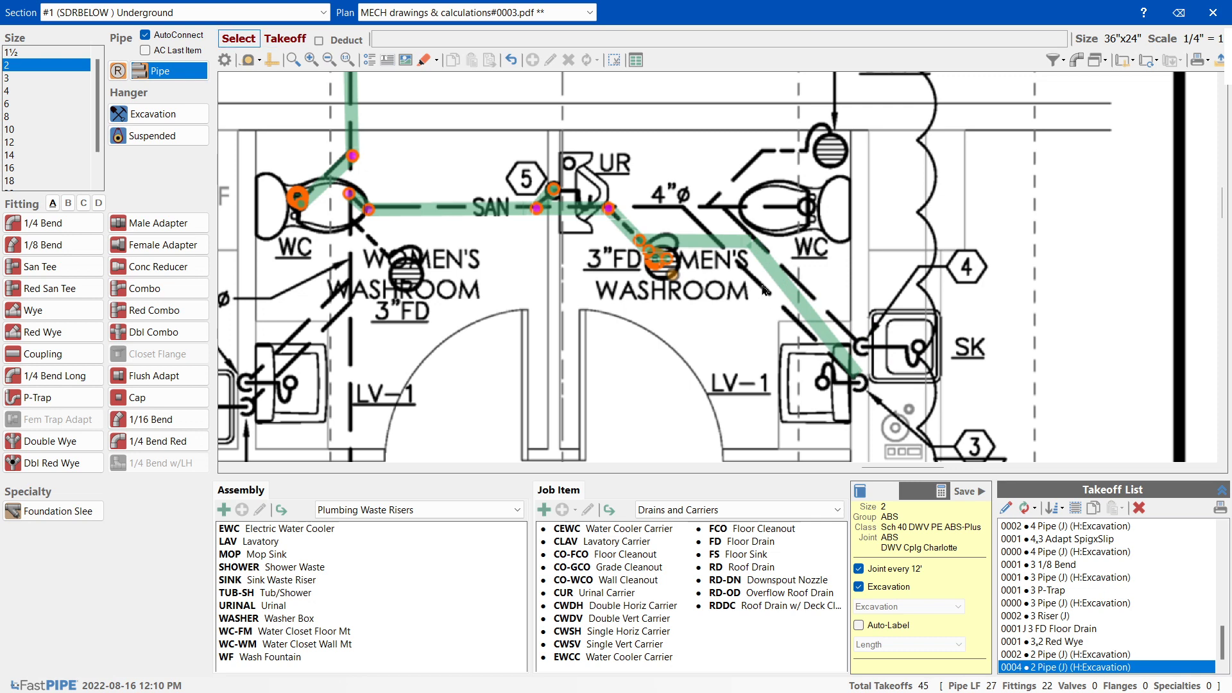
# - Delete the diagonal 2-inch pipe and shorten the horizontal 2-inch pipe so it ends on the dashed diagonal branch line
pyautogui.click(764, 286)
pyautogui.press('Delete')
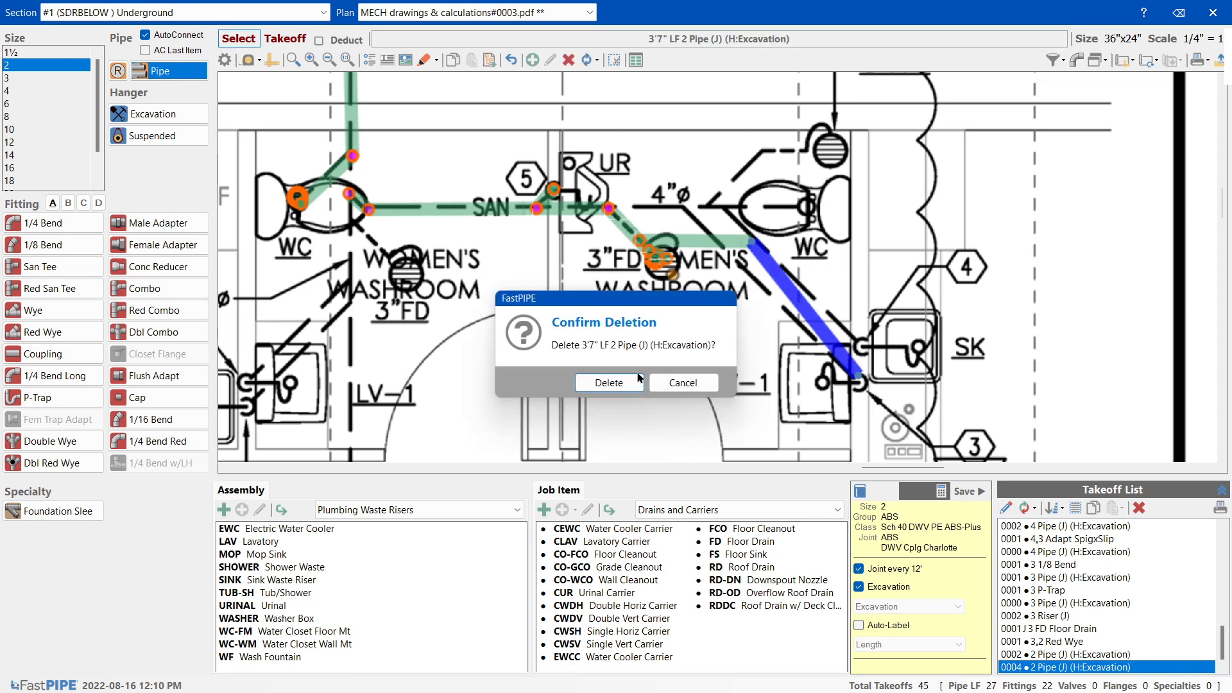
pyautogui.click(630, 378)
pyautogui.click(749, 239)
pyautogui.moveTo(748, 240); pyautogui.dragTo(715, 240)
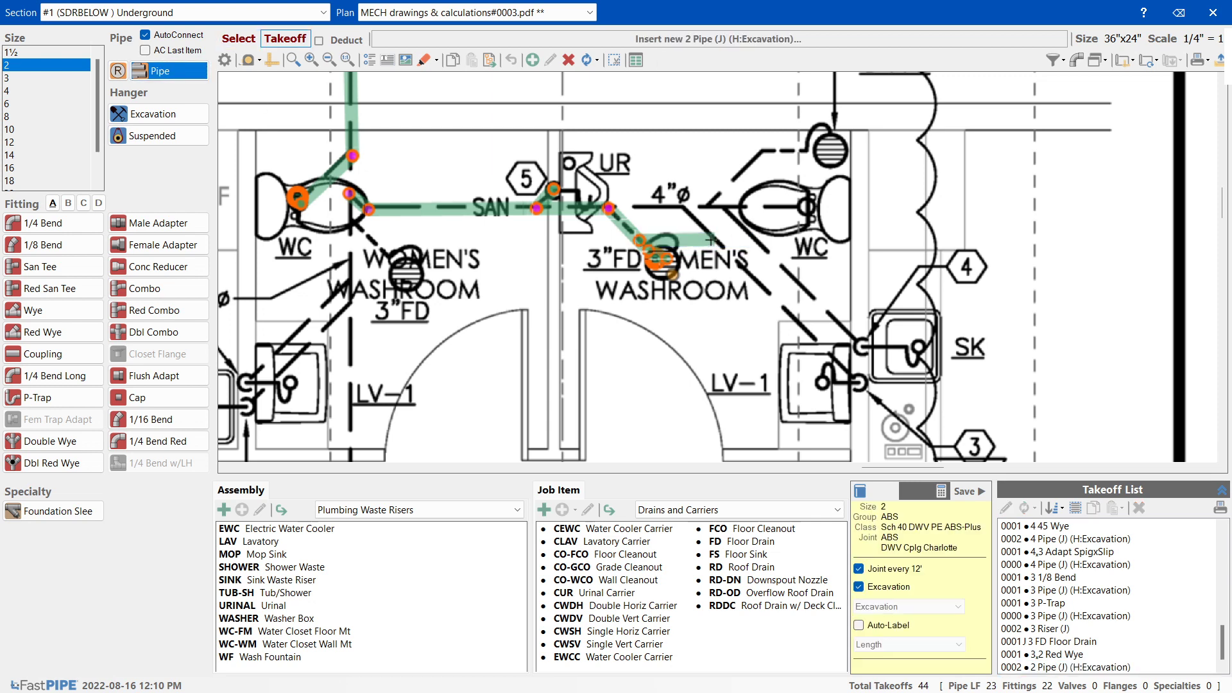
# - Run 2-inch Pipe diagonally from the shortened pipe's end to the men's lavatory and place a 2-inch 1/8 Bend at the turn
pyautogui.click(710, 240)
pyautogui.click(859, 383)
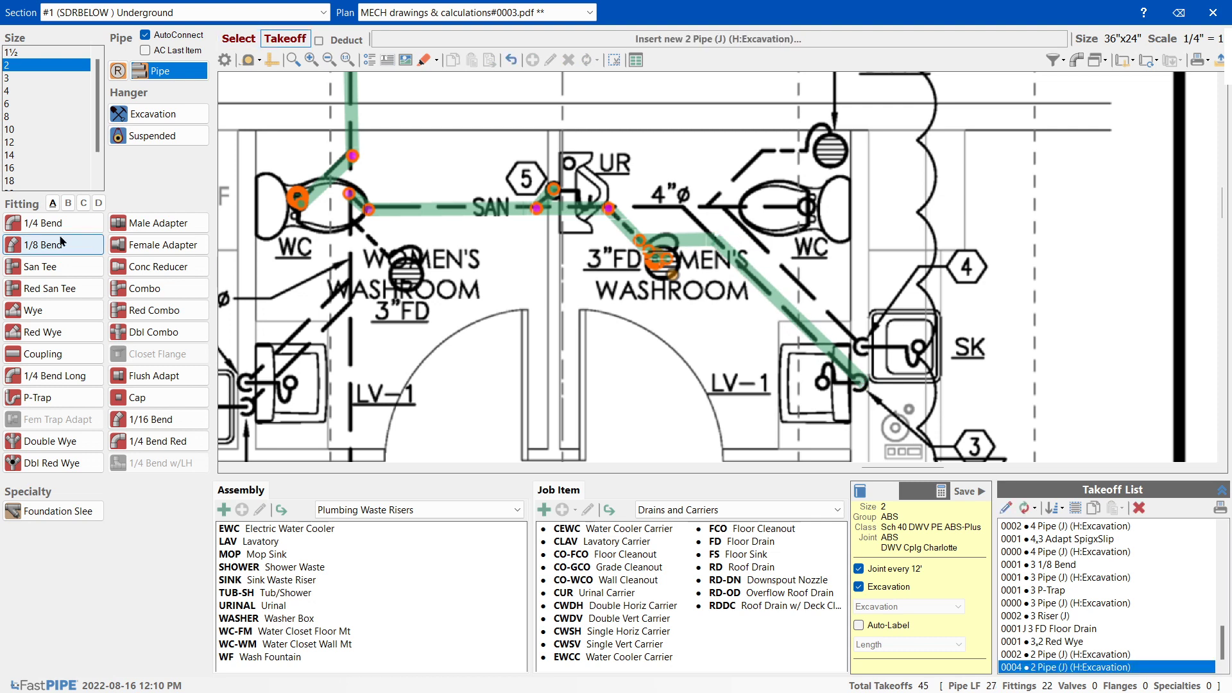
pyautogui.click(62, 243)
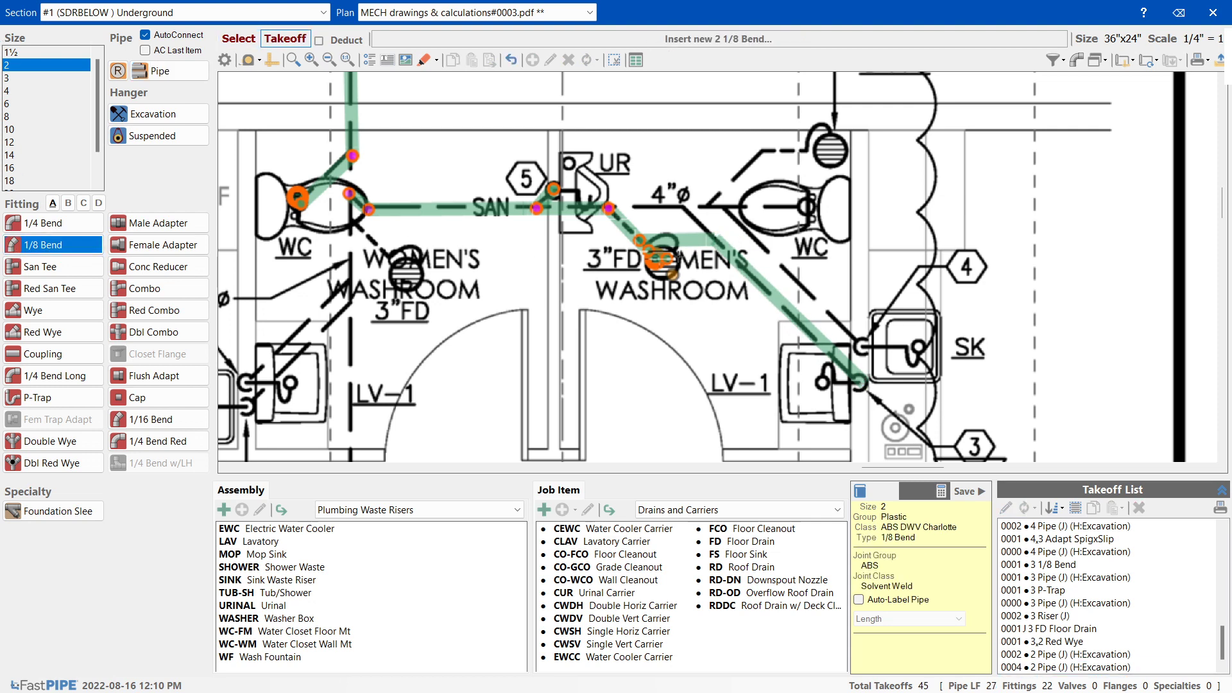
pyautogui.click(715, 238)
# - Place a 2-inch 1/4 Bend and a 2 ft long riser at the lavatory end of the 2-inch pipe
pyautogui.click(61, 222)
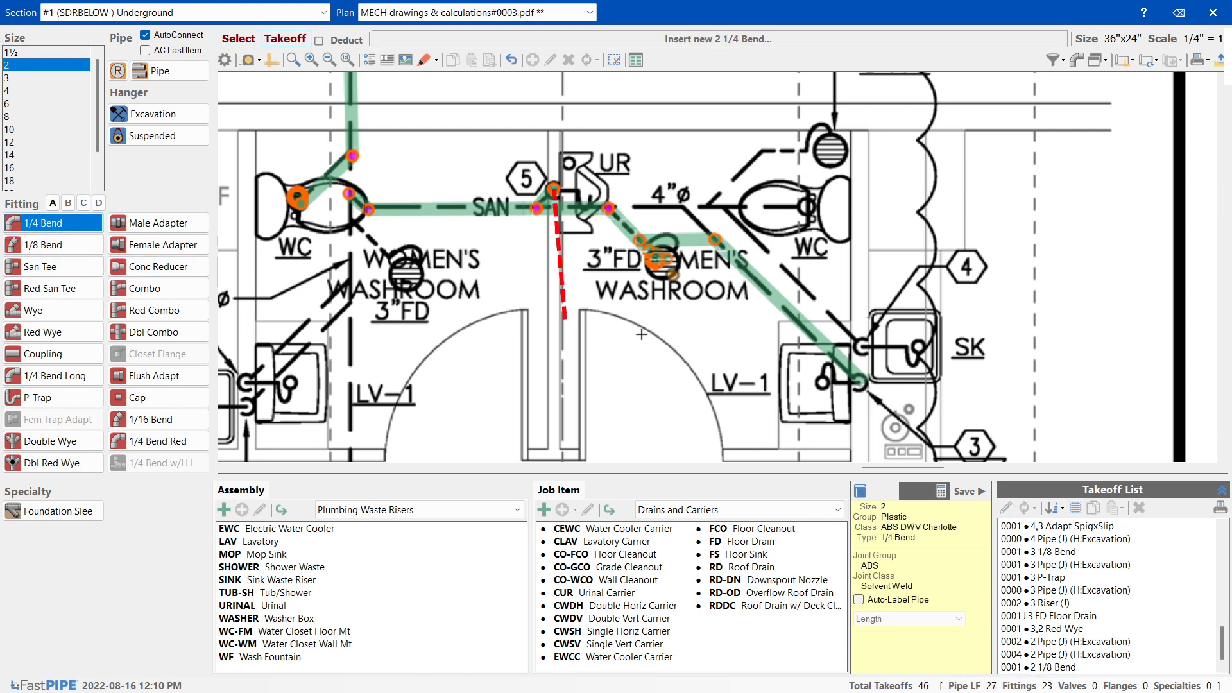
pyautogui.click(862, 384)
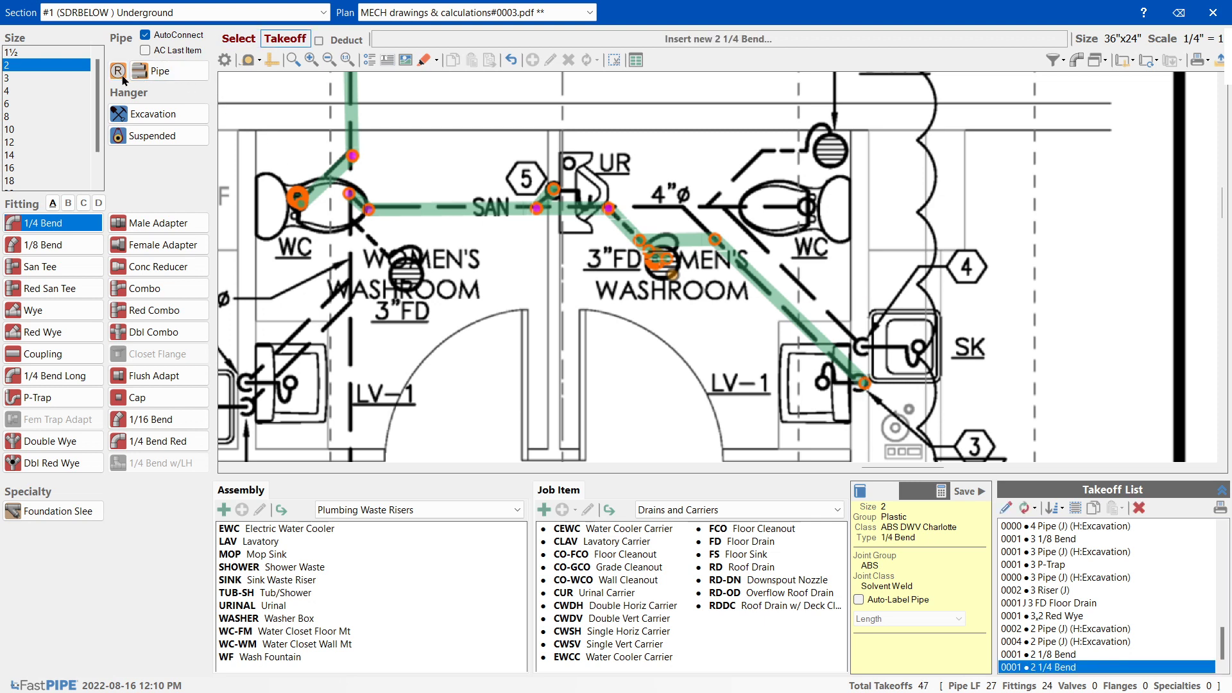
pyautogui.click(119, 72)
pyautogui.write('2')
pyautogui.click(84, 67)
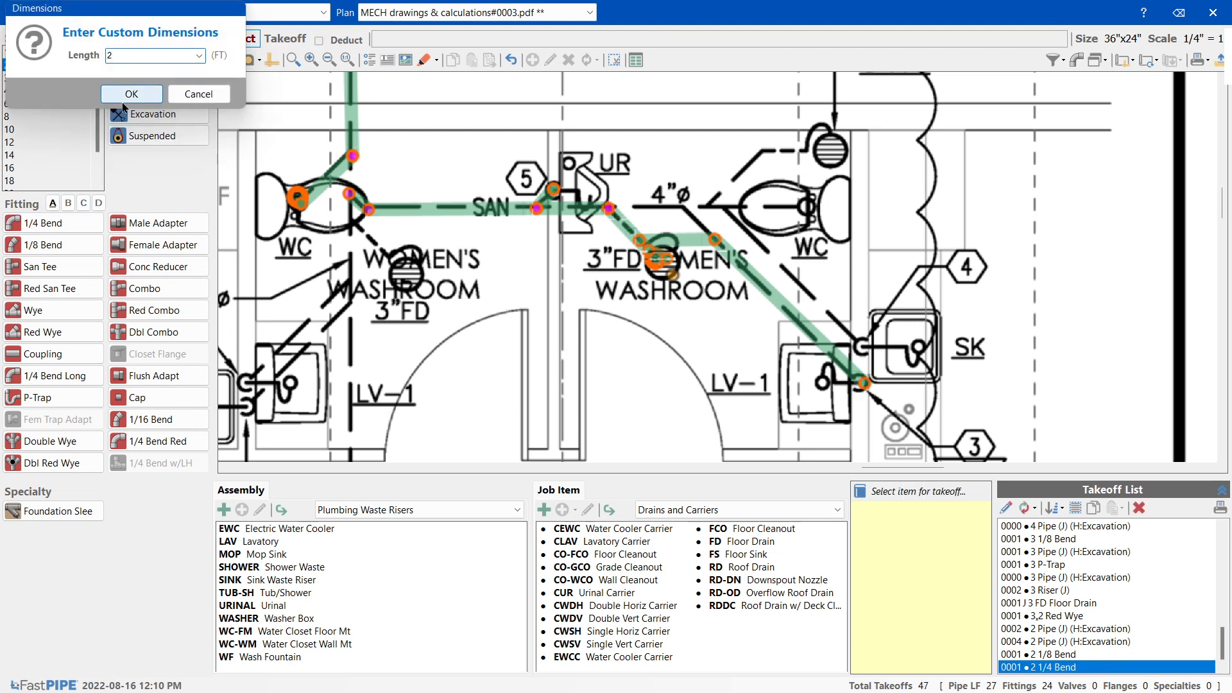
pyautogui.click(129, 93)
pyautogui.click(861, 384)
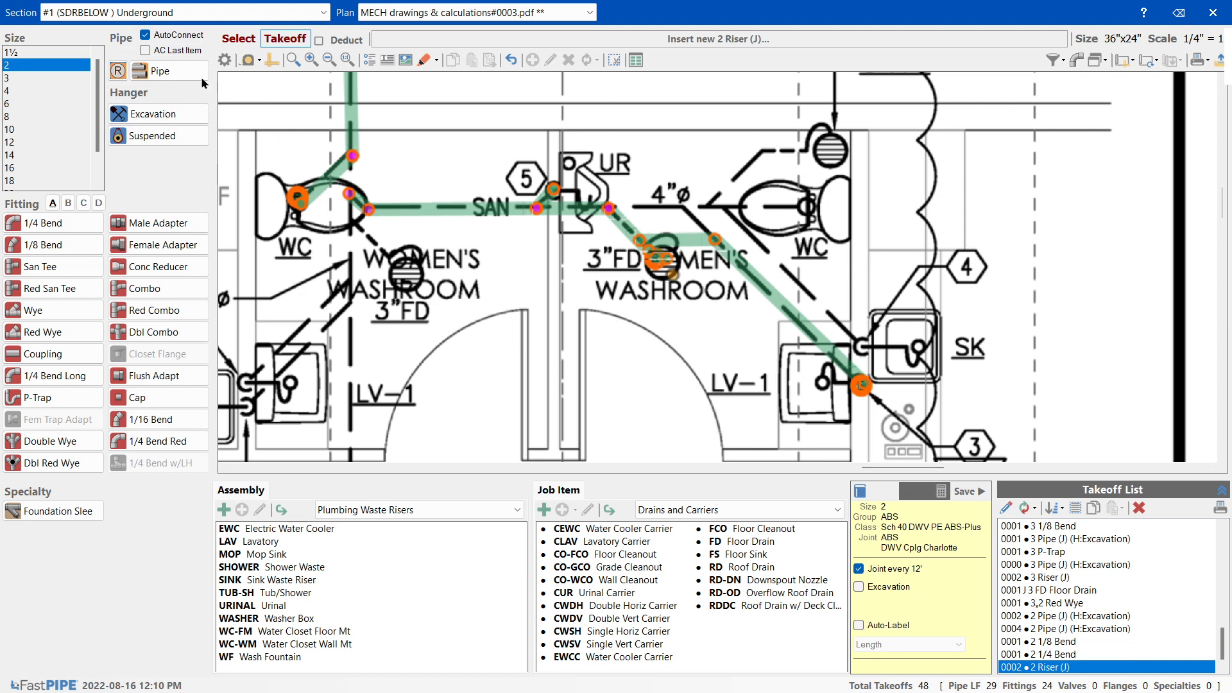
# - Place a 4-inch 45 Wye on the SAN line at the 4"ø label, where the lavatory diagonal meets it
pyautogui.click(46, 91)
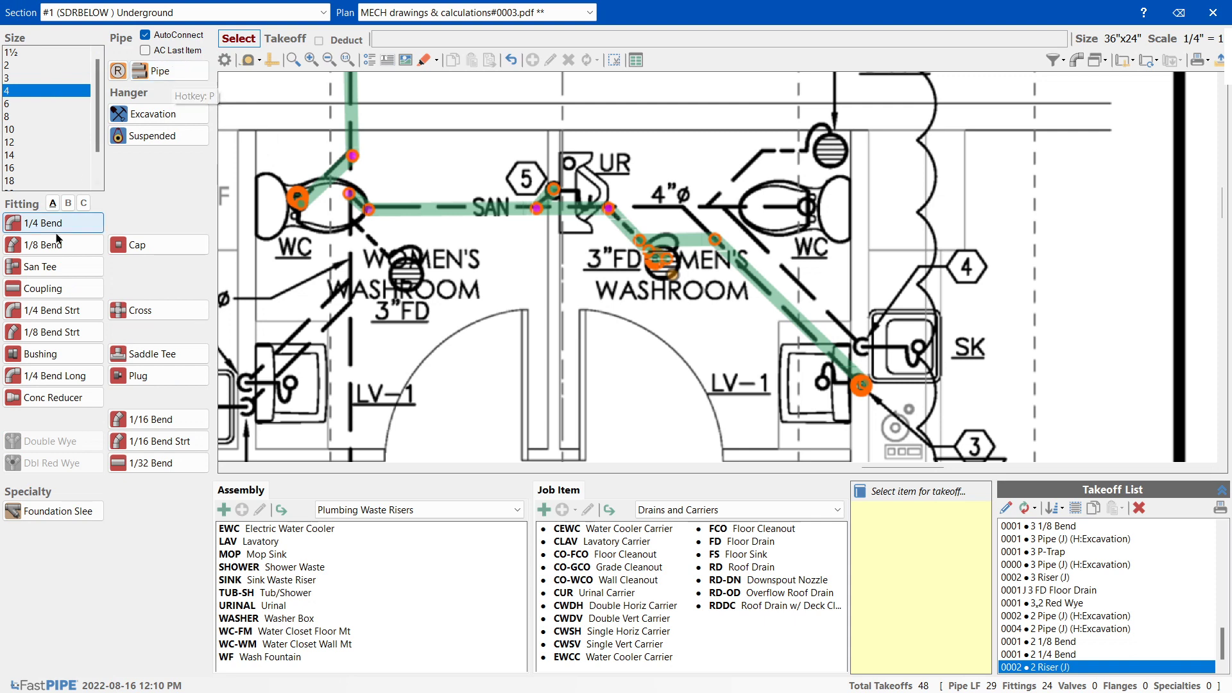
pyautogui.click(68, 203)
pyautogui.click(34, 270)
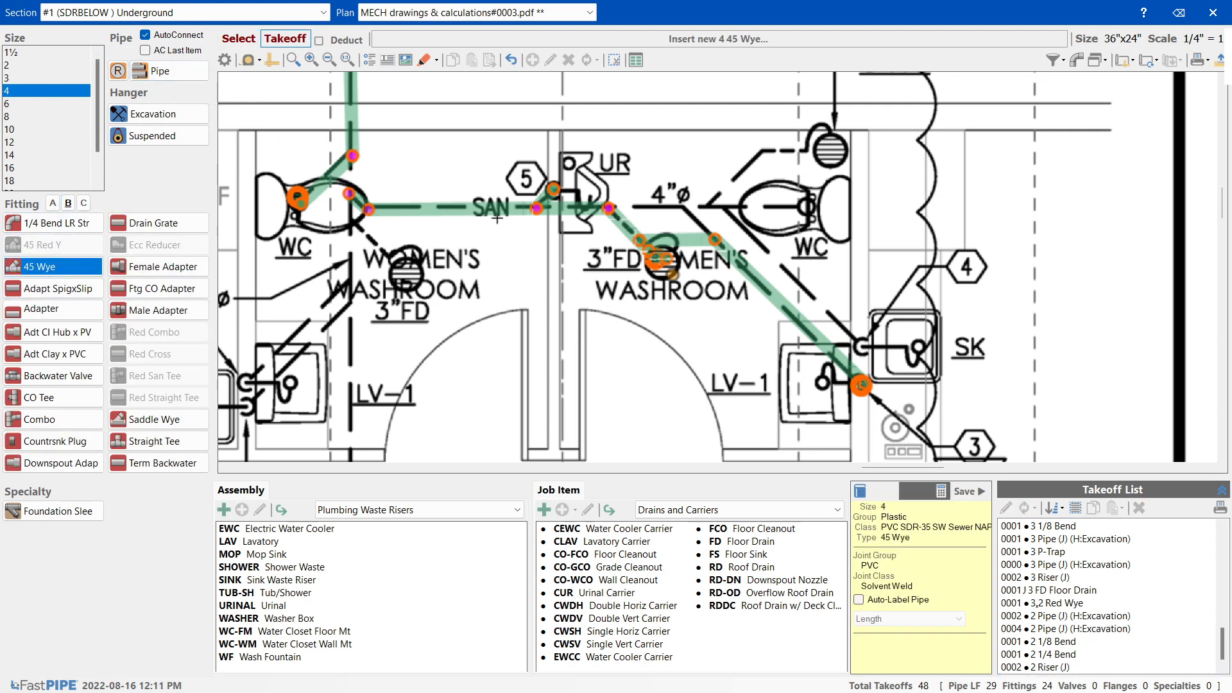
pyautogui.click(681, 207)
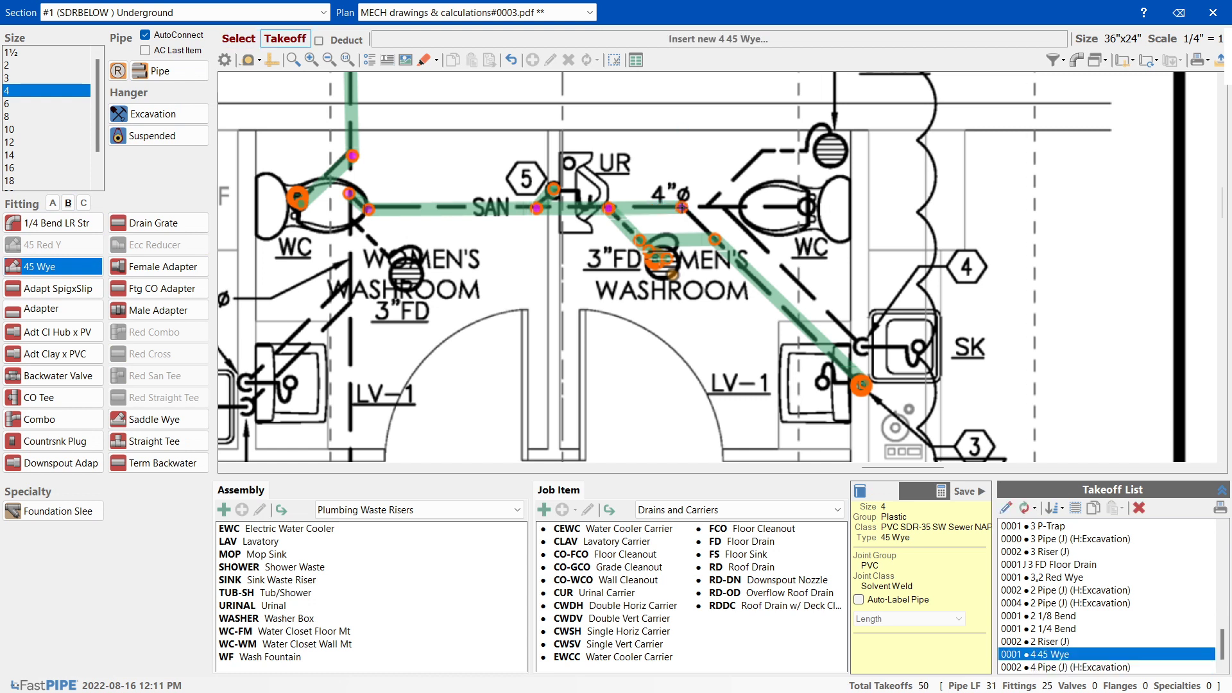
# - Move the end point of the 4-inch pipe and its 45 Wye to where the floor drain branch joins the line
pyautogui.press('Escape')
pyautogui.click(674, 207)
pyautogui.moveTo(681, 208)
pyautogui.mouseDown()
pyautogui.moveTo(718, 206)
pyautogui.moveTo(683, 207)
pyautogui.moveTo(703, 207)
pyautogui.mouseUp()
pyautogui.click(675, 218)
pyautogui.click(703, 207)
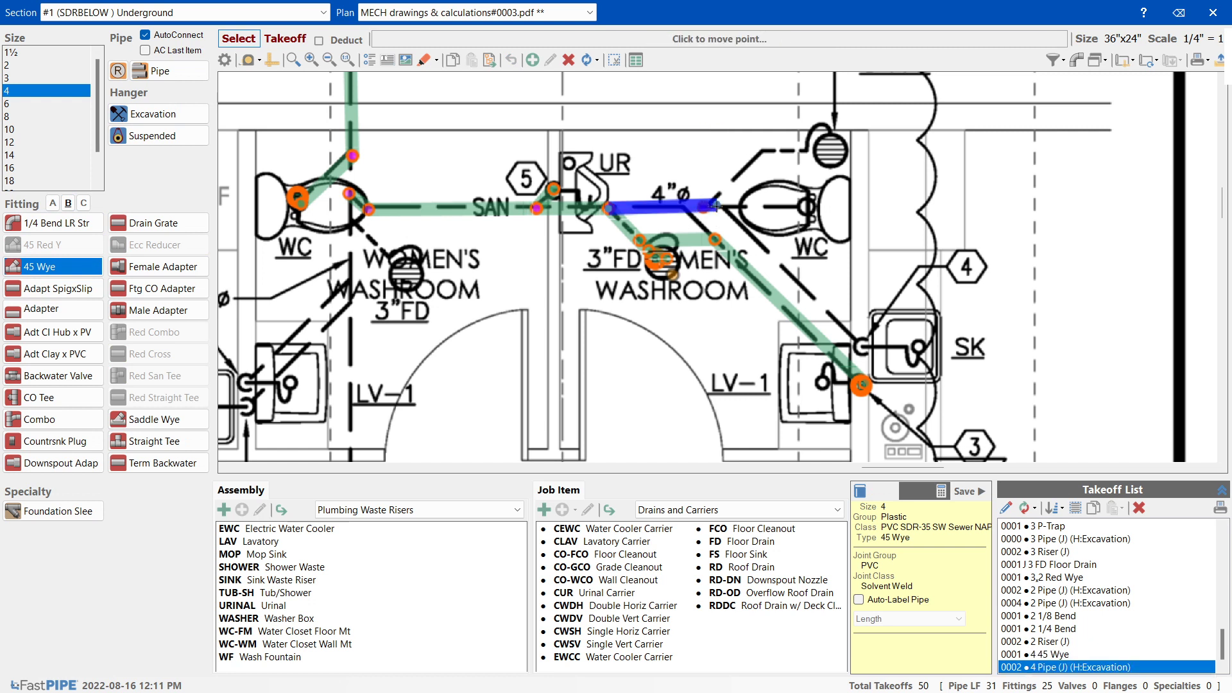
pyautogui.click(713, 222)
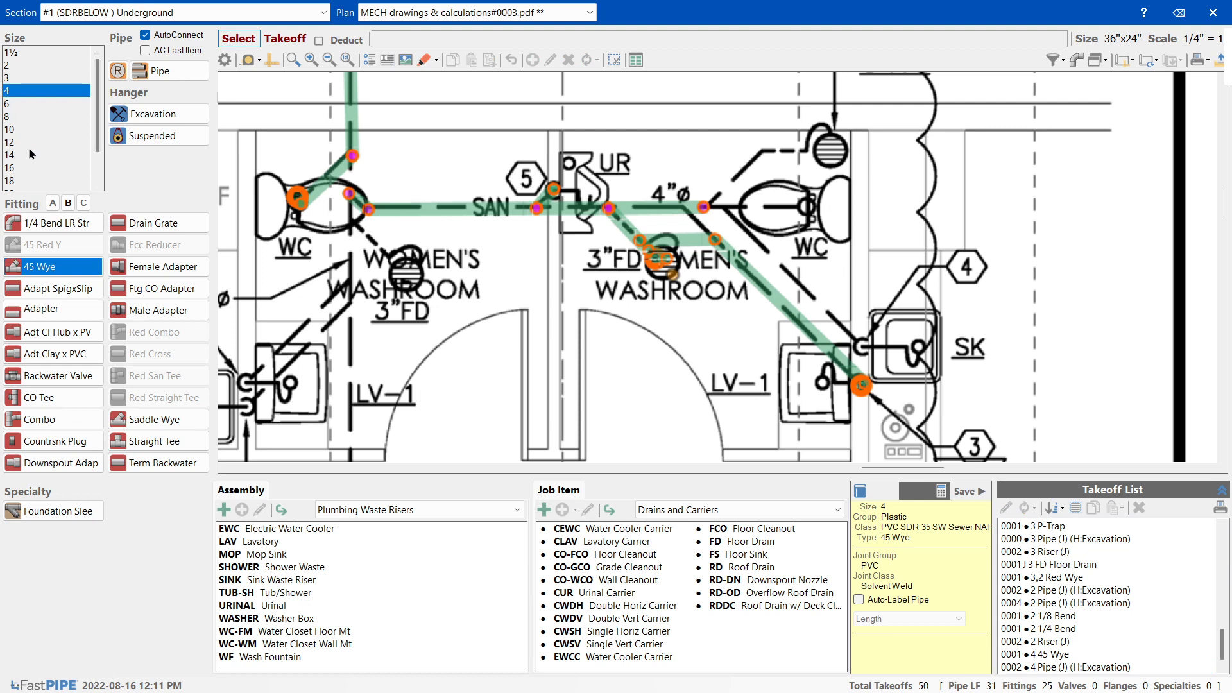
# - Attach a 4,3 Adapt SpigxSlip to the 4-inch 45 Wye beside the men's WC
pyautogui.click(58, 288)
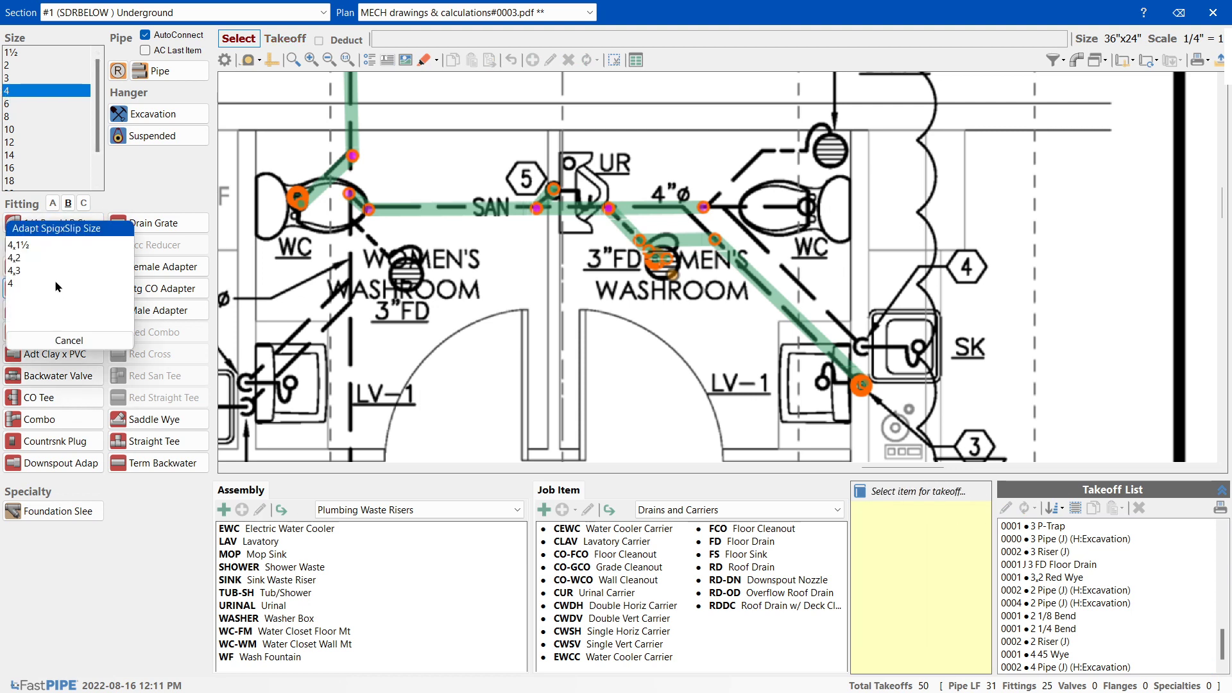
pyautogui.click(28, 270)
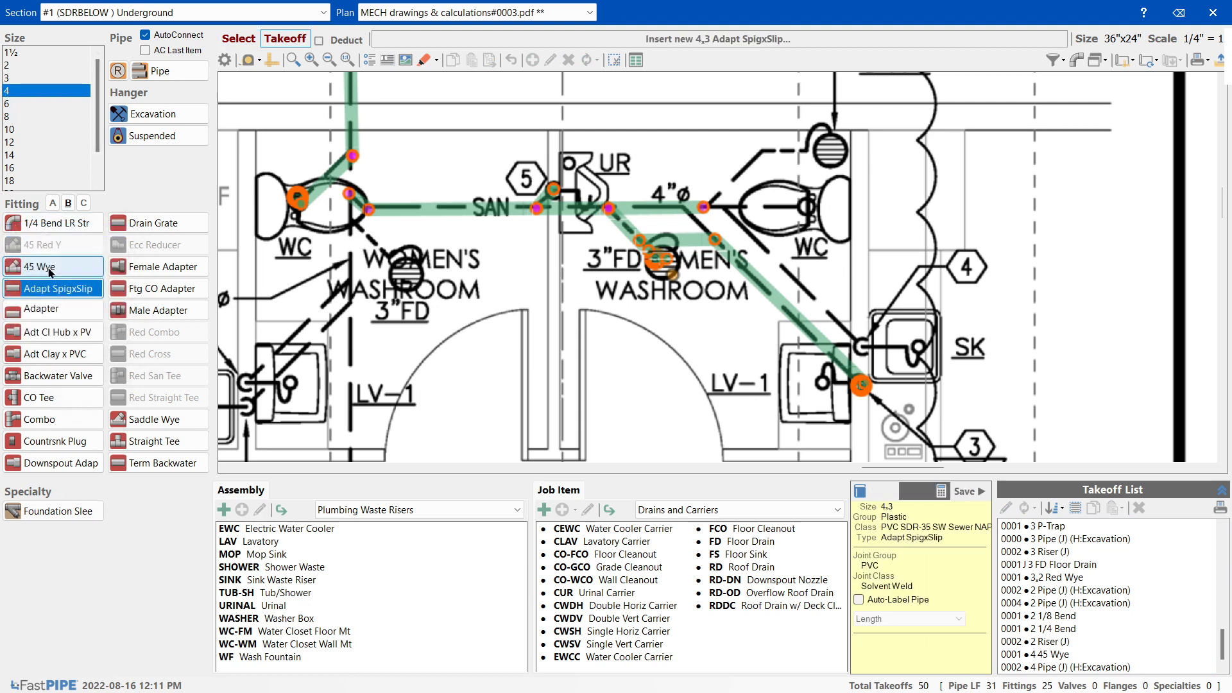
pyautogui.click(704, 207)
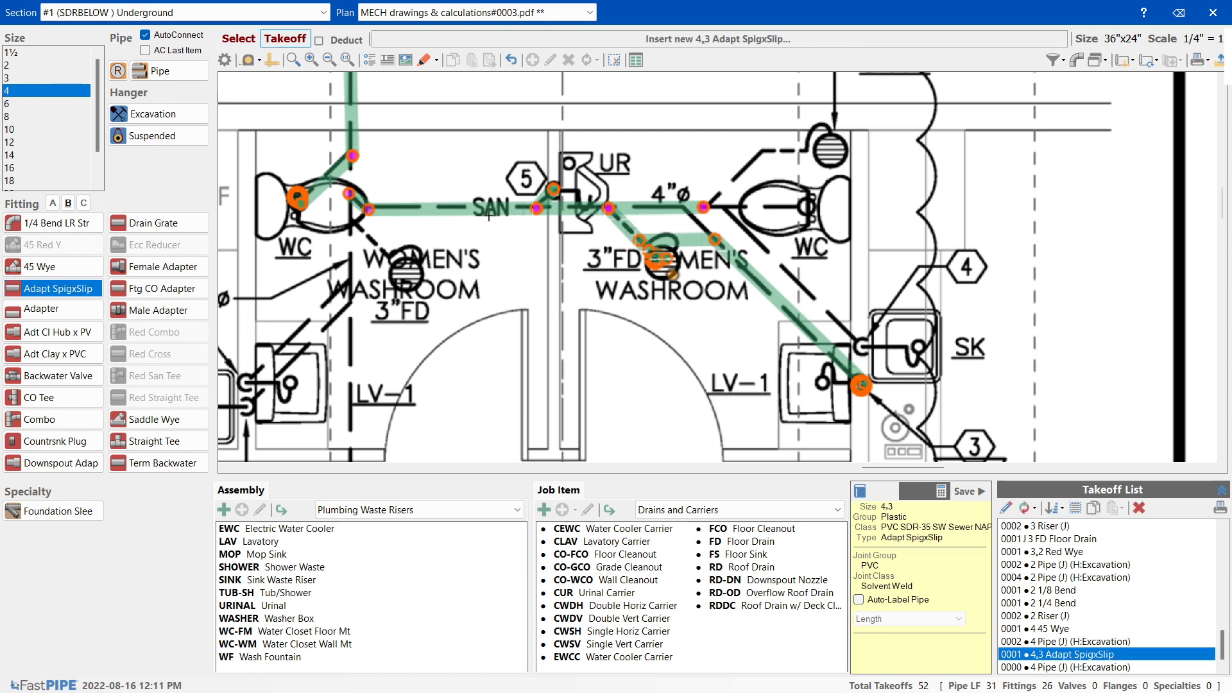
# - Attach a 3-inch Wye to the 4,3 Adapt SpigxSlip beside the men's WC
pyautogui.click(14, 79)
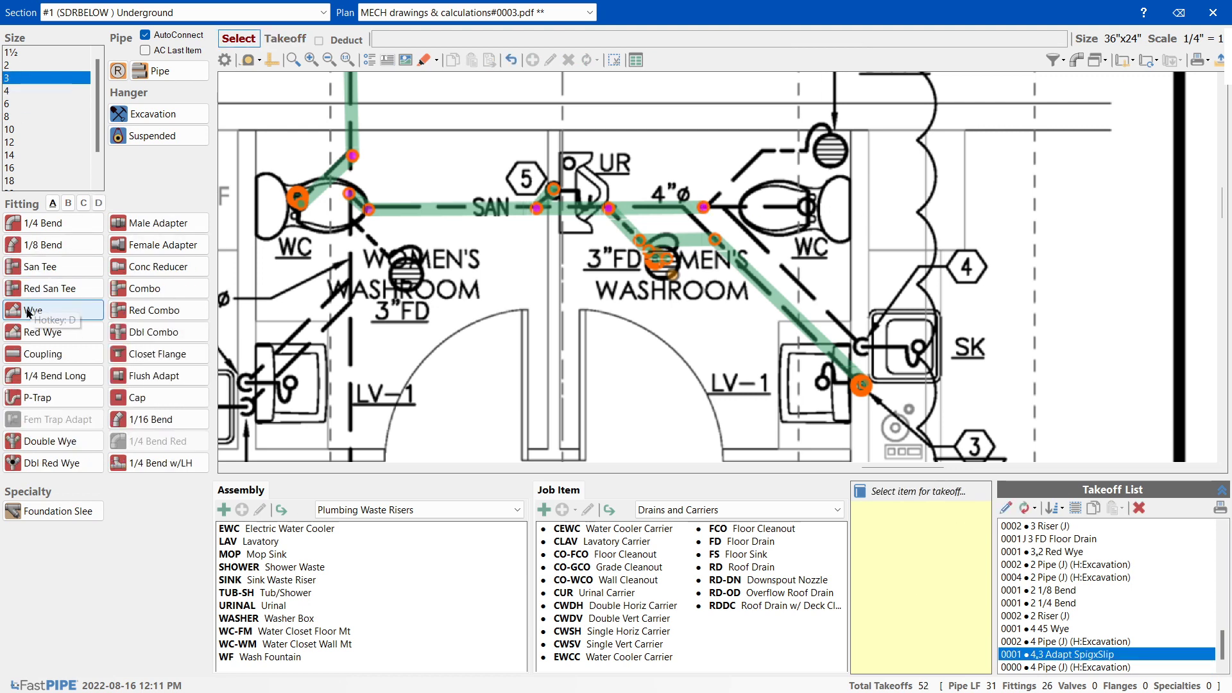
pyautogui.click(26, 328)
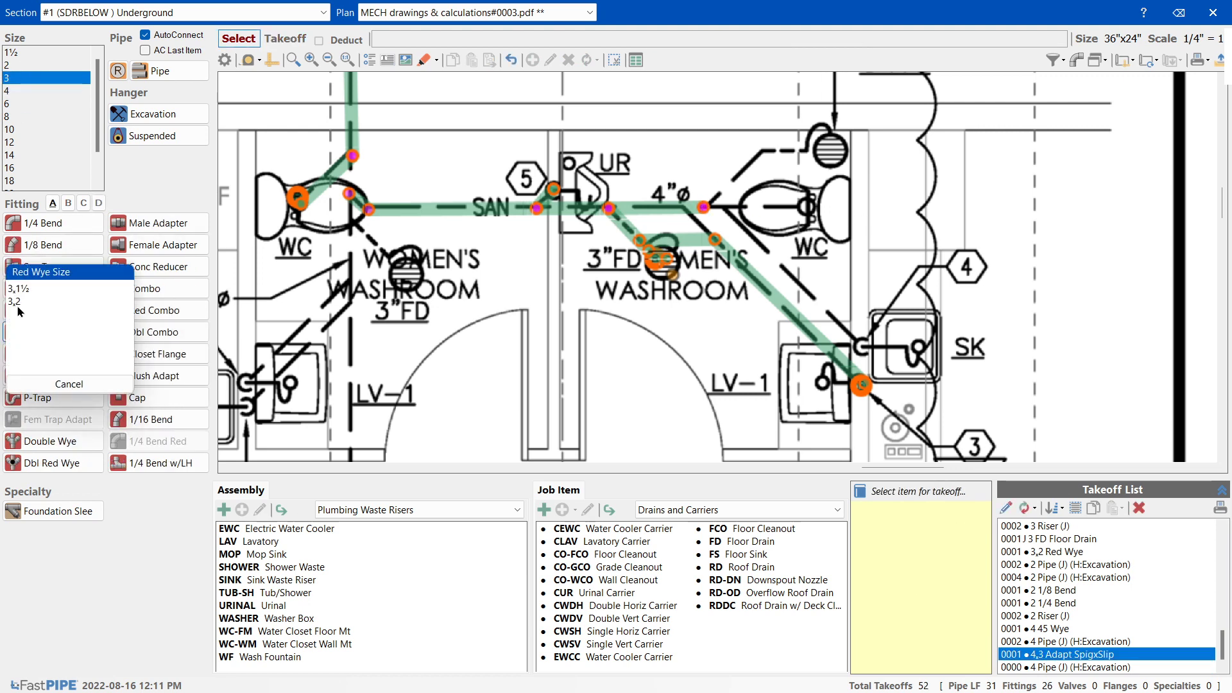
pyautogui.click(26, 287)
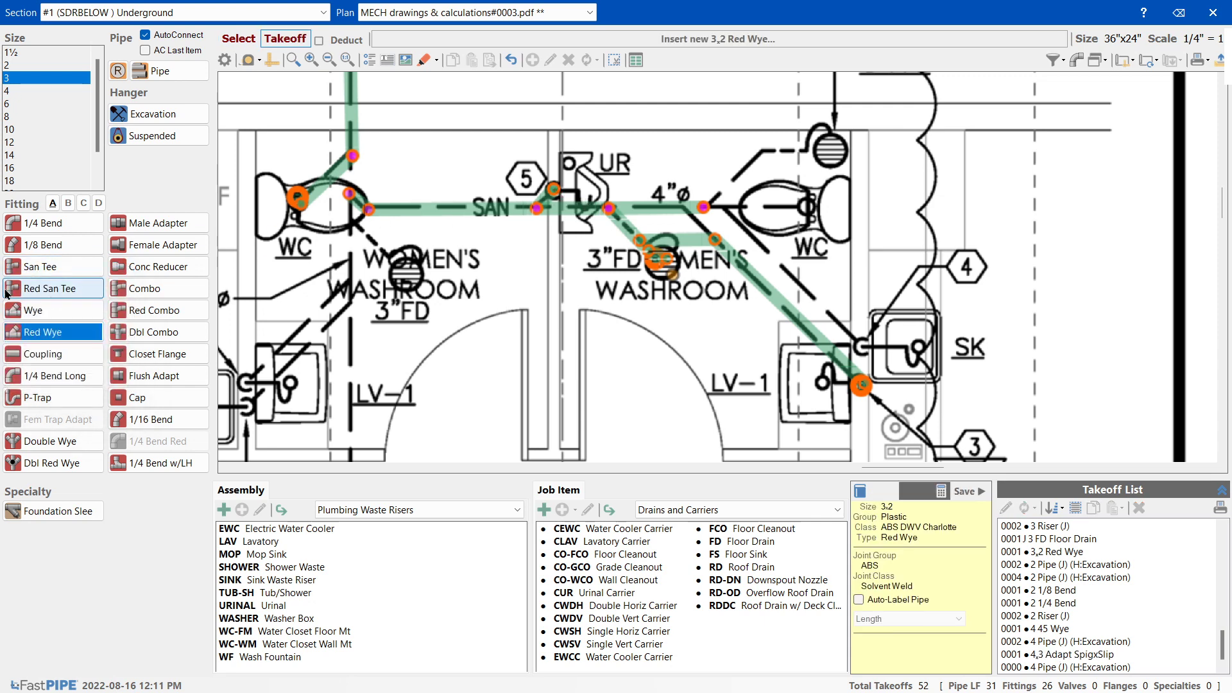
pyautogui.click(12, 308)
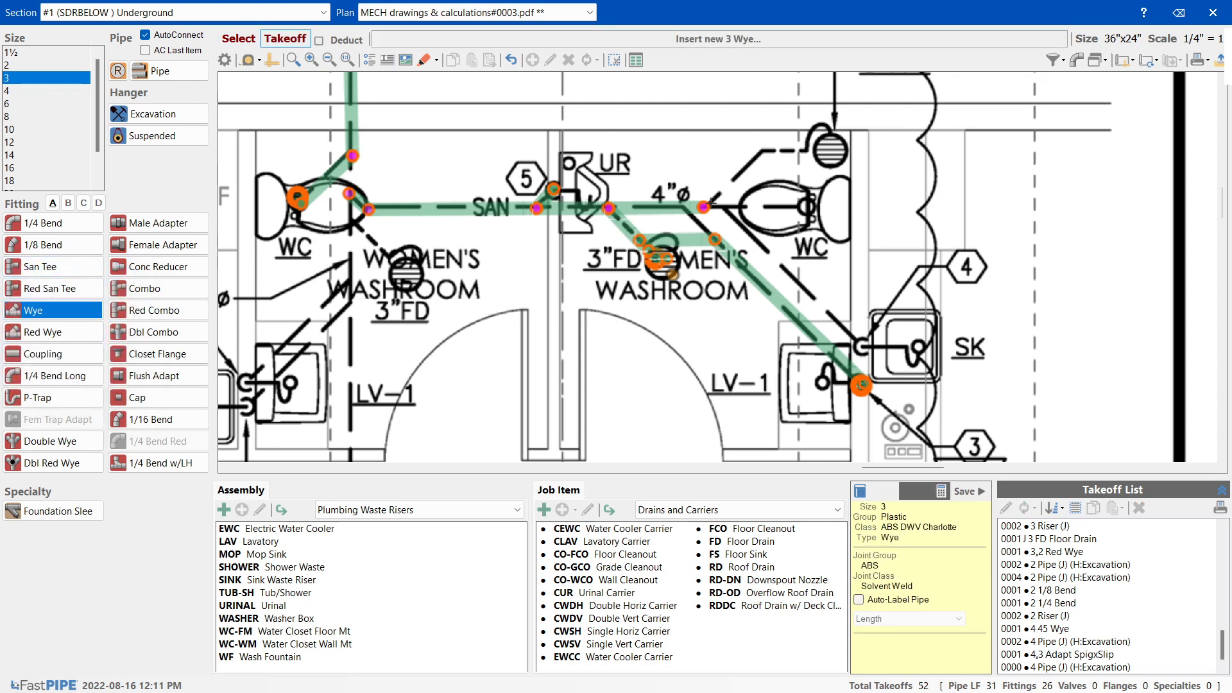
pyautogui.press('Escape')
pyautogui.moveTo(690, 187); pyautogui.dragTo(726, 225)
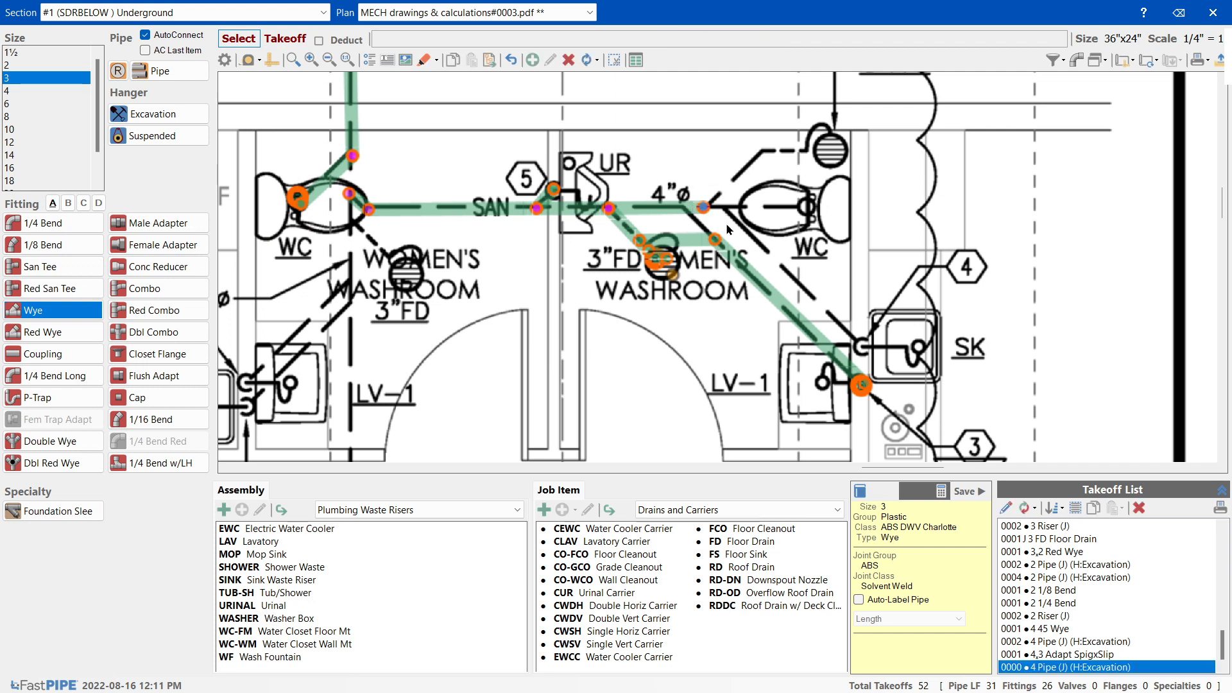
pyautogui.click(1046, 655)
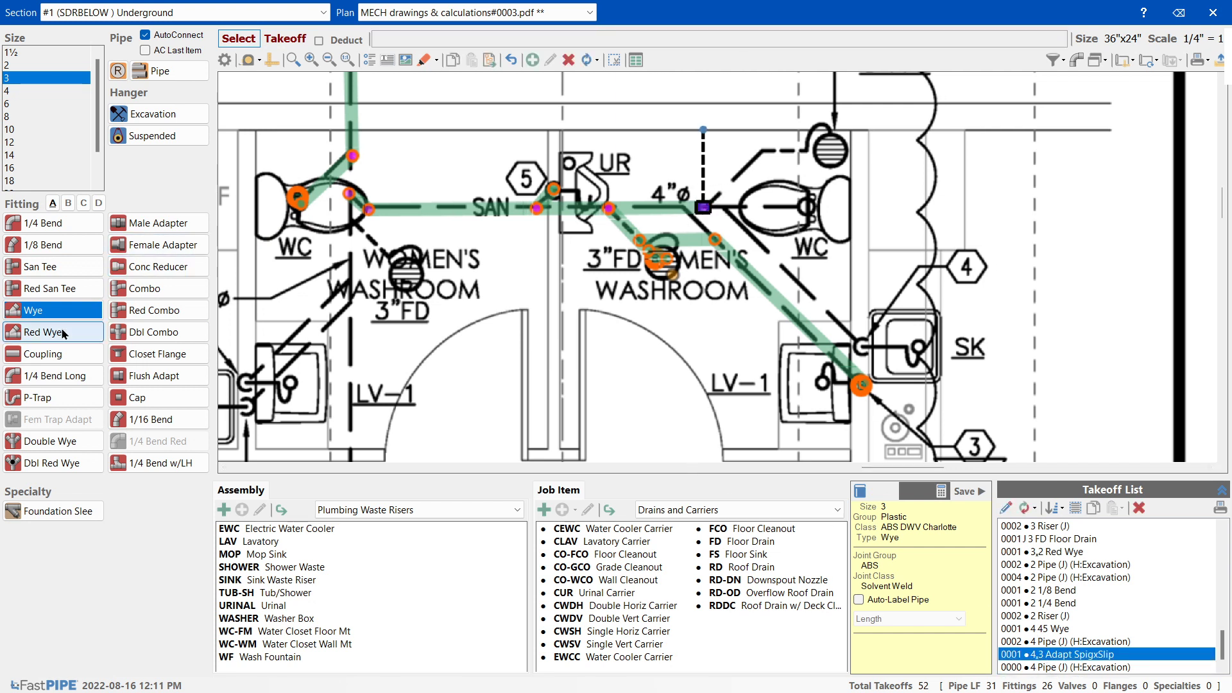
pyautogui.click(42, 311)
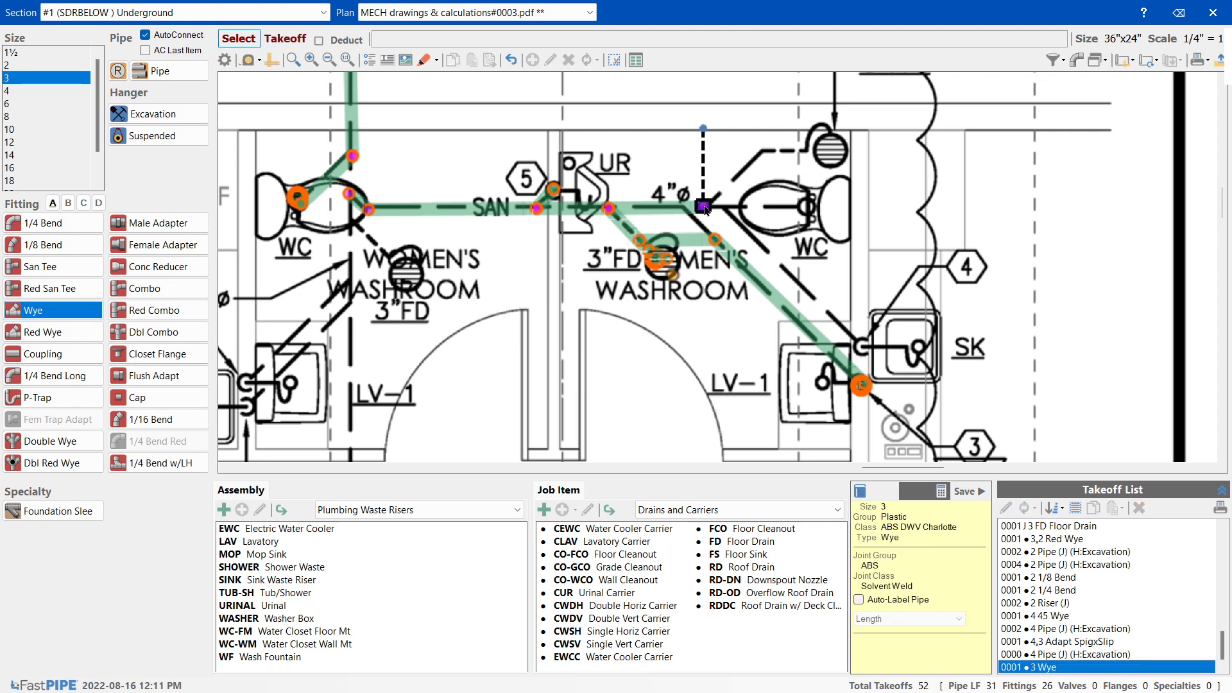
# - Draw a 3-inch pipe about 1'1" long diagonally from the Wye beside the men's WC and end it with a 3,2 Red Wye
pyautogui.click(157, 72)
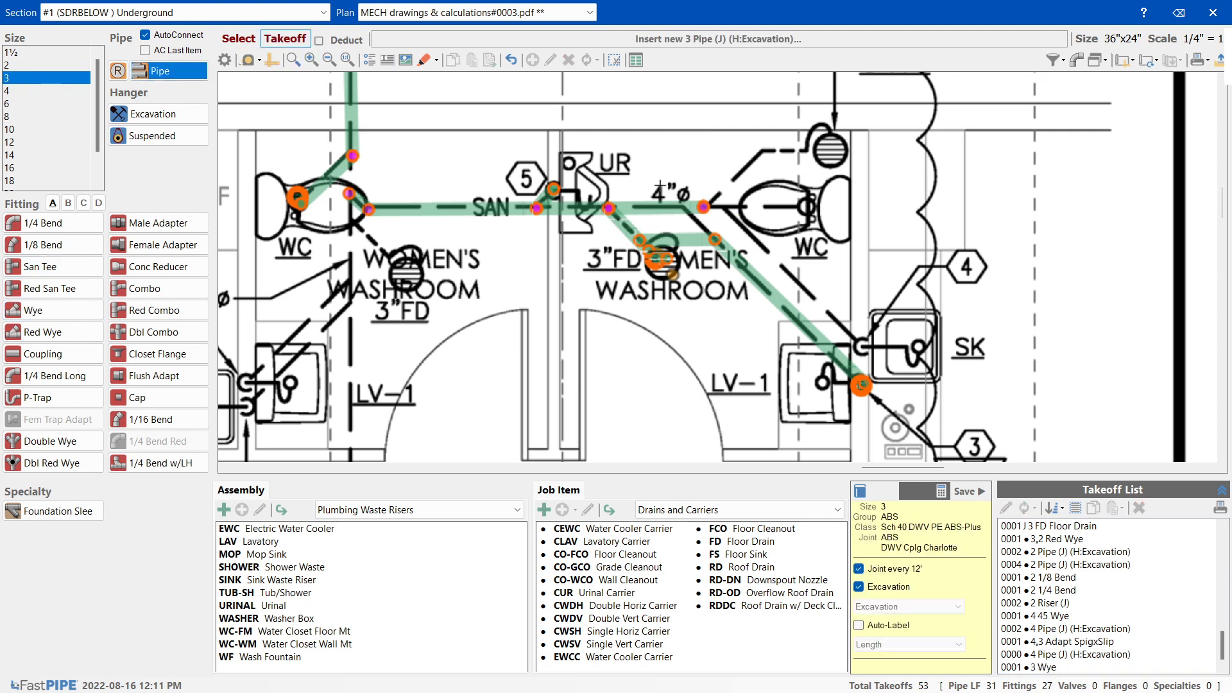
pyautogui.moveTo(705, 209); pyautogui.dragTo(739, 173)
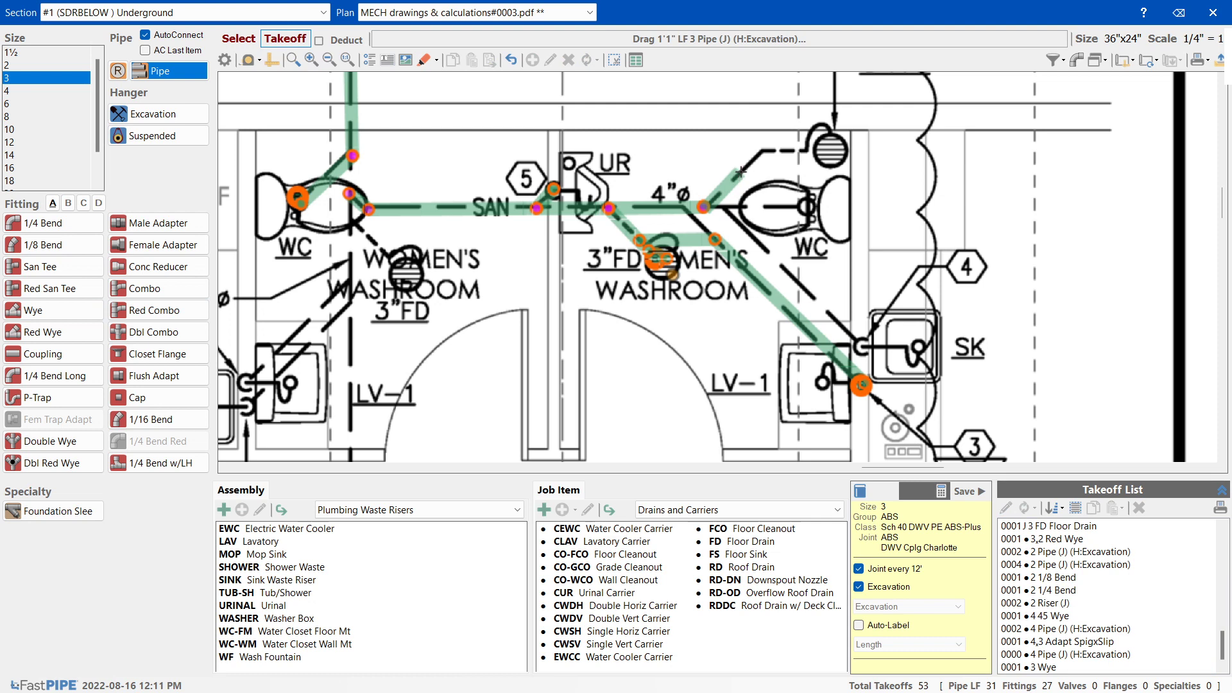
pyautogui.moveTo(741, 175); pyautogui.dragTo(741, 175)
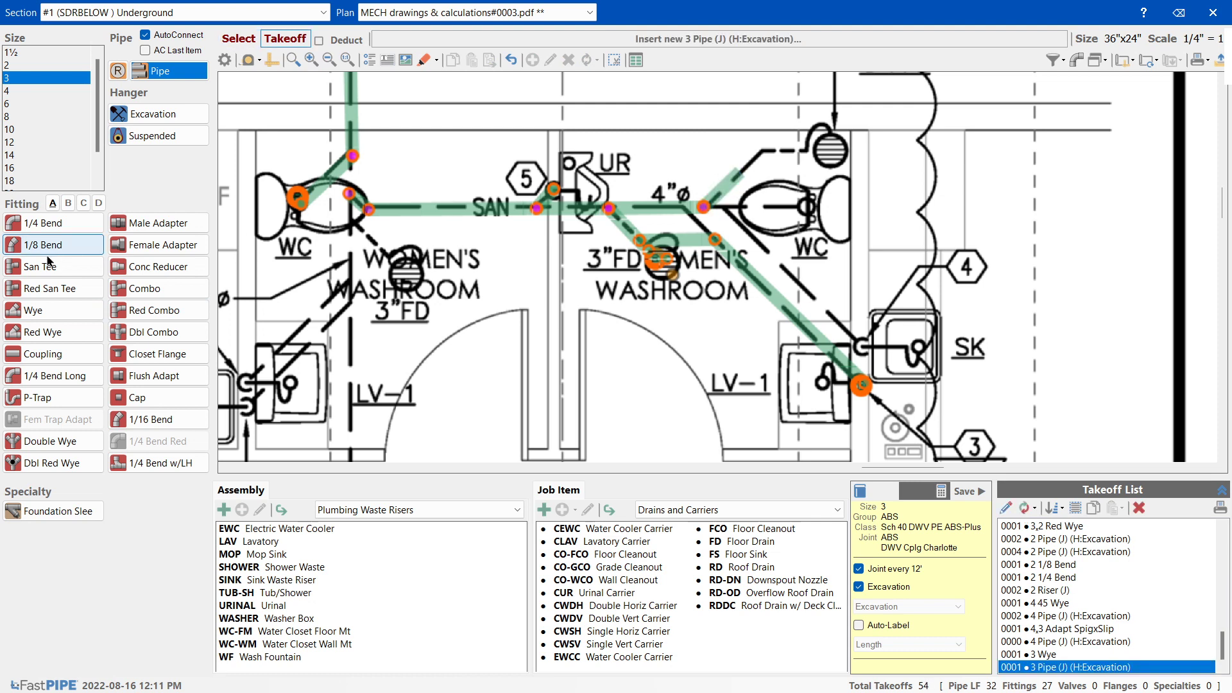
pyautogui.click(37, 331)
pyautogui.click(14, 302)
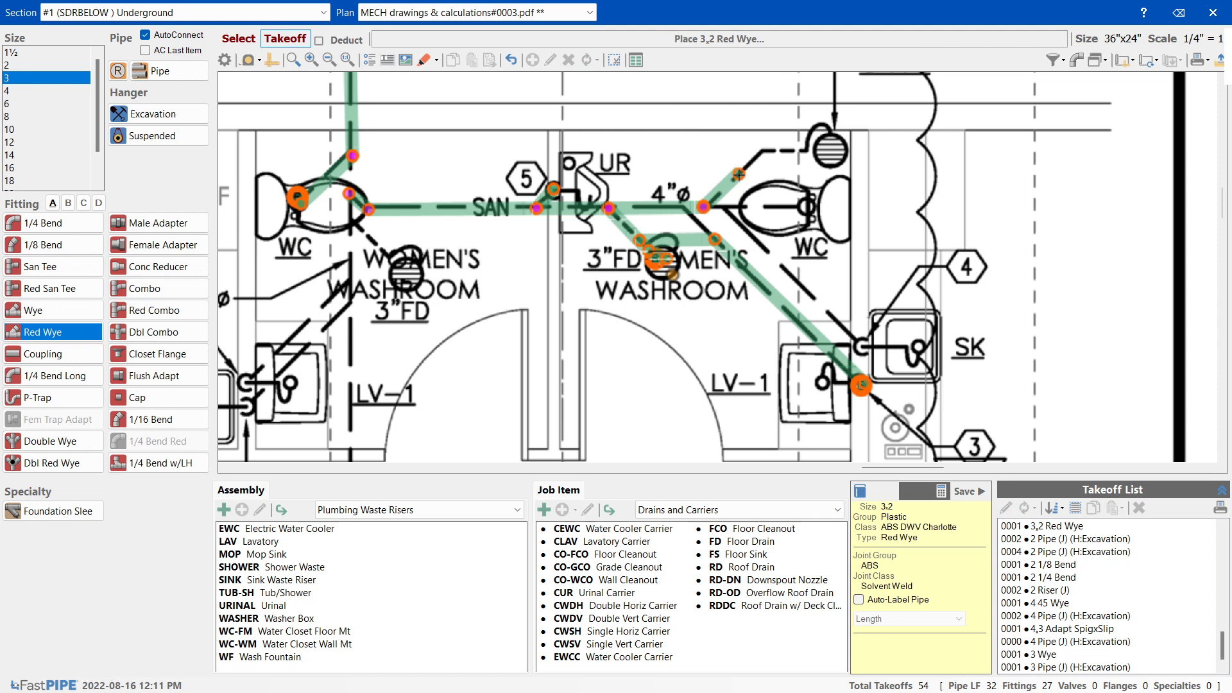
pyautogui.click(740, 172)
# - Run a 2-inch pipe about 3 ft from the 3,2 Red Wye to the wall behind the men's WC and end it with a 1/8 Bend
pyautogui.click(12, 65)
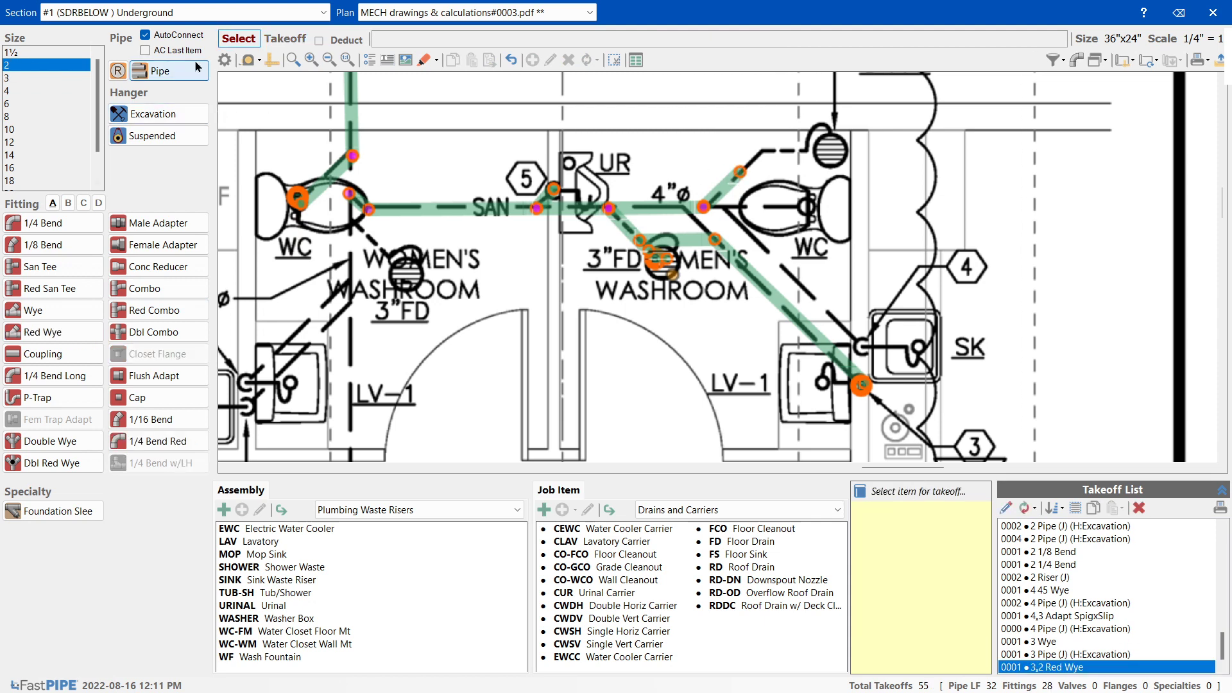
pyautogui.moveTo(740, 172); pyautogui.dragTo(860, 172)
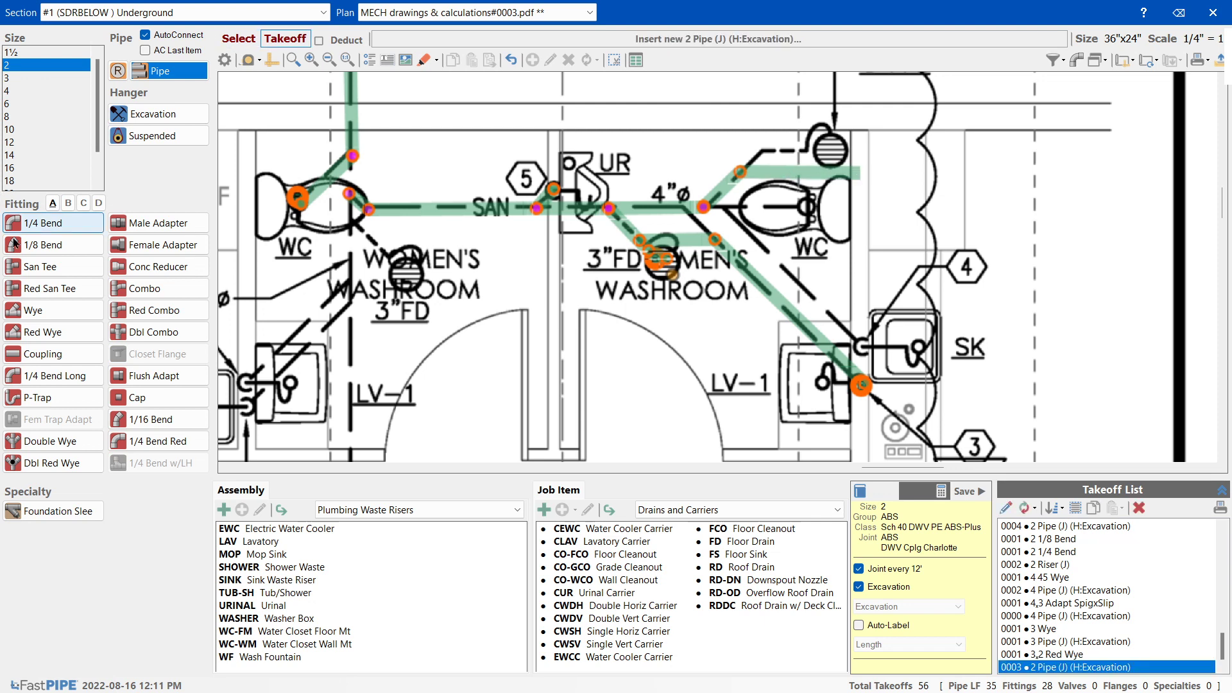
pyautogui.click(43, 245)
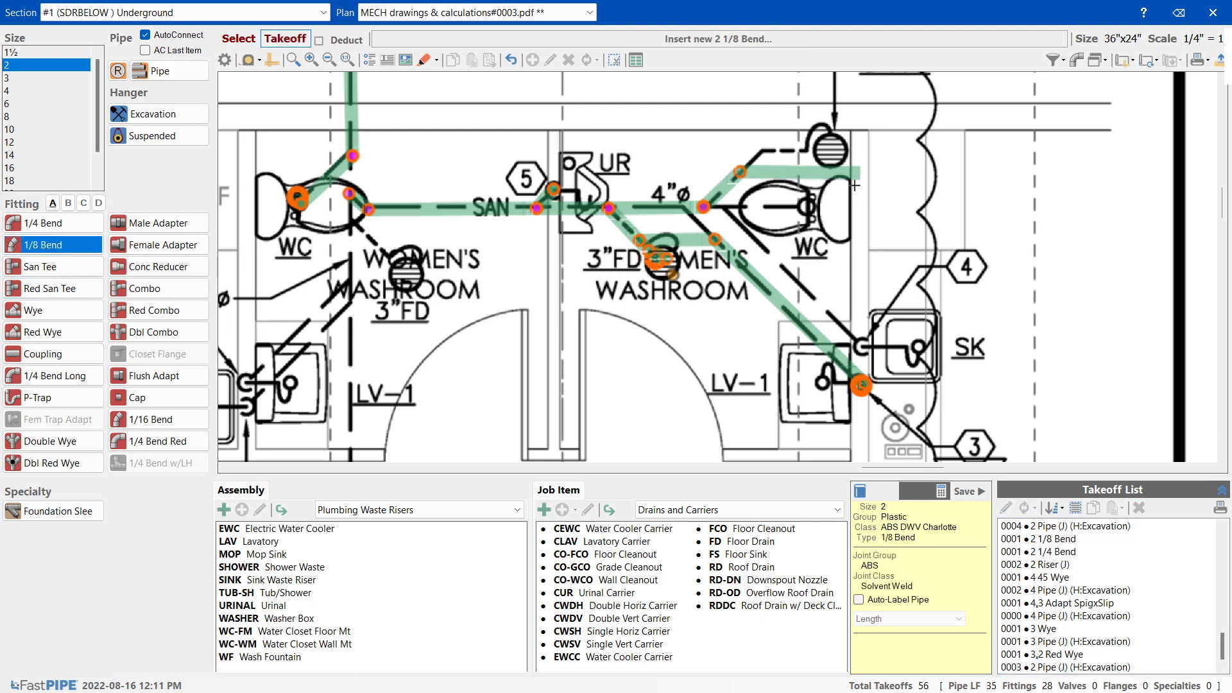
pyautogui.click(860, 173)
# - Add a 2-inch 1/4 Bend and a 2-inch riser at the wall end of the pipe behind the men's WC
pyautogui.click(43, 223)
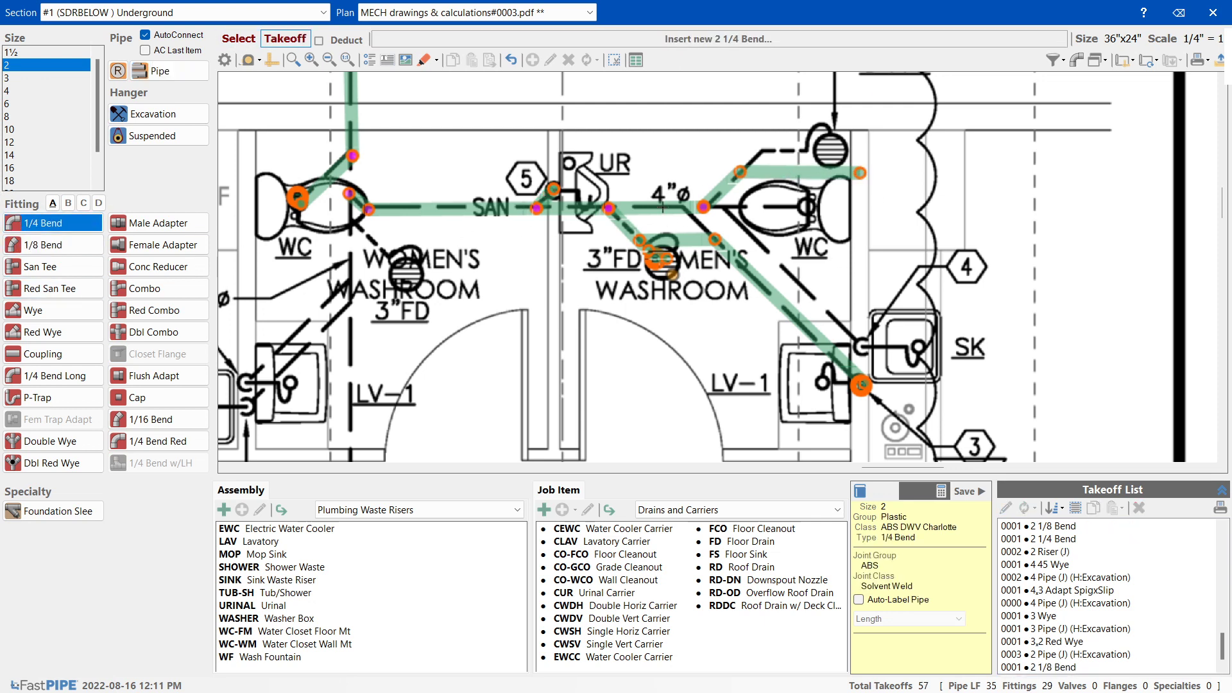
pyautogui.click(859, 172)
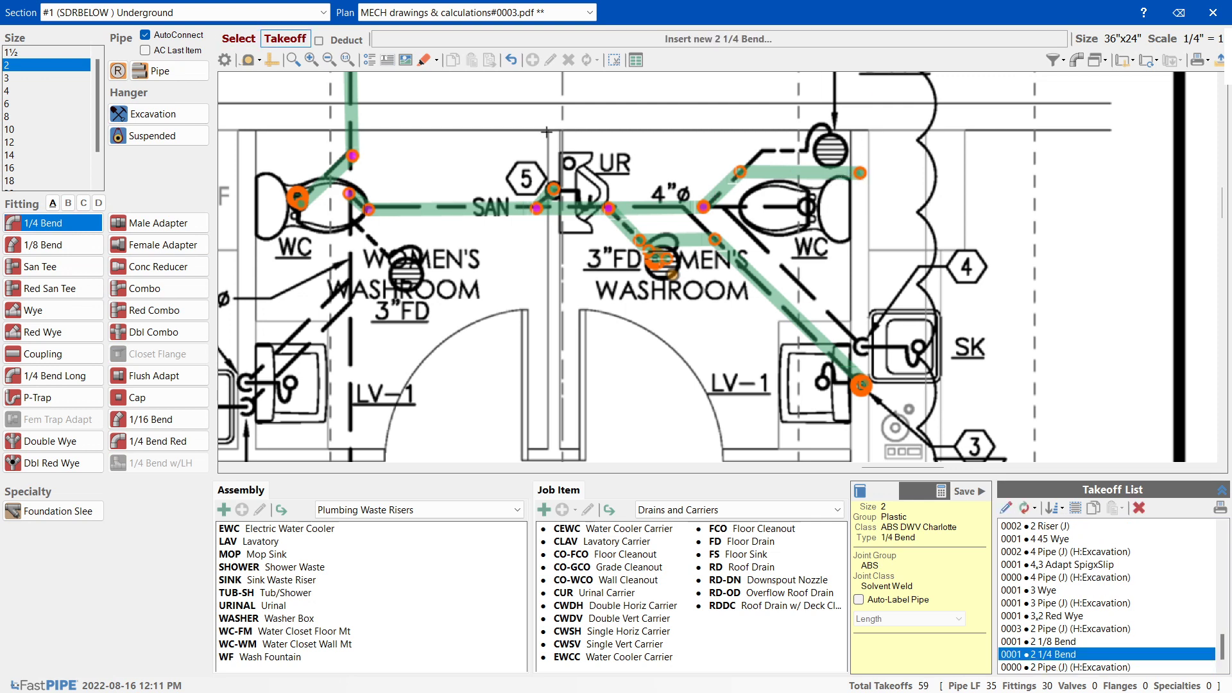
pyautogui.click(118, 71)
pyautogui.click(126, 90)
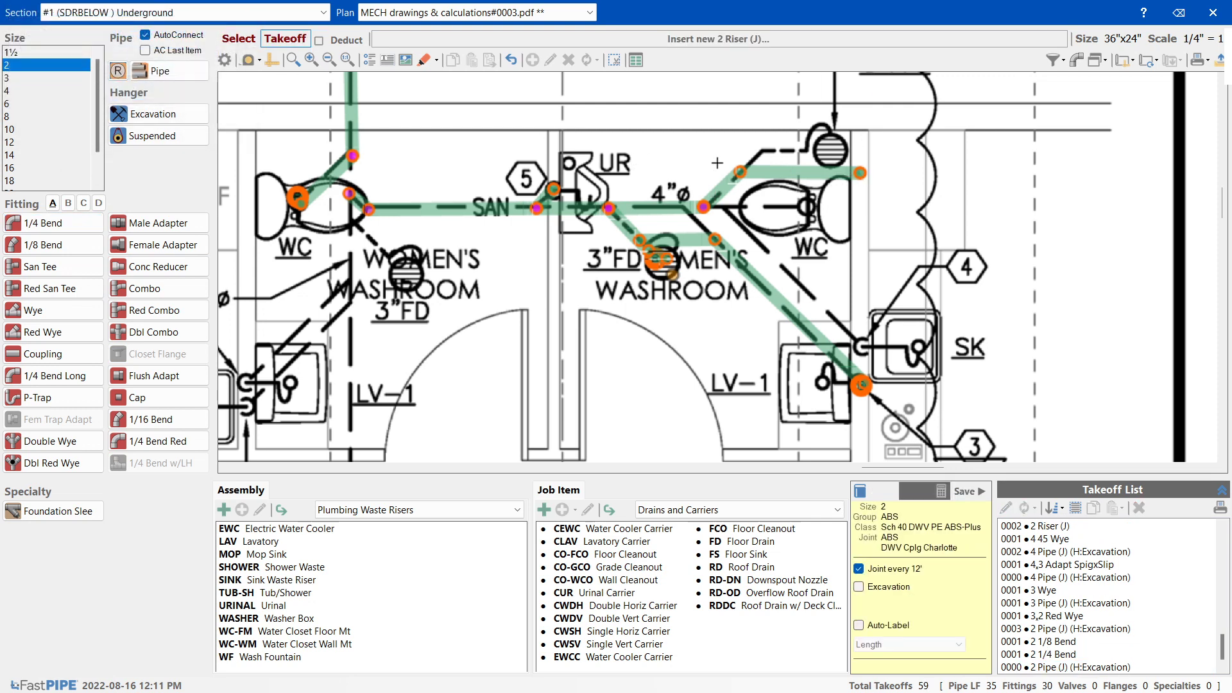
pyautogui.click(860, 173)
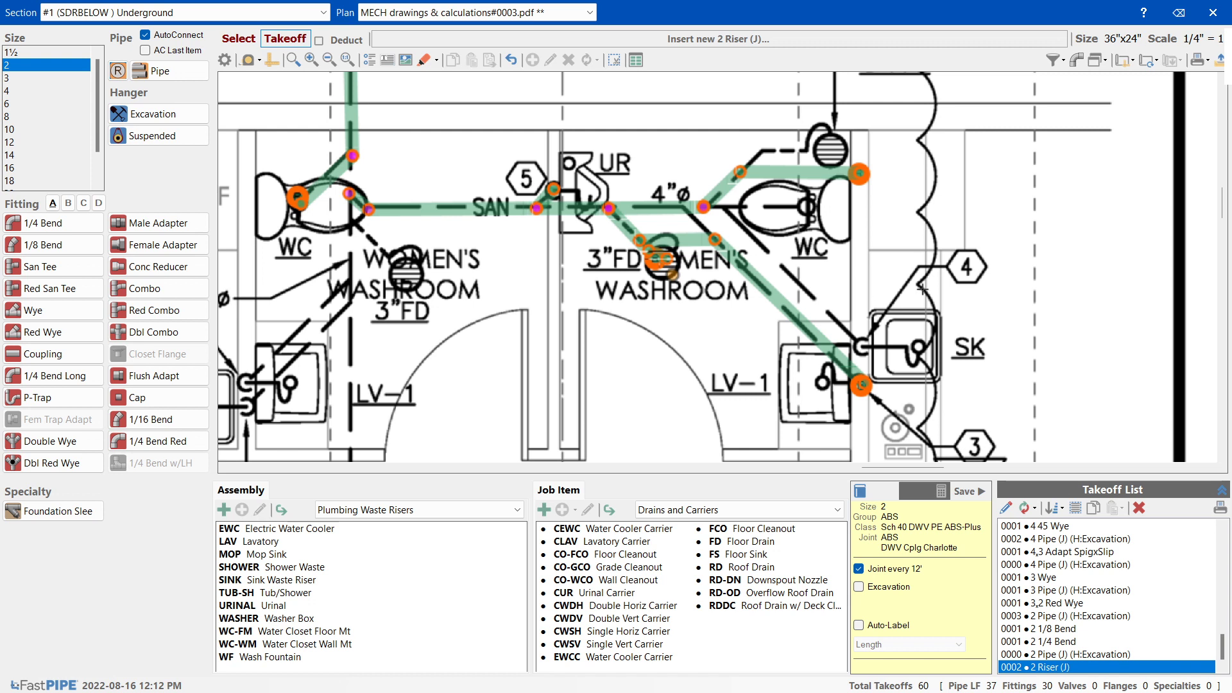
pyautogui.click(423, 60)
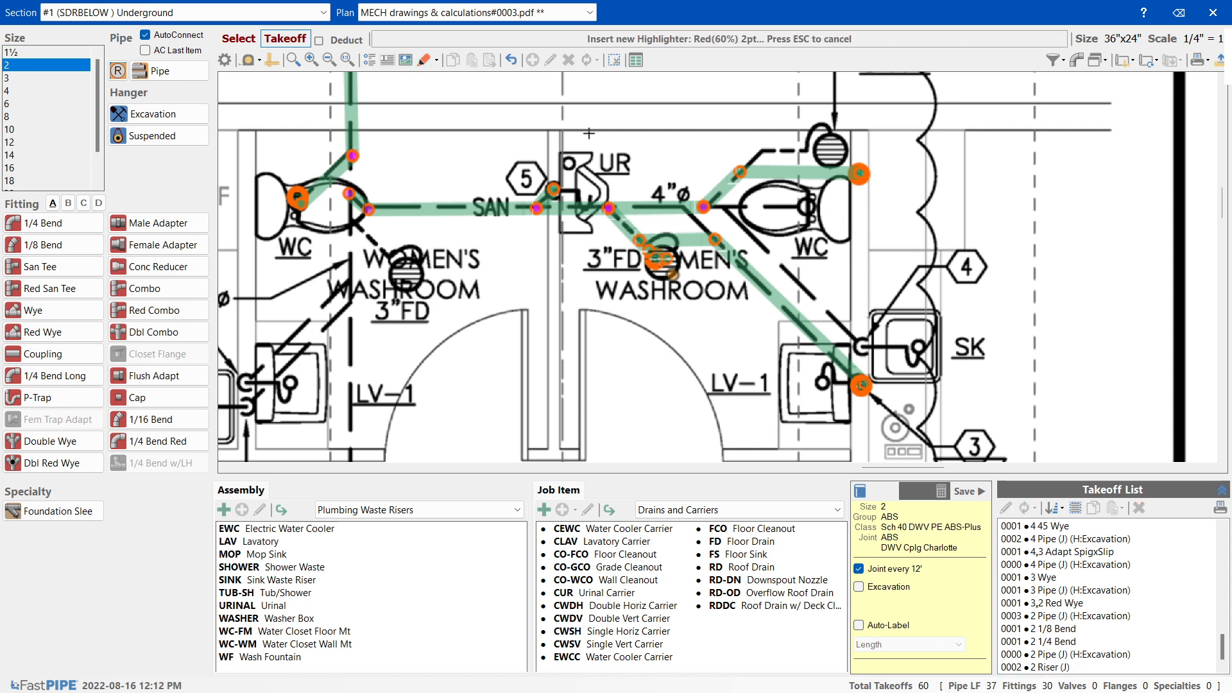
pyautogui.moveTo(859, 173); pyautogui.dragTo(892, 173)
pyautogui.press('r')
pyautogui.click(883, 171)
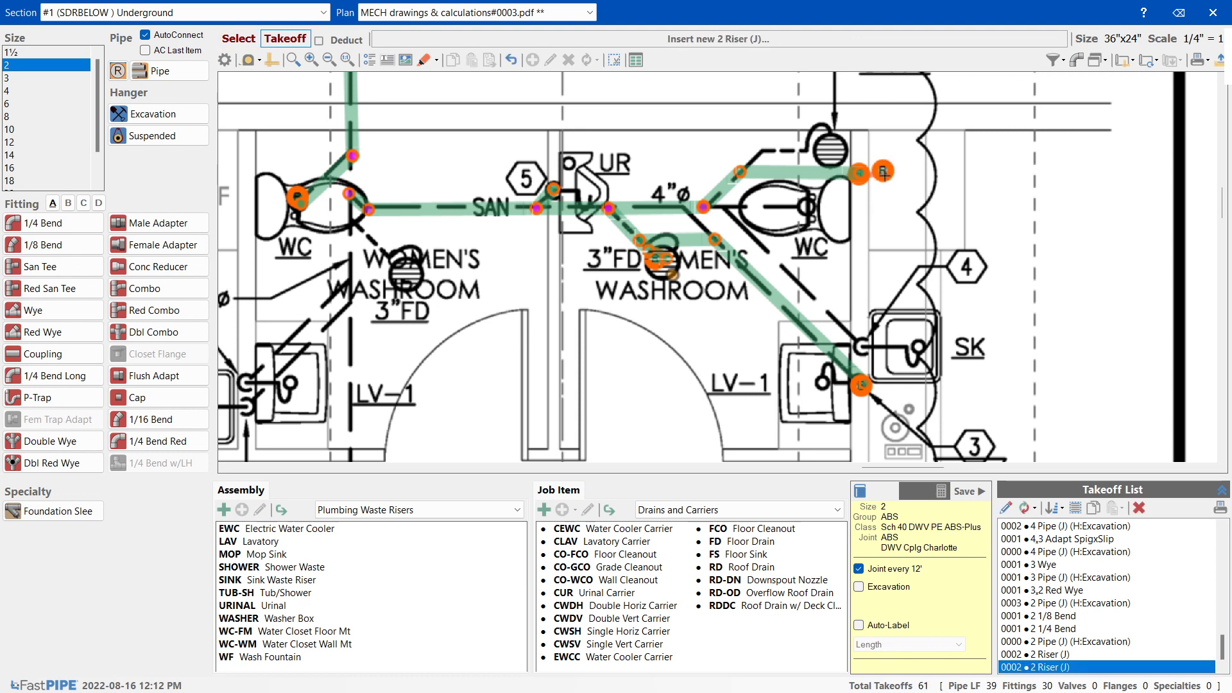
pyautogui.press('Escape')
pyautogui.click(883, 171)
pyautogui.press('Delete')
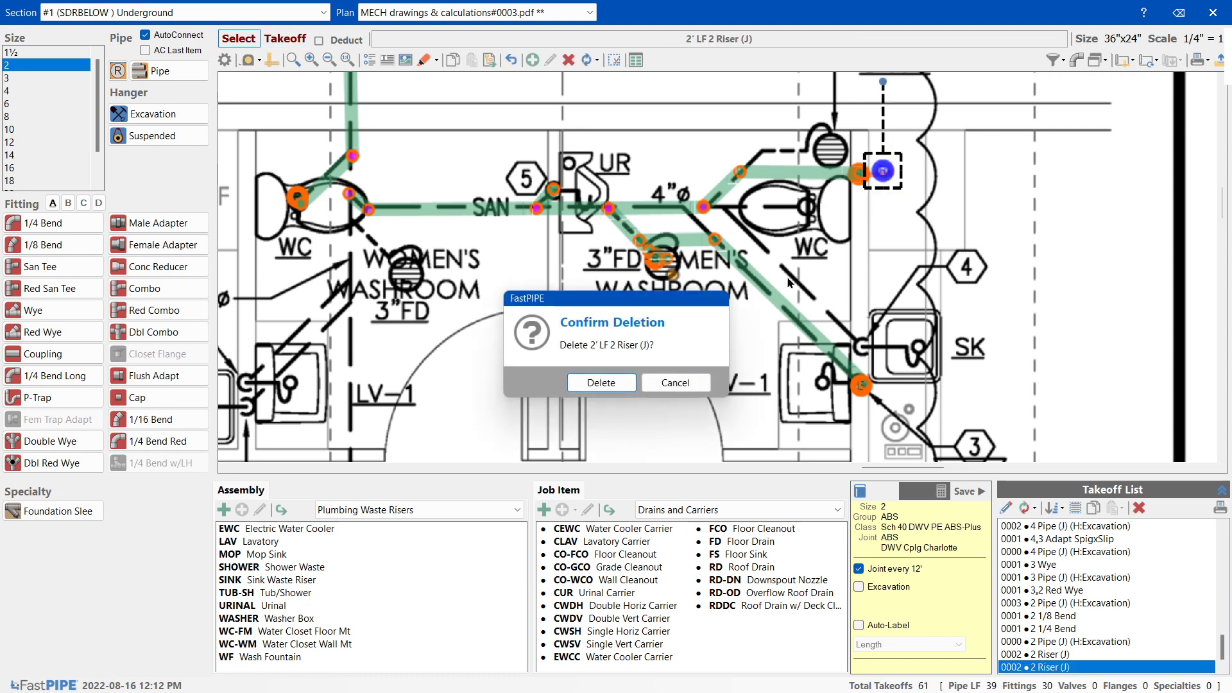
pyautogui.click(600, 383)
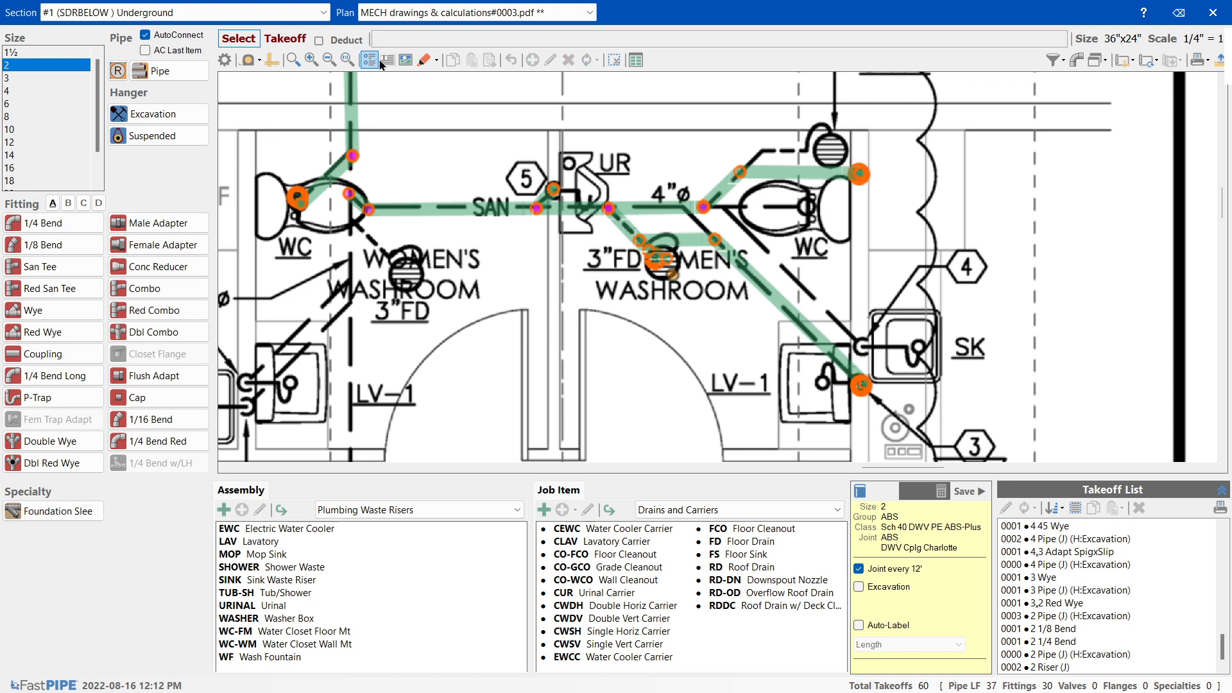
# - Set the highlighter thickness to 12 pt and mark the 2-inch riser behind the men's WC and the riser at the men's LV-1
pyautogui.click(436, 60)
pyautogui.moveTo(487, 107)
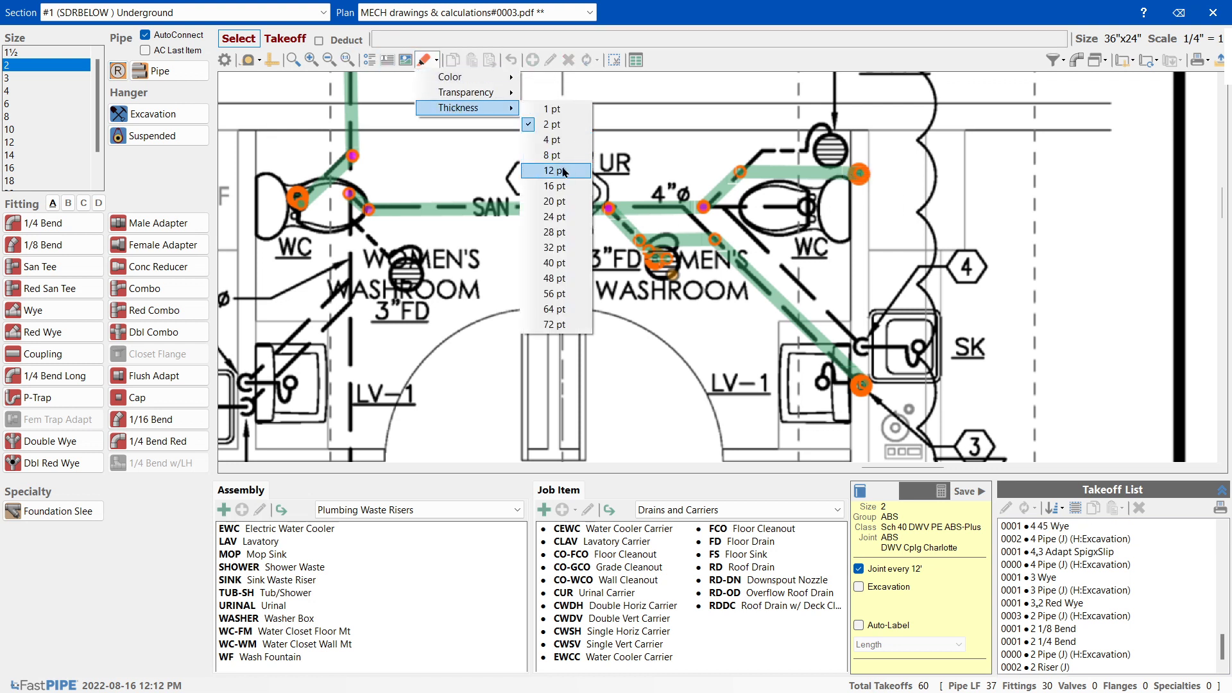
pyautogui.click(563, 172)
pyautogui.click(423, 60)
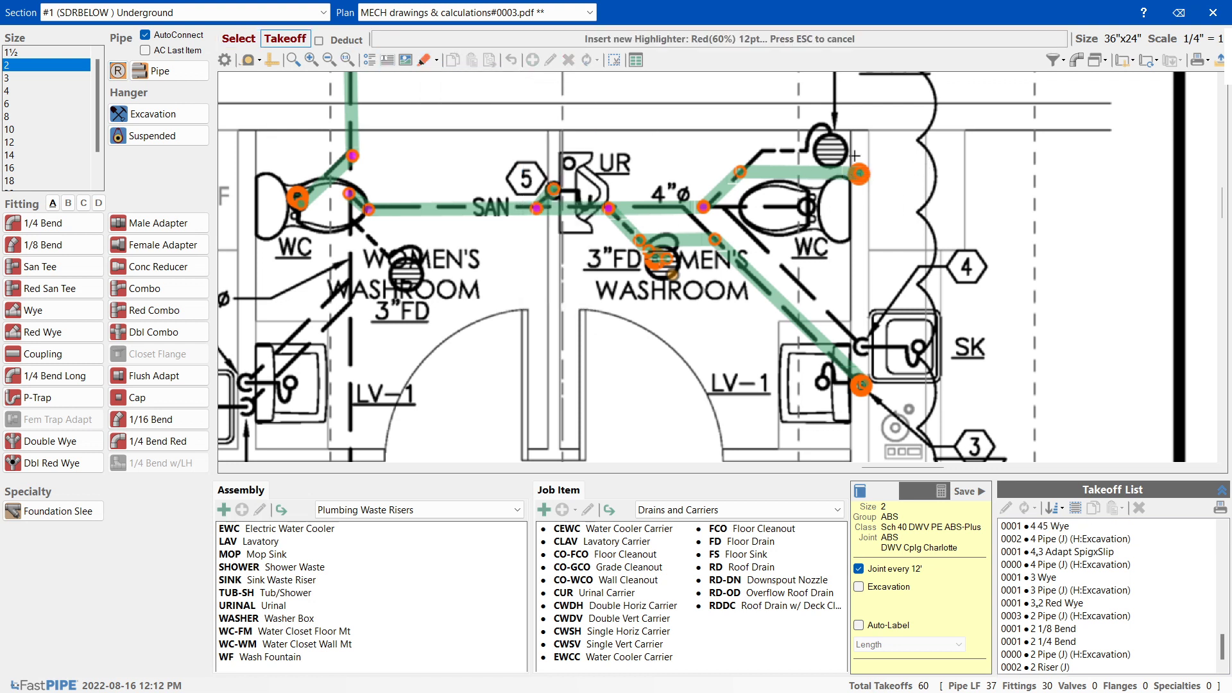
pyautogui.moveTo(855, 156); pyautogui.dragTo(863, 177)
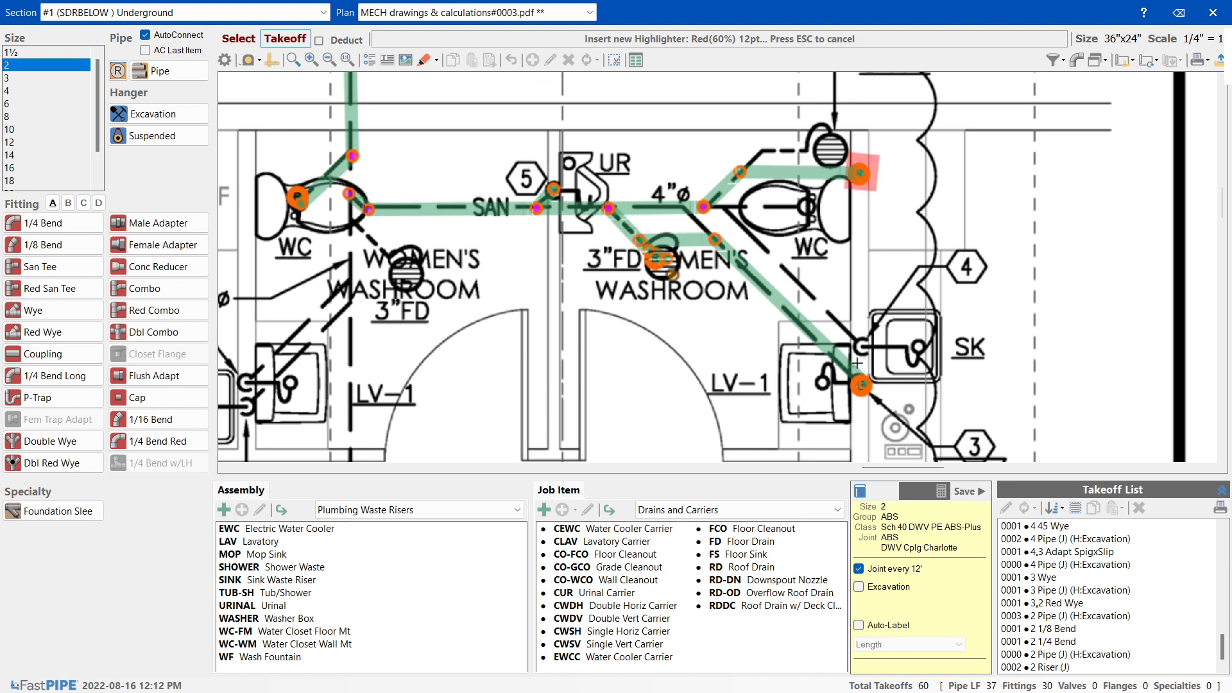
pyautogui.moveTo(857, 364); pyautogui.dragTo(863, 406)
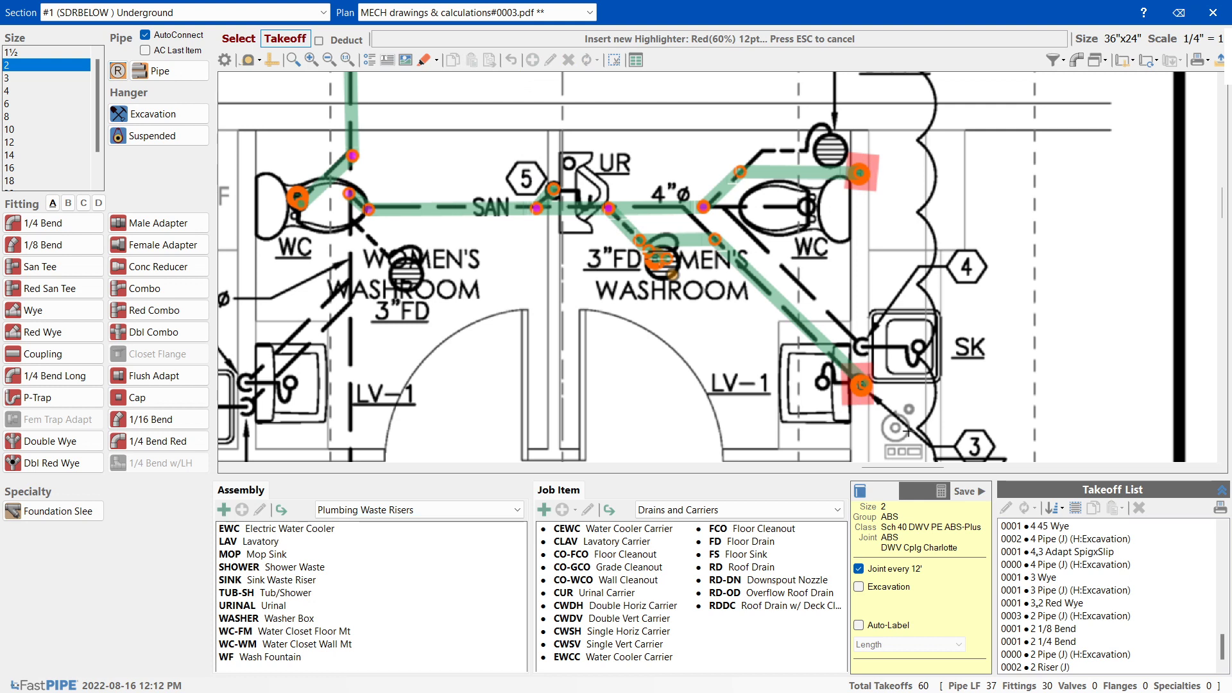
# - Hide all takeoff items to check the highlighted spots on the bare plan, and show the current section's takeoff again
pyautogui.click(1054, 59)
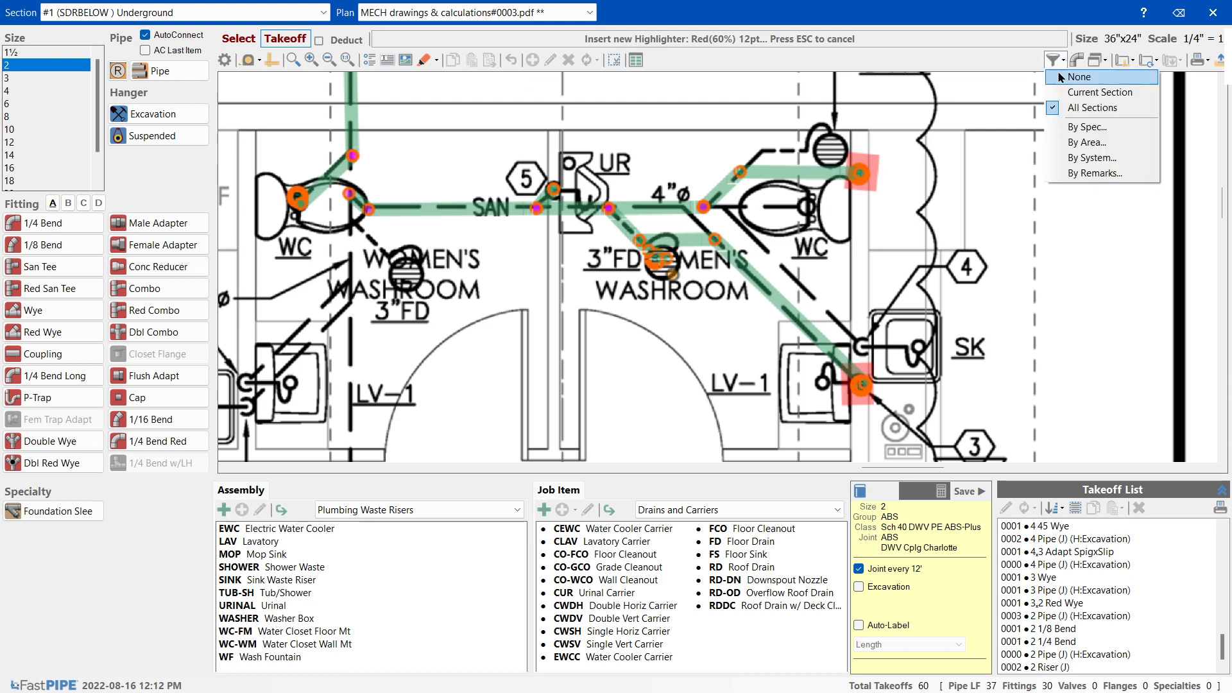
pyautogui.click(1091, 77)
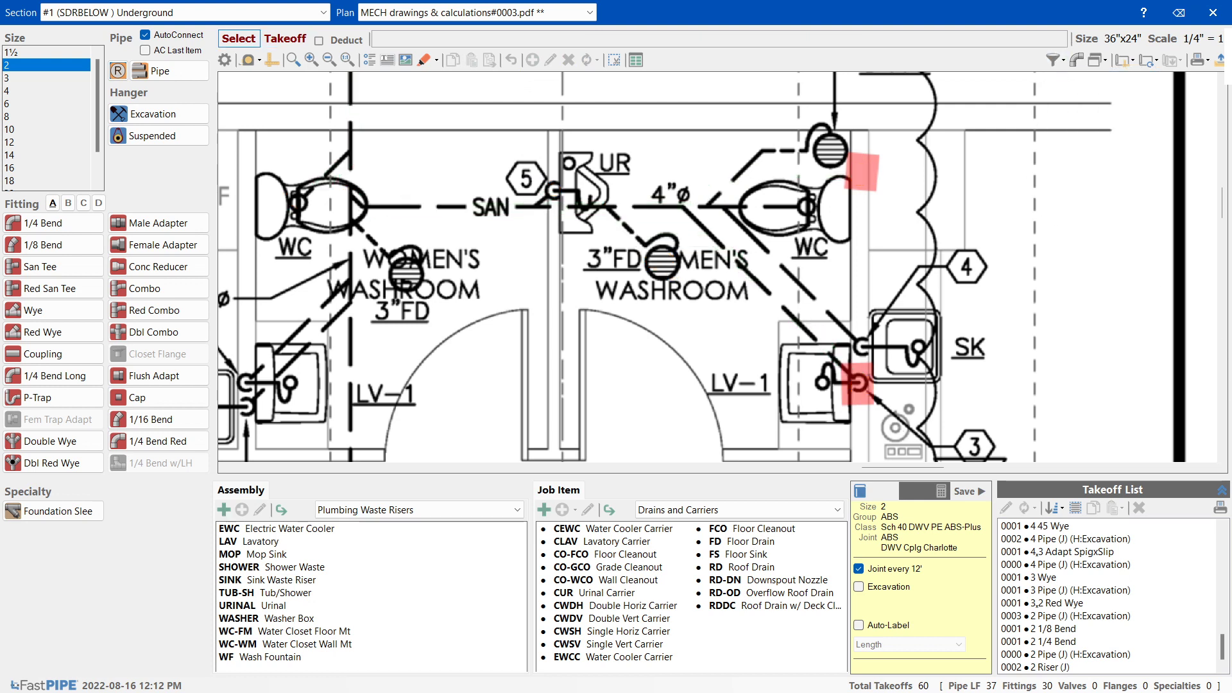
pyautogui.click(1053, 60)
pyautogui.click(1065, 96)
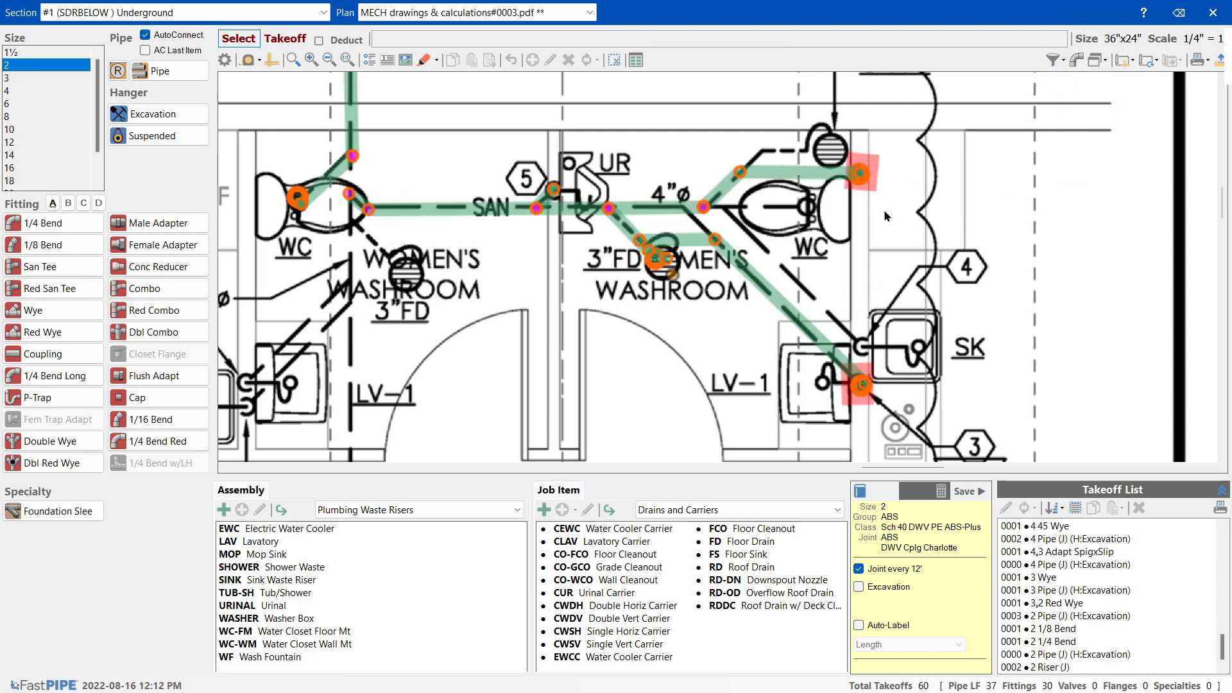
pyautogui.click(860, 173)
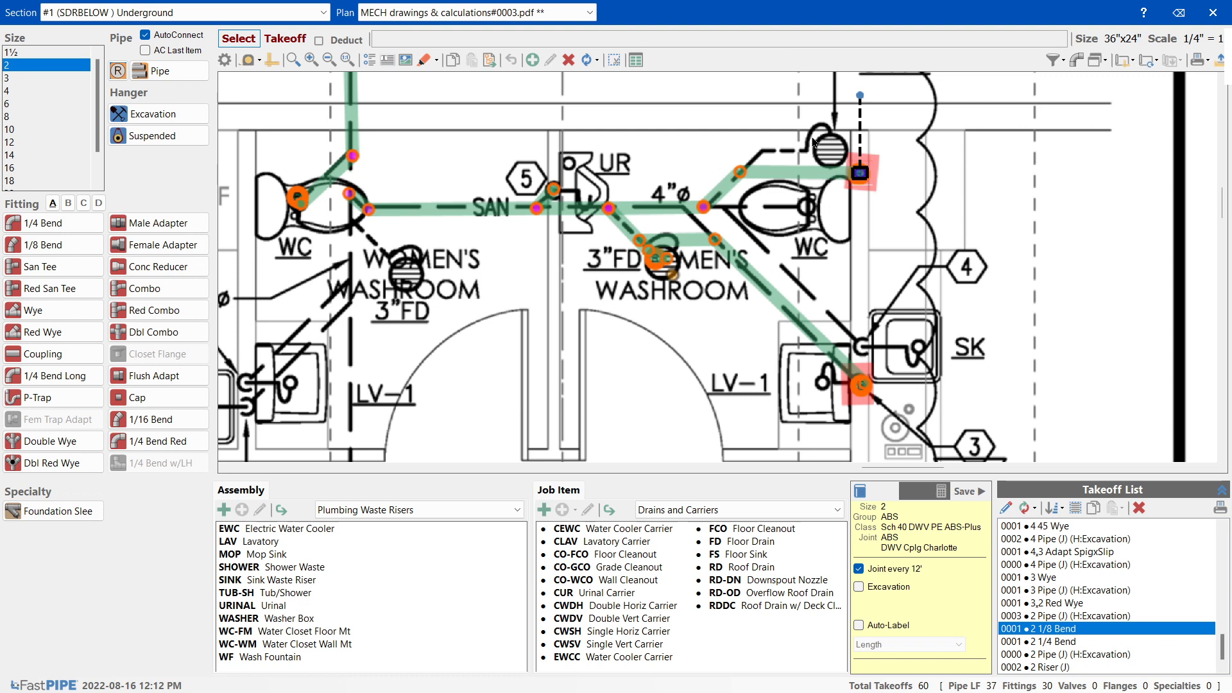
pyautogui.scroll(1, 754, 201)
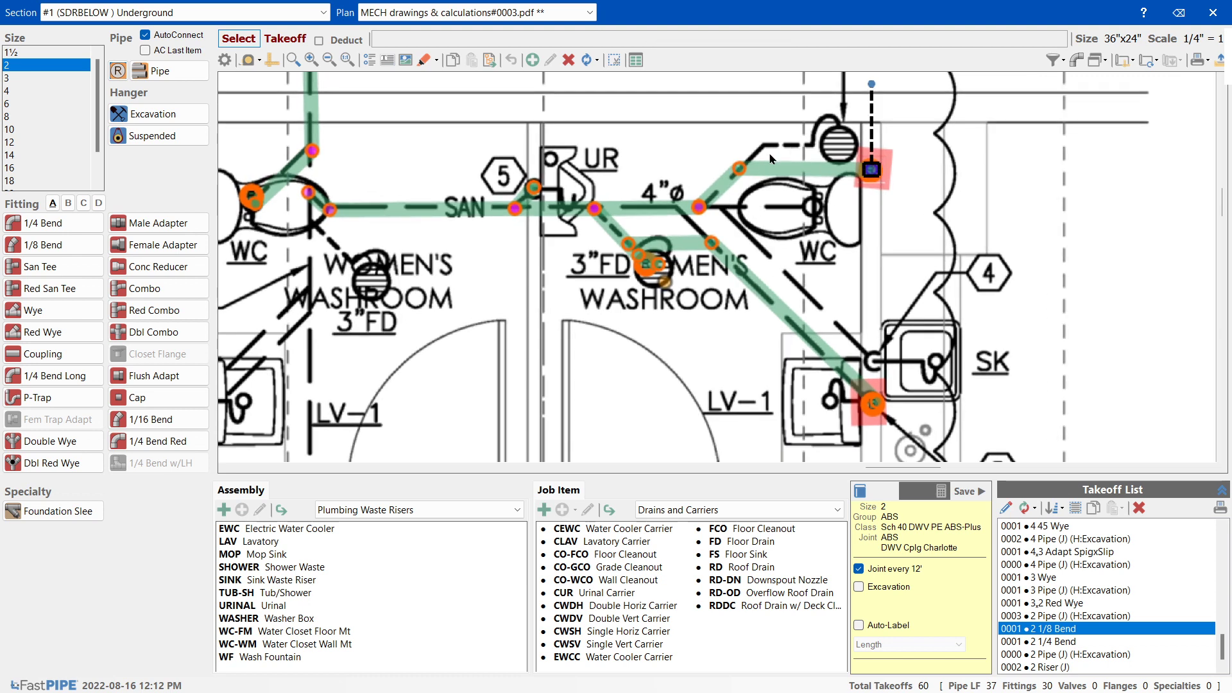
pyautogui.moveTo(780, 116); pyautogui.dragTo(1015, 386)
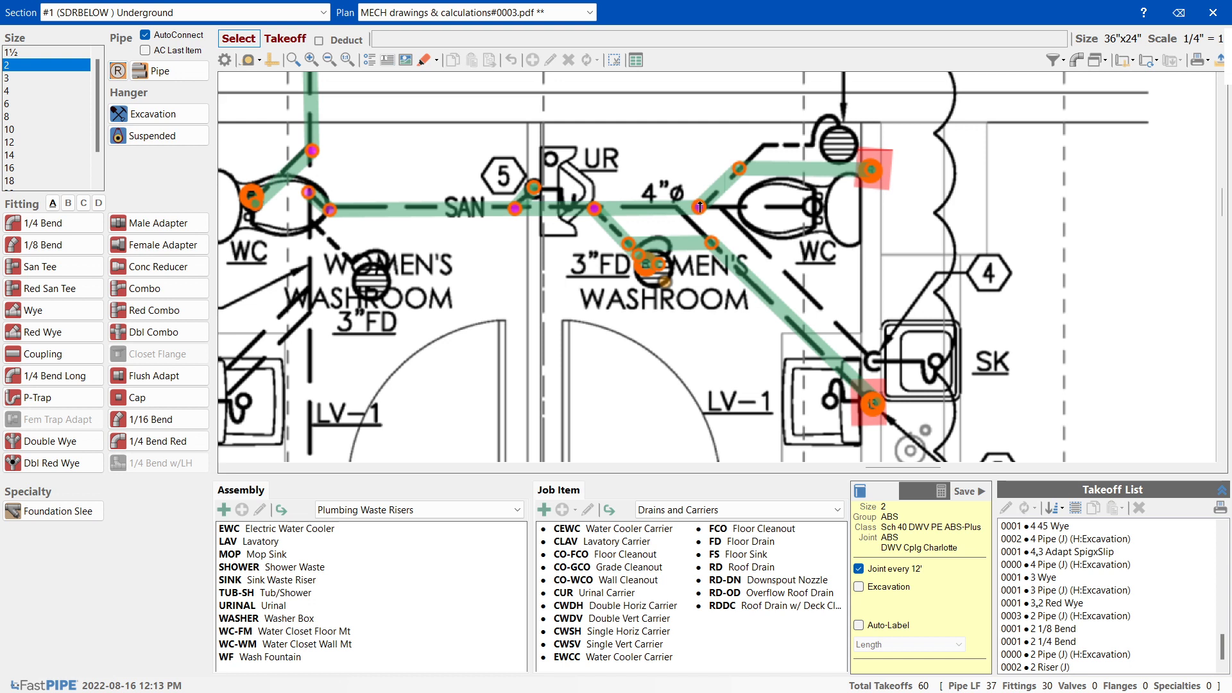
# - Extend the 3-inch branch from the Red Wye to the floor drain above the men's WC, with a 1/8 Bend and a P-Trap
pyautogui.click(726, 194)
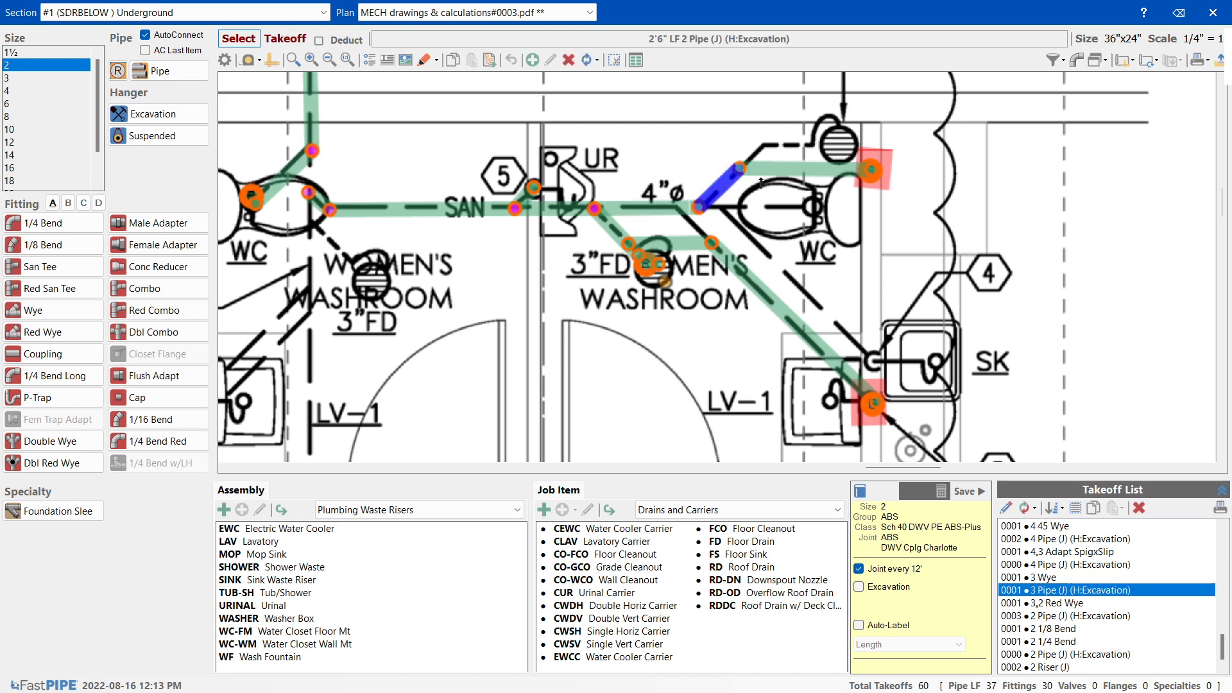
pyautogui.click(11, 80)
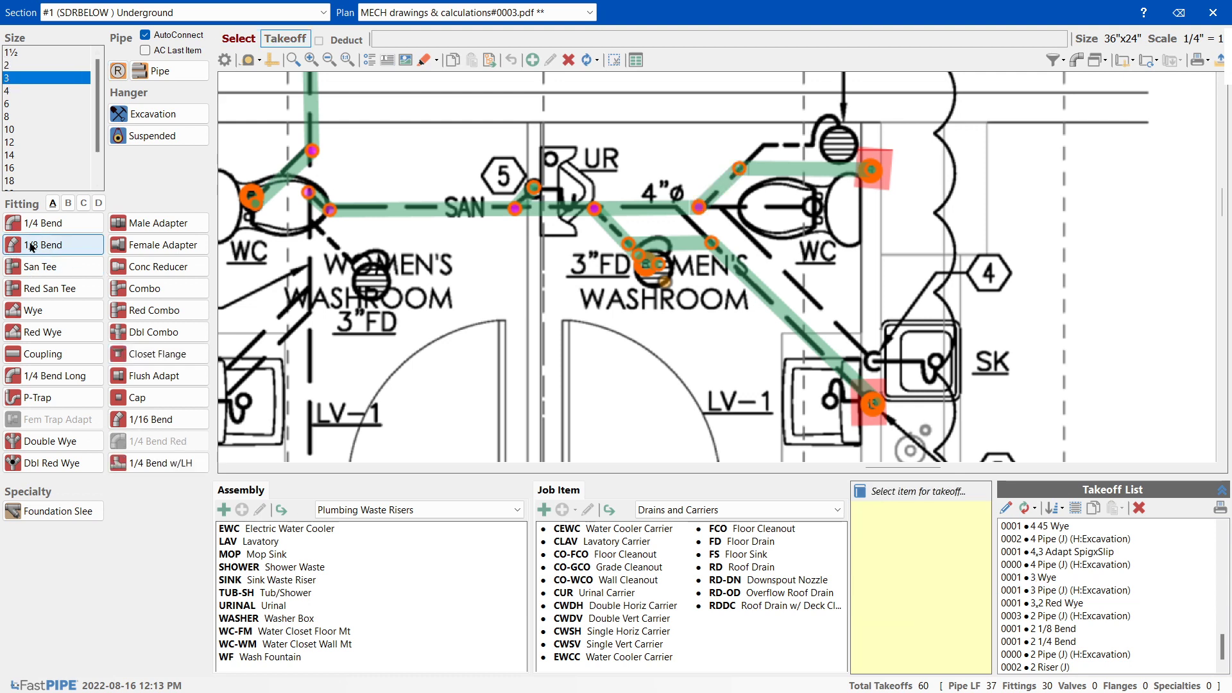
pyautogui.click(30, 247)
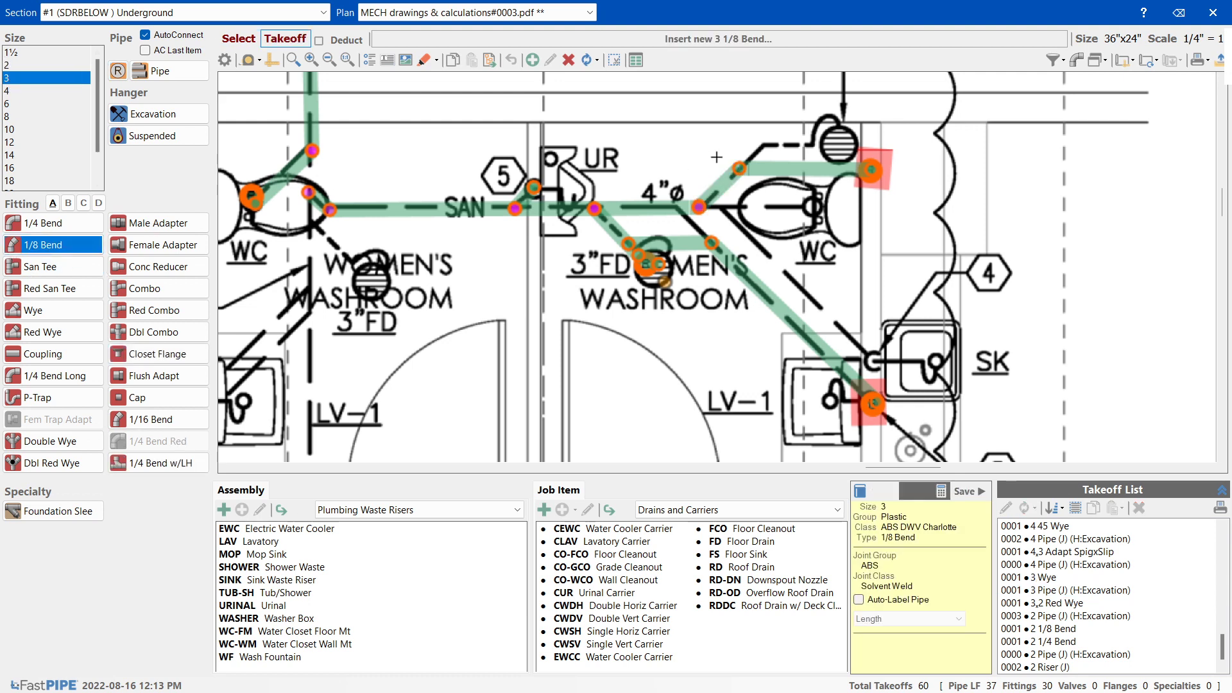
pyautogui.click(38, 398)
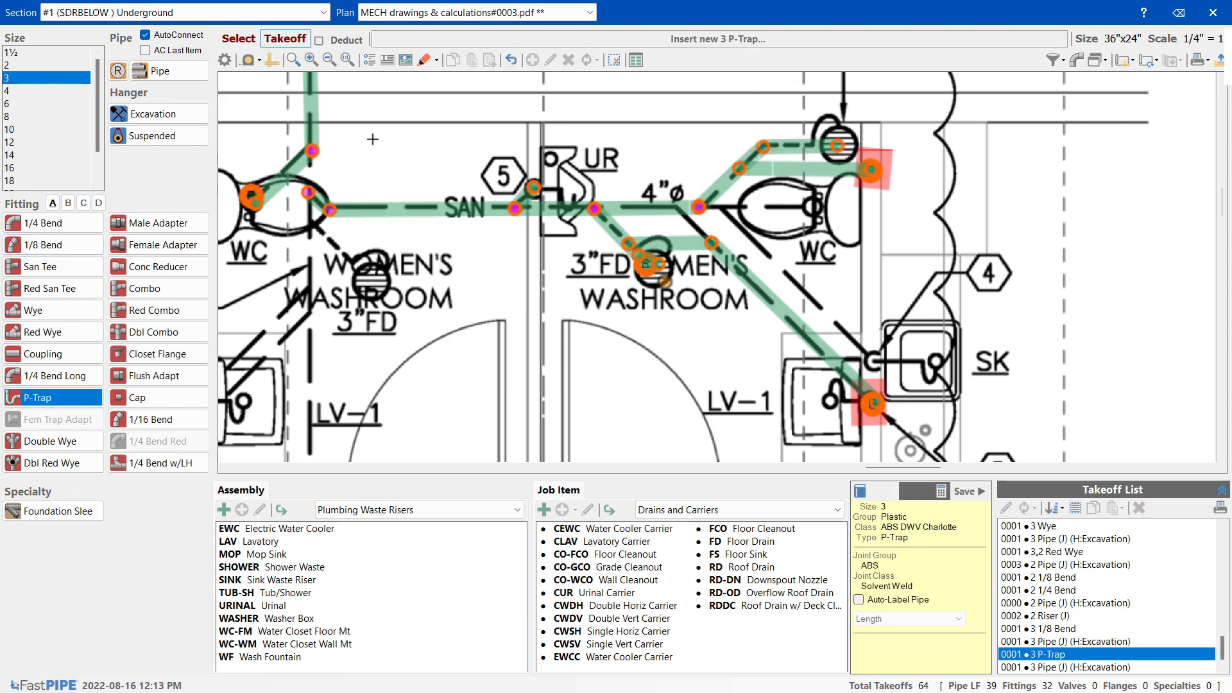
# - Add a 3-inch riser and a 3-inch FD Floor Drain at the P-Trap above the men's WC
pyautogui.click(119, 73)
pyautogui.click(125, 93)
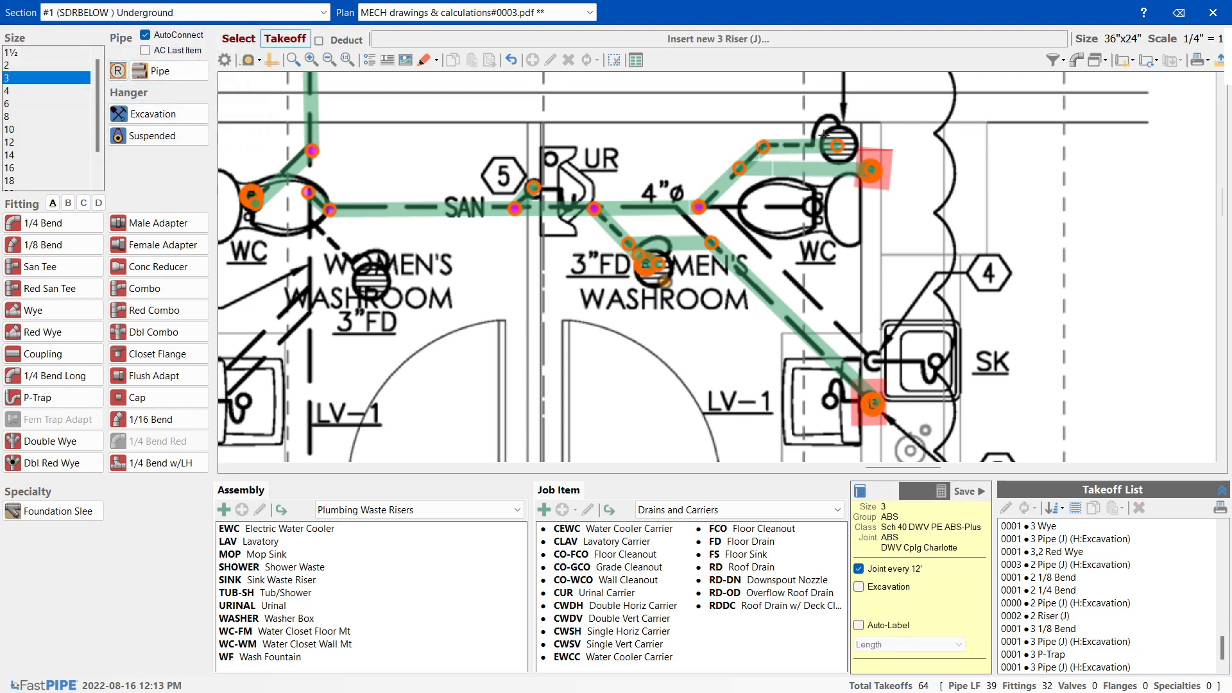
pyautogui.click(758, 546)
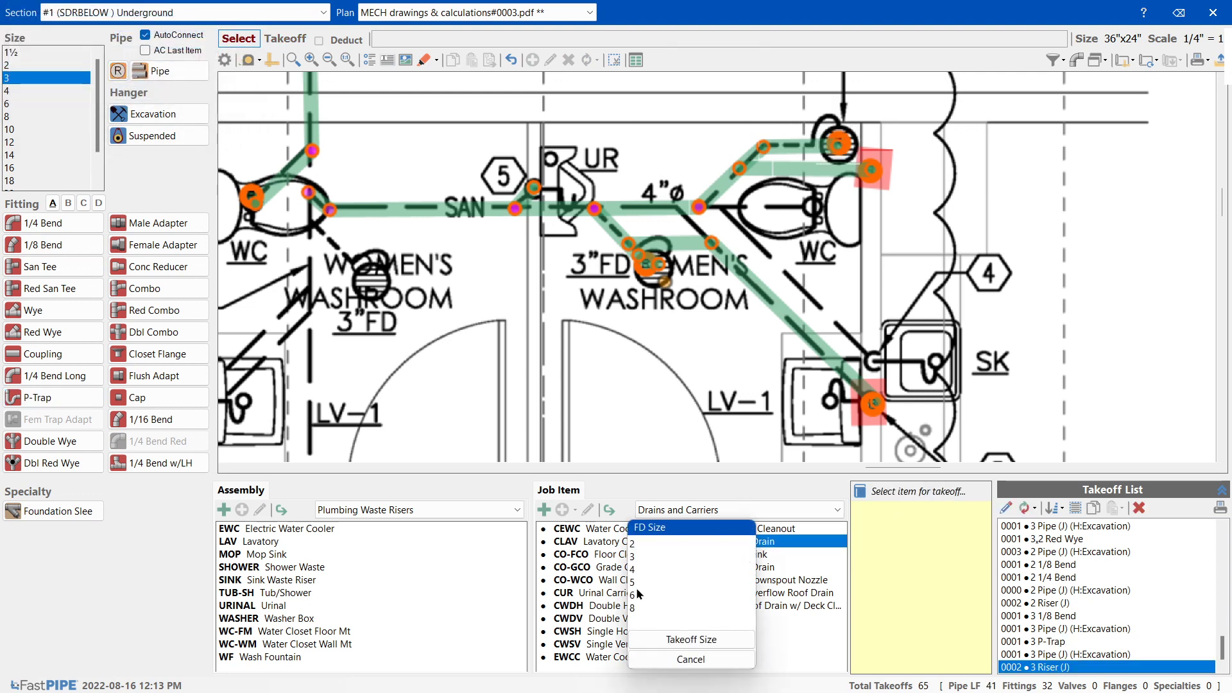
pyautogui.click(637, 557)
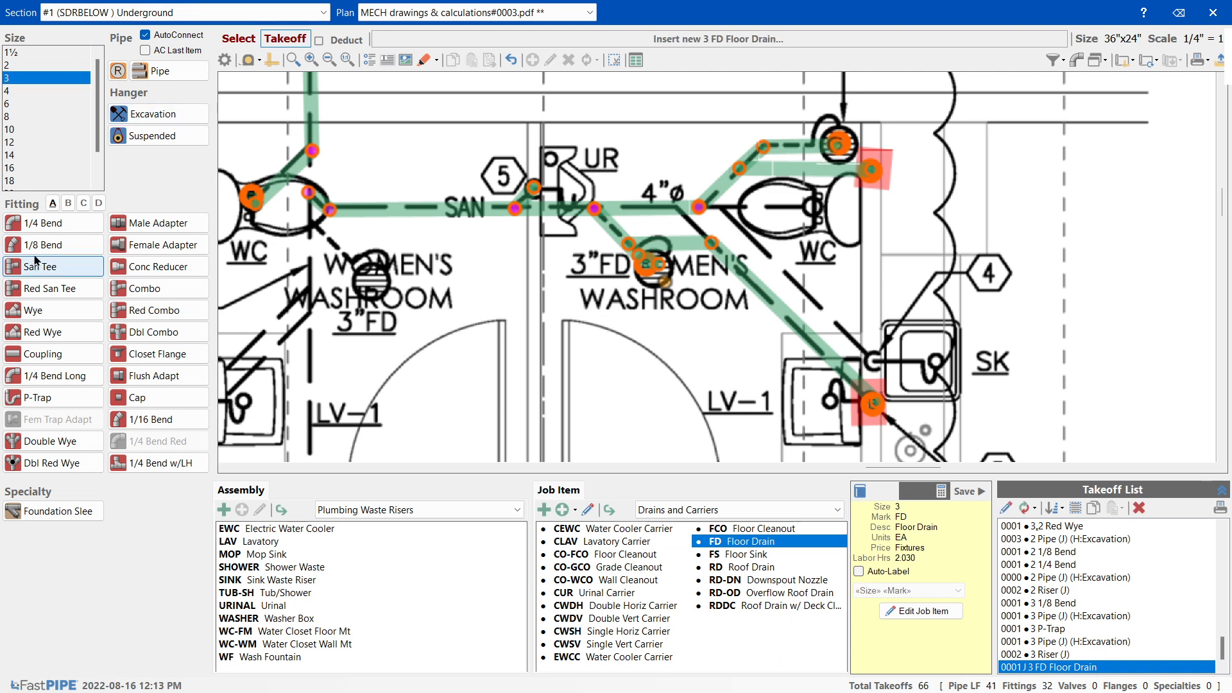
# - Connect the men's WC to the 3-inch Wye by placing a 3-inch 1/4 Bend at the WC outlet, and add a 3-inch riser there
pyautogui.click(21, 223)
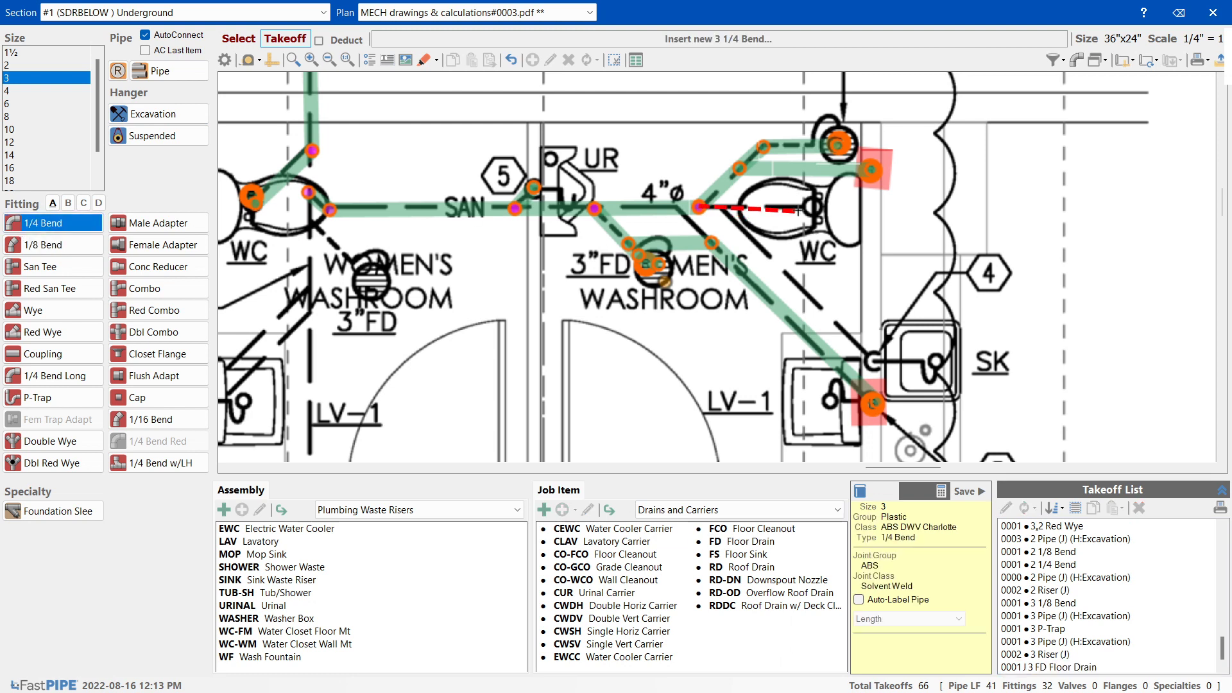
pyautogui.click(815, 206)
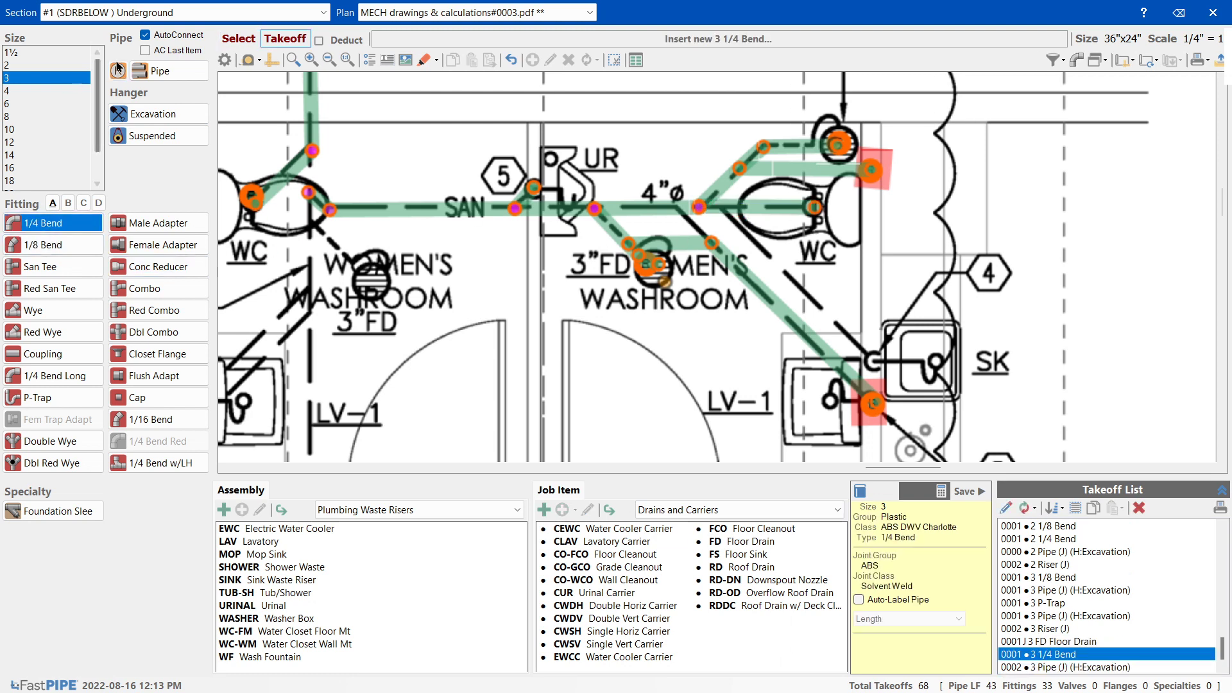
pyautogui.click(123, 92)
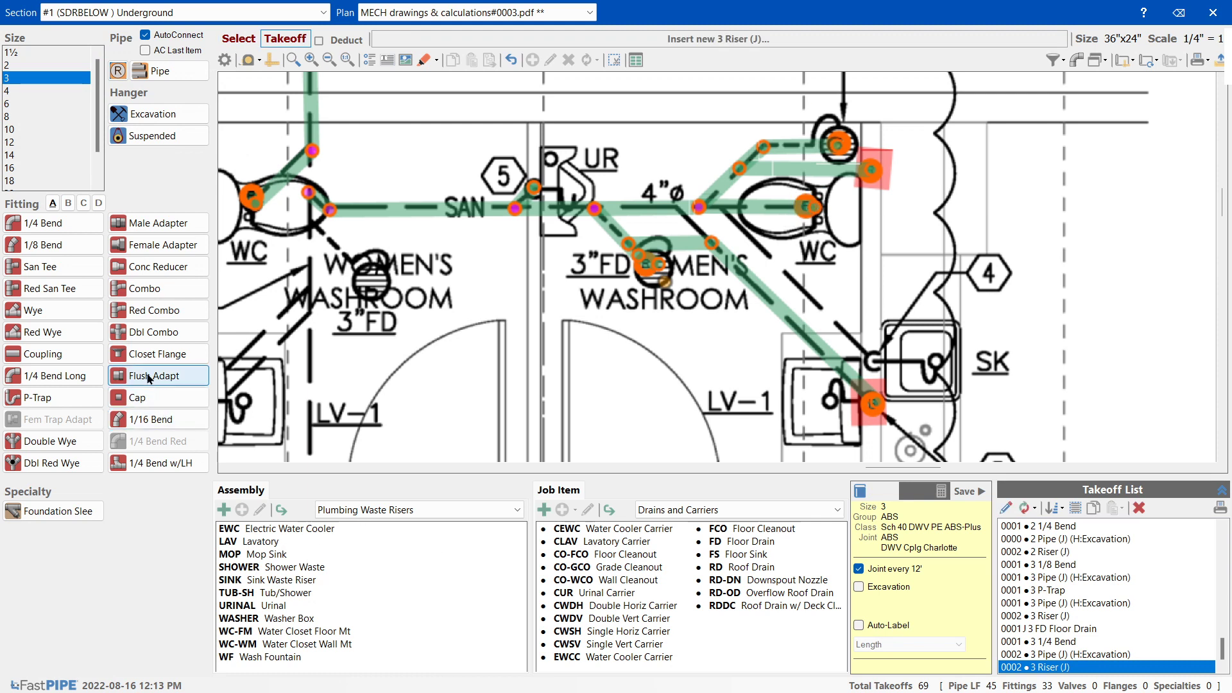
# - Place a 3,4 Closet Flange at the men's WC riser
pyautogui.click(158, 353)
pyautogui.click(804, 207)
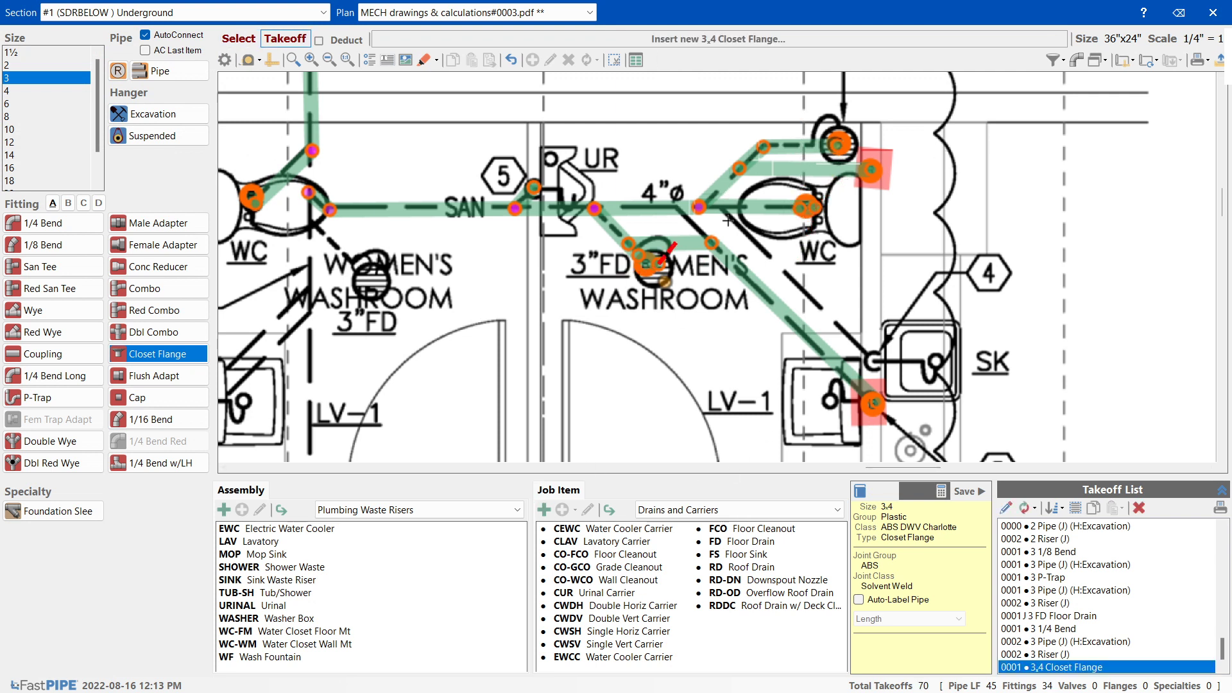
pyautogui.click(238, 39)
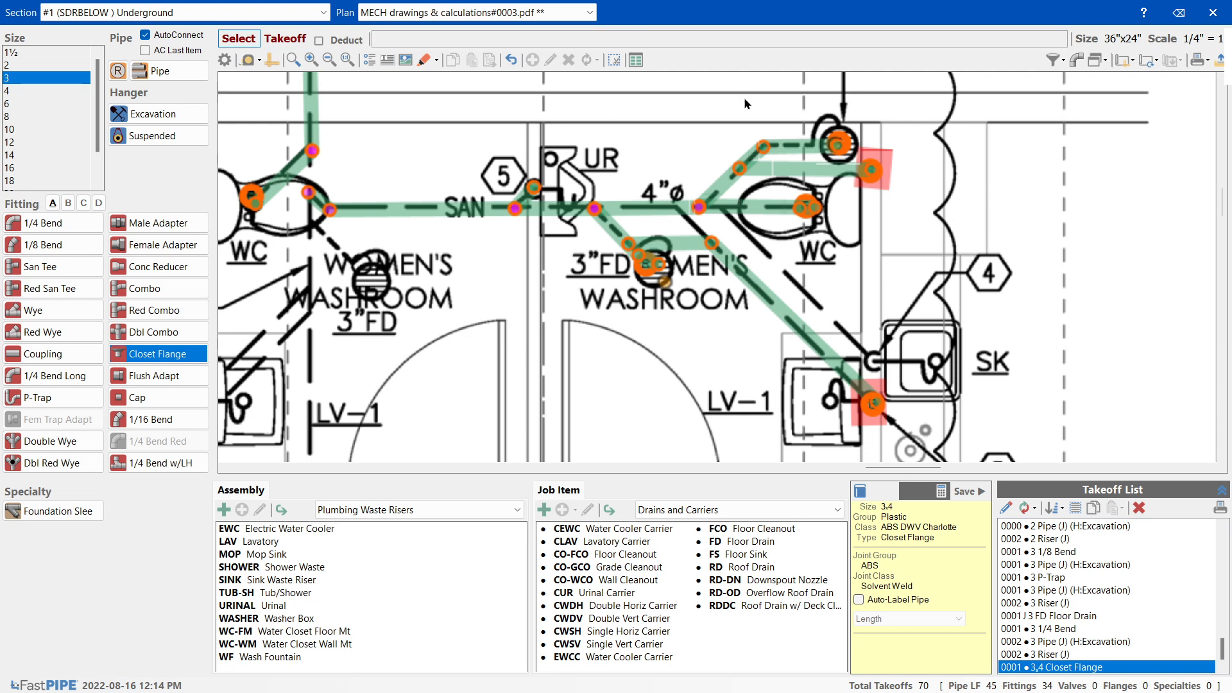
# - Inspect the pipes of the men's WC branch and the floor drain branch above it by selecting them individually
pyautogui.moveTo(730, 96); pyautogui.dragTo(867, 162)
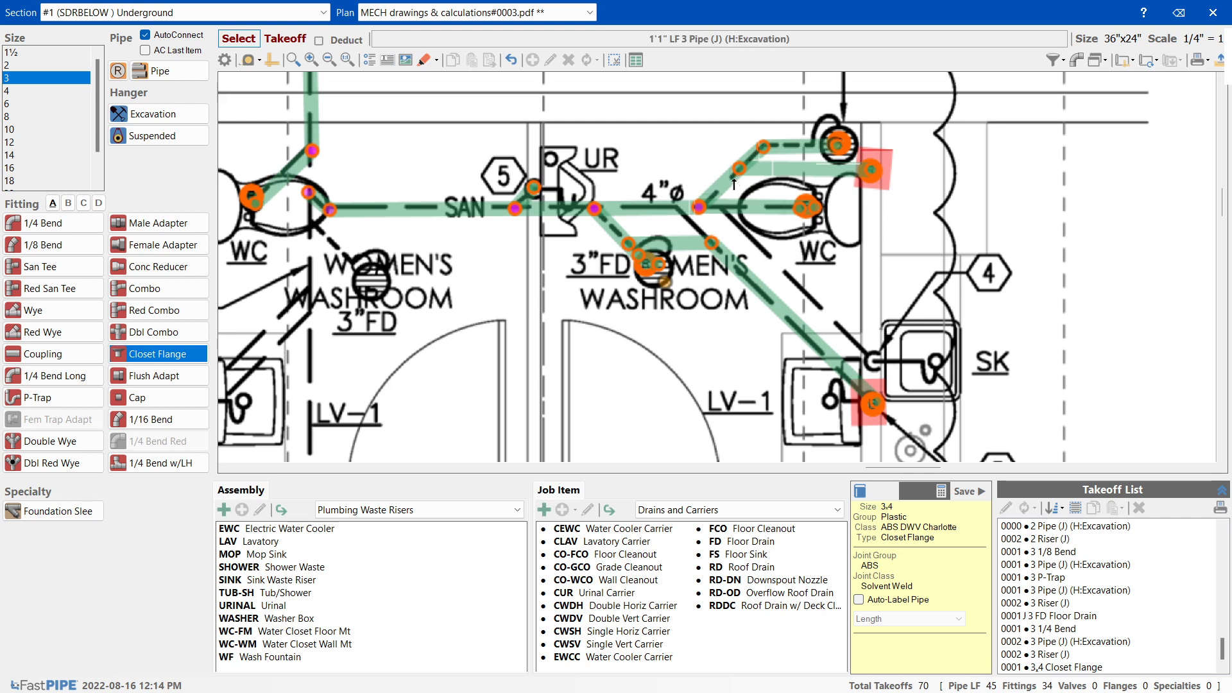
pyautogui.click(732, 208)
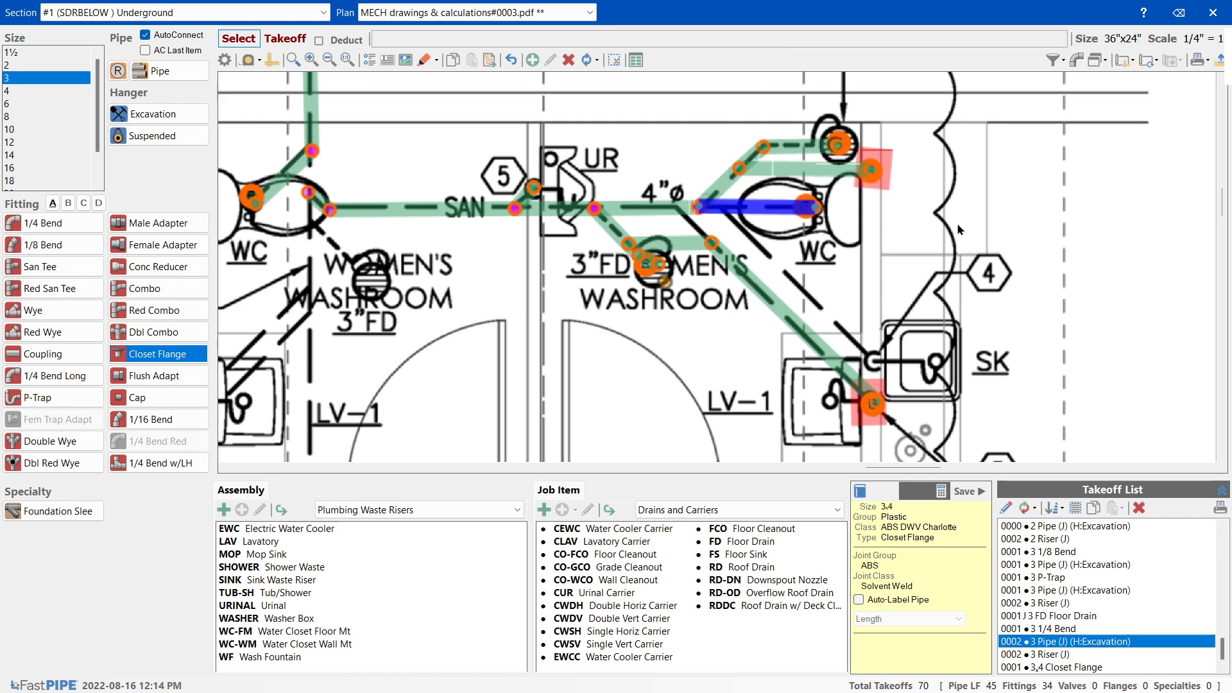
pyautogui.click(712, 188)
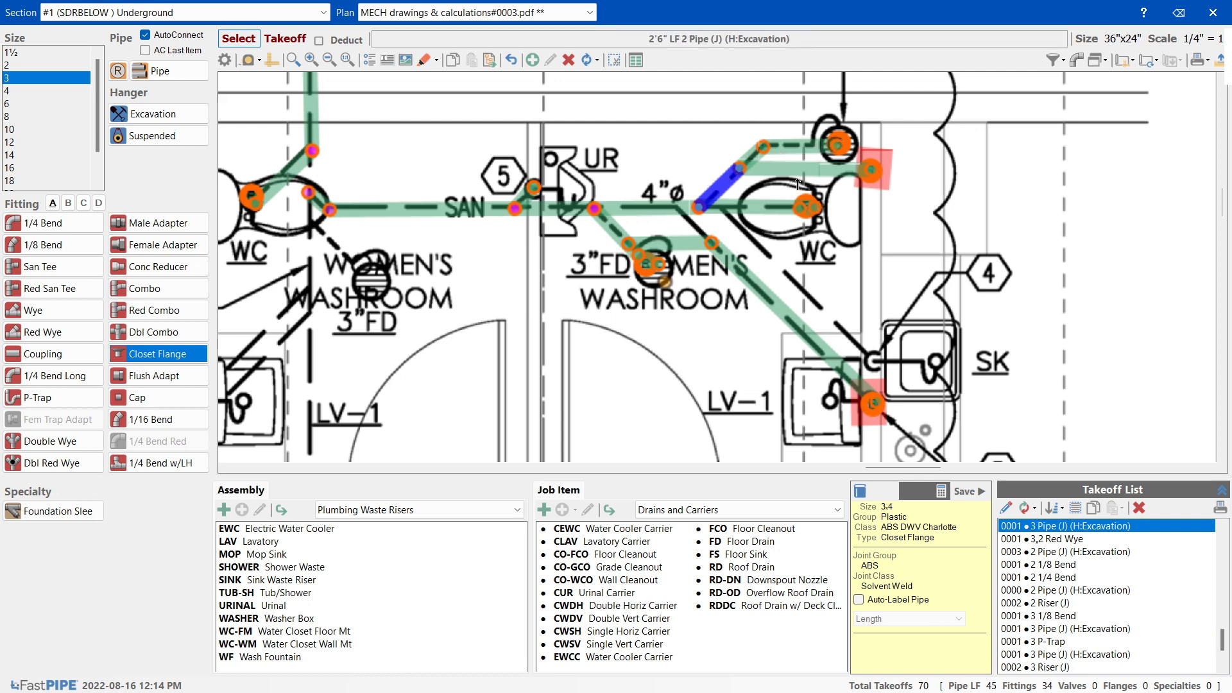
pyautogui.click(750, 206)
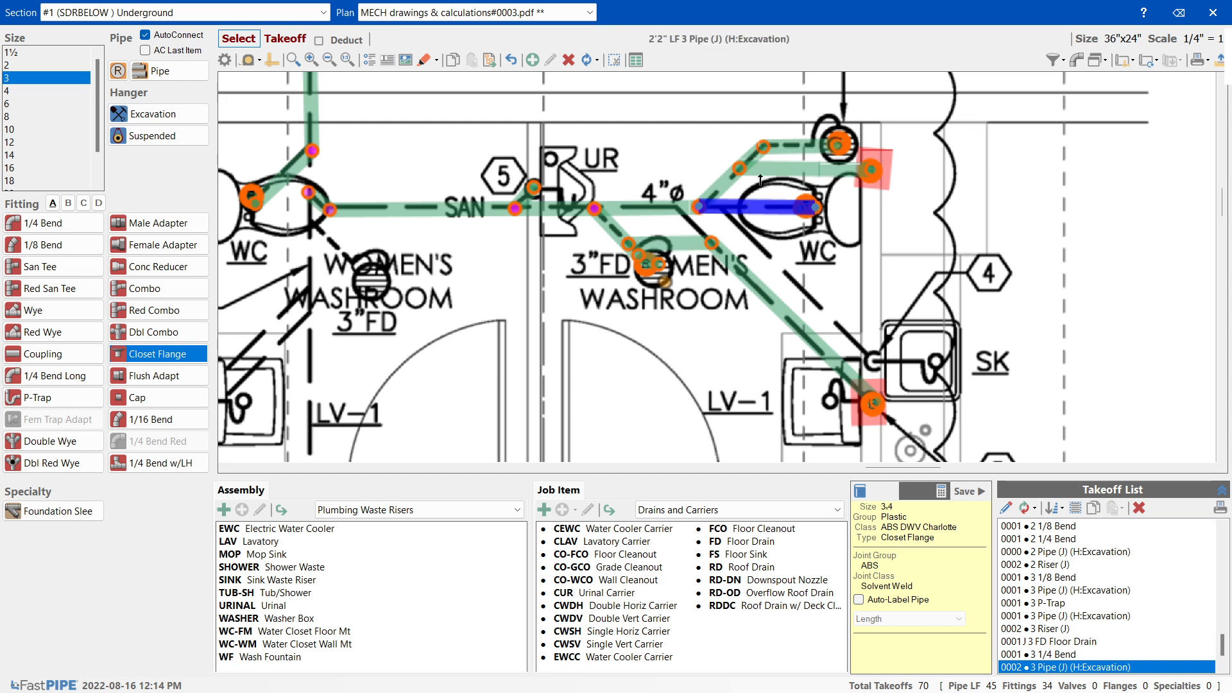
pyautogui.click(783, 146)
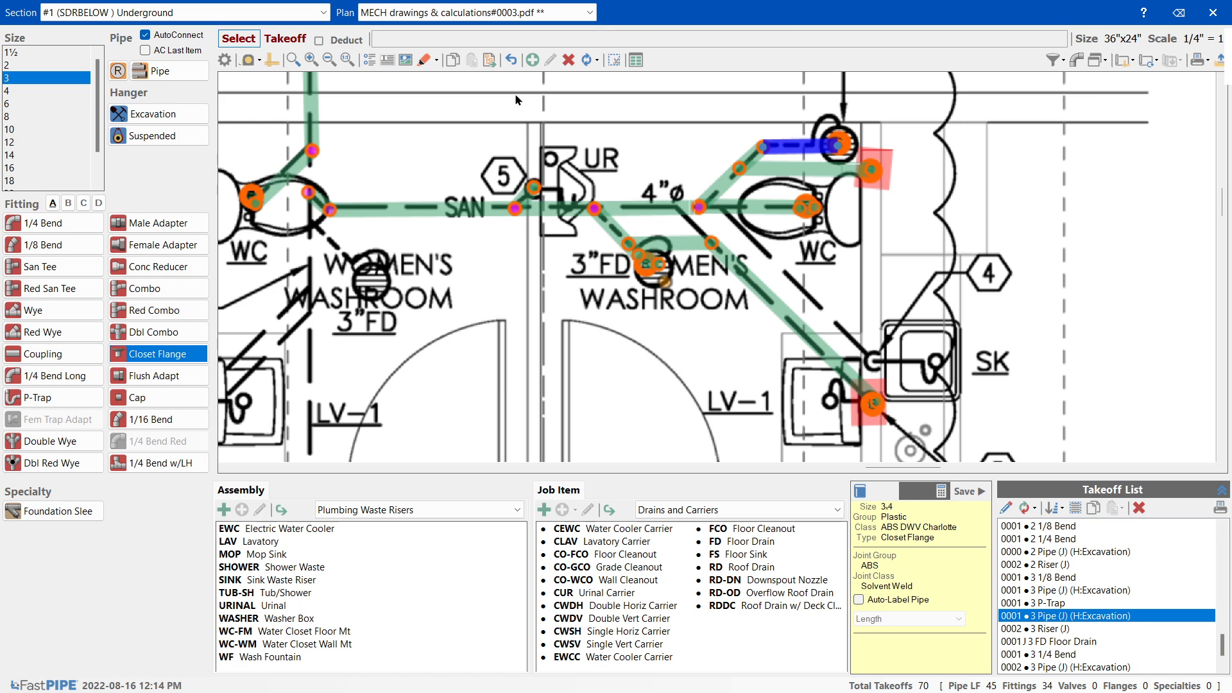
# - Draw three red 60% 12pt highlighter strokes in the area east of the men's washroom
pyautogui.click(429, 63)
pyautogui.moveTo(1077, 184); pyautogui.dragTo(1078, 313)
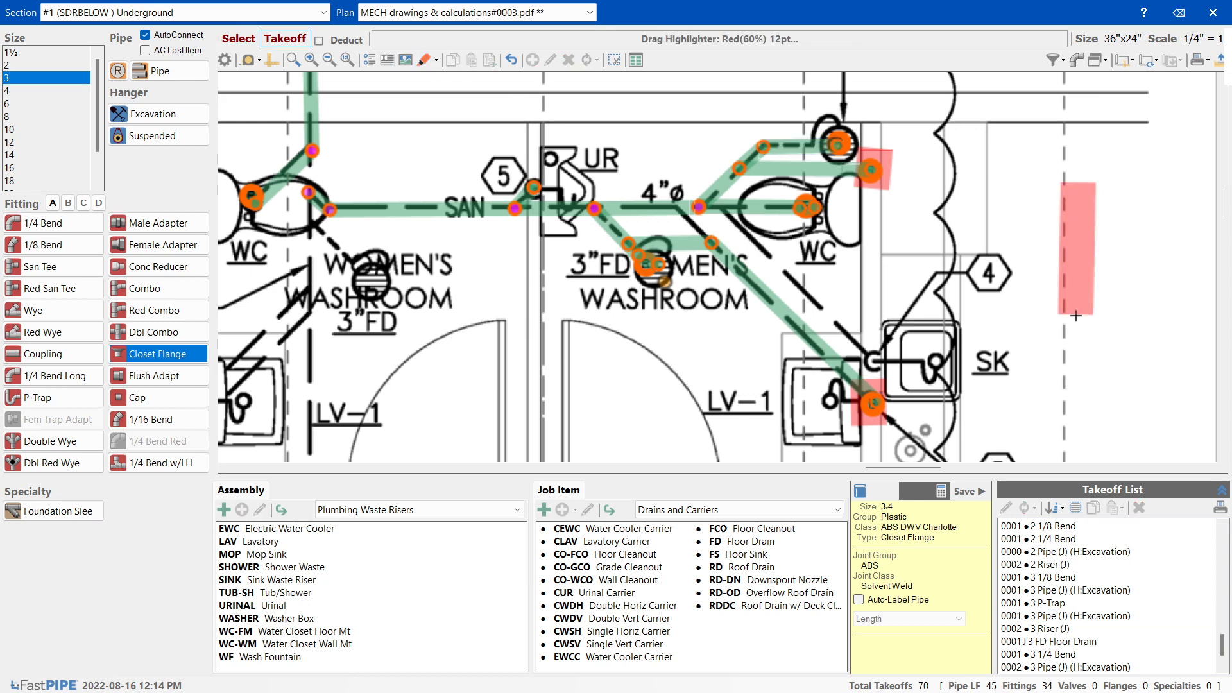
pyautogui.moveTo(1078, 251)
pyautogui.mouseDown()
pyautogui.moveTo(1114, 209)
pyautogui.moveTo(949, 252)
pyautogui.moveTo(932, 140)
pyautogui.mouseUp()
pyautogui.moveTo(823, 172); pyautogui.dragTo(827, 95)
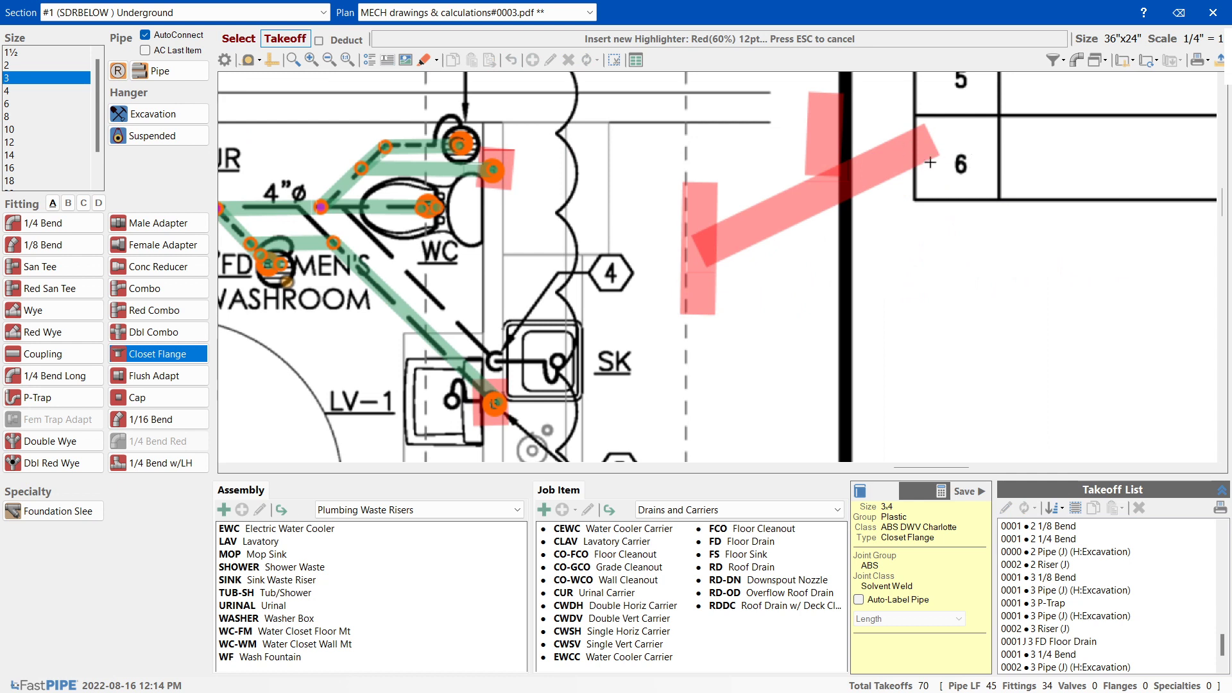
pyautogui.press('Escape')
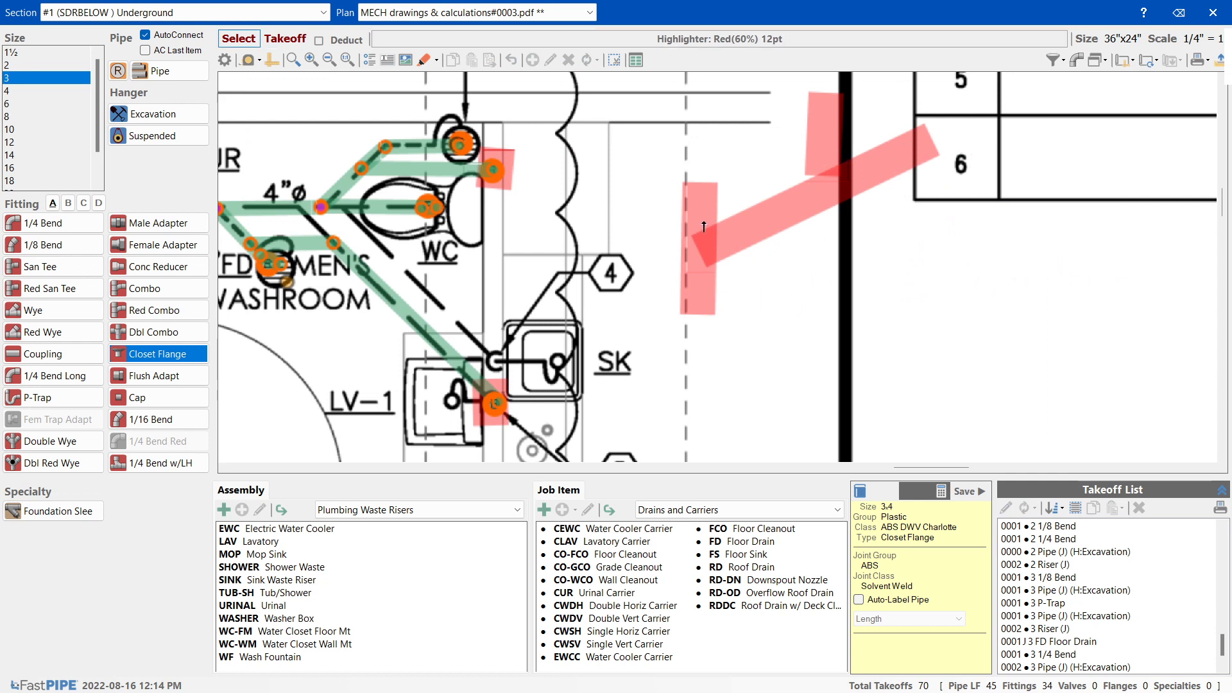
# - Delete the three extra red highlighter strokes east of the men's washroom
pyautogui.click(706, 228)
pyautogui.press('Delete')
pyautogui.click(818, 144)
pyautogui.press('Delete')
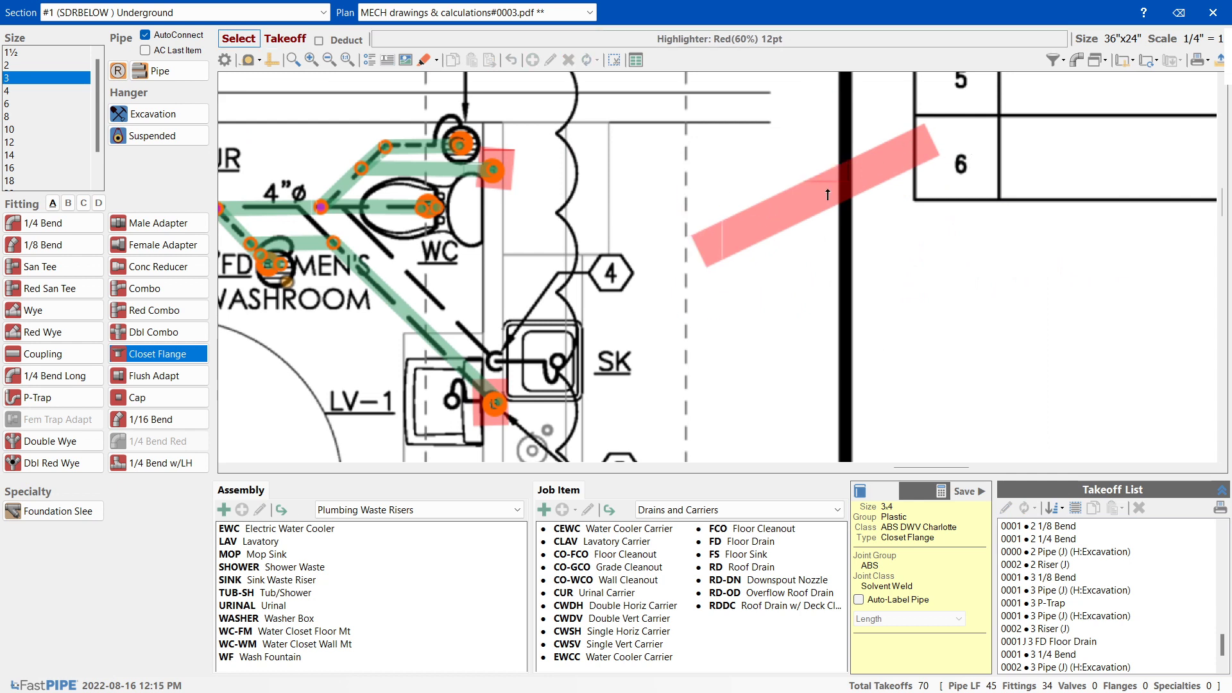
pyautogui.click(827, 193)
pyautogui.press('Delete')
# - Examine the plan from the CTE connection down through the women's washroom for branches that still need takeoff
pyautogui.scroll(-2, 425, 262)
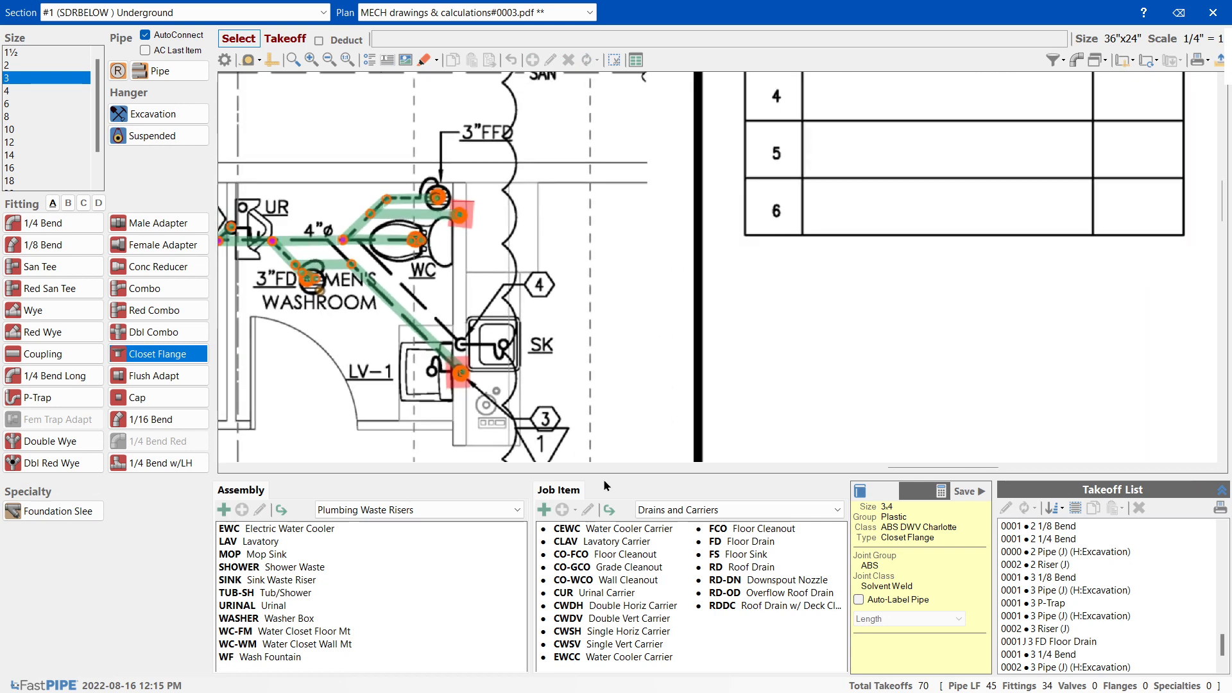
pyautogui.moveTo(932, 468); pyautogui.dragTo(868, 476)
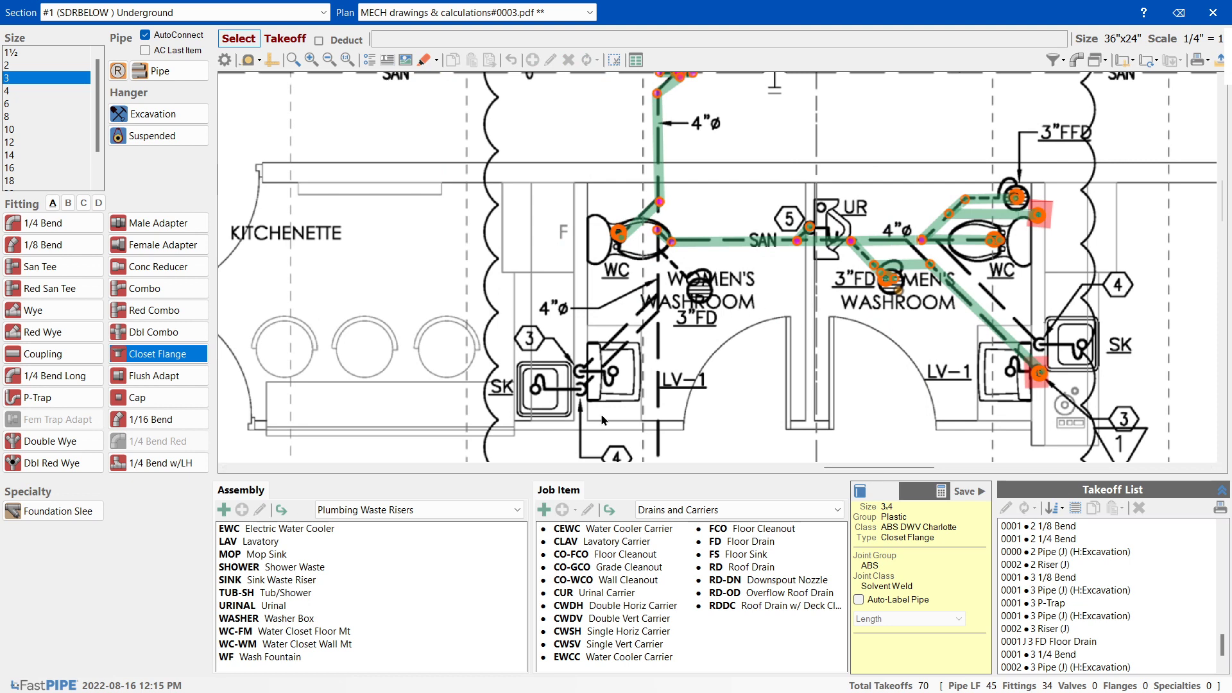
pyautogui.scroll(1, 610, 385)
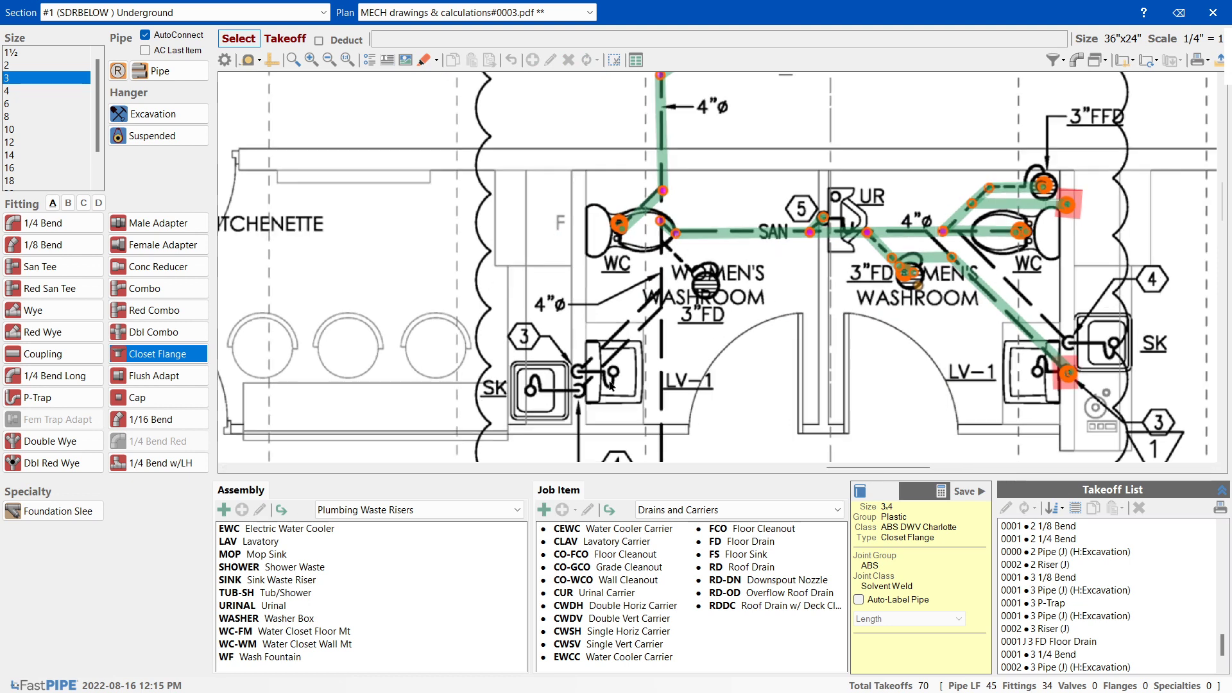
pyautogui.scroll(4, 614, 391)
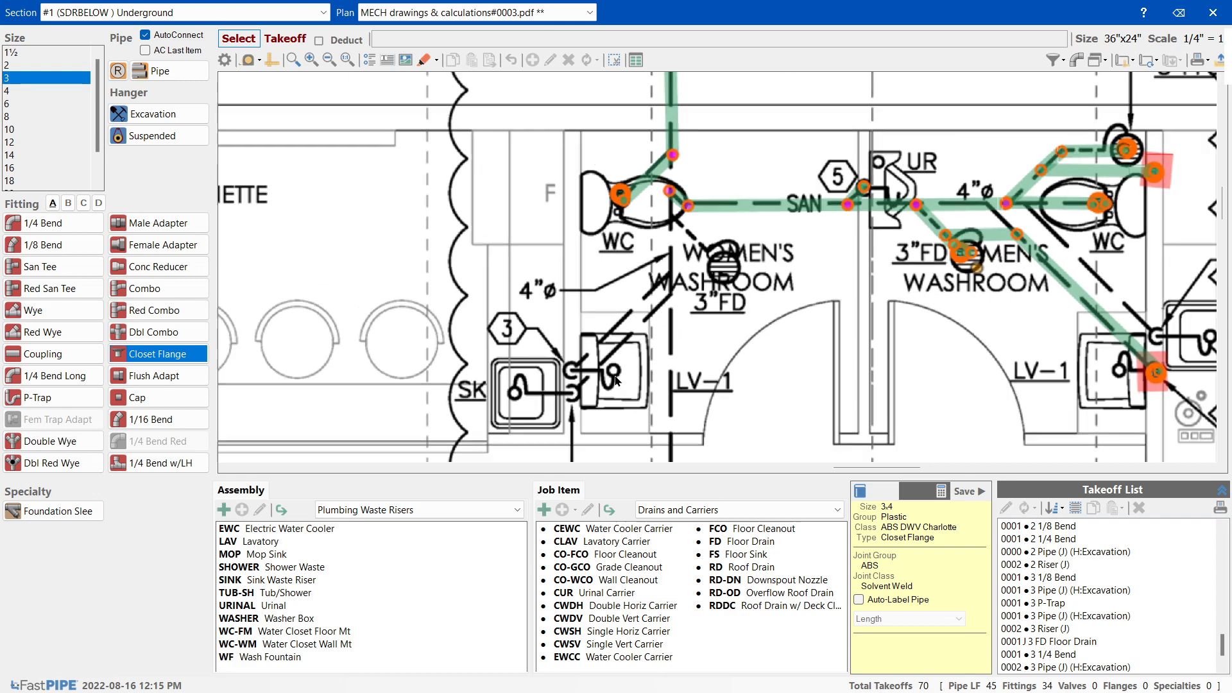
pyautogui.scroll(1, 615, 380)
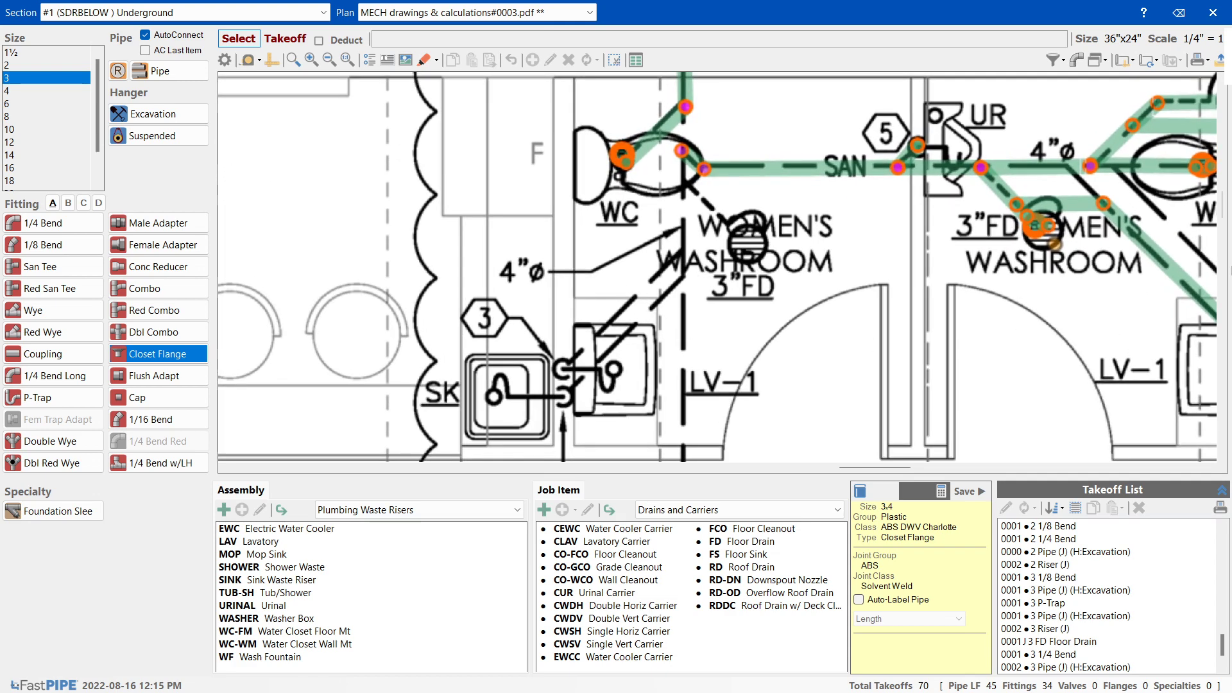
pyautogui.click(1227, 216)
pyautogui.scroll(-4, 832, 230)
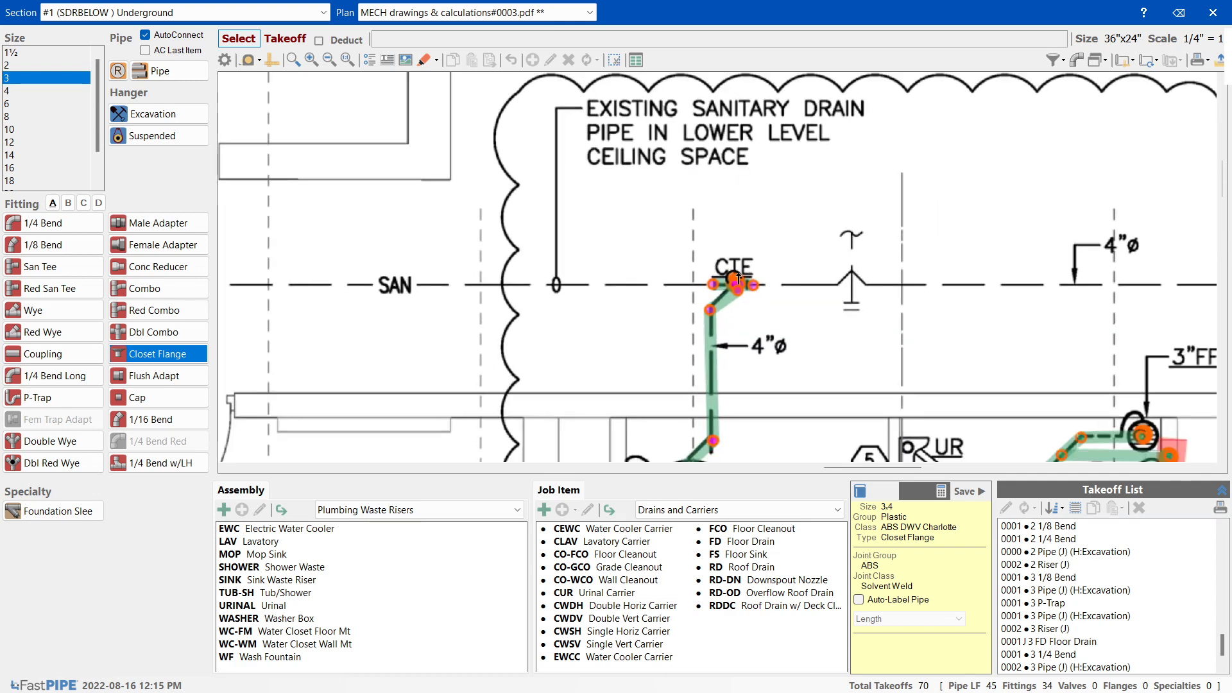
pyautogui.moveTo(1223, 189); pyautogui.dragTo(1231, 232)
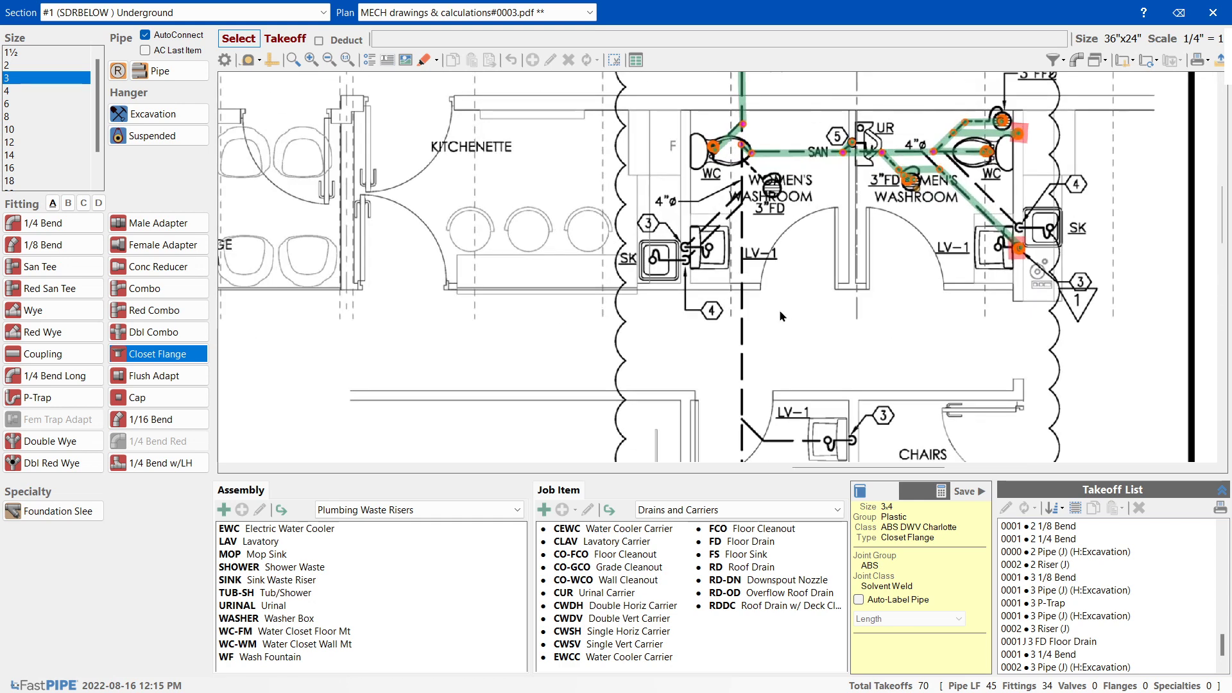
pyautogui.scroll(2, 749, 255)
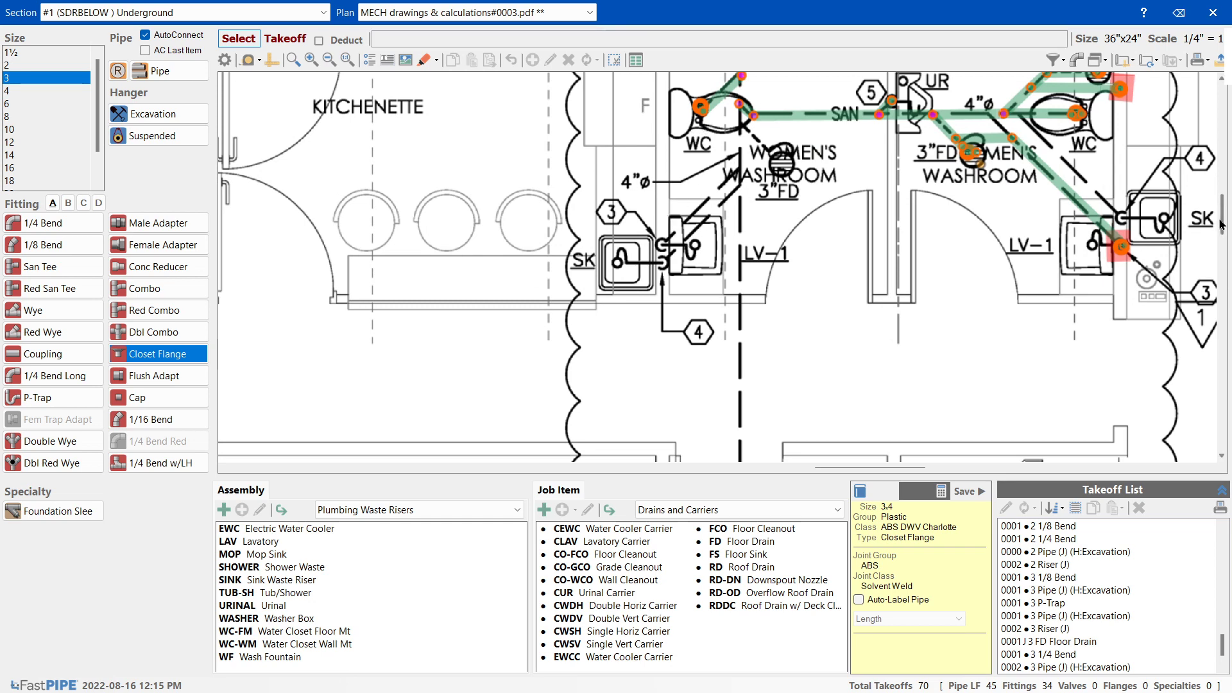
pyautogui.scroll(1, 1222, 218)
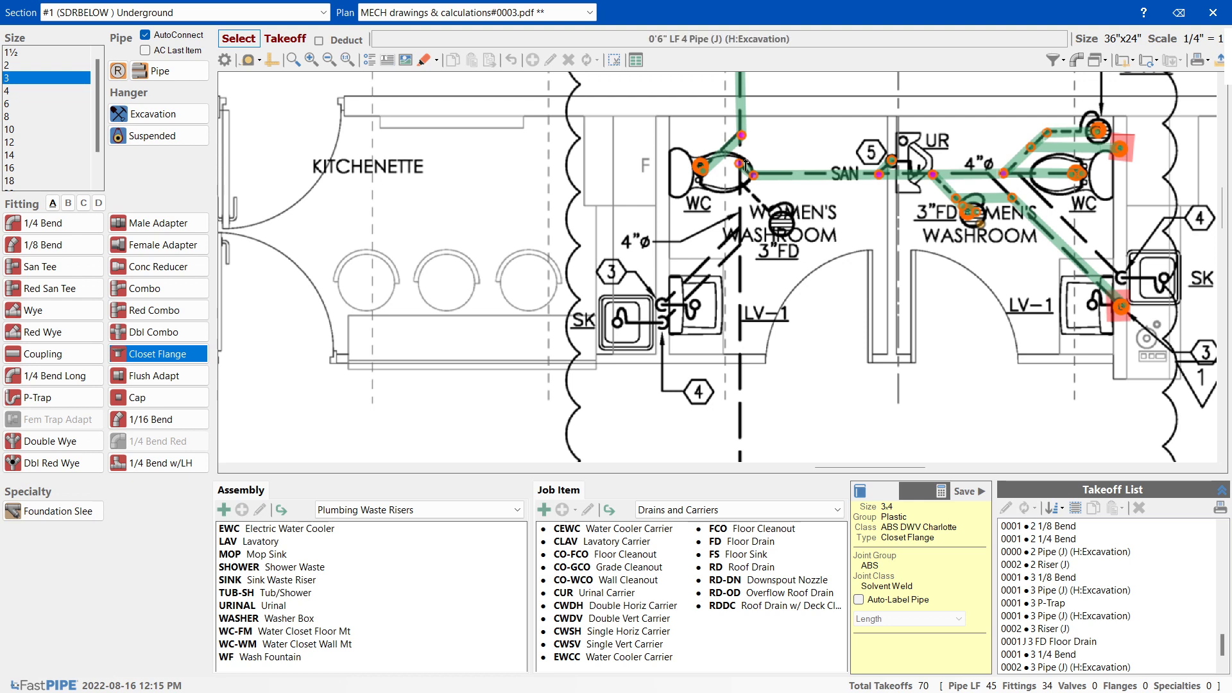
# - Insert a 3-inch Wye midway along the women's WC branch pipe
pyautogui.click(721, 154)
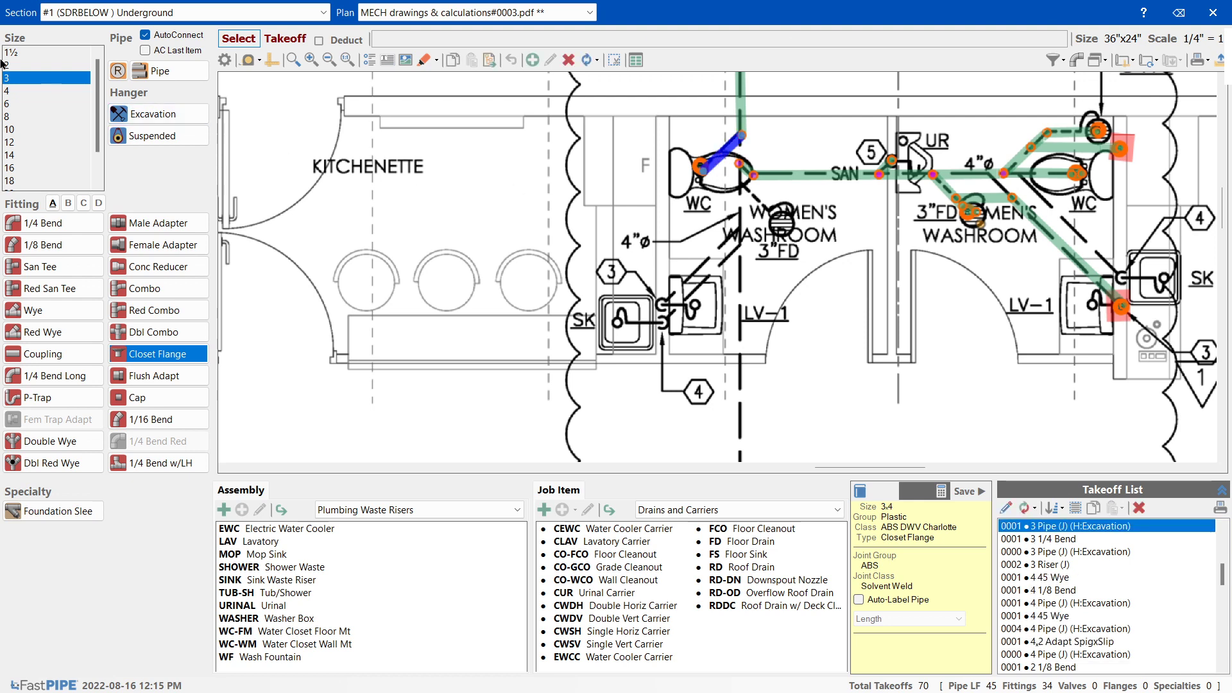
pyautogui.click(38, 310)
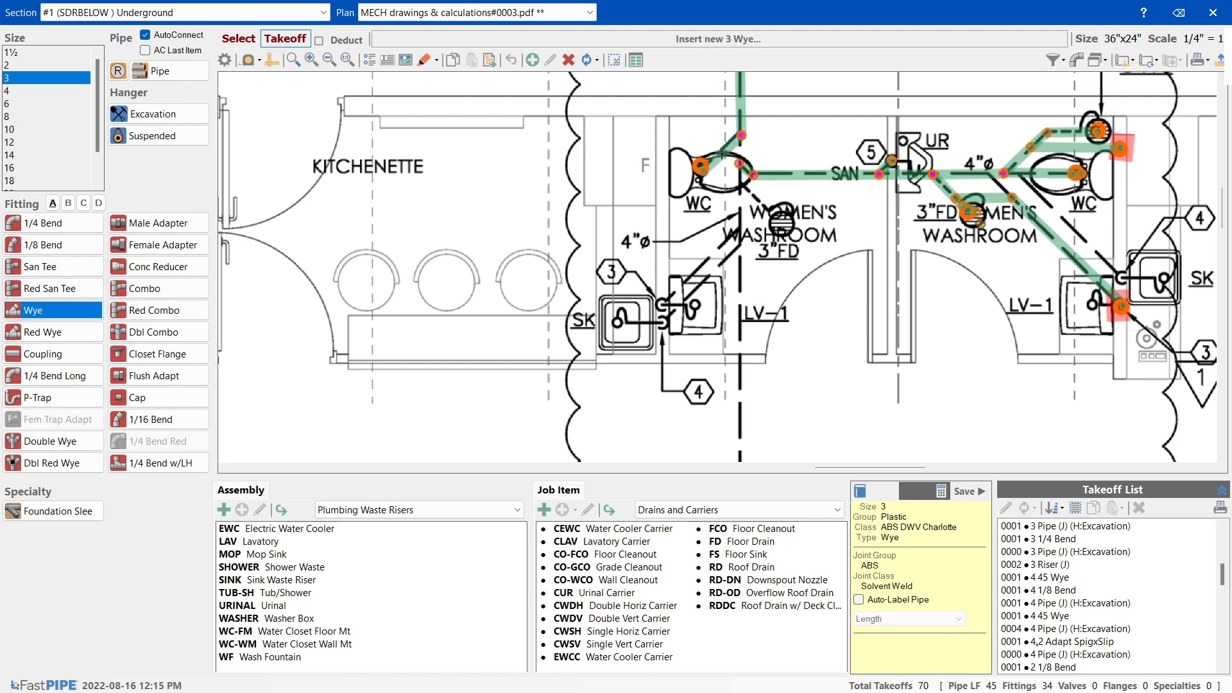
pyautogui.click(721, 153)
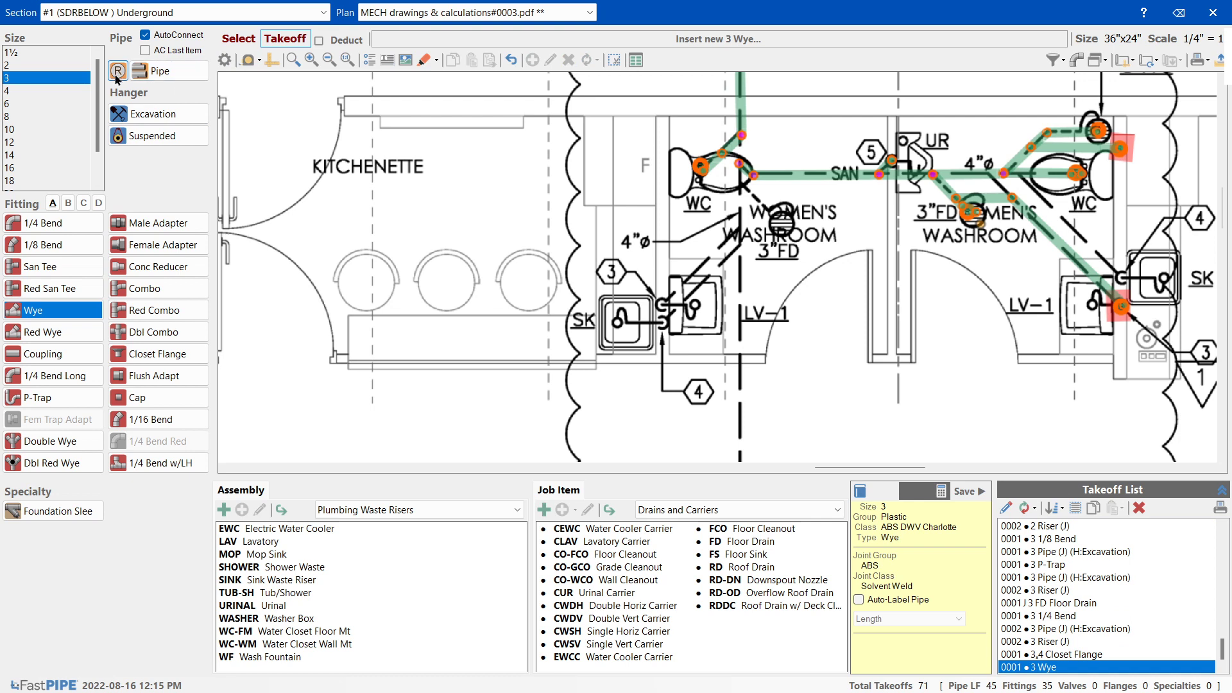
# - Draw a 3-inch pipe with excavation, about 2 ft long, straight down the plan from the Wye on the women's WC branch
pyautogui.click(173, 78)
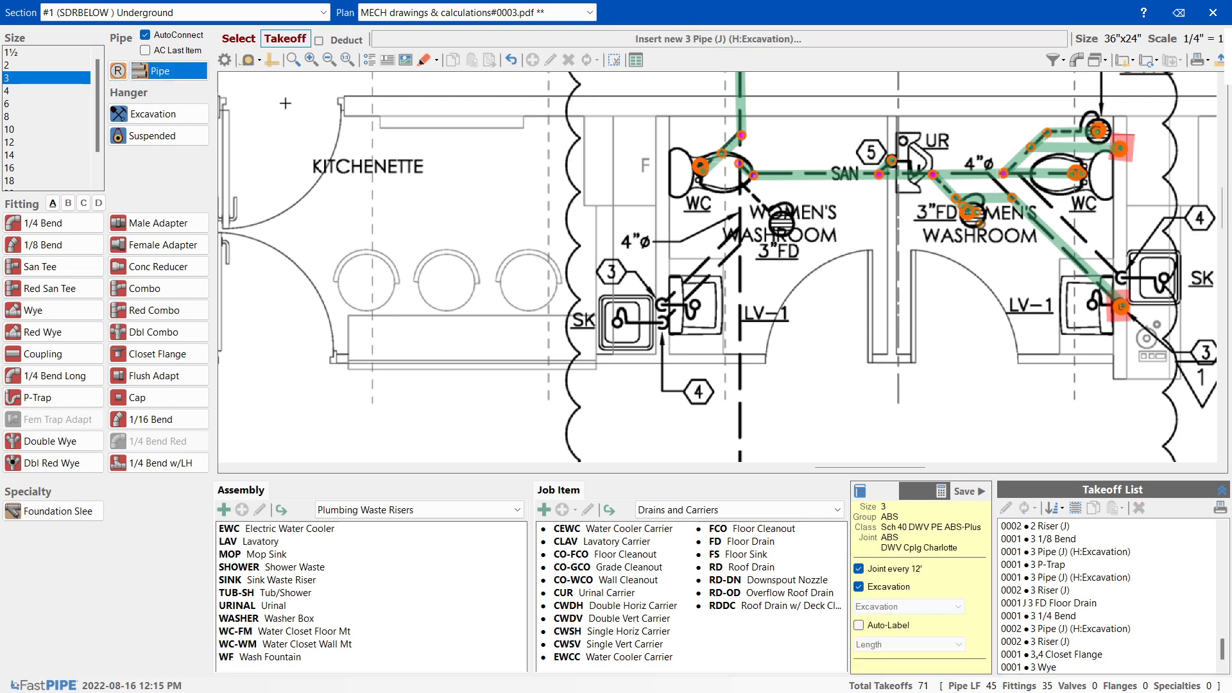
pyautogui.moveTo(722, 154); pyautogui.dragTo(720, 211)
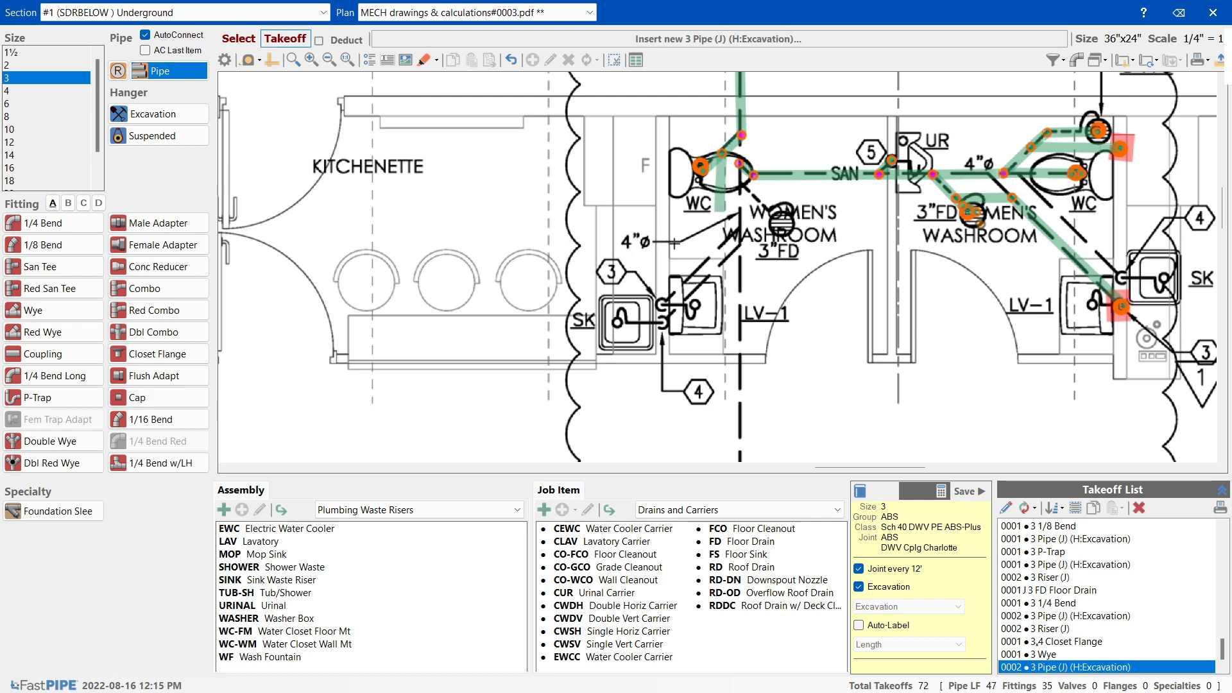
pyautogui.press('Escape')
pyautogui.click(722, 217)
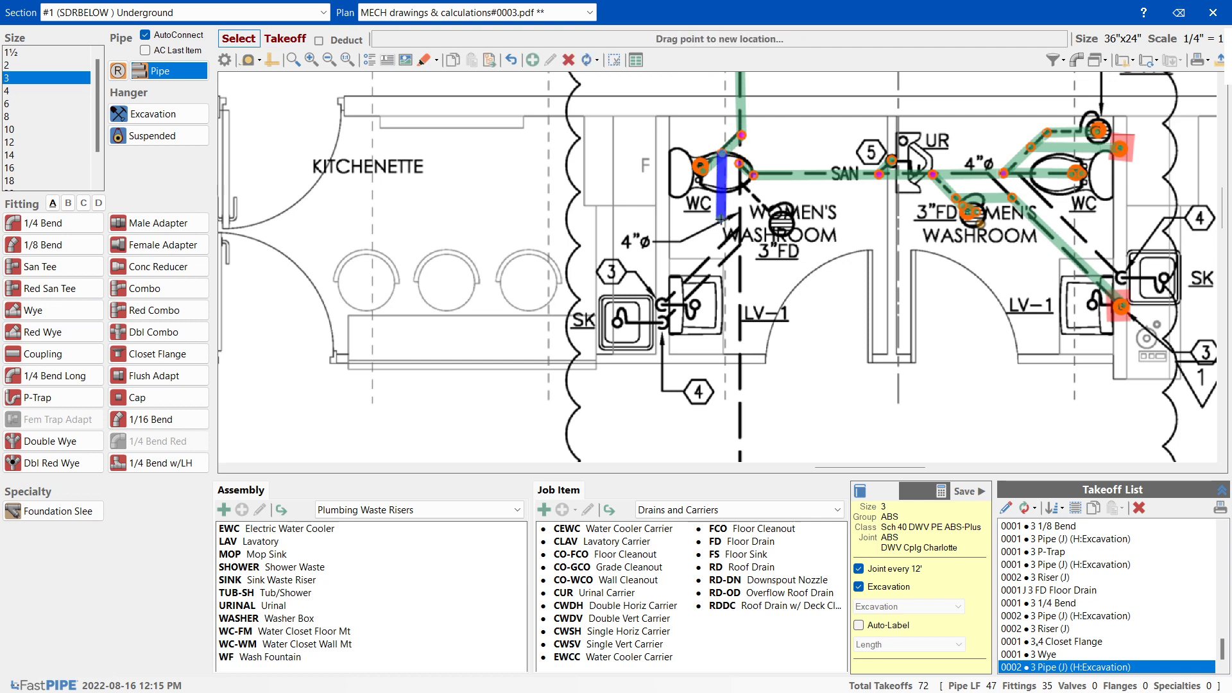
pyautogui.press('Escape')
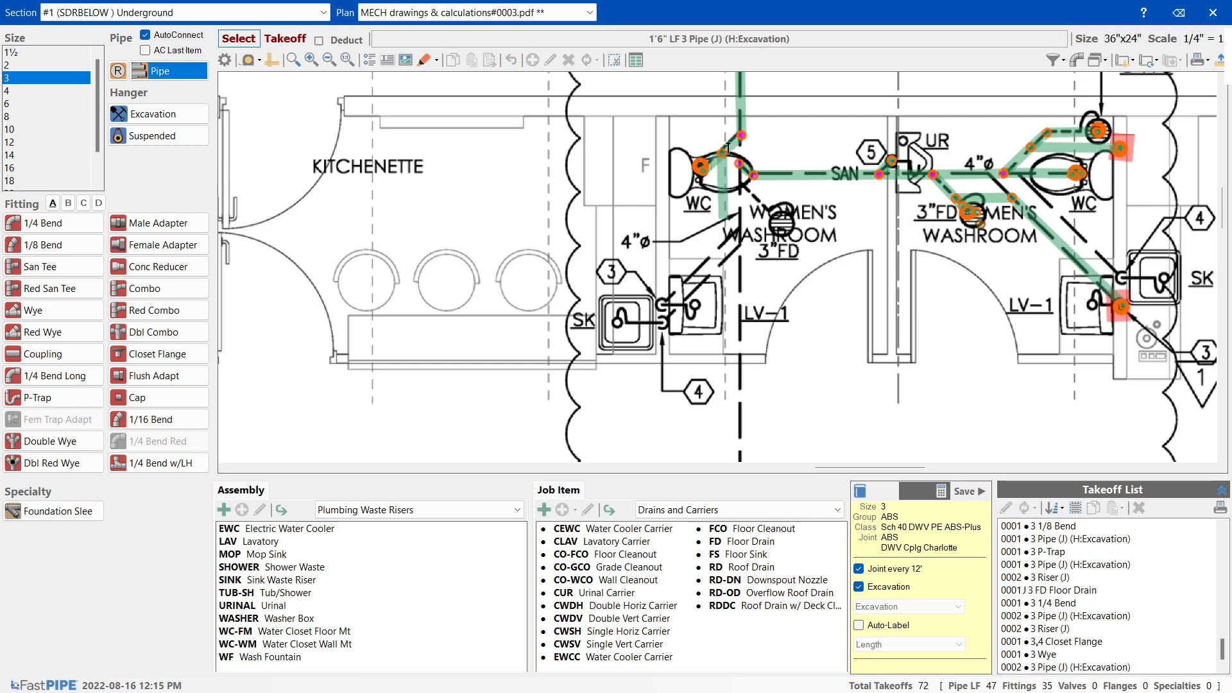
# - Place a second 3-inch Wye at the lower end of the new pipe below the women's WC
pyautogui.click(739, 104)
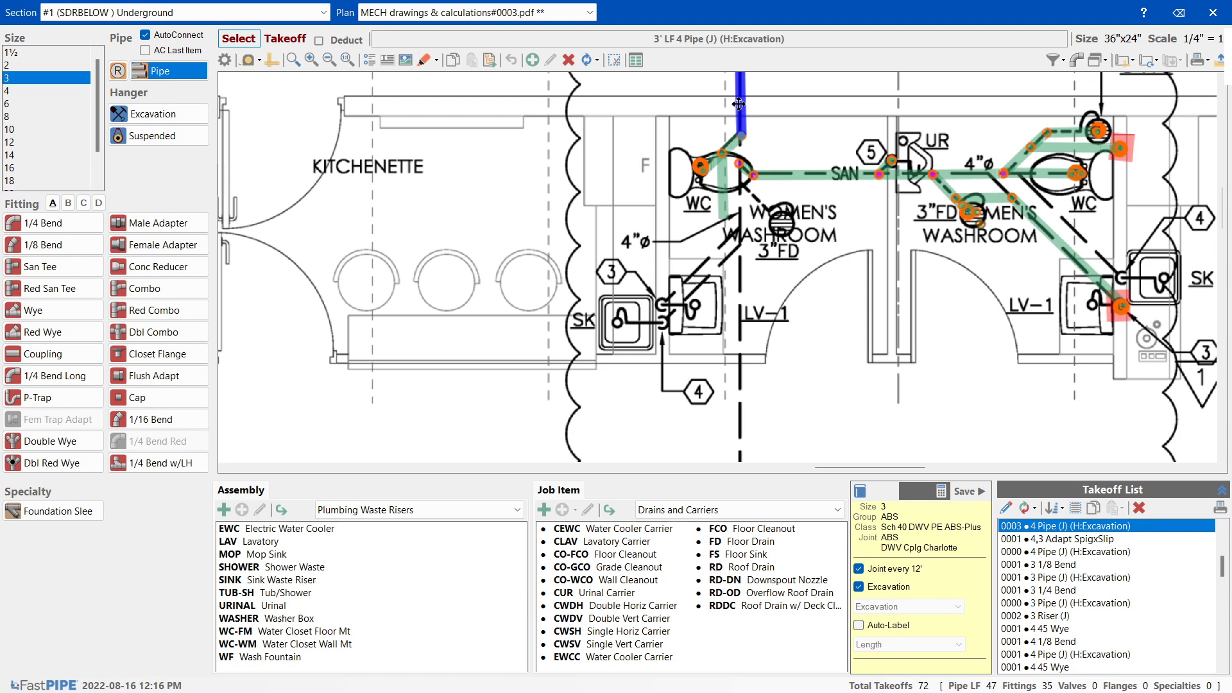
pyautogui.click(722, 153)
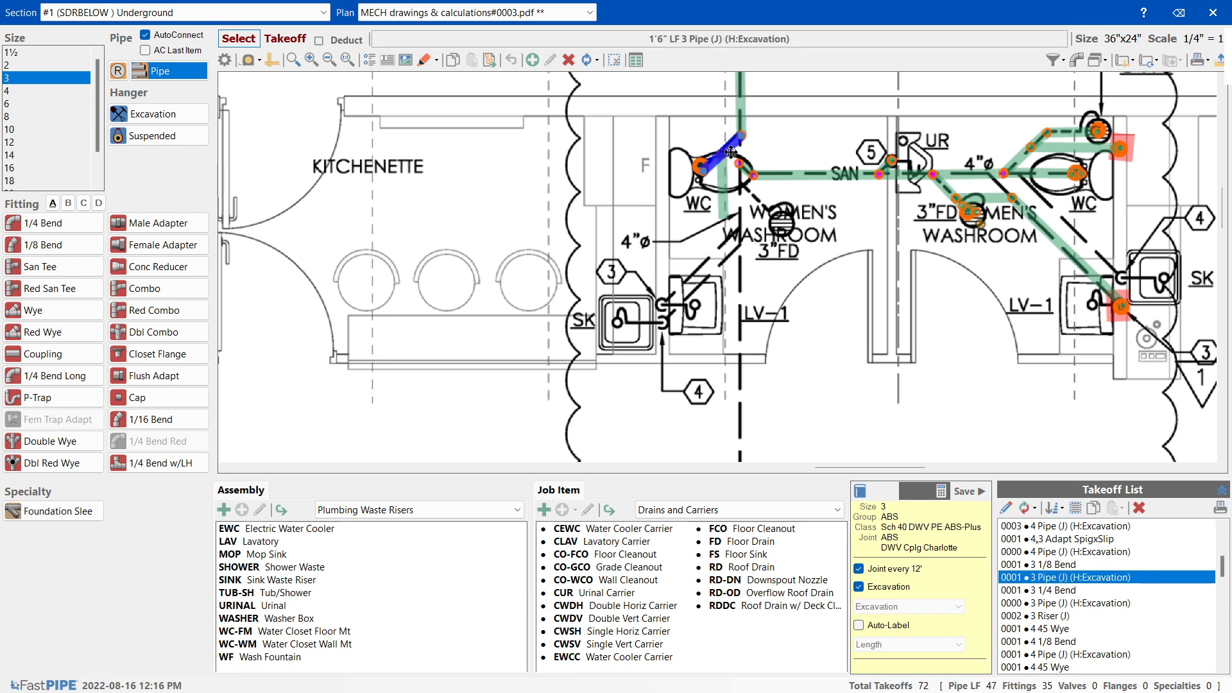
pyautogui.click(720, 203)
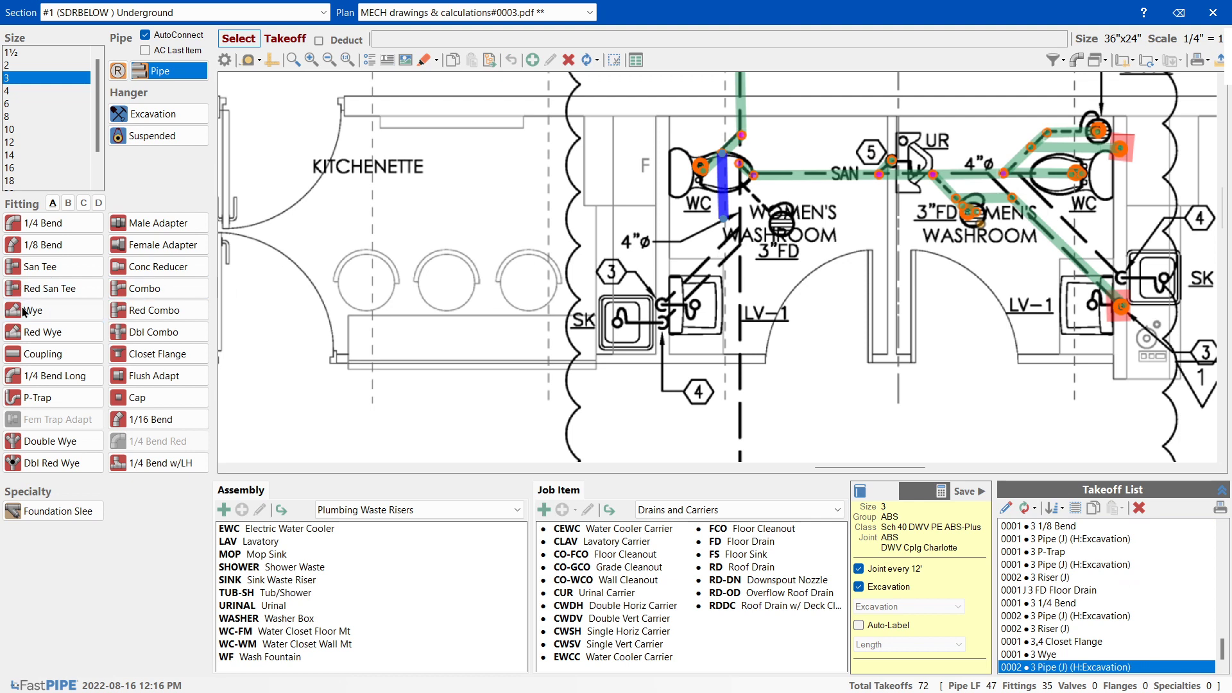
pyautogui.click(52, 310)
pyautogui.click(723, 219)
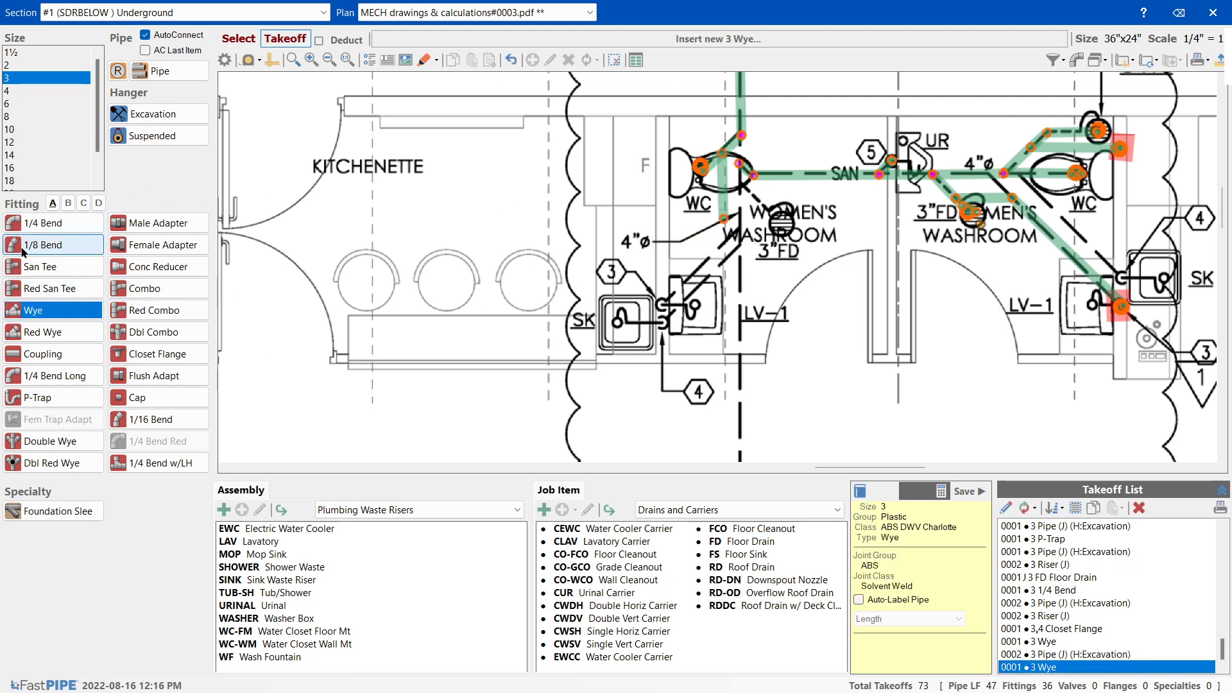
# - Add a 3,2 Flush Adapt at the lower Wye of the women's WC branch
pyautogui.click(32, 313)
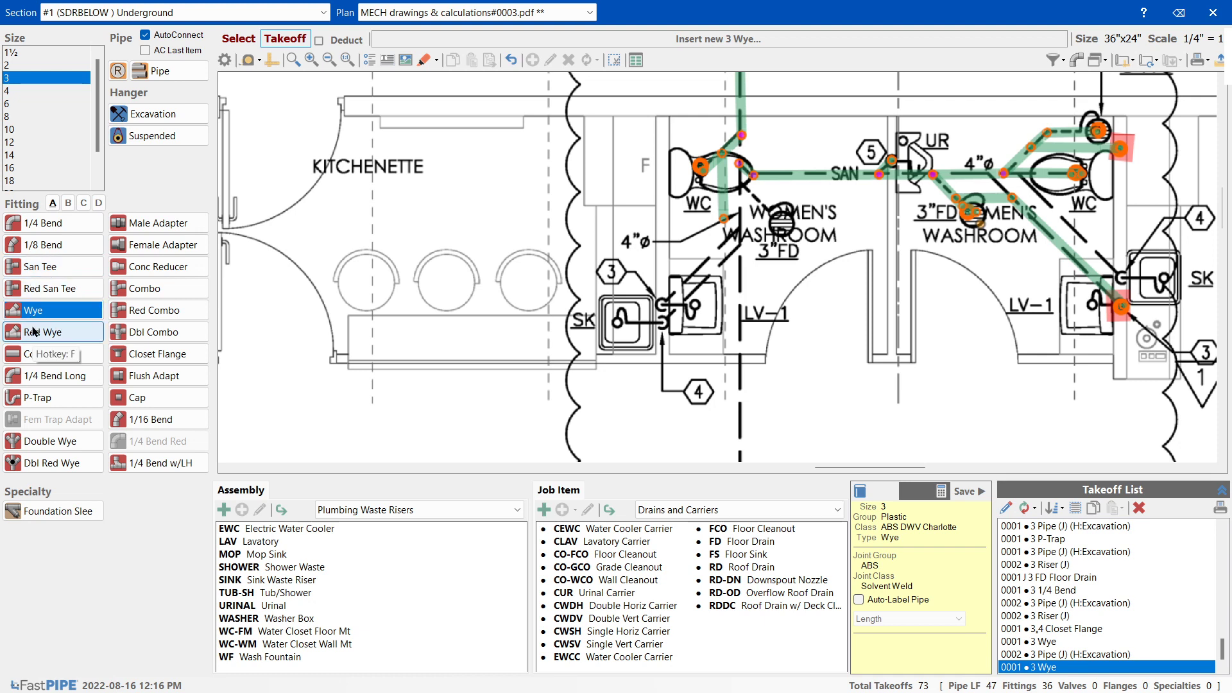
pyautogui.click(184, 271)
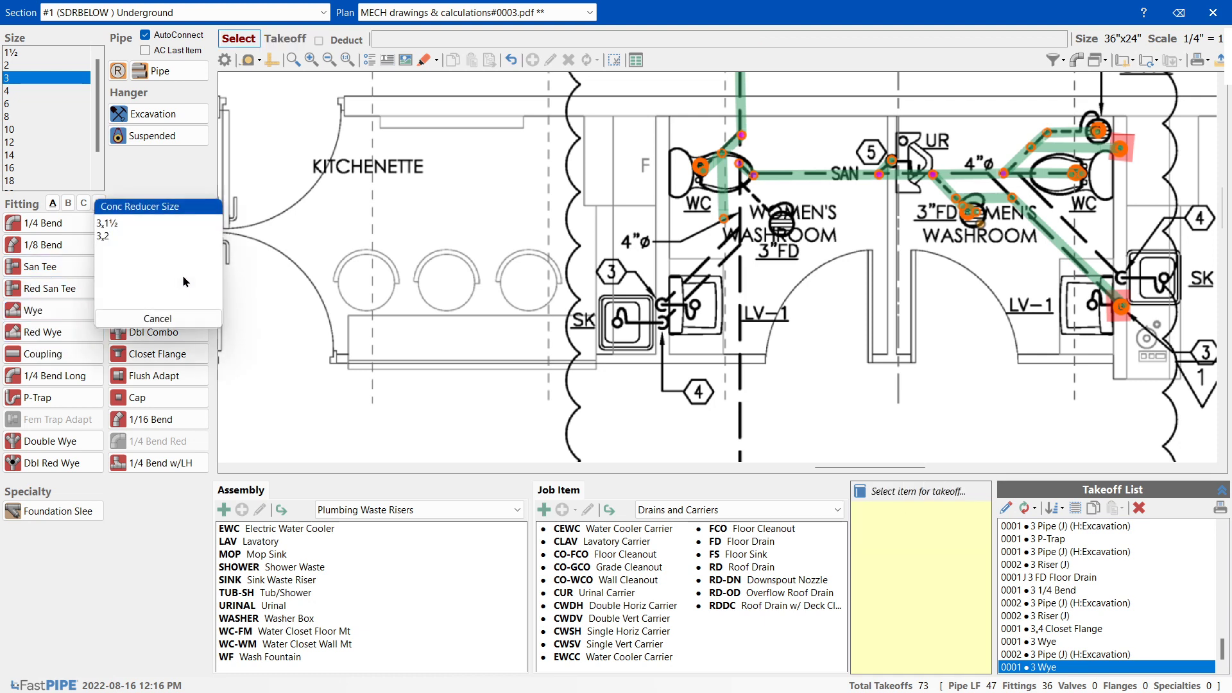
pyautogui.click(103, 239)
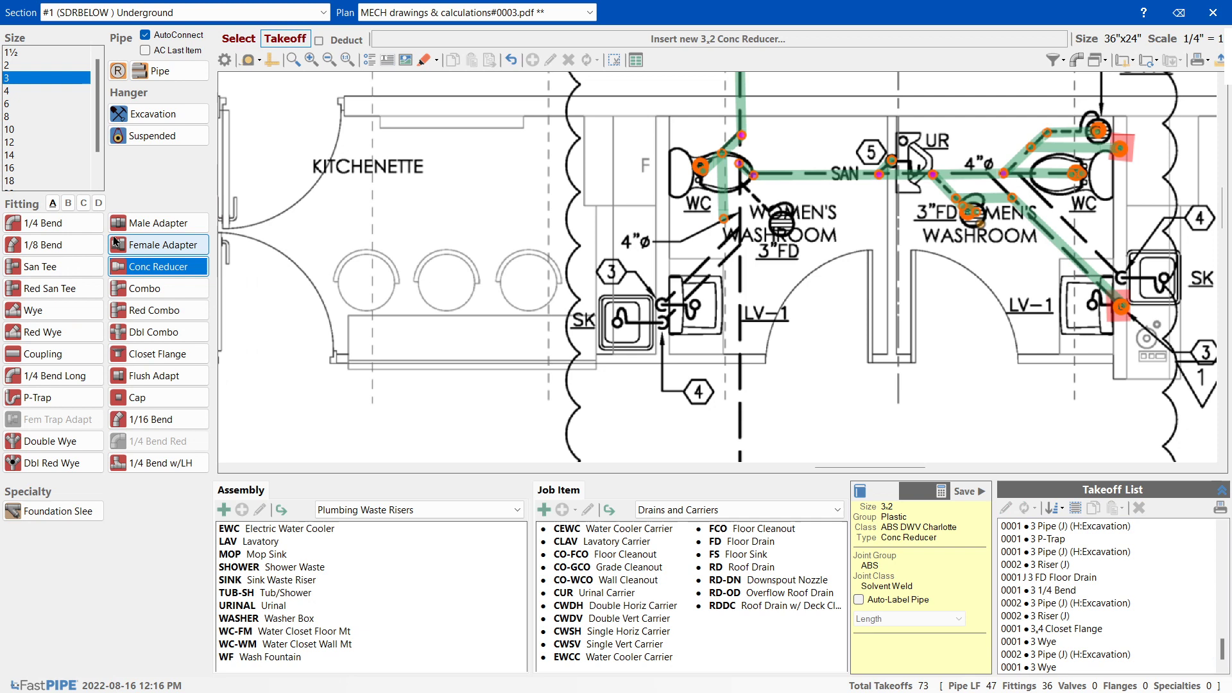
pyautogui.click(136, 372)
pyautogui.click(116, 346)
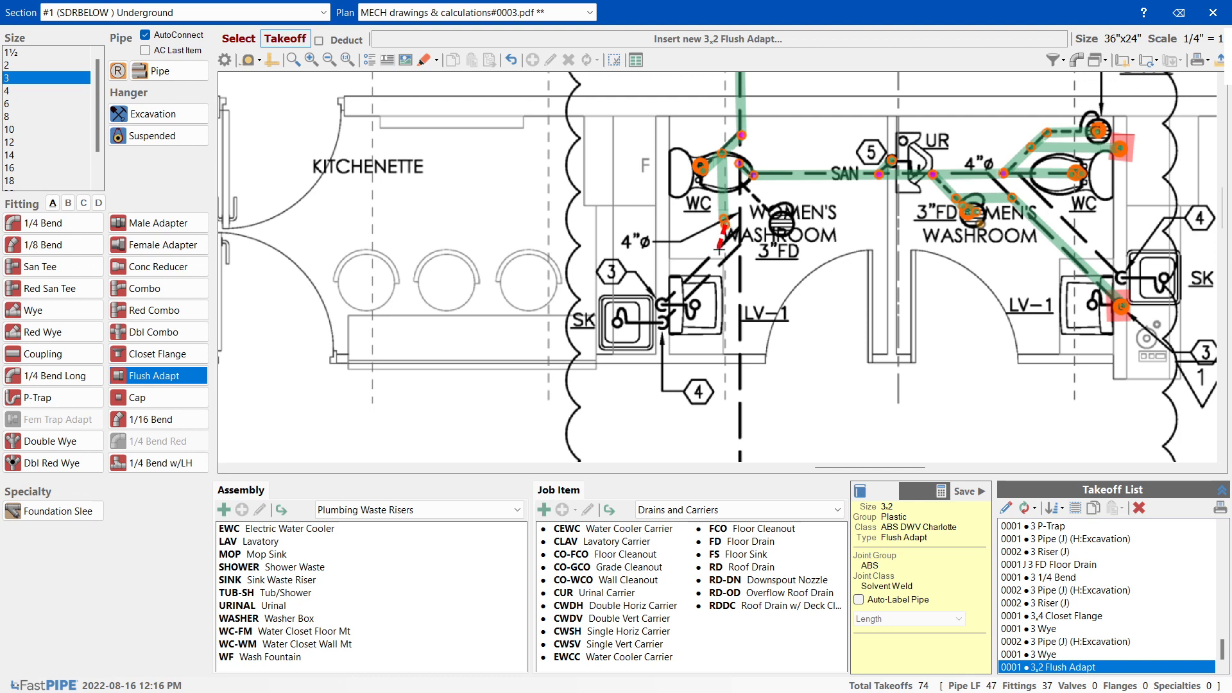
# - Place a 3-inch Street 1/8 Bend at the lower Wye on the women's WC branch
pyautogui.click(719, 244)
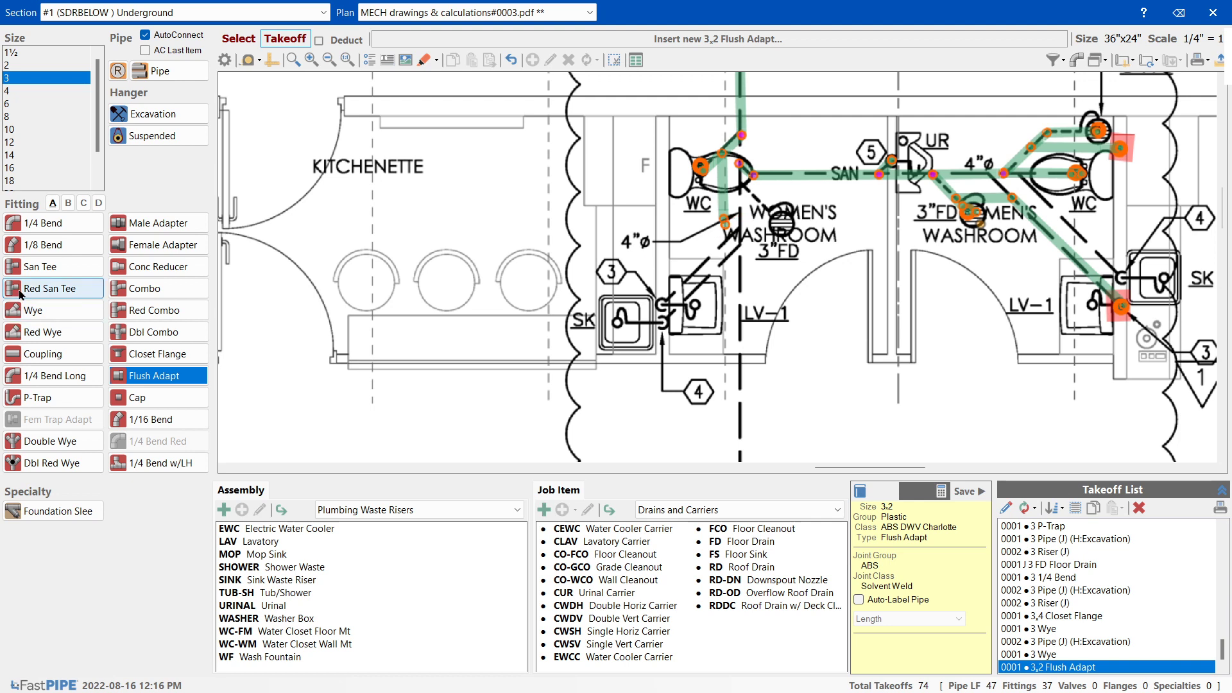
pyautogui.click(69, 203)
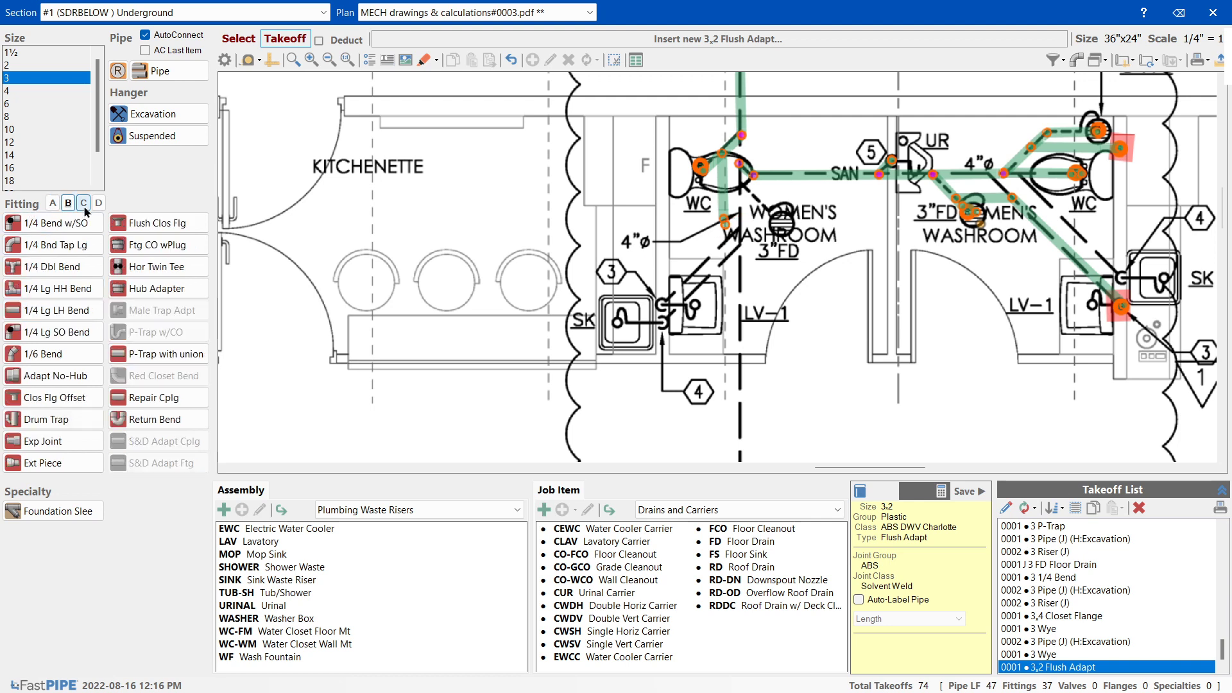
pyautogui.click(84, 203)
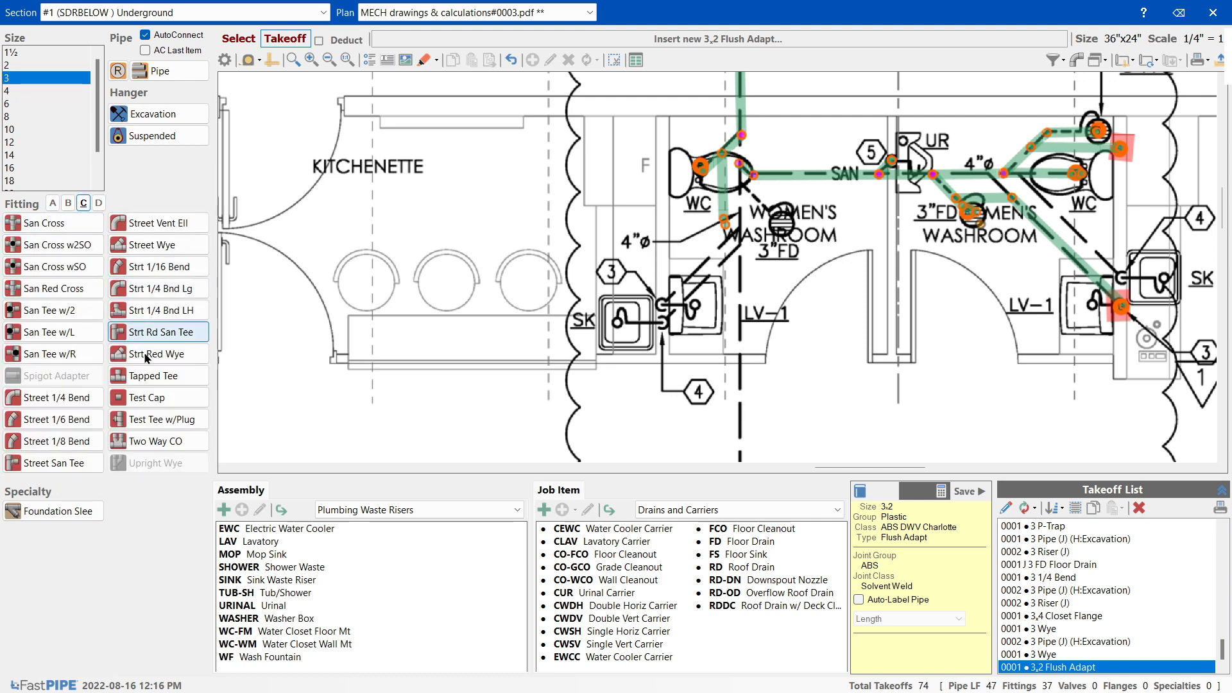
pyautogui.click(56, 440)
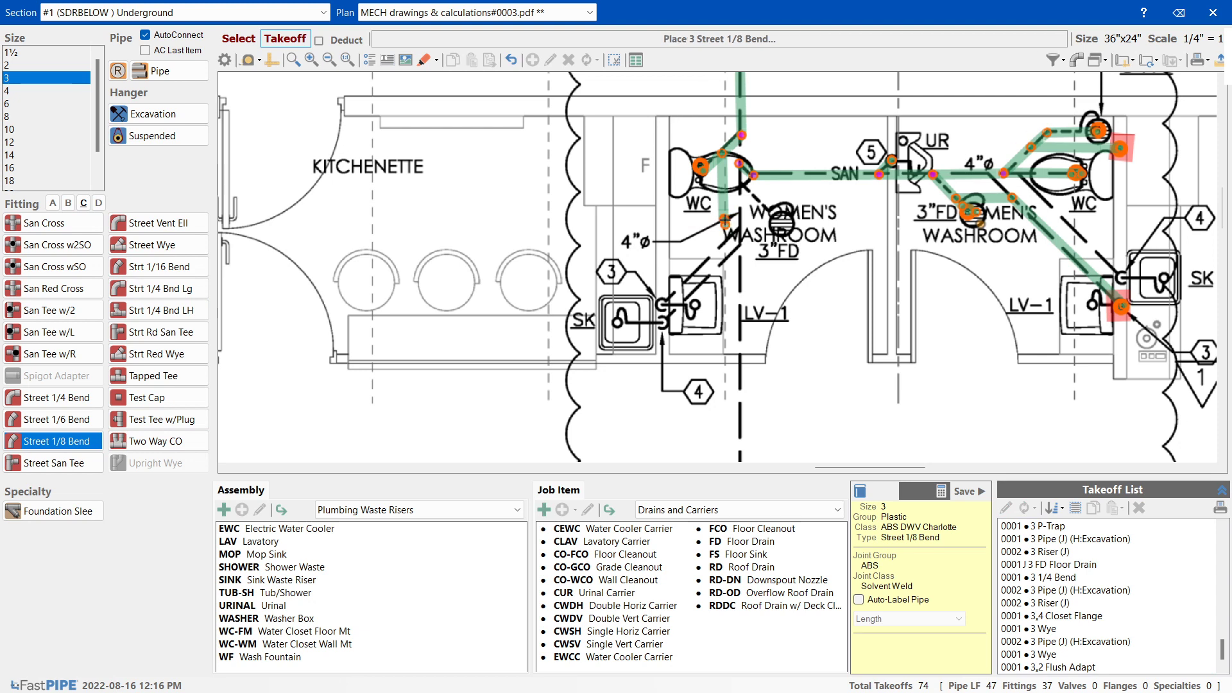
pyautogui.click(725, 220)
# - Place a 3-inch P-Trap at the women's 3" floor drain and connect it to the Street 1/8 Bend with about 2 ft of excavated 3-inch pipe
pyautogui.click(52, 203)
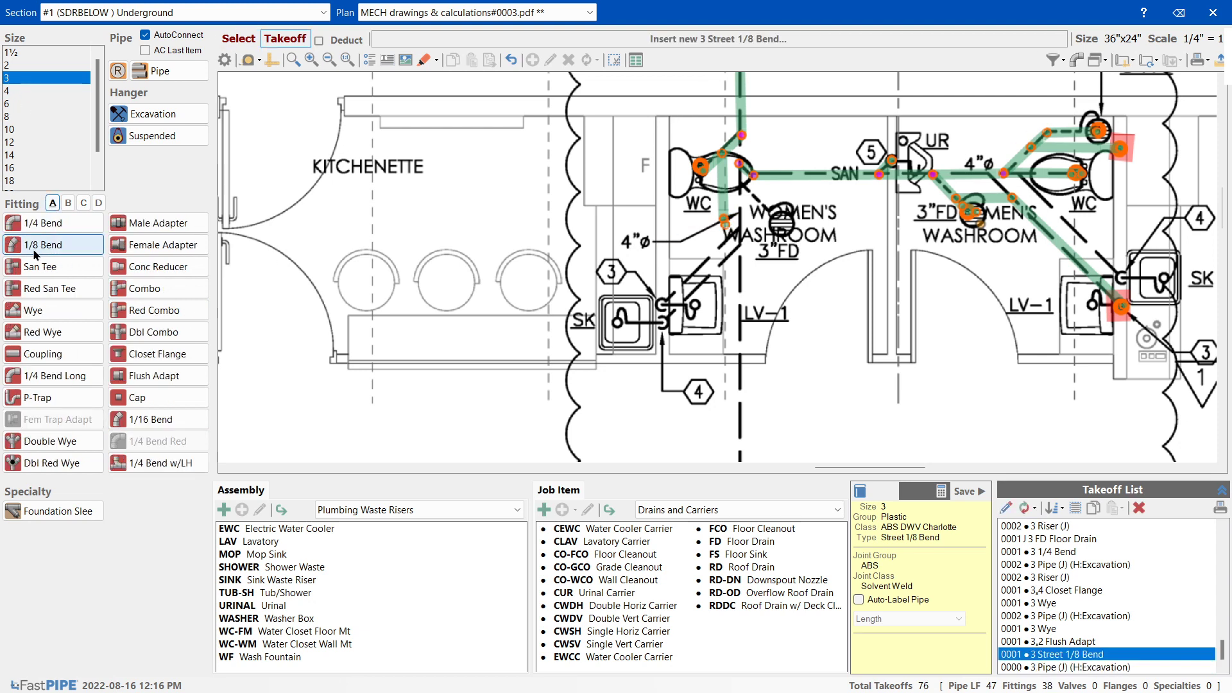
pyautogui.click(56, 397)
pyautogui.click(756, 233)
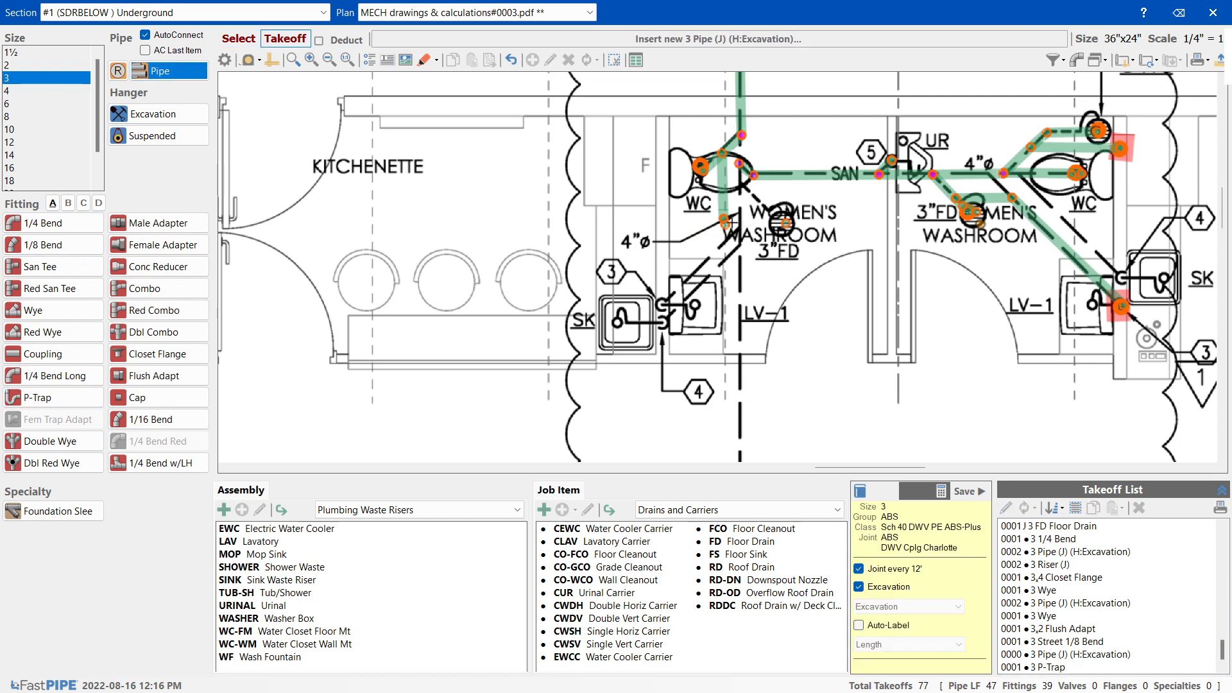
pyautogui.click(786, 223)
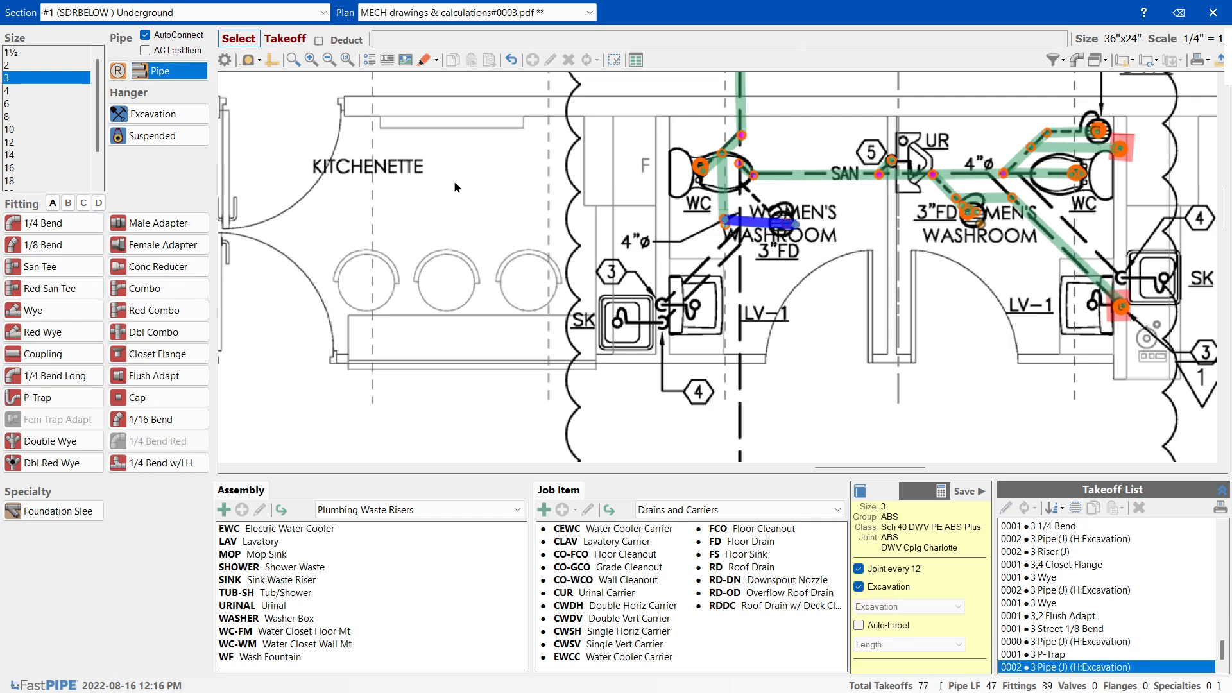
# - Add a 3-inch riser of 2 ft and an FD Floor Drain at the women's floor drain location
pyautogui.click(118, 71)
pyautogui.press('Return')
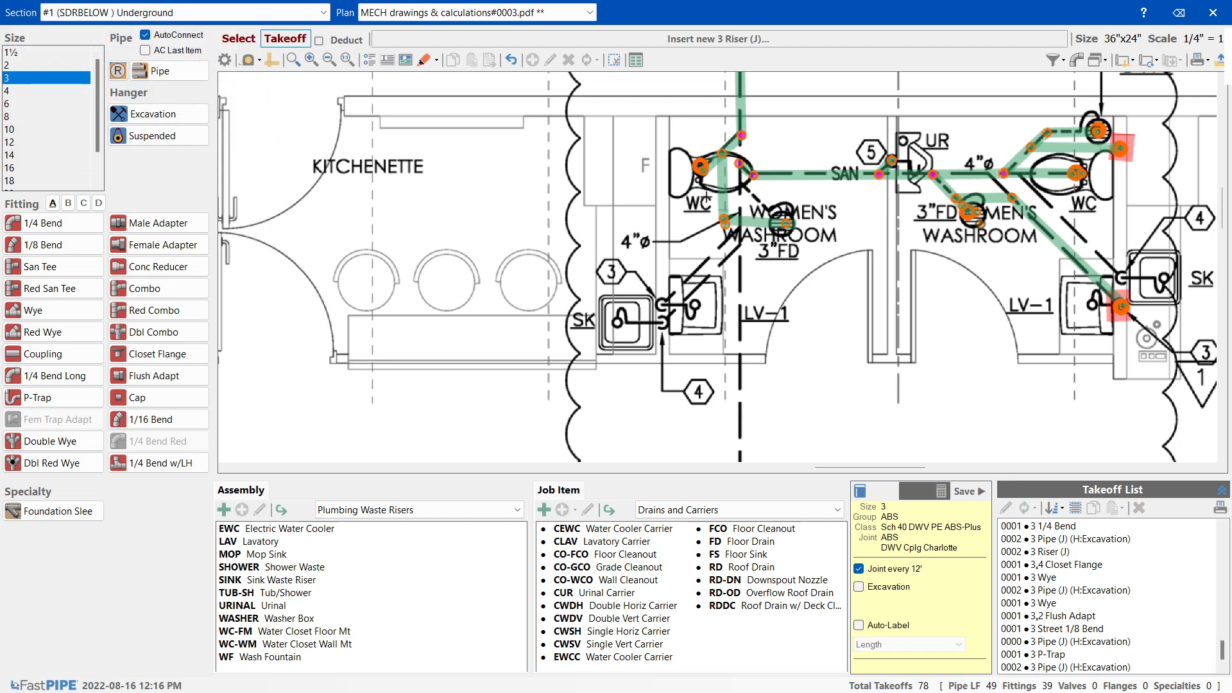
pyautogui.click(785, 224)
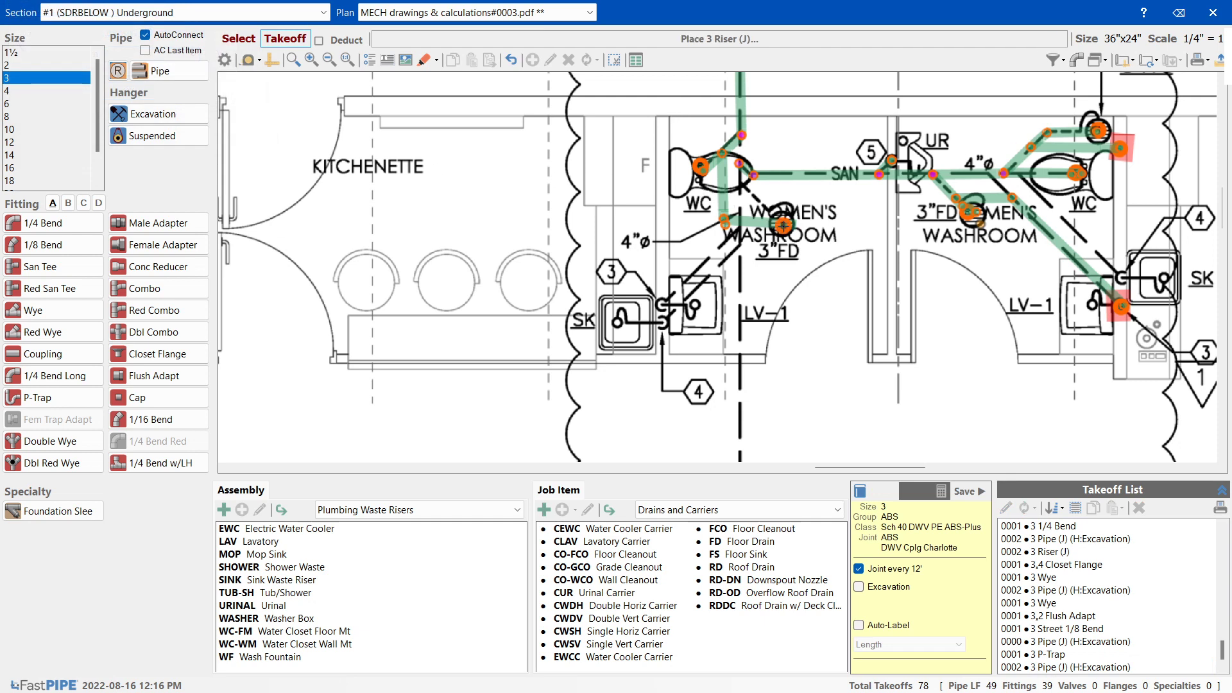
pyautogui.click(761, 542)
pyautogui.doubleClick(638, 555)
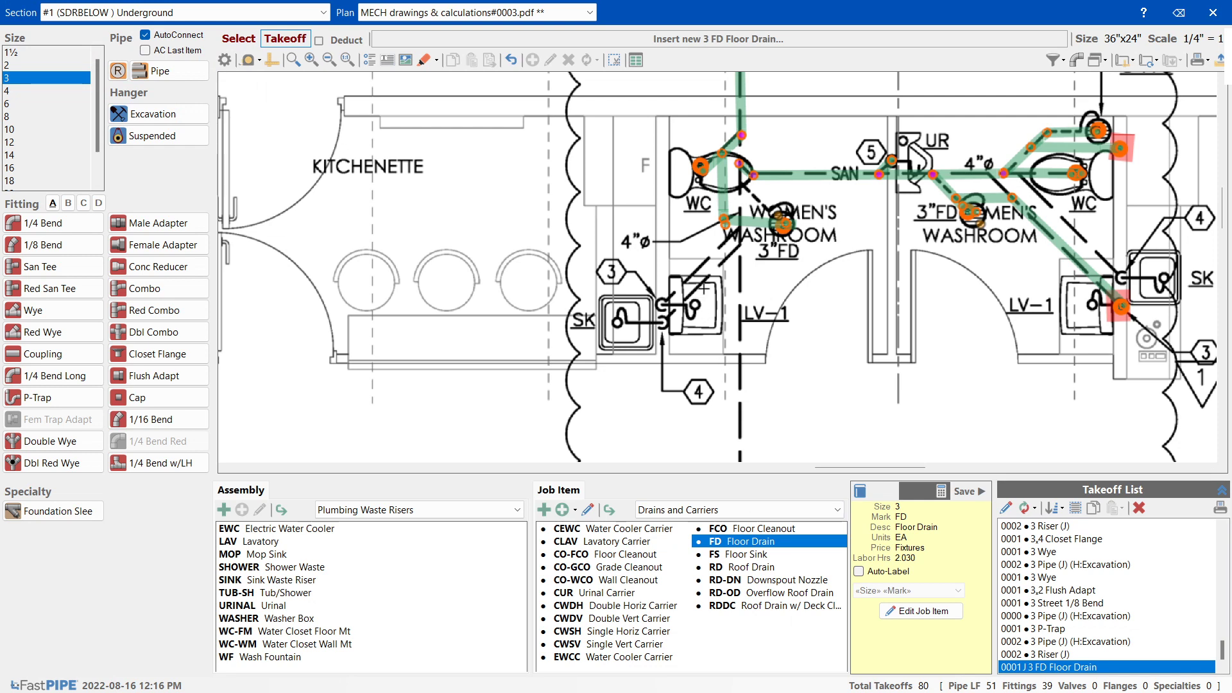
# - Draw a 2-inch pipe with excavation, about 1 ft long, straight down the plan from the lower Wye of the women's WC branch
pyautogui.scroll(2, 1222, 196)
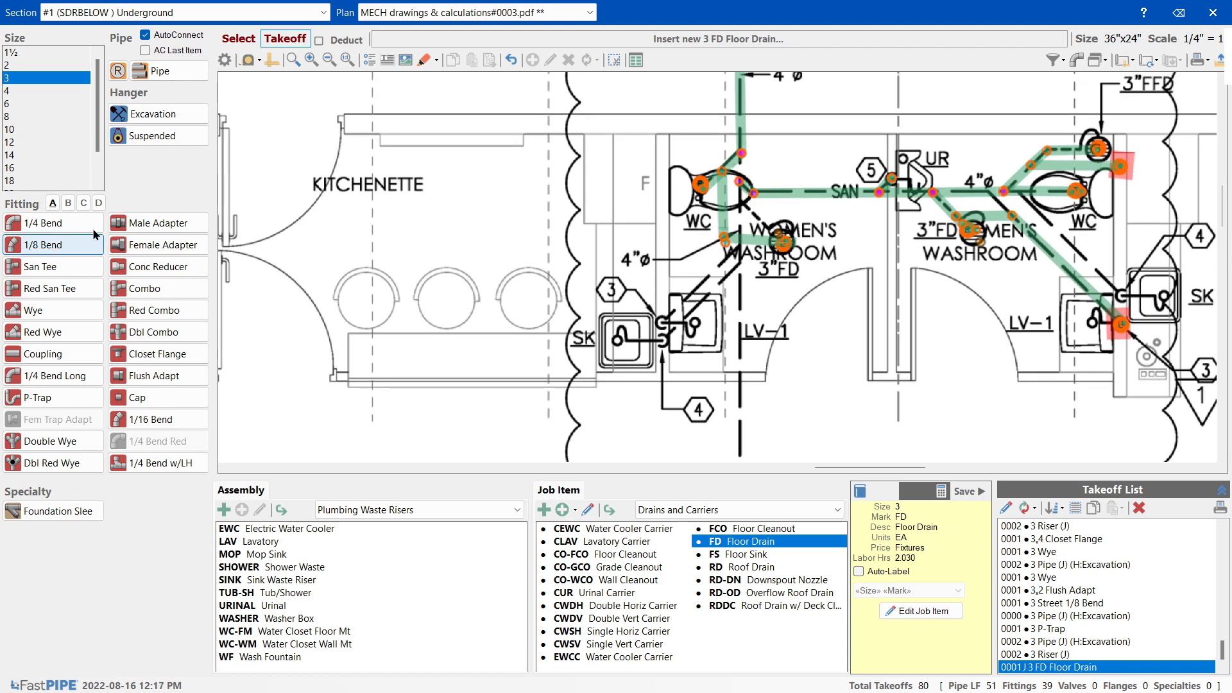
pyautogui.press('Escape')
pyautogui.click(19, 65)
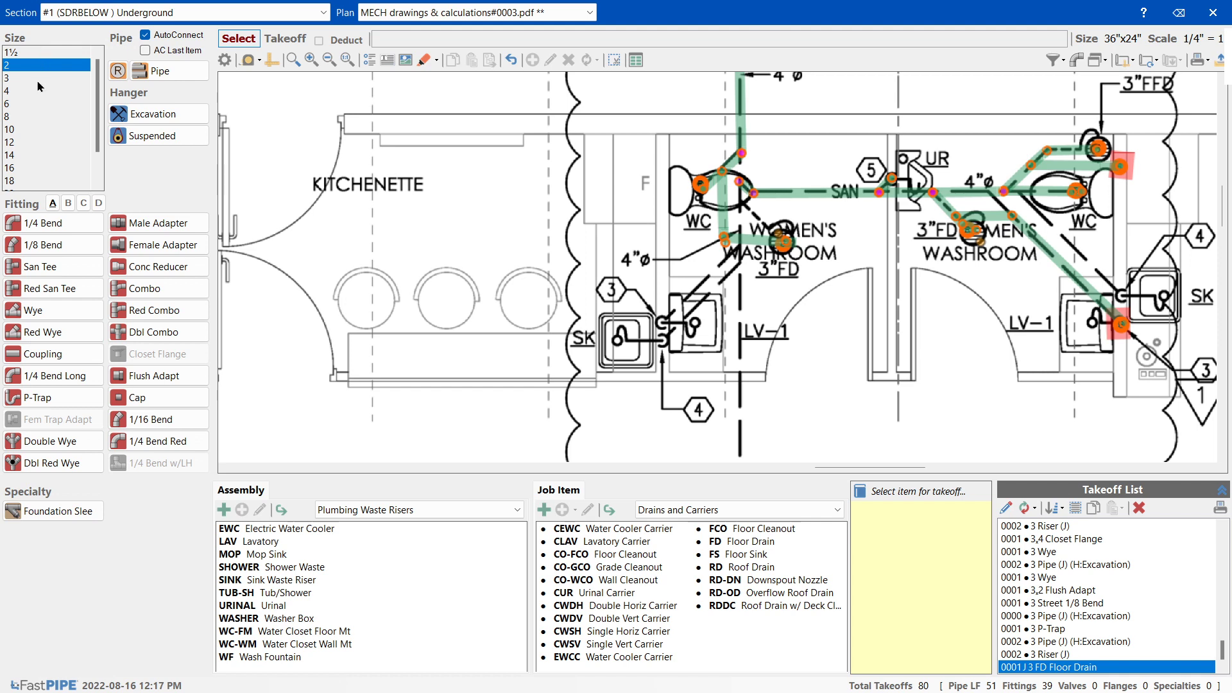
pyautogui.click(168, 71)
pyautogui.click(726, 237)
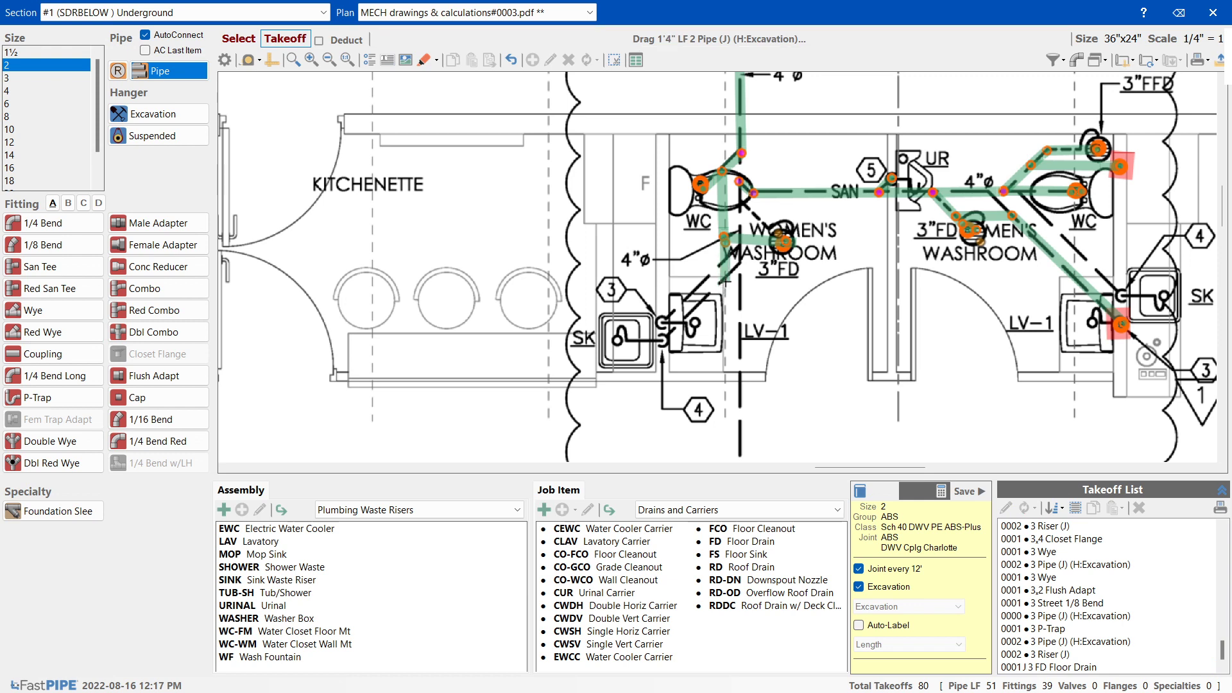
pyautogui.click(725, 283)
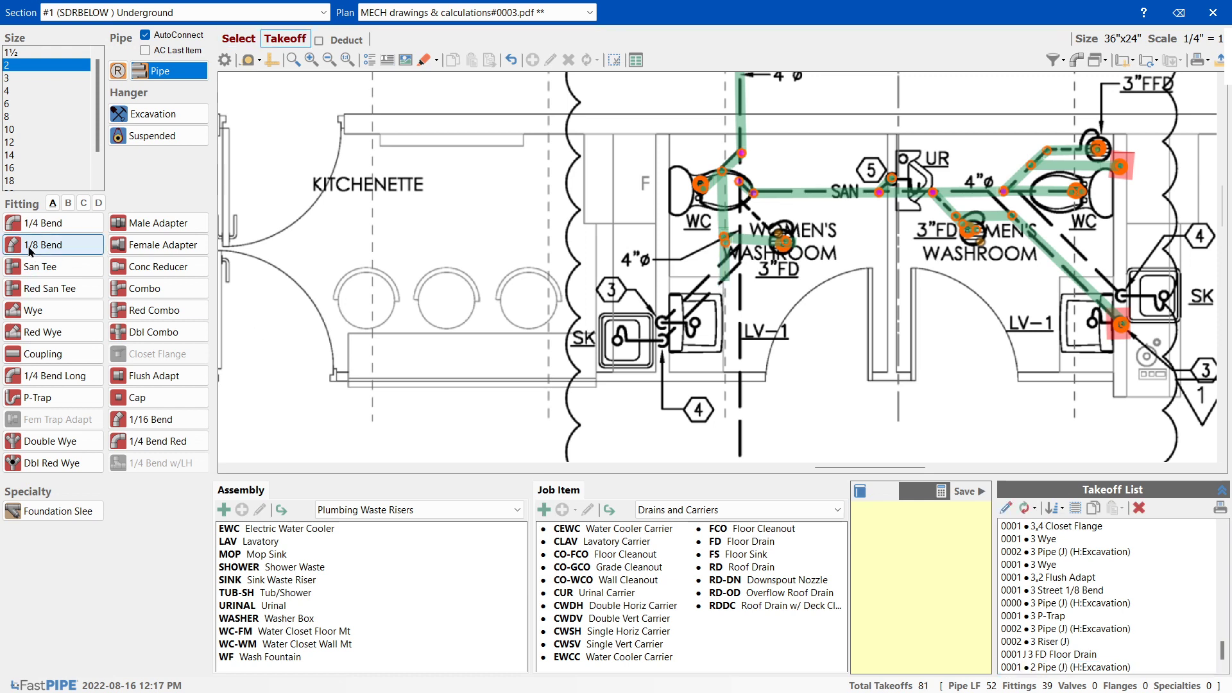
# - Run the 2-inch line to the women's SK and LV-1 connection with a 1/8 Bend and a 1/4 Bend, and highlight its end in red
pyautogui.click(728, 279)
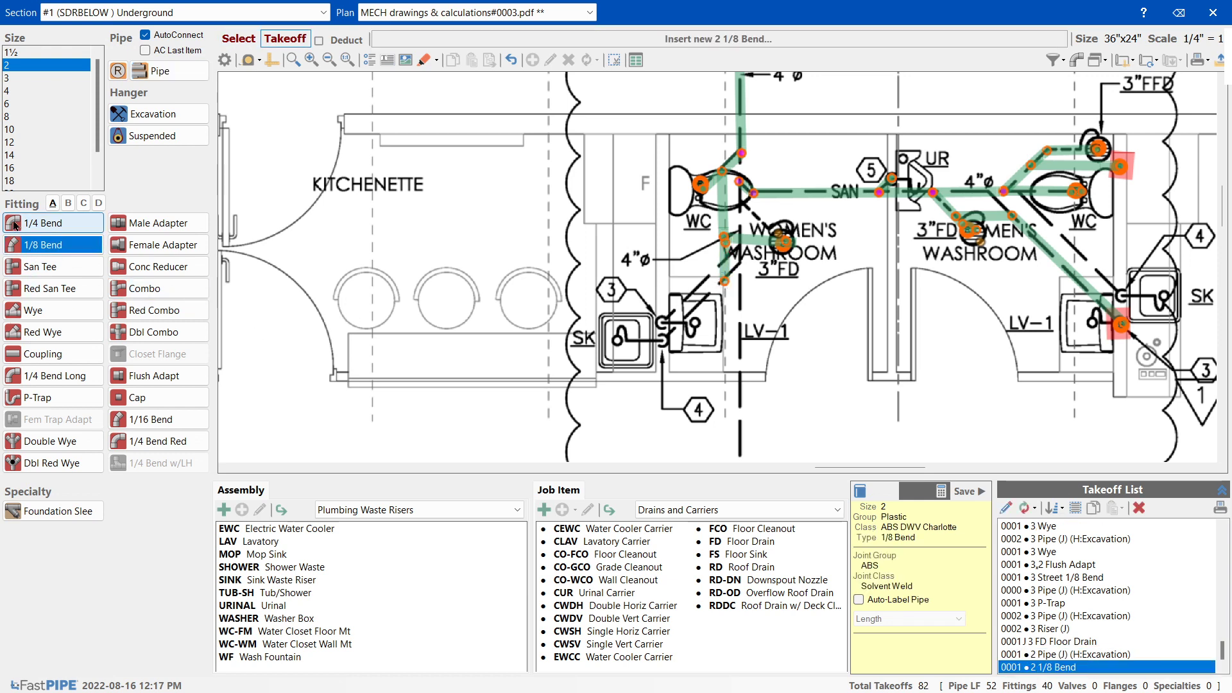
pyautogui.click(661, 343)
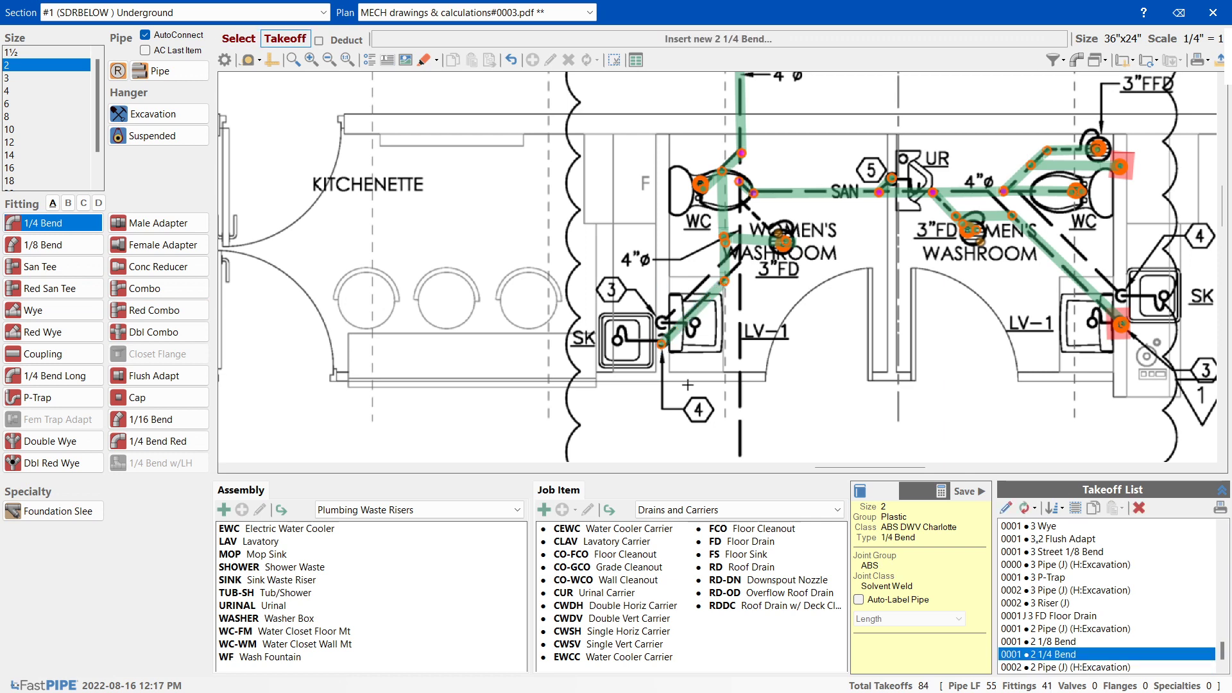
pyautogui.click(423, 60)
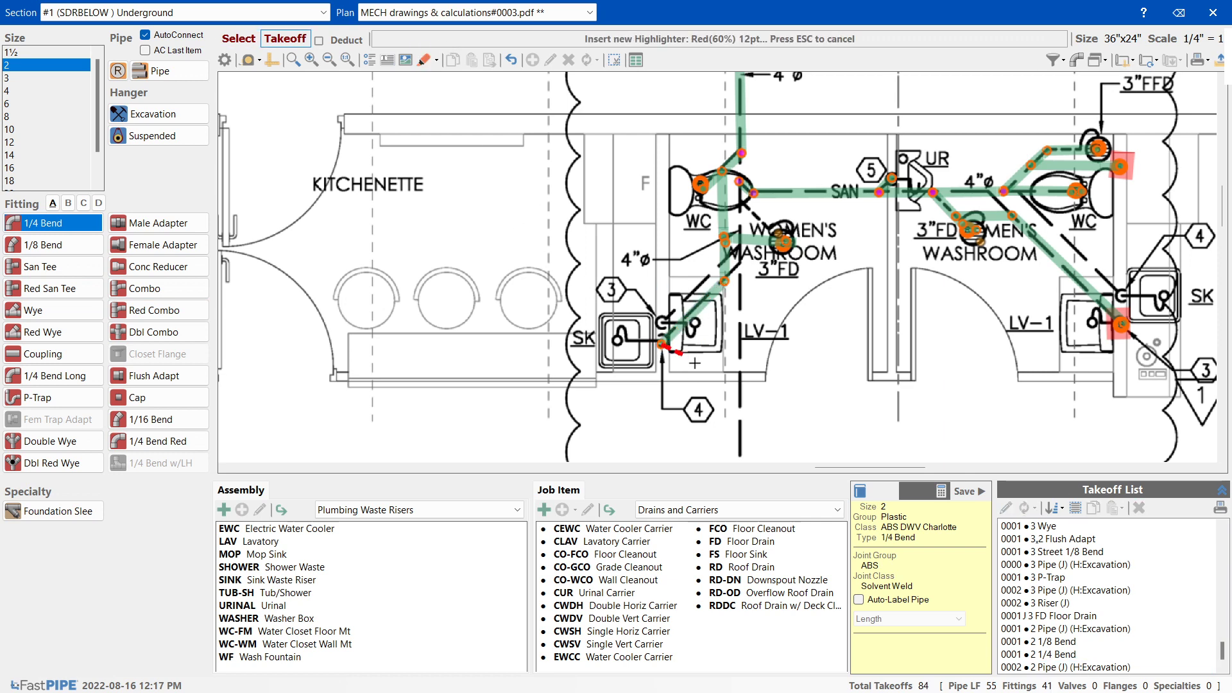
pyautogui.moveTo(658, 333); pyautogui.dragTo(667, 353)
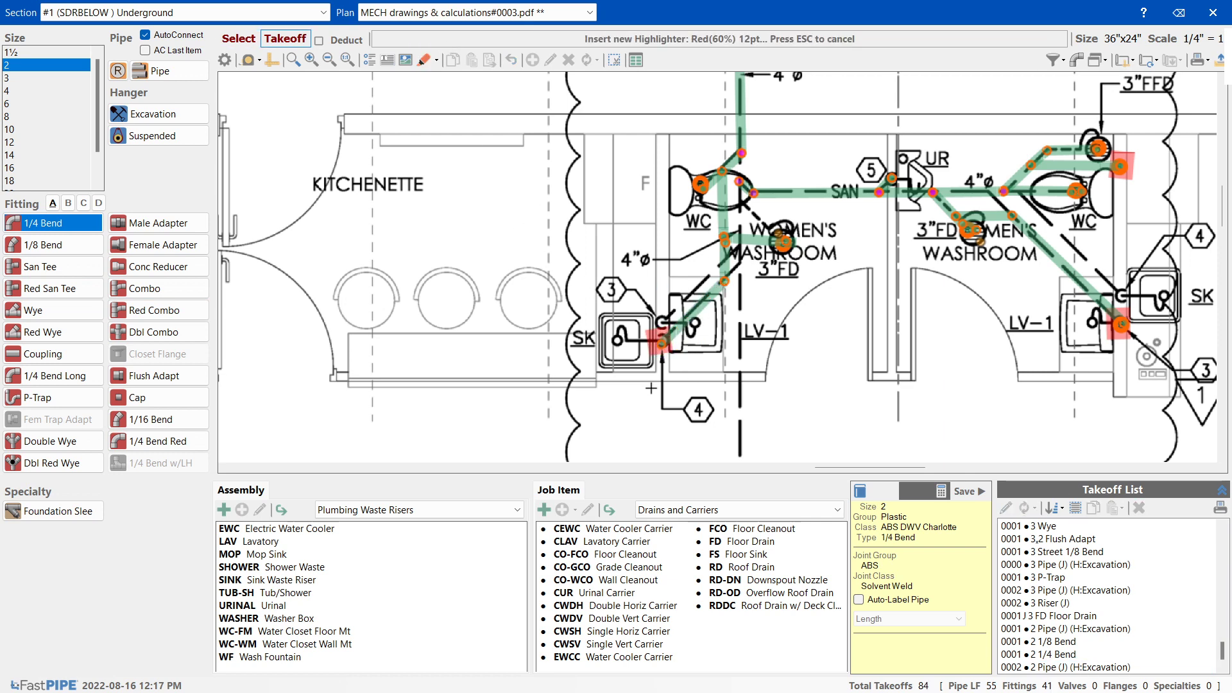
# - Draw a 4-inch excavated pipe about 11 ft long from the women's washroom main Wye down to the LV-1 branch of Women's Washroom 2
pyautogui.scroll(-2, 722, 363)
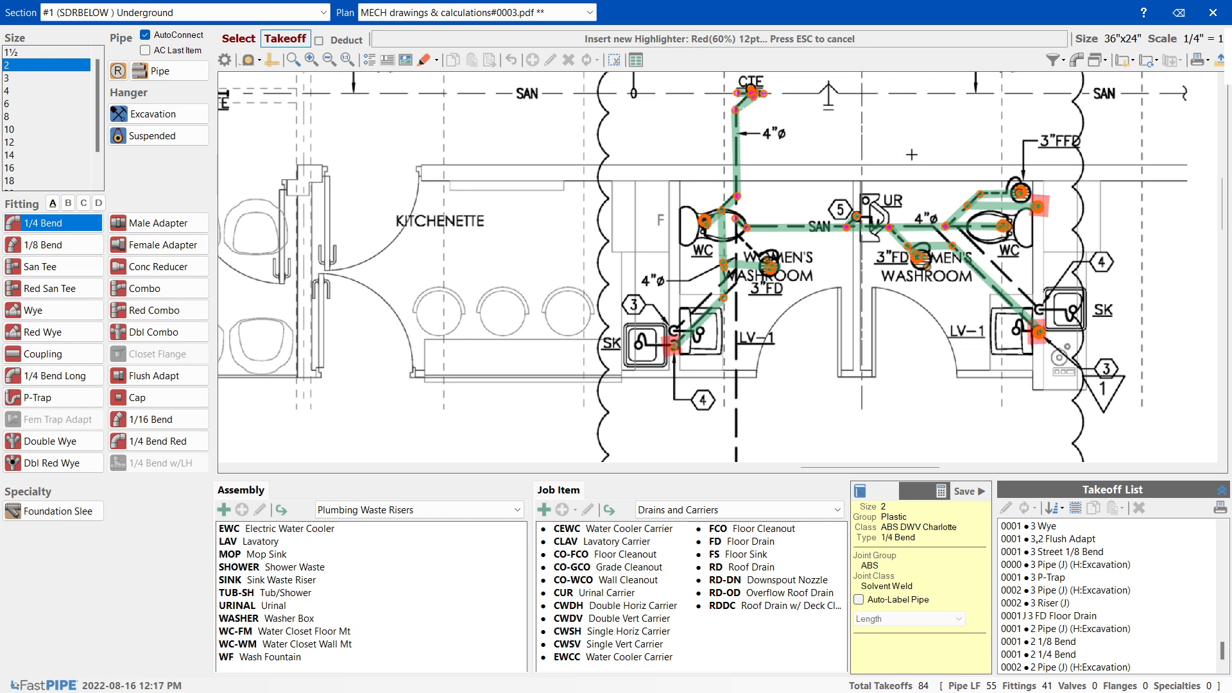
pyautogui.moveTo(1221, 209); pyautogui.dragTo(1221, 247)
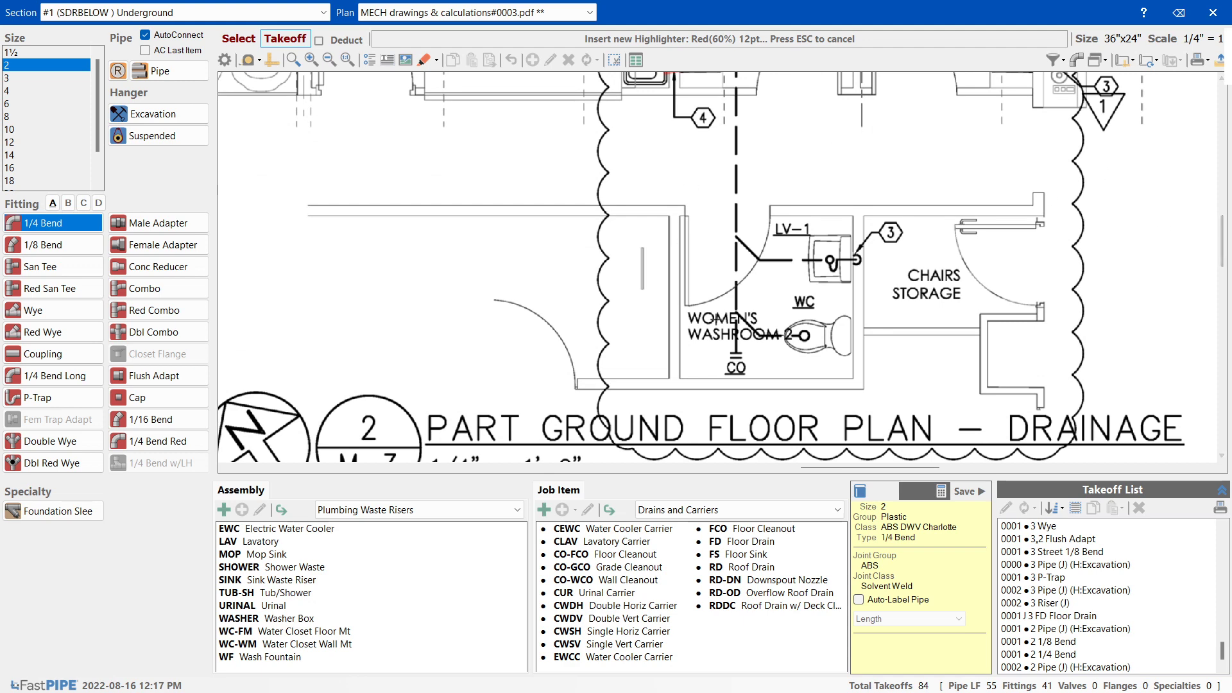
pyautogui.scroll(5, 807, 362)
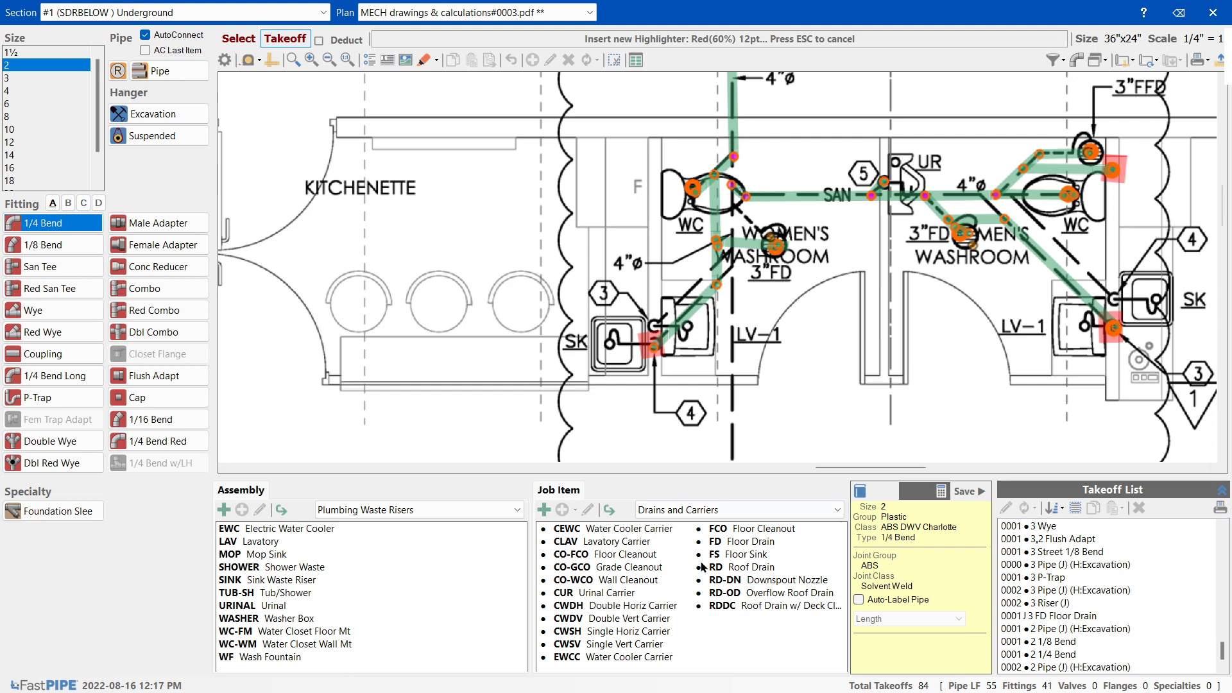
pyautogui.click(24, 91)
pyautogui.click(169, 71)
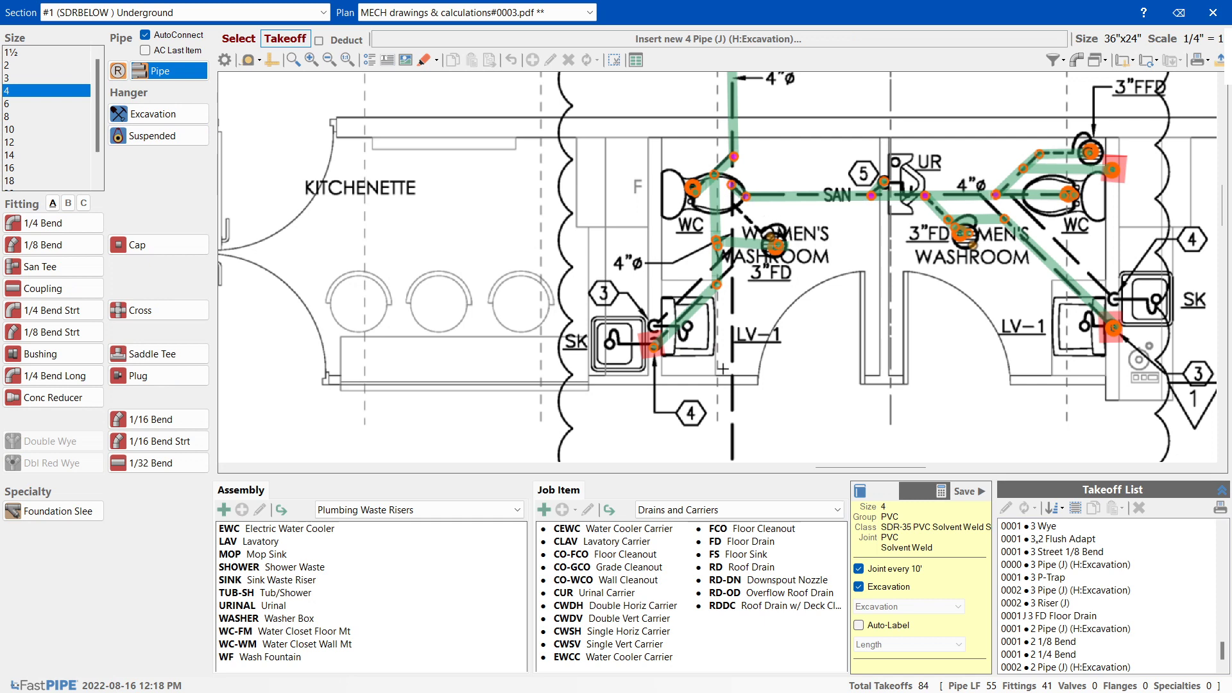
pyautogui.scroll(-5, 750, 225)
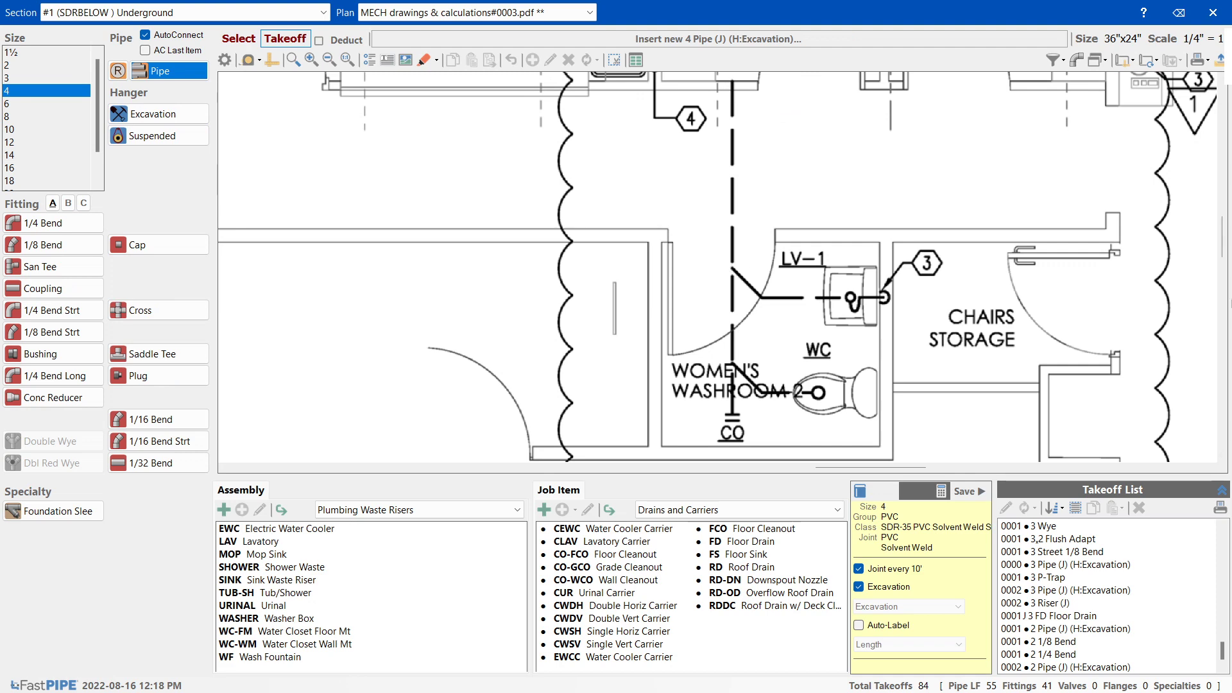
pyautogui.moveTo(1221, 250); pyautogui.dragTo(1222, 217)
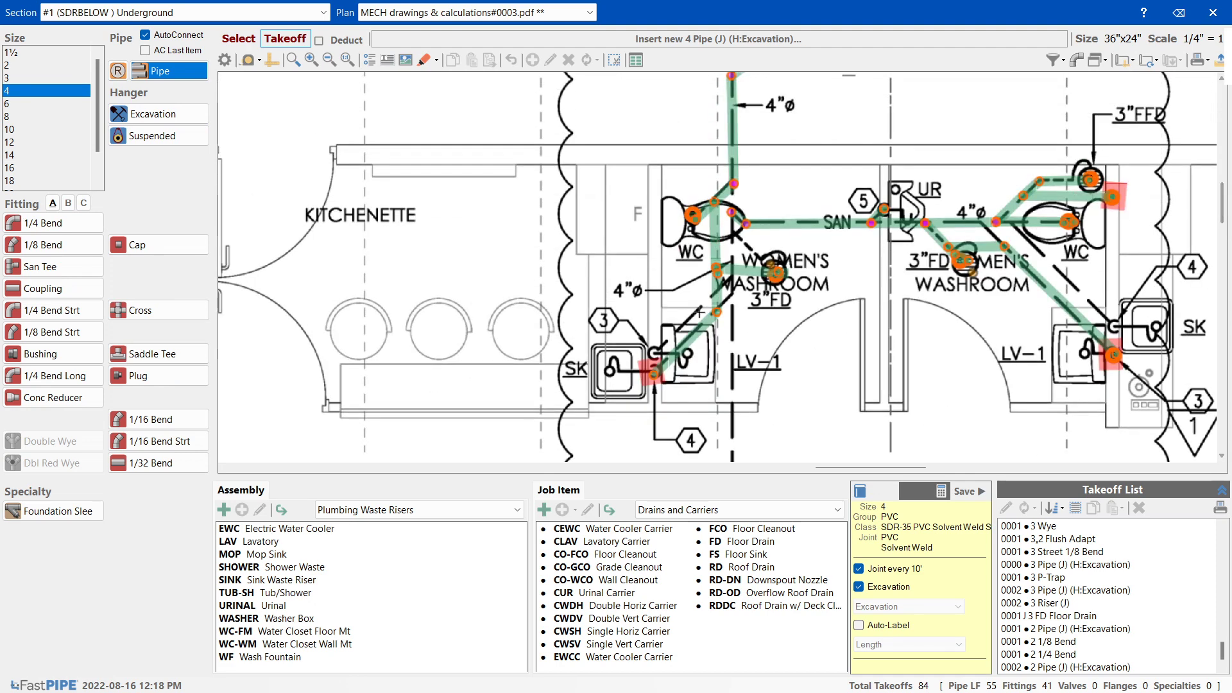
pyautogui.scroll(1, 708, 307)
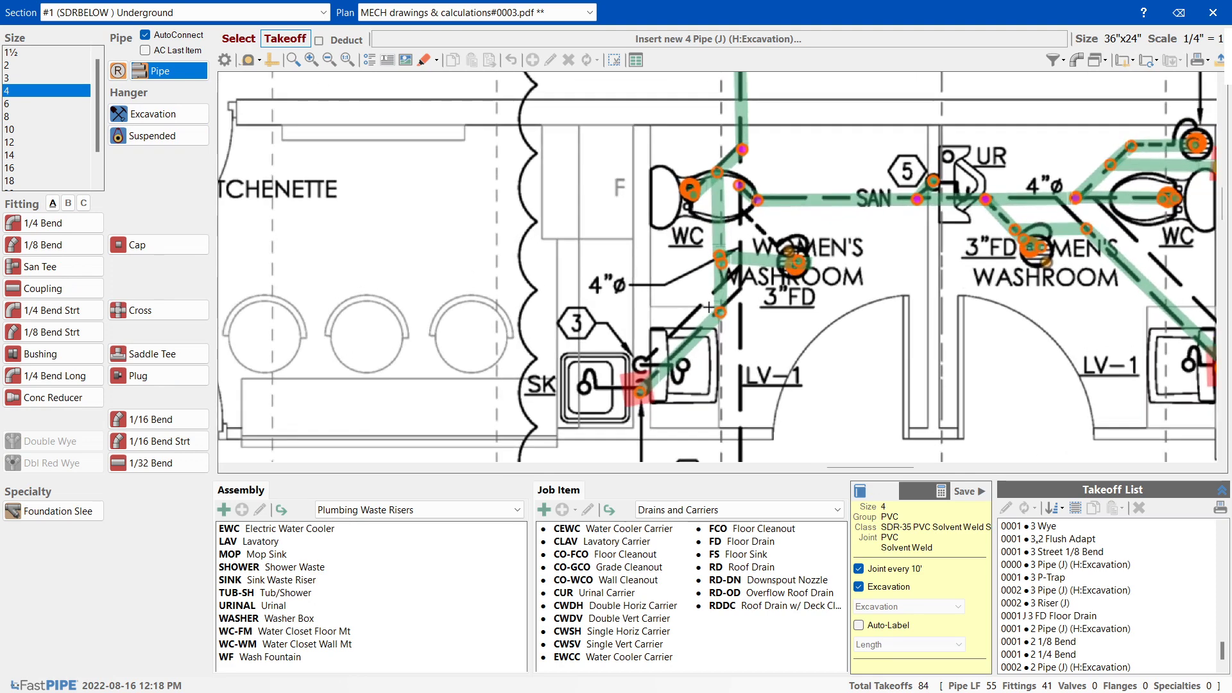
pyautogui.click(742, 187)
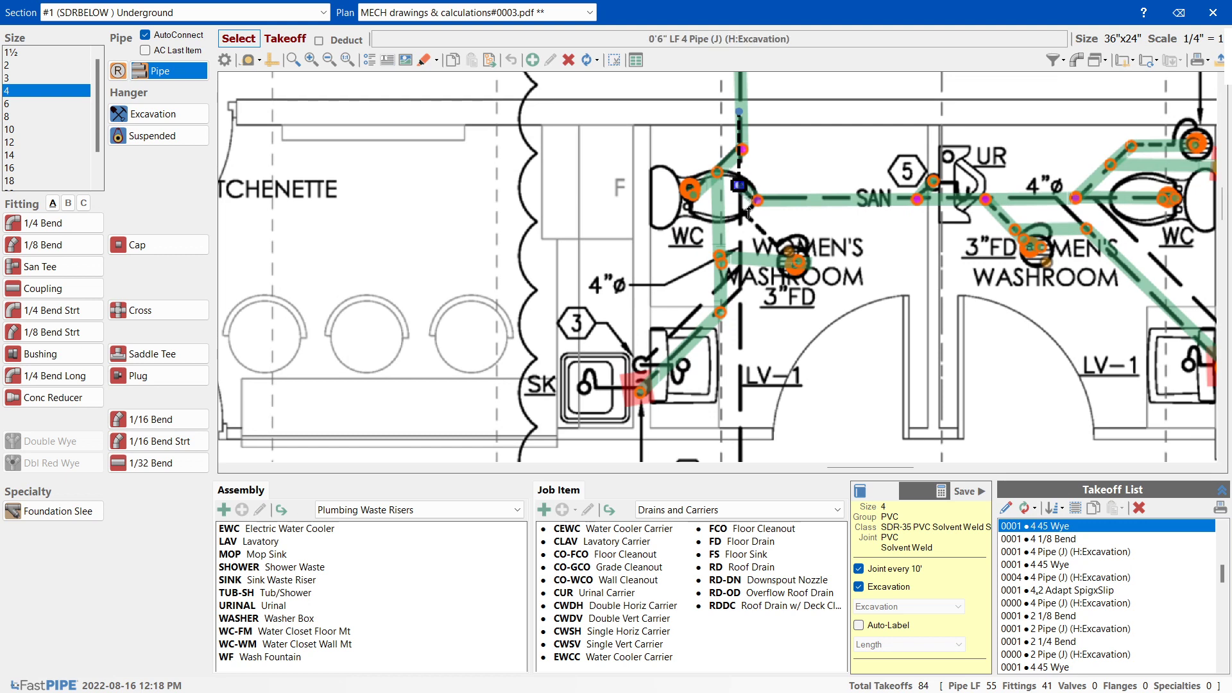
pyautogui.click(776, 213)
pyautogui.click(162, 69)
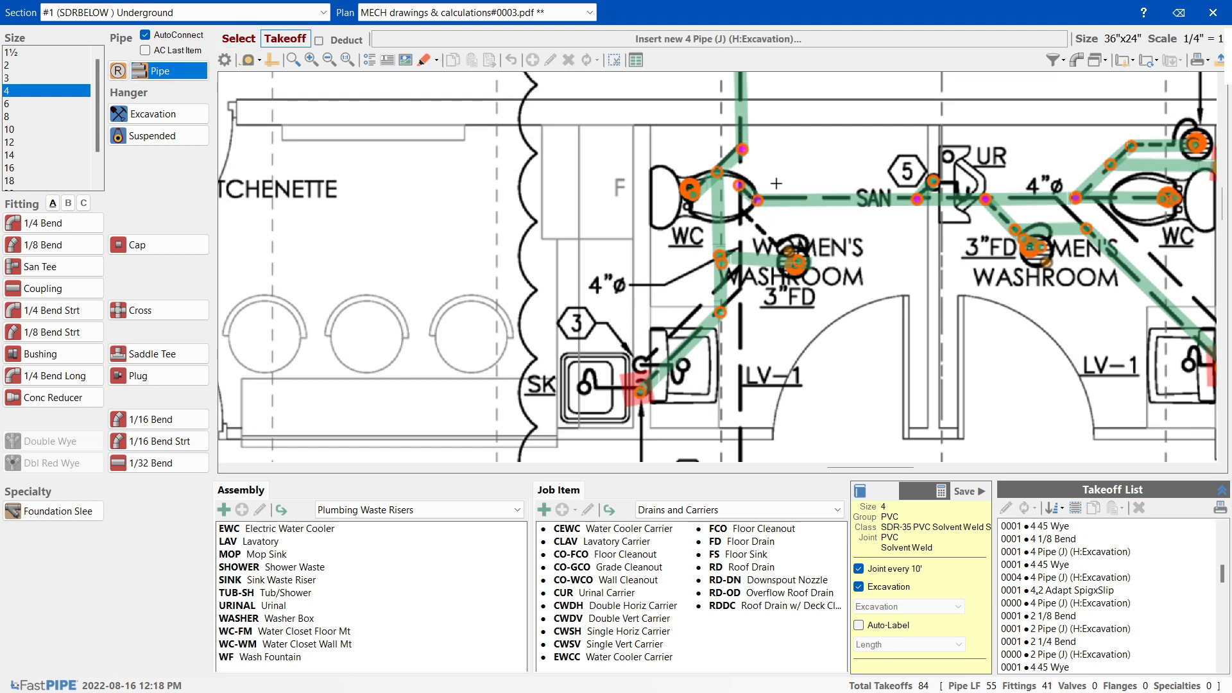
pyautogui.moveTo(741, 184); pyautogui.dragTo(741, 401)
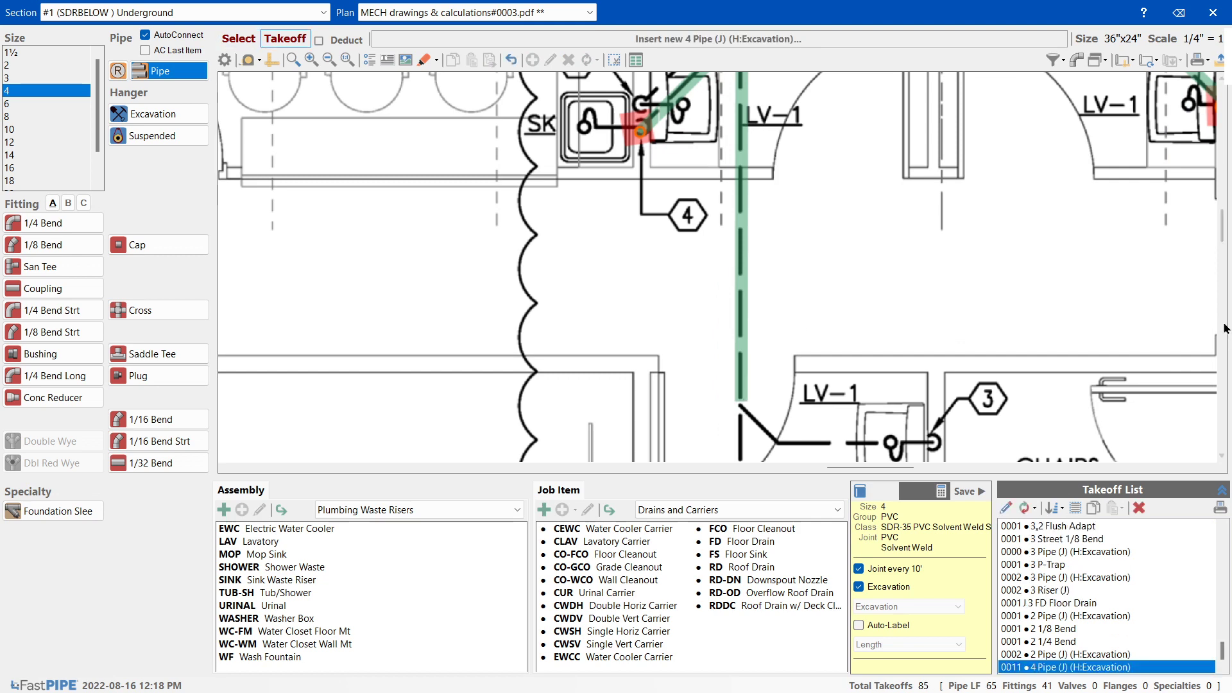
# - Place a 4-inch 45 Wye at the lower end of the new 4-inch main, where the Women's Washroom 2 LV-1 branch starts
pyautogui.moveTo(1221, 245); pyautogui.dragTo(1223, 252)
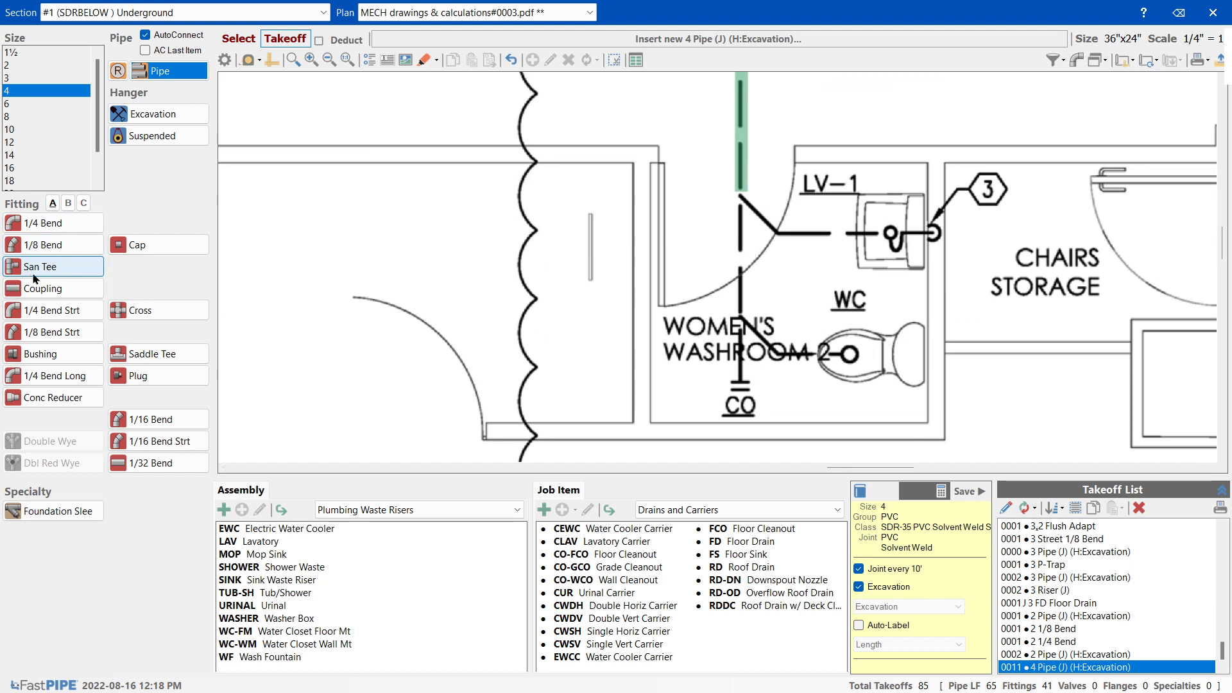
pyautogui.press('Escape')
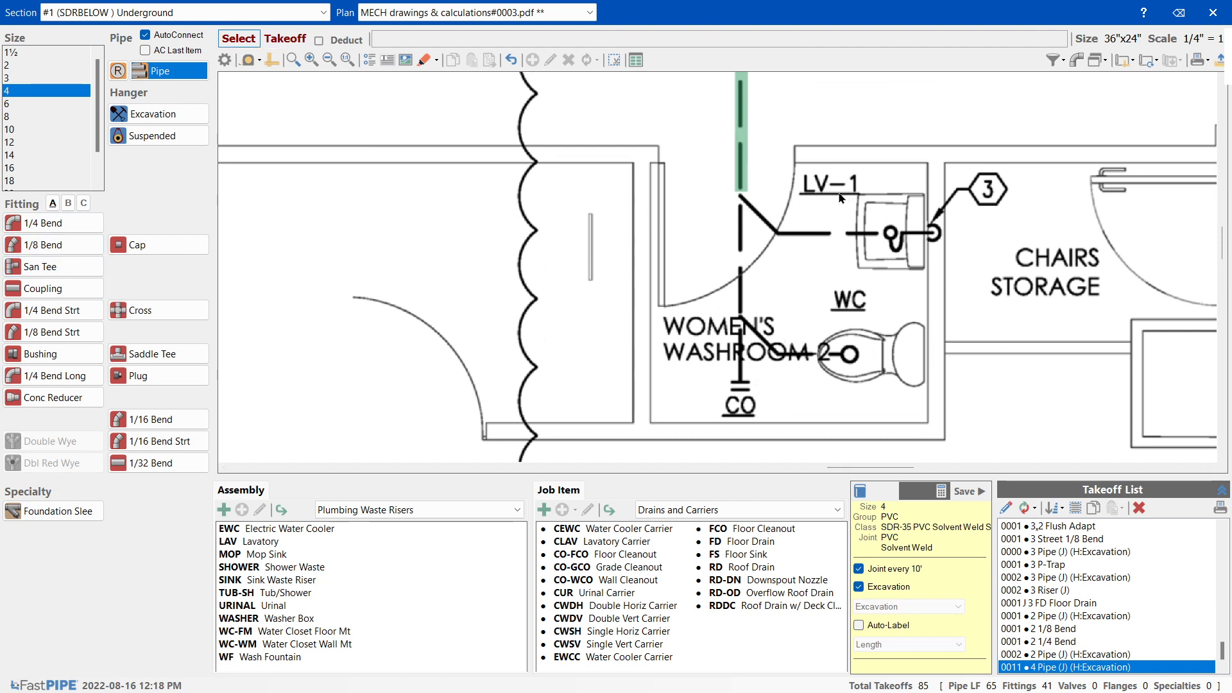
pyautogui.click(68, 202)
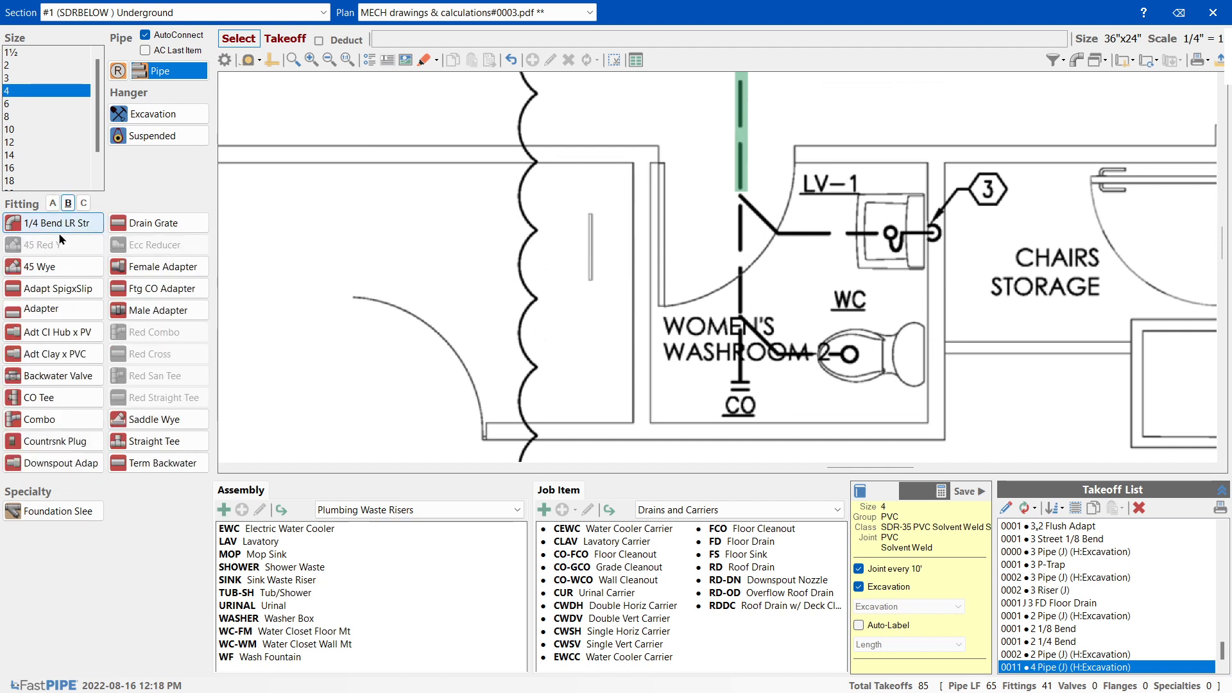
pyautogui.click(45, 290)
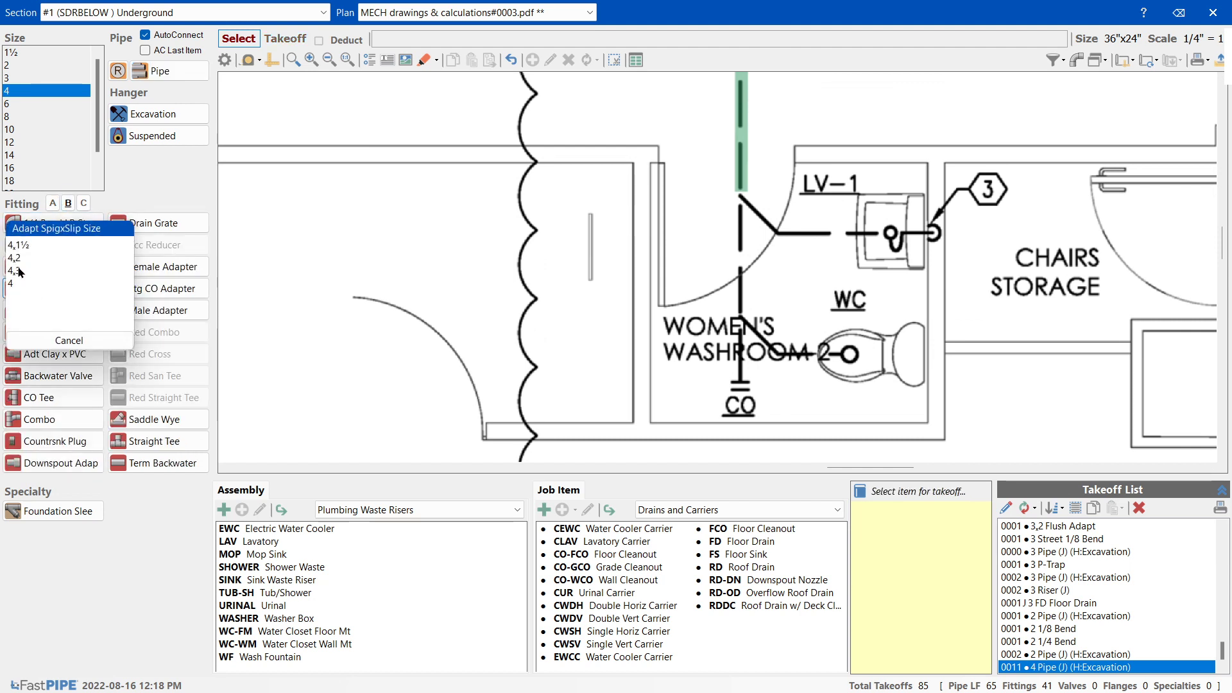
pyautogui.click(20, 273)
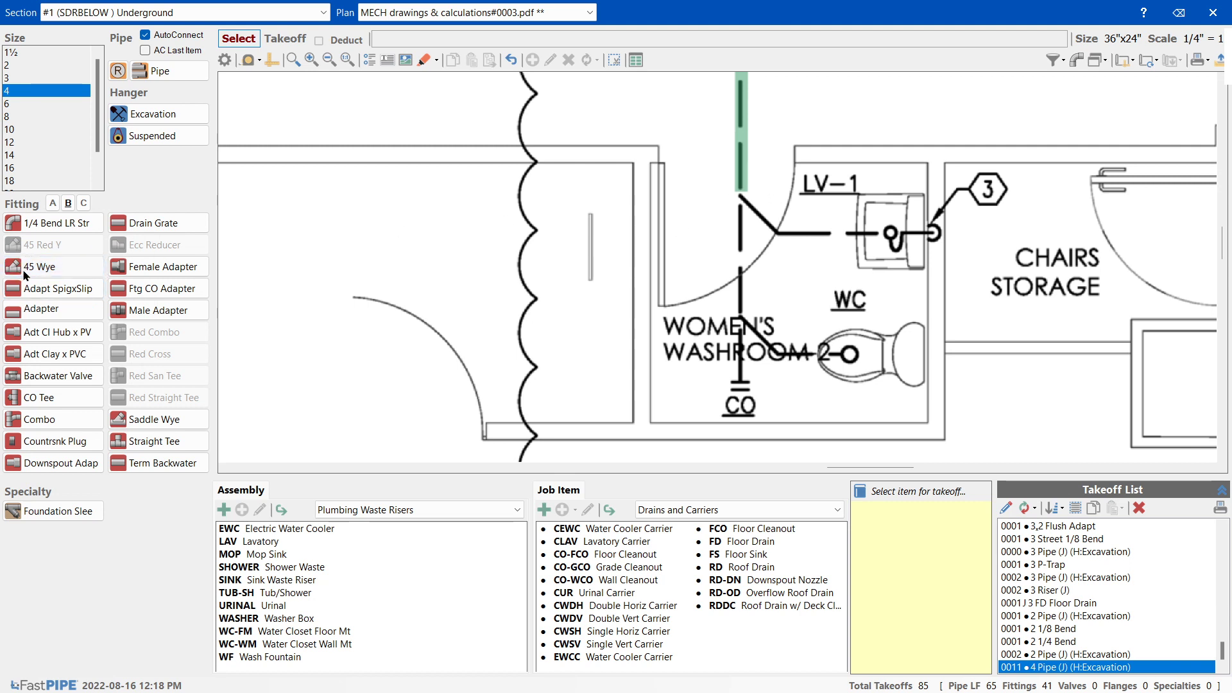
pyautogui.click(24, 271)
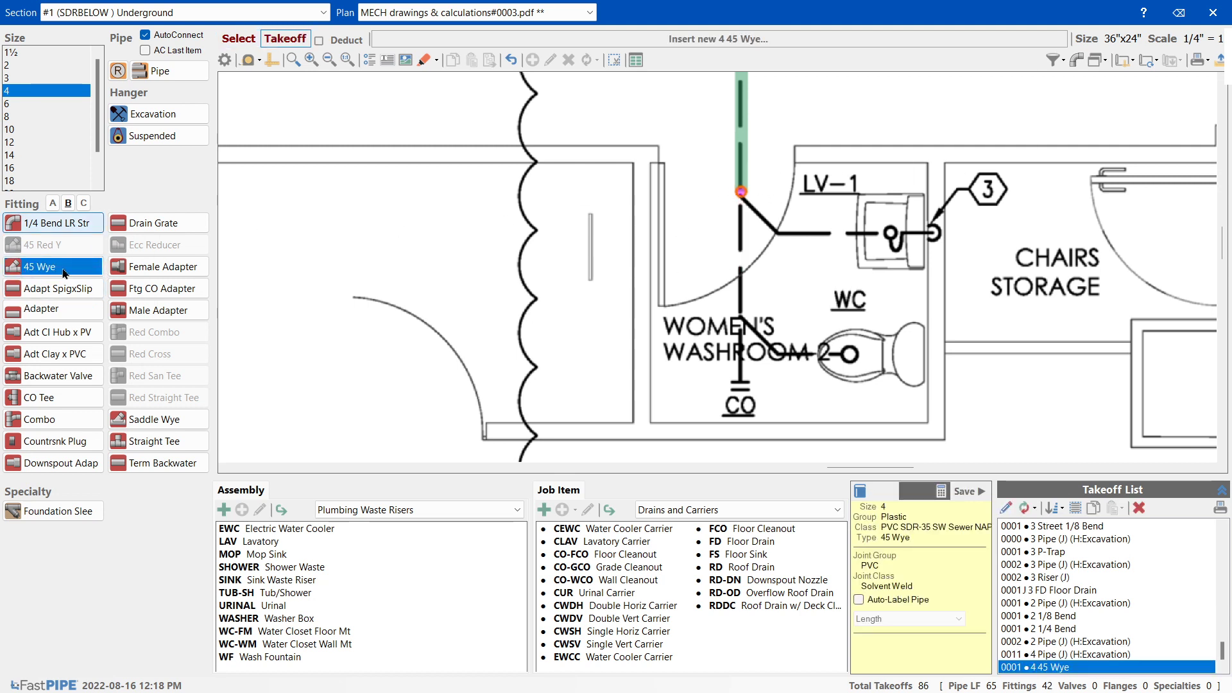
# - Reduce the 4-inch 45 Wye to 2 inches with an Adapt SpigxSlip and place a 2-inch 1/8 Bend on the LV-1 branch
pyautogui.click(51, 288)
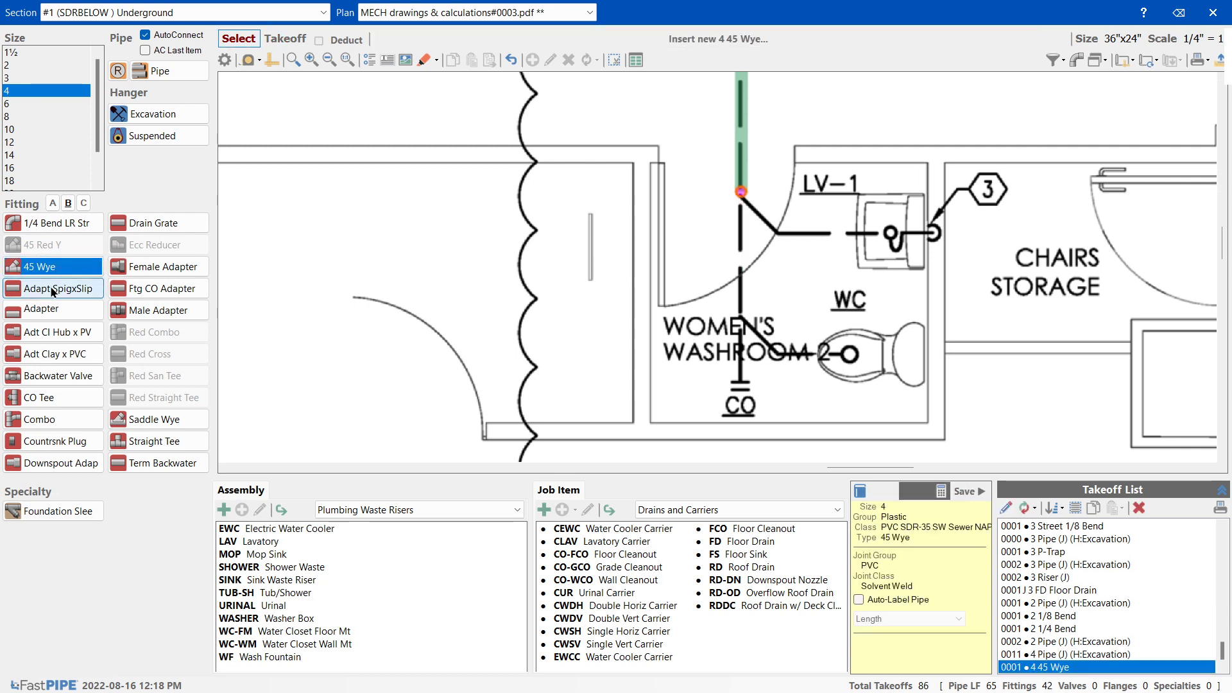
pyautogui.click(743, 191)
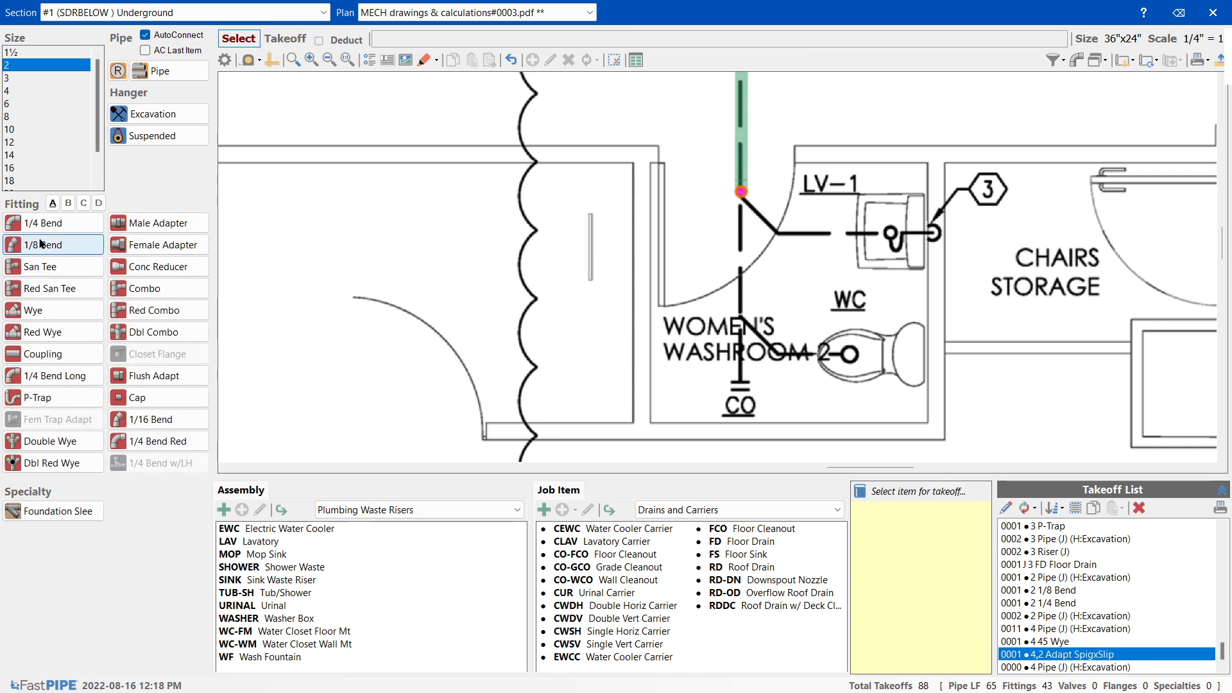
pyautogui.click(41, 244)
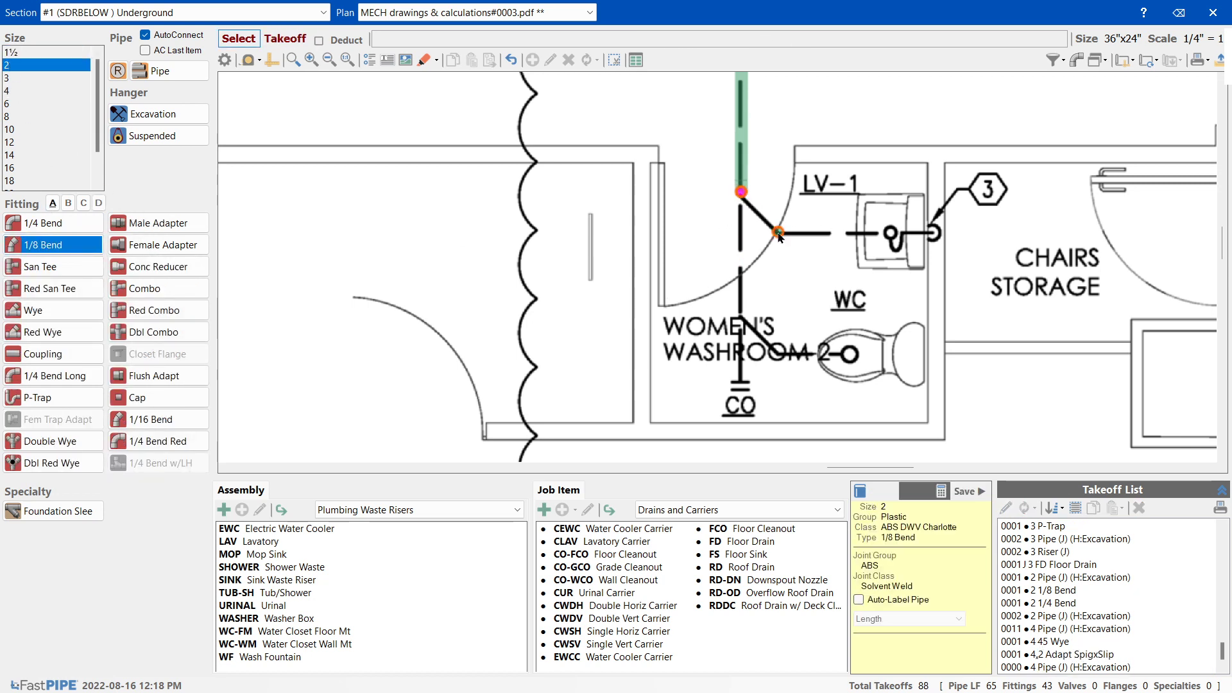
pyautogui.click(778, 231)
# - Run the 2-inch line about 3 ft to LV-1 in Women's Washroom 2, ending in a 1/4 Bend and a 2 ft riser
pyautogui.click(39, 225)
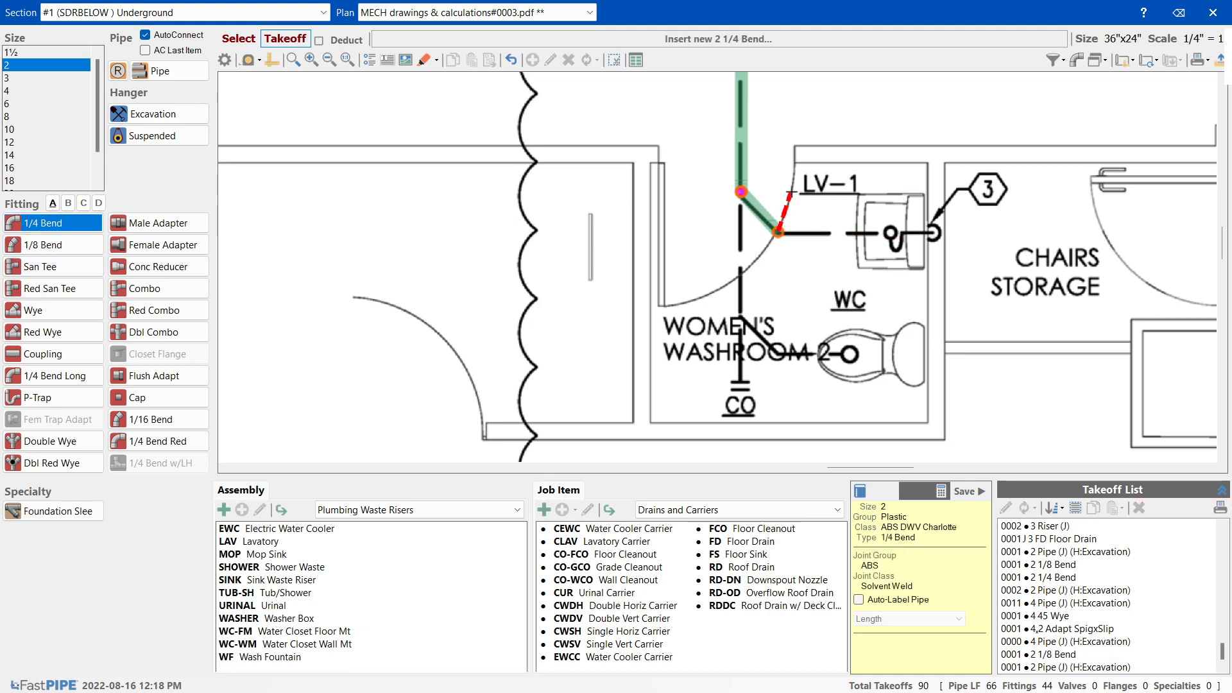
pyautogui.click(933, 232)
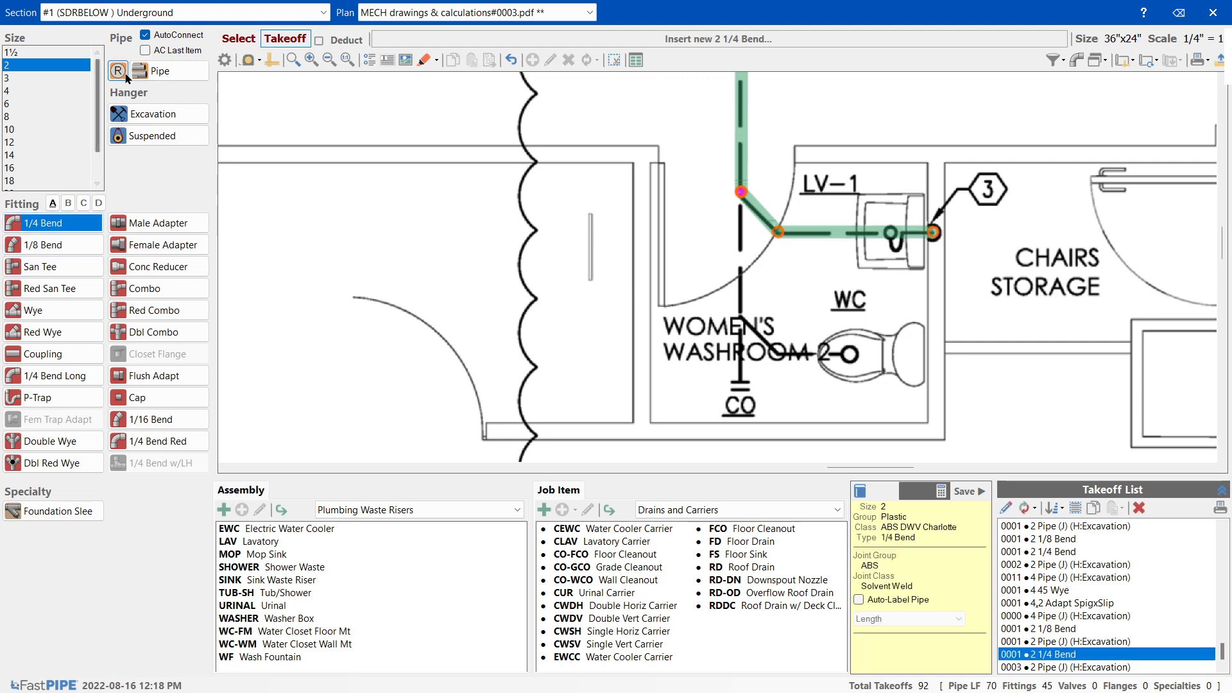
pyautogui.click(118, 72)
pyautogui.click(125, 91)
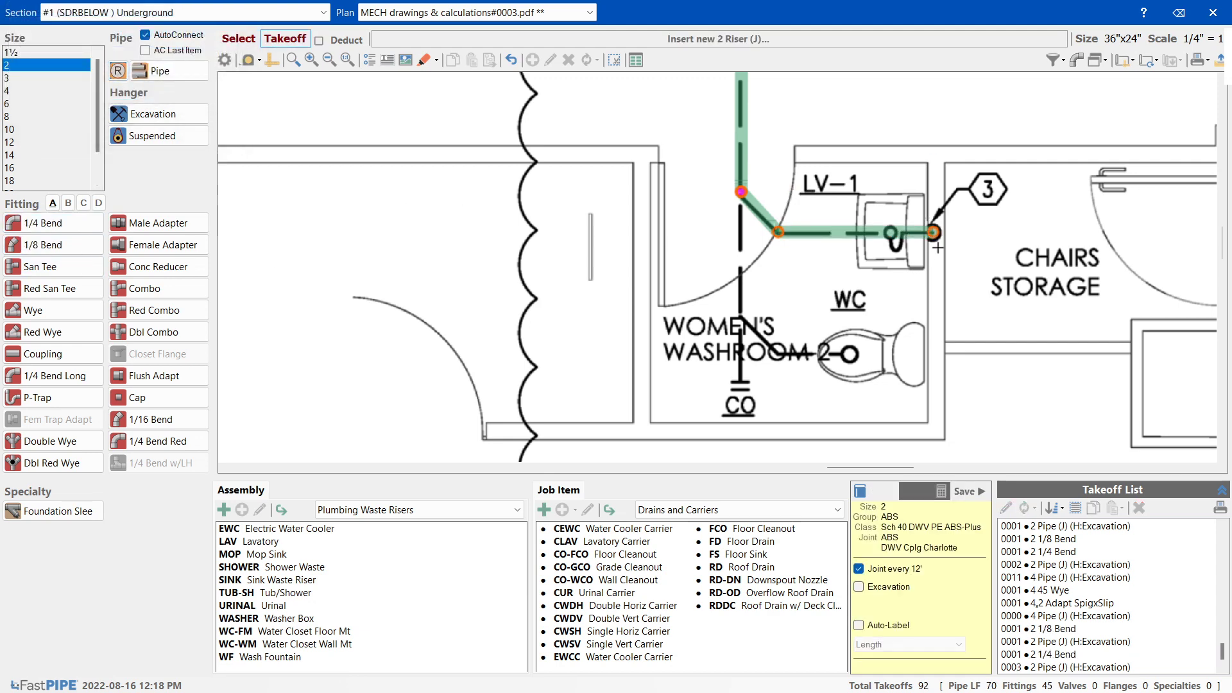
pyautogui.click(934, 232)
# - Try to mark the CO cleanout of Women's Washroom 2 with the red highlighter
pyautogui.scroll(-1, 936, 239)
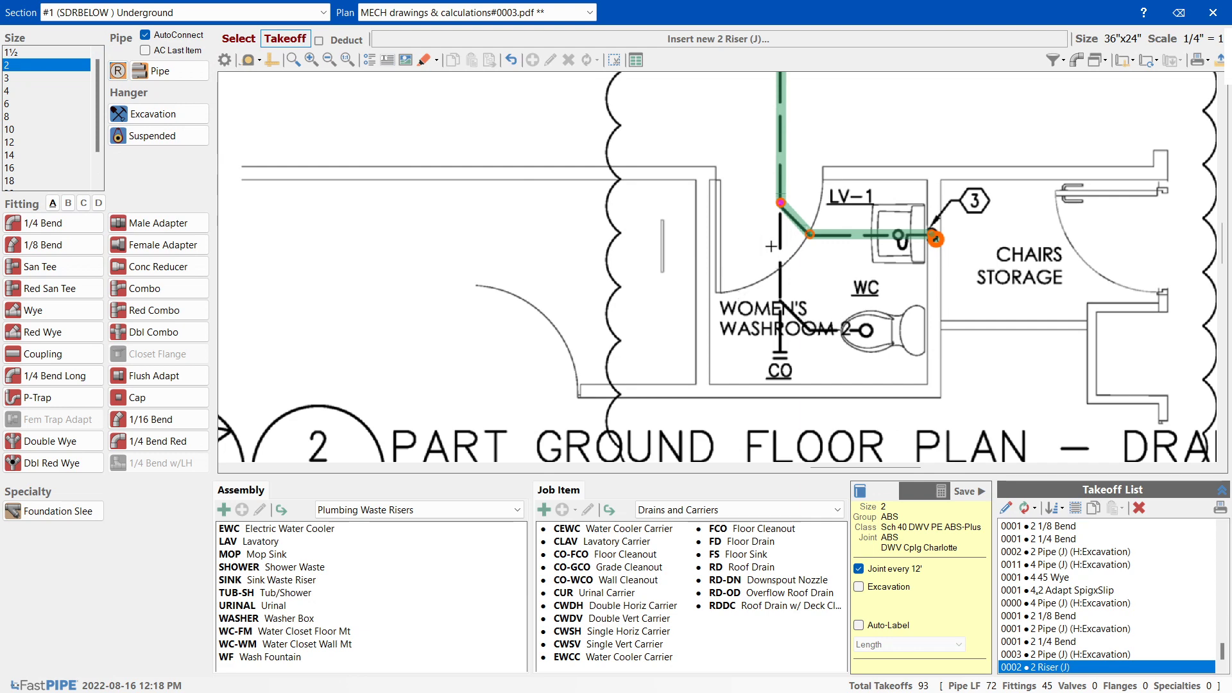
pyautogui.scroll(1, 770, 247)
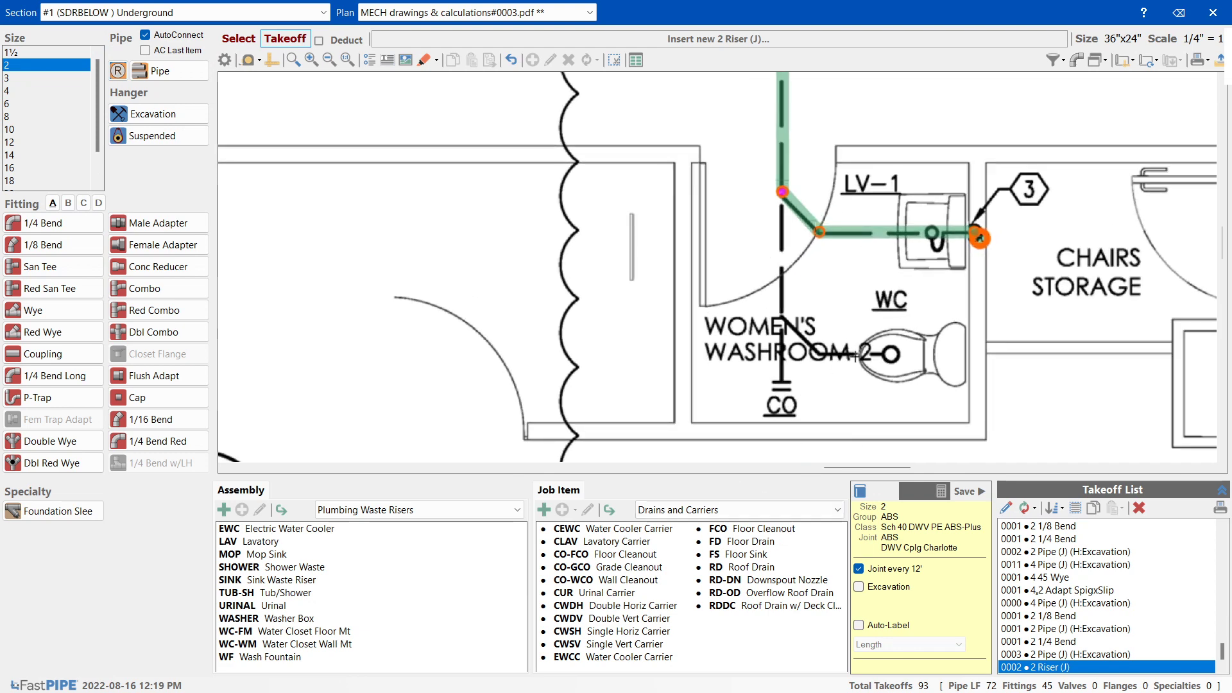
pyautogui.scroll(-1, 794, 202)
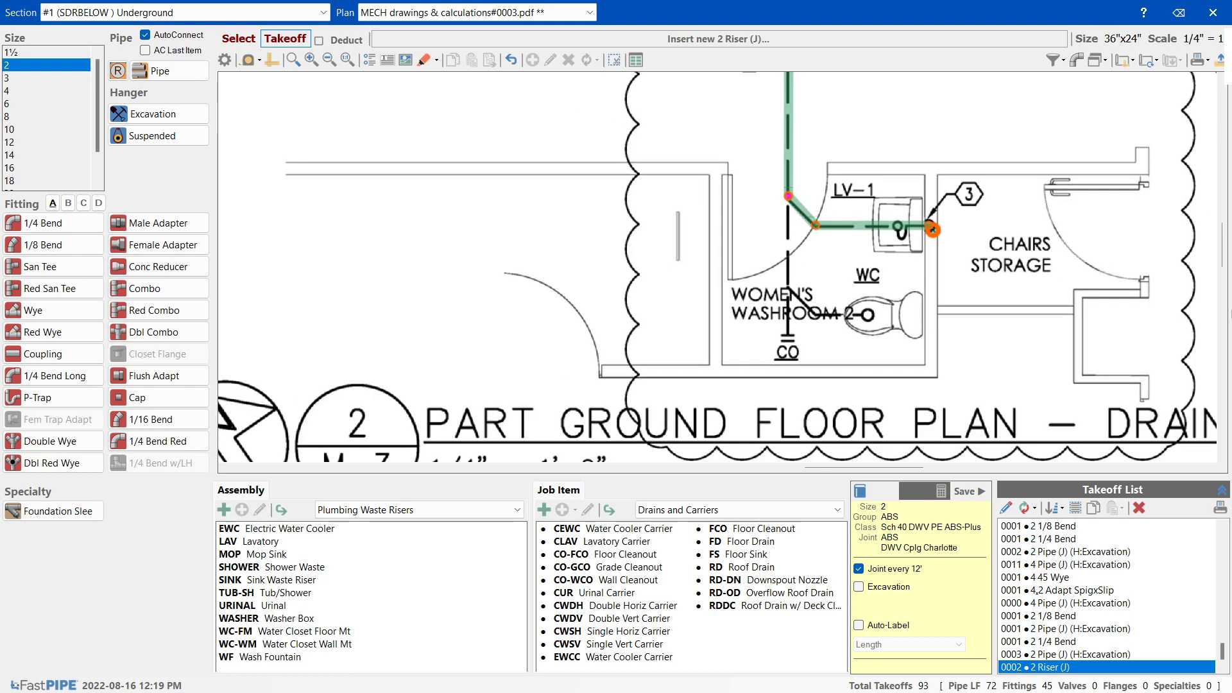
pyautogui.scroll(1, 823, 215)
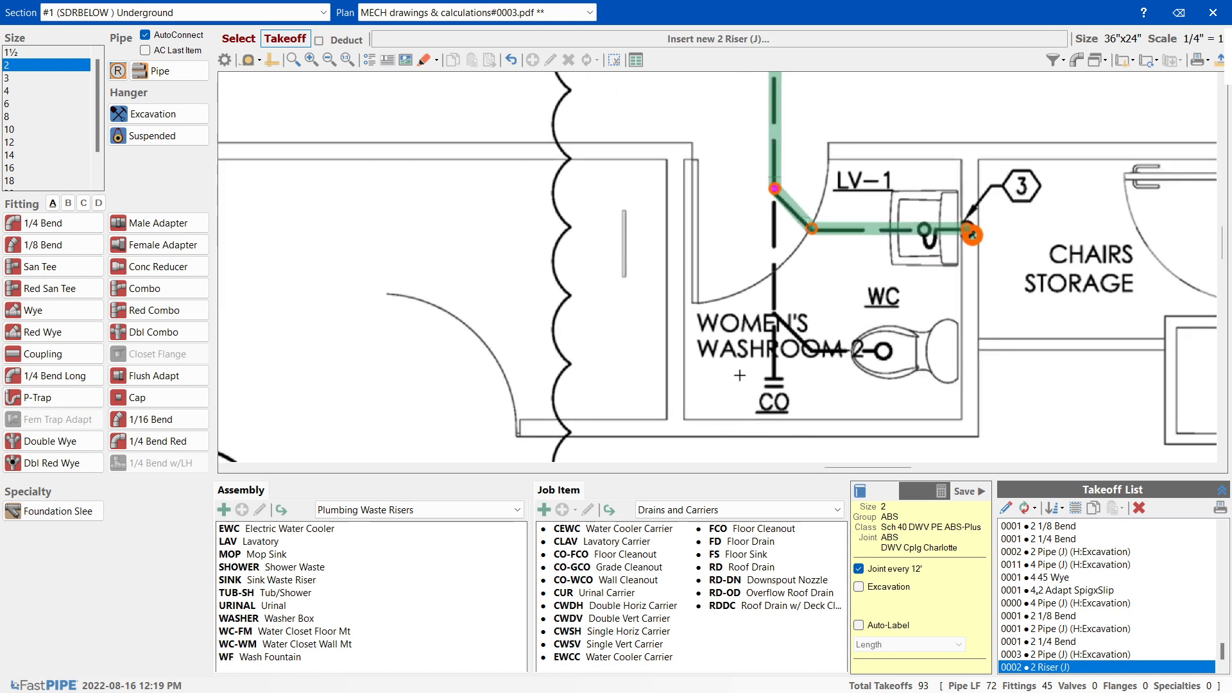
pyautogui.click(423, 60)
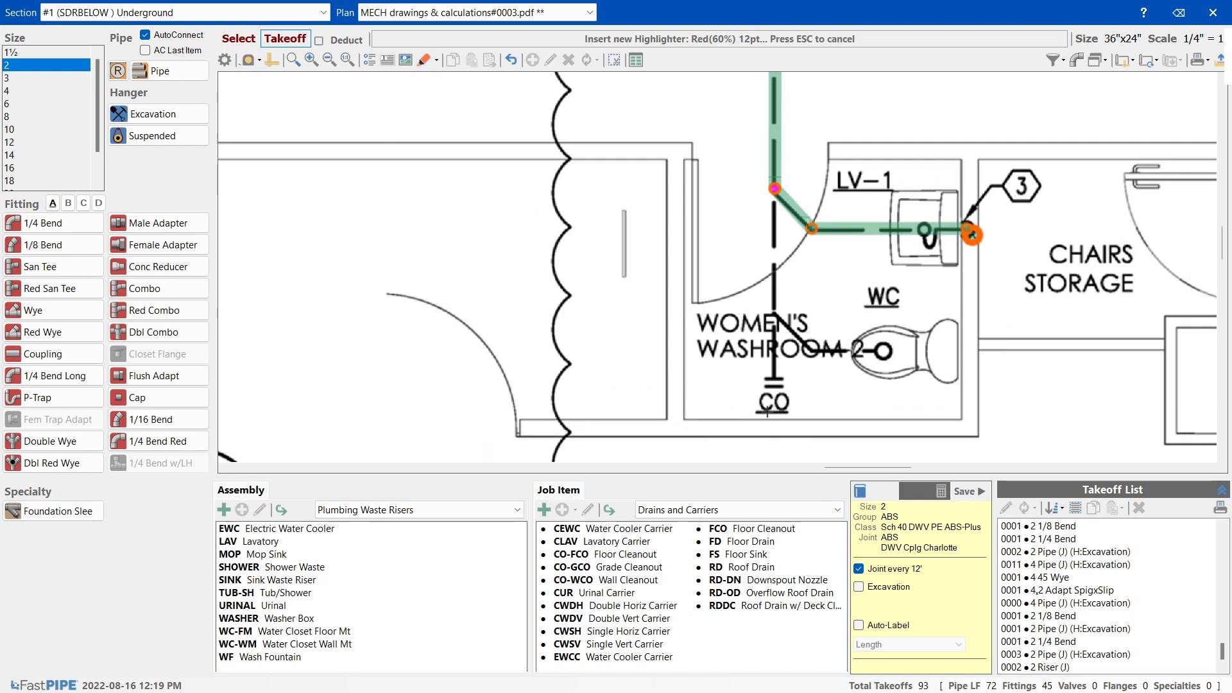
pyautogui.moveTo(772, 409)
pyautogui.mouseDown()
pyautogui.moveTo(784, 414)
pyautogui.moveTo(774, 409)
pyautogui.mouseUp()
pyautogui.moveTo(769, 354)
pyautogui.mouseDown()
pyautogui.moveTo(748, 412)
pyautogui.moveTo(757, 394)
pyautogui.moveTo(1004, 393)
pyautogui.moveTo(1006, 321)
pyautogui.moveTo(650, 199)
pyautogui.moveTo(694, 210)
pyautogui.mouseUp()
pyautogui.moveTo(809, 218); pyautogui.dragTo(846, 217)
pyautogui.press('Escape')
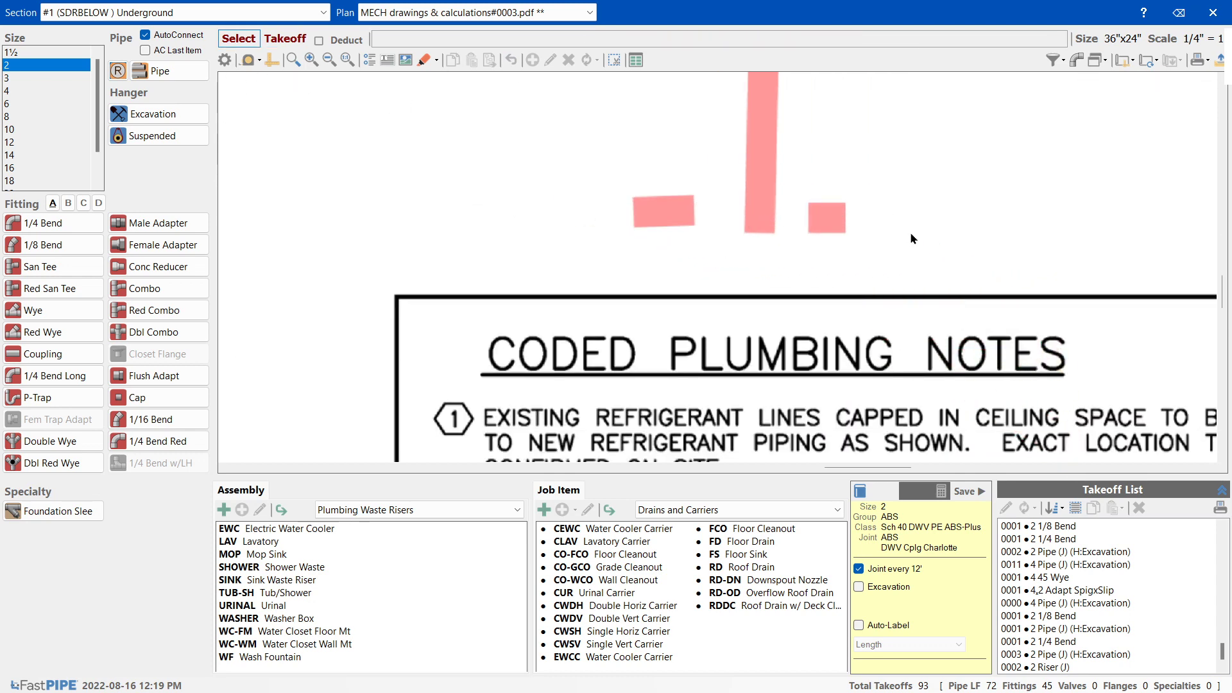
# - Delete all the red highlighter strokes at the CO cleanout and in the blank area above the Coded Plumbing Notes
pyautogui.moveTo(1226, 298); pyautogui.dragTo(1226, 254)
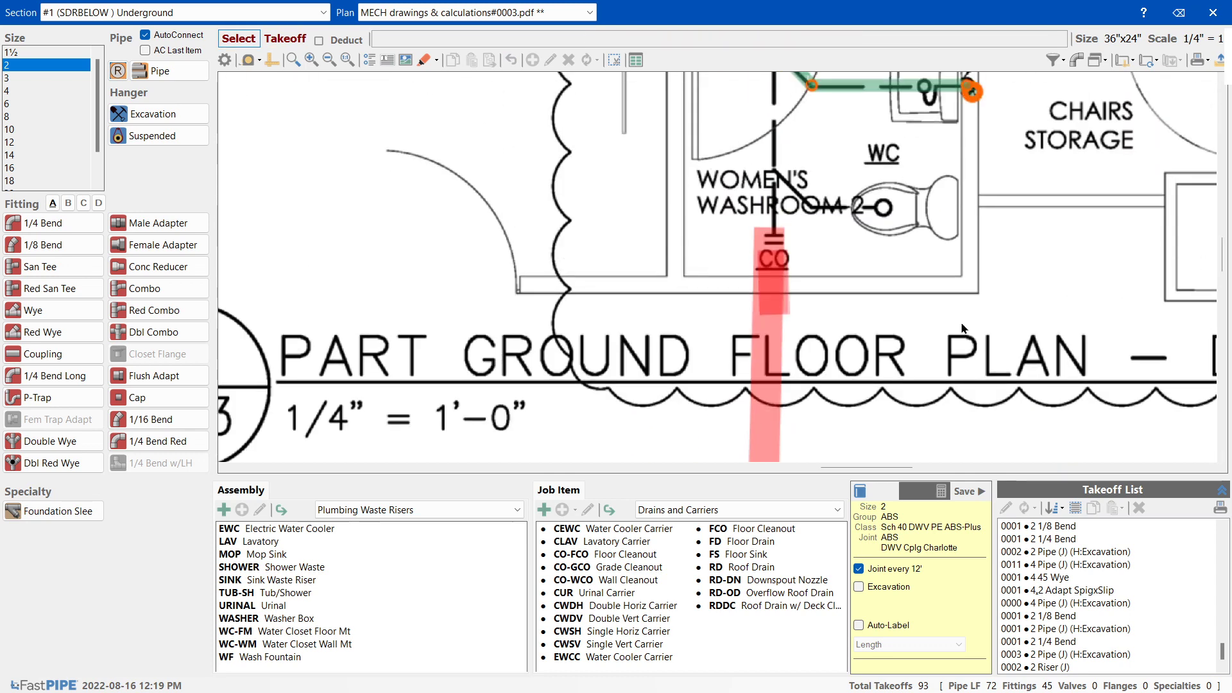
pyautogui.scroll(-3, 963, 329)
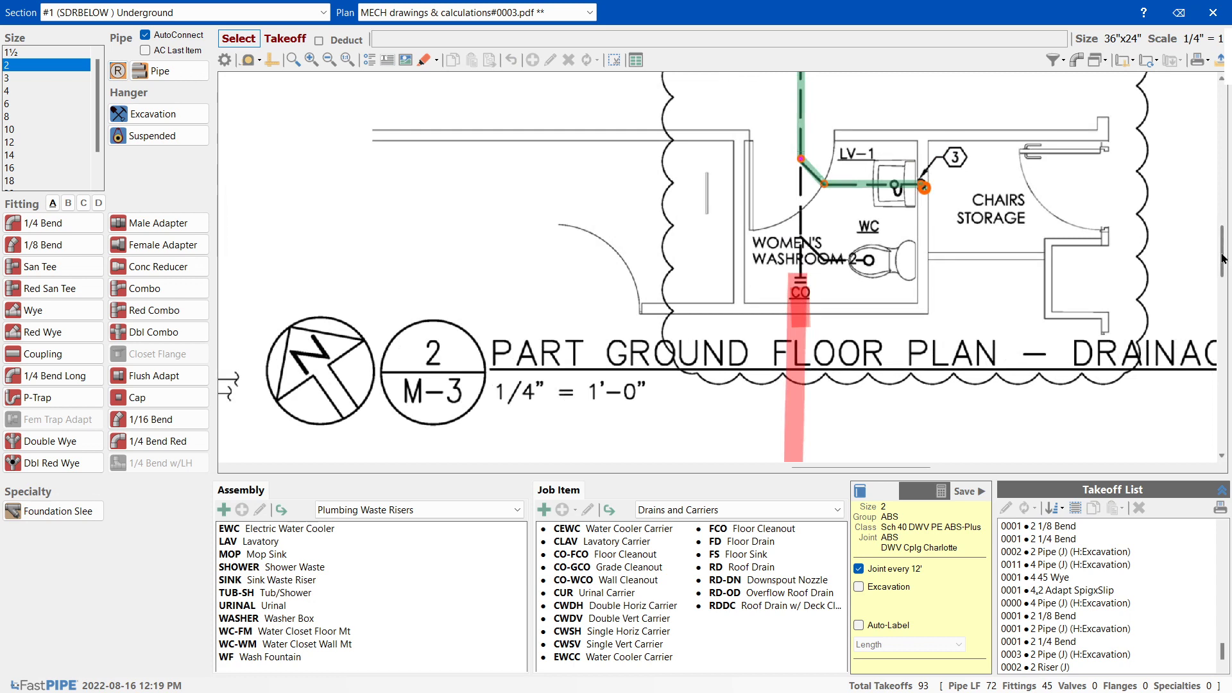
pyautogui.moveTo(1223, 259); pyautogui.dragTo(1223, 285)
pyautogui.click(718, 359)
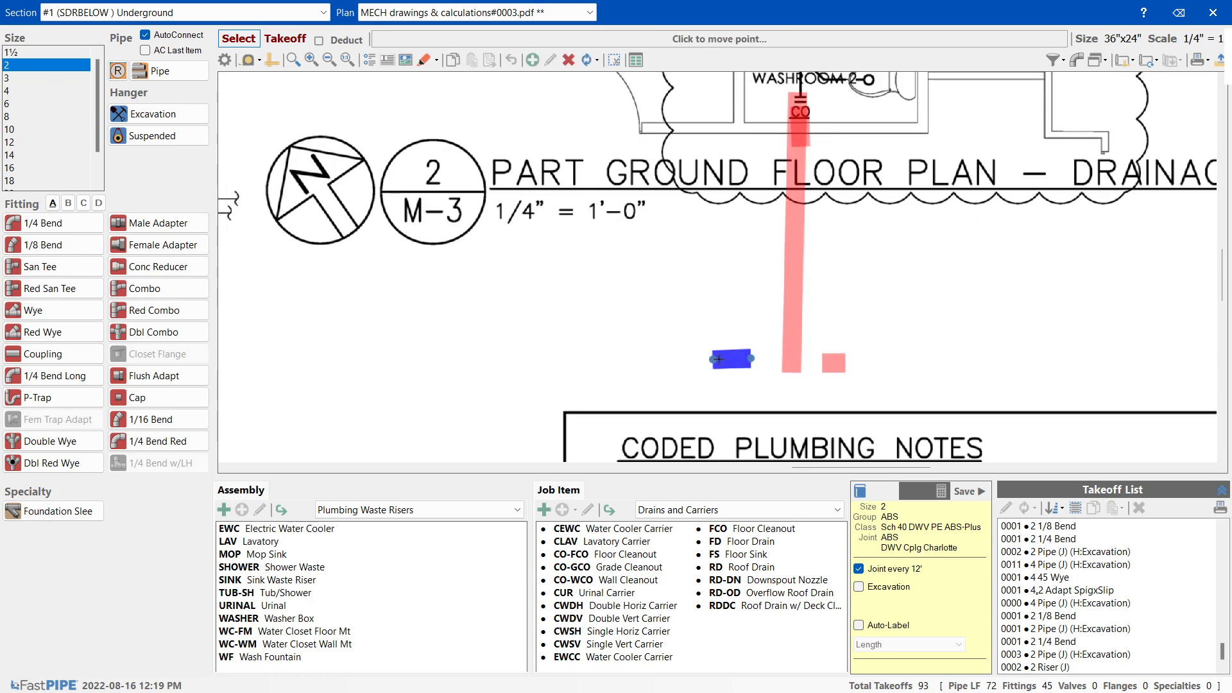
pyautogui.press('Delete')
pyautogui.click(800, 339)
pyautogui.click(820, 360)
pyautogui.click(823, 363)
pyautogui.press('Delete')
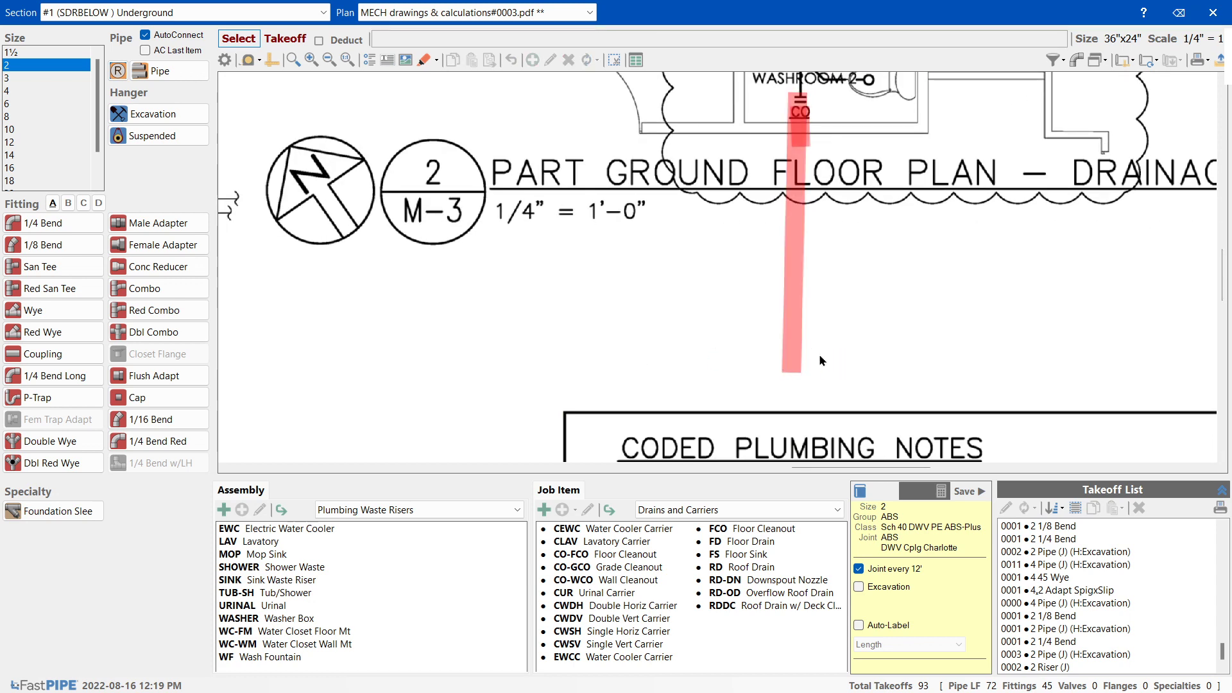
pyautogui.click(798, 350)
pyautogui.press('Delete')
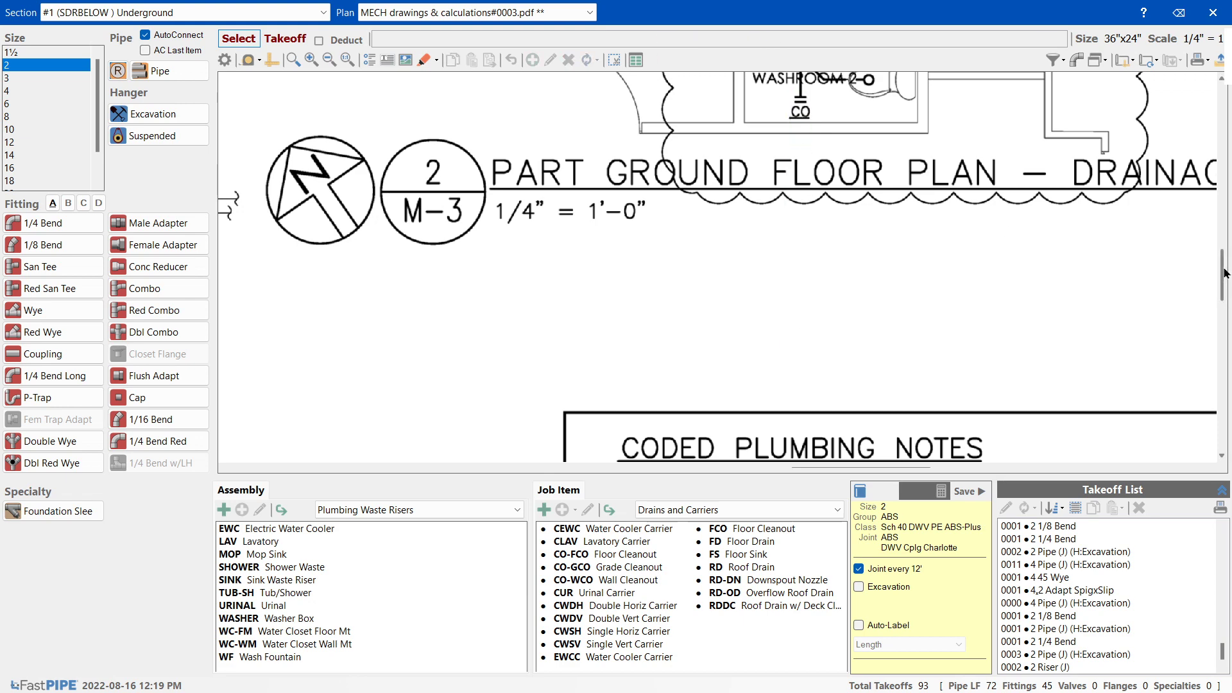
# - Delete the whole LV-1 branch of Women's Washroom 2, from the 4-inch 45 Wye to the 2-inch riser, keeping the 4-inch main
pyautogui.moveTo(1224, 273); pyautogui.dragTo(1224, 237)
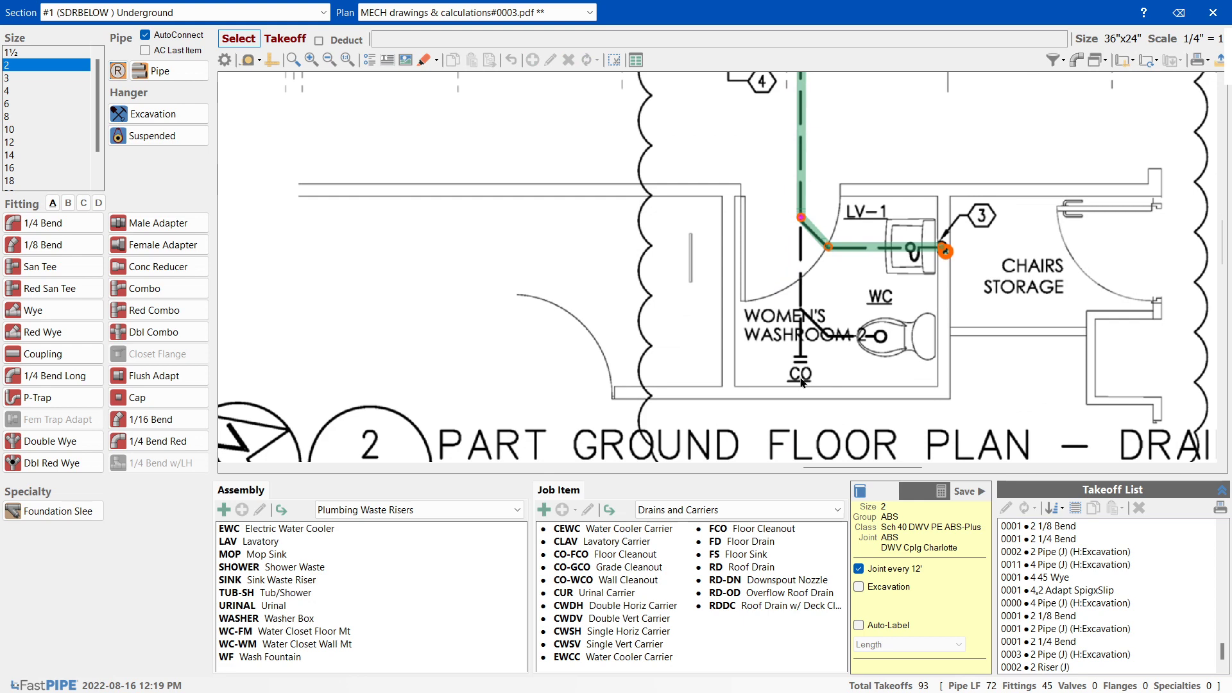
pyautogui.moveTo(1224, 251); pyautogui.dragTo(1225, 210)
pyautogui.scroll(1, 938, 368)
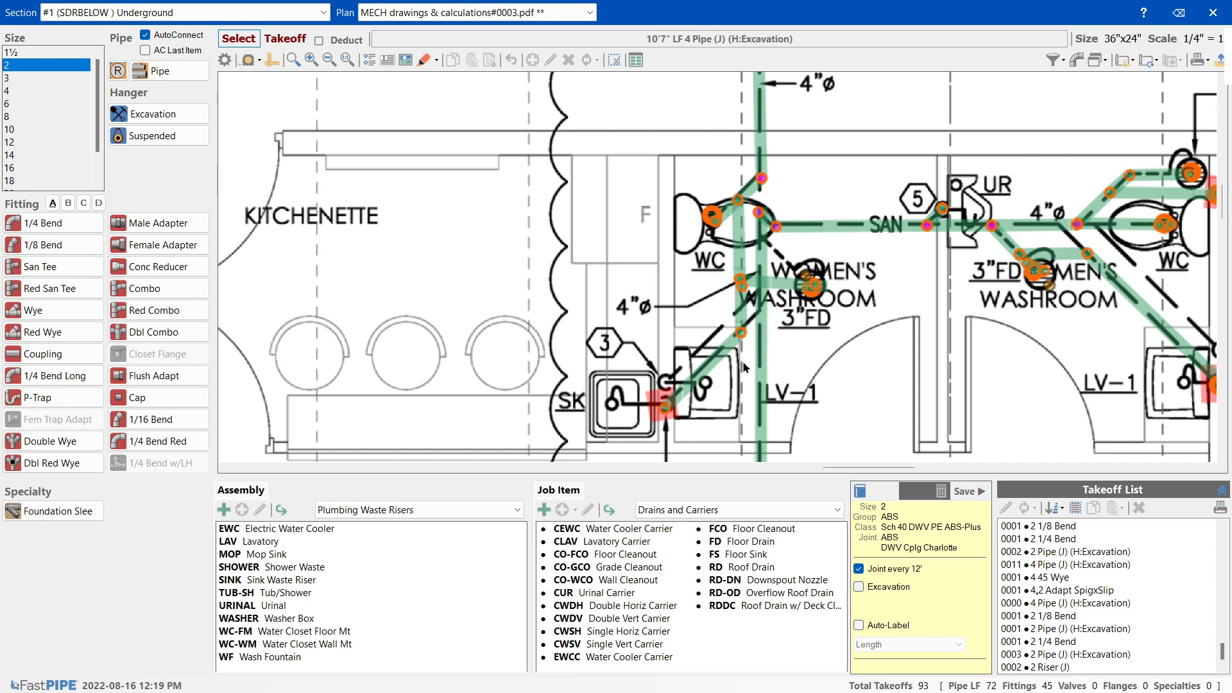
pyautogui.moveTo(1220, 203)
pyautogui.mouseDown()
pyautogui.moveTo(1227, 248)
pyautogui.moveTo(1230, 198)
pyautogui.mouseUp()
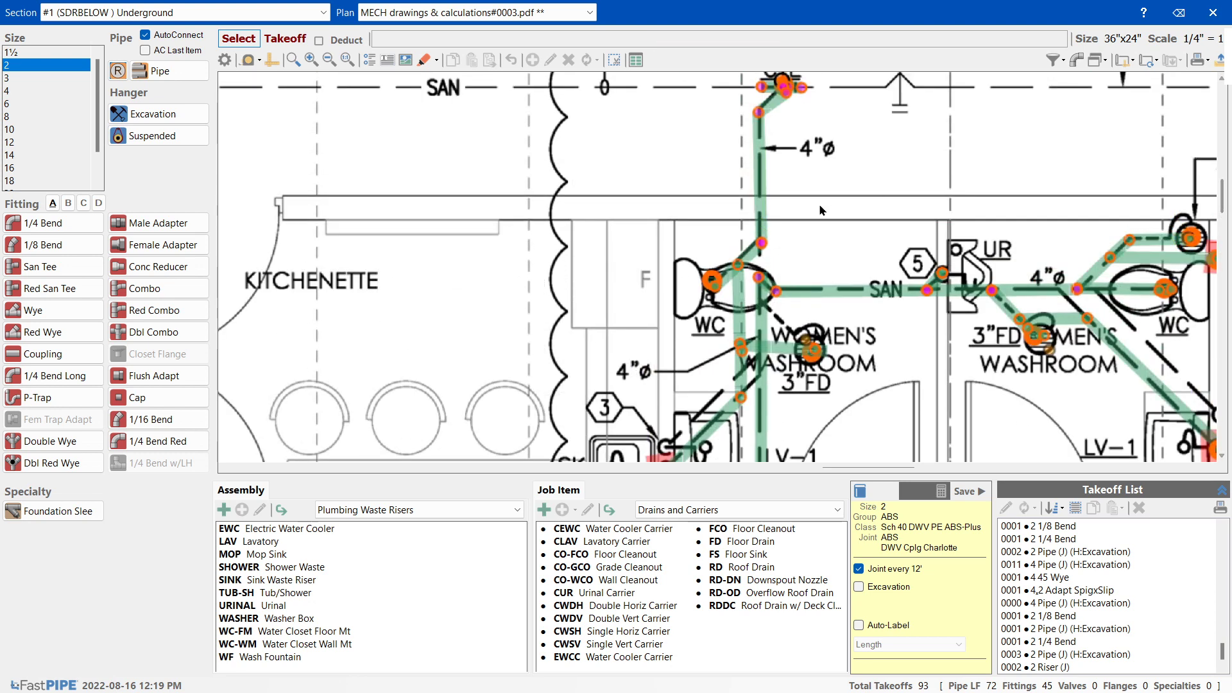
pyautogui.moveTo(1226, 205); pyautogui.dragTo(1166, 240)
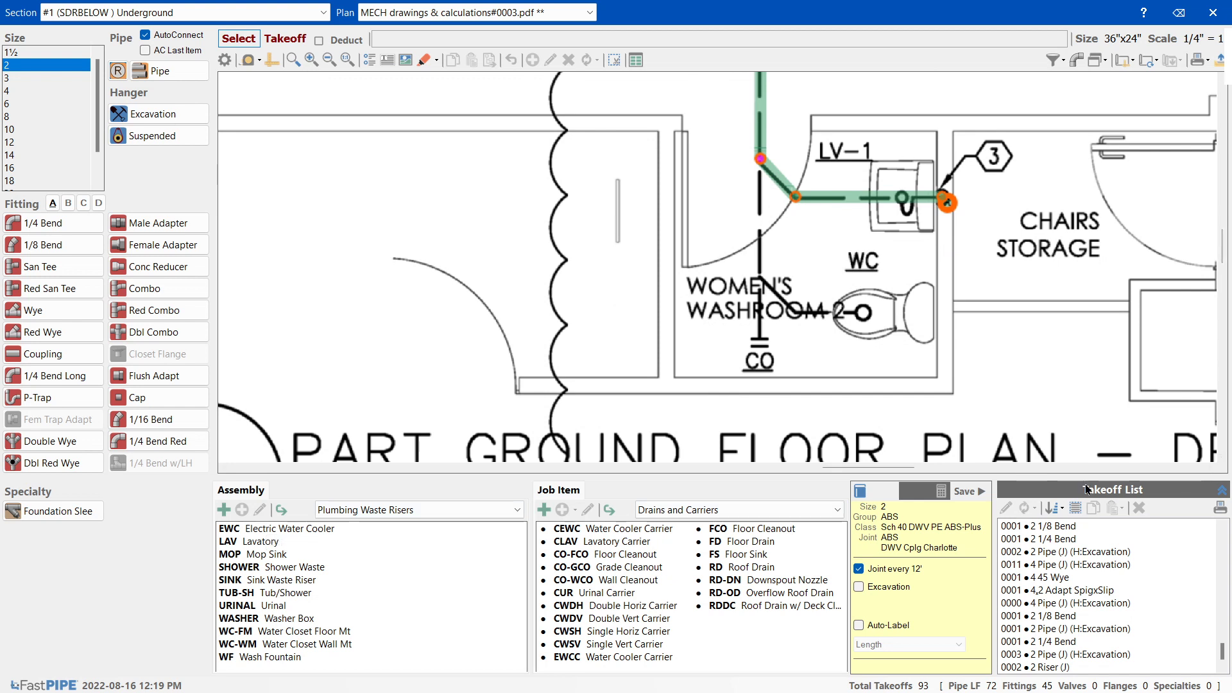
pyautogui.click(12, 92)
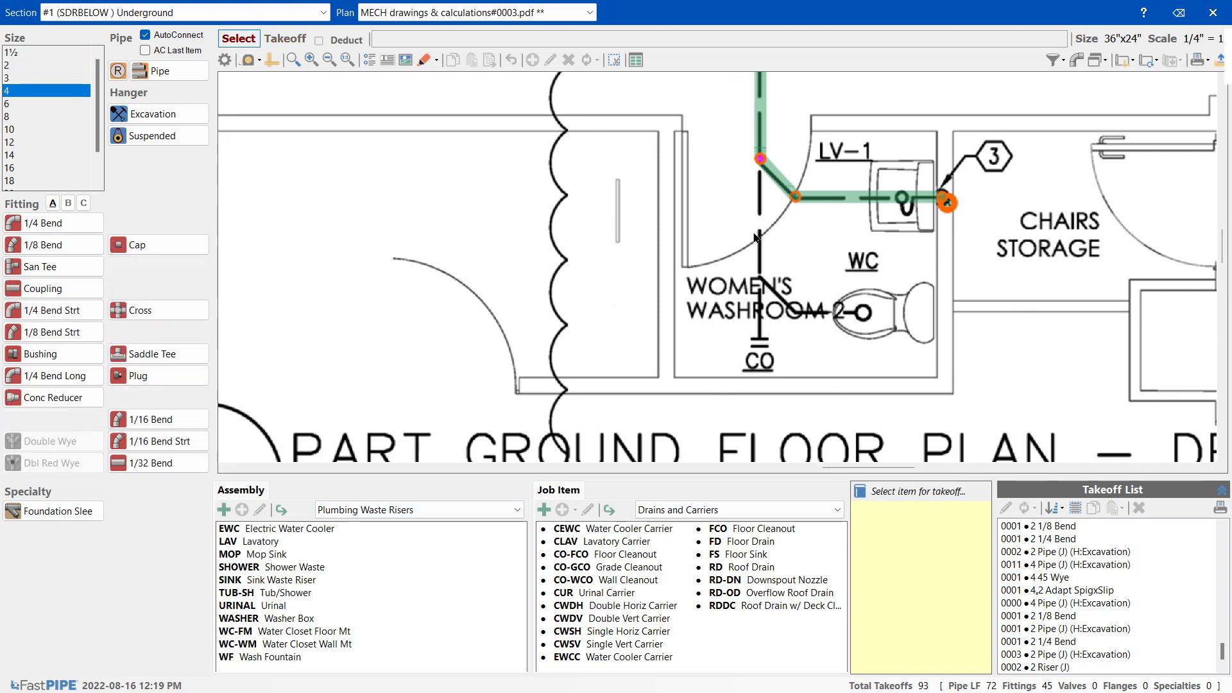
pyautogui.moveTo(710, 141); pyautogui.dragTo(986, 347)
pyautogui.press('Delete')
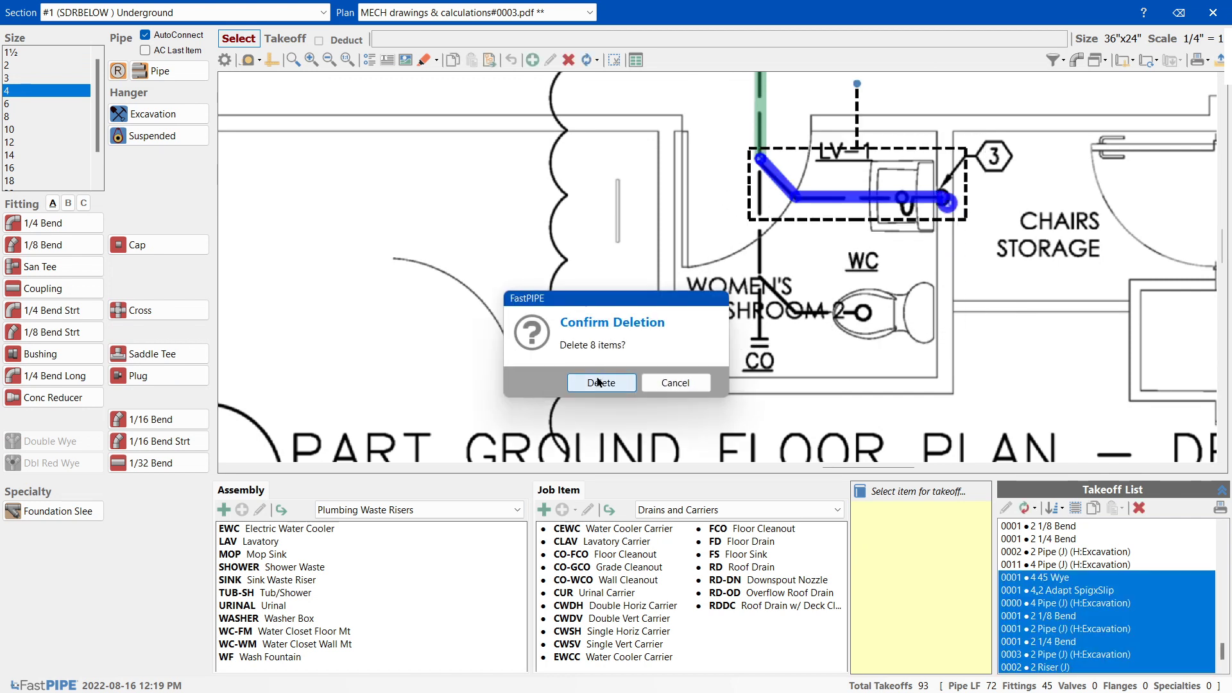
pyautogui.click(600, 380)
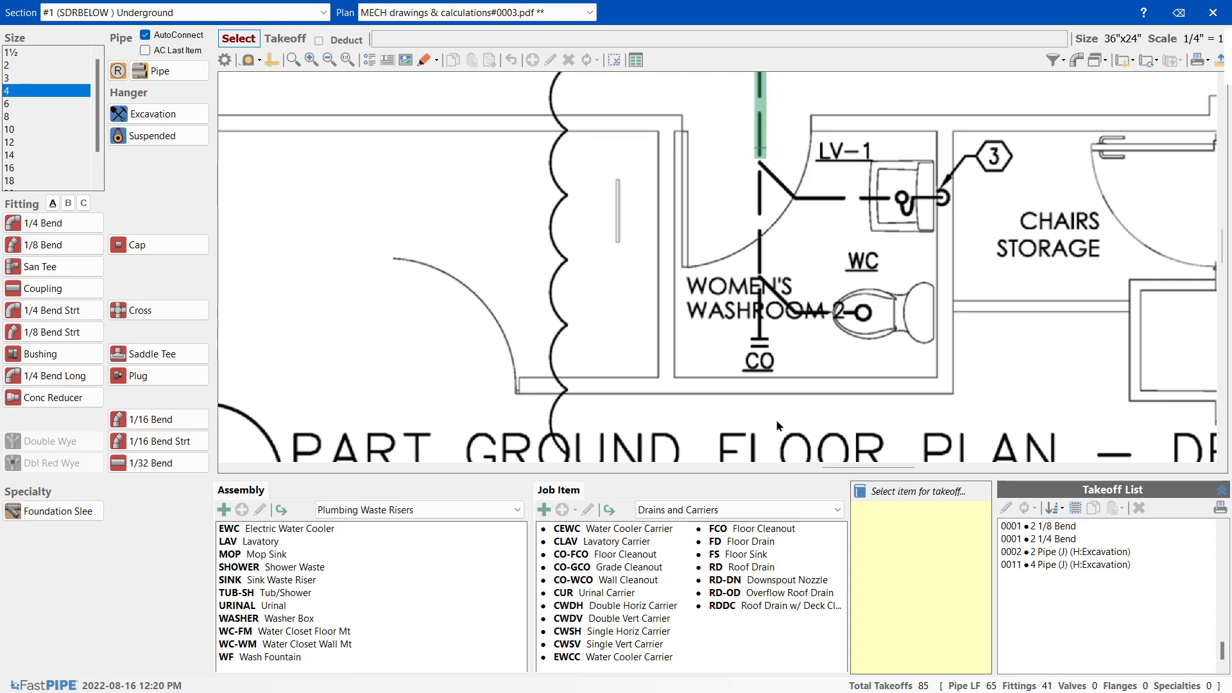
# - Extend the lower end of the 4-inch main to the WC branch of Women's Washroom 2, making it about 13 ft long
pyautogui.moveTo(727, 399); pyautogui.dragTo(987, 352)
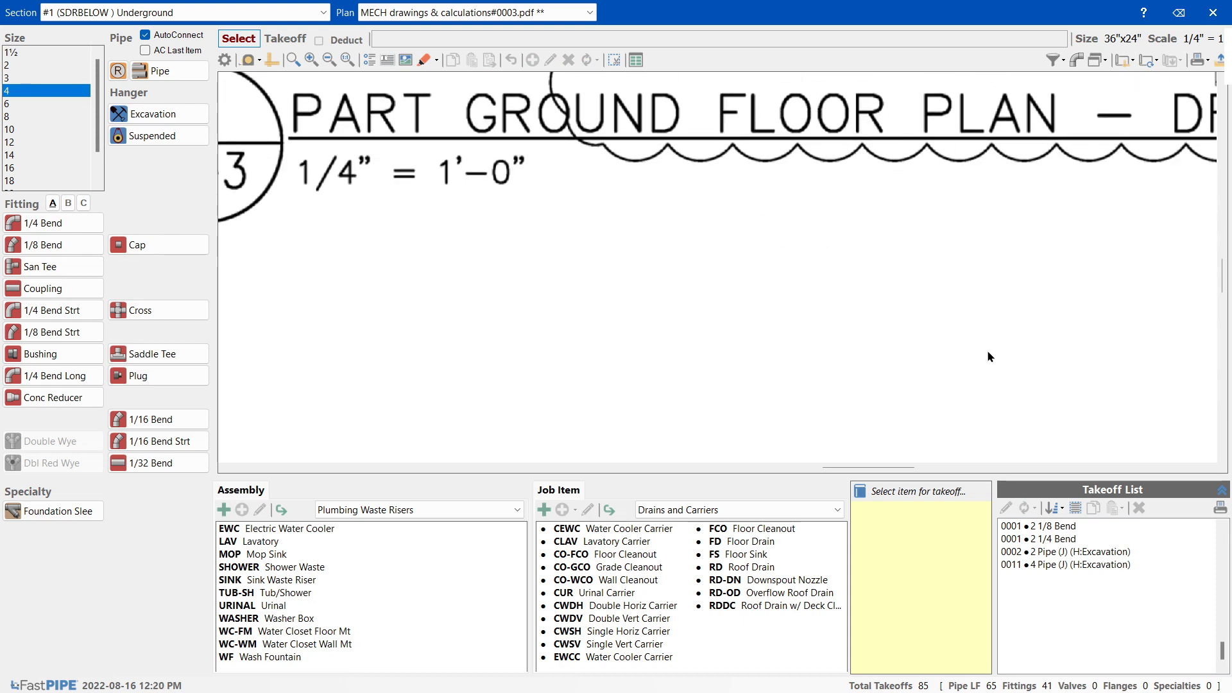
pyautogui.scroll(5, 1222, 288)
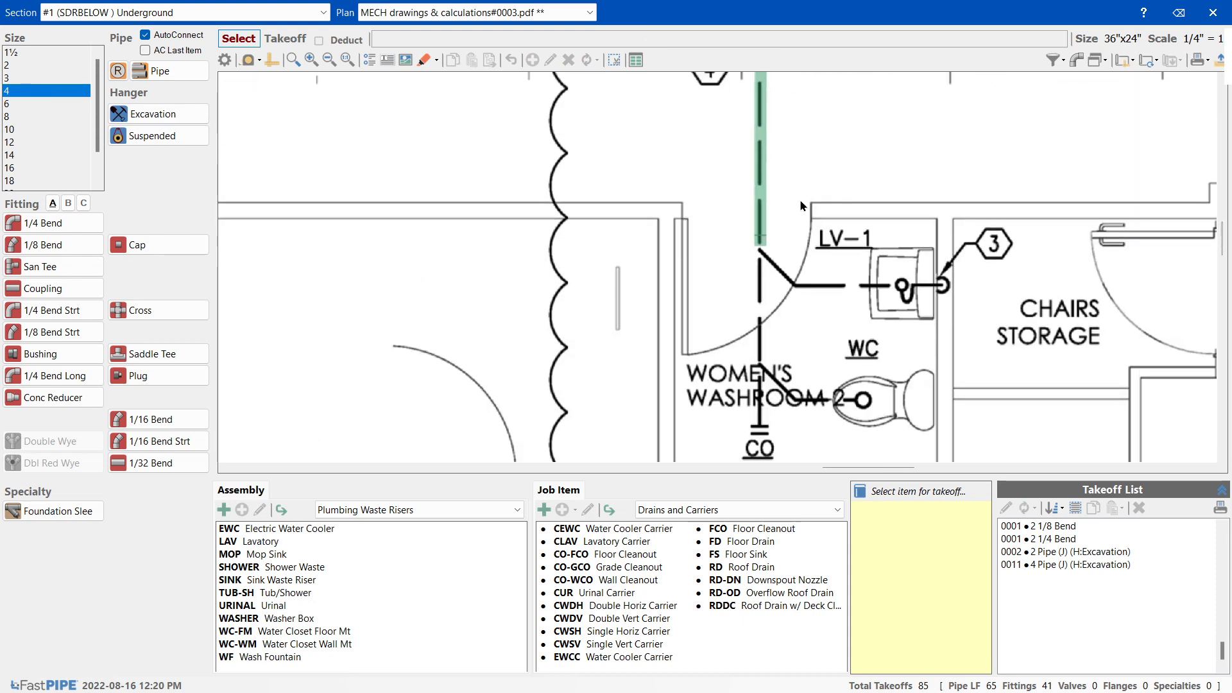
pyautogui.click(760, 192)
pyautogui.moveTo(760, 244); pyautogui.dragTo(760, 366)
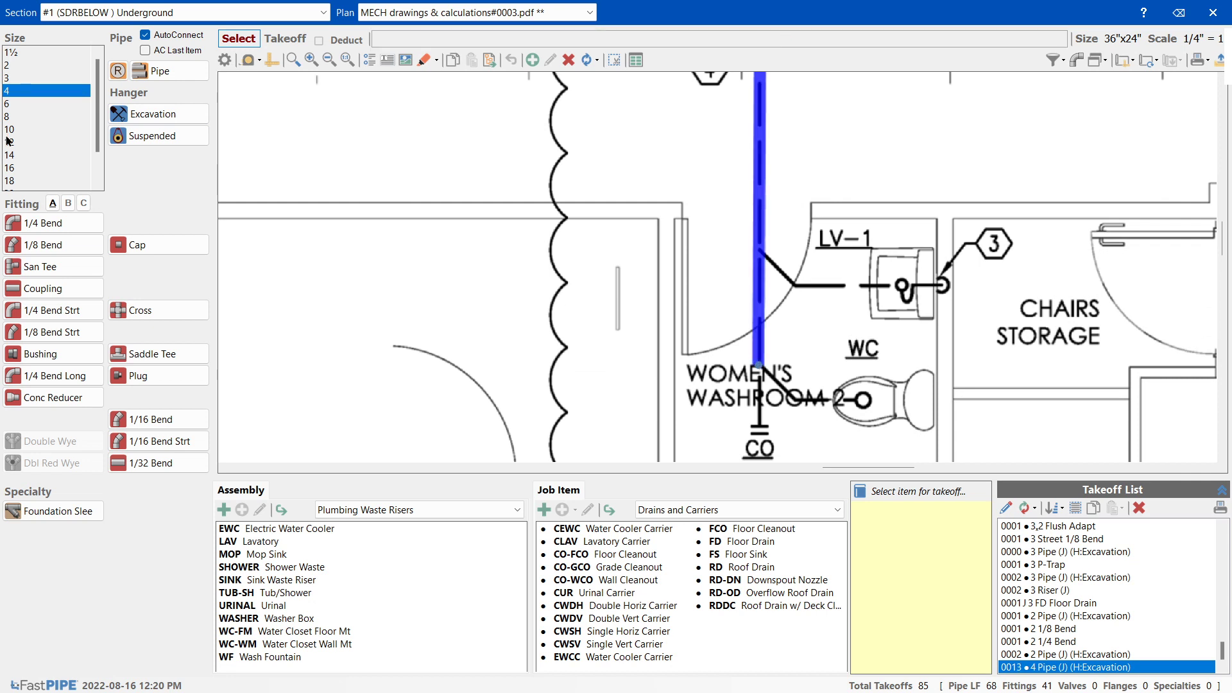
# - Show the group of 4-inch fittings that contains the 45 Wye and Adapt SpigxSlip
pyautogui.click(68, 203)
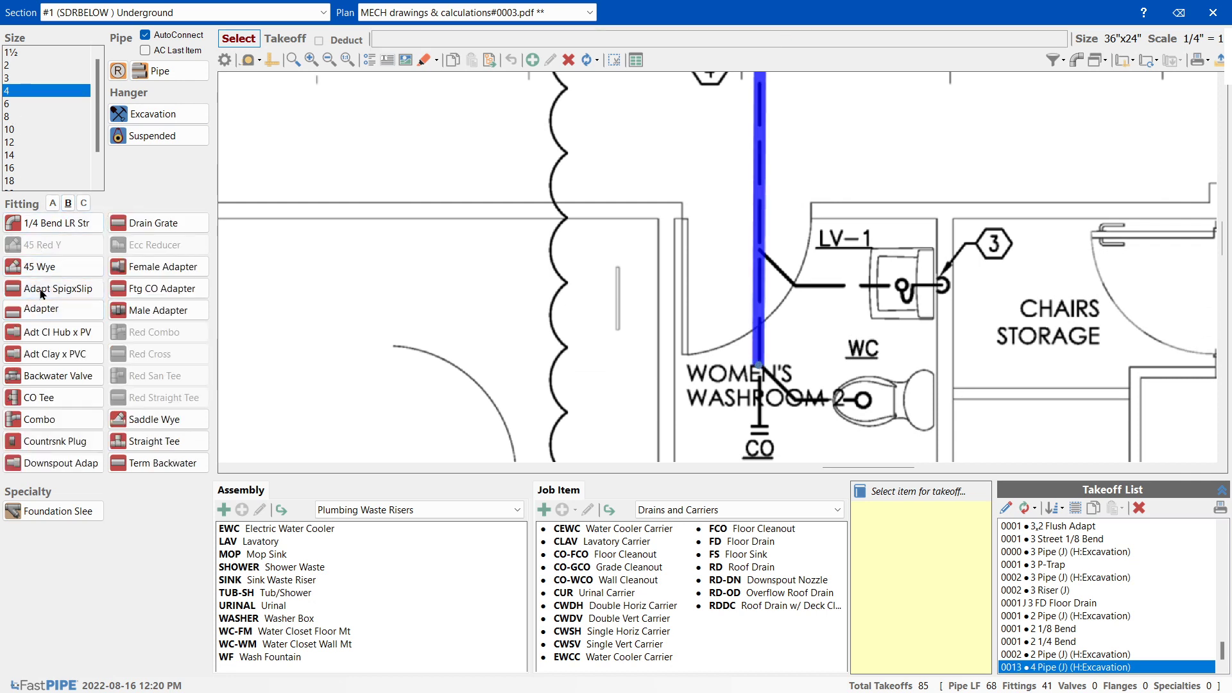
# - Place a 4,3 Adapt SpigxSlip fitting at the lower end of the 4-inch pipe in Women's Washroom 2
pyautogui.click(40, 290)
pyautogui.click(22, 261)
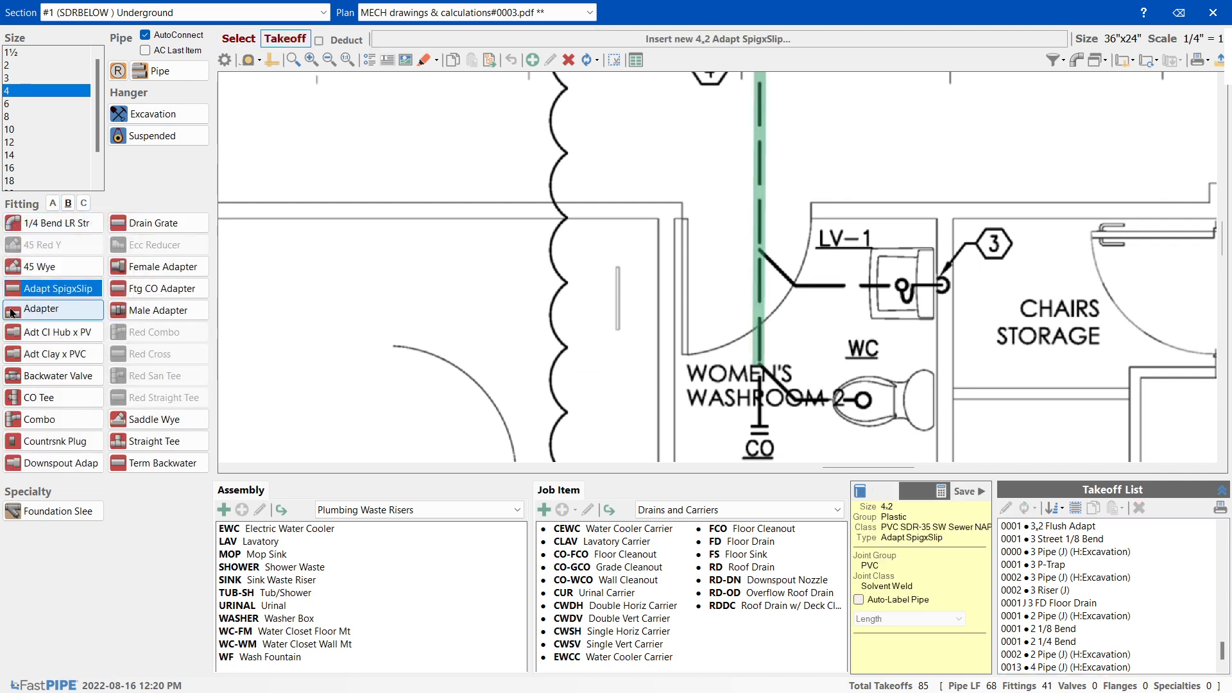
pyautogui.click(19, 289)
pyautogui.click(24, 276)
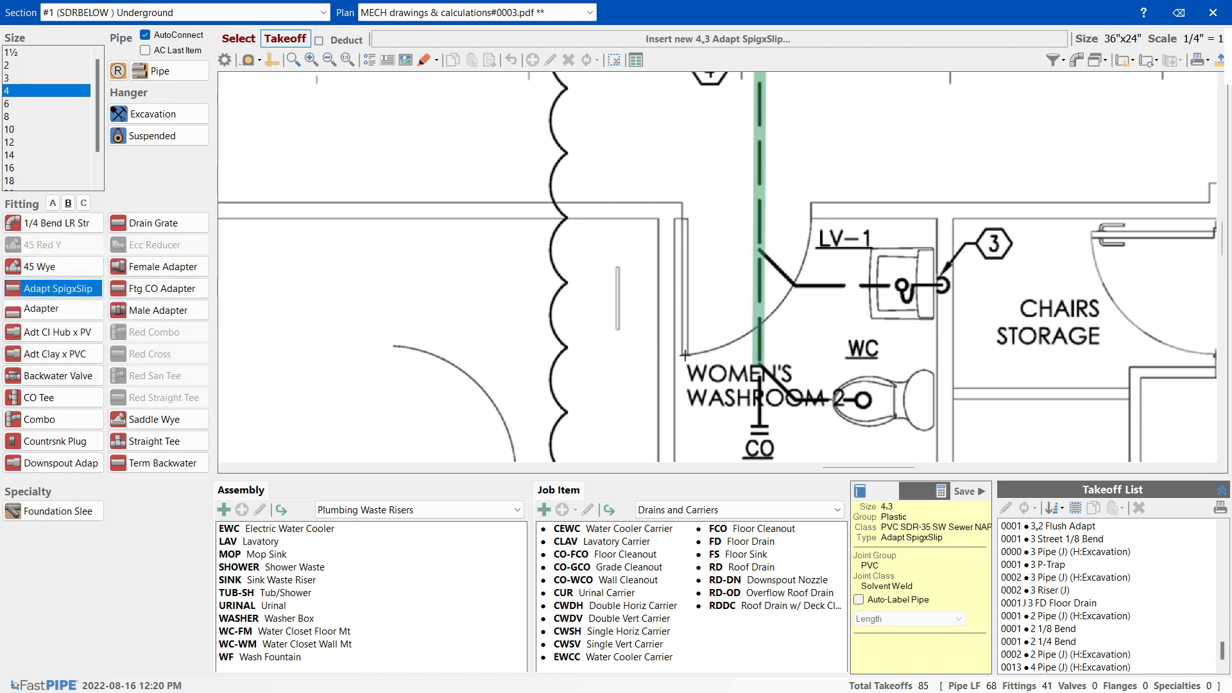
pyautogui.click(758, 362)
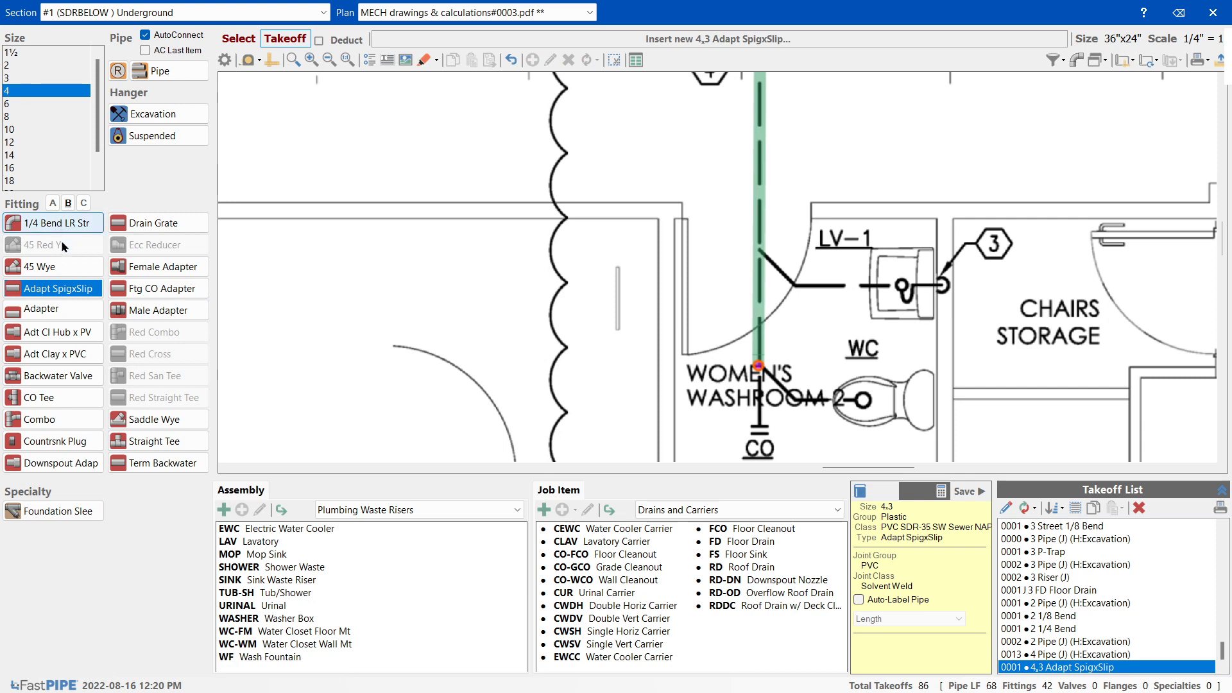
# - Place a 3,2 Red Wye on the diagonal branch between the adapter and the water closet
pyautogui.click(24, 79)
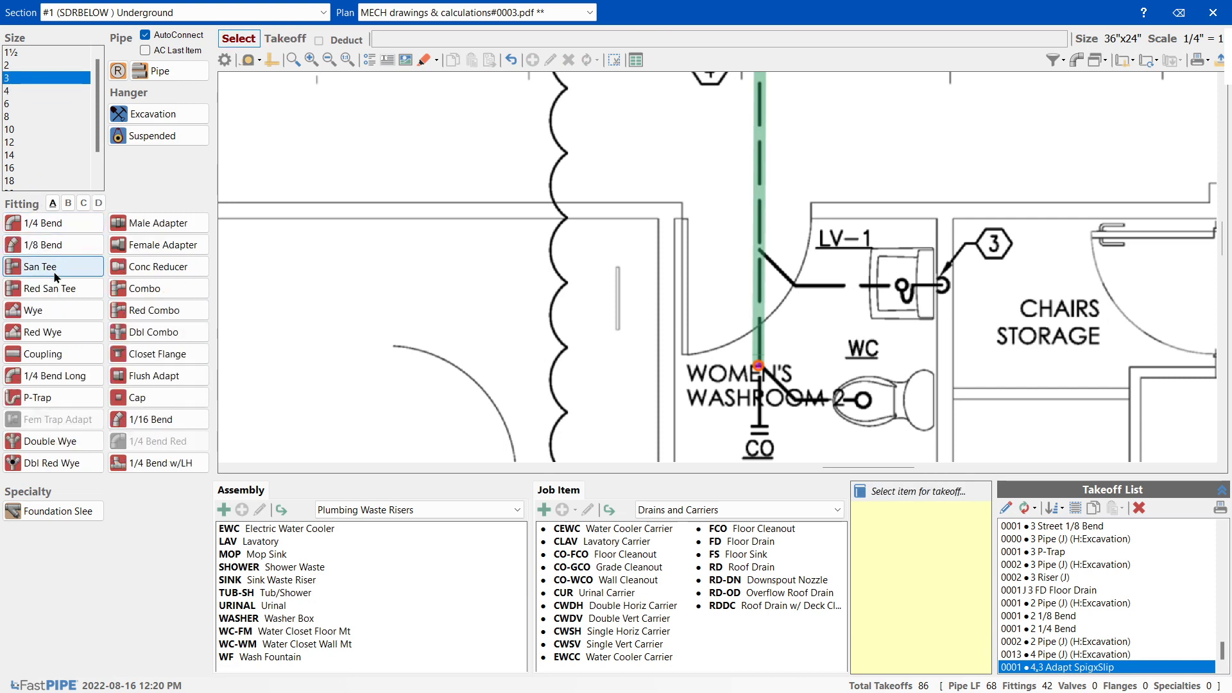
pyautogui.click(48, 329)
pyautogui.click(39, 302)
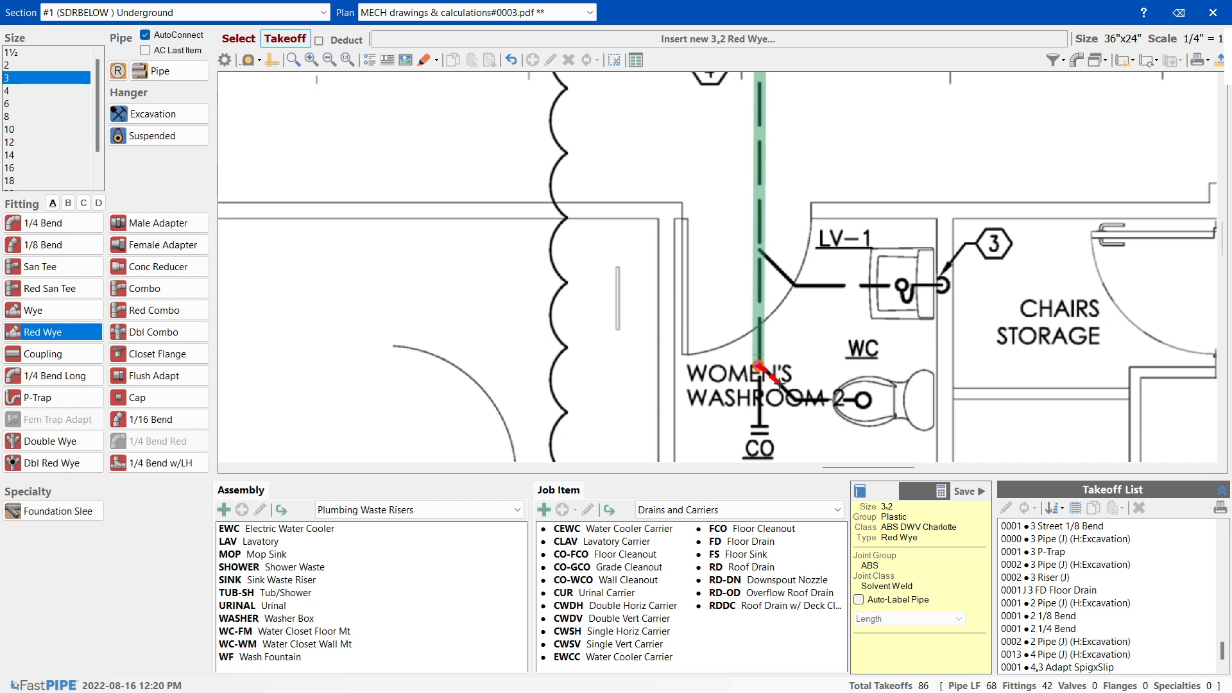
pyautogui.click(778, 383)
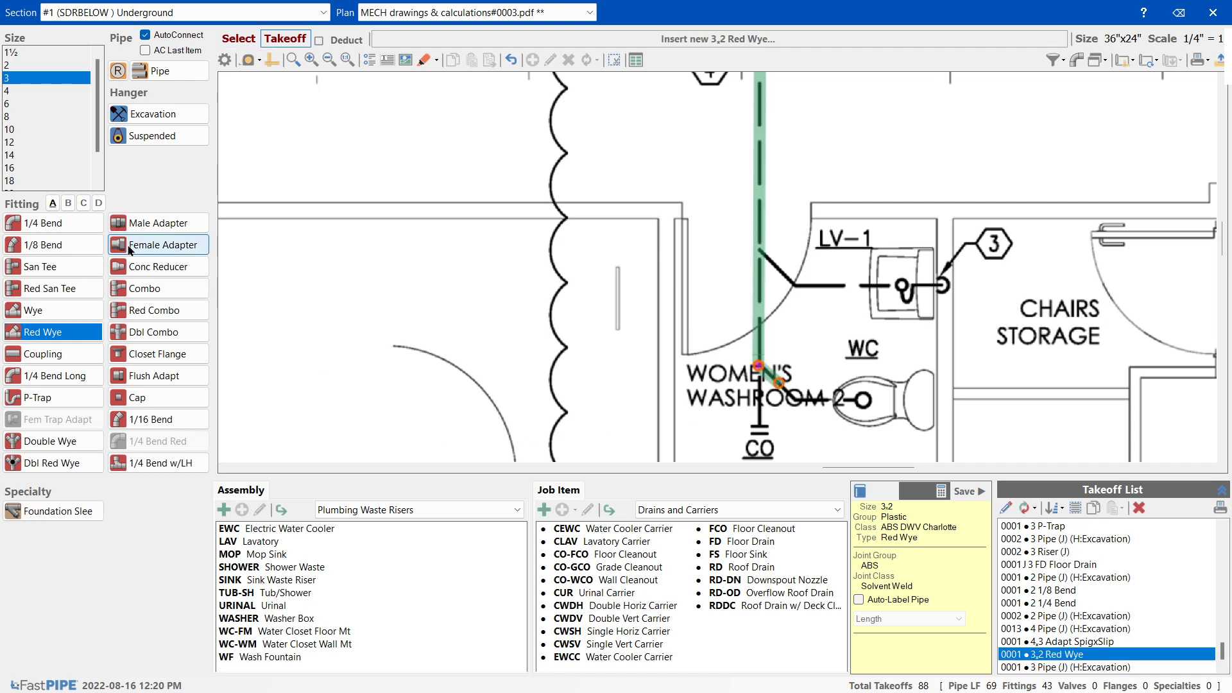
# - Extend the 3-inch branch to the water closet with a 1/8 Bend at the turn, and a 1/4 Bend and riser at the fixture
pyautogui.click(16, 249)
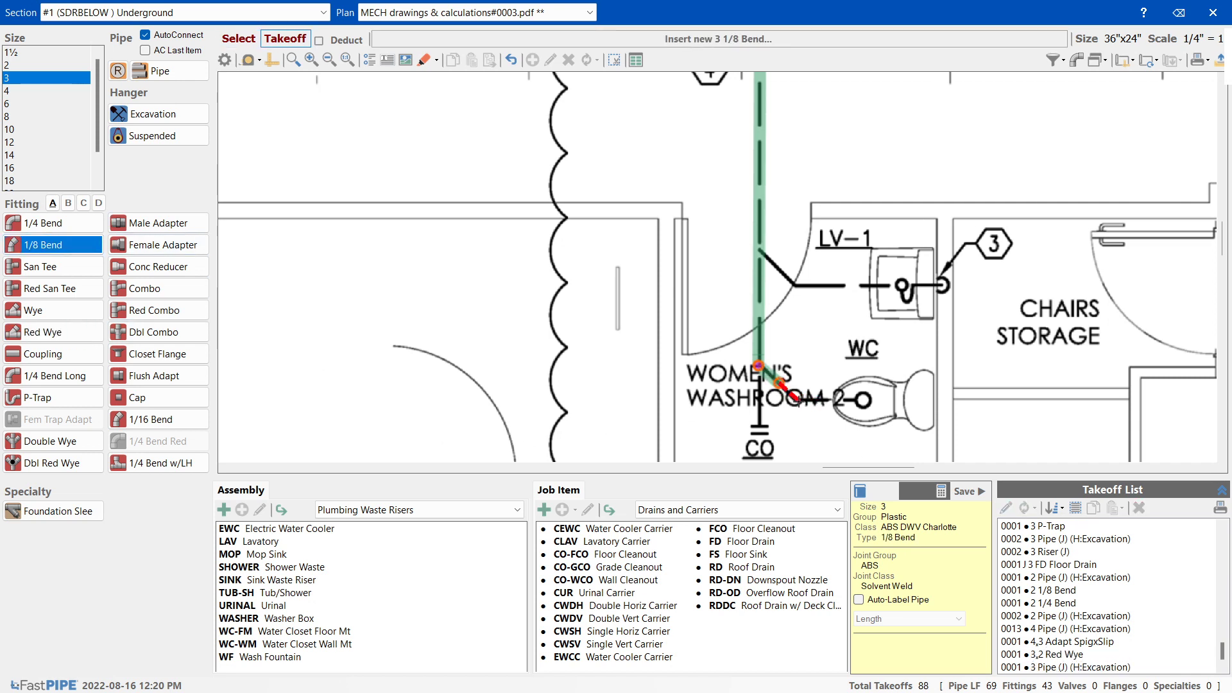
pyautogui.click(797, 406)
pyautogui.click(43, 223)
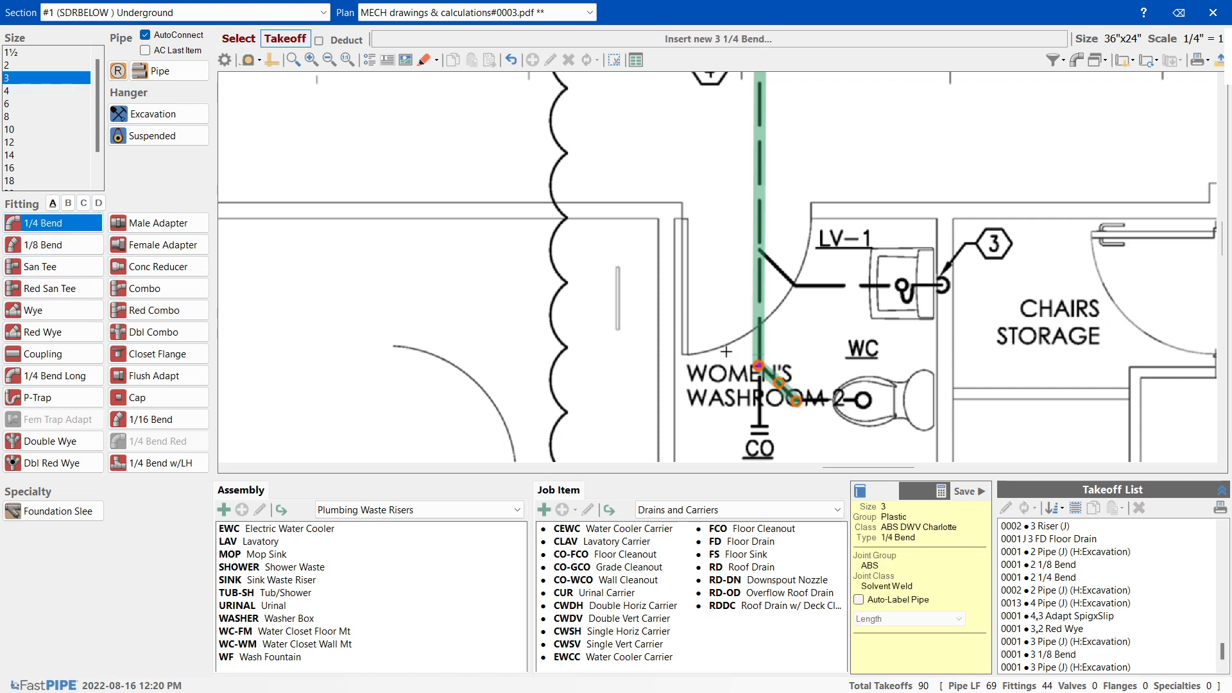
pyautogui.click(861, 401)
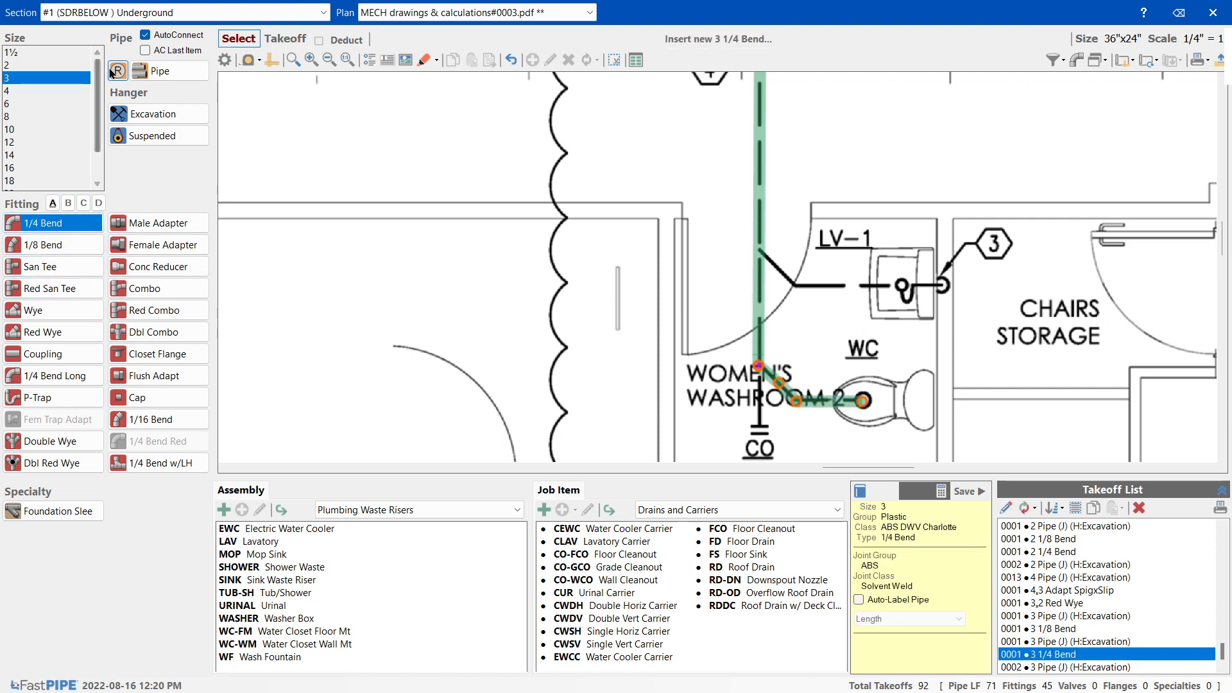
pyautogui.click(127, 95)
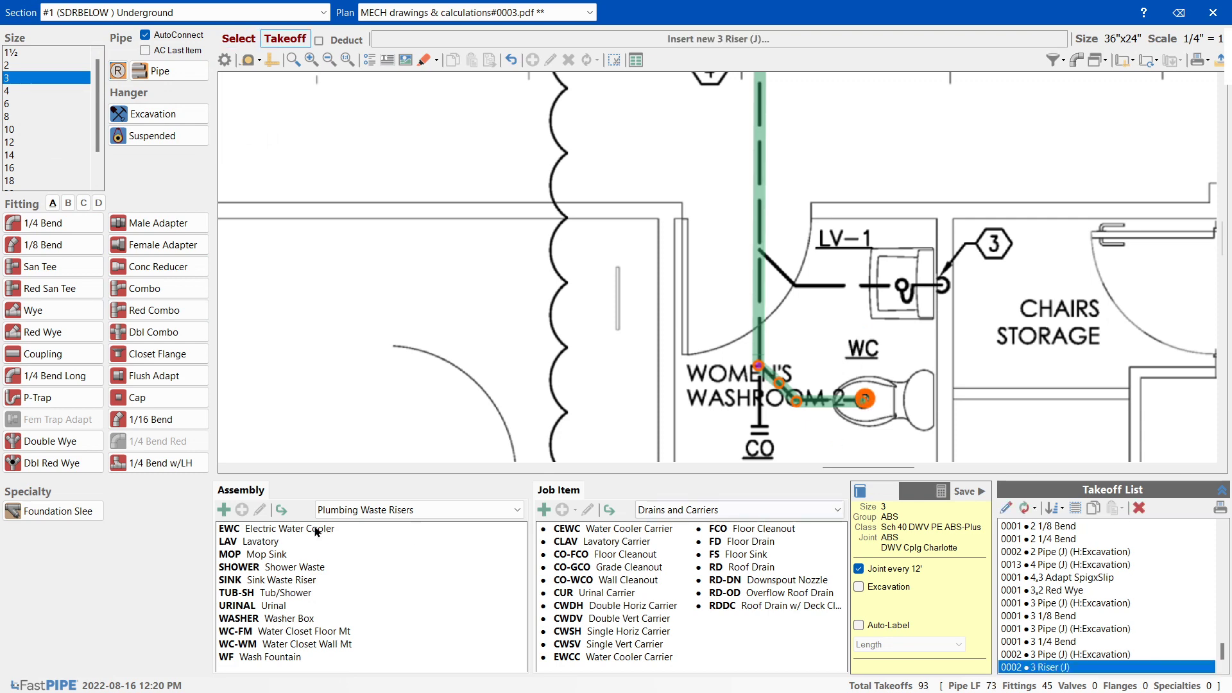
# - Switch the job items to Plumbing Fixtures and place a 3,4 Closet Flange at the water closet riser
pyautogui.click(702, 510)
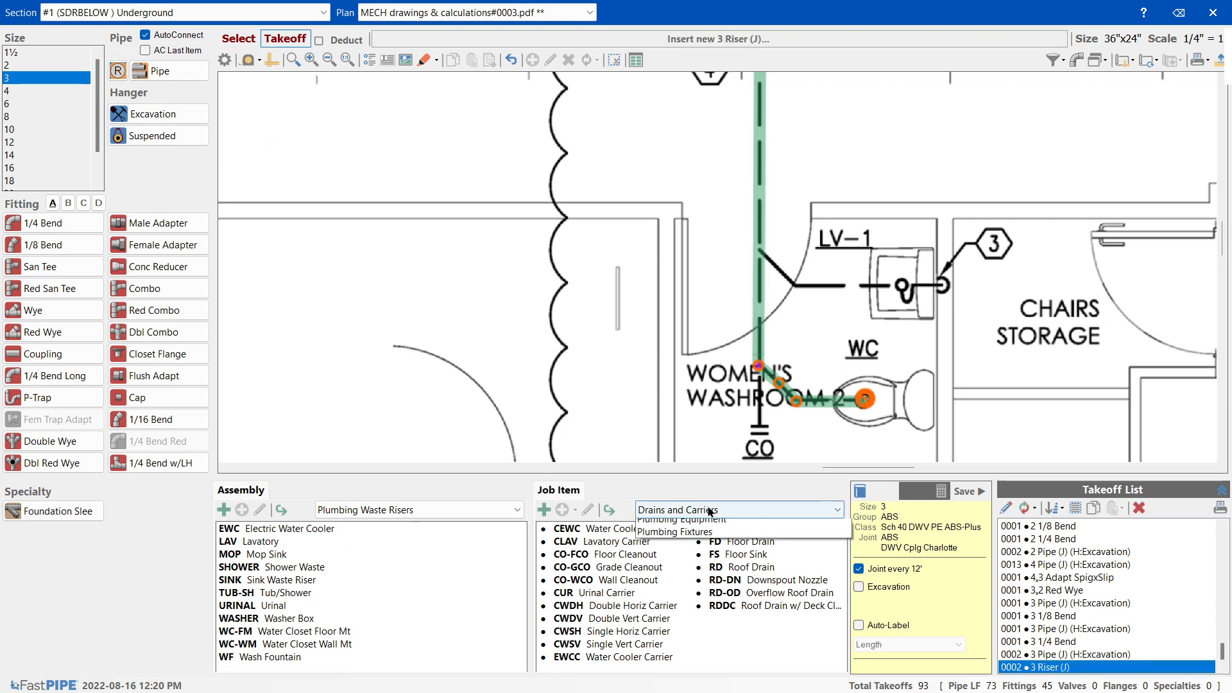
pyautogui.click(714, 561)
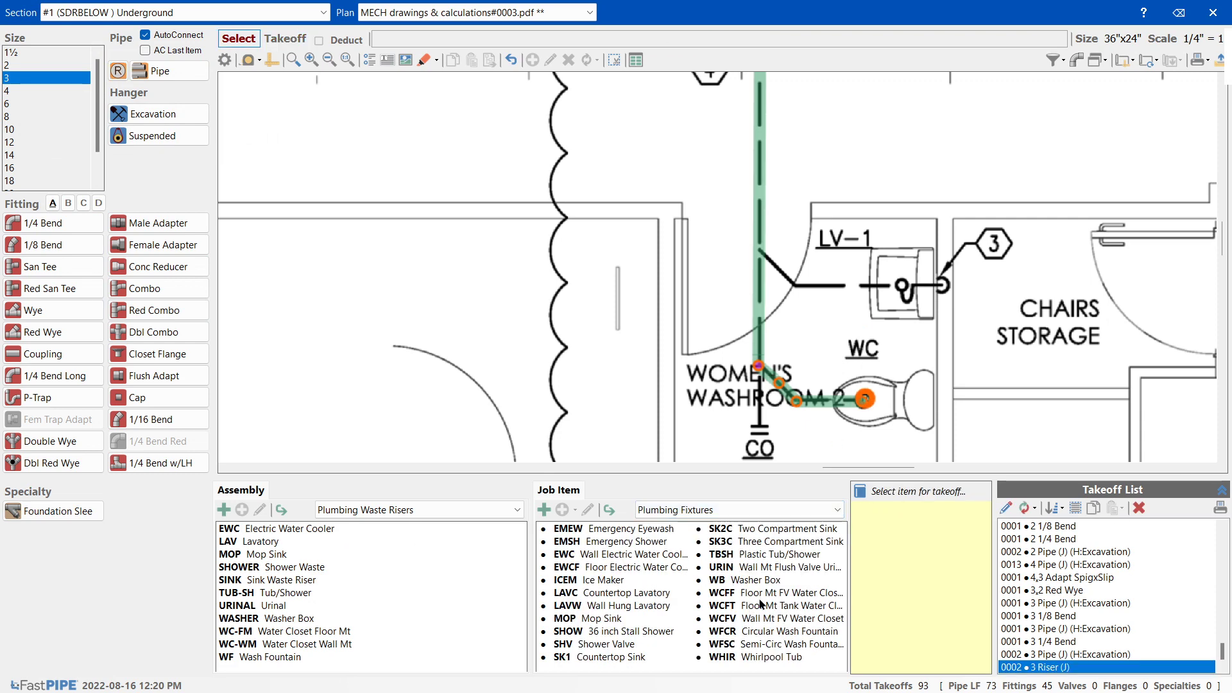
pyautogui.click(170, 353)
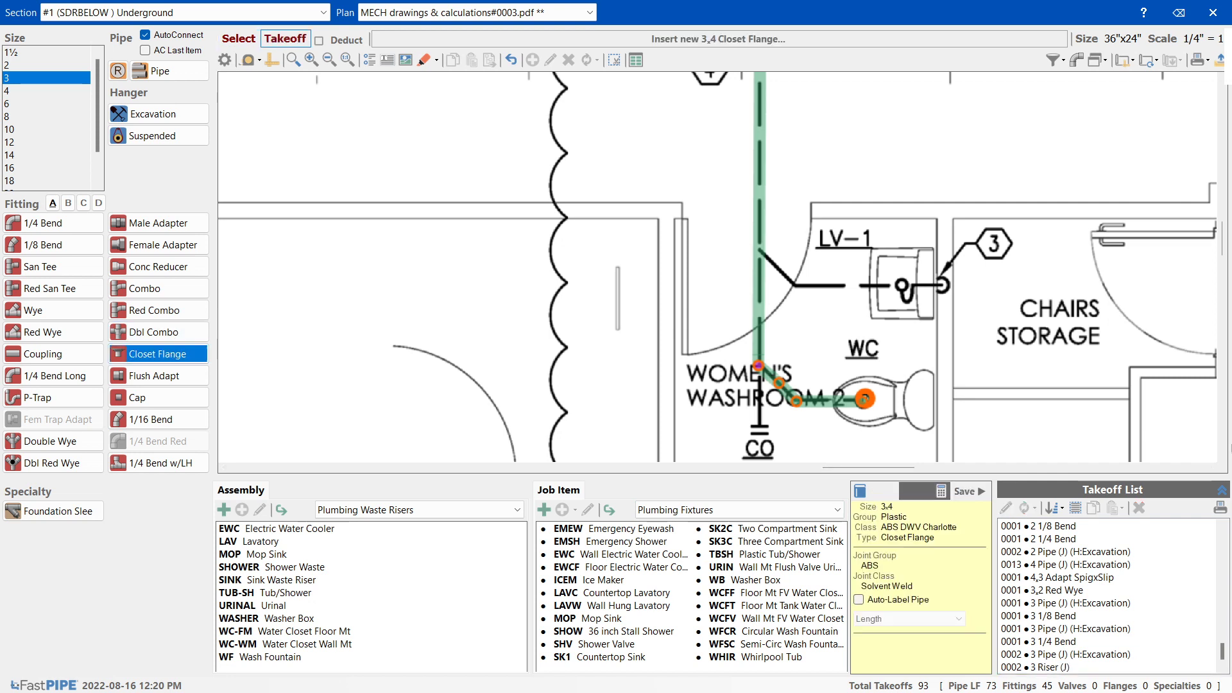
pyautogui.click(859, 400)
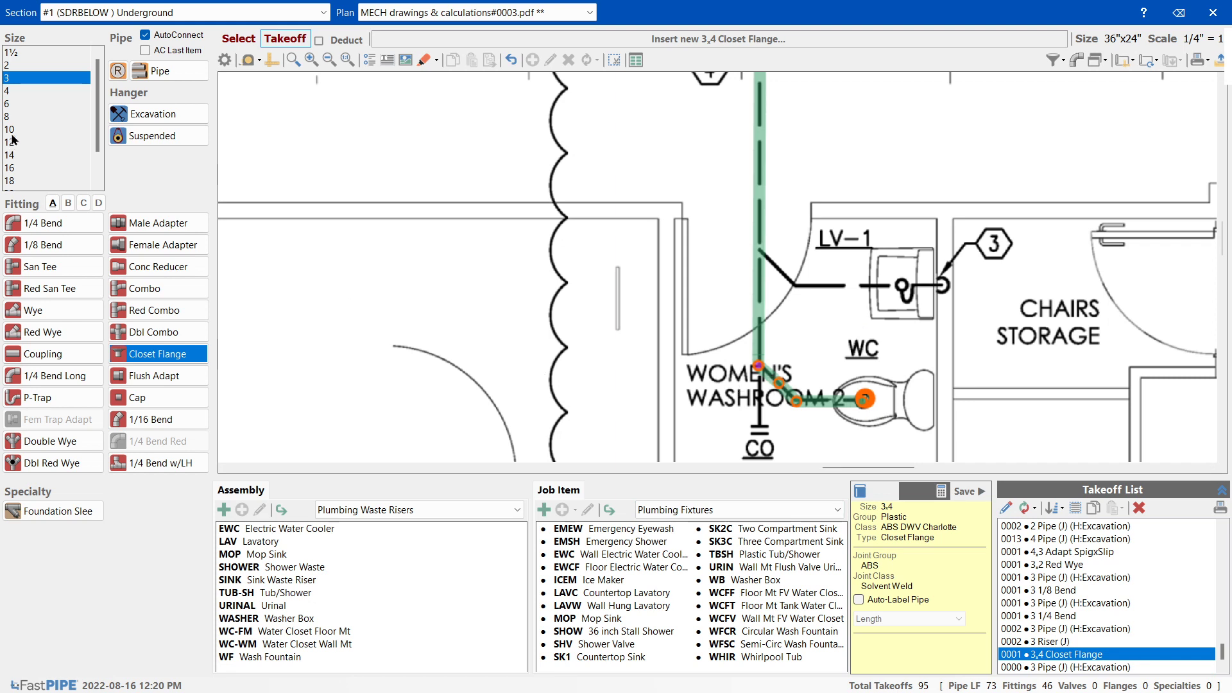
# - Draw 2-inch pipe from the reducing wye up to the LV-1 drain line and along it to the wall at note 3
pyautogui.click(19, 65)
pyautogui.click(43, 244)
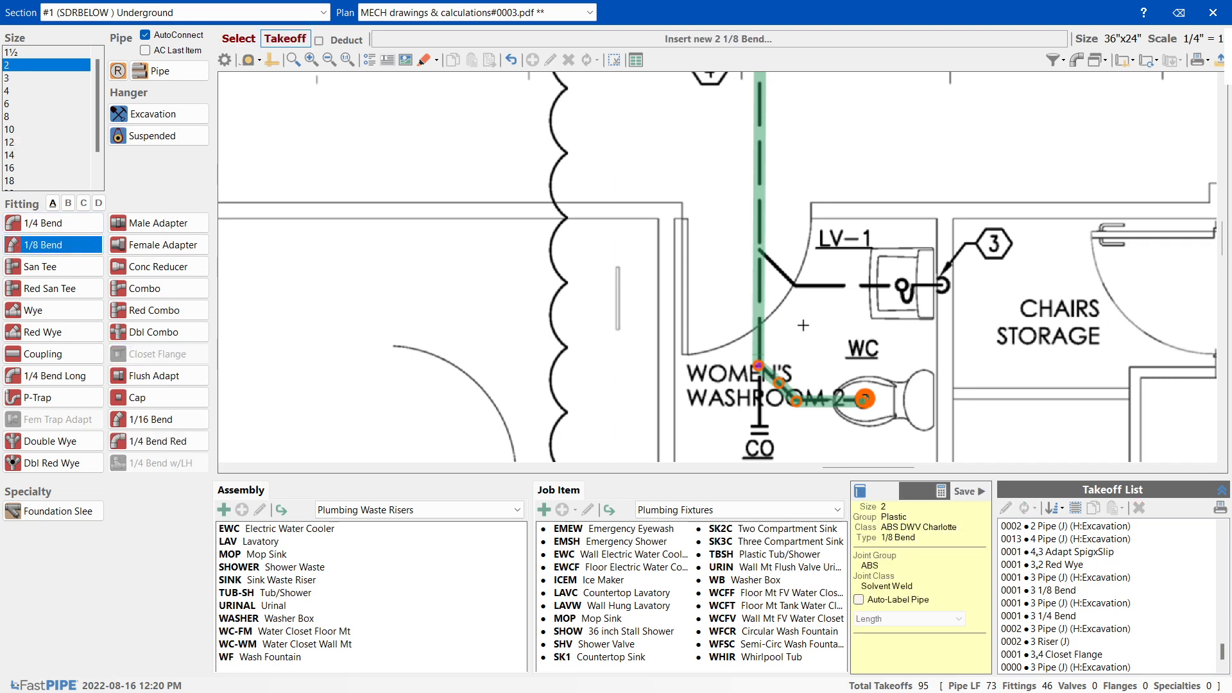
pyautogui.click(153, 68)
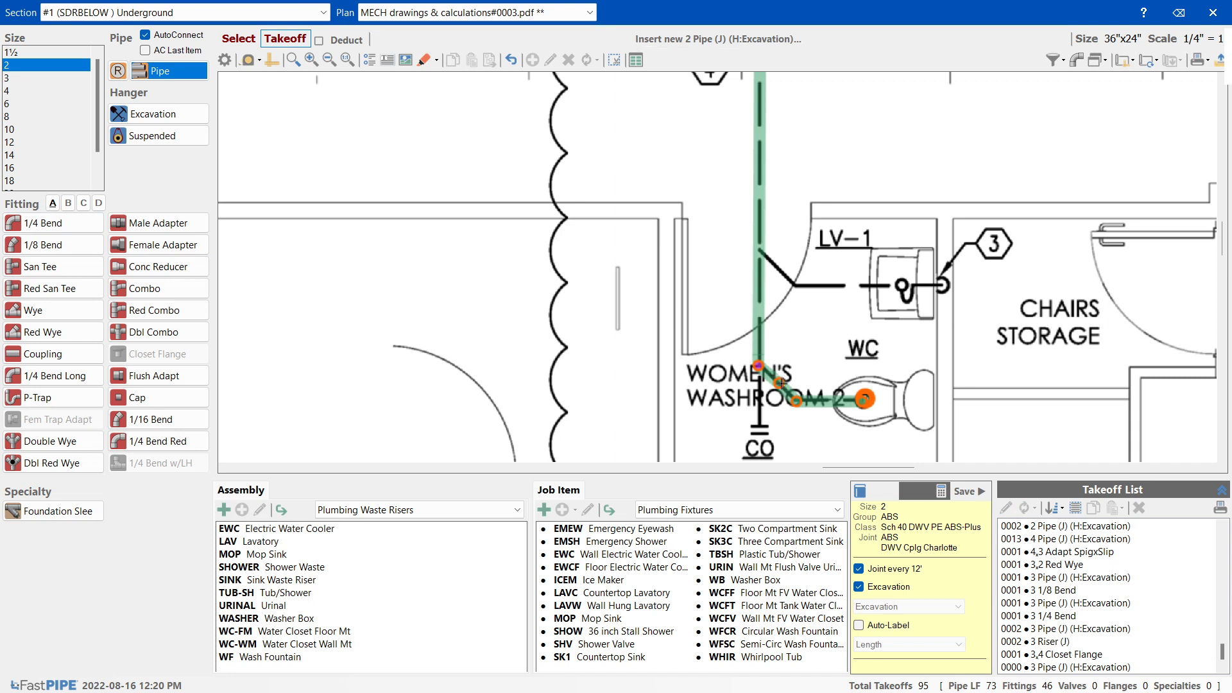
pyautogui.moveTo(778, 383); pyautogui.dragTo(817, 340)
pyautogui.click(849, 285)
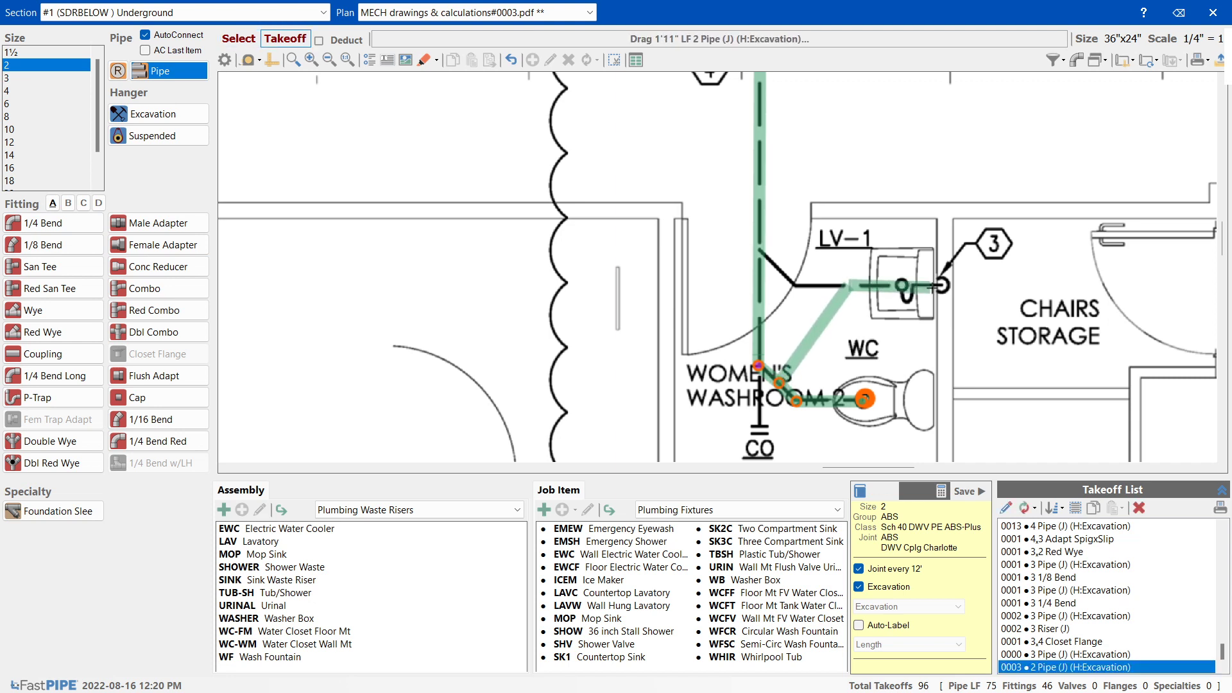
pyautogui.click(943, 285)
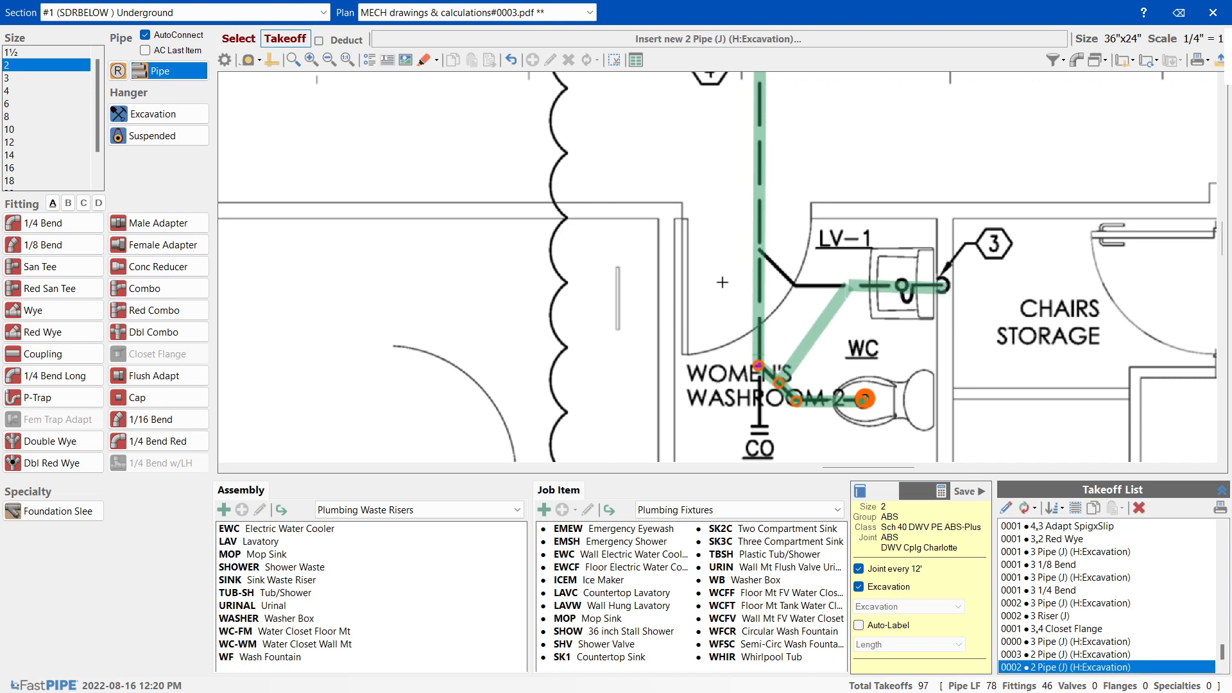
# - Place a 2-inch 1/8 Bend at the pipe's turn beside LV-1 and a 2-inch 1/4 Bend at its wall end
pyautogui.click(43, 245)
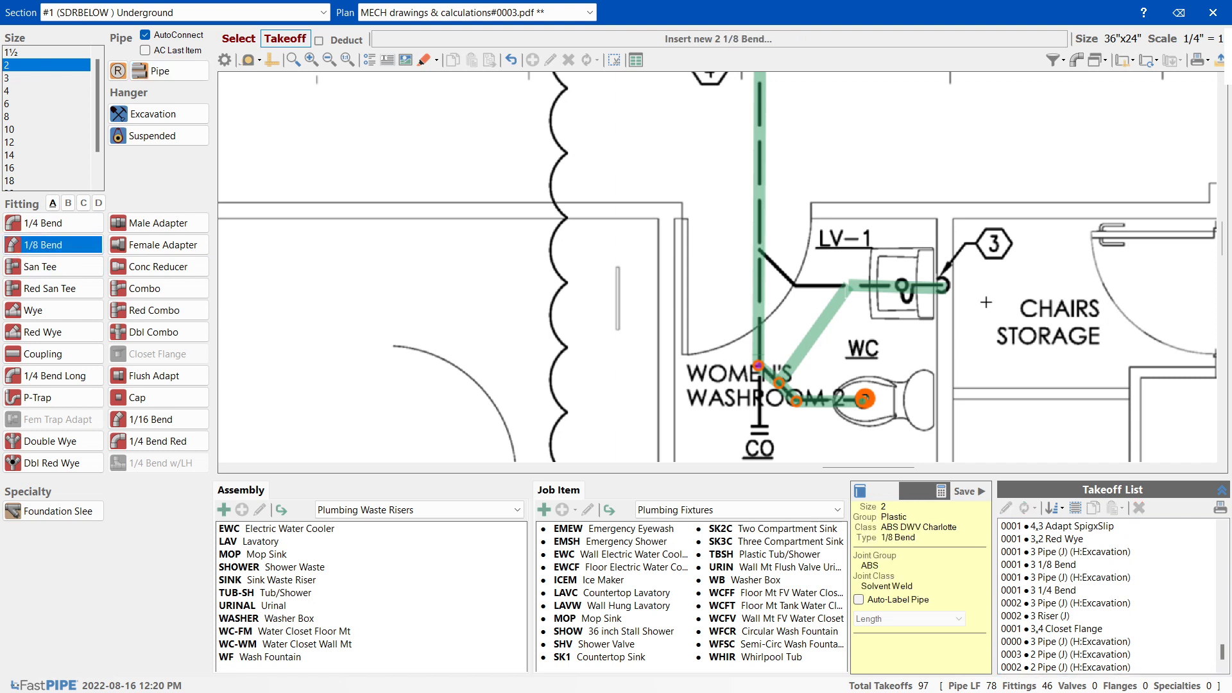
pyautogui.click(847, 285)
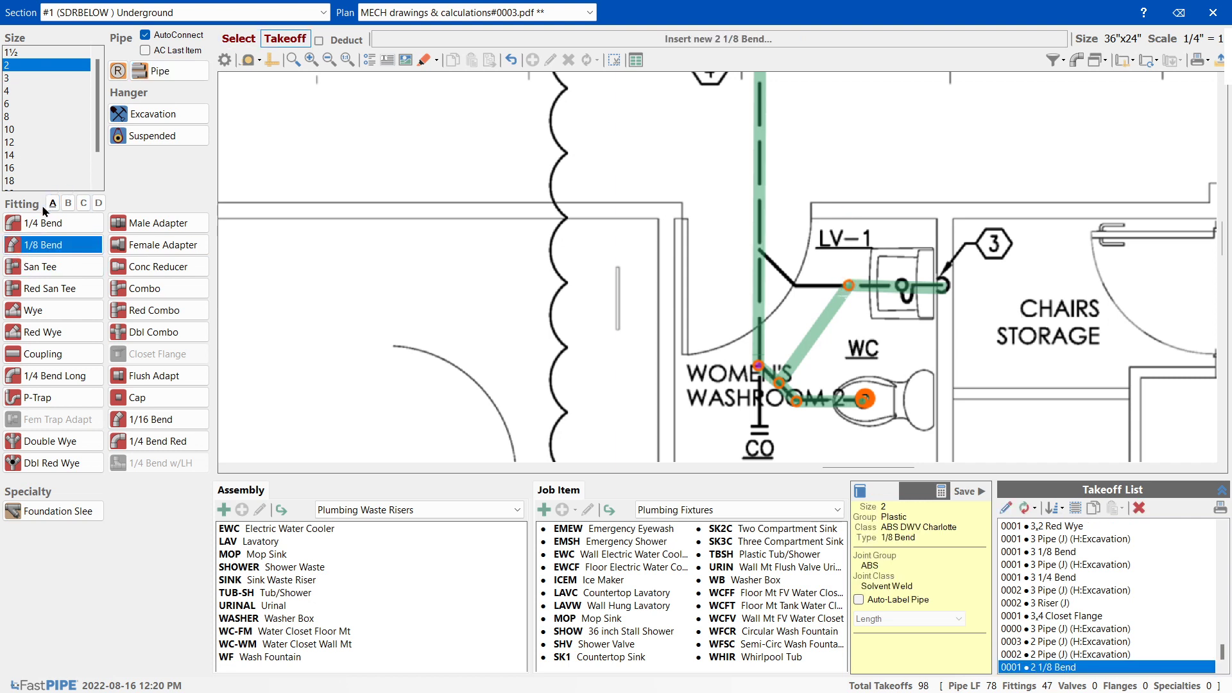
pyautogui.click(13, 223)
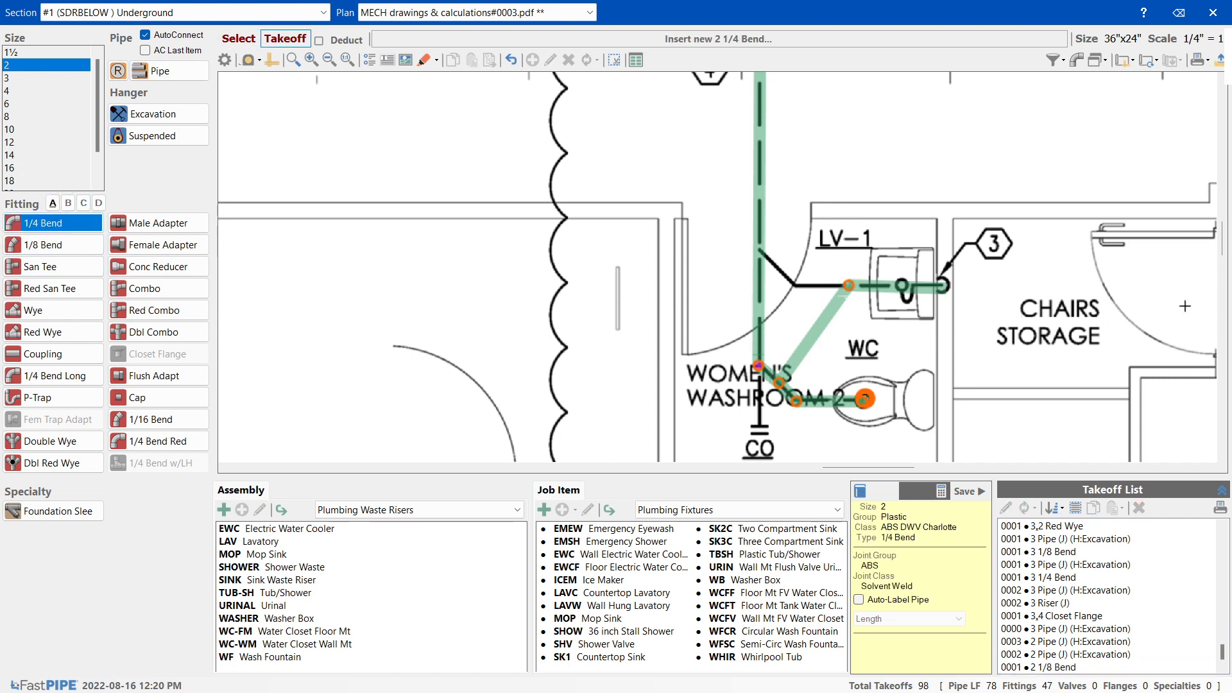
pyautogui.click(961, 279)
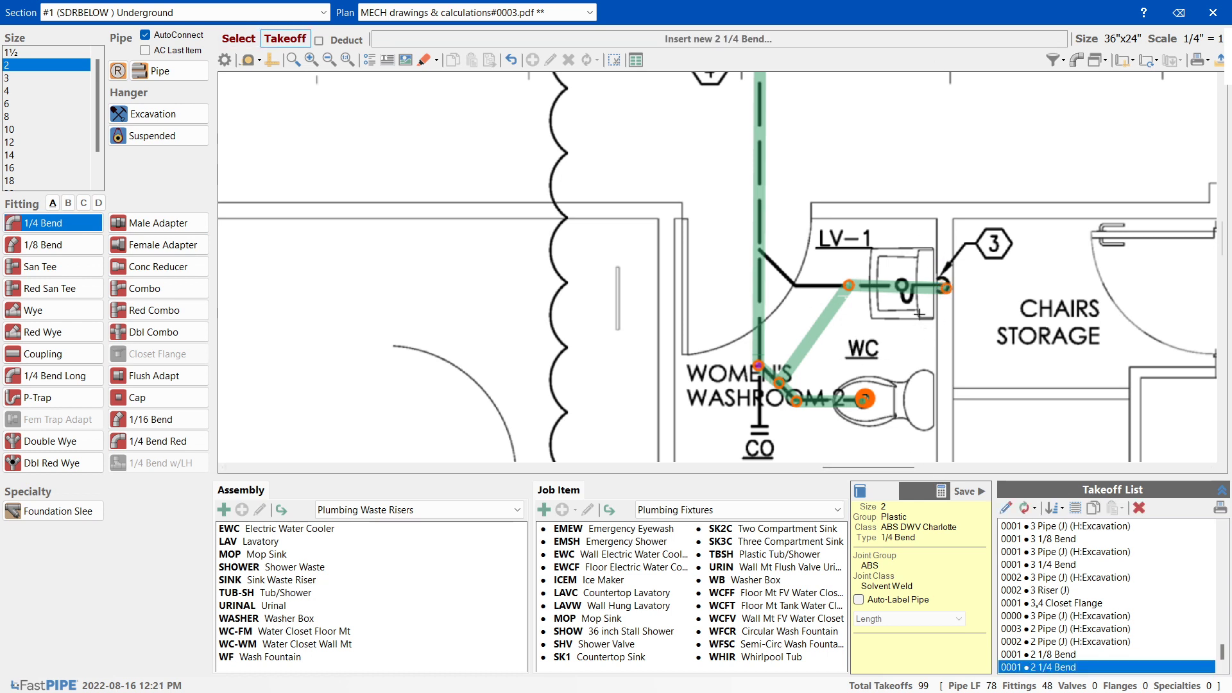
# - Delete the 2-inch 1/8 Bend at the pipe's turn beside LV-1
pyautogui.scroll(-1, 920, 314)
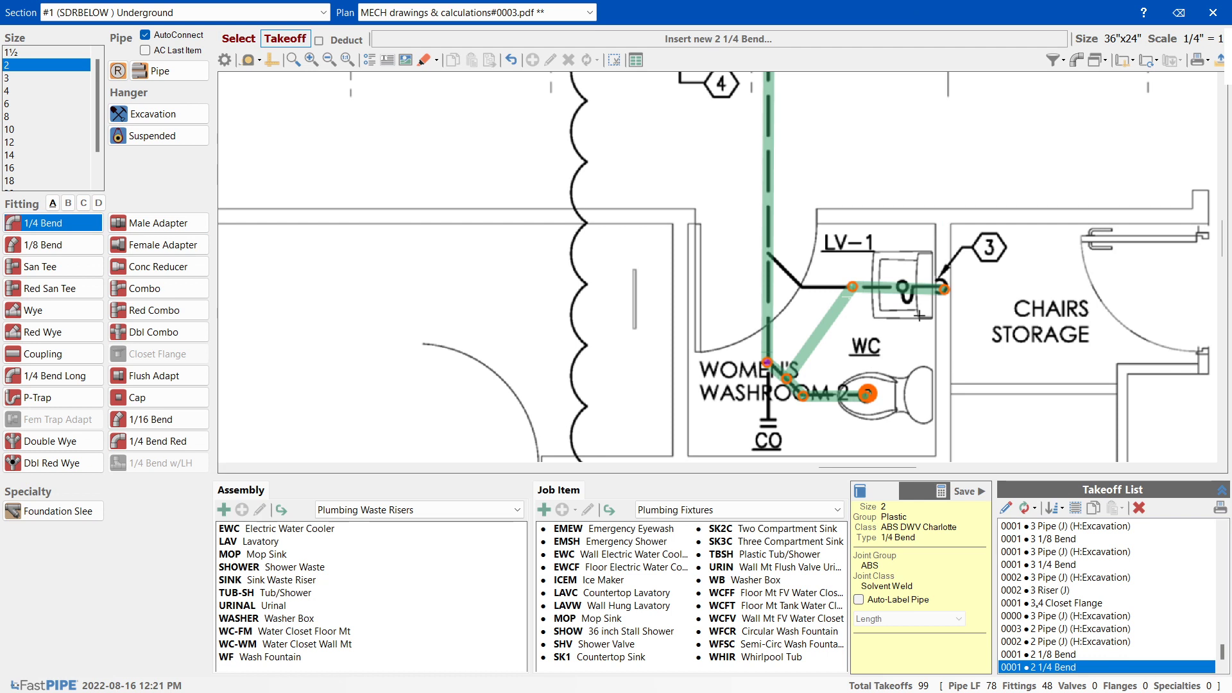
pyautogui.press('Escape')
pyautogui.click(846, 306)
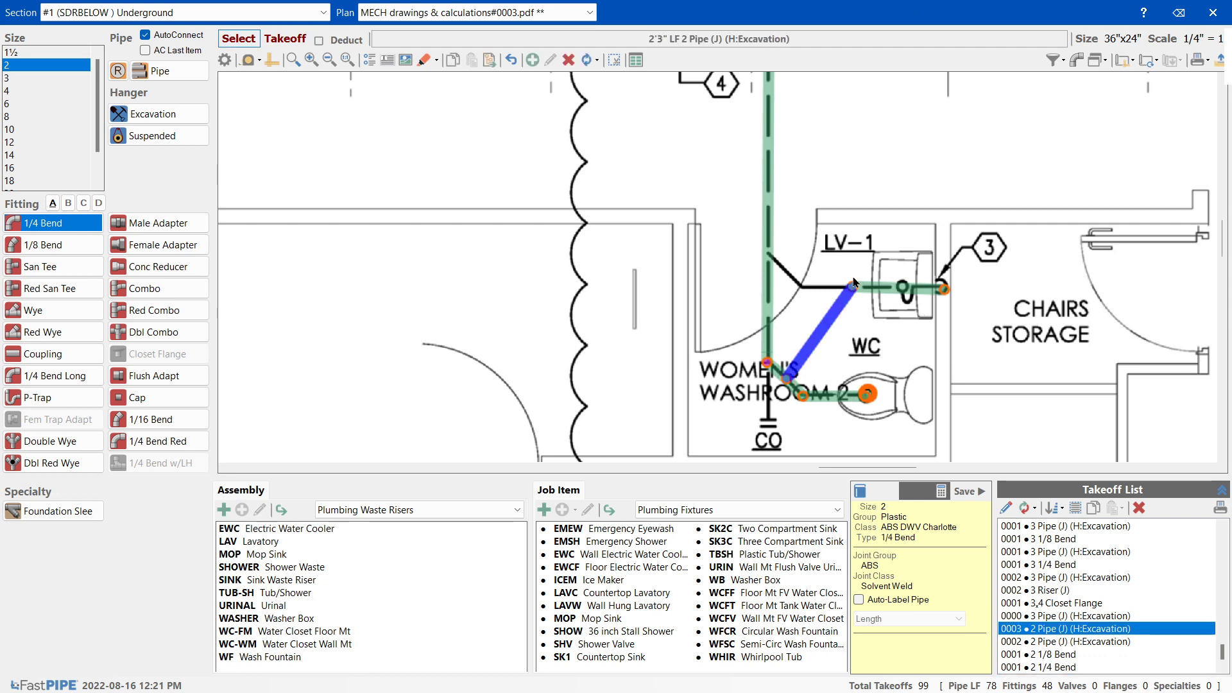
pyautogui.click(853, 289)
pyautogui.click(852, 288)
pyautogui.moveTo(852, 288); pyautogui.dragTo(862, 360)
pyautogui.press('Delete')
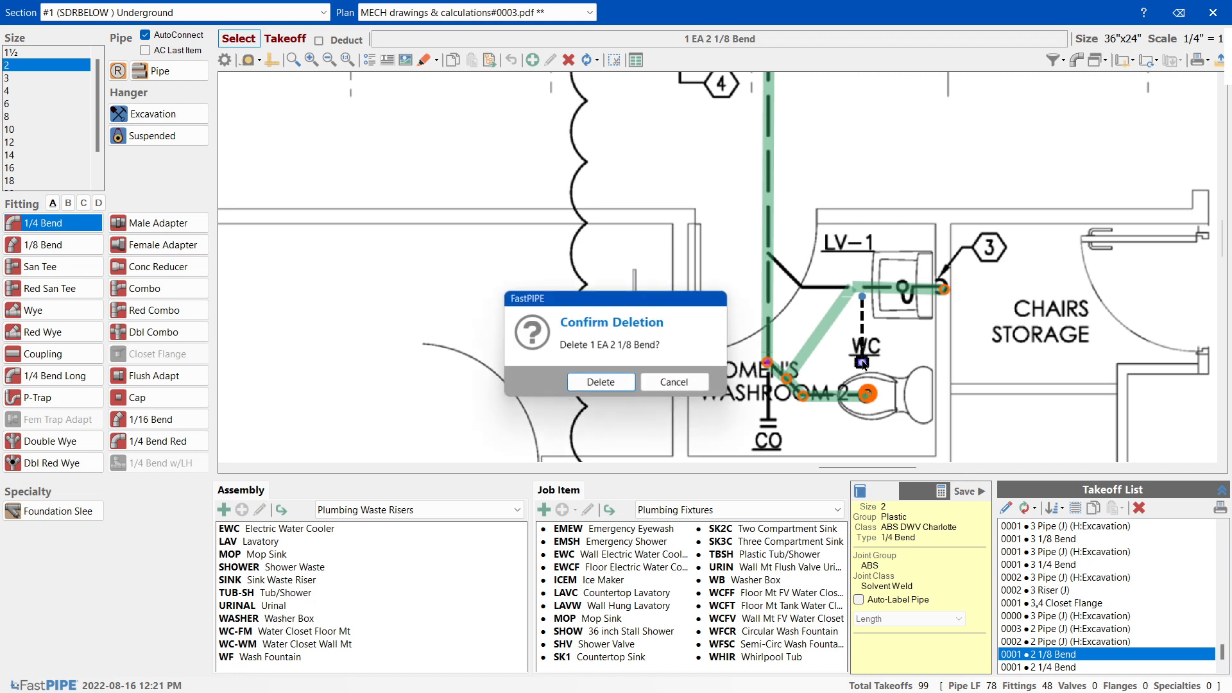
pyautogui.press('Return')
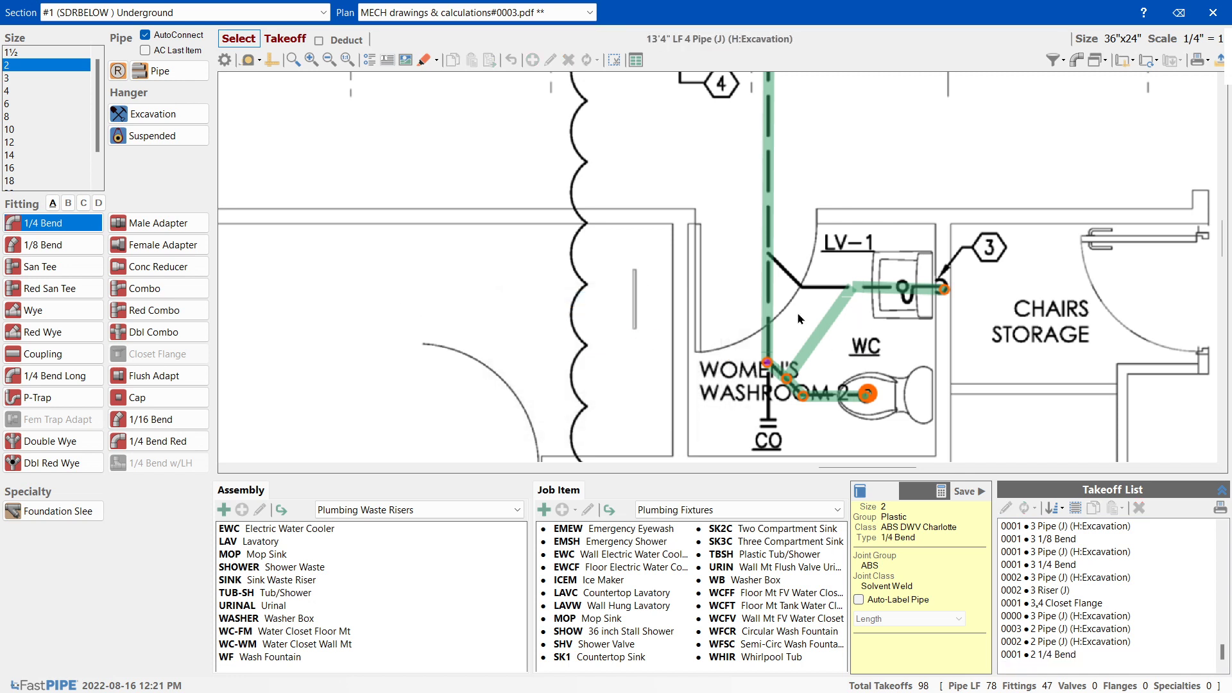
# - Delete the horizontal 2-inch pipe through LV-1 and the 1/4 Bend at its wall end
pyautogui.click(940, 288)
pyautogui.press('Delete')
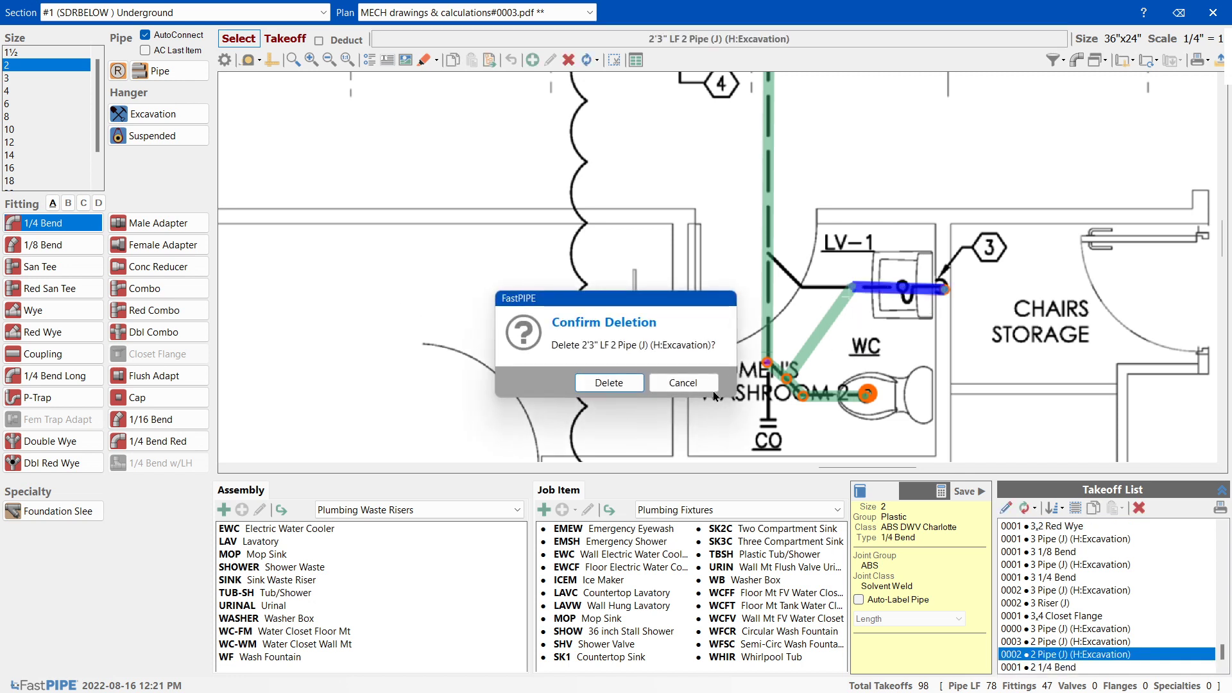
pyautogui.press('Return')
pyautogui.click(944, 290)
pyautogui.press('Delete')
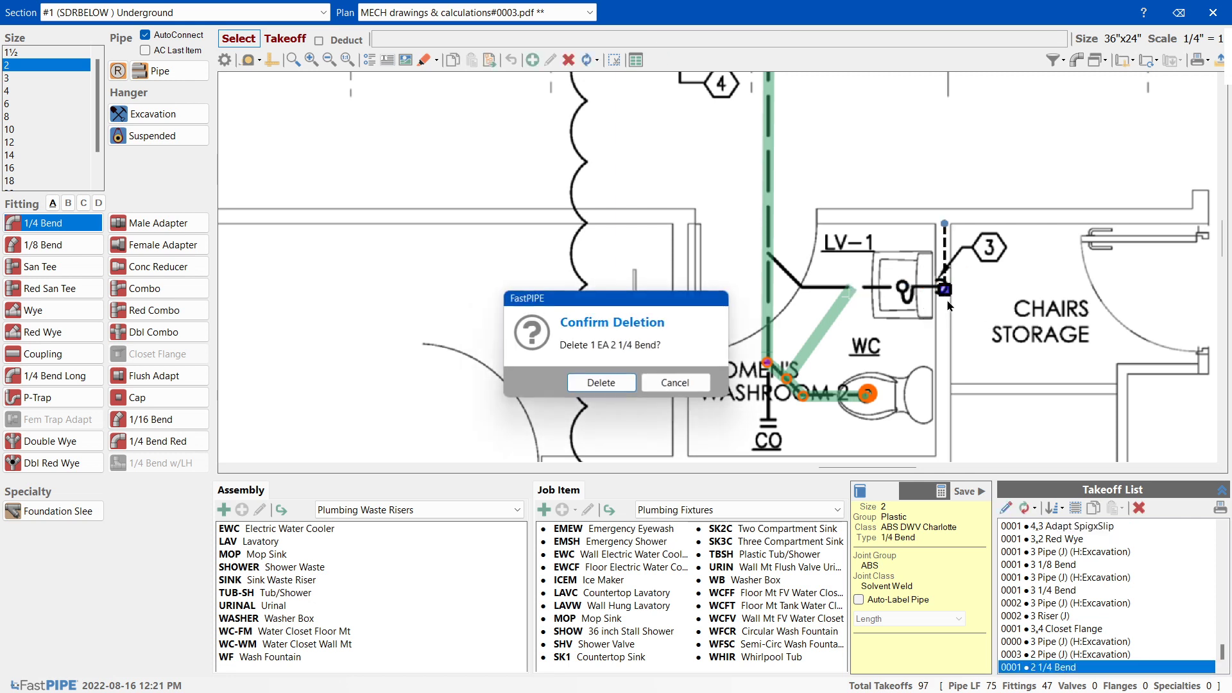
pyautogui.press('Return')
# - Shorten the remaining diagonal 2-inch pipe to a small stub just off the reducing wye
pyautogui.click(835, 309)
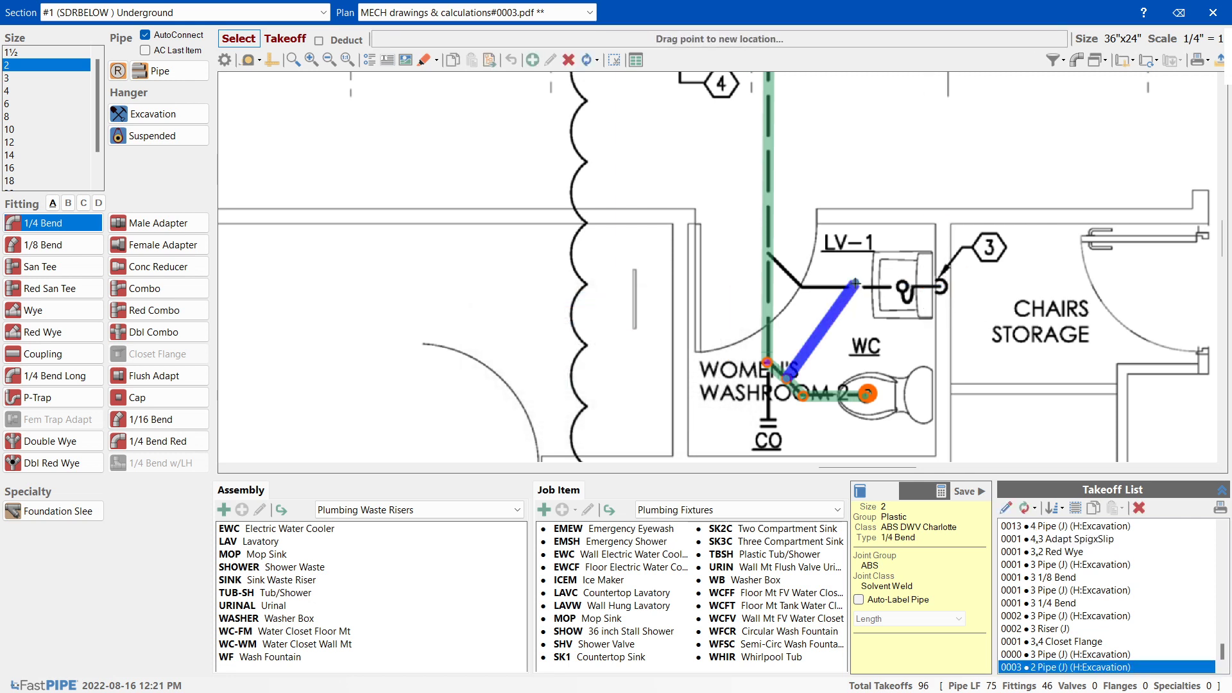
pyautogui.moveTo(850, 289); pyautogui.dragTo(793, 365)
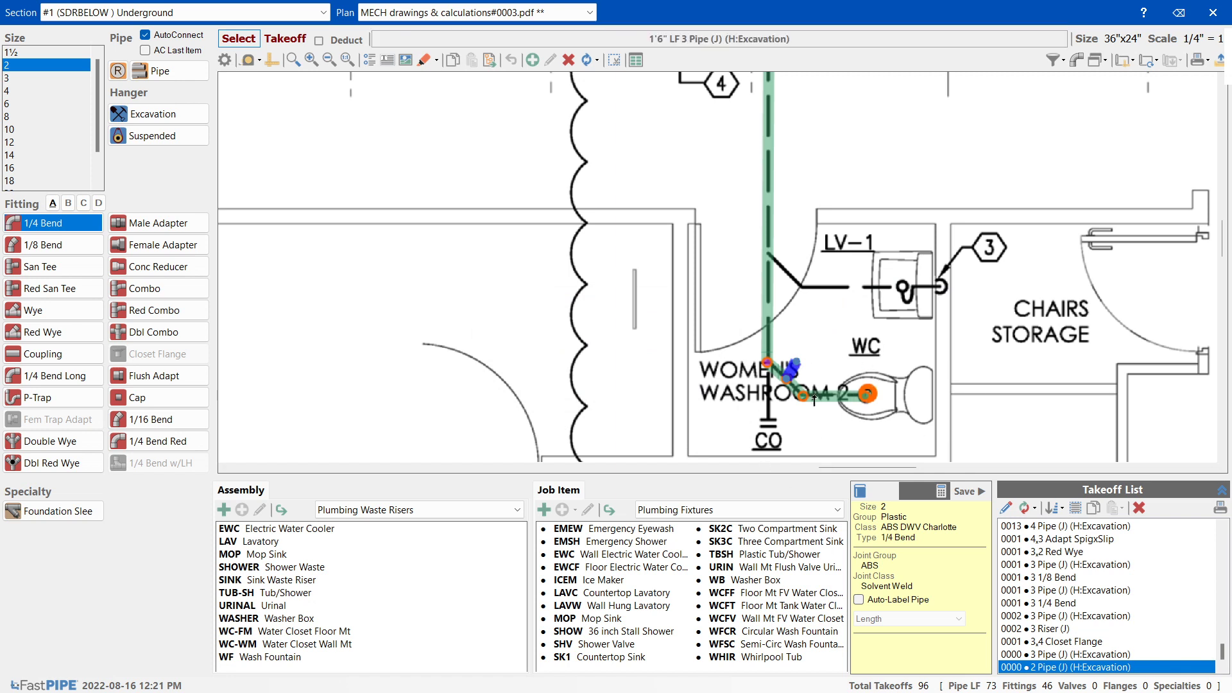
pyautogui.moveTo(796, 363); pyautogui.dragTo(796, 364)
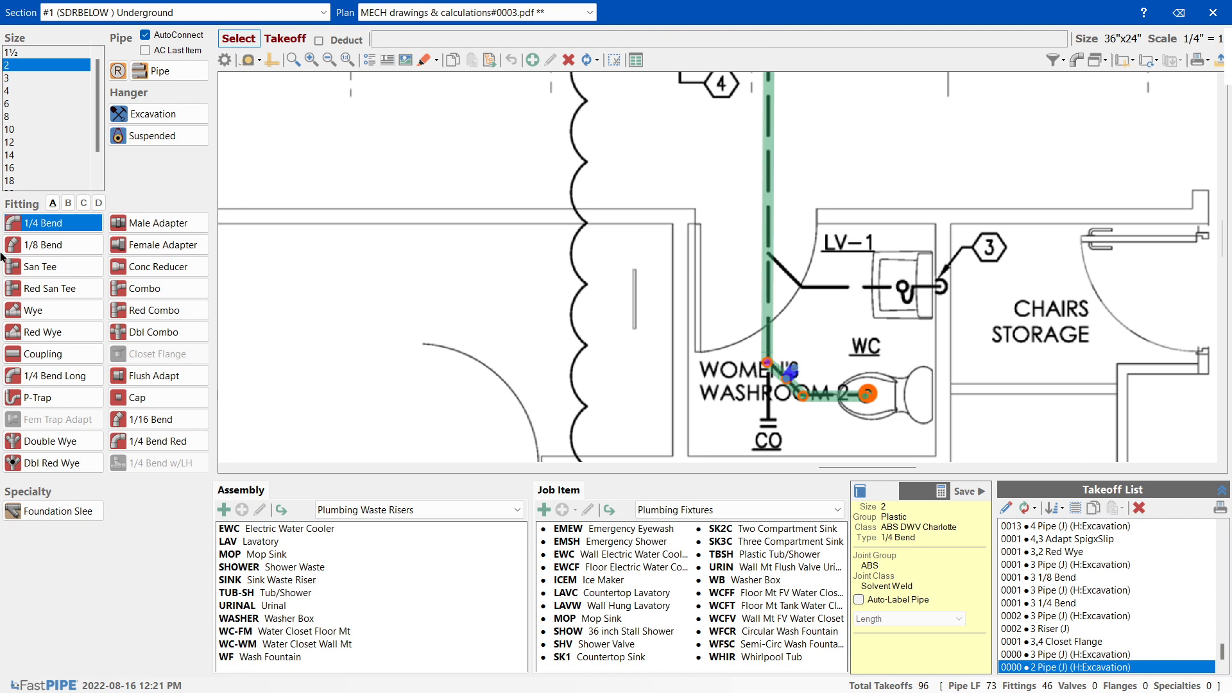
# - Add a 2-inch 1/8 Bend on the stub and run about 4 ft of 2-inch pipe to a 1/4 Bend at the wall behind the water closet
pyautogui.click(51, 244)
pyautogui.click(797, 366)
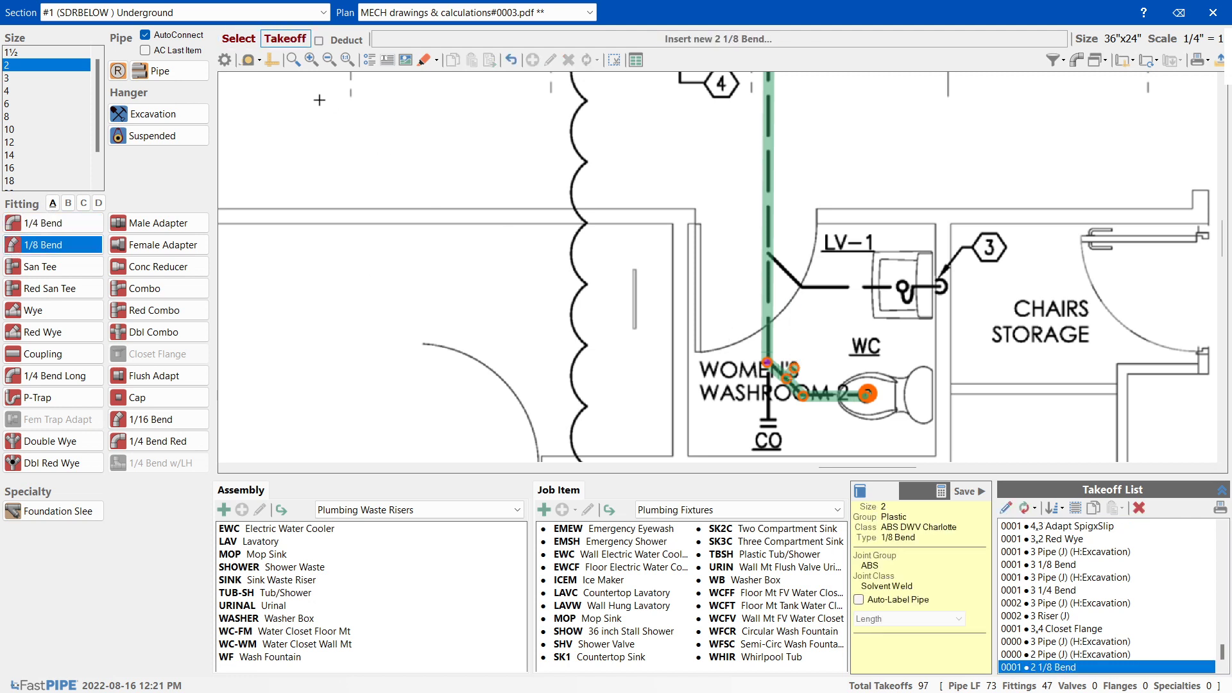
pyautogui.moveTo(794, 366); pyautogui.dragTo(941, 367)
pyautogui.click(17, 220)
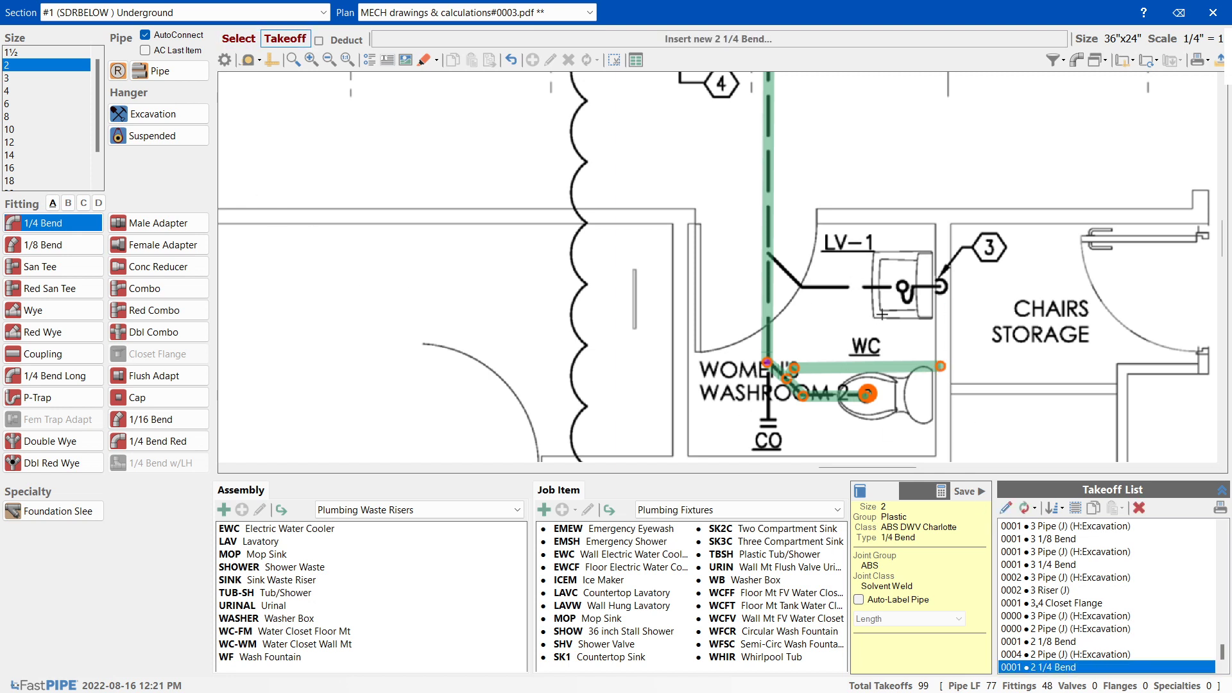
# - Mark the 1/4 Bend at the wall behind the water closet with the red 60% 12pt highlighter
pyautogui.click(423, 60)
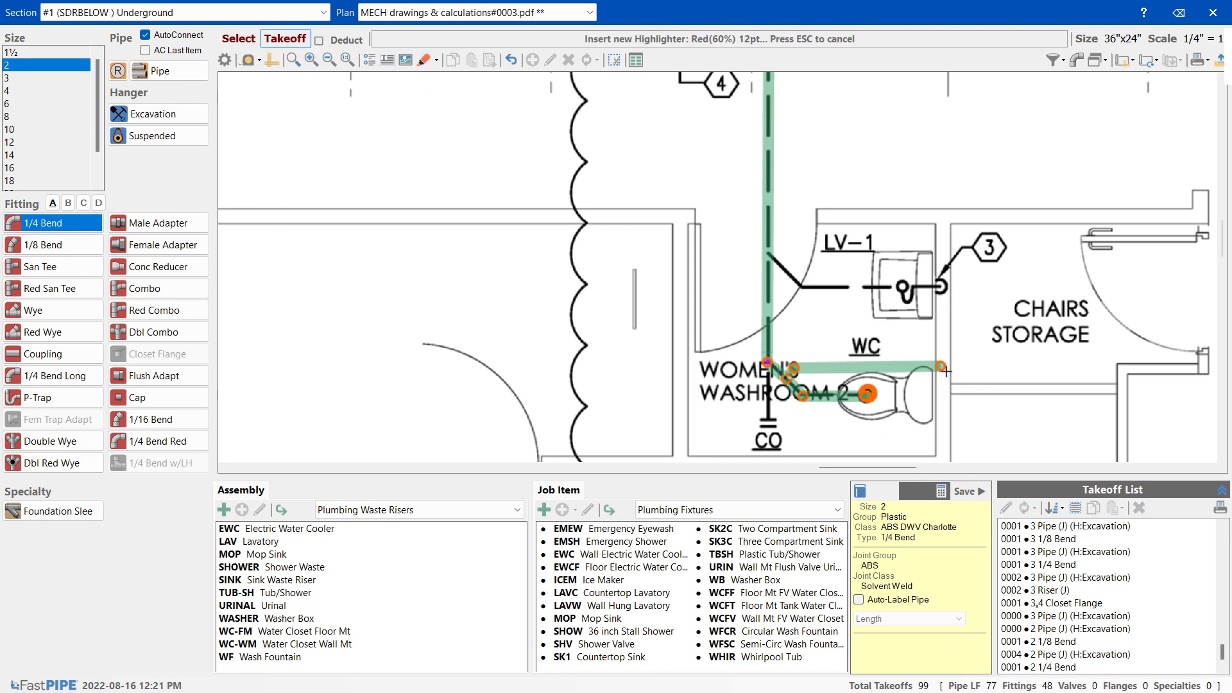
pyautogui.moveTo(939, 354); pyautogui.dragTo(930, 377)
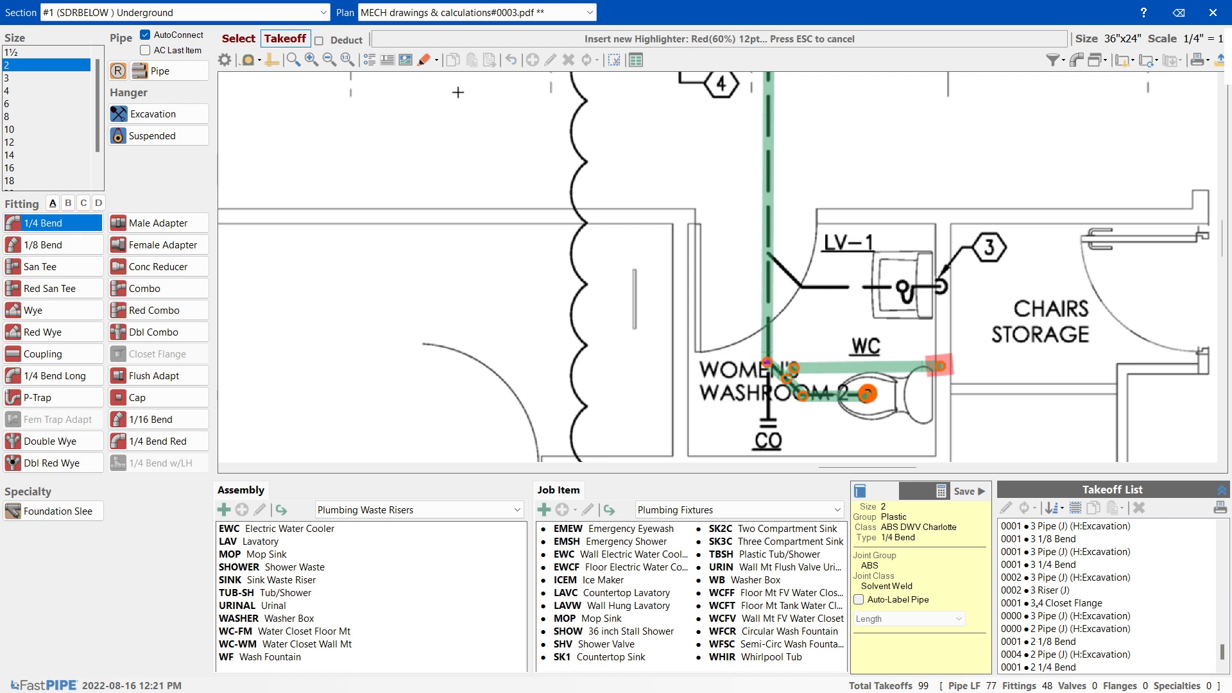
# - Highlight the water closet branch in Women's Washroom 2 with the red 60% 20pt highlighter
pyautogui.click(436, 60)
pyautogui.moveTo(475, 107)
pyautogui.click(551, 201)
pyautogui.moveTo(736, 379)
pyautogui.mouseDown()
pyautogui.moveTo(964, 381)
pyautogui.moveTo(908, 397)
pyautogui.moveTo(897, 376)
pyautogui.mouseUp()
pyautogui.press('Escape')
# - Shift the 2-inch pipe behind the water closet slightly lower, together with its 1/8 Bend and 1/4 Bend
pyautogui.click(833, 433)
pyautogui.click(897, 368)
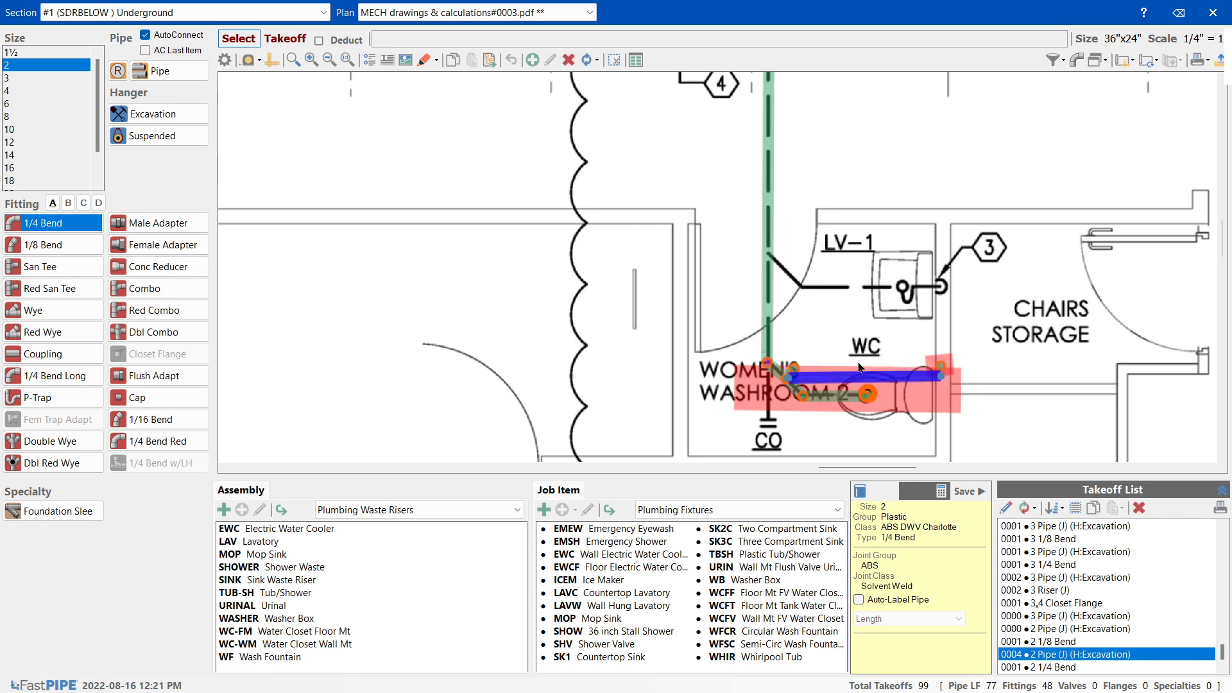
pyautogui.click(793, 372)
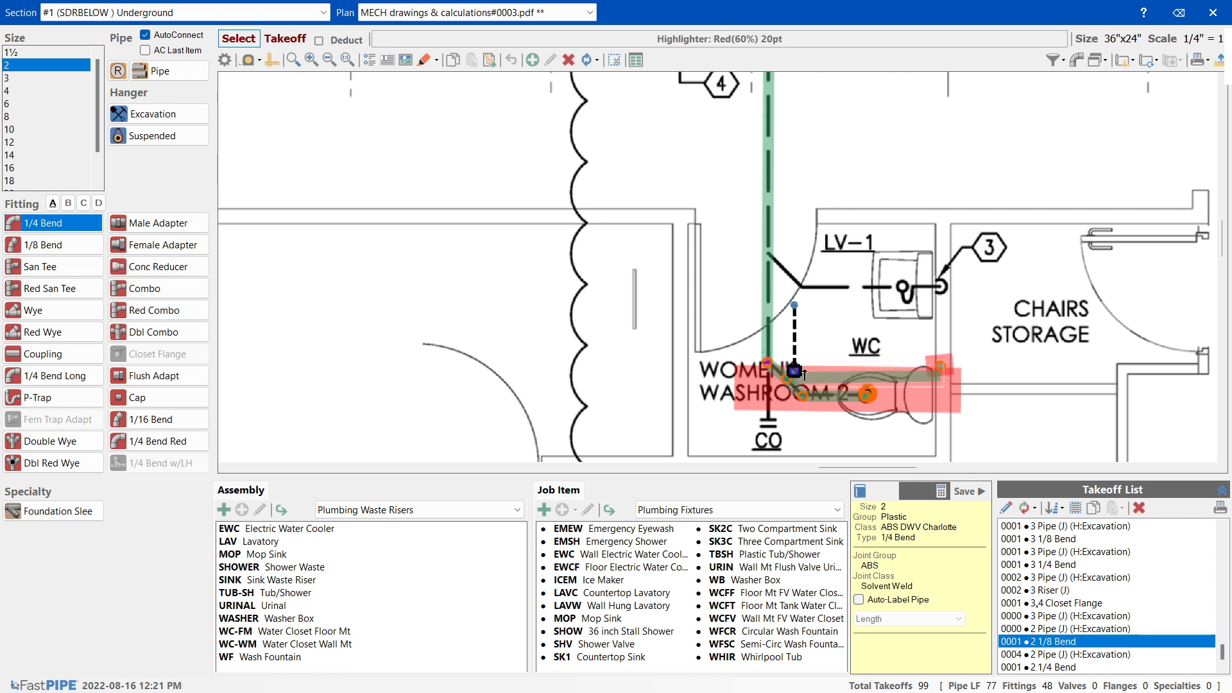
pyautogui.click(940, 371)
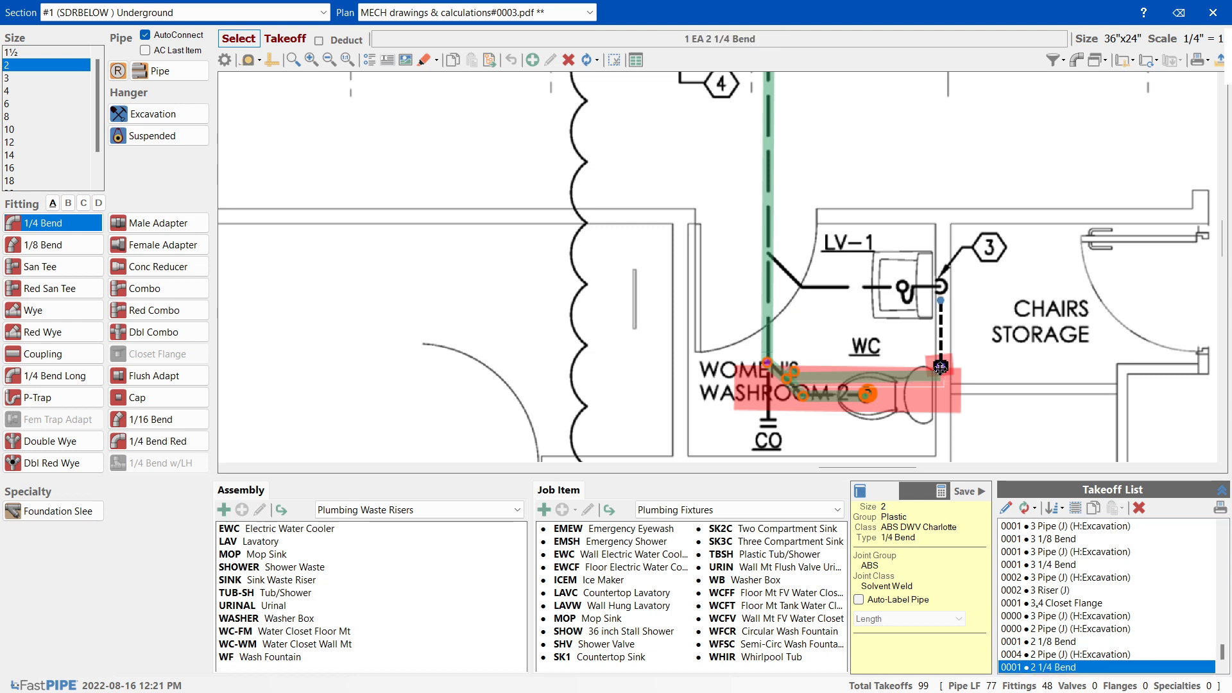
pyautogui.click(845, 437)
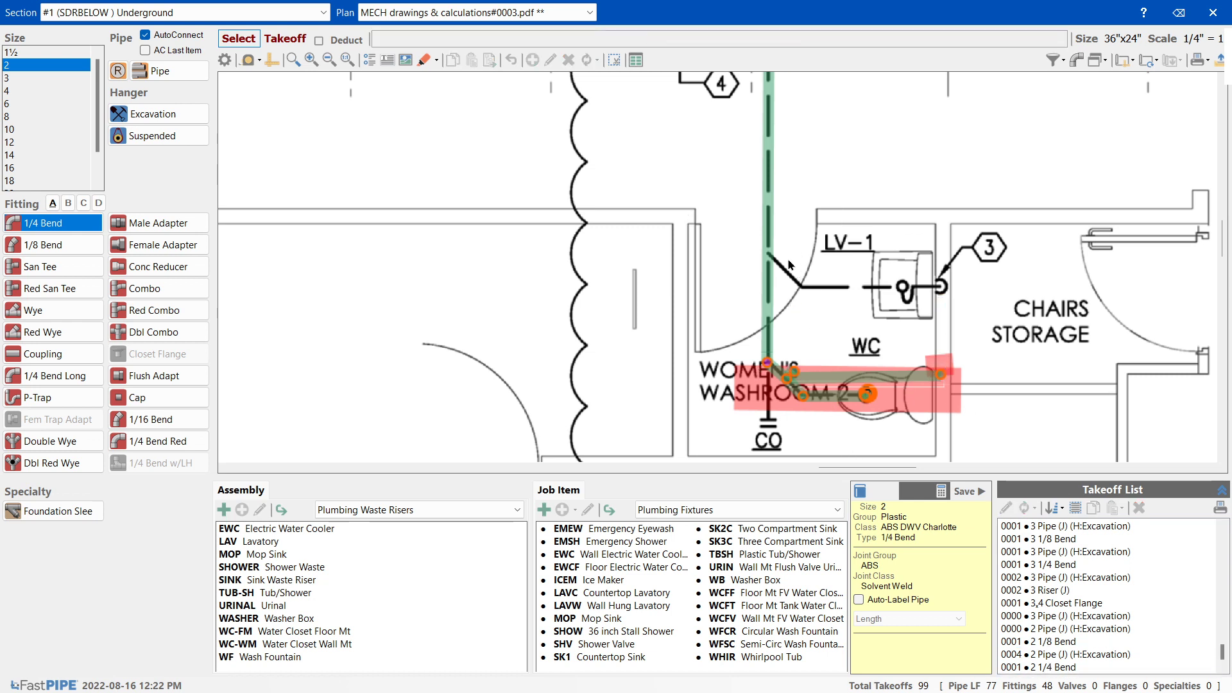
# - Highlight the LV-1 branch from the main drain to the wall with the red 60% 20pt highlighter
pyautogui.click(424, 59)
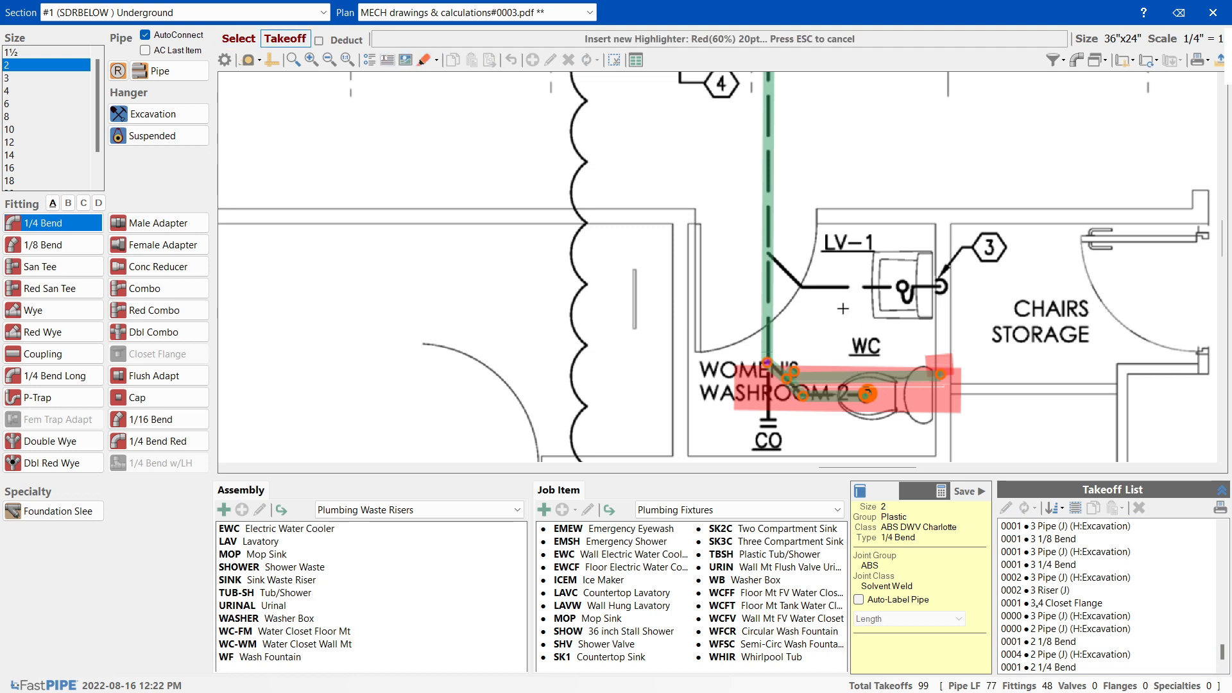
pyautogui.moveTo(775, 276); pyautogui.dragTo(969, 277)
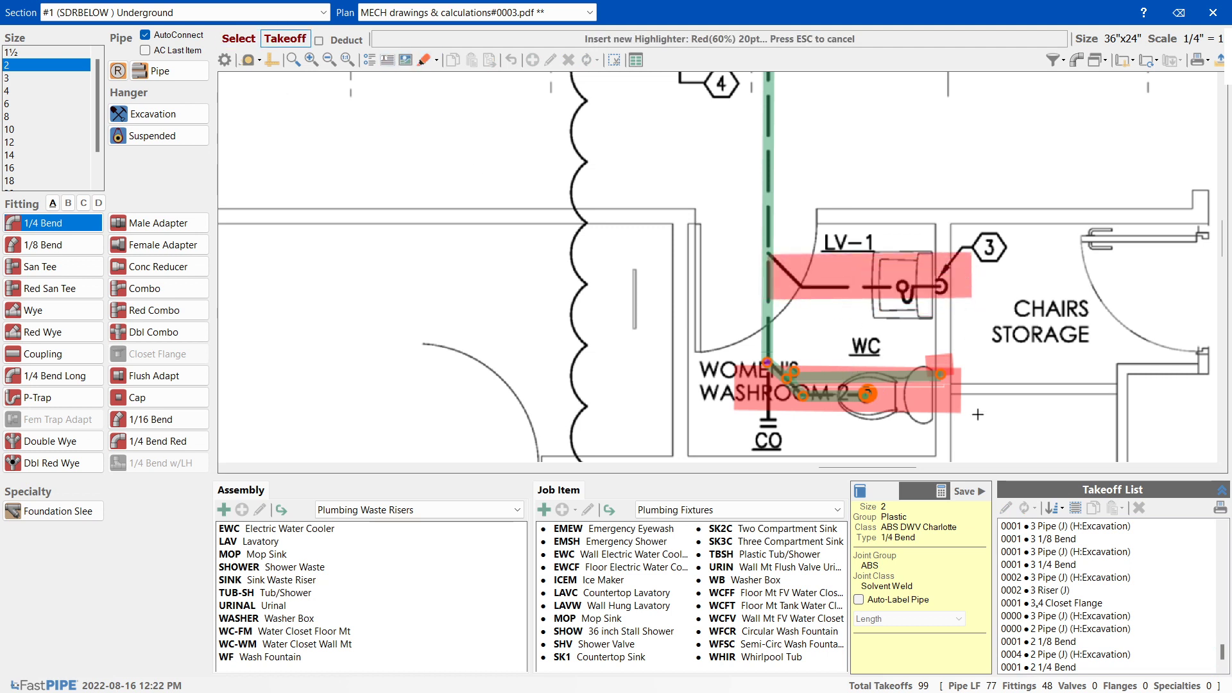
pyautogui.press('Escape')
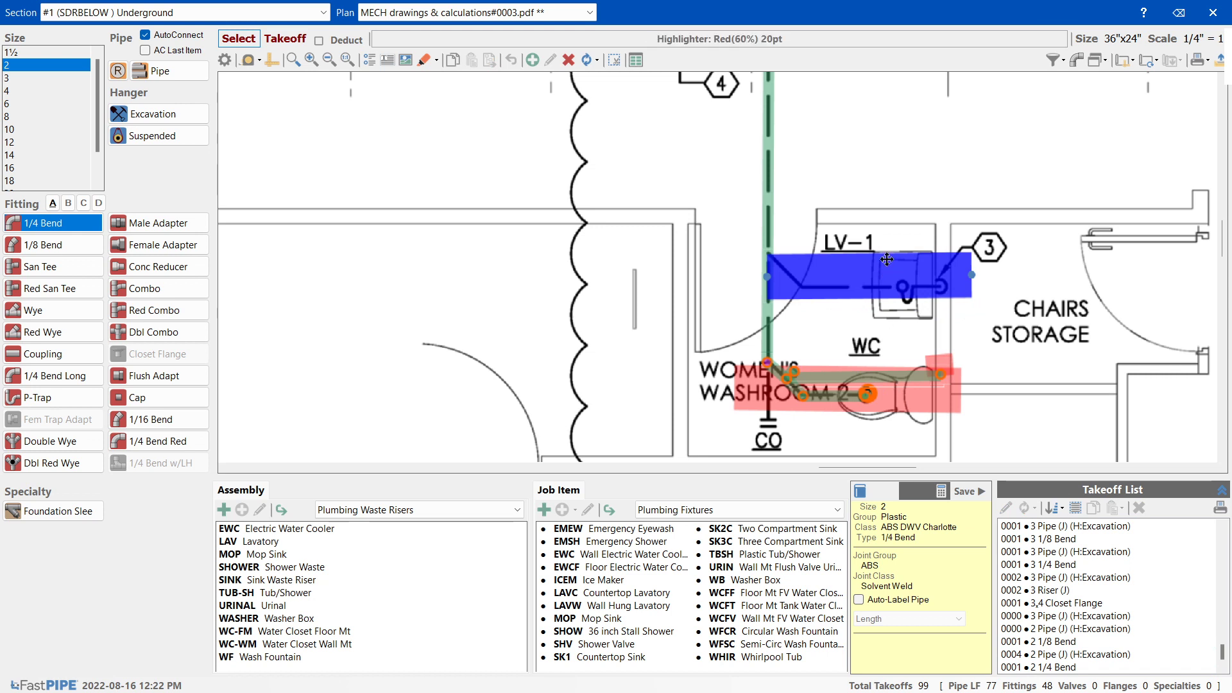
# - Delete the 20pt highlights over the LV-1 and water closet branches and move the 12pt highlight onto the shifted 1/4 Bend
pyautogui.press('Delete')
pyautogui.click(938, 380)
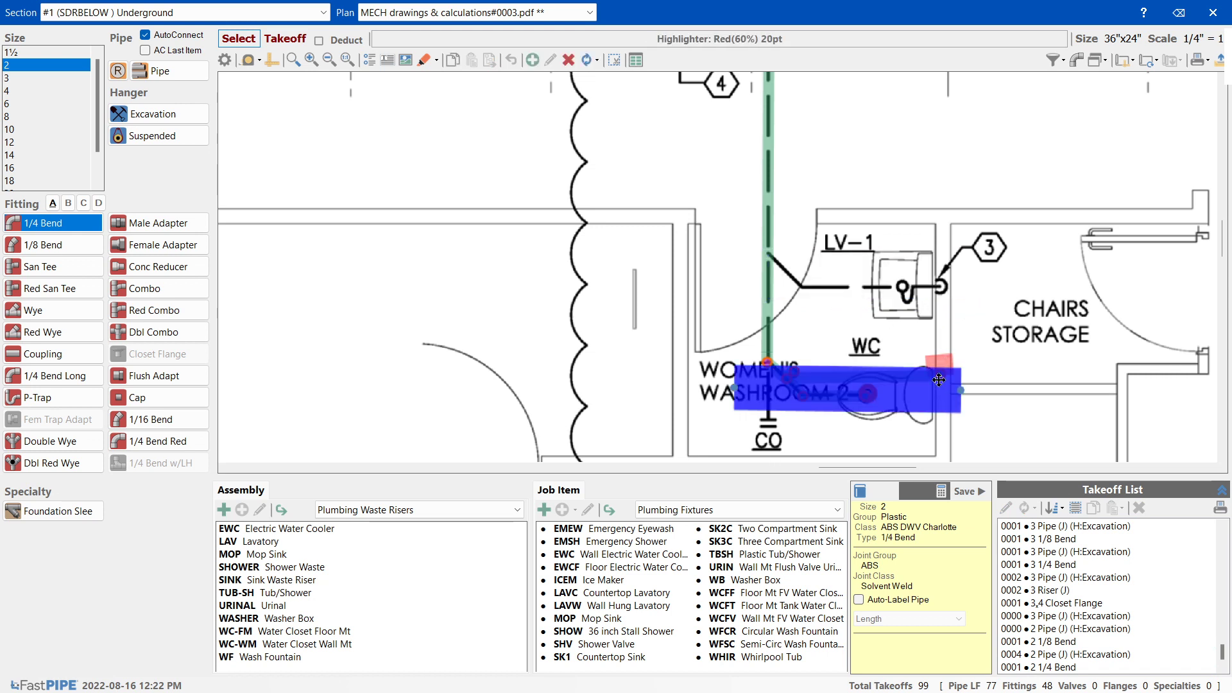
pyautogui.press('Delete')
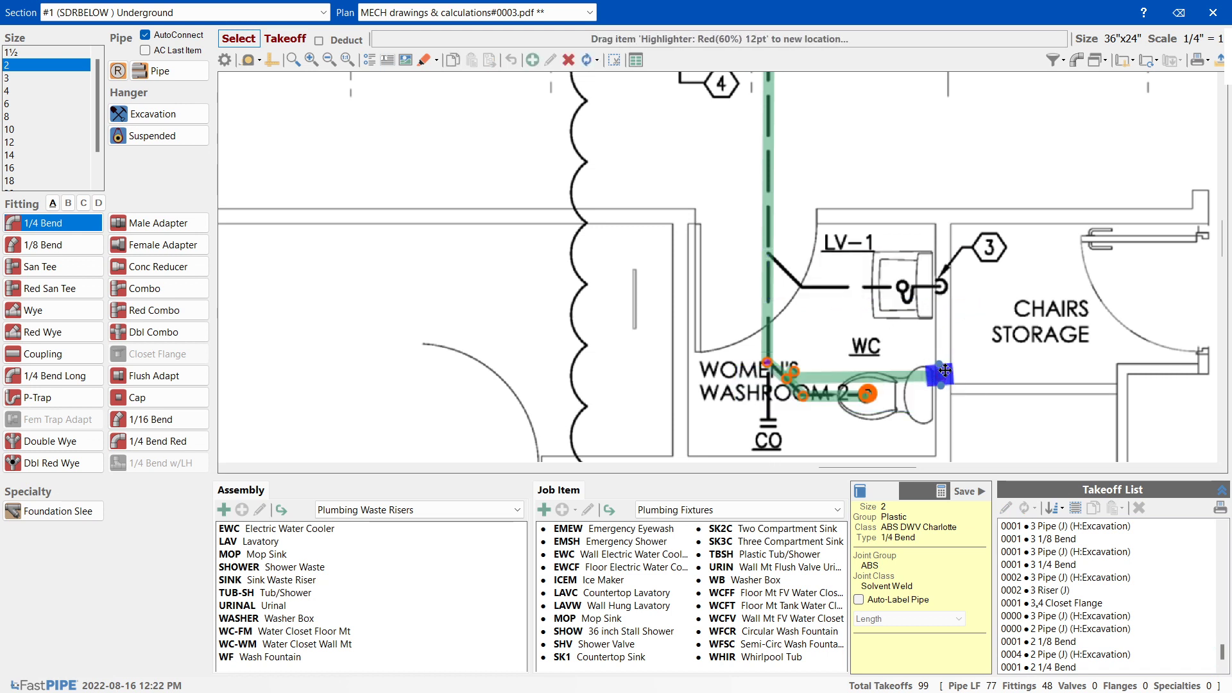
pyautogui.click(1020, 392)
# - Place a 4-inch 1/8 Bend and a 4-inch 1/8 Bend Strt at the CO symbol in Women's Washroom 2
pyautogui.scroll(-1, 1007, 393)
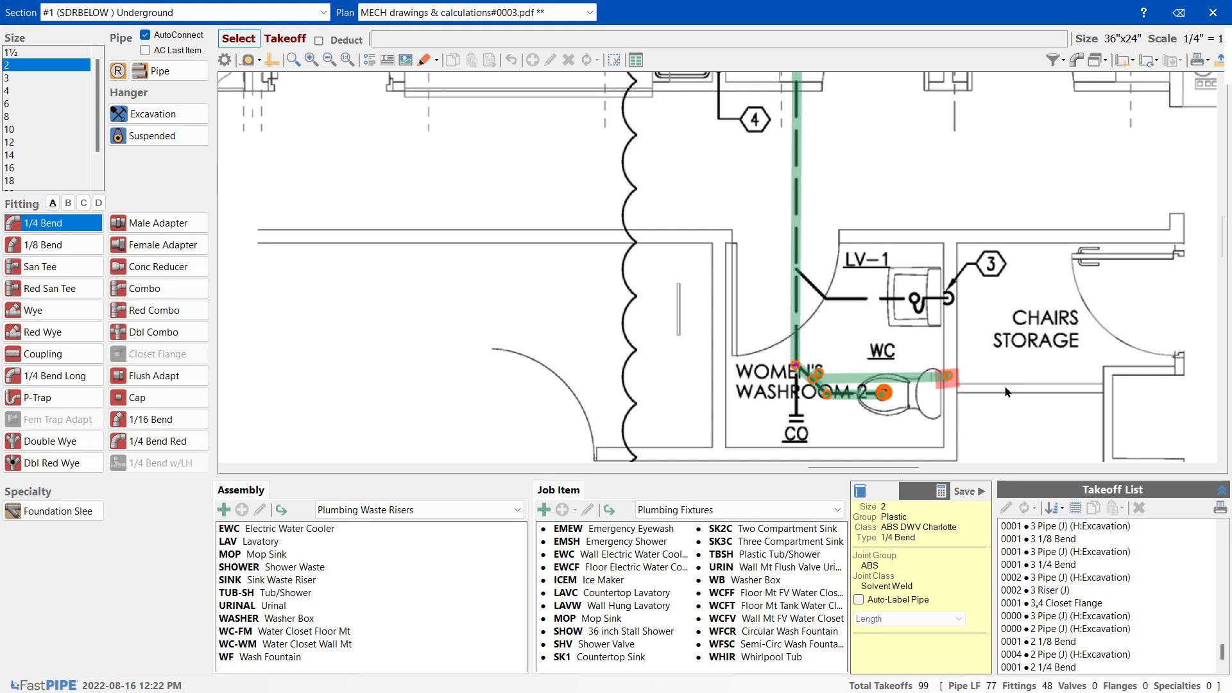
pyautogui.scroll(-2, 1005, 392)
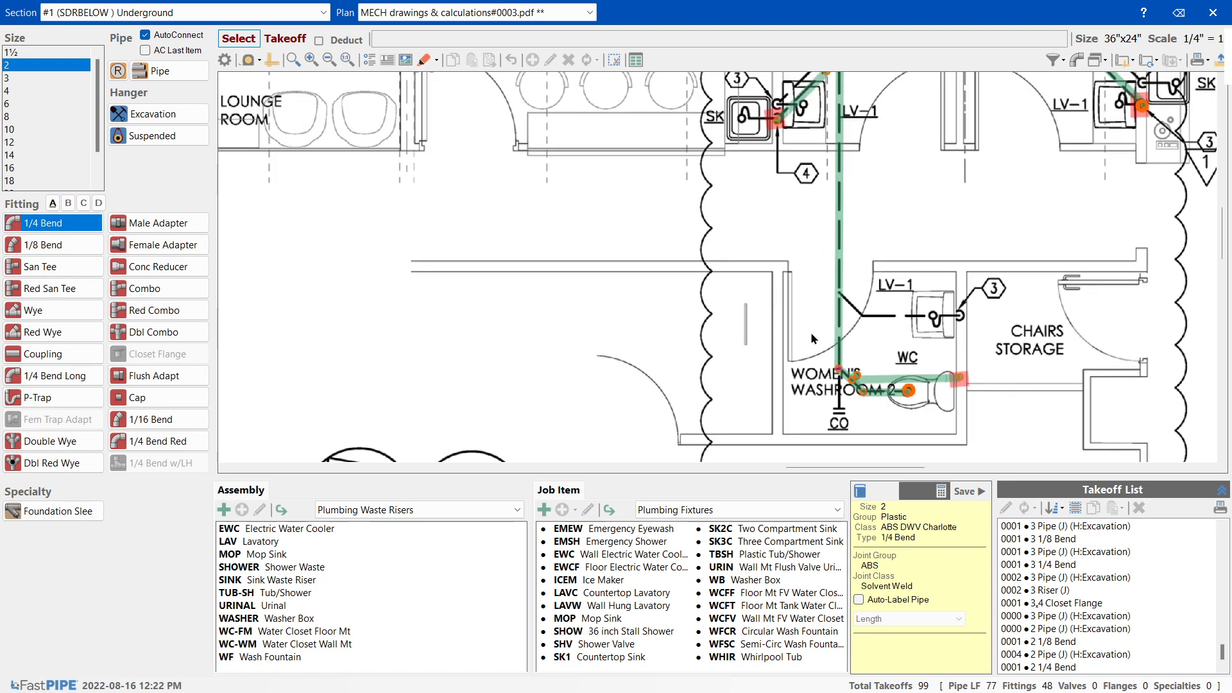
pyautogui.scroll(2, 809, 329)
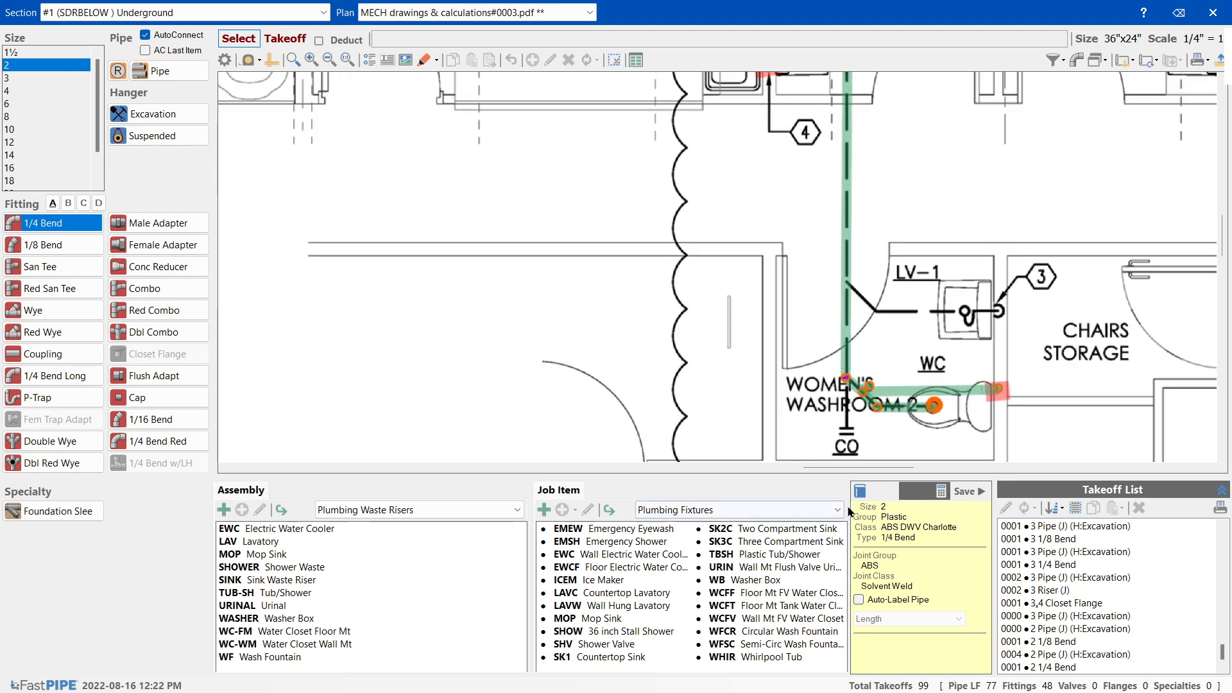
pyautogui.moveTo(1223, 236); pyautogui.dragTo(1223, 252)
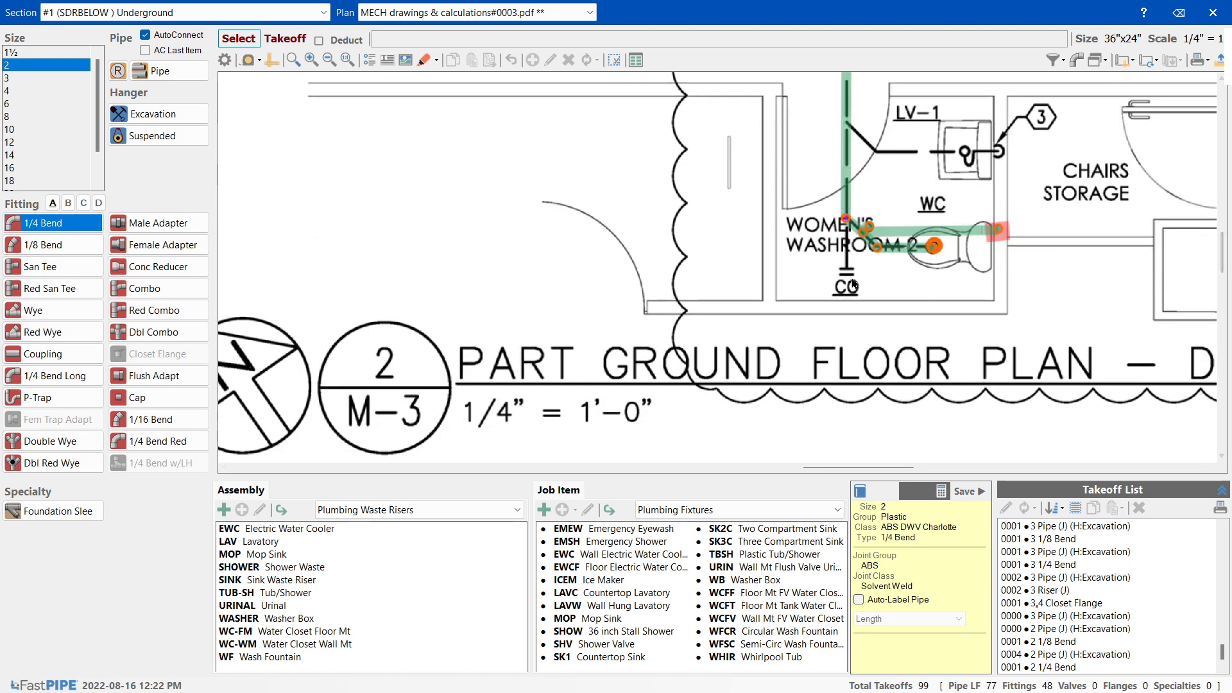
pyautogui.click(12, 91)
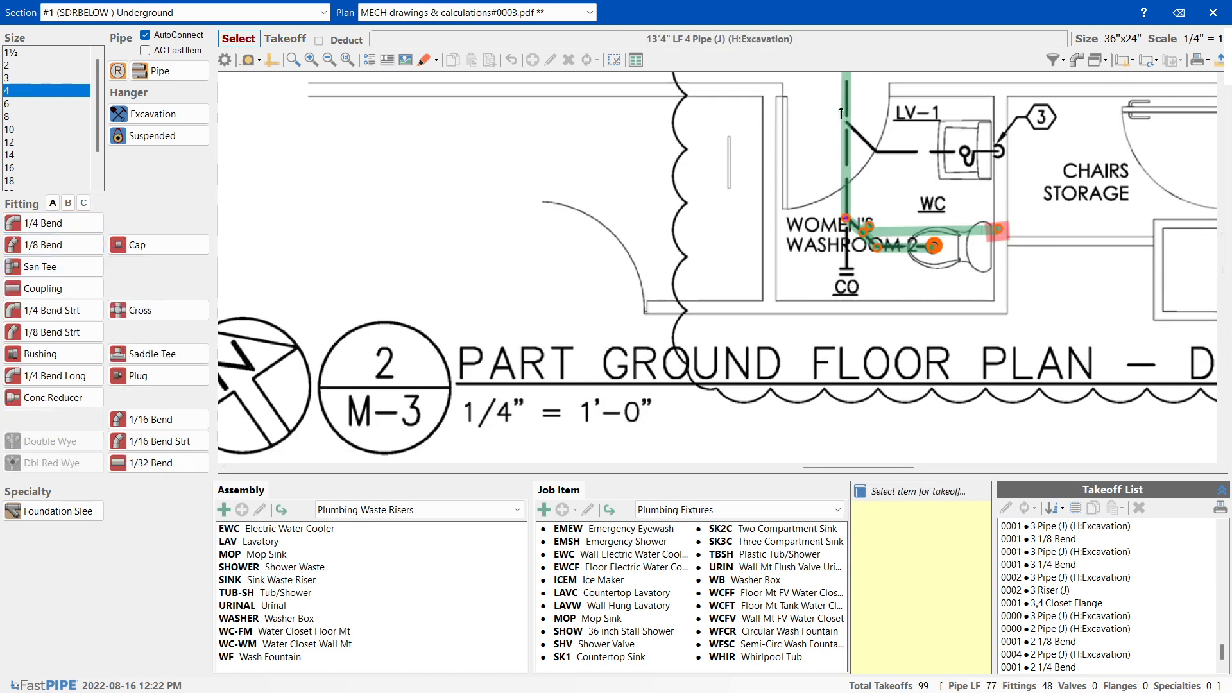
pyautogui.click(847, 137)
pyautogui.click(818, 276)
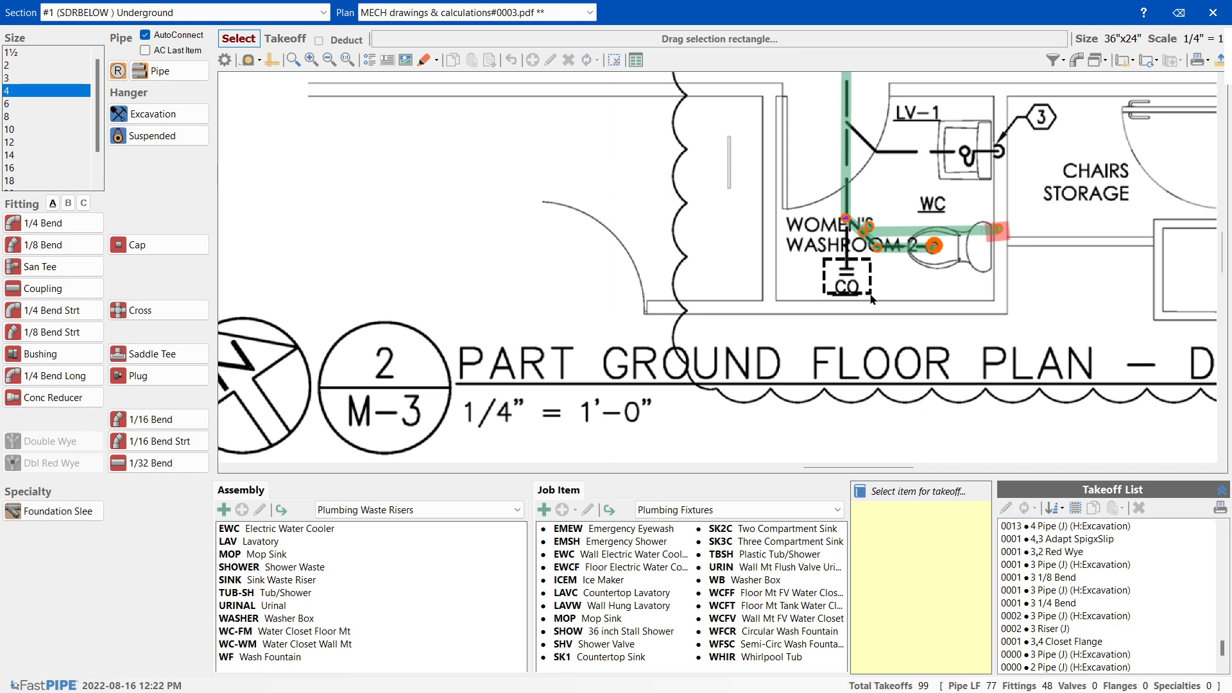
pyautogui.click(22, 246)
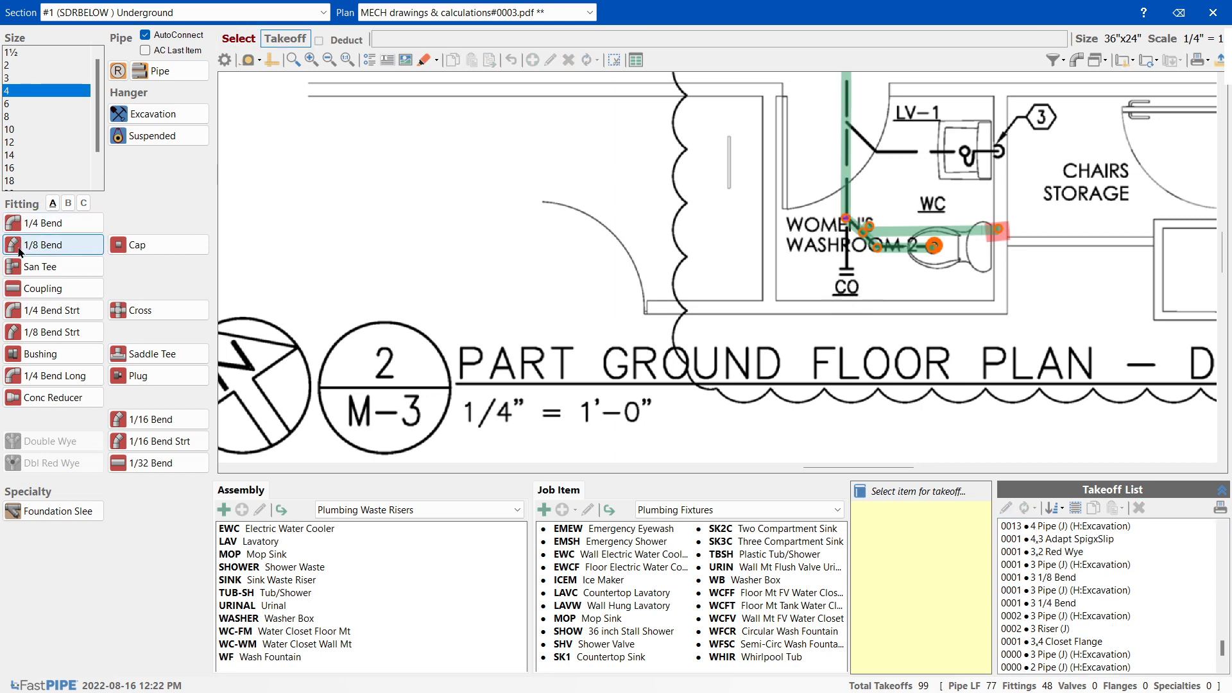
pyautogui.click(830, 275)
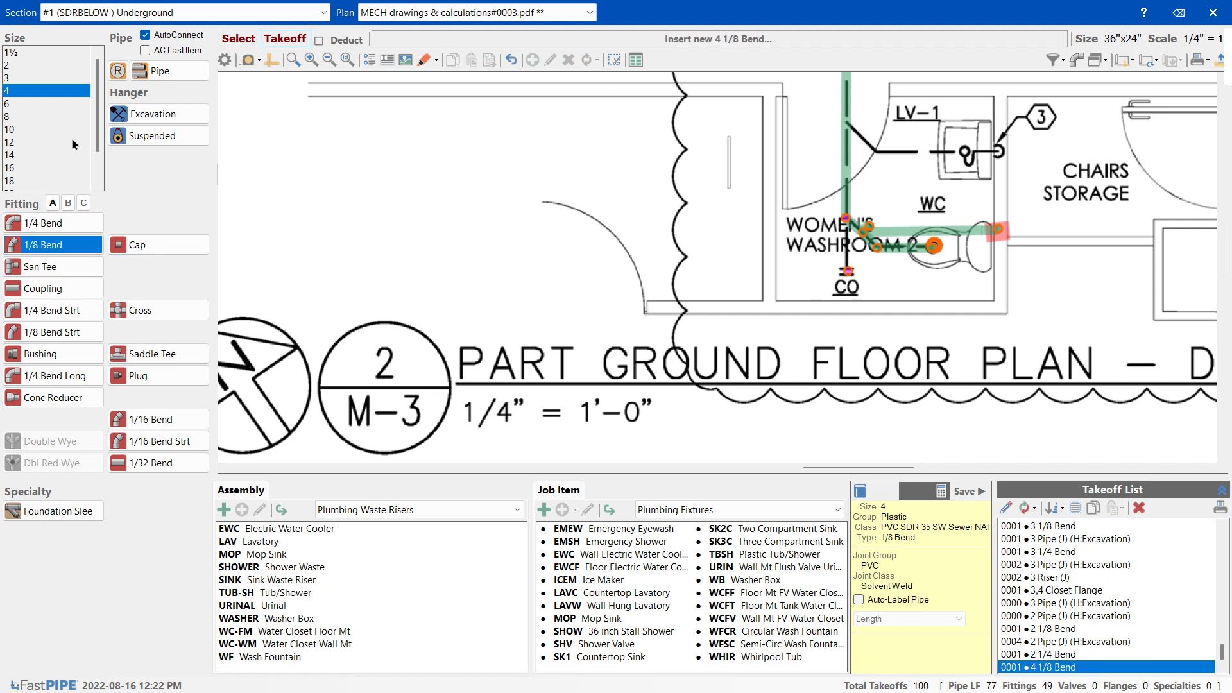
pyautogui.click(51, 332)
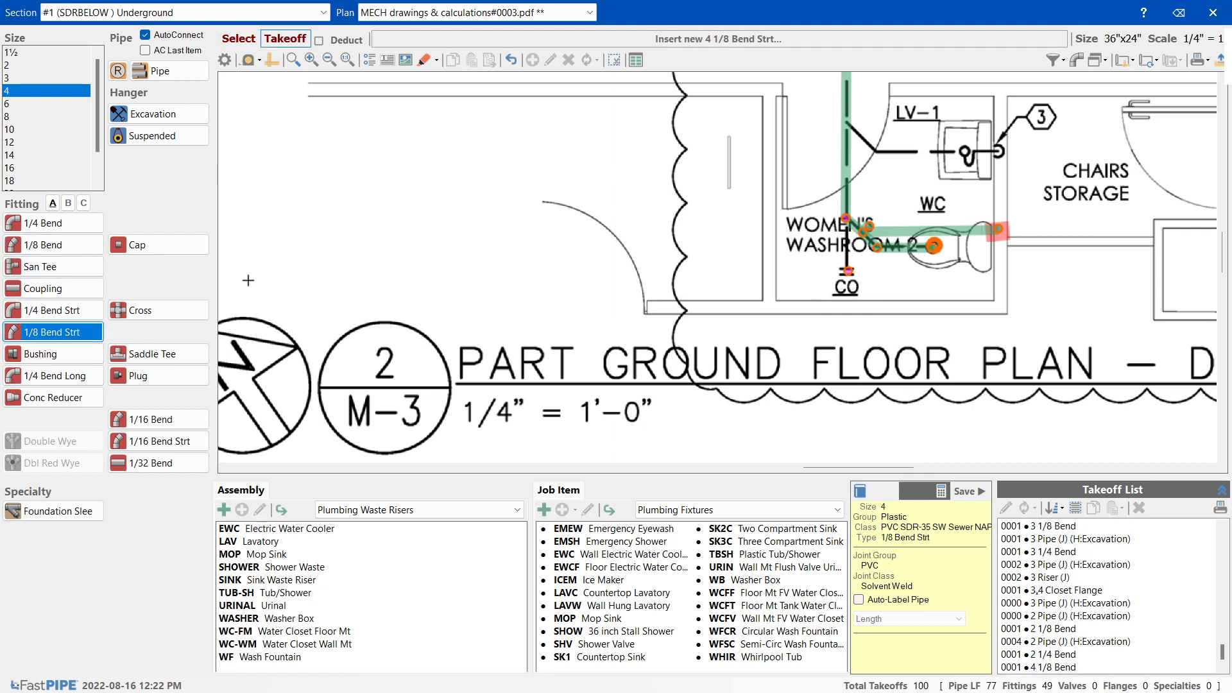
pyautogui.click(845, 275)
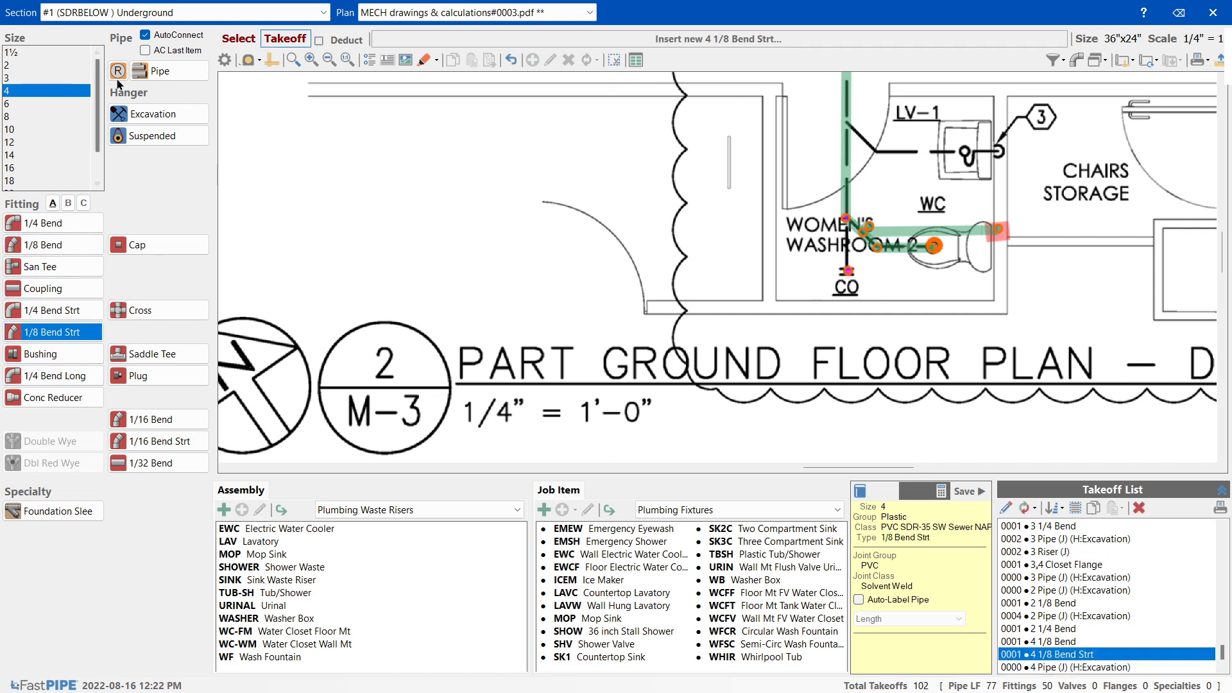
pyautogui.press('Escape')
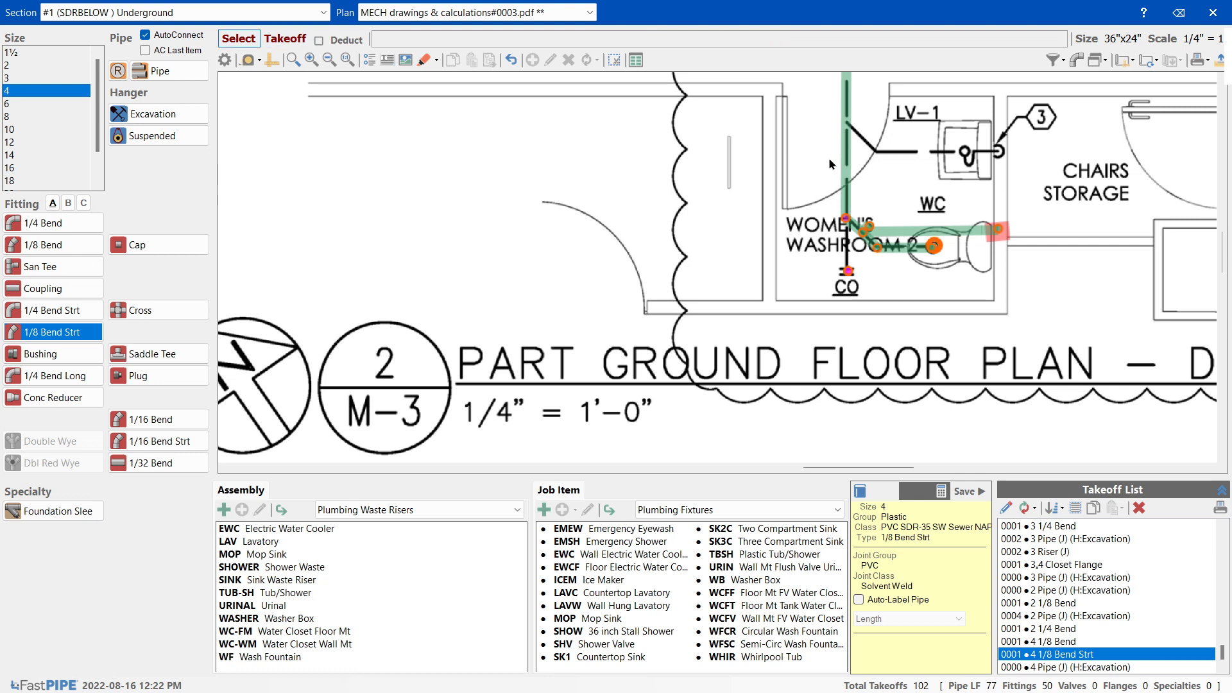
# - Add a 4-inch riser of about 3 ft at the CO location in Women's Washroom 2
pyautogui.click(847, 160)
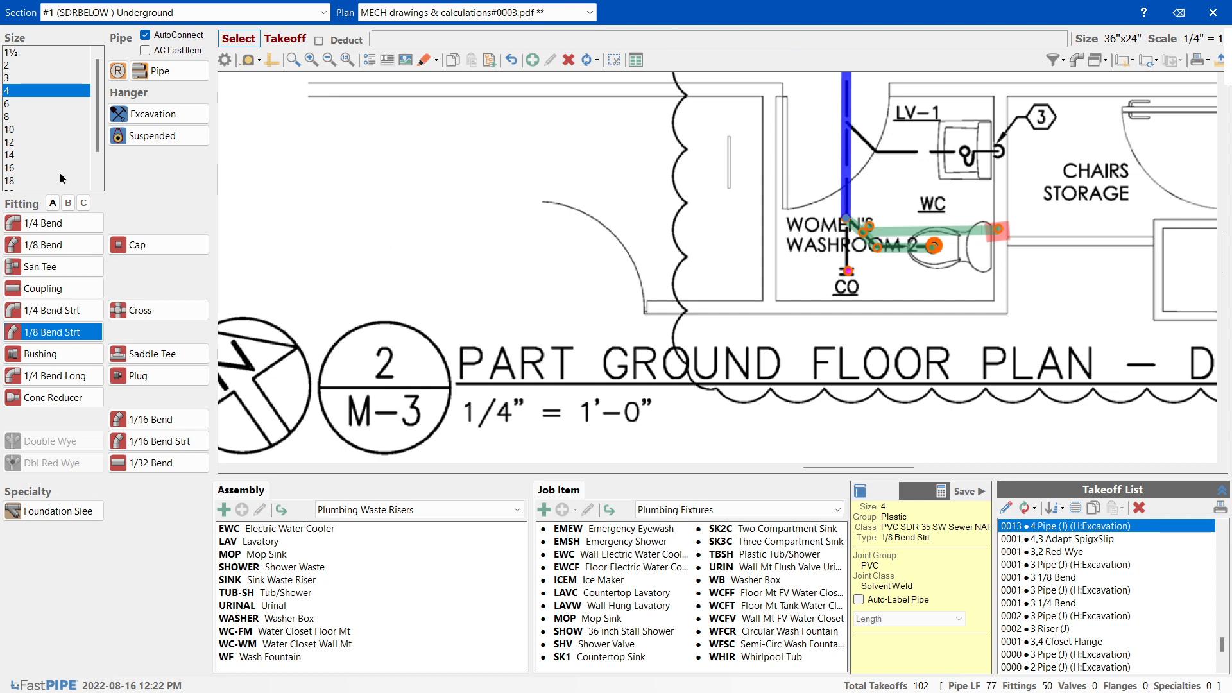
pyautogui.click(117, 71)
pyautogui.click(127, 91)
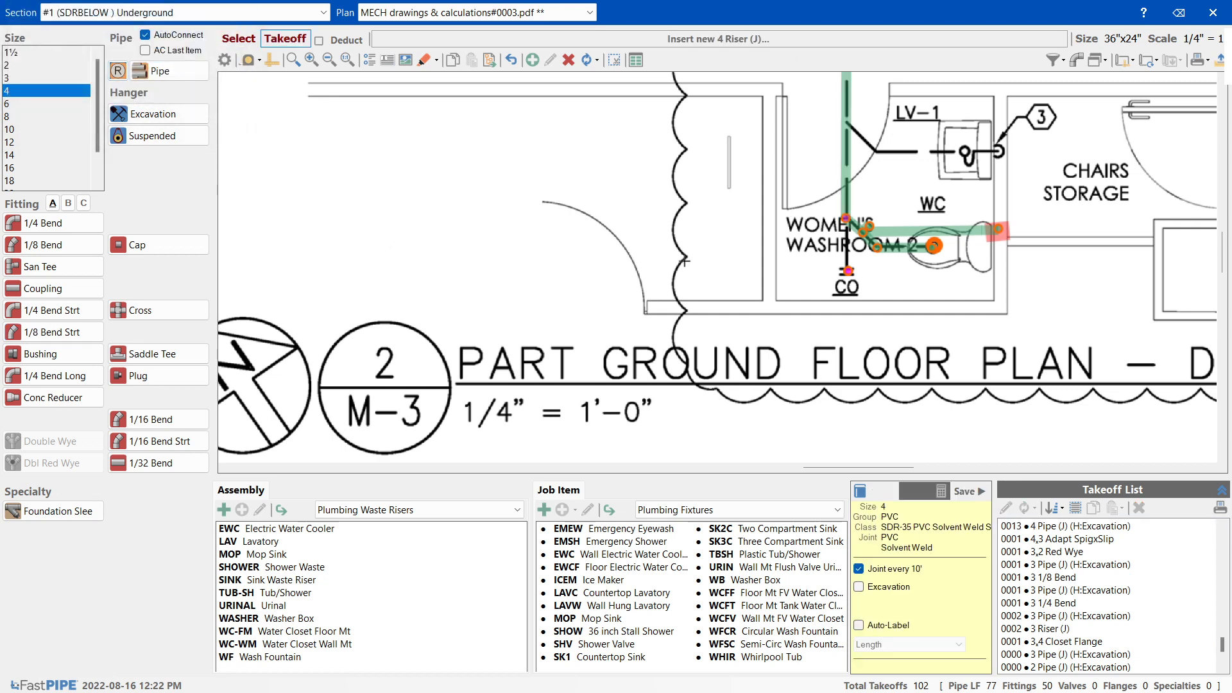
pyautogui.click(847, 271)
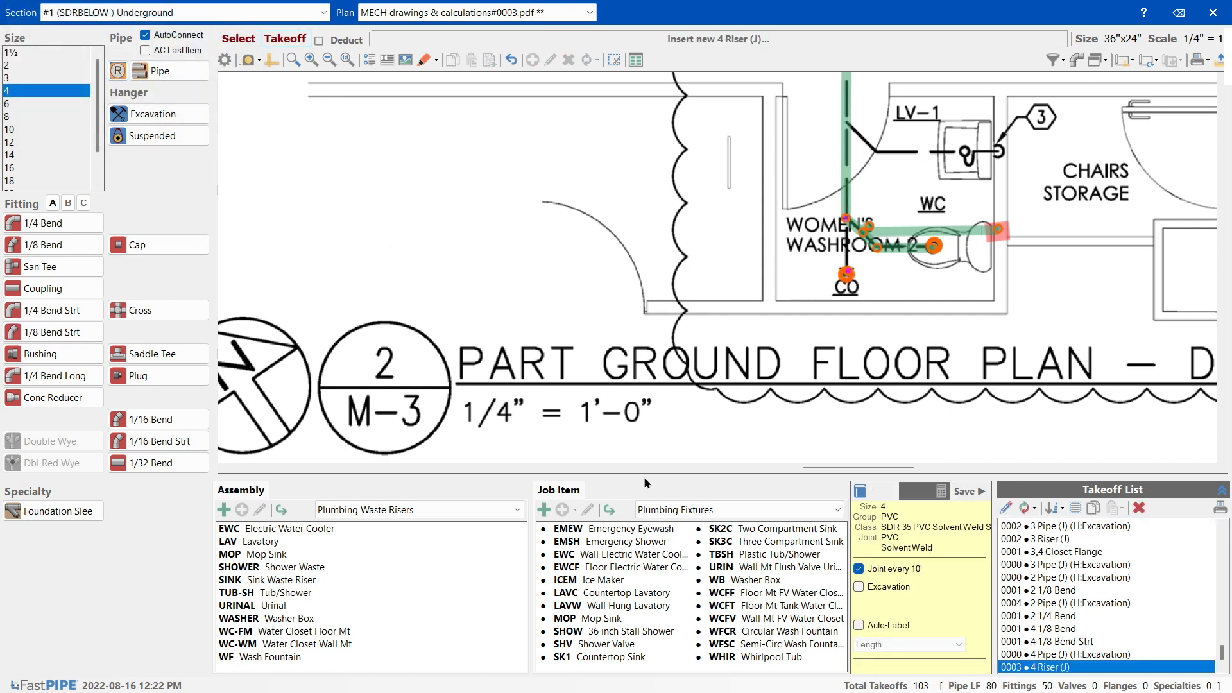
# - Place a 4-inch FCO Floor Cleanout from Drains and Carriers at CO and run about 2 ft of 4-inch excavation pipe from the main to it
pyautogui.click(764, 510)
pyautogui.click(678, 539)
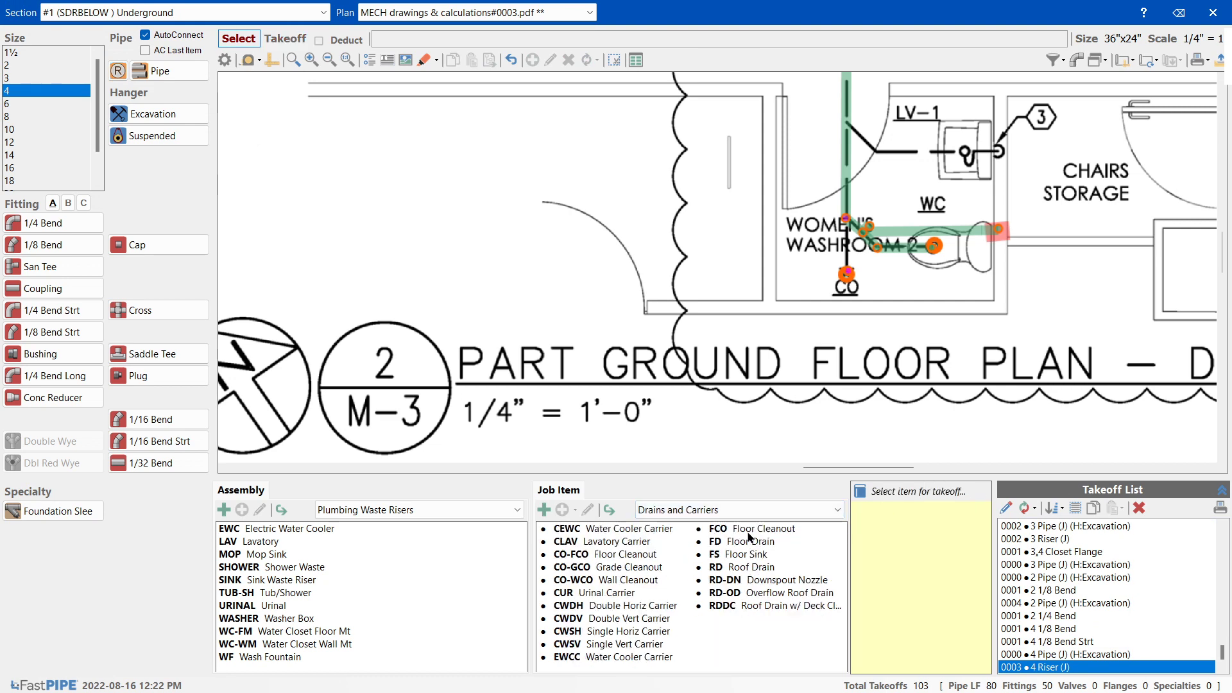
pyautogui.click(679, 556)
pyautogui.click(658, 569)
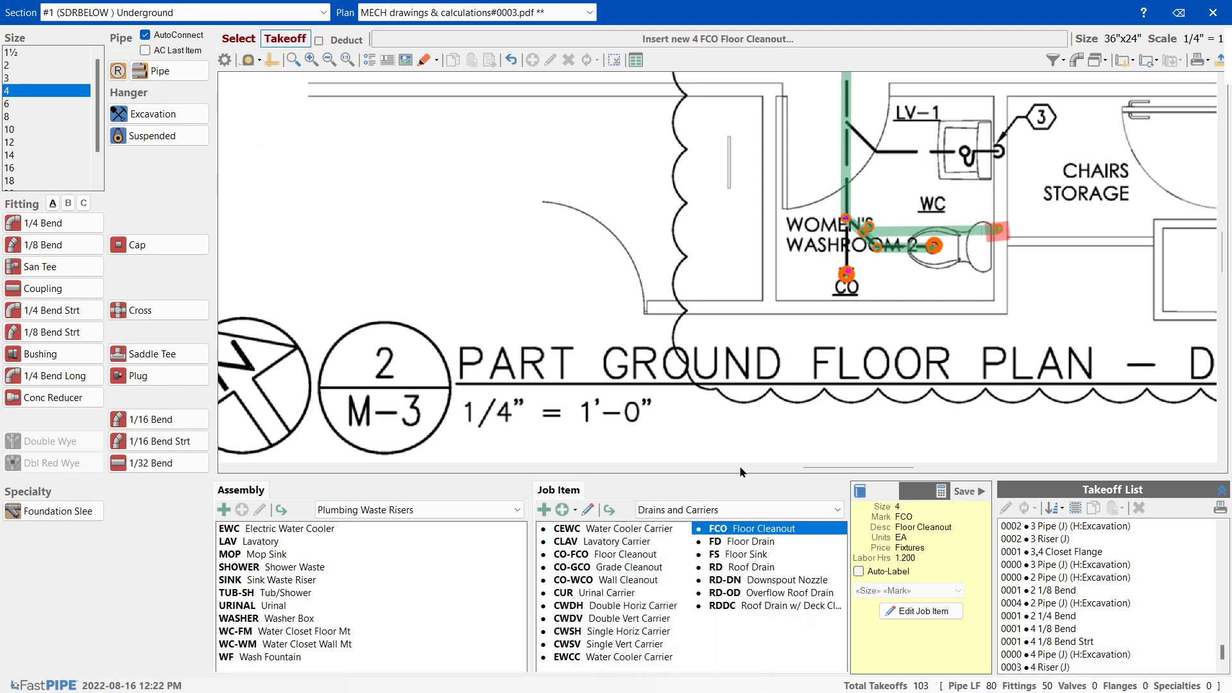
pyautogui.click(854, 276)
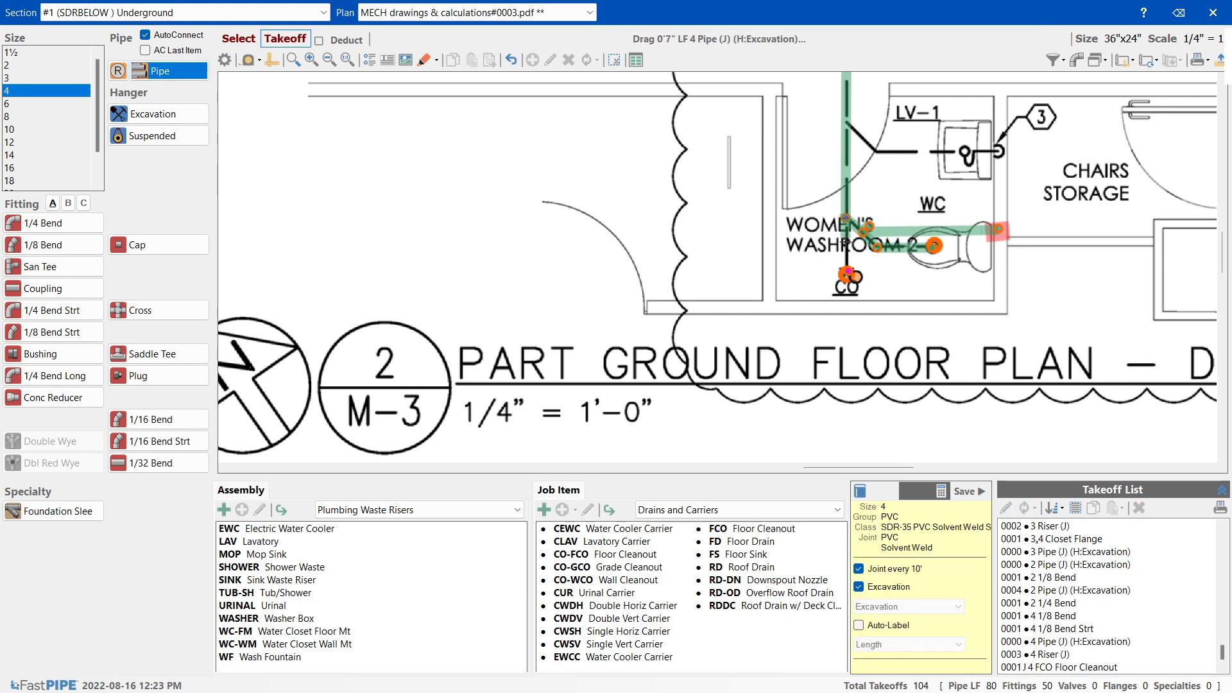
pyautogui.click(848, 273)
pyautogui.scroll(-2, 963, 206)
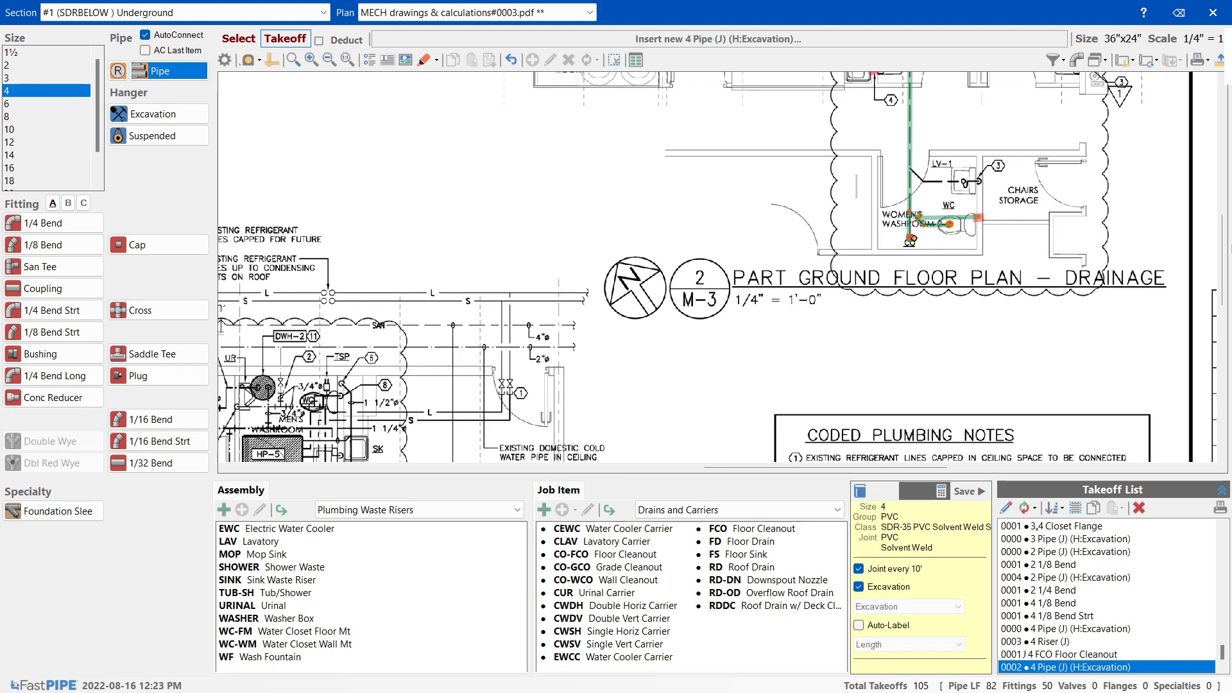
# - Examine the remaining 4-inch SAN line from the Entry/Exit CTE through the Meeting Room to the Washroom beside the Office
pyautogui.moveTo(1229, 296); pyautogui.dragTo(1220, 179)
pyautogui.hotkey('alt', 'Tab')
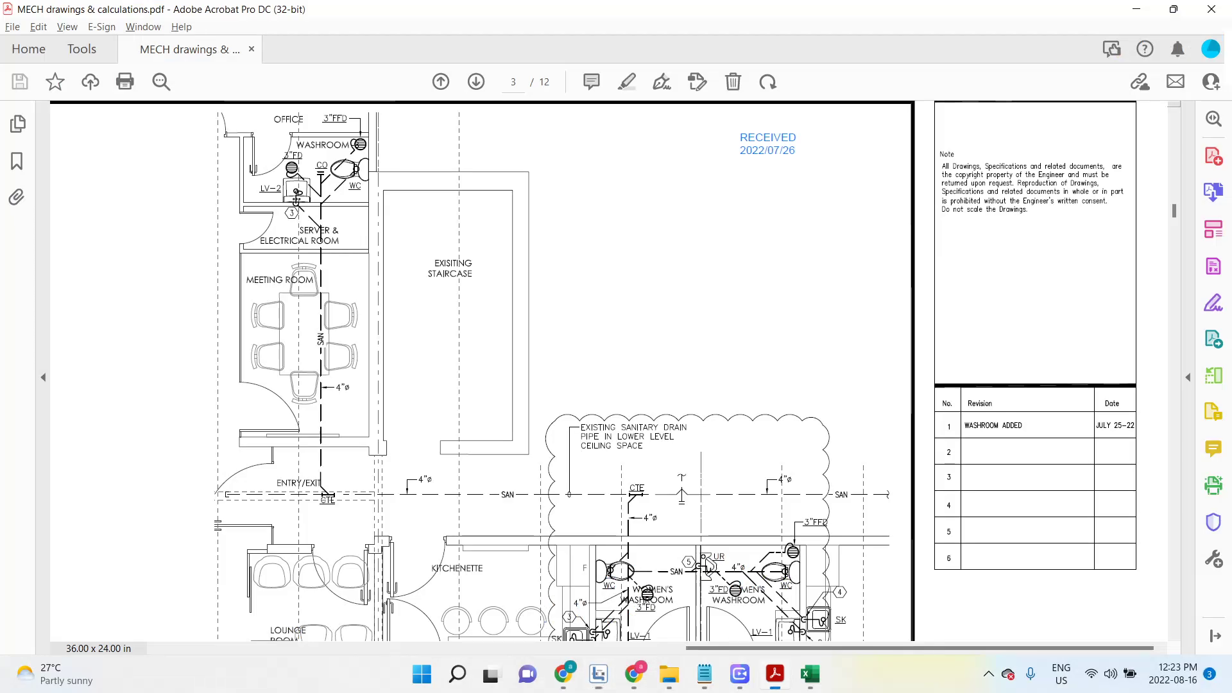
pyautogui.click(740, 673)
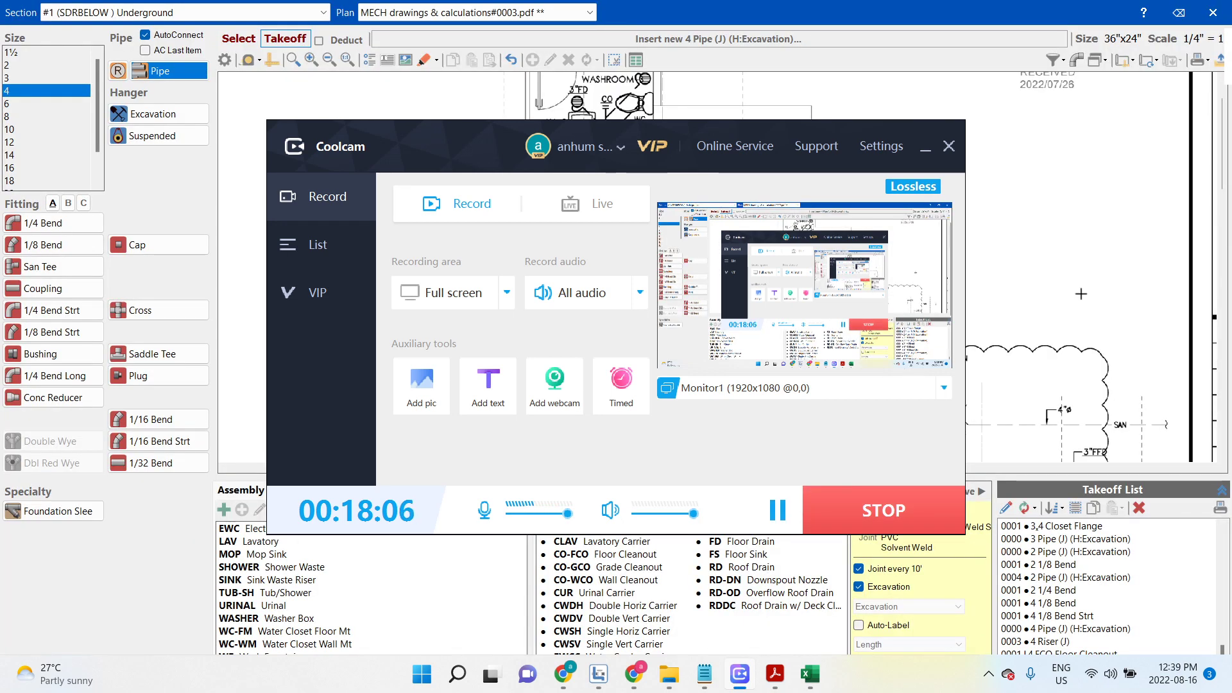
pyautogui.click(1081, 294)
pyautogui.moveTo(1222, 173); pyautogui.dragTo(1223, 218)
pyautogui.scroll(2, 514, 201)
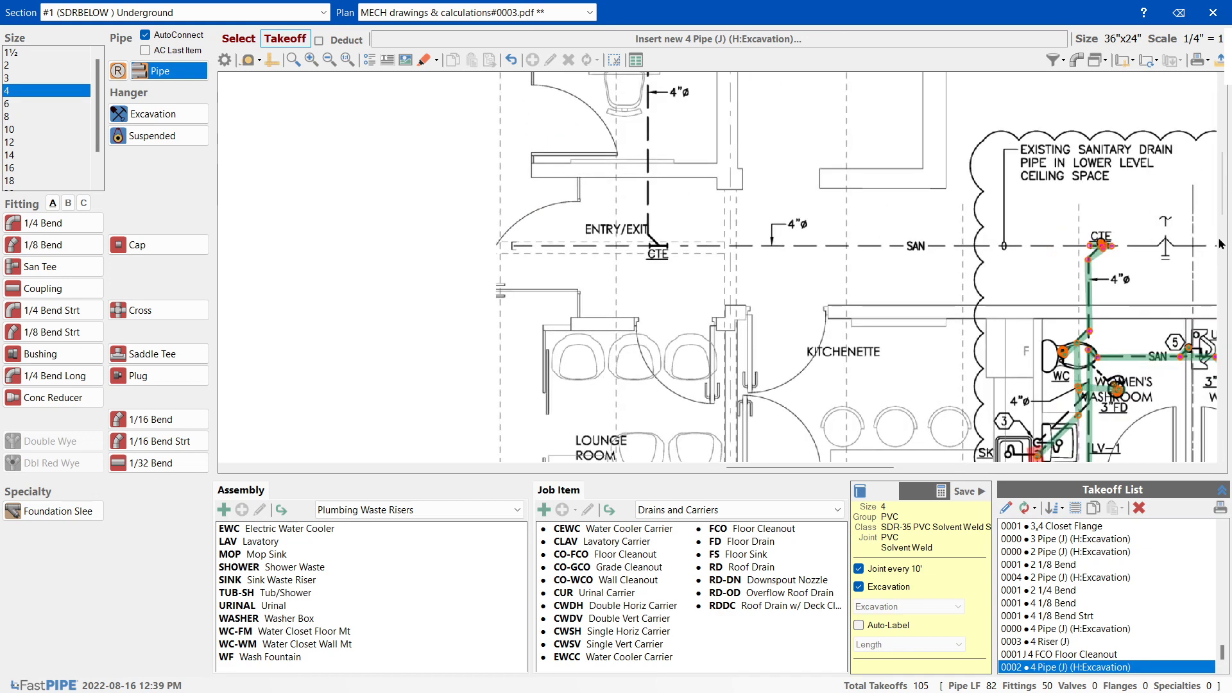
pyautogui.moveTo(1224, 208); pyautogui.dragTo(1228, 149)
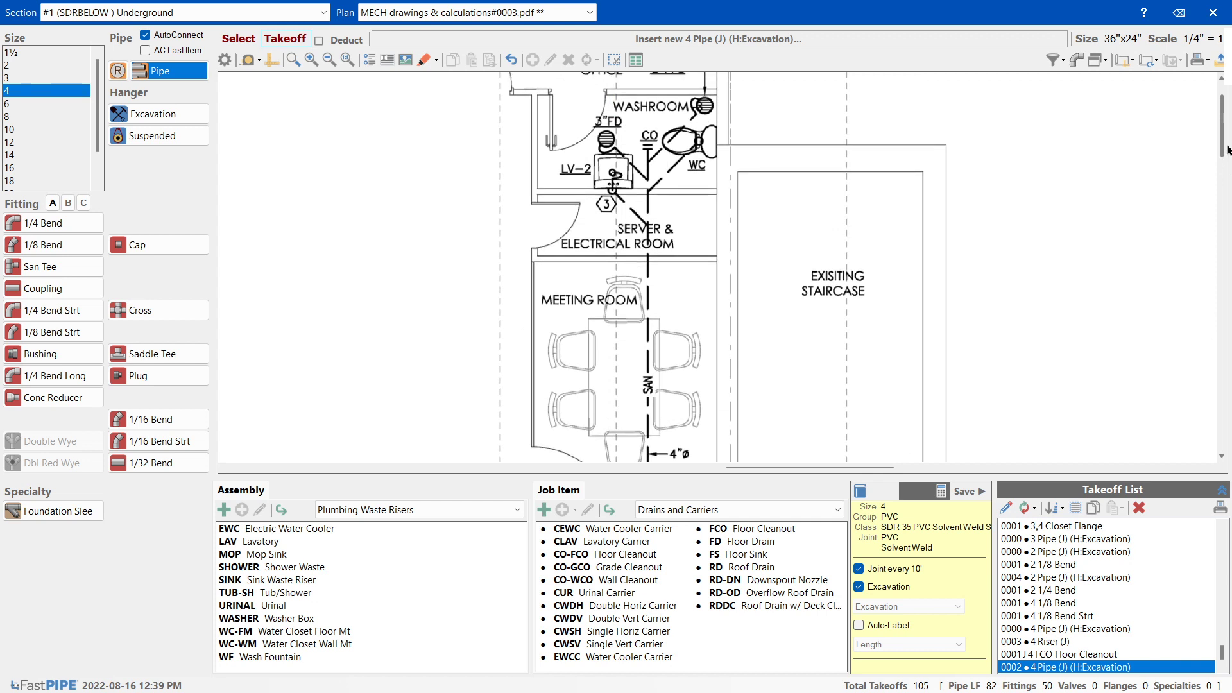
pyautogui.moveTo(1227, 150); pyautogui.dragTo(1228, 197)
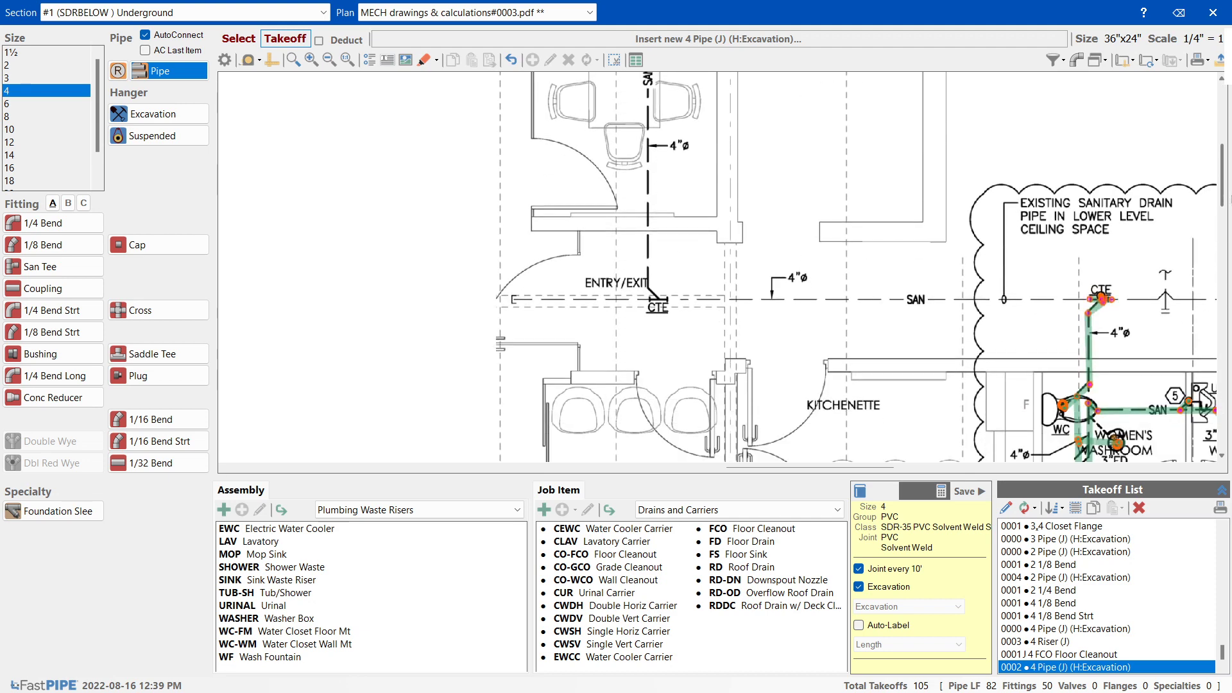
pyautogui.hotkey('alt', 'Tab')
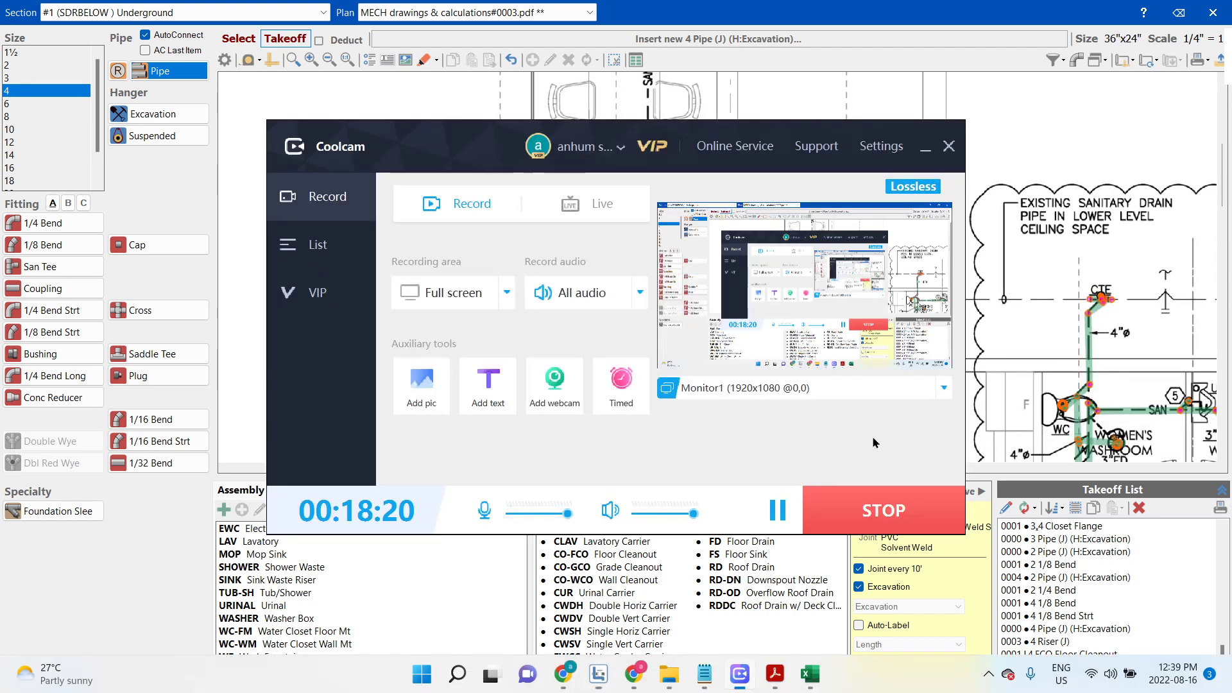
pyautogui.click(777, 512)
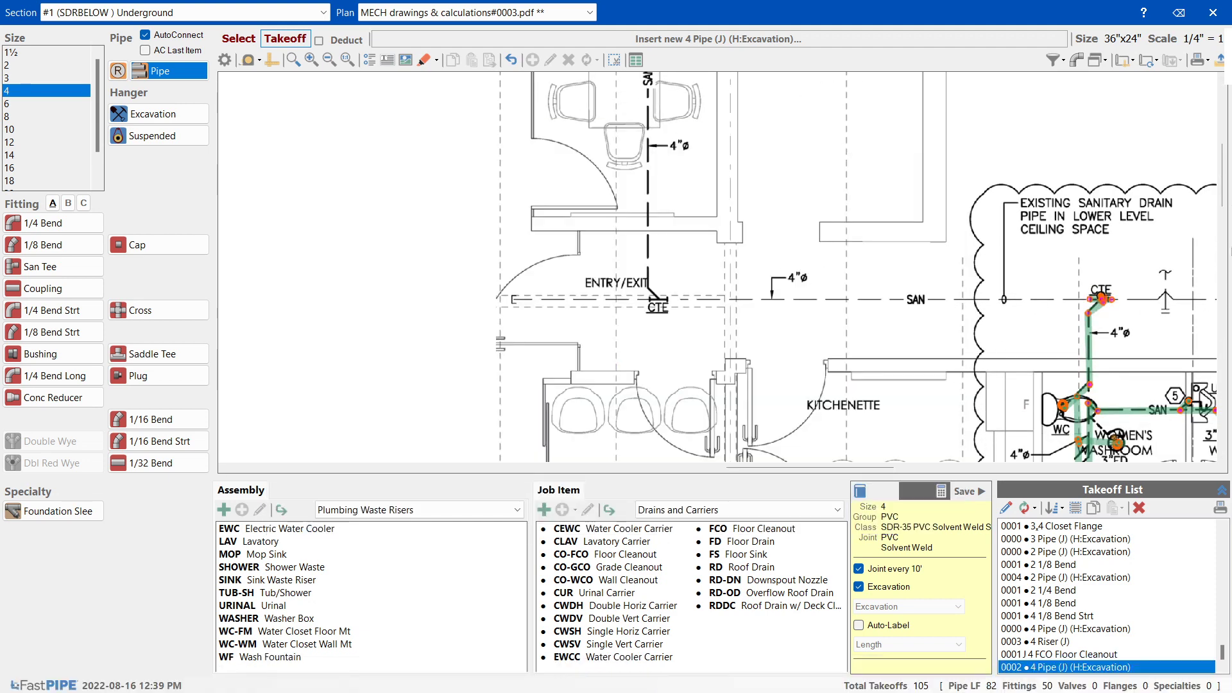
pyautogui.moveTo(1223, 175); pyautogui.dragTo(1229, 120)
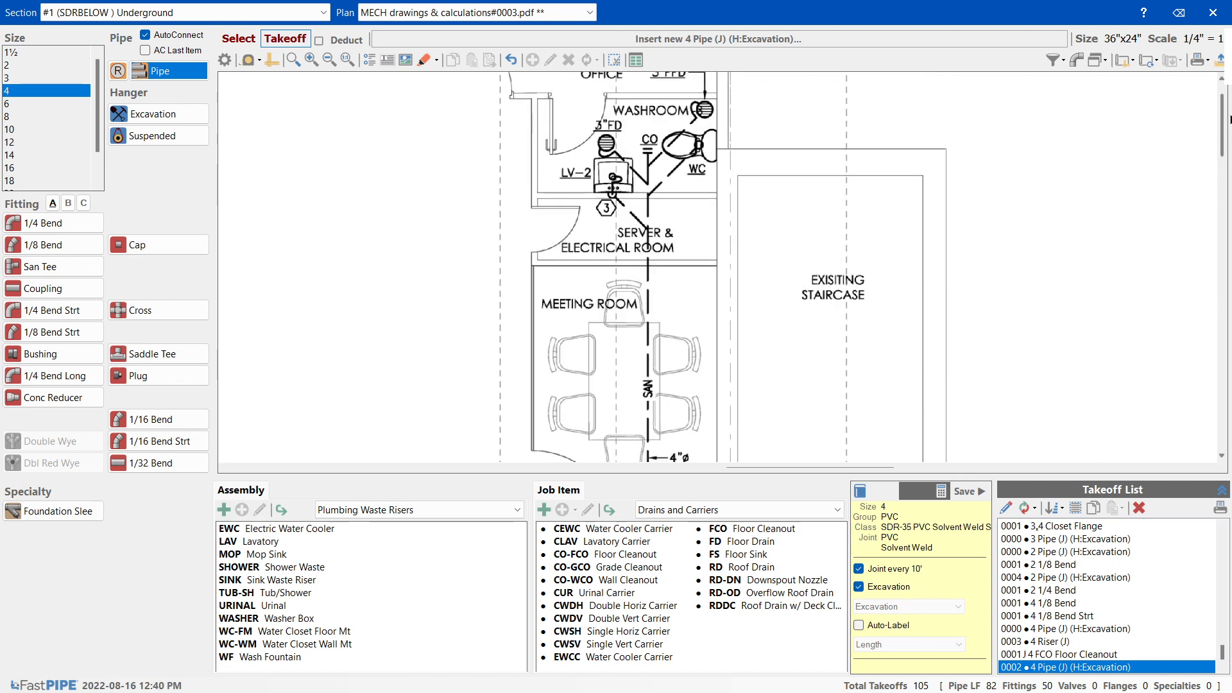
# - Place a 4-inch 45 Wye at the CTE on the Entry/Exit sanitary line
pyautogui.moveTo(1229, 119); pyautogui.dragTo(1229, 110)
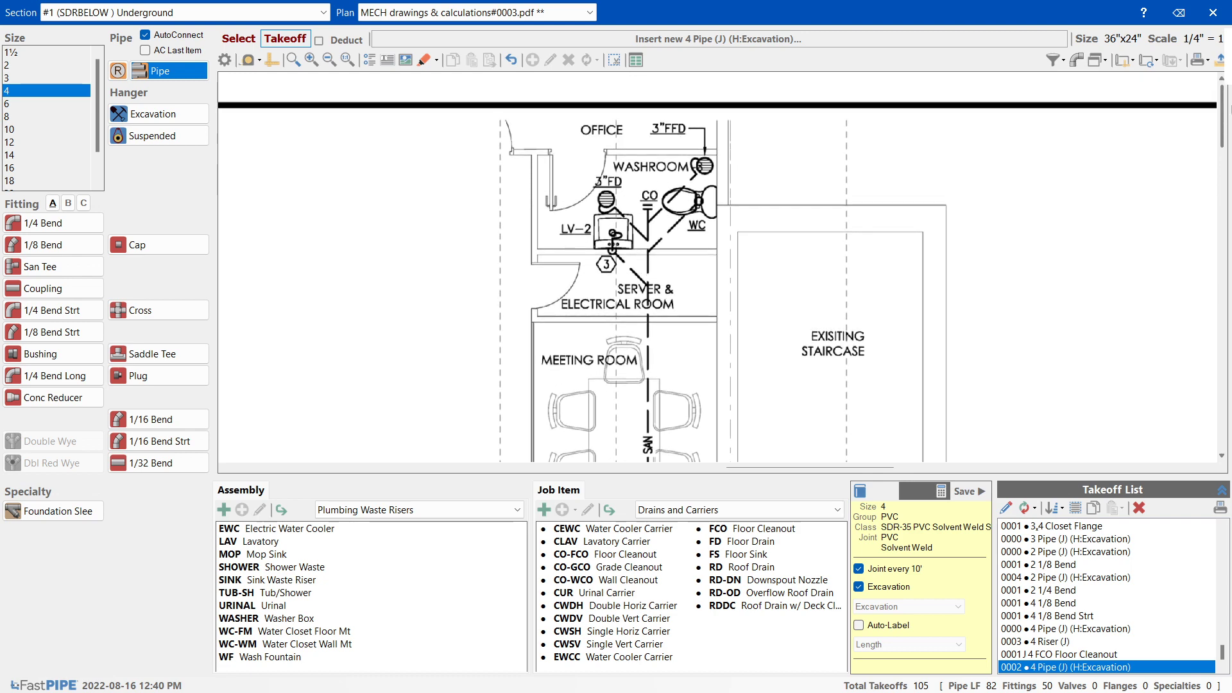
pyautogui.moveTo(1230, 110); pyautogui.dragTo(1223, 183)
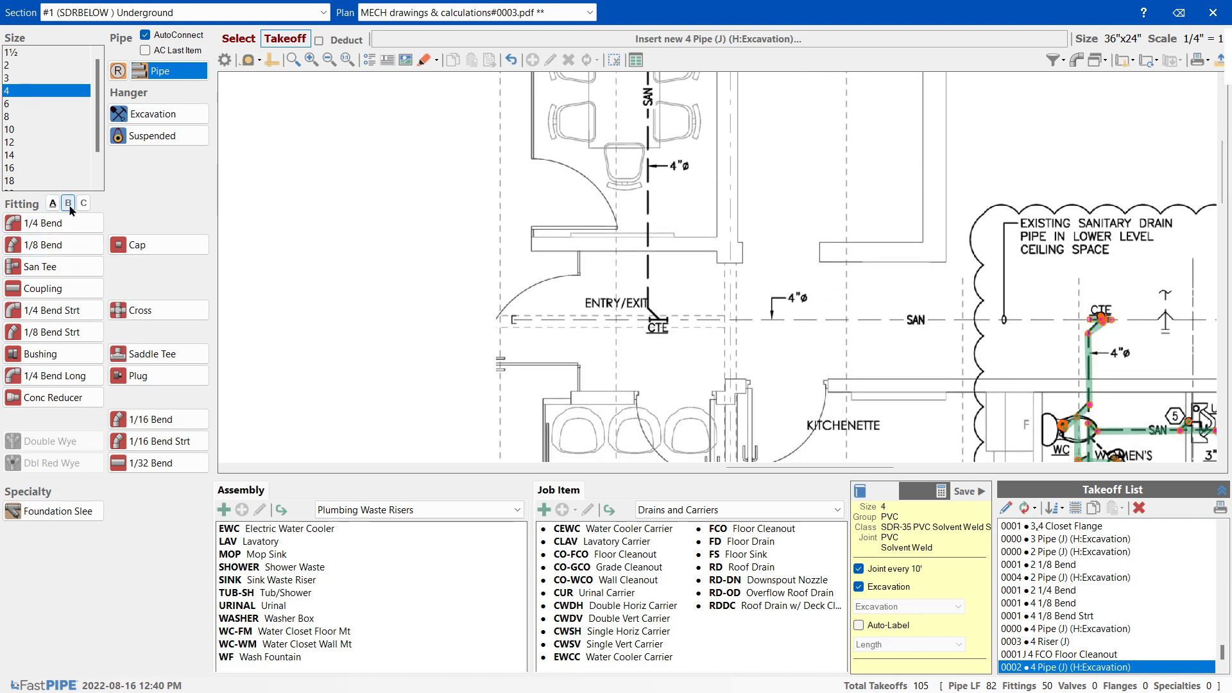
pyautogui.click(68, 203)
pyautogui.click(23, 272)
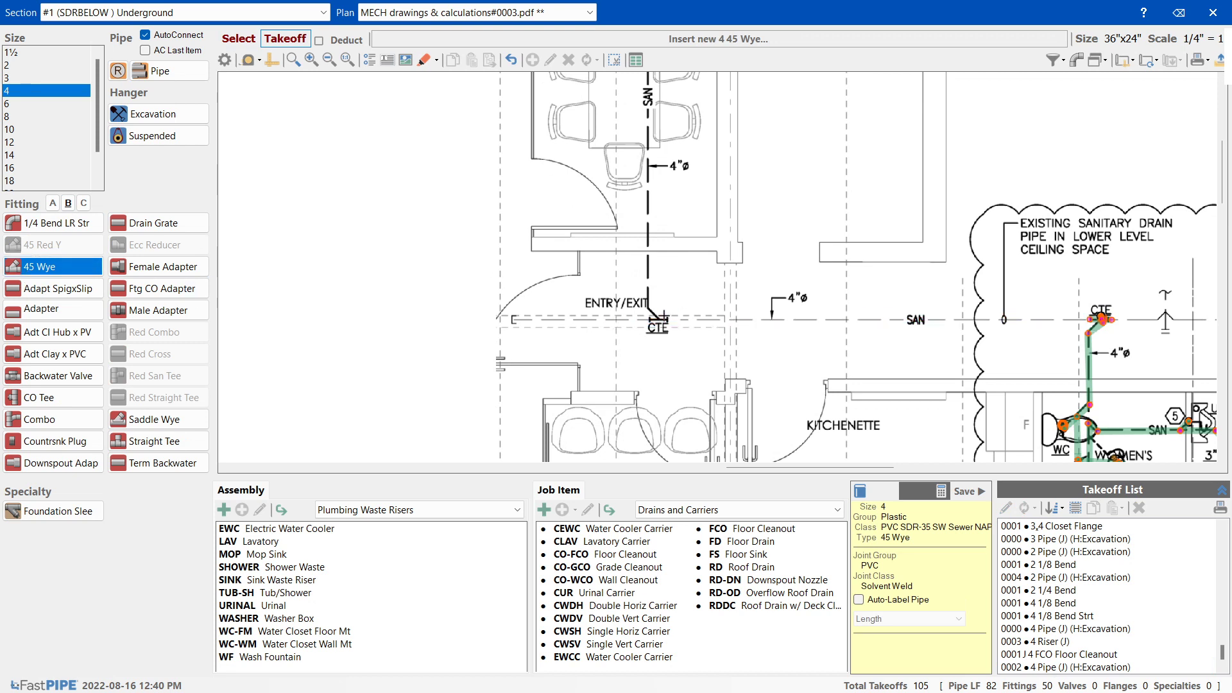
pyautogui.click(659, 322)
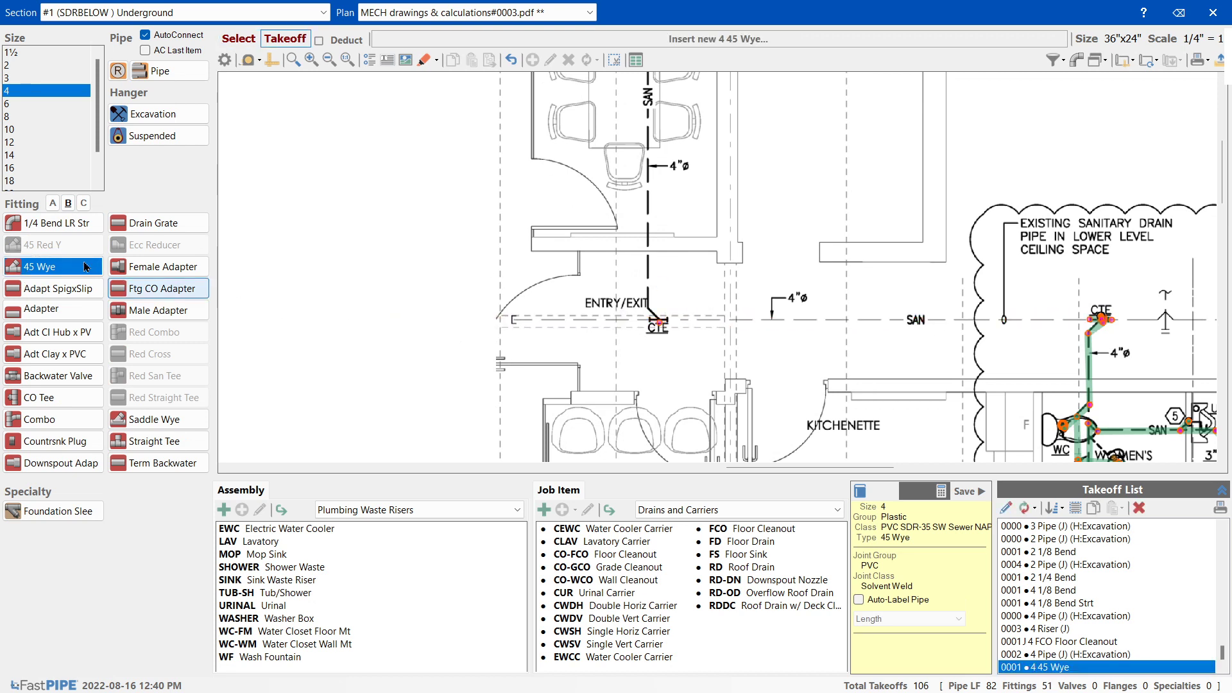
# - Place 4-inch 1/8 Bends at the Entry/Exit CTE and at the corner where the SAN branch turns toward the Meeting Room
pyautogui.click(52, 203)
pyautogui.click(43, 245)
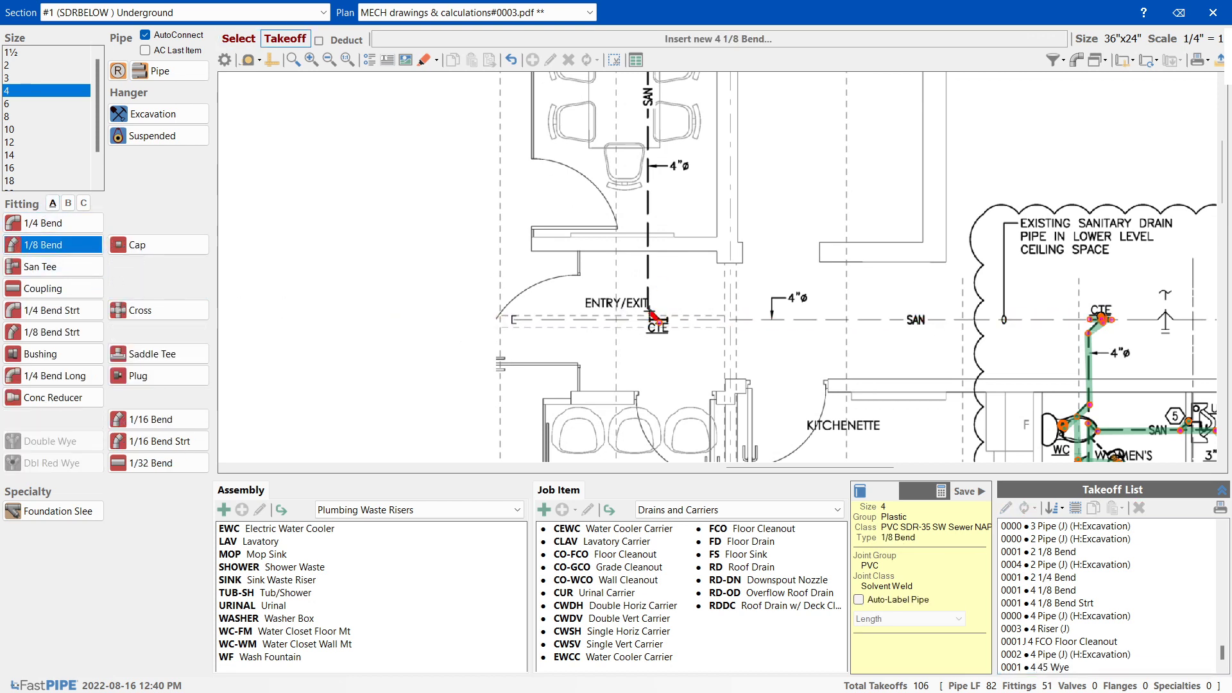
pyautogui.click(665, 327)
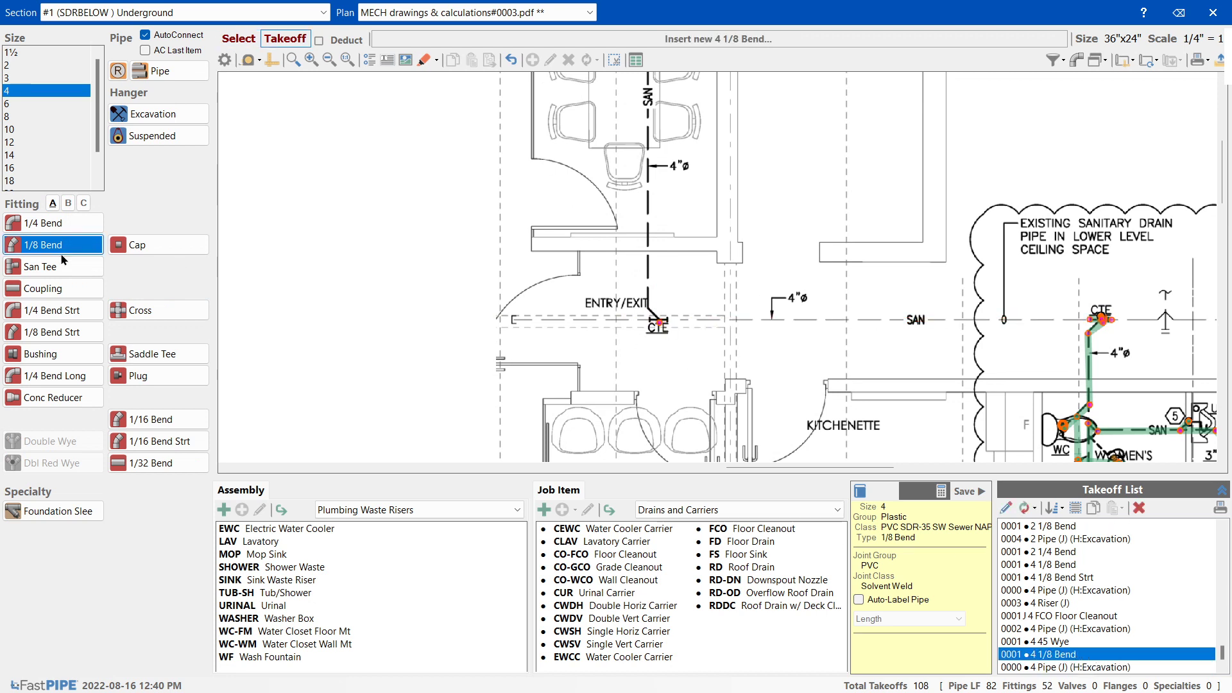
pyautogui.click(83, 251)
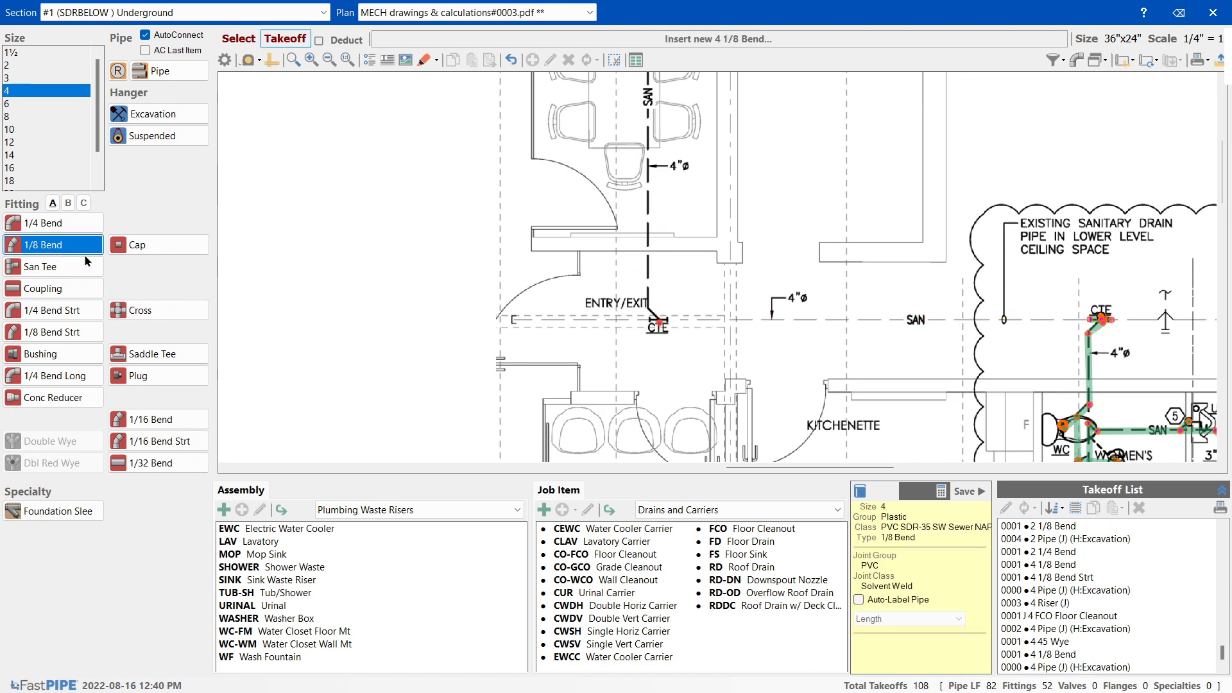
pyautogui.click(649, 306)
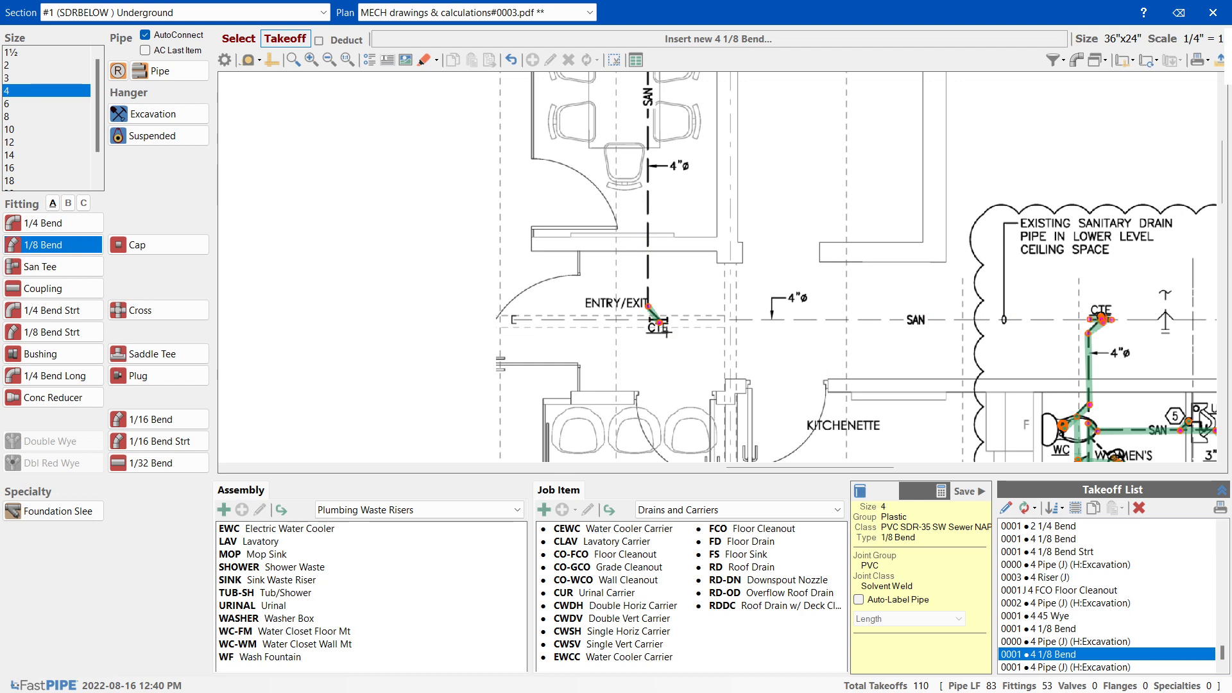
pyautogui.press('Escape')
pyautogui.press('Escape')
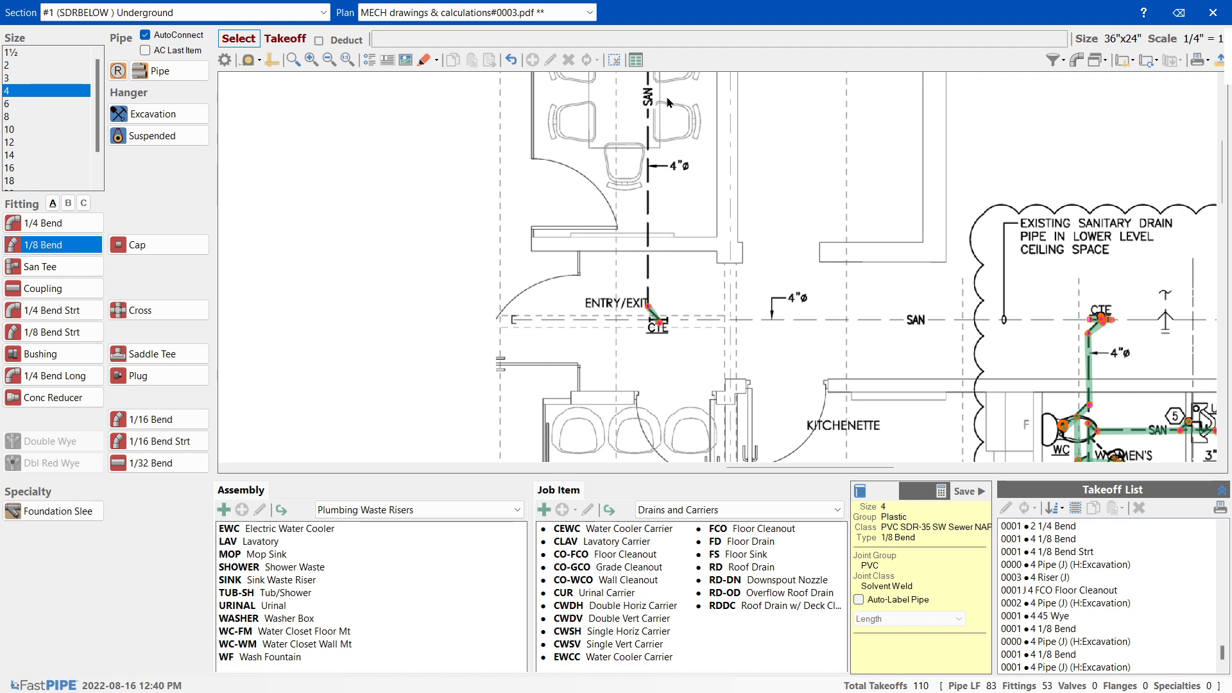
# - Delete the 45 Wye, 1/8 Bends and connecting pipe at the Entry/Exit CTE
pyautogui.moveTo(630, 265); pyautogui.dragTo(689, 348)
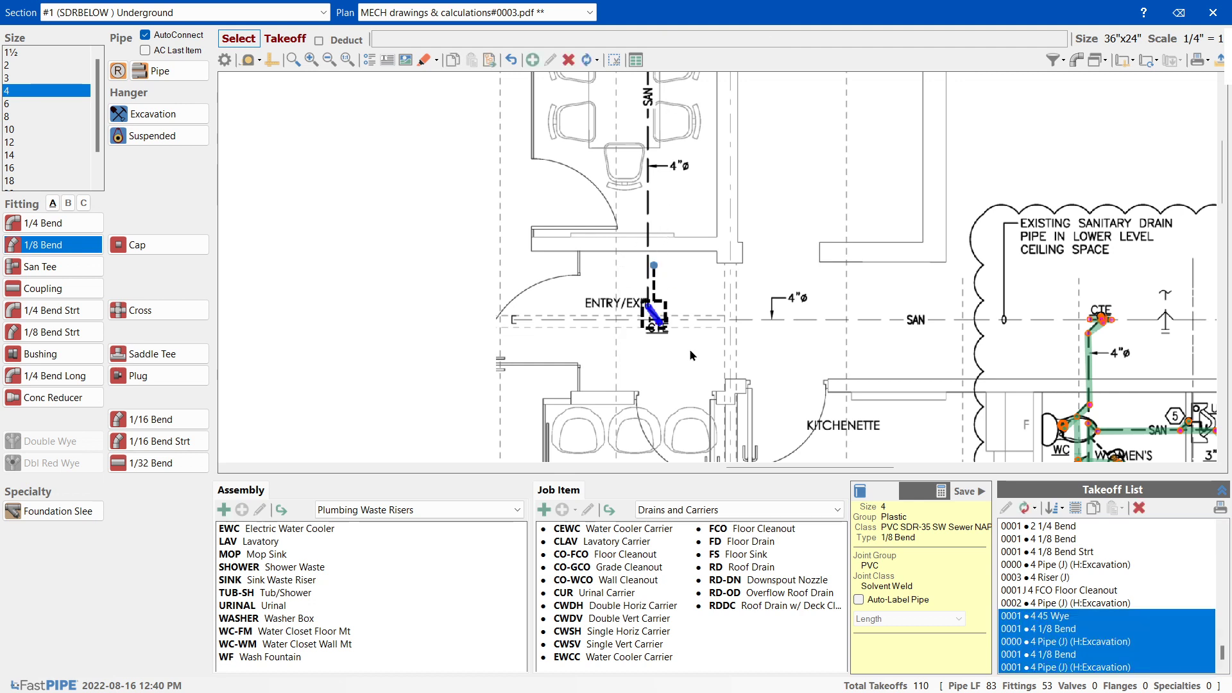
pyautogui.press('Delete')
pyautogui.click(597, 381)
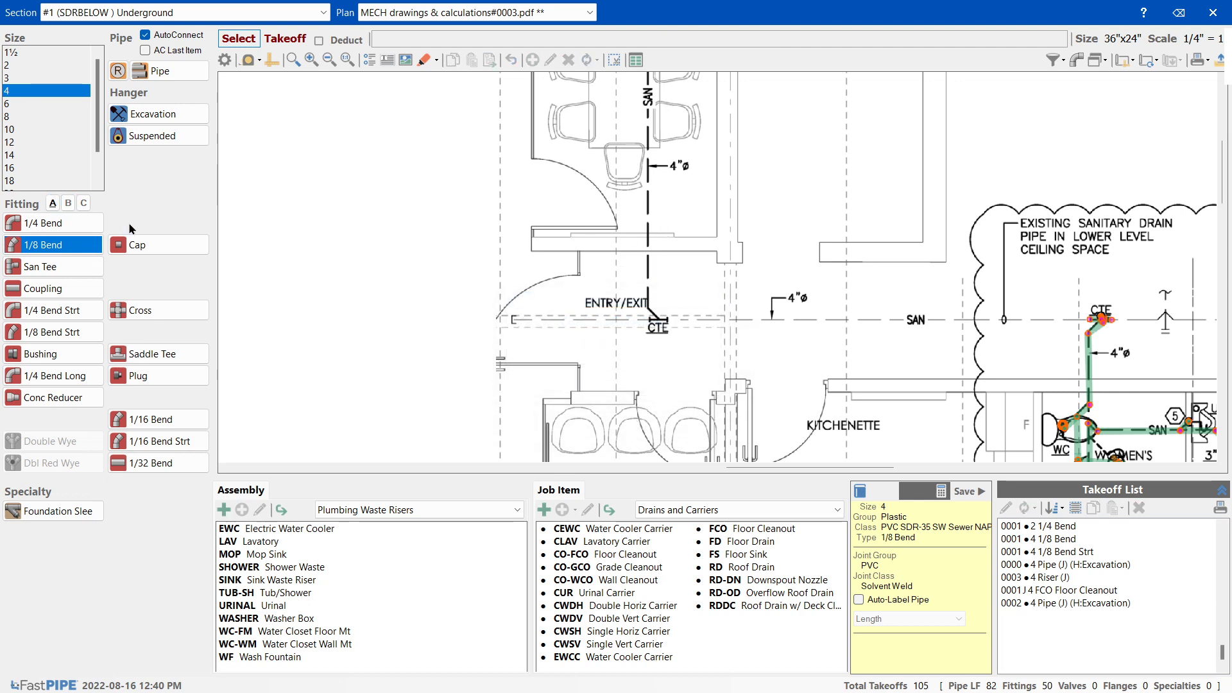
# - Set the highlighter thickness to 2 pt and draw a long horizontal red line in the blank area beside the Entry/Exit
pyautogui.click(424, 60)
pyautogui.click(437, 60)
pyautogui.moveTo(459, 107)
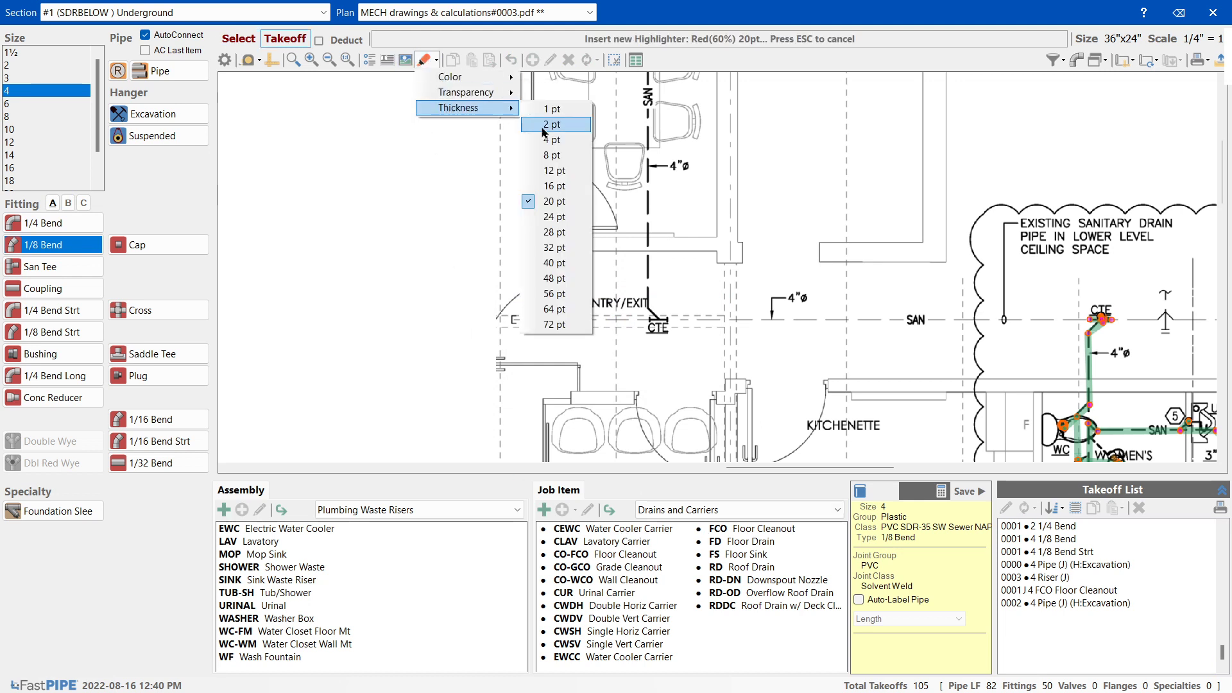
pyautogui.click(544, 124)
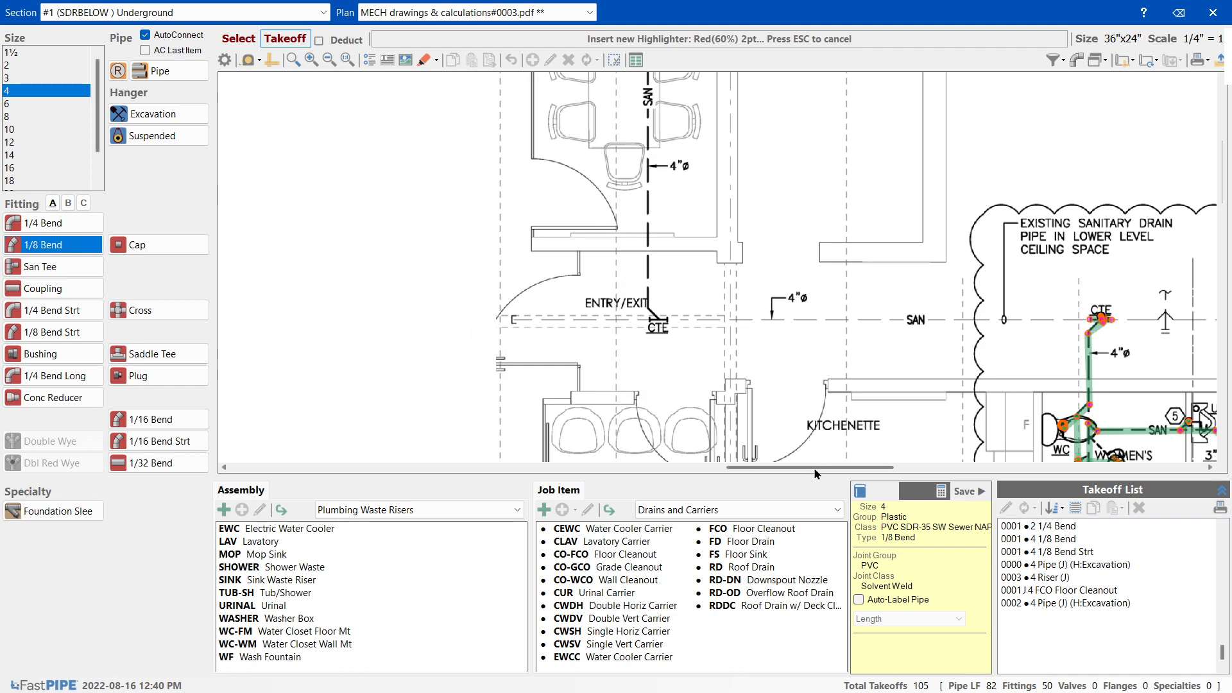
pyautogui.moveTo(810, 467); pyautogui.dragTo(713, 467)
pyautogui.moveTo(611, 262); pyautogui.dragTo(990, 262)
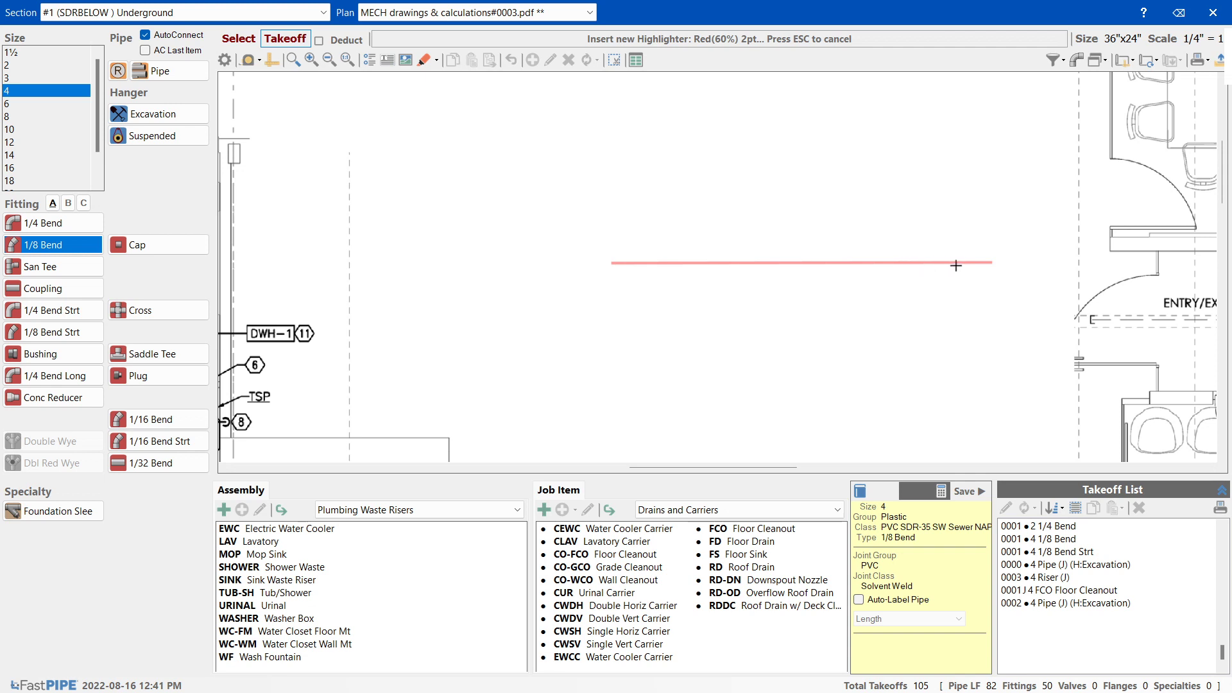
# - Undo the stray 1/8 Bend near the red line's end, and reposition the line lower in the blank area
pyautogui.click(973, 268)
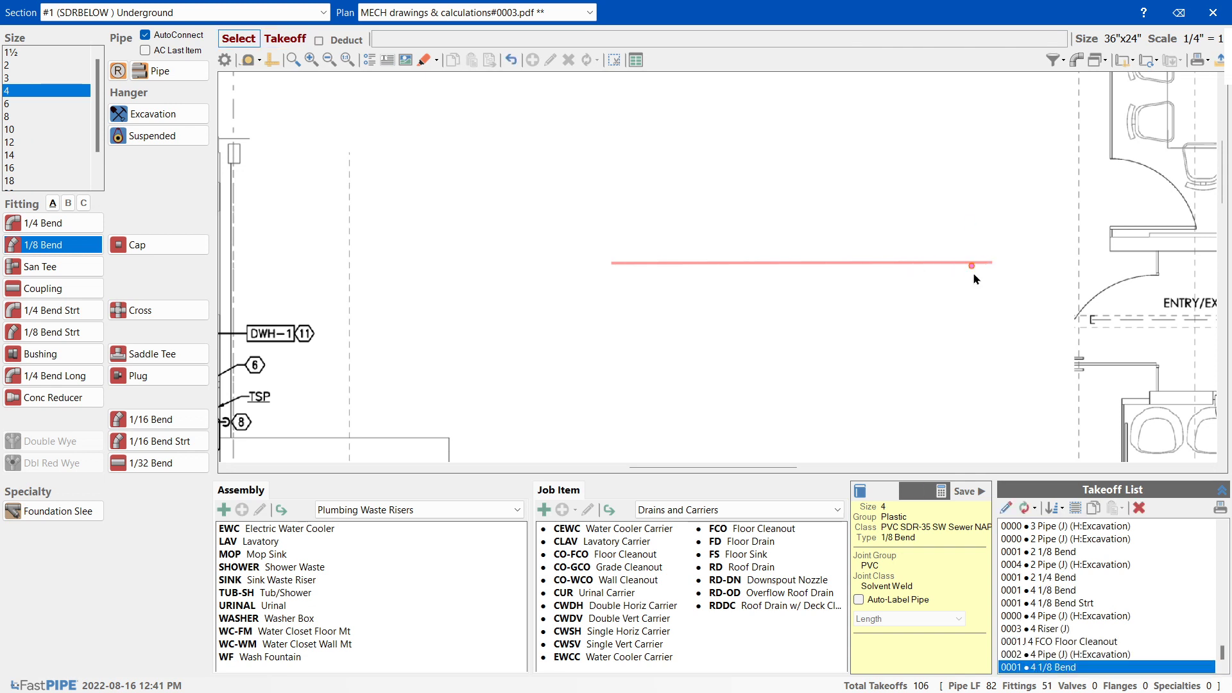
pyautogui.hotkey('ctrl', 'z')
pyautogui.click(985, 263)
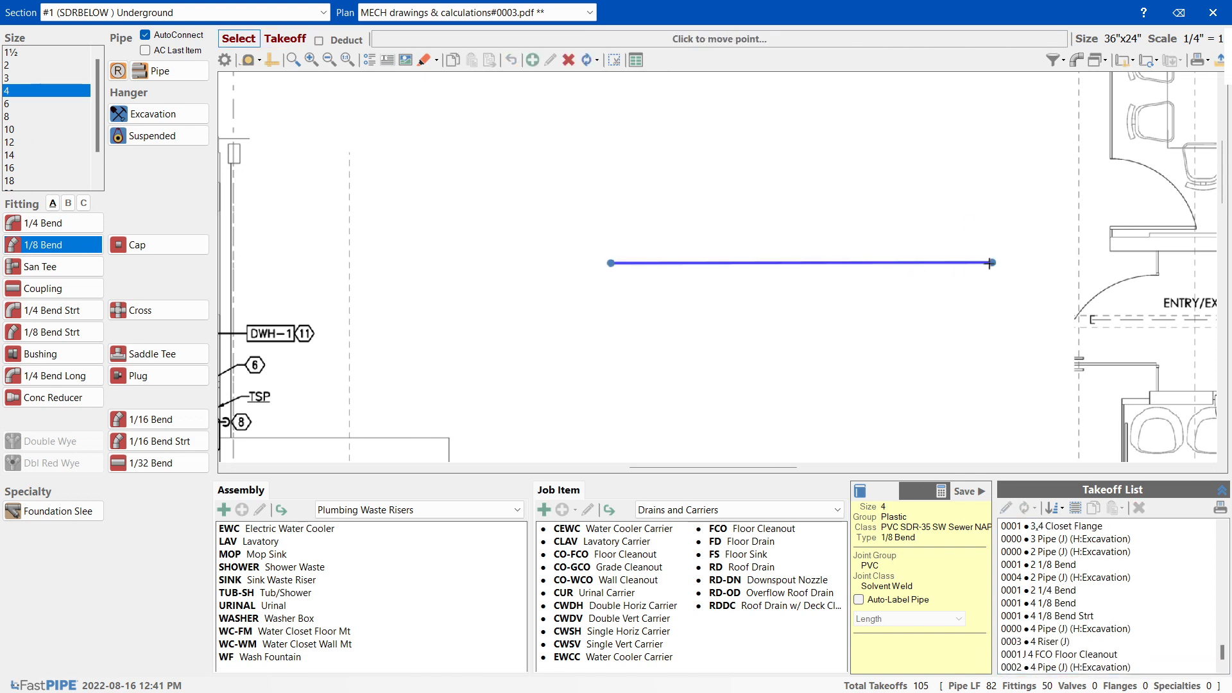
pyautogui.moveTo(992, 262)
pyautogui.mouseDown()
pyautogui.moveTo(1016, 278)
pyautogui.moveTo(1020, 319)
pyautogui.moveTo(1030, 265)
pyautogui.moveTo(1060, 274)
pyautogui.mouseUp()
pyautogui.moveTo(693, 267); pyautogui.dragTo(565, 314)
# - Change the highlighter color to green and lay about 1 ft of 4-inch excavation pipe along the middle of the red line
pyautogui.click(158, 72)
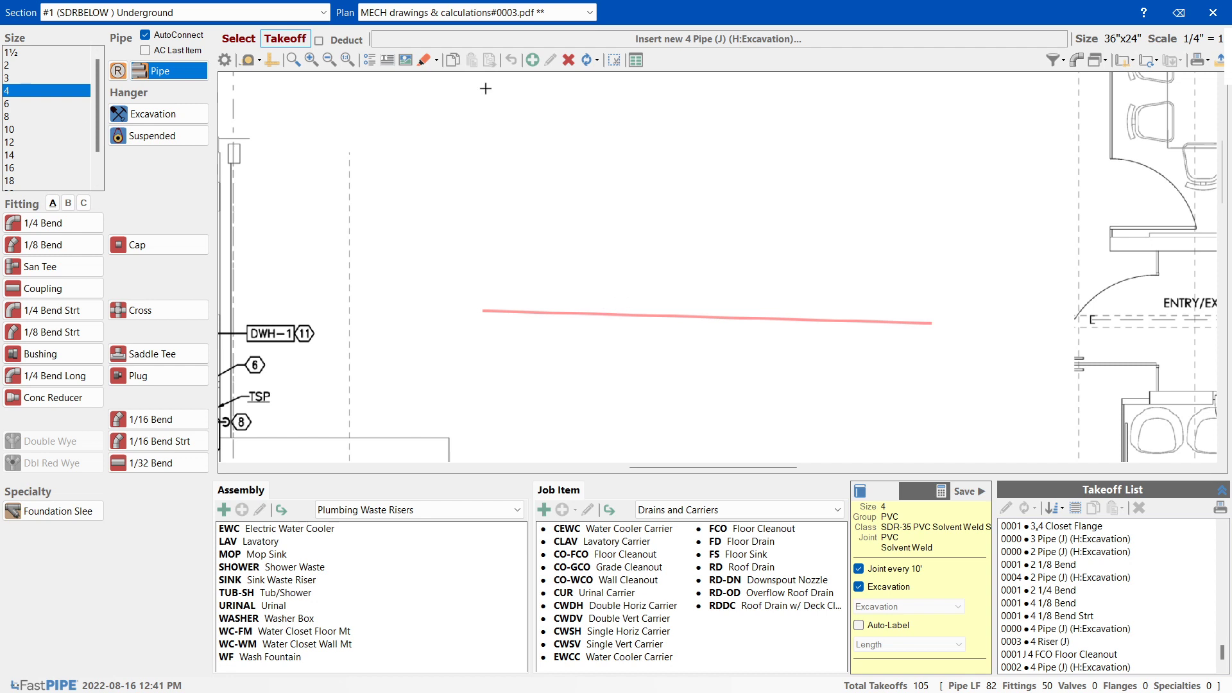
pyautogui.click(437, 60)
pyautogui.moveTo(462, 75)
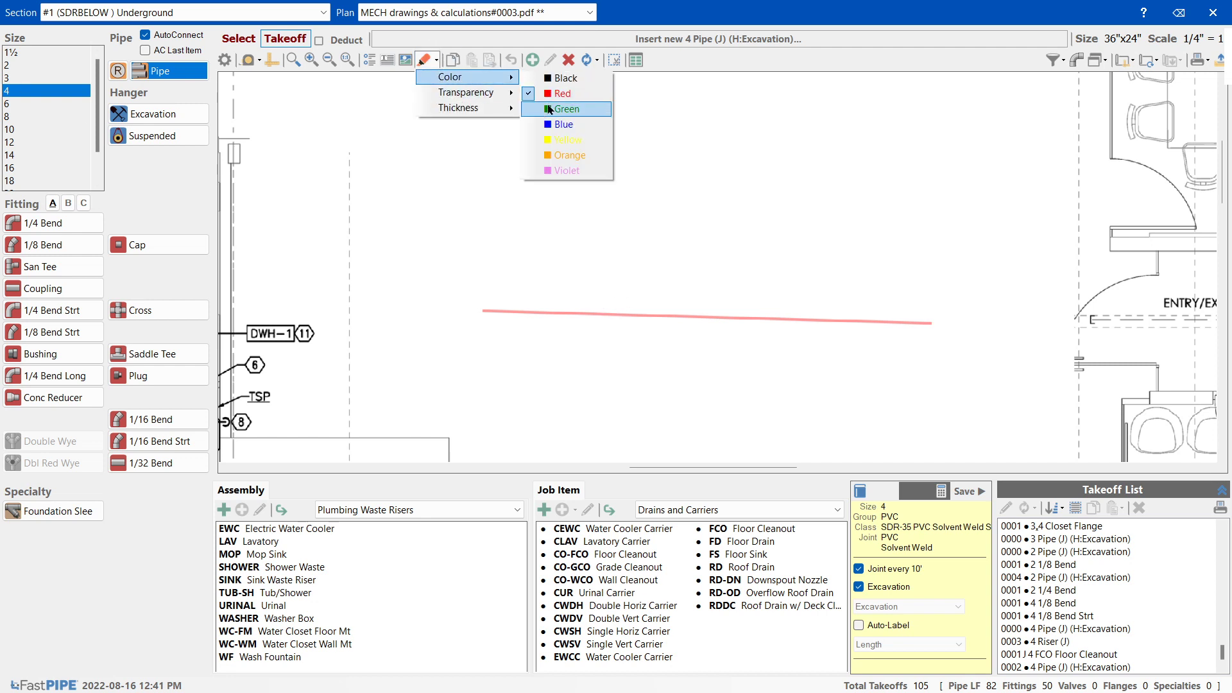
pyautogui.click(552, 106)
pyautogui.moveTo(684, 315); pyautogui.dragTo(708, 318)
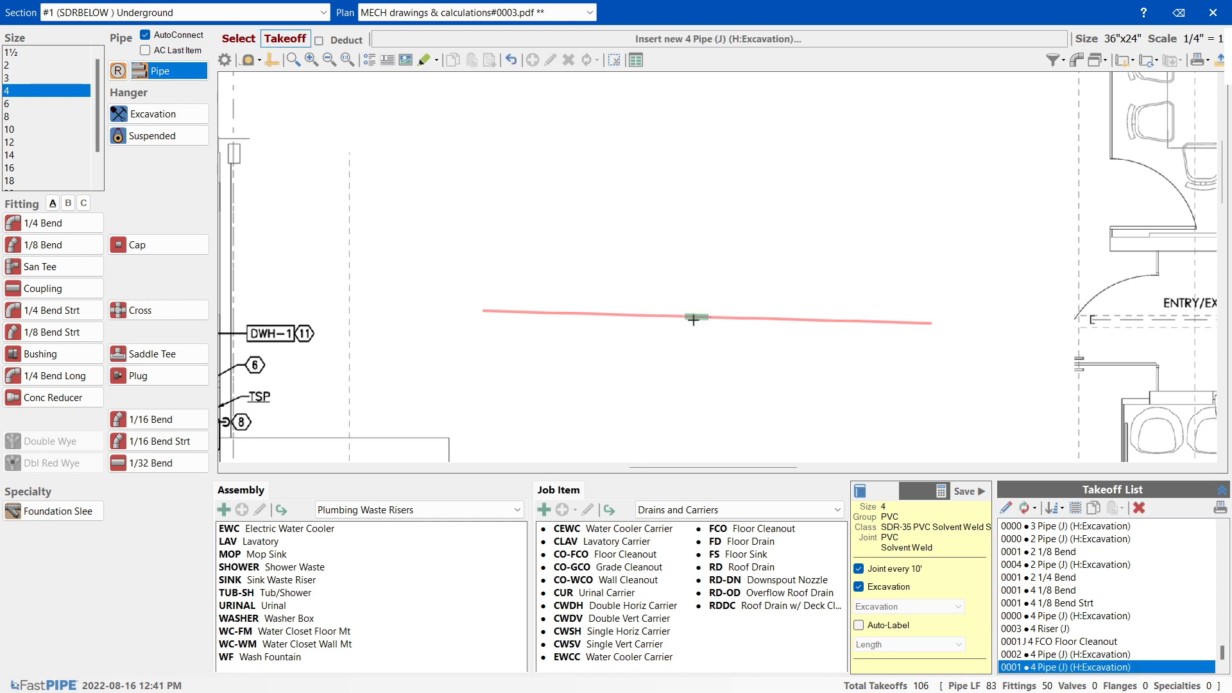
# - Try a 4-inch pipe branch with an angled offset and about 4 ft run off the short pipe, and delete it
pyautogui.moveTo(700, 317); pyautogui.dragTo(683, 228)
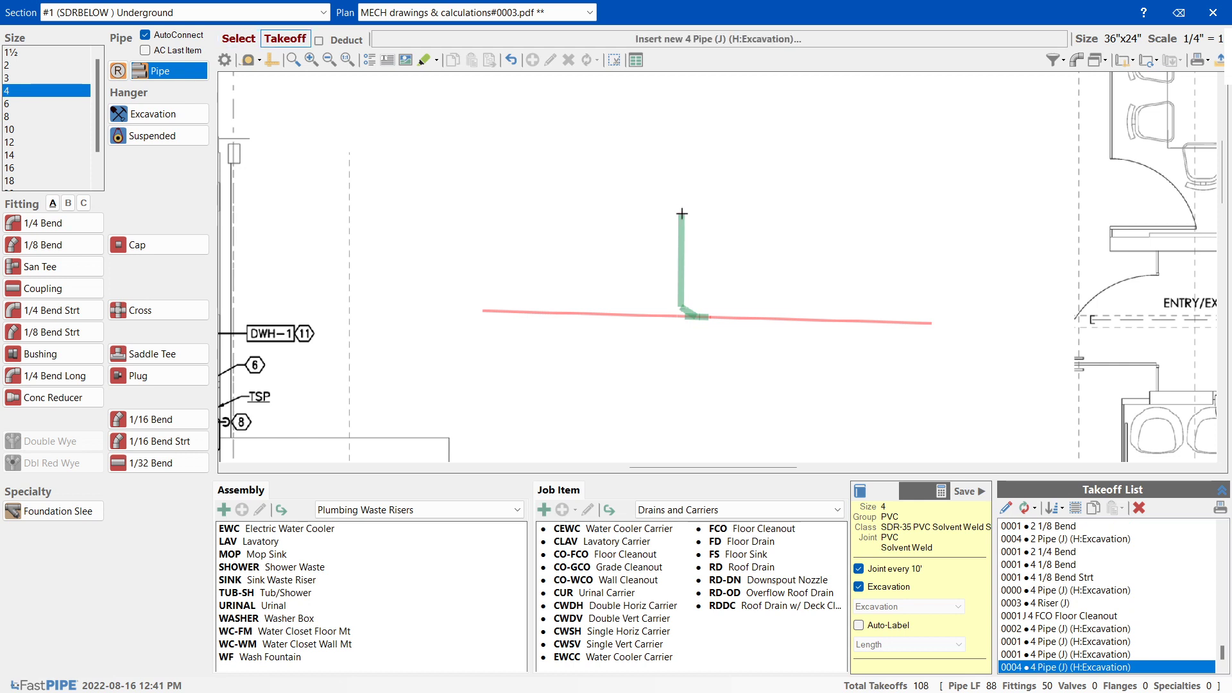
pyautogui.click(683, 231)
pyautogui.press('Delete')
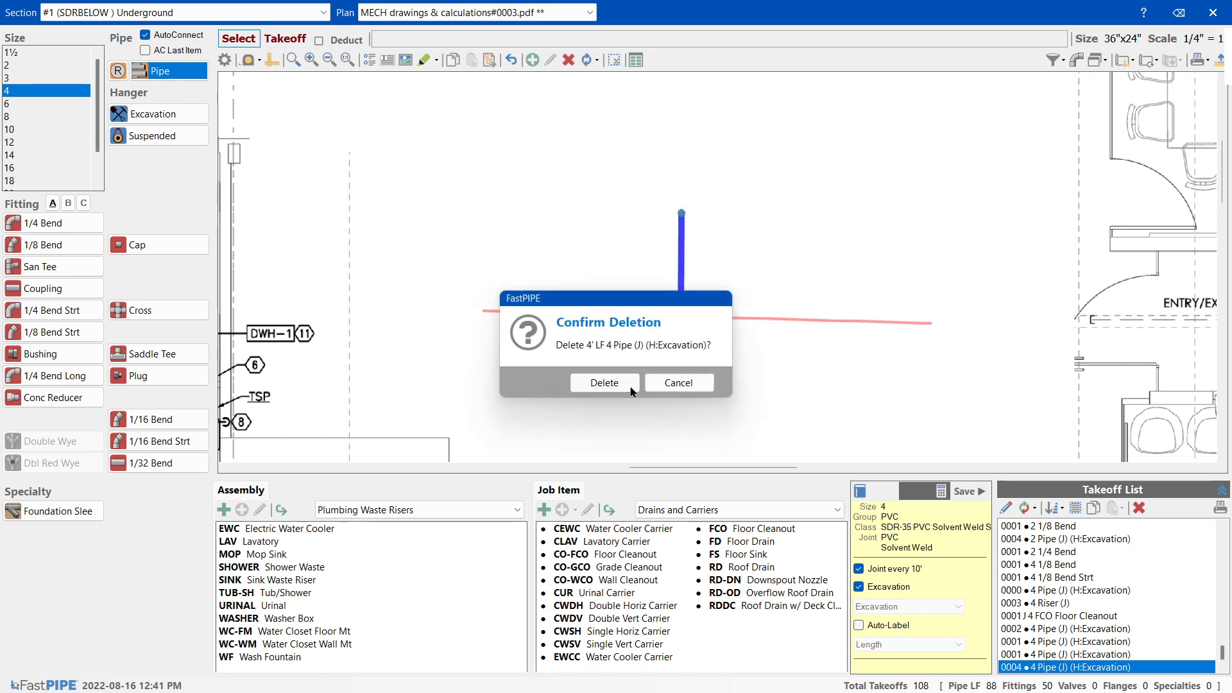
pyautogui.click(605, 385)
pyautogui.click(697, 317)
pyautogui.press('Delete')
pyautogui.press('Return')
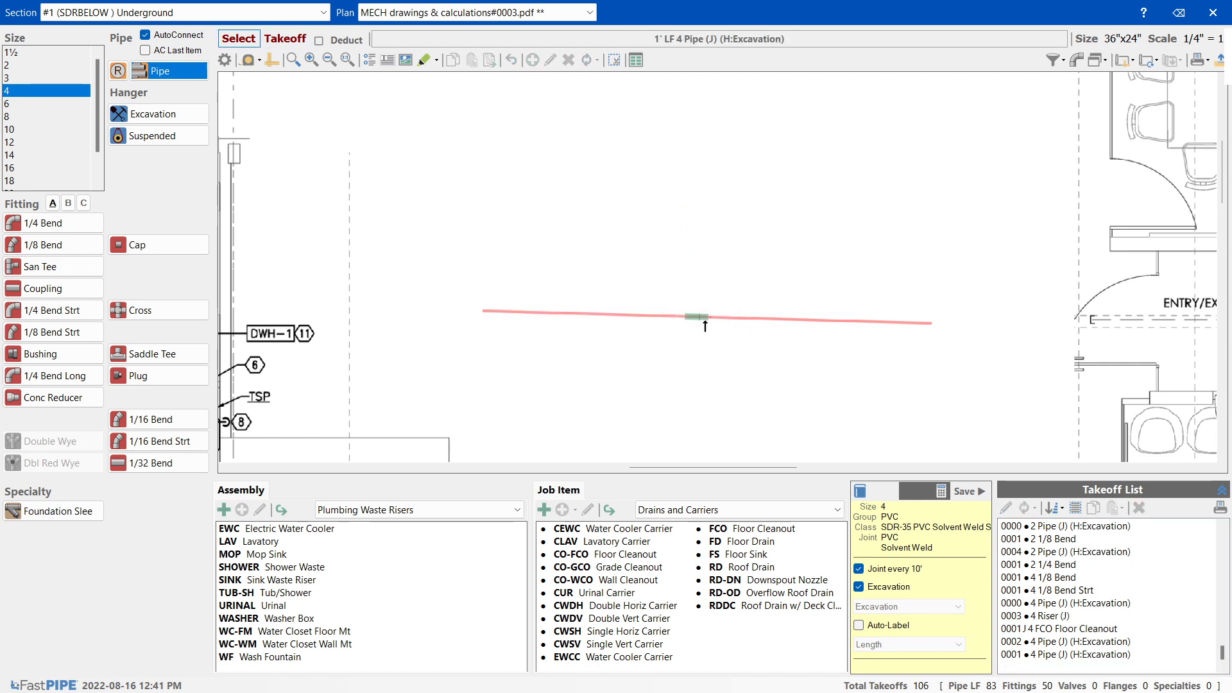
# - Try placing a 4-inch 45 Wye on the short pipe along the red line and undo it
pyautogui.click(699, 318)
pyautogui.moveTo(699, 319)
pyautogui.mouseDown()
pyautogui.moveTo(738, 317)
pyautogui.moveTo(710, 317)
pyautogui.mouseUp()
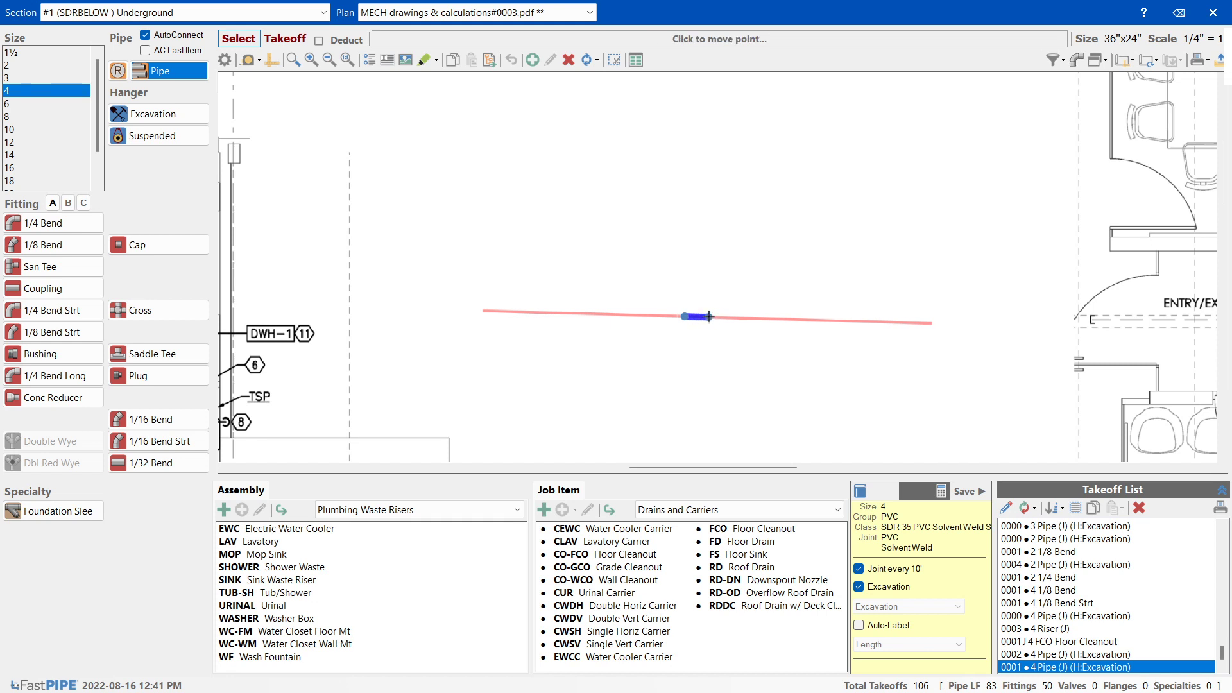
pyautogui.click(68, 203)
pyautogui.click(39, 266)
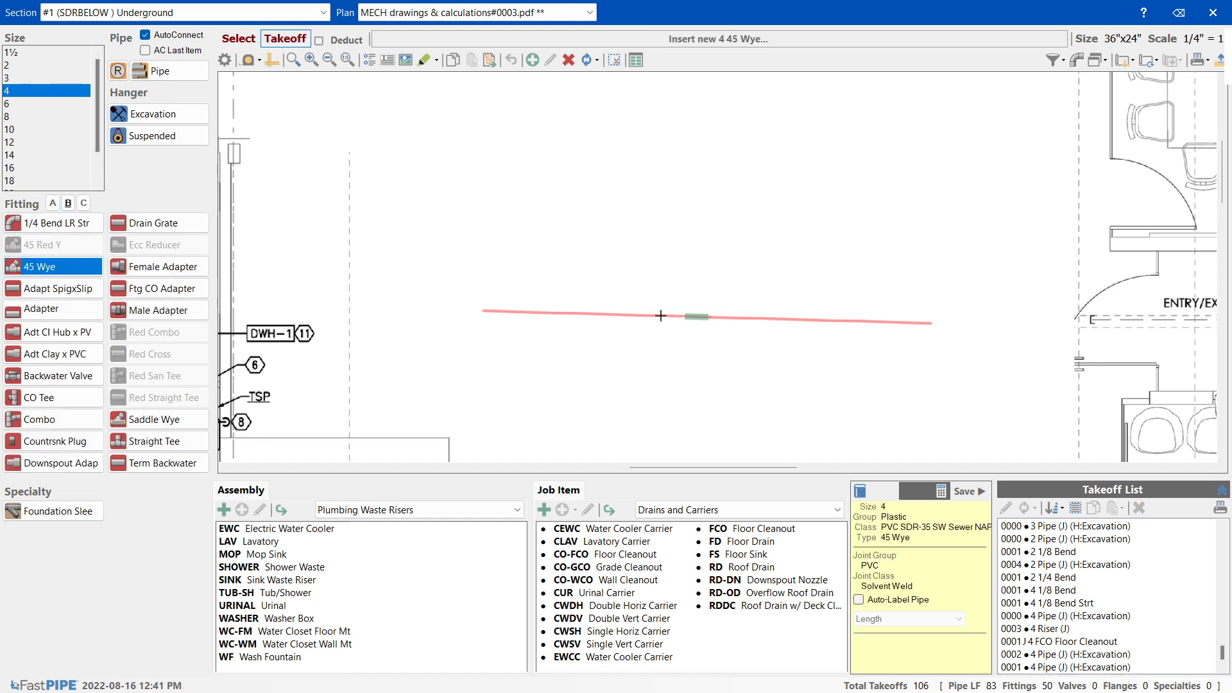
pyautogui.click(700, 317)
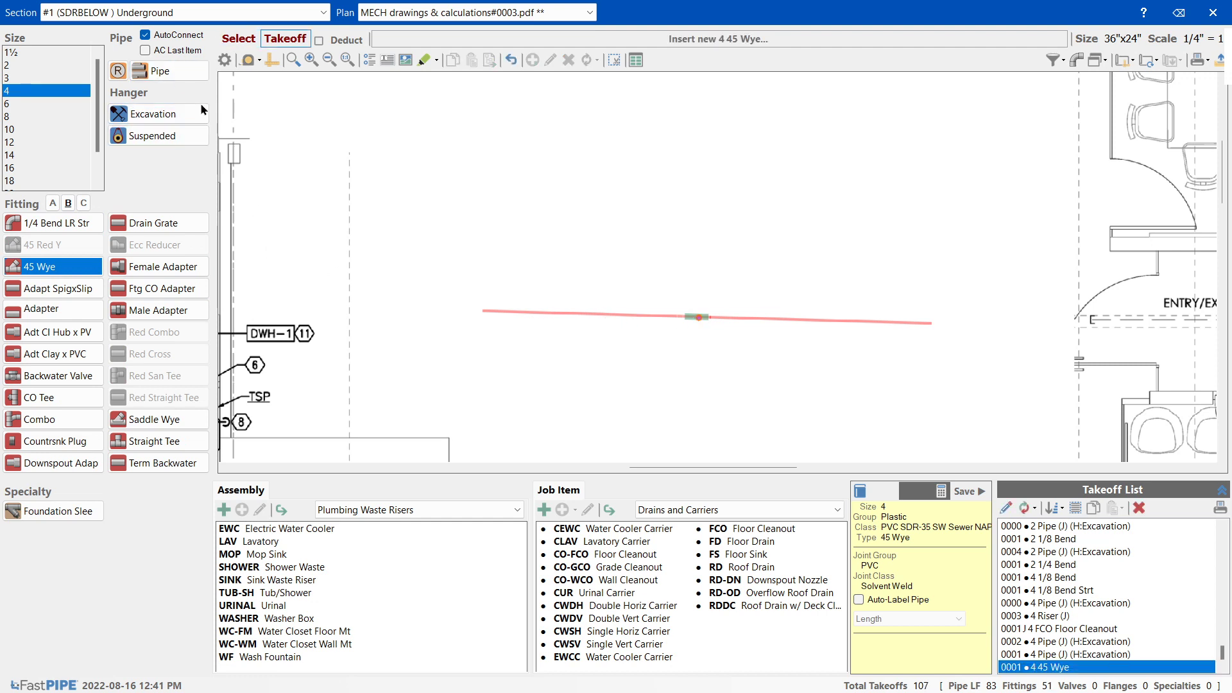
pyautogui.hotkey('ctrl', 'z')
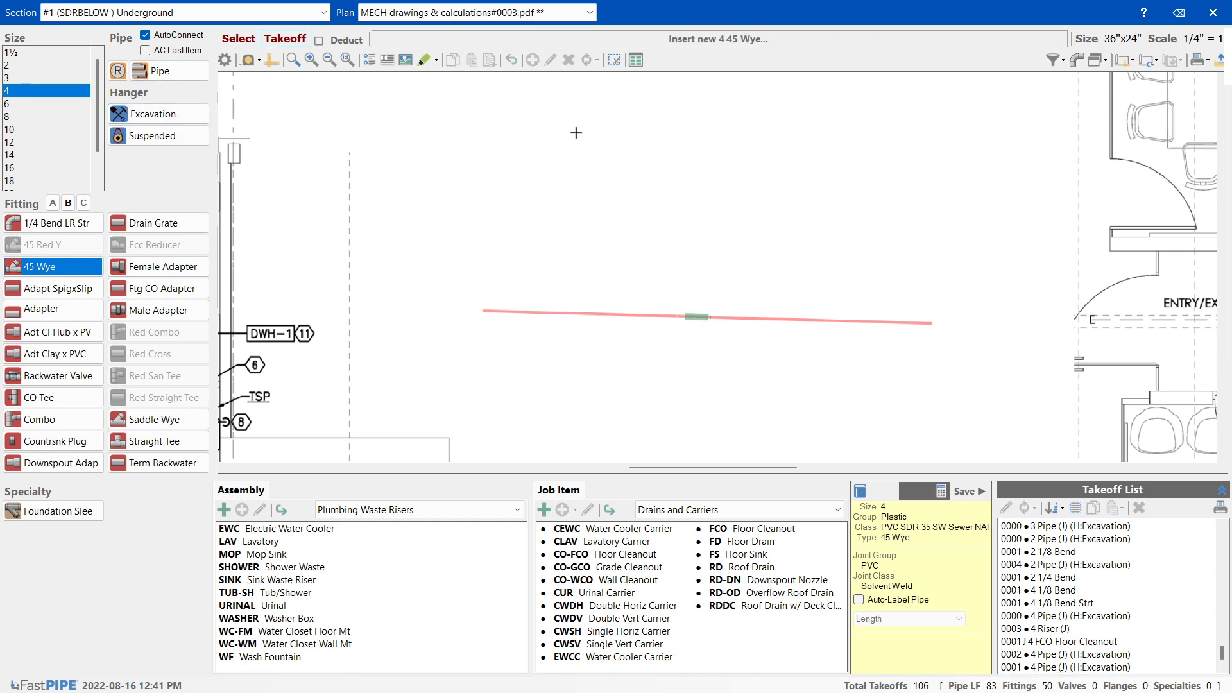
# - Sketch a green 2 pt highlighter branch rising from the short pipe, with an angled offset, a capped end and a side branch
pyautogui.click(424, 60)
pyautogui.moveTo(704, 316)
pyautogui.mouseDown()
pyautogui.moveTo(692, 306)
pyautogui.moveTo(702, 174)
pyautogui.mouseUp()
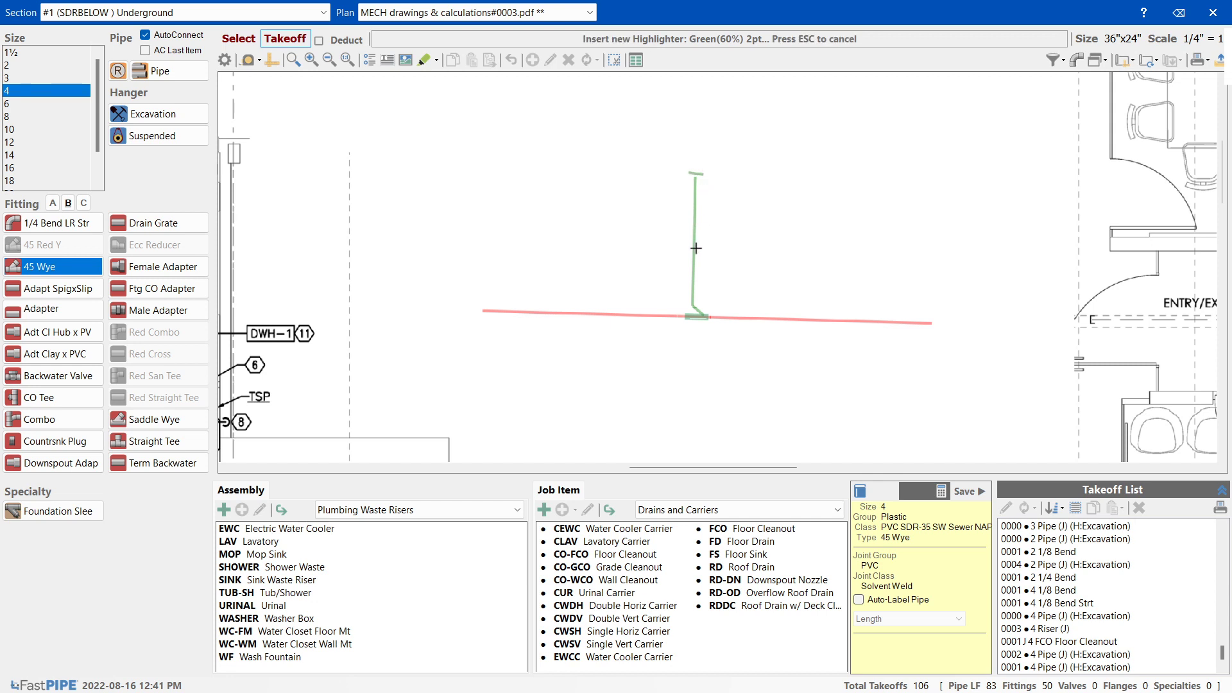
pyautogui.moveTo(693, 252)
pyautogui.mouseDown()
pyautogui.moveTo(702, 231)
pyautogui.moveTo(803, 229)
pyautogui.mouseUp()
pyautogui.press('Escape')
# - Examine the main connection, side-branch junction and individual segments of the green branch sketch
pyautogui.moveTo(656, 285); pyautogui.dragTo(706, 326)
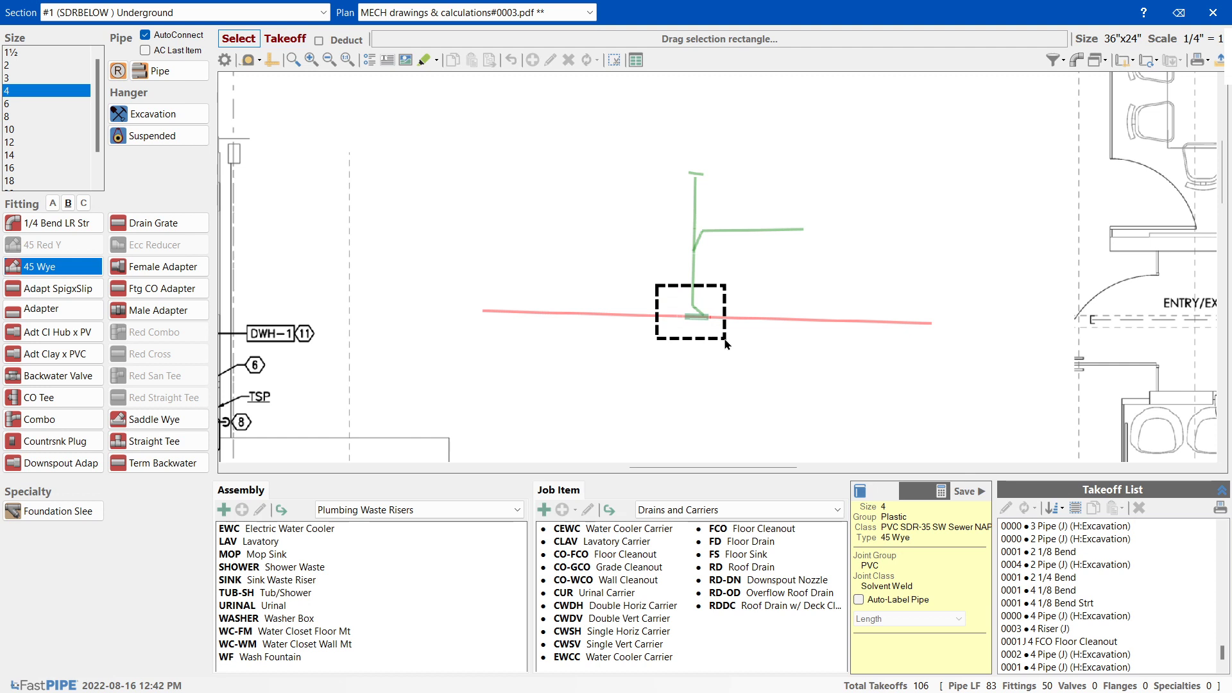
pyautogui.moveTo(725, 344); pyautogui.dragTo(724, 337)
pyautogui.moveTo(676, 220); pyautogui.dragTo(733, 280)
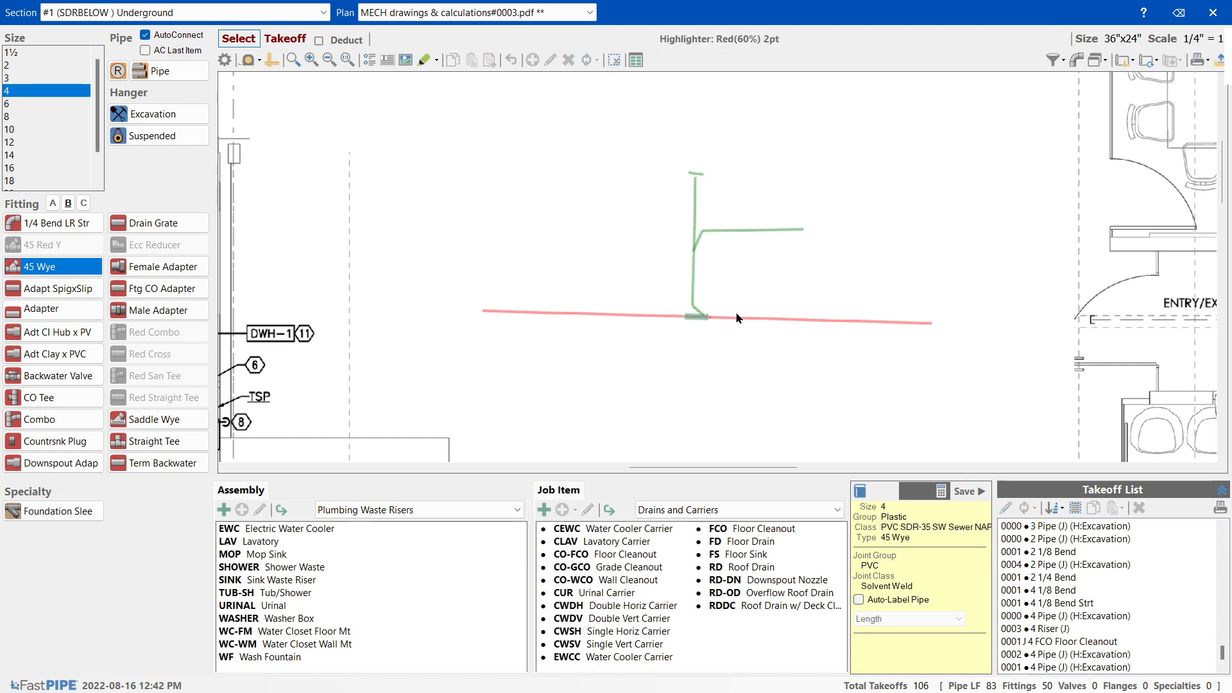
pyautogui.click(745, 229)
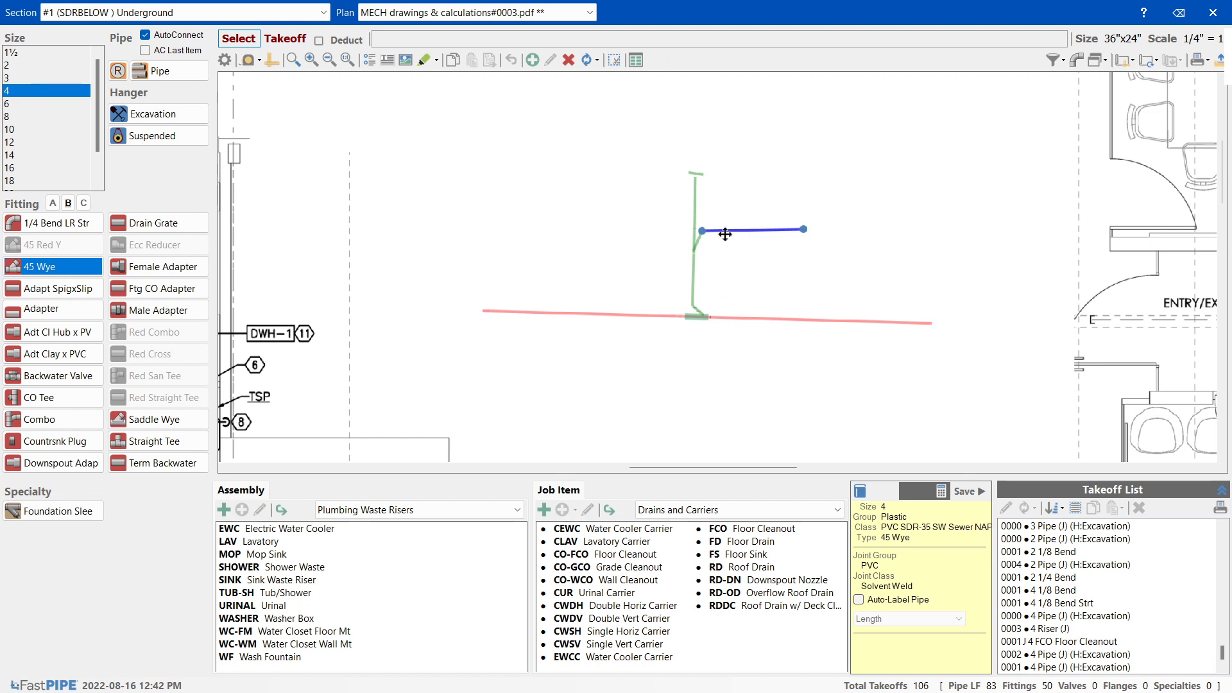
pyautogui.moveTo(722, 229); pyautogui.dragTo(780, 263)
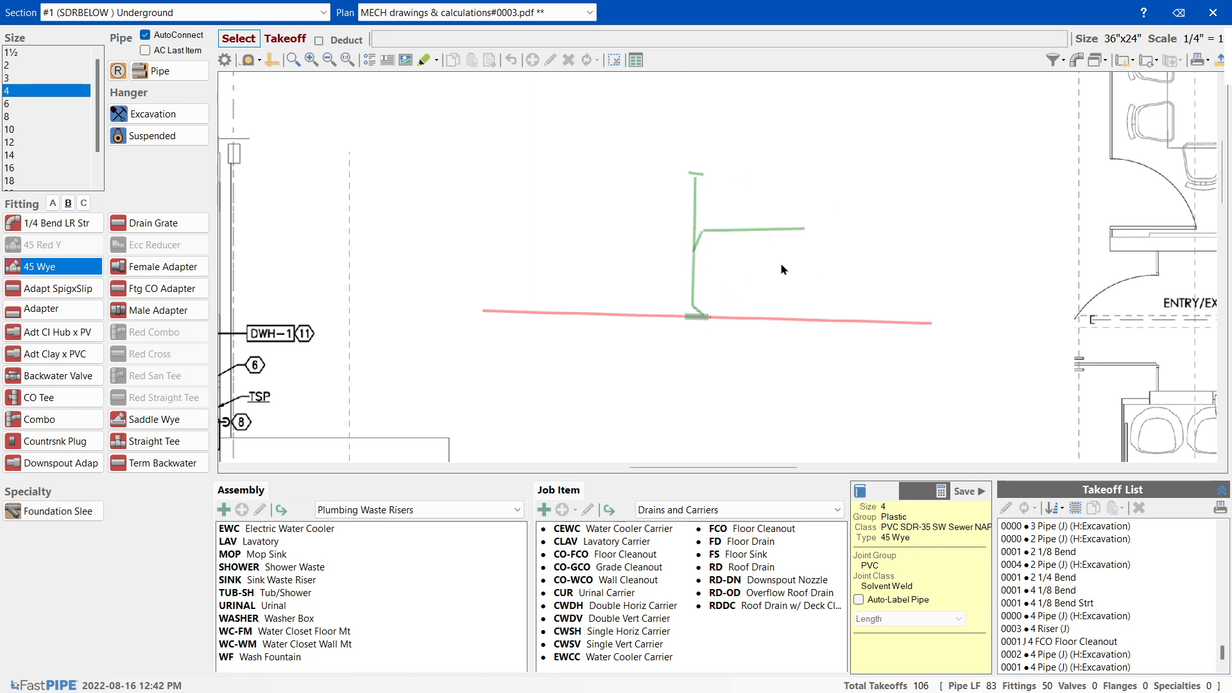
pyautogui.click(751, 229)
pyautogui.click(697, 249)
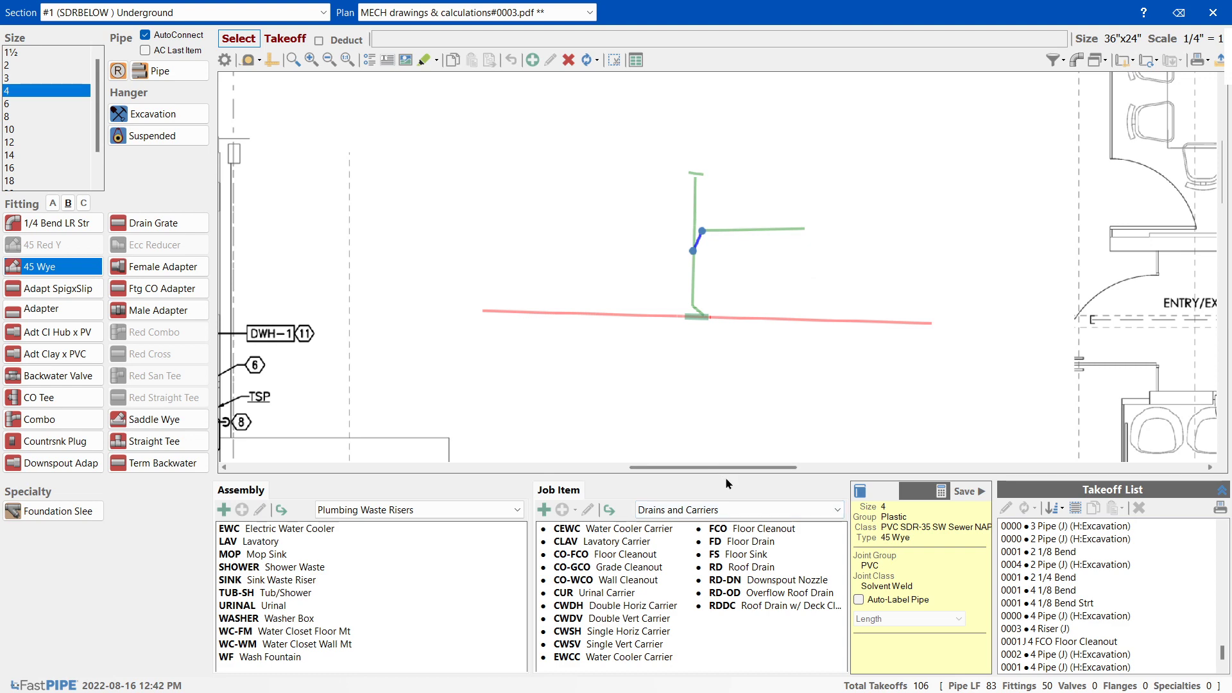
# - Place a 4-inch pipe about 1 ft long on the SAN line at the Entry/Exit CTE and add two couplings to it
pyautogui.moveTo(728, 470); pyautogui.dragTo(838, 450)
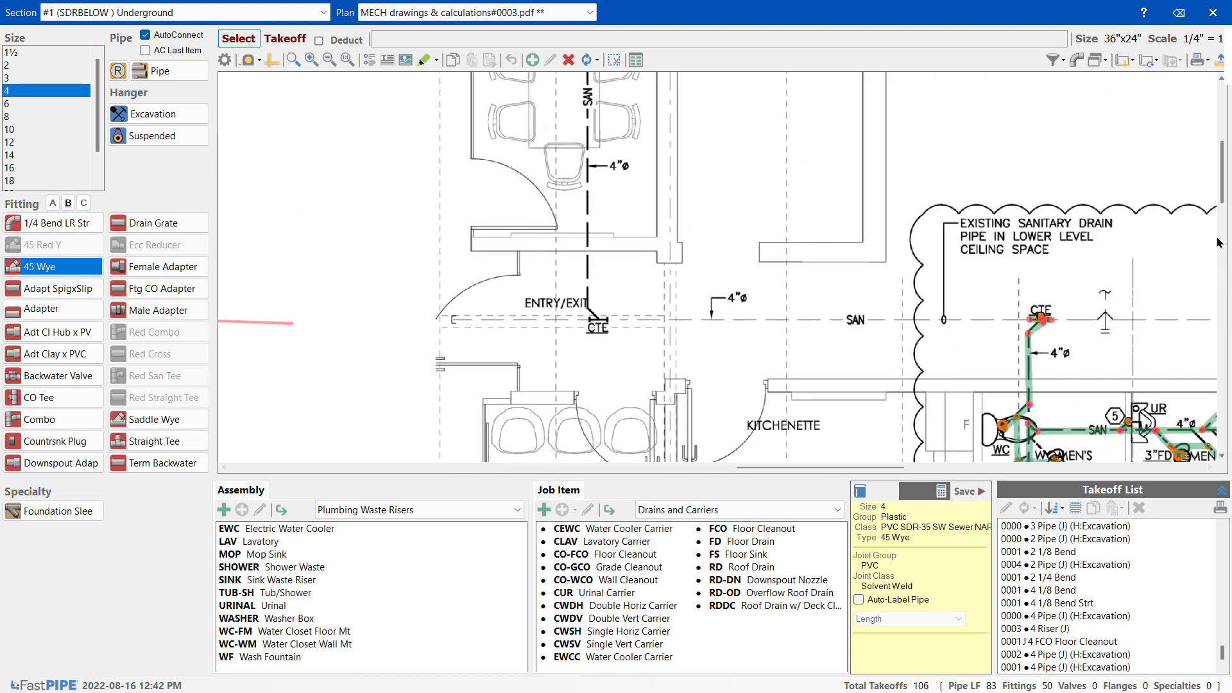
pyautogui.moveTo(1221, 181); pyautogui.dragTo(1222, 170)
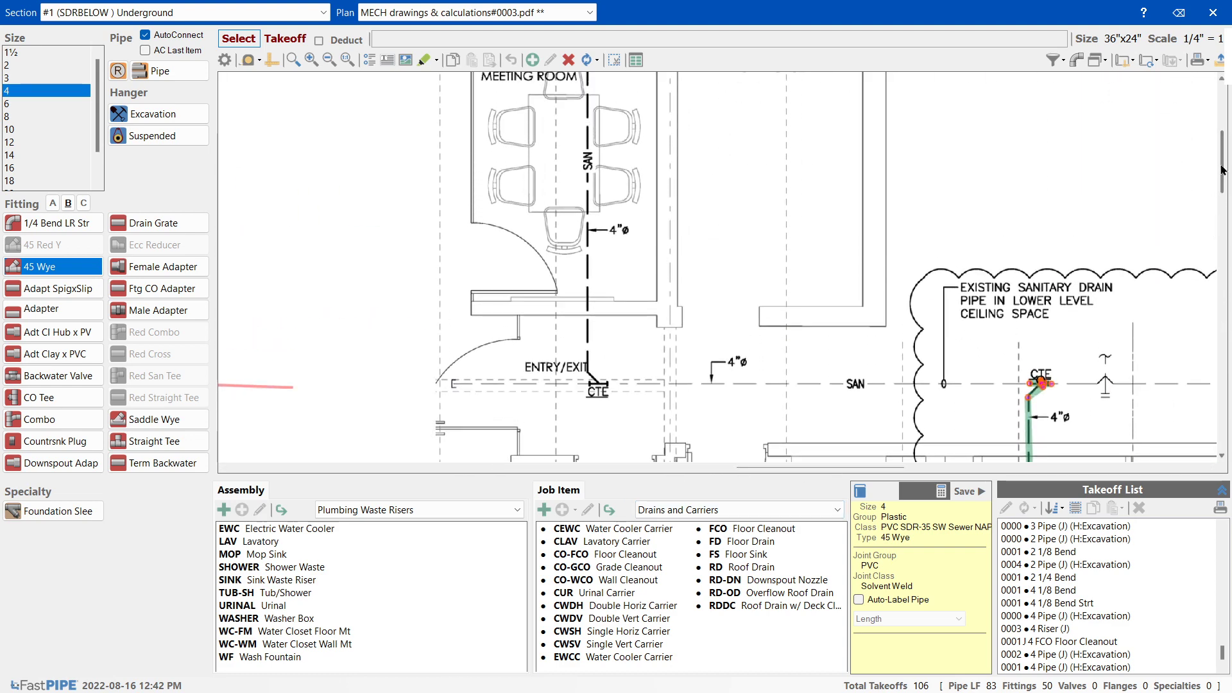
pyautogui.click(162, 71)
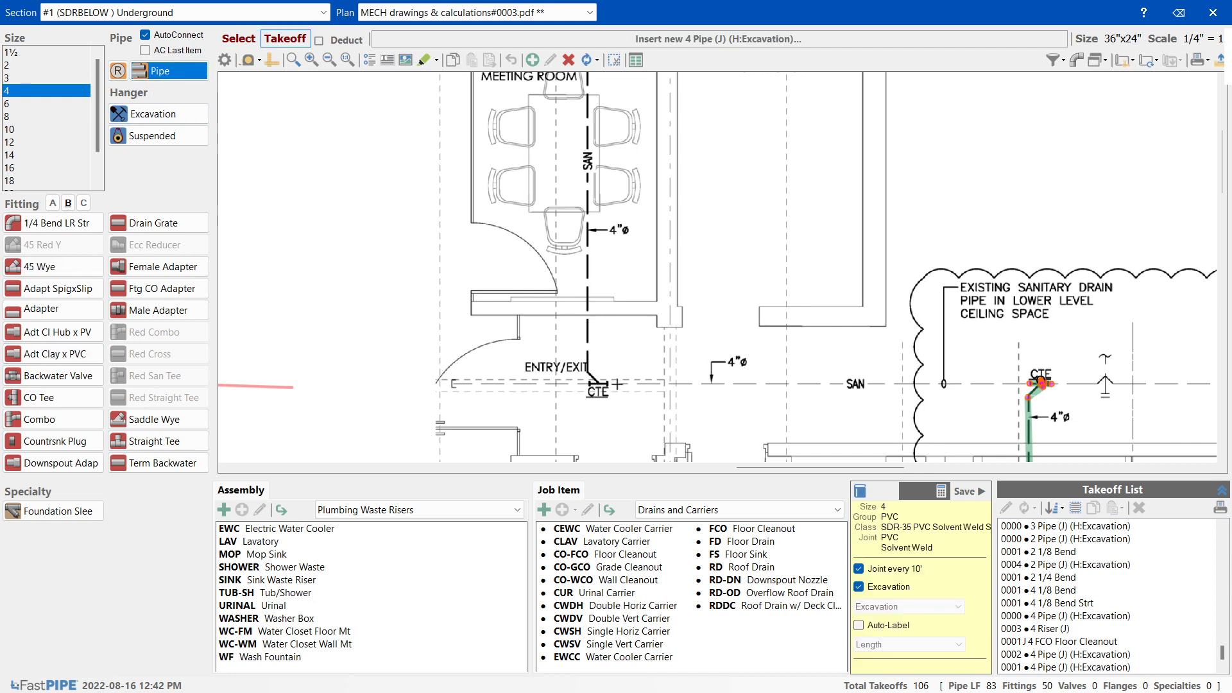
pyautogui.moveTo(617, 384); pyautogui.dragTo(552, 384)
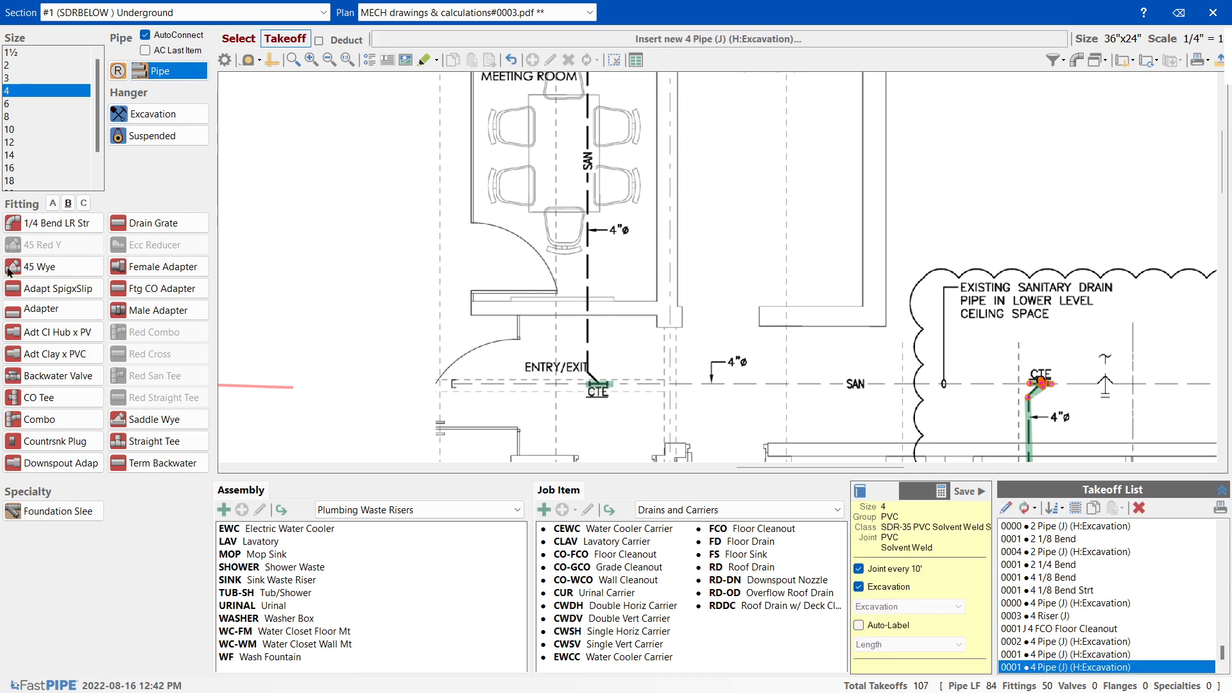
pyautogui.click(53, 203)
pyautogui.click(48, 289)
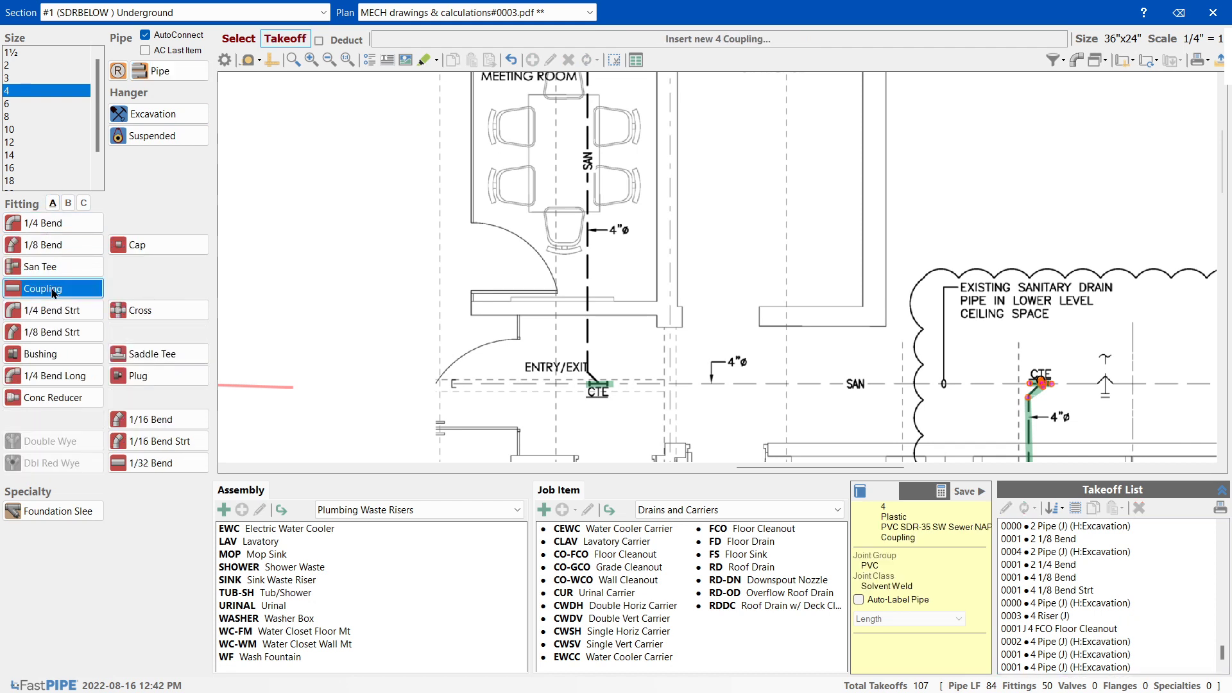
pyautogui.click(584, 383)
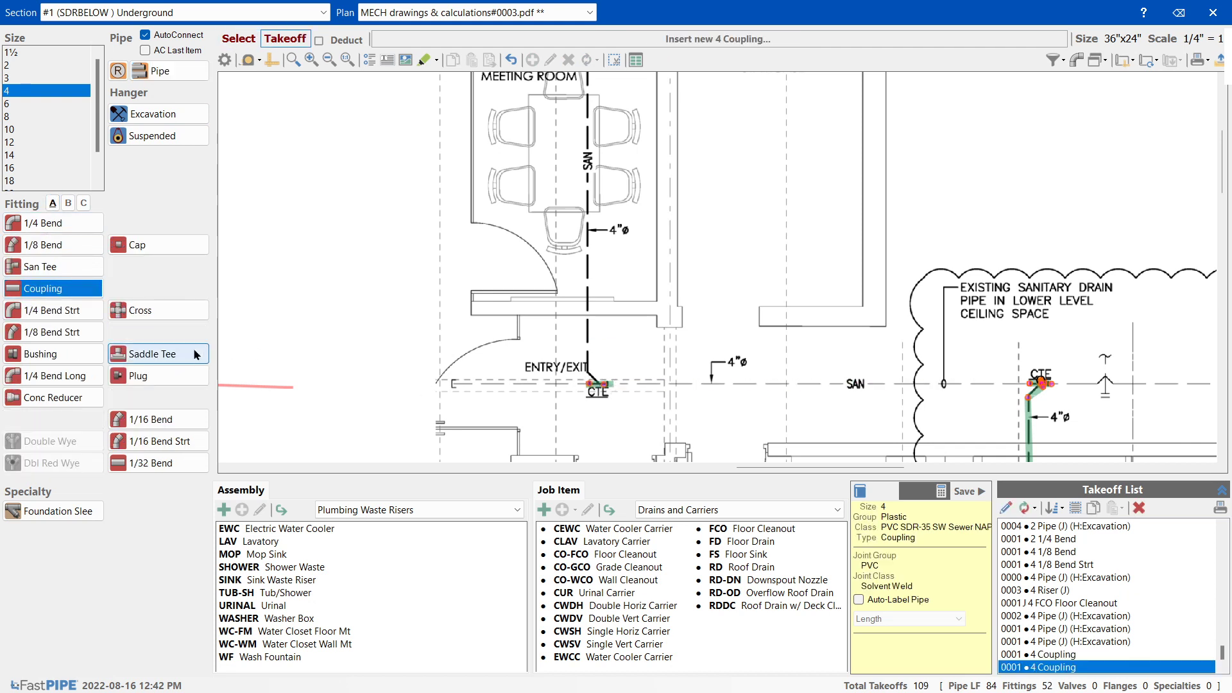
# - Place a 4-inch 1/8 Bend Strt on the short pipe at the Entry/Exit CTE
pyautogui.click(68, 203)
pyautogui.click(52, 204)
pyautogui.click(43, 244)
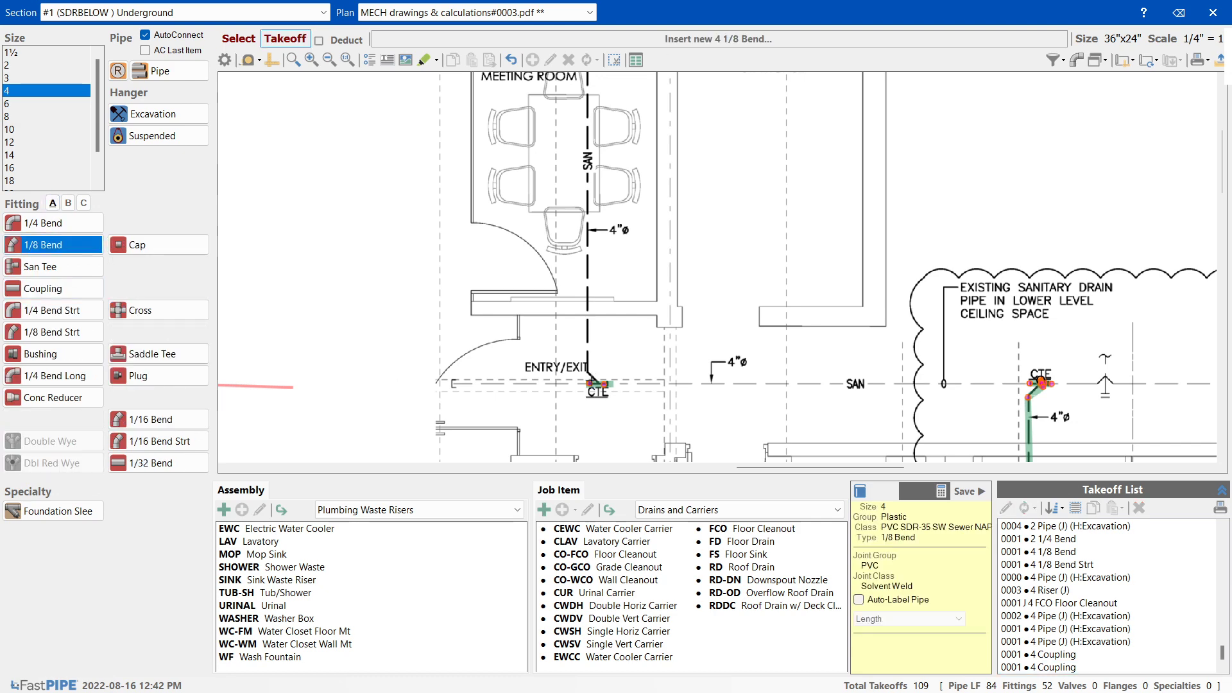
pyautogui.click(67, 204)
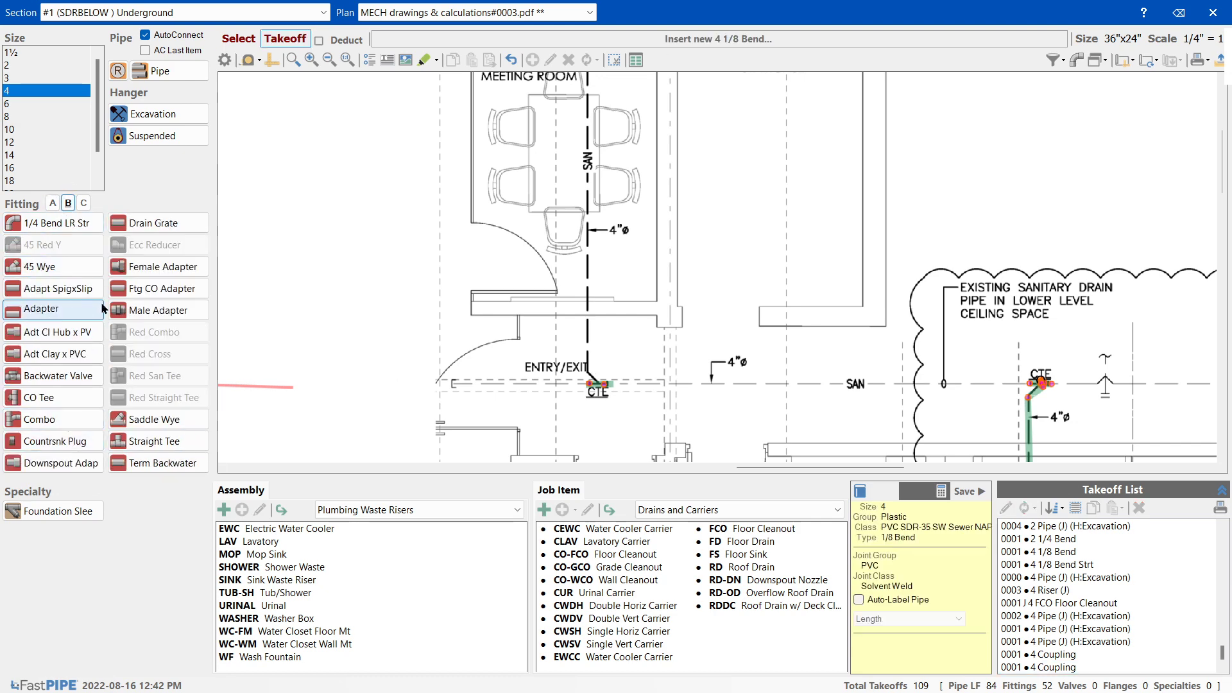
pyautogui.click(84, 204)
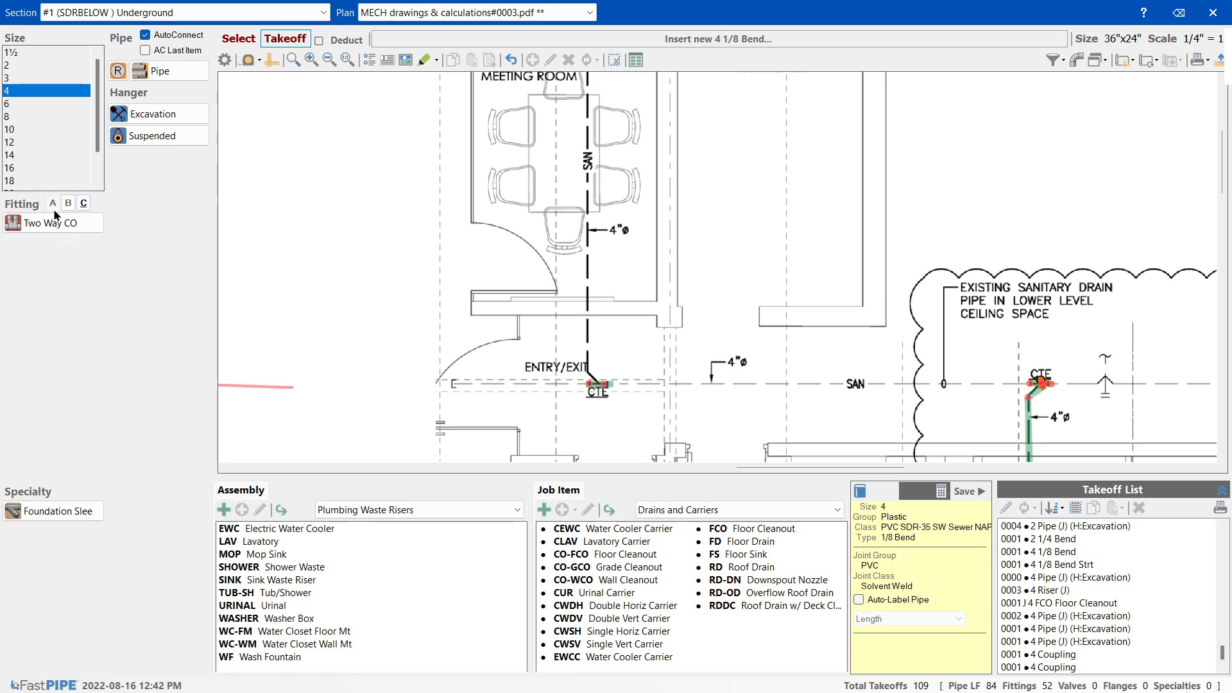
pyautogui.click(53, 204)
pyautogui.click(52, 332)
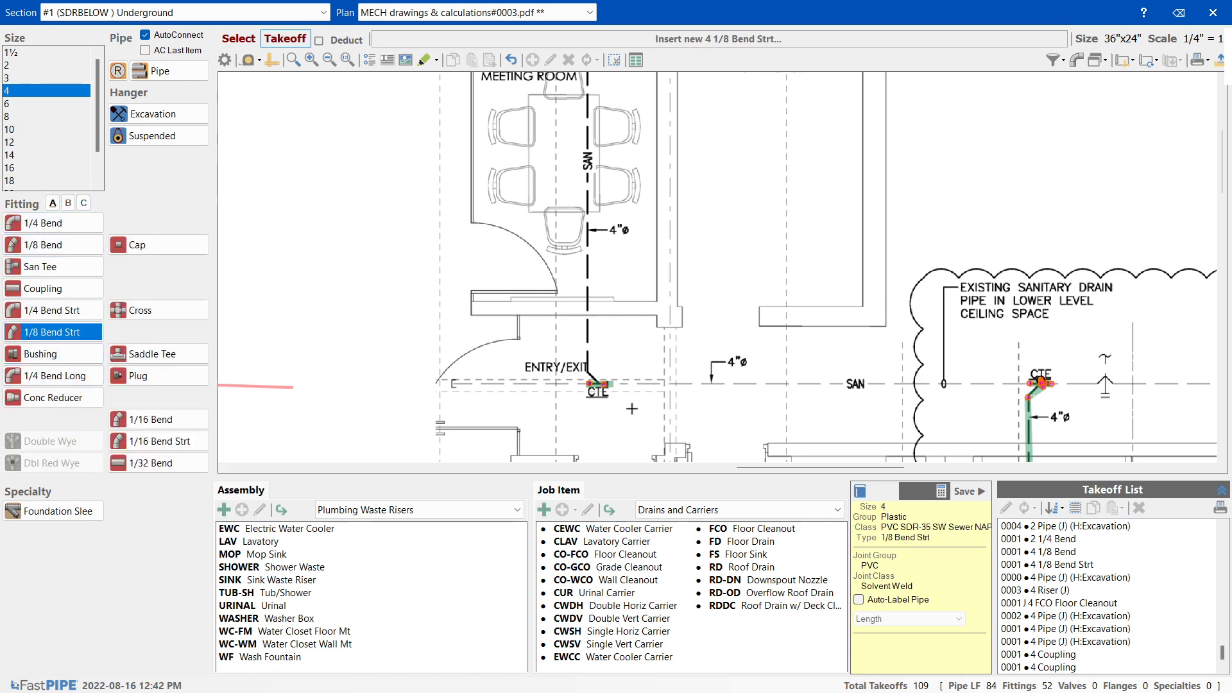
pyautogui.click(596, 383)
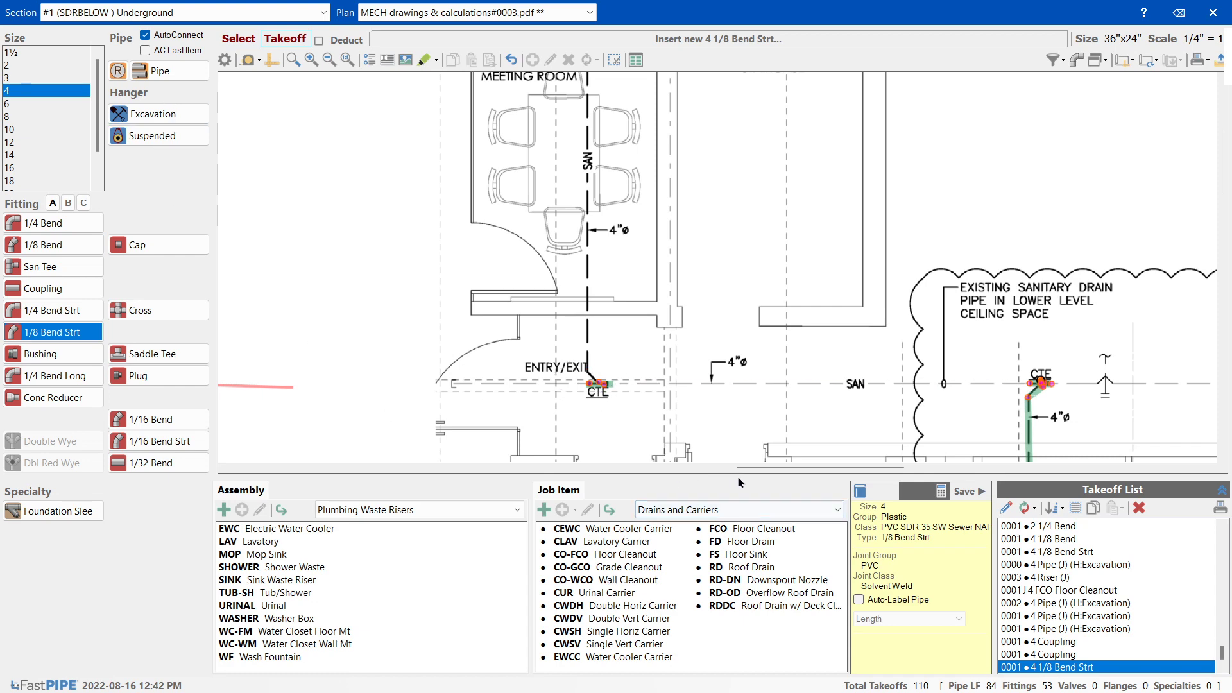
# - Place a 4-inch riser 3 ft long at the Entry/Exit CTE
pyautogui.moveTo(747, 468)
pyautogui.mouseDown()
pyautogui.moveTo(672, 484)
pyautogui.moveTo(823, 469)
pyautogui.moveTo(797, 469)
pyautogui.mouseUp()
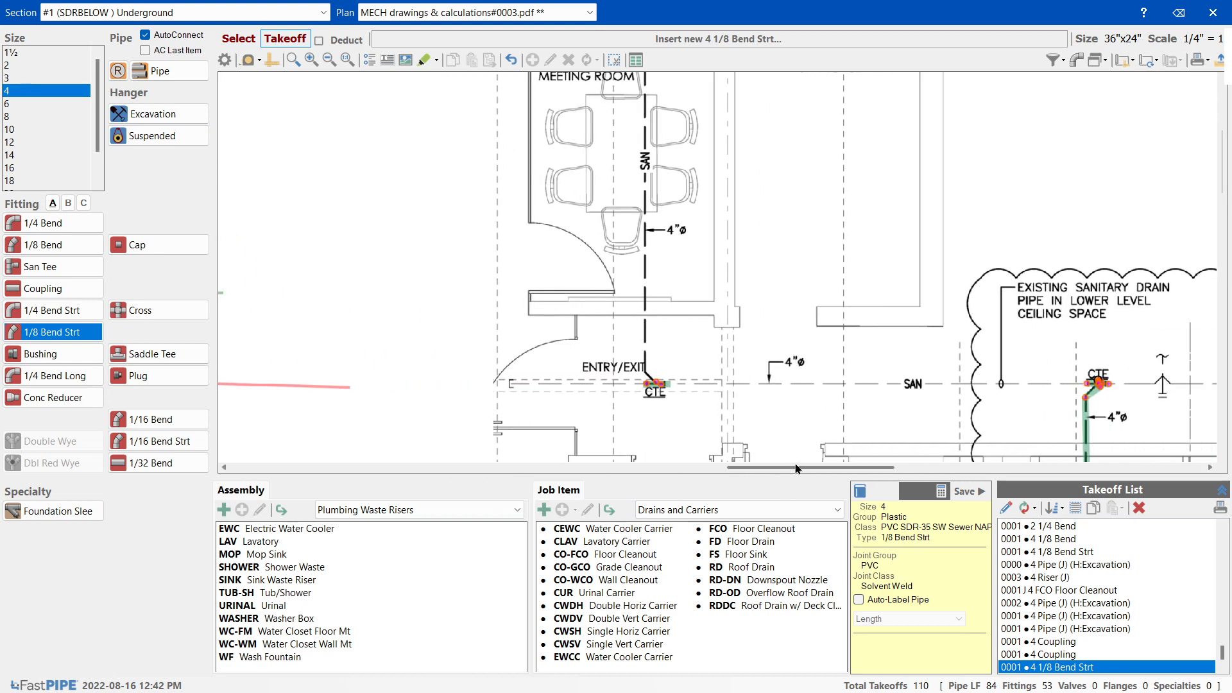
pyautogui.click(117, 70)
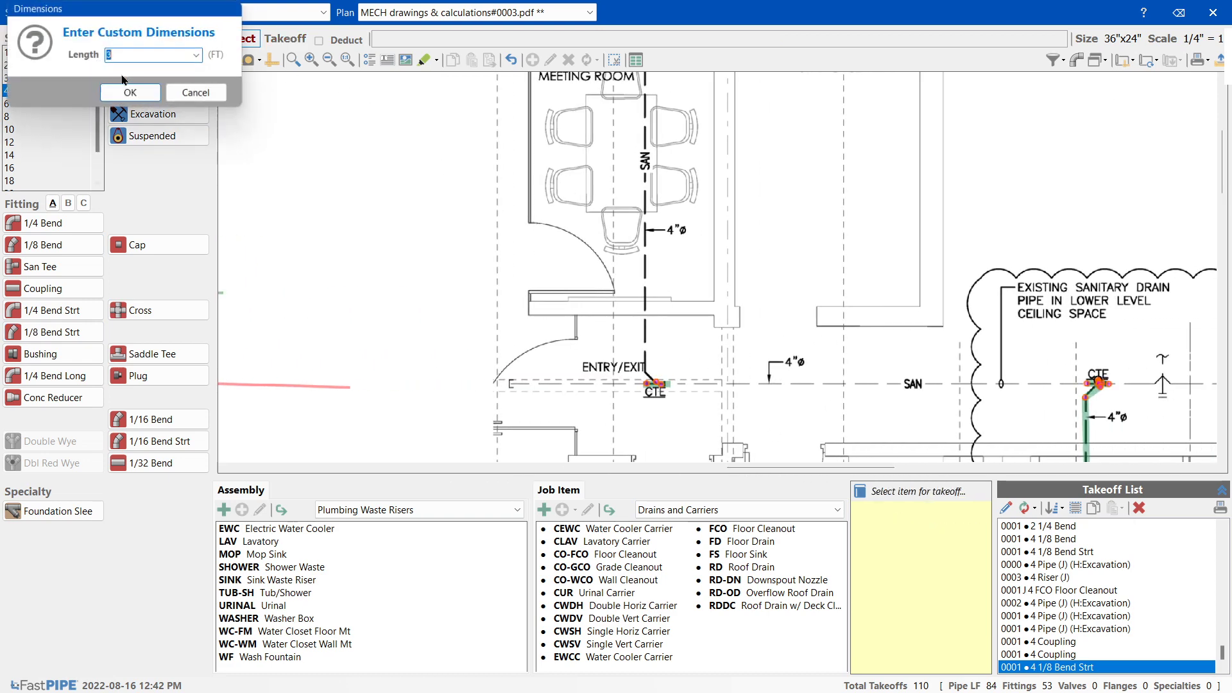
pyautogui.click(131, 94)
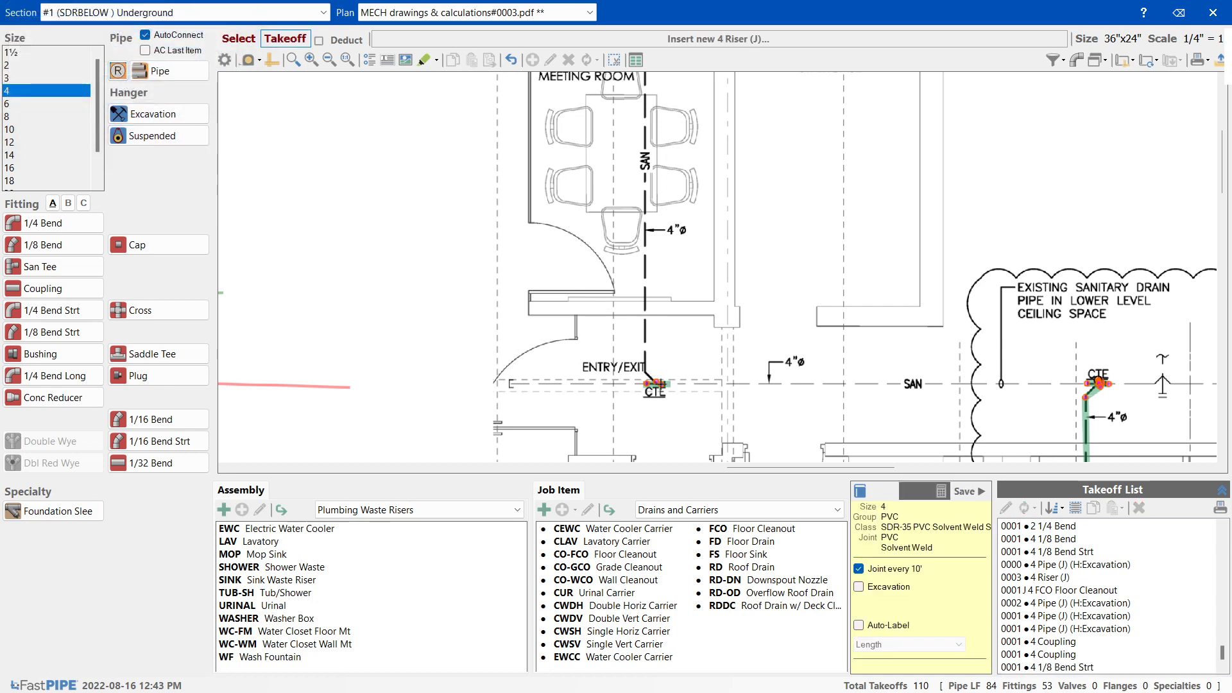
pyautogui.click(656, 383)
# - Add a 4-inch 45 Wye and a 4-inch 1/8 Bend Strt at the riser on the Entry/Exit CTE
pyautogui.click(68, 203)
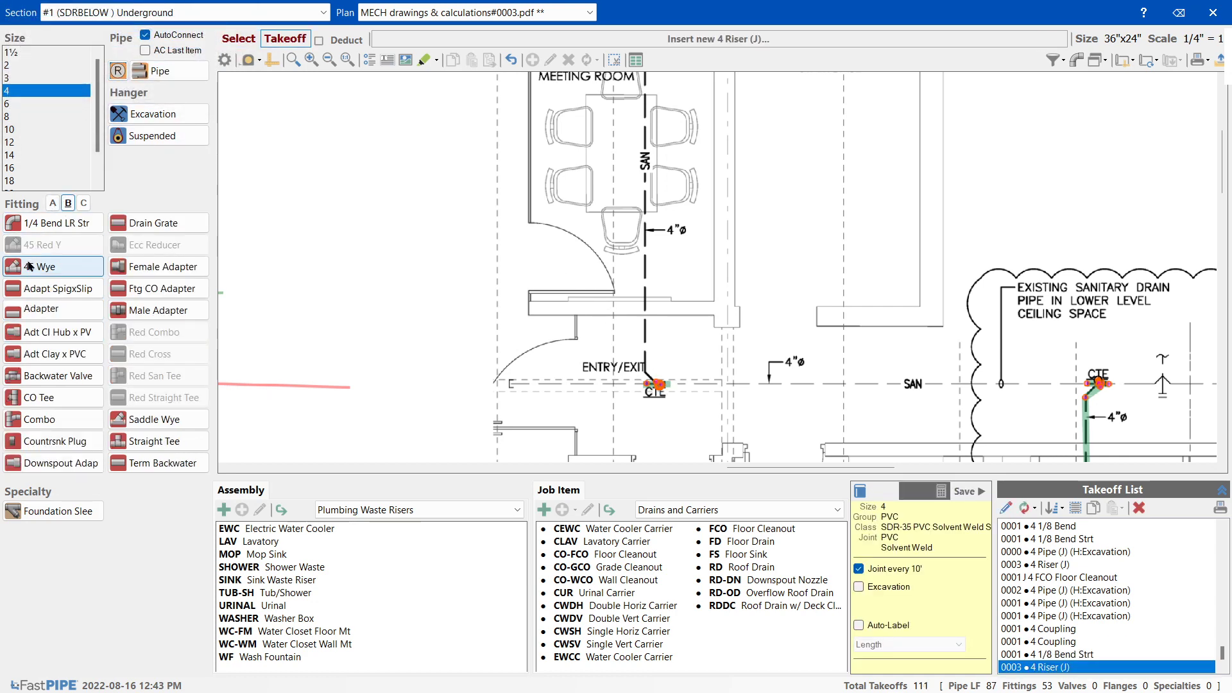
pyautogui.click(30, 266)
pyautogui.click(655, 383)
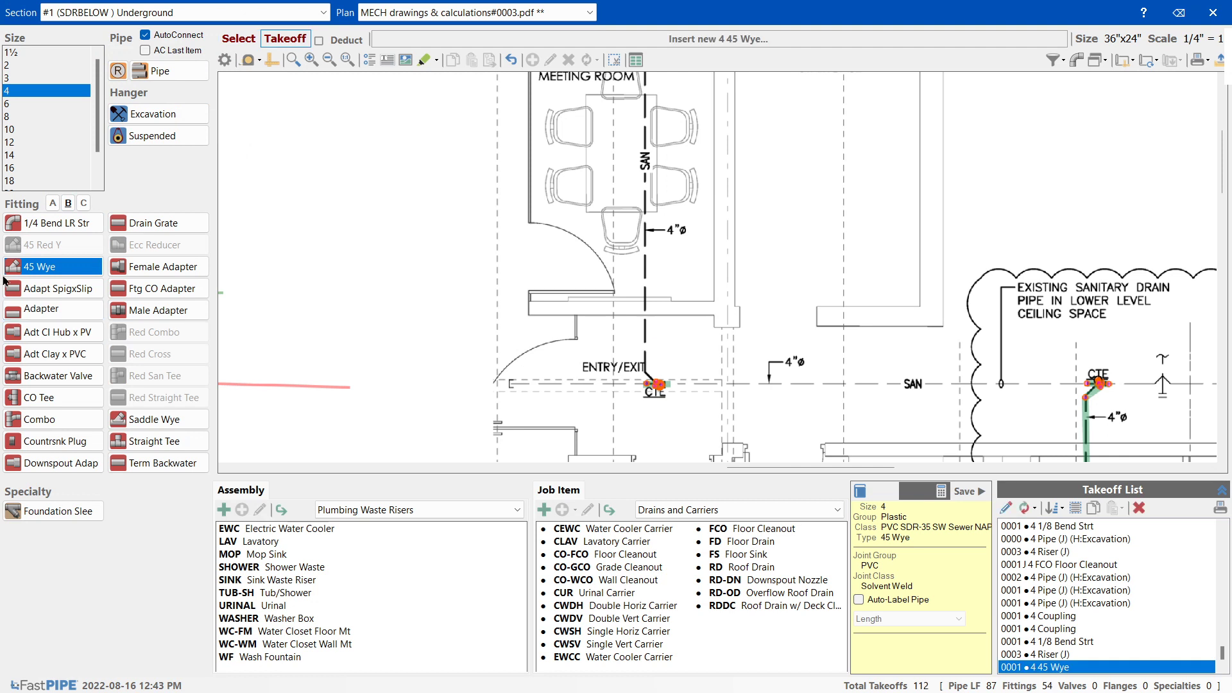
pyautogui.click(52, 202)
pyautogui.click(48, 332)
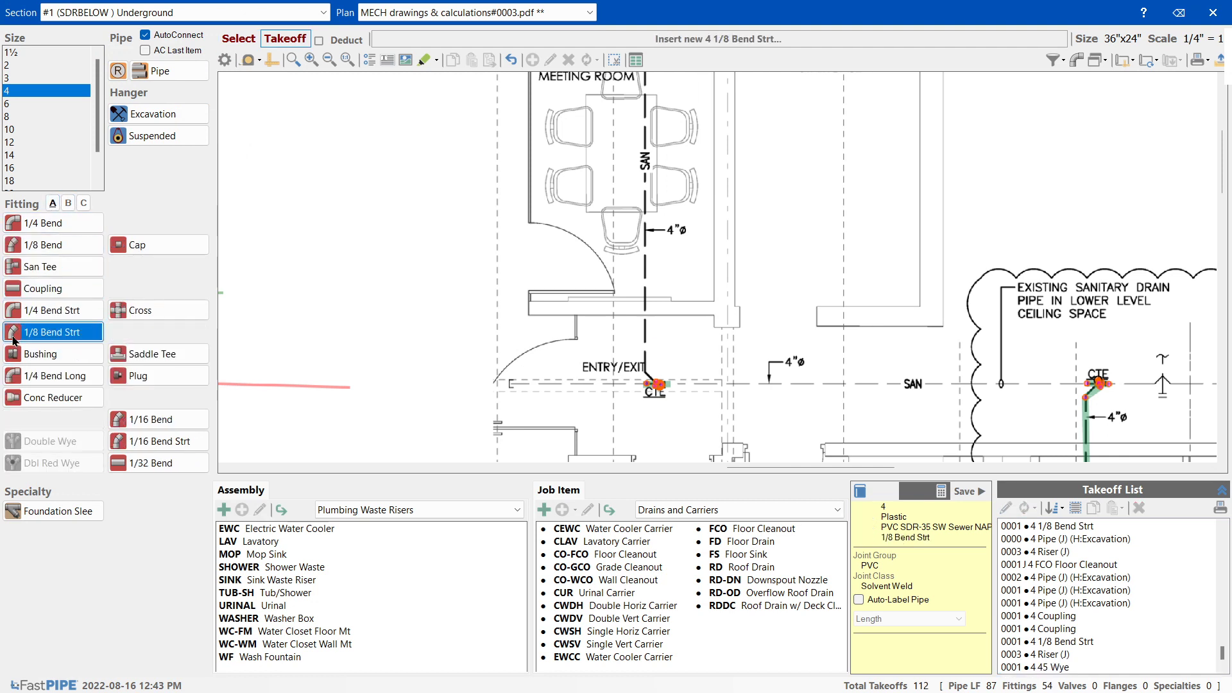
pyautogui.click(656, 384)
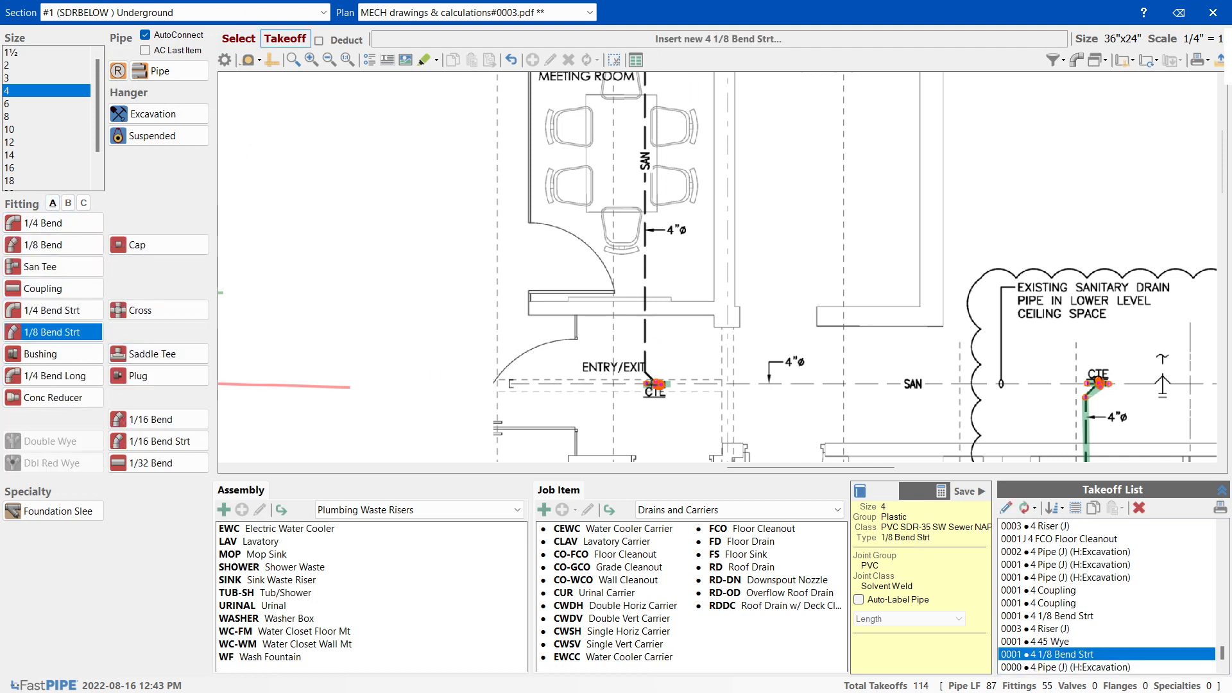
pyautogui.hotkey('alt', 'Tab')
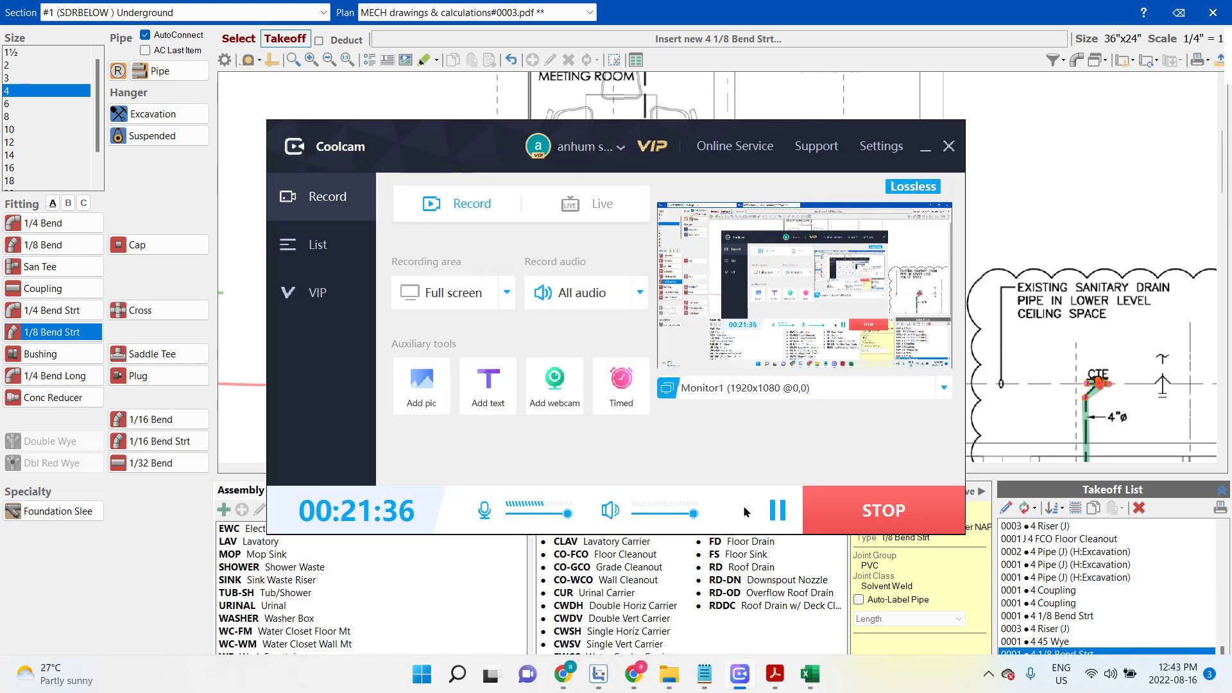
pyautogui.click(782, 510)
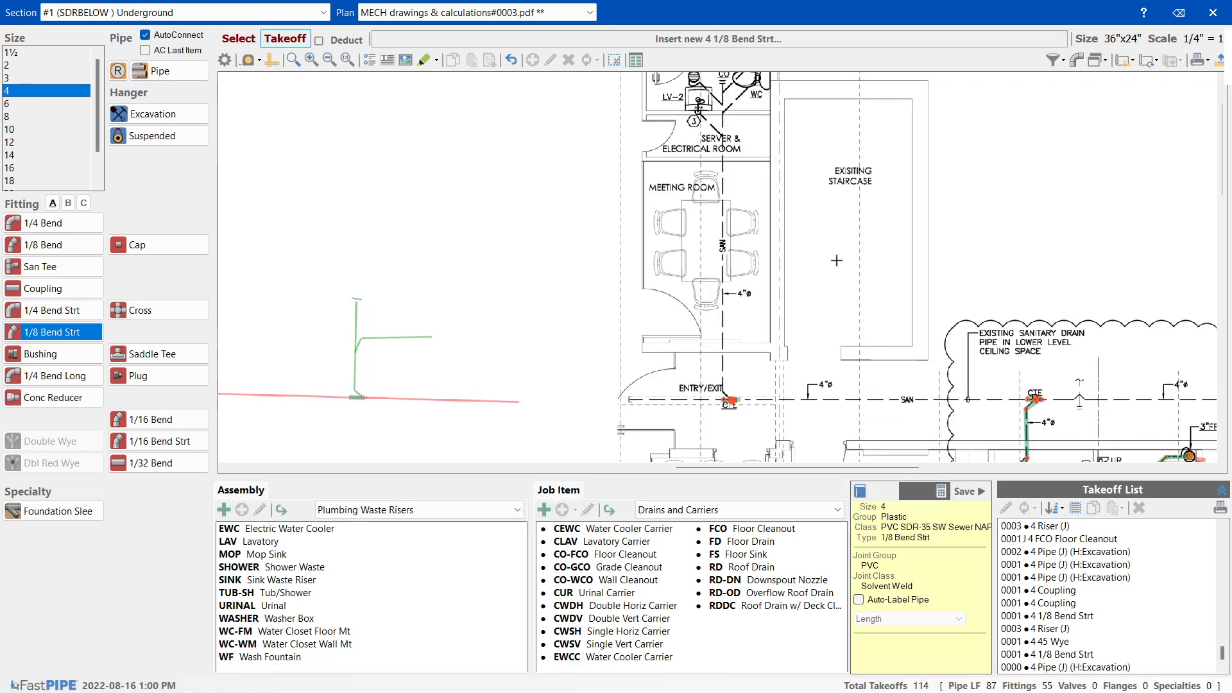
# - Select all items at the Entry/Exit CTE and review them in the takeoff list
pyautogui.scroll(3, 759, 318)
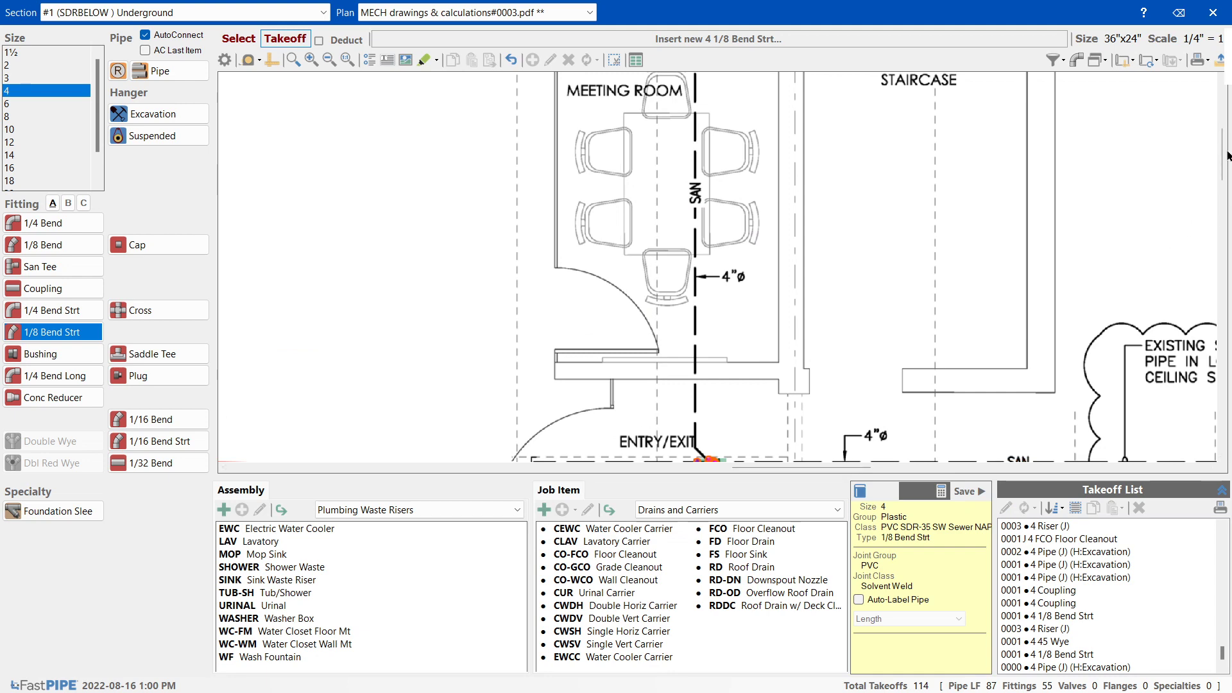
pyautogui.moveTo(1227, 156); pyautogui.dragTo(1227, 181)
pyautogui.press('Escape')
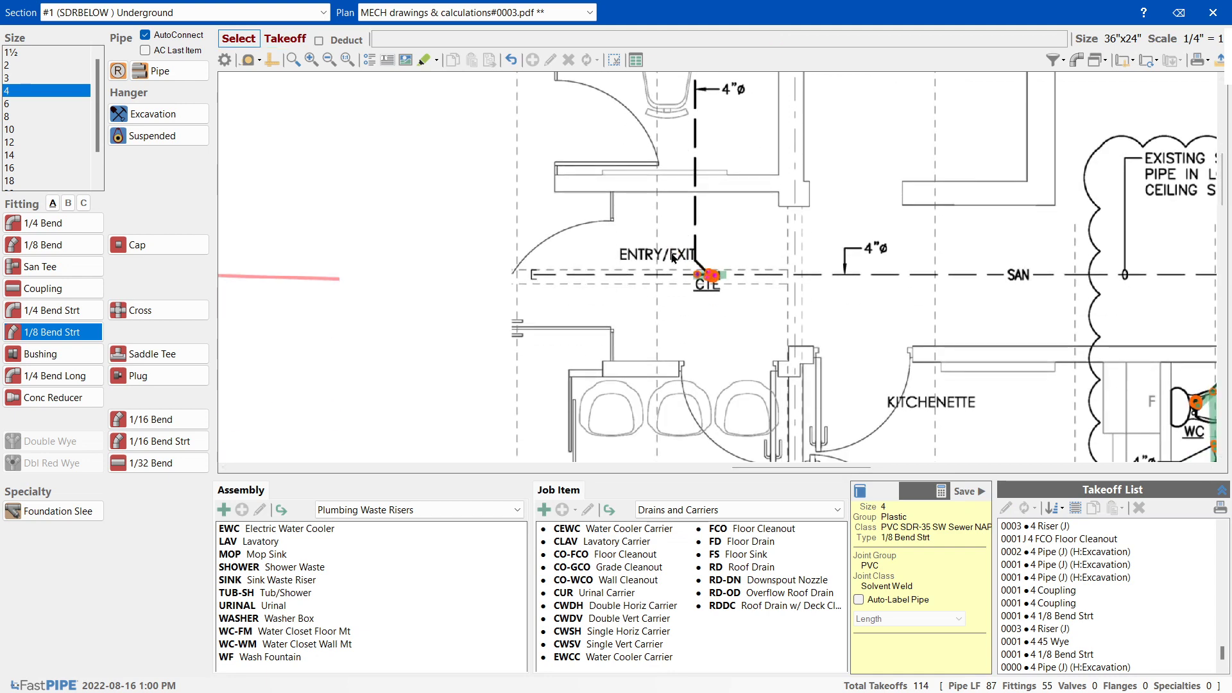
pyautogui.moveTo(673, 258); pyautogui.dragTo(730, 289)
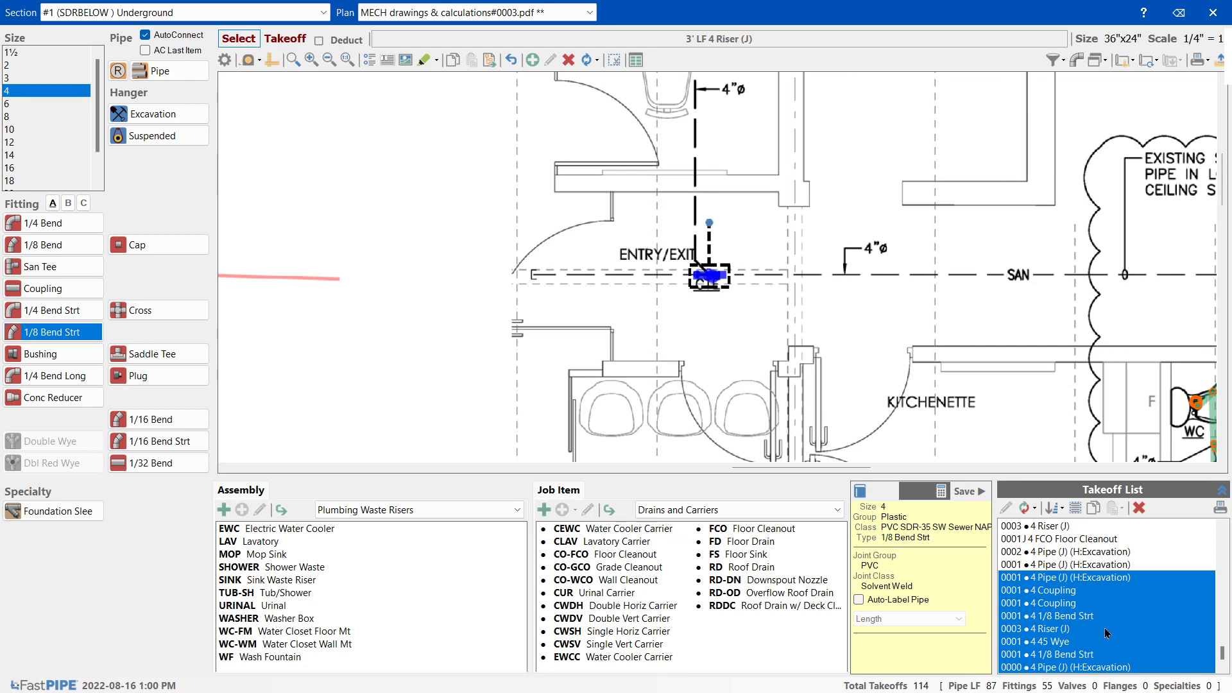
pyautogui.scroll(4, 1225, 662)
pyautogui.scroll(-4, 1221, 642)
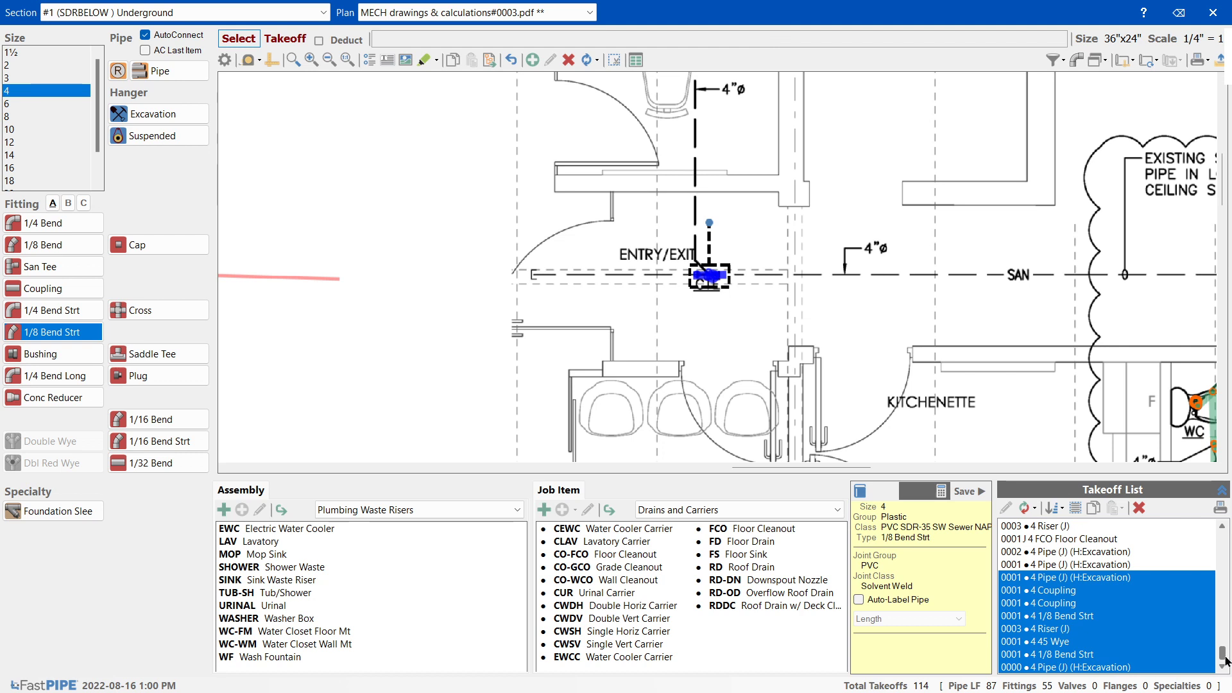
# - Place a second 4-inch 45 Wye at the Entry/Exit CTE
pyautogui.click(68, 204)
pyautogui.click(40, 266)
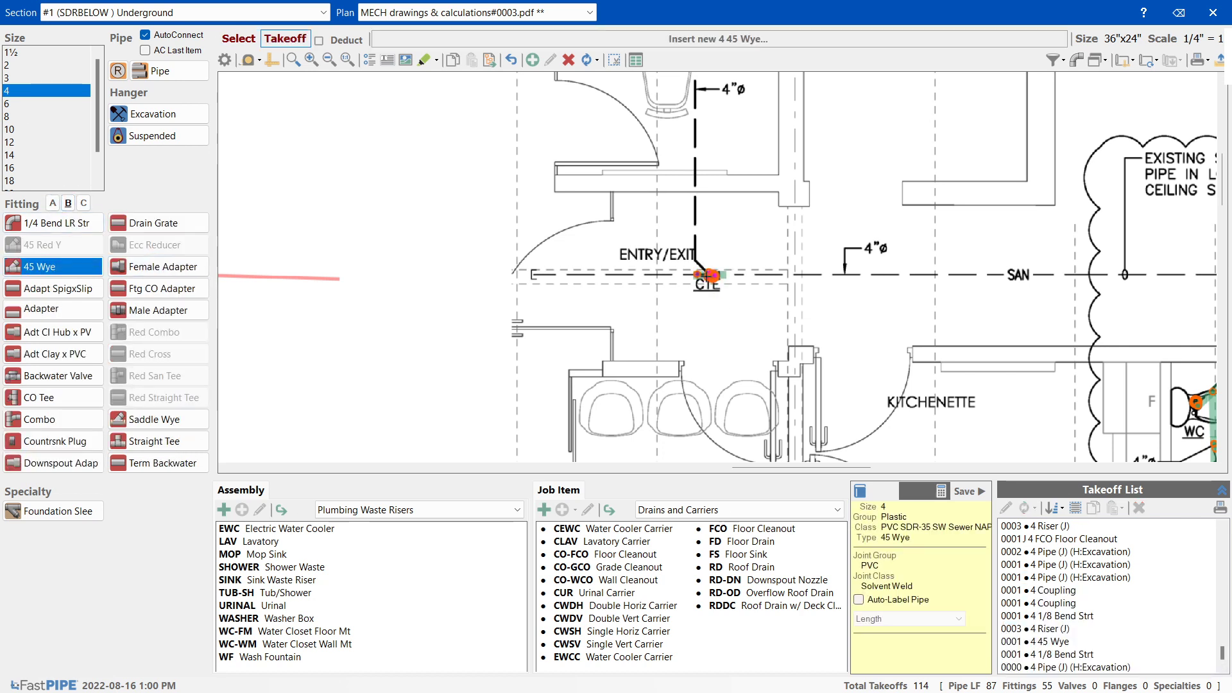
pyautogui.click(709, 276)
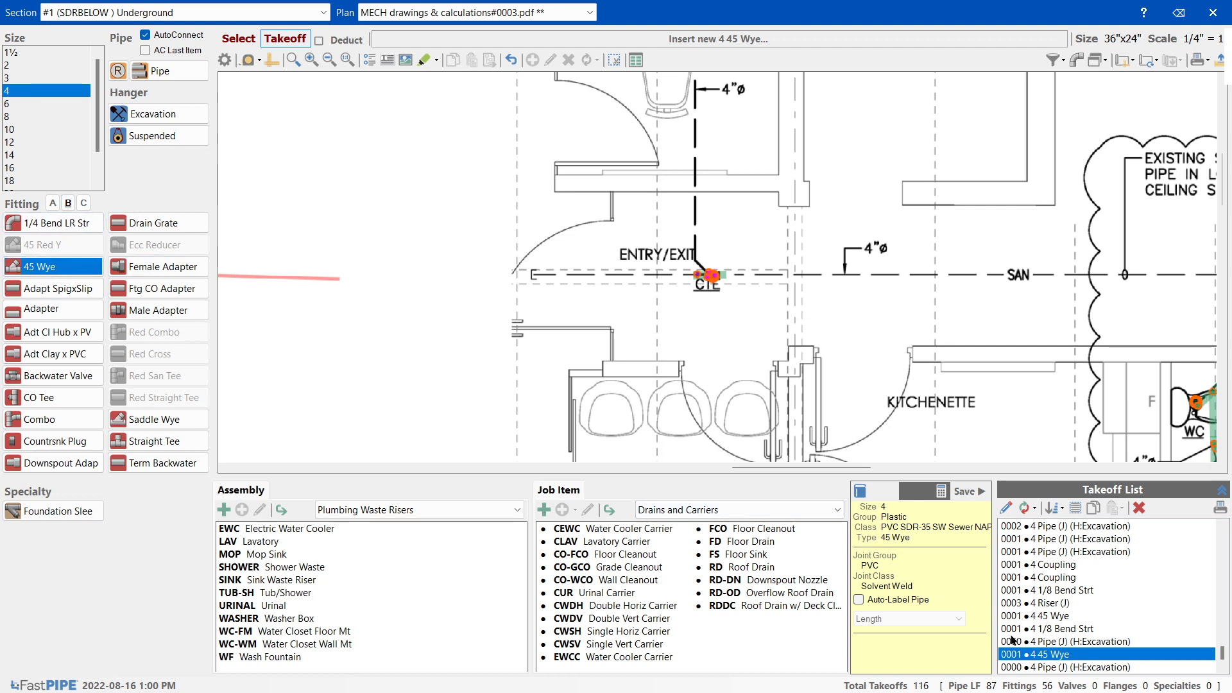
pyautogui.click(1036, 603)
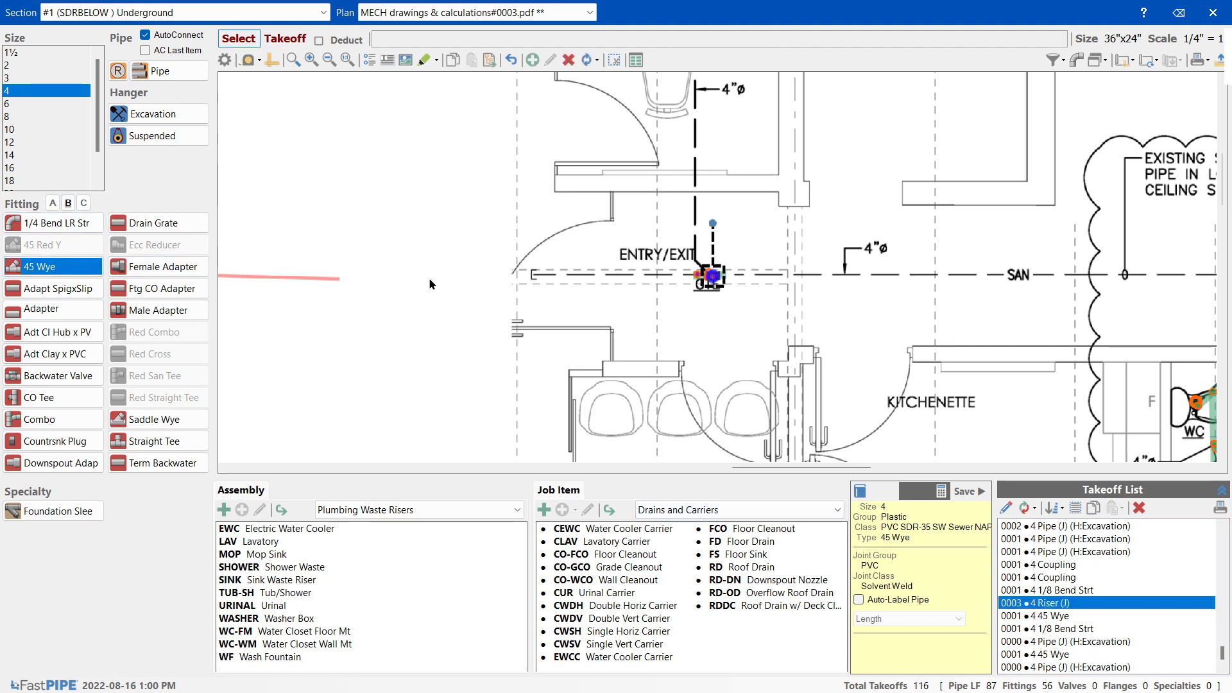
pyautogui.click(732, 529)
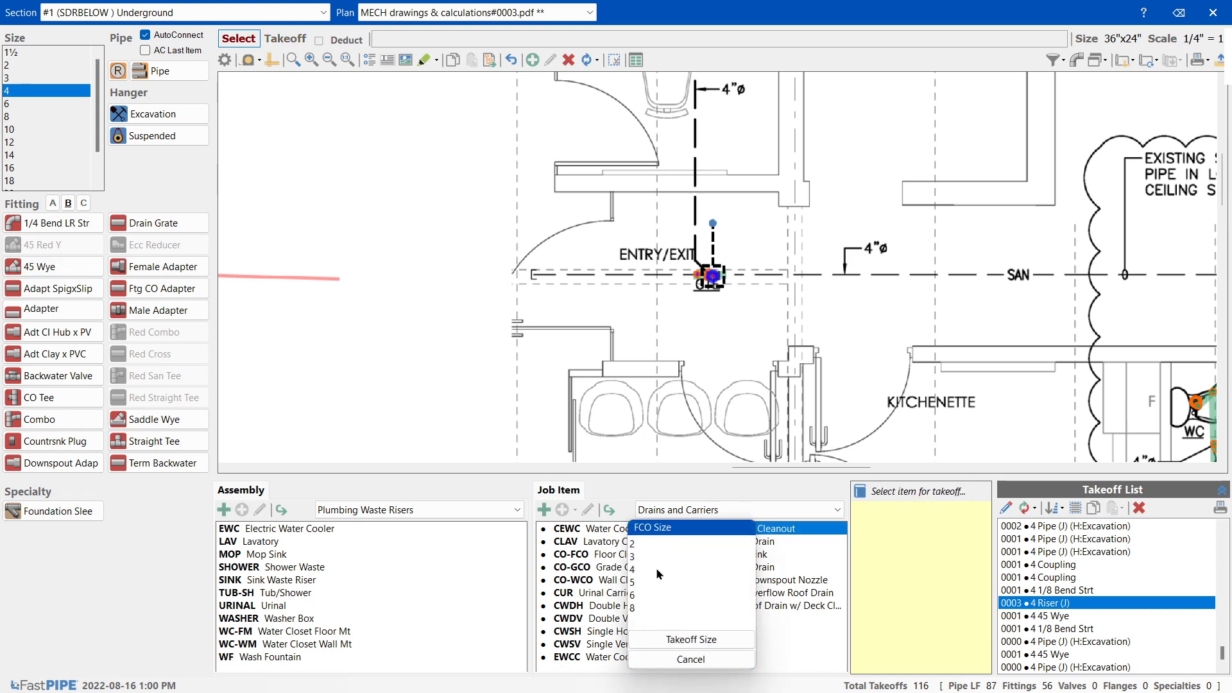
pyautogui.click(648, 555)
pyautogui.click(738, 510)
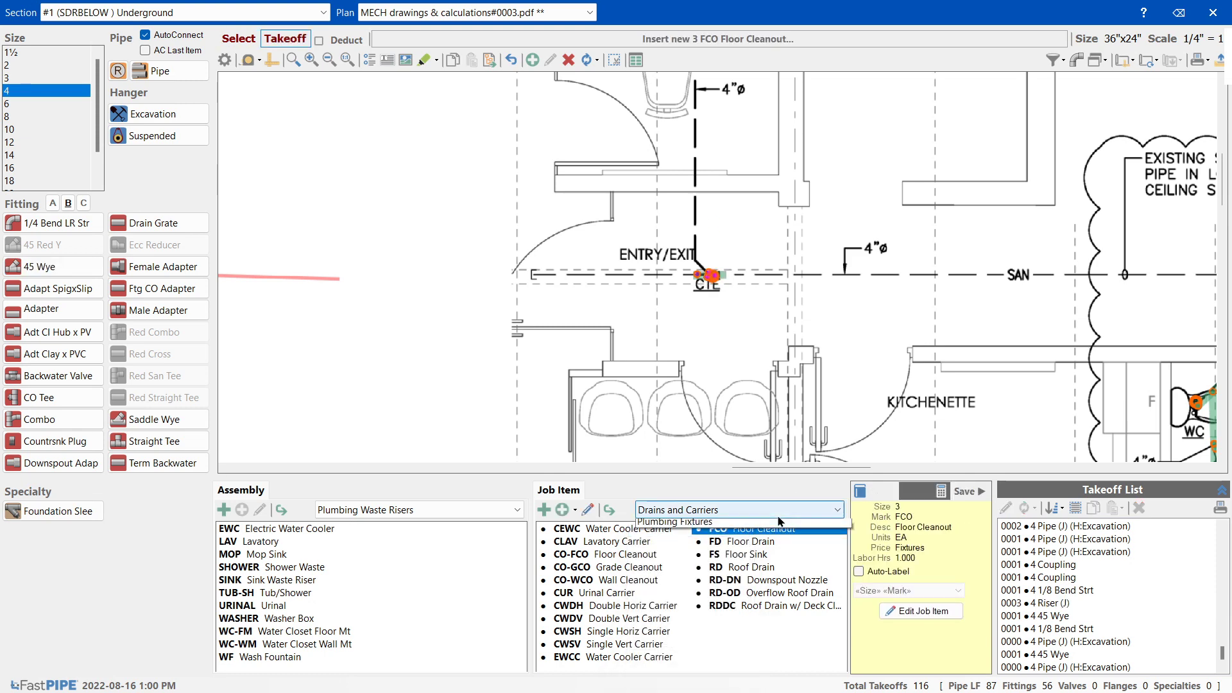
pyautogui.click(708, 556)
pyautogui.click(717, 511)
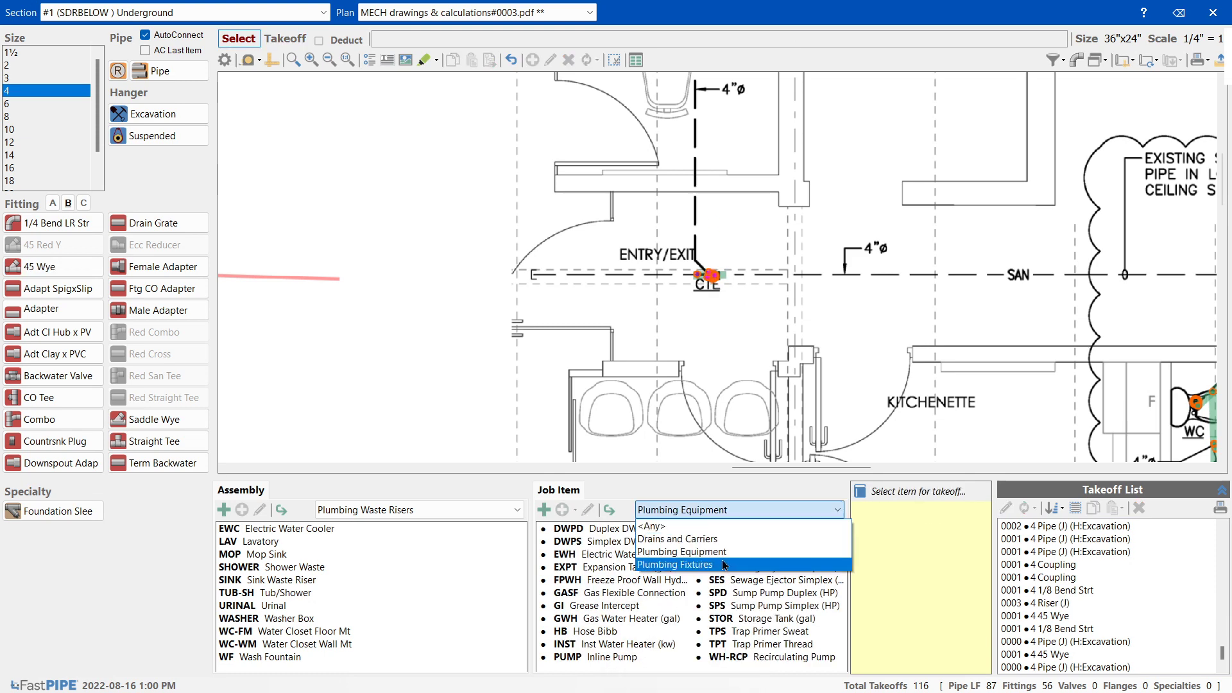
pyautogui.click(725, 567)
pyautogui.click(732, 509)
pyautogui.click(765, 542)
# - Place a 4-inch FCO Floor Cleanout at the Entry/Exit CTE
pyautogui.click(763, 529)
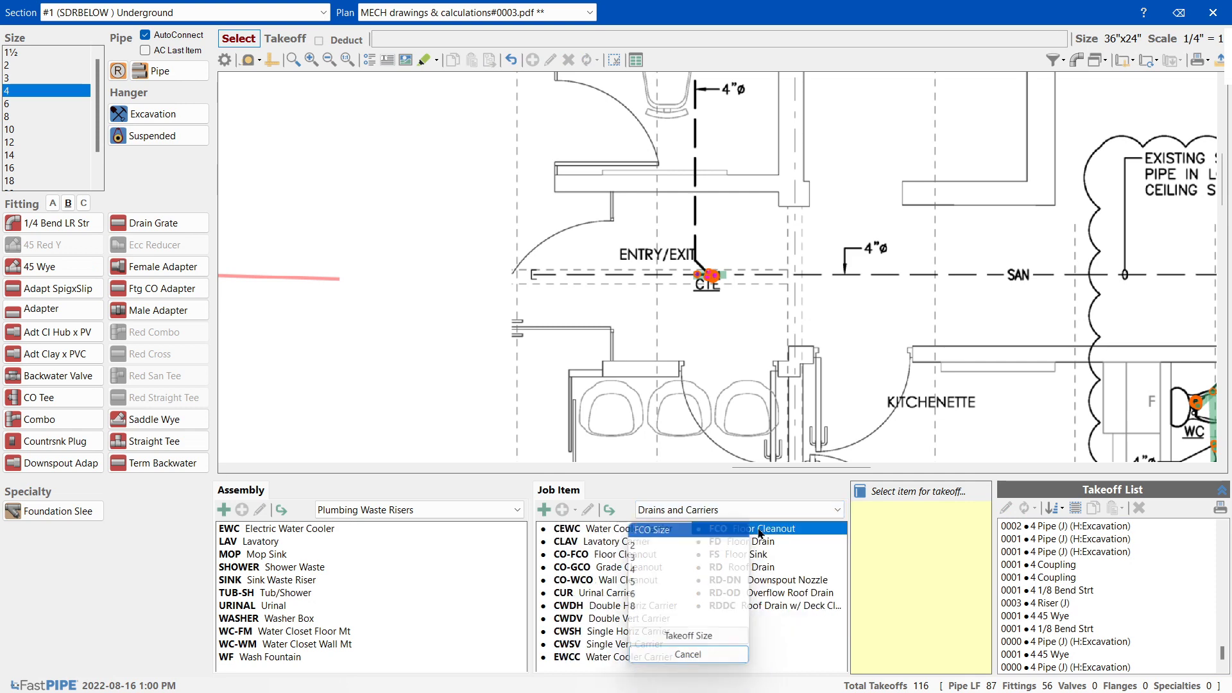
pyautogui.click(658, 570)
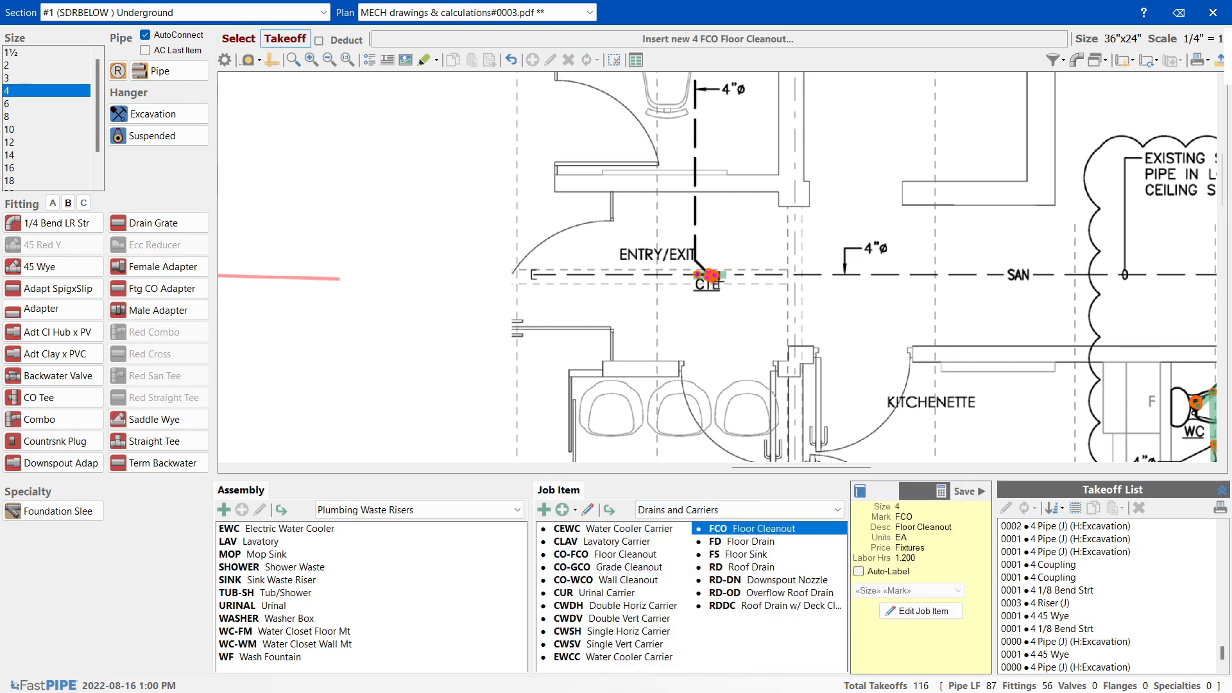
pyautogui.click(708, 276)
# - Place a 4-inch 1/8 Bend where the SAN line's angled offset turns at Entry/Exit, connected by about 1 ft of pipe
pyautogui.click(53, 203)
pyautogui.click(53, 244)
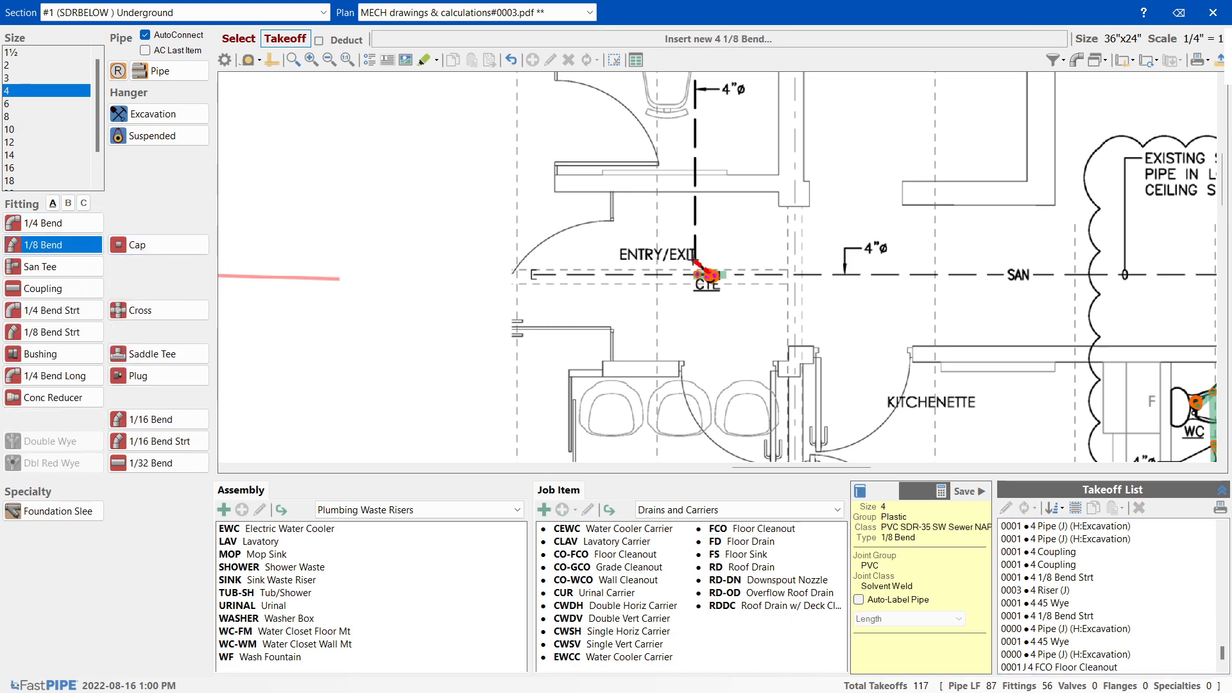
pyautogui.click(706, 275)
# - Run about 16 ft of 4-inch pipe along the SAN line to a 45 Wye at the branch junction in the Server & Electrical Room
pyautogui.moveTo(1227, 181); pyautogui.dragTo(1228, 122)
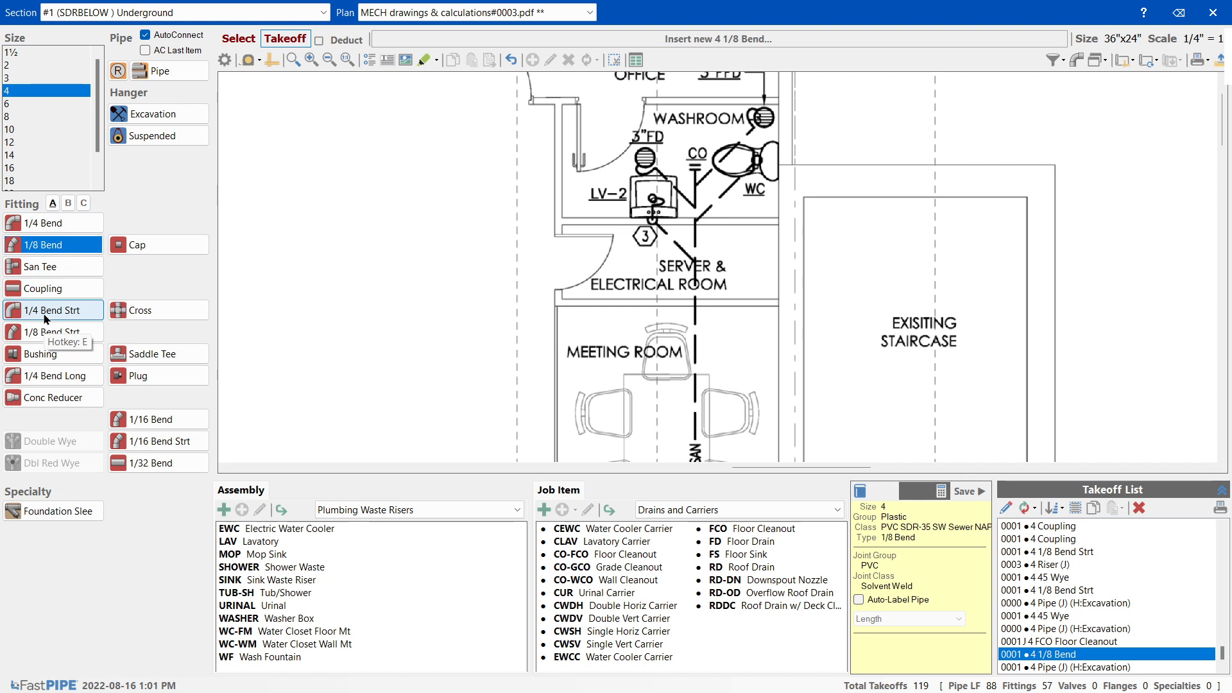
pyautogui.click(68, 202)
pyautogui.click(47, 272)
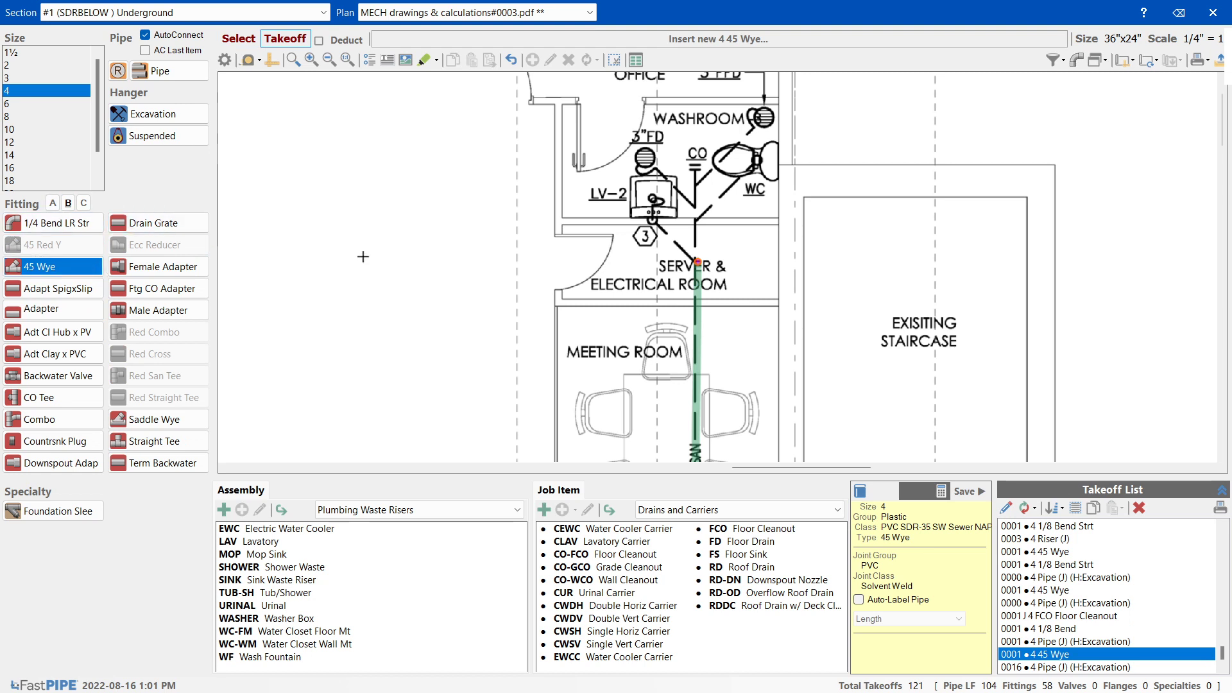
# - Move the 4-inch 45 Wye from the LV-2 branch junction in the Server & Electrical Room to the WC branch junction
pyautogui.rightClick(626, 321)
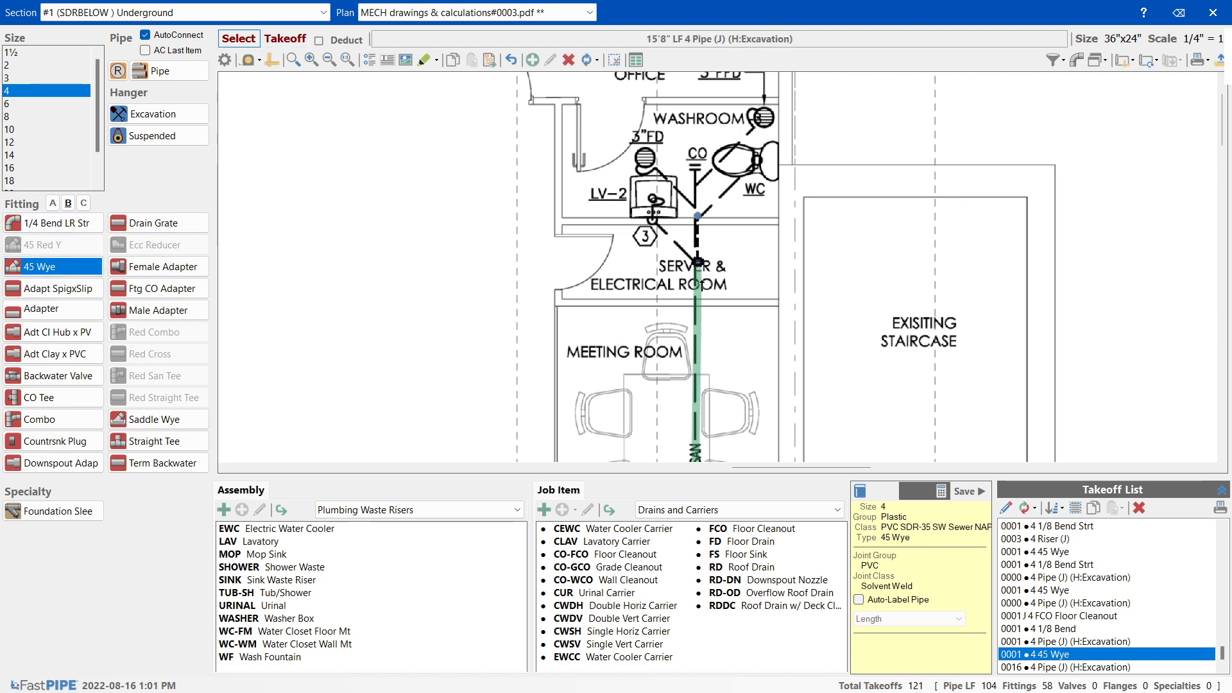
pyautogui.moveTo(698, 261); pyautogui.dragTo(696, 221)
pyautogui.hotkey('alt', 'Tab')
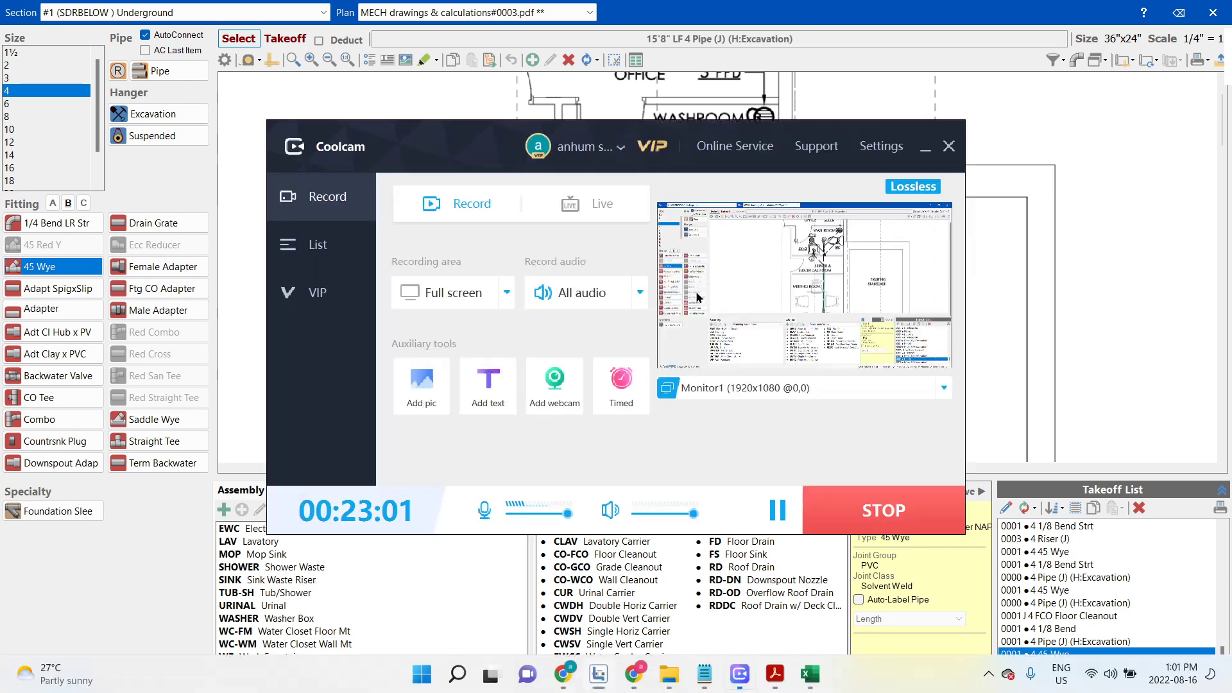
pyautogui.click(778, 510)
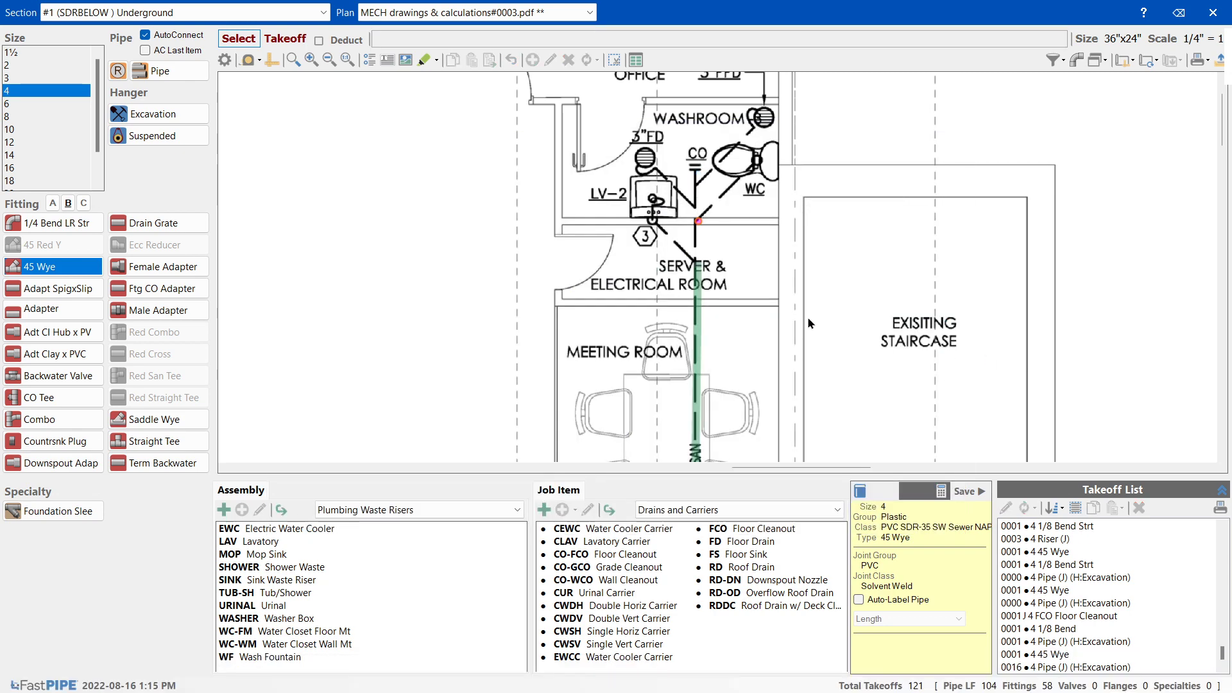
pyautogui.hotkey('alt', 'Tab')
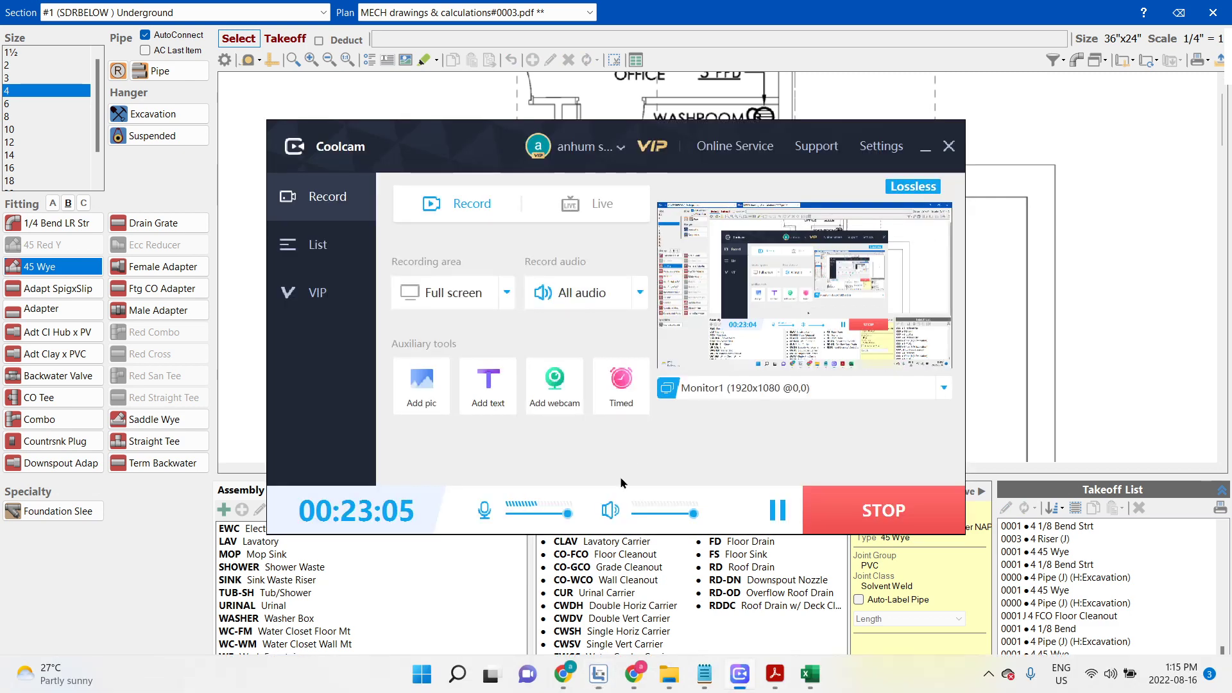
pyautogui.click(777, 510)
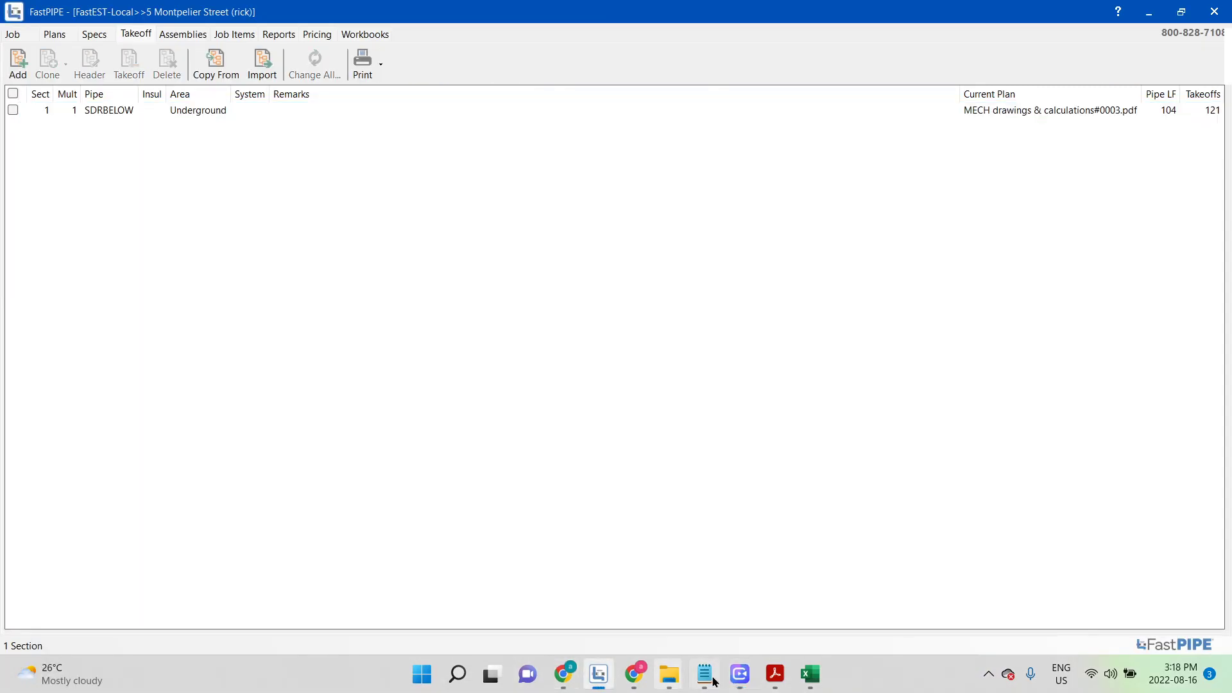
pyautogui.click(739, 673)
pyautogui.click(1110, 532)
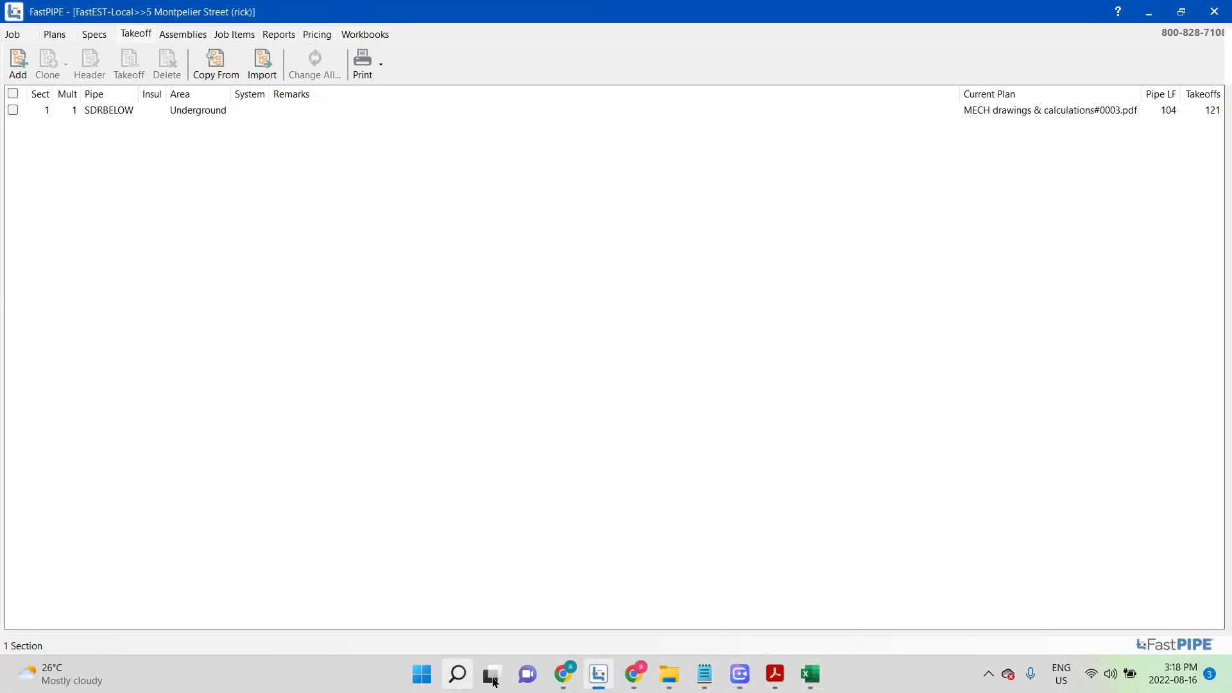
# - Open the takeoff for section 1, SDRBELOW Underground
pyautogui.click(596, 674)
pyautogui.click(596, 673)
pyautogui.click(140, 109)
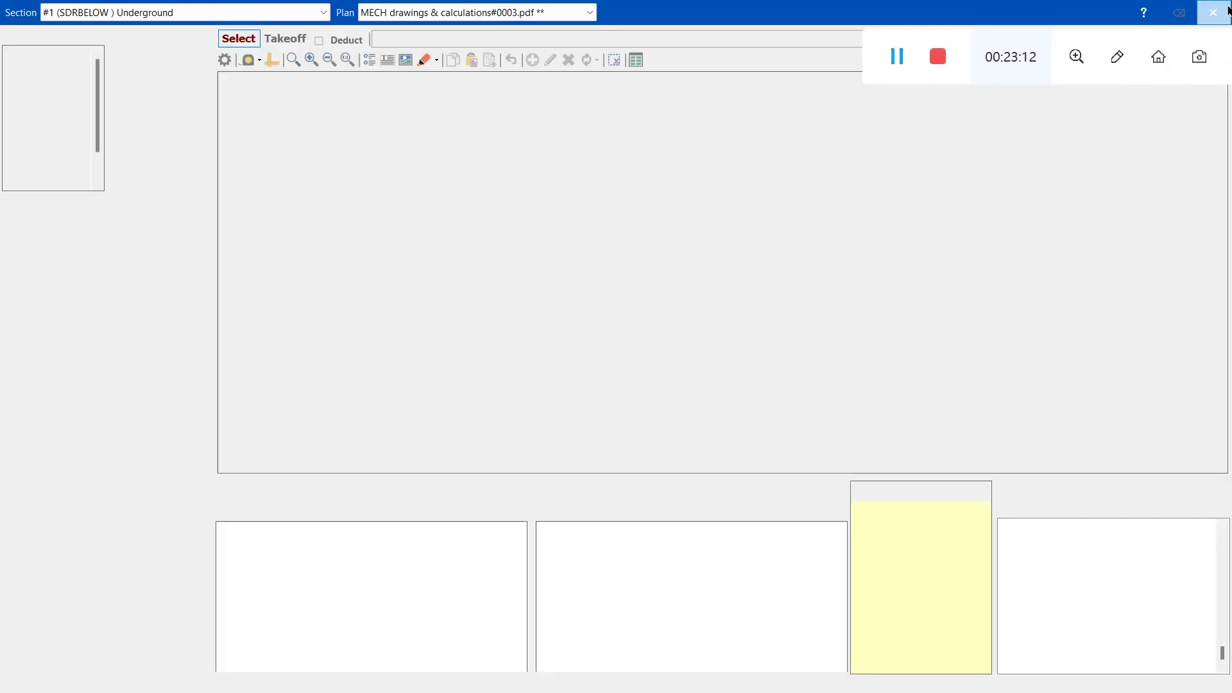
# - Extend the 4-inch SAN pipe through the Server & Electrical Room to the 45 Wye at the WC branch junction
pyautogui.scroll(3, 603, 221)
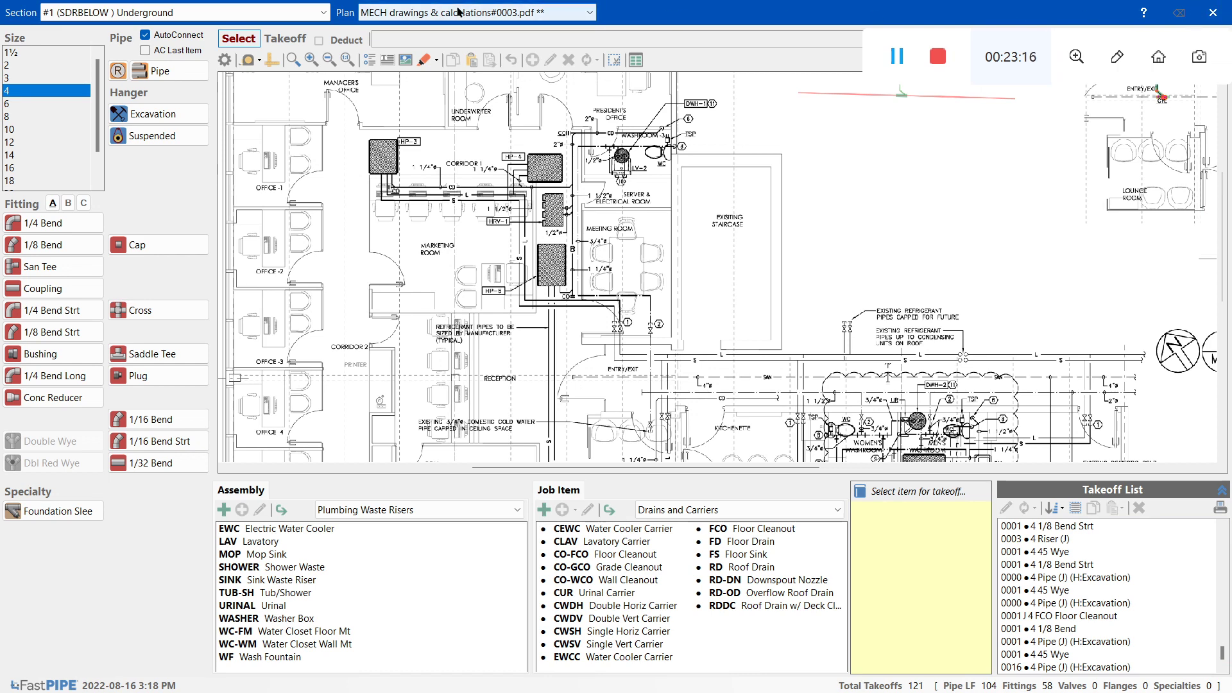
pyautogui.moveTo(635, 469); pyautogui.dragTo(853, 471)
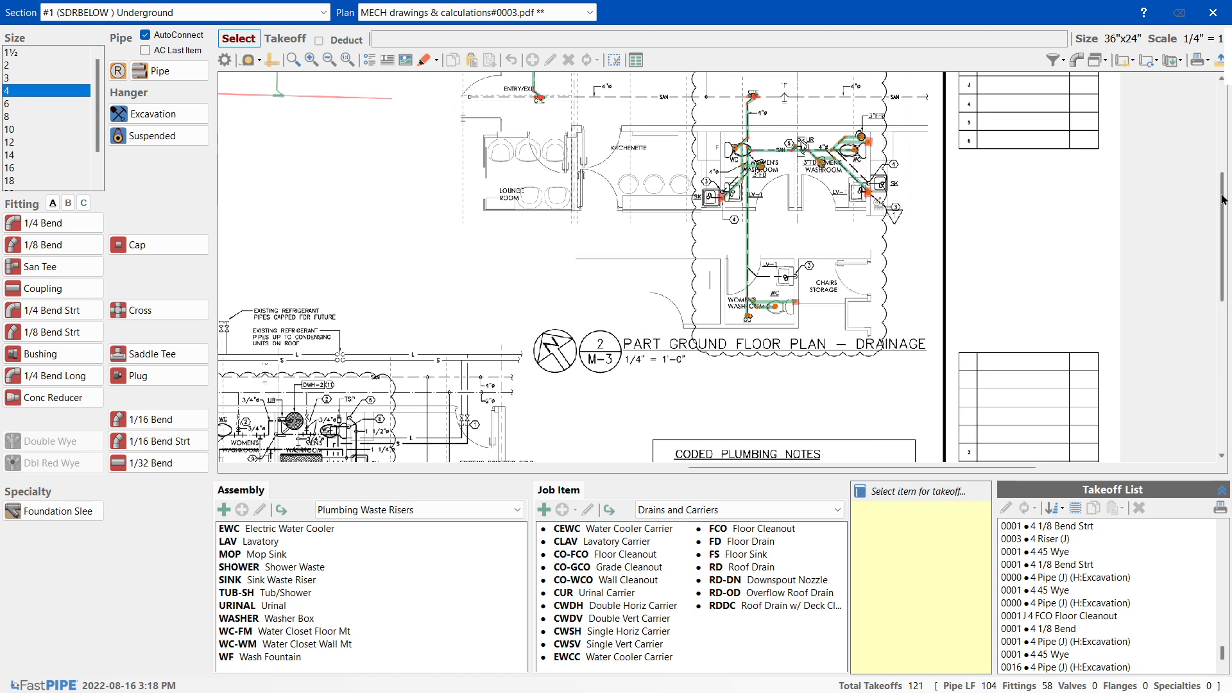
pyautogui.moveTo(1223, 188); pyautogui.dragTo(1223, 101)
pyautogui.scroll(5, 530, 161)
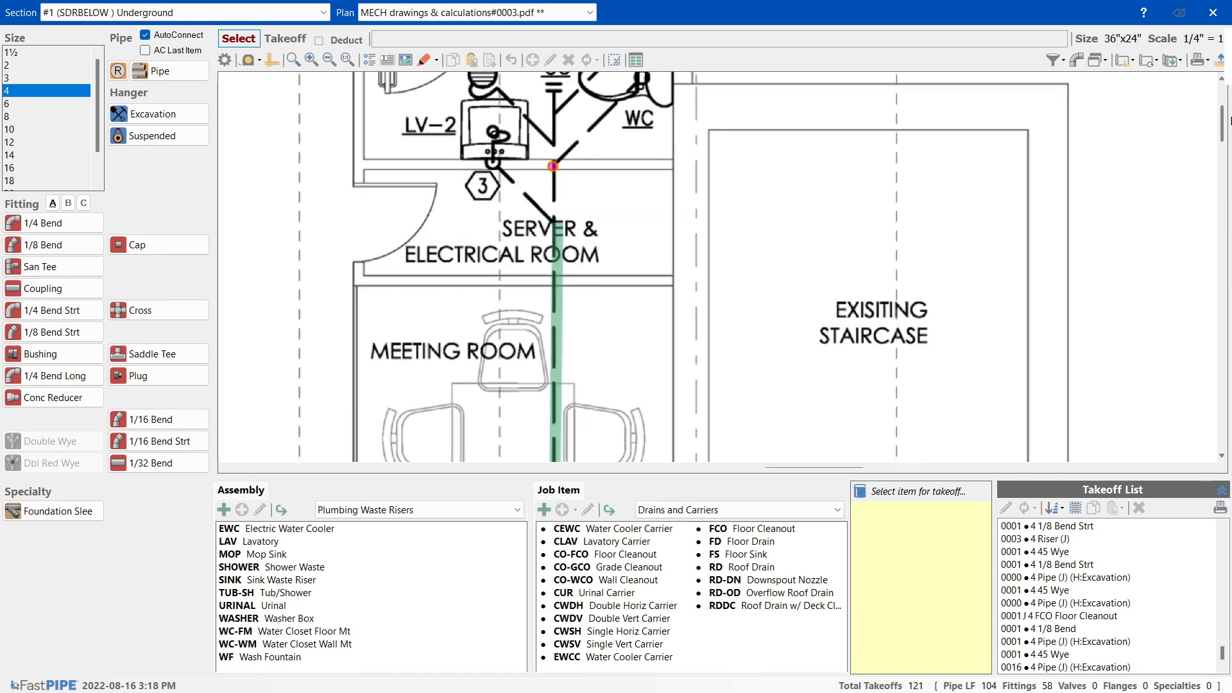
pyautogui.moveTo(1222, 126); pyautogui.dragTo(1222, 115)
pyautogui.click(564, 268)
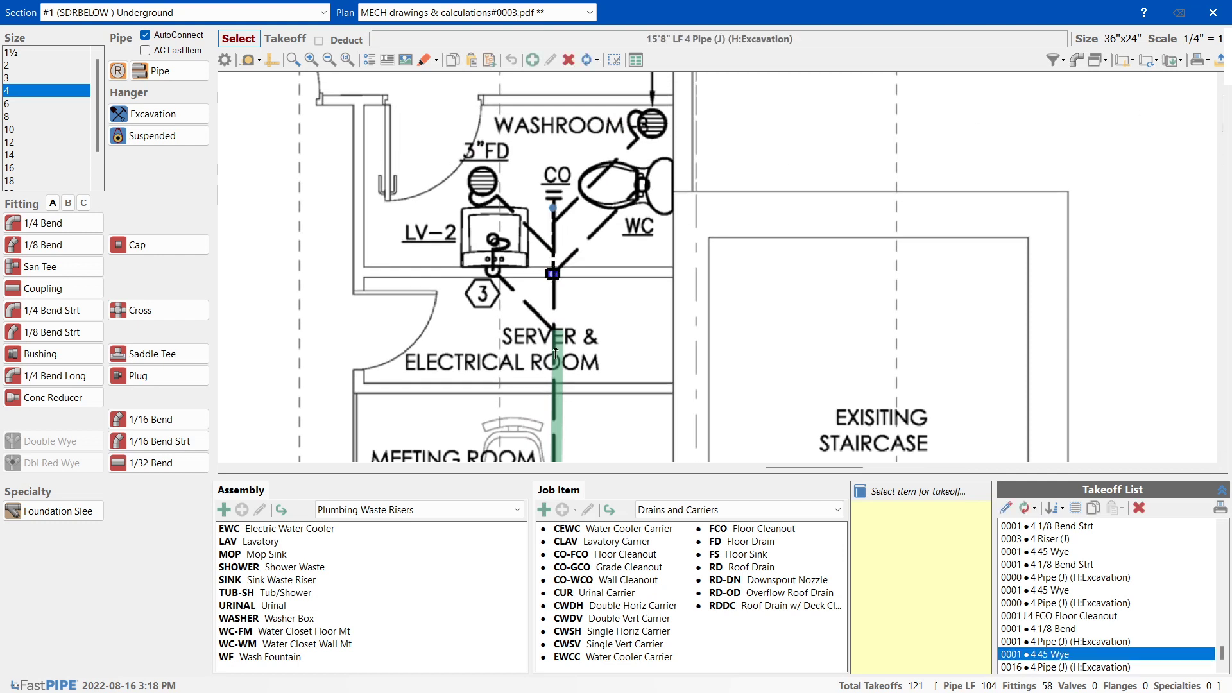
pyautogui.click(553, 272)
pyautogui.moveTo(551, 270); pyautogui.dragTo(553, 274)
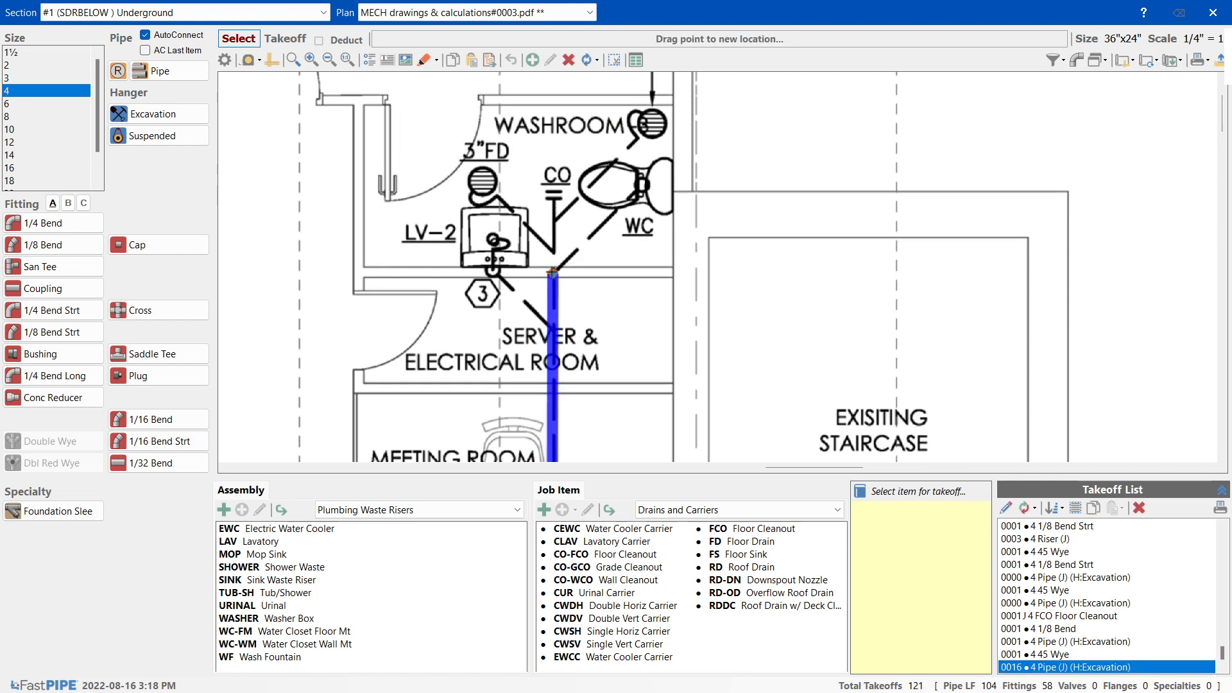
pyautogui.click(582, 277)
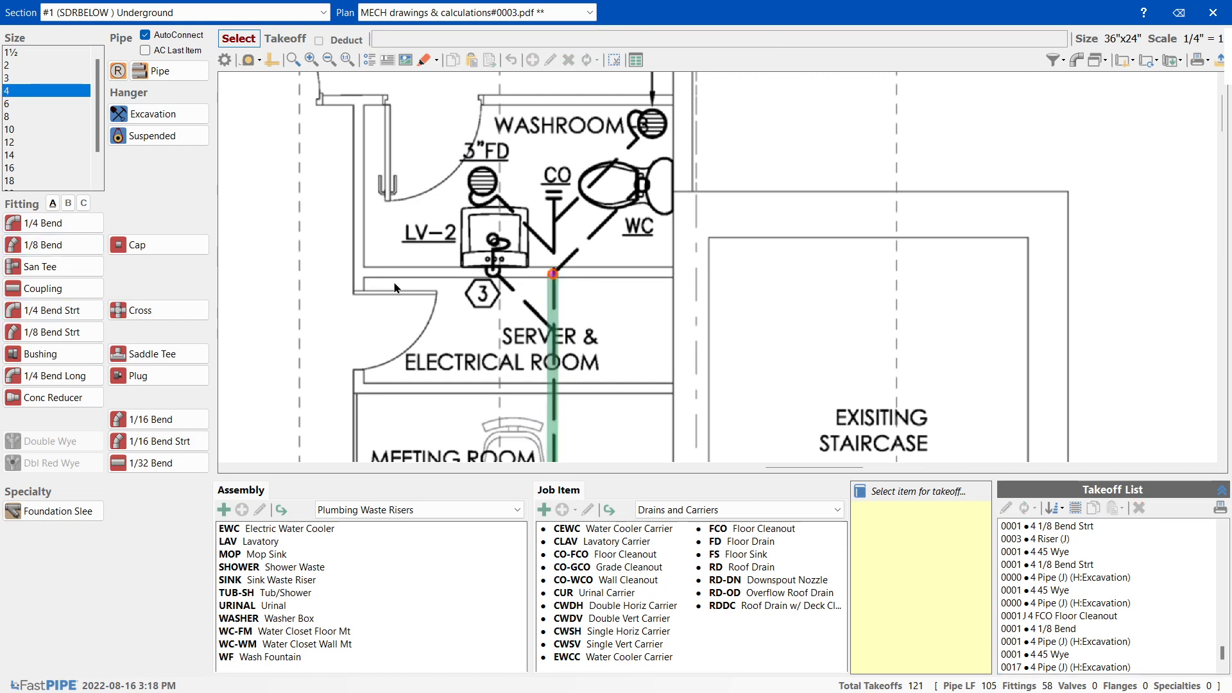
# - Place a 4,3 Adapt SpigxSlip on the 45 Wye at the WC branch junction
pyautogui.click(68, 203)
pyautogui.click(41, 285)
pyautogui.click(25, 270)
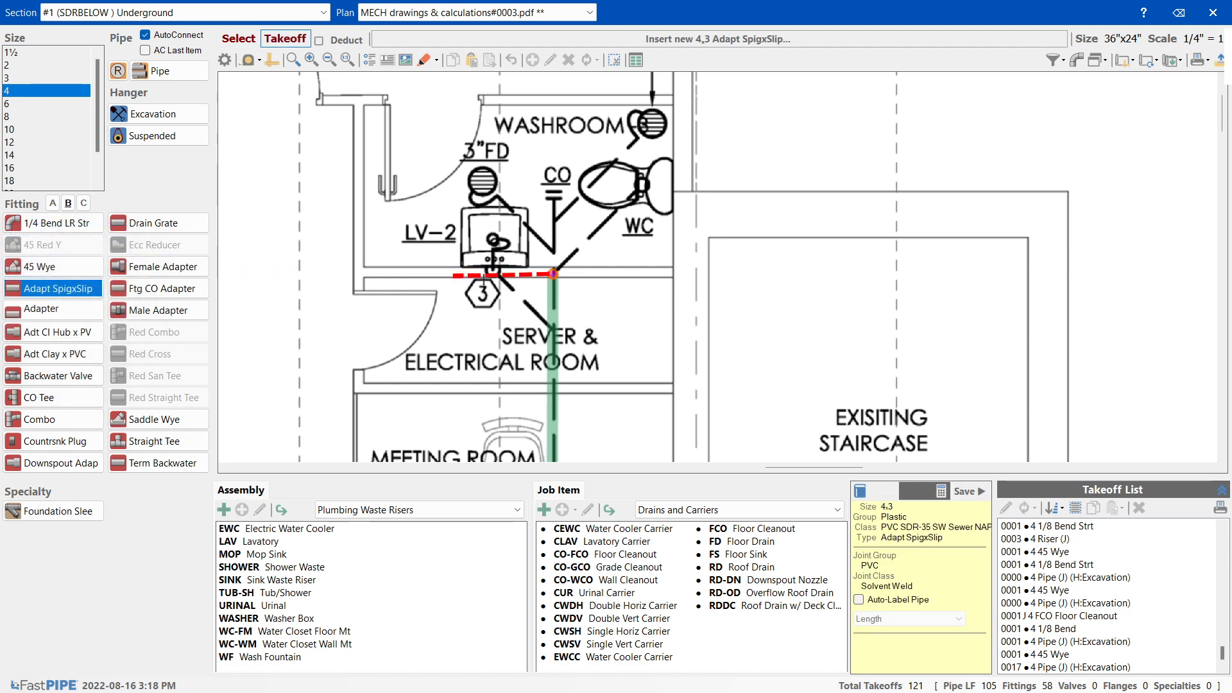
pyautogui.click(553, 275)
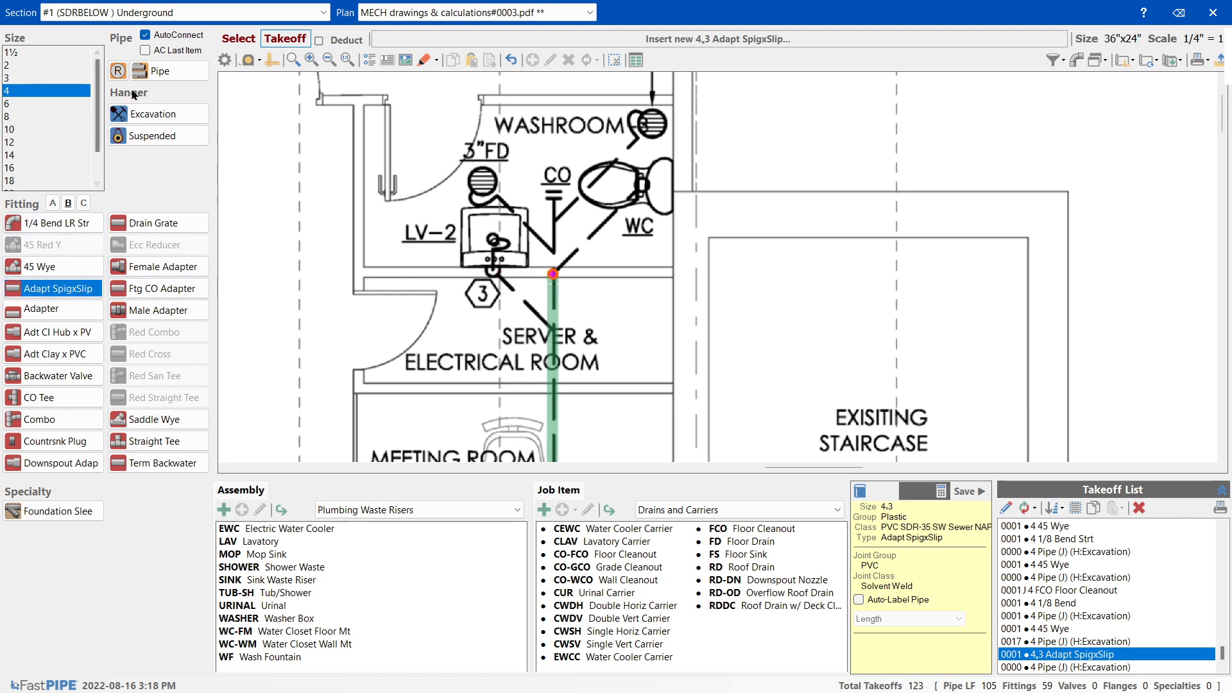
# - Run about 3 ft of 3-inch pipe from the adapter to the WC, placing a 1/8 Bend and a 1/4 Bend there
pyautogui.click(45, 78)
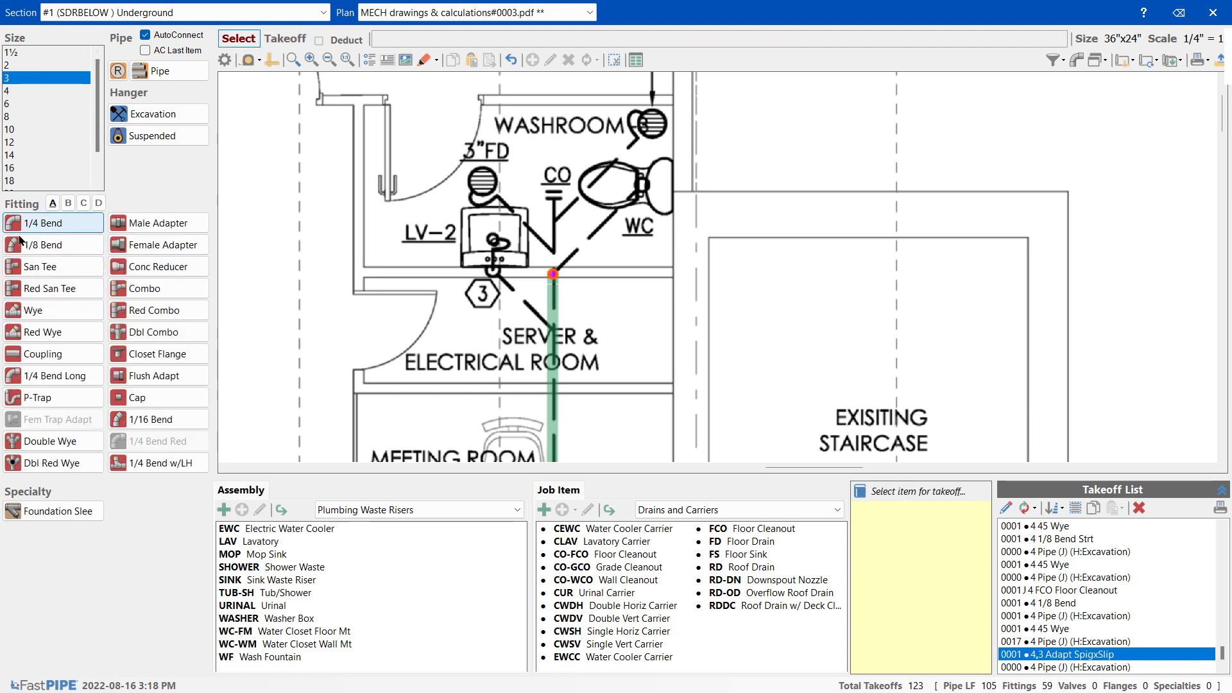
pyautogui.click(21, 243)
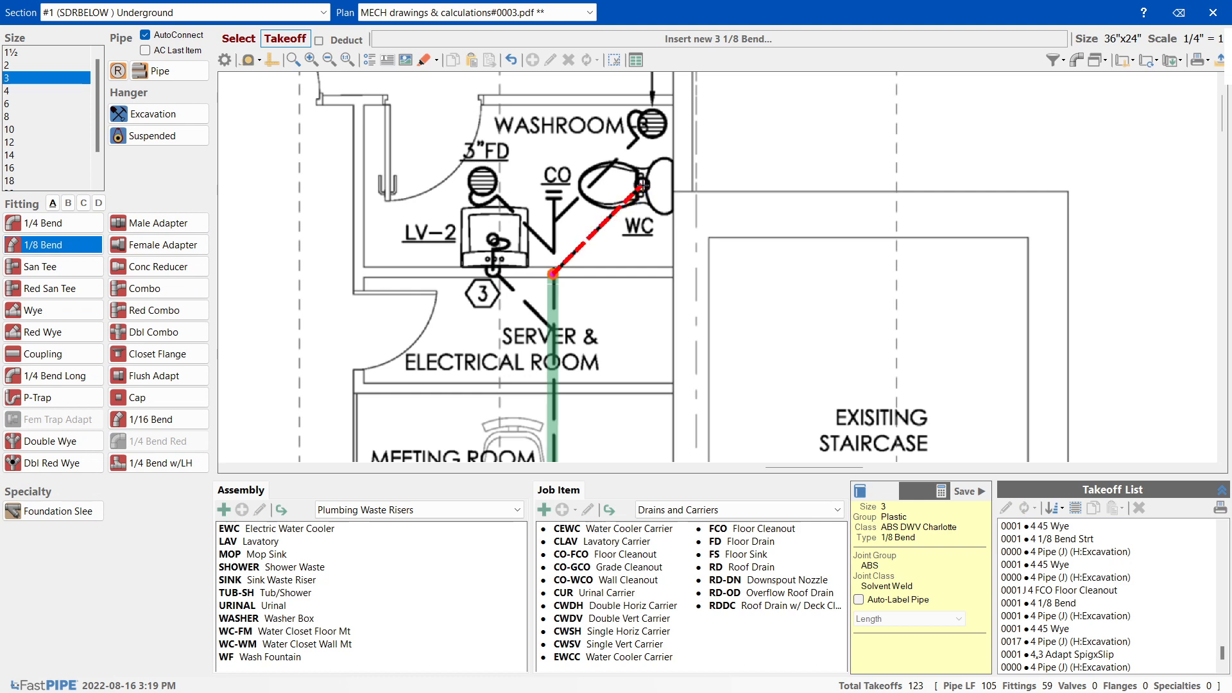
pyautogui.click(642, 184)
pyautogui.click(25, 224)
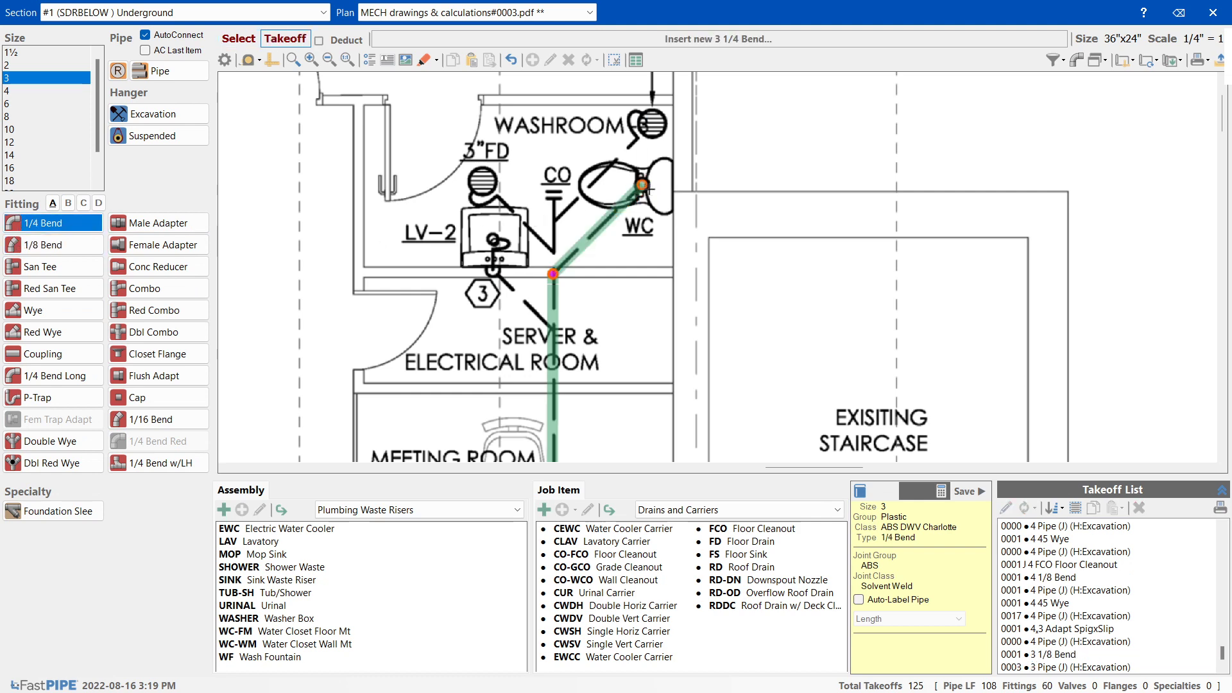
pyautogui.click(642, 184)
# - Add a 2 ft 3-inch riser and a 3,4 Closet Flange at the office washroom WC
pyautogui.press('Return')
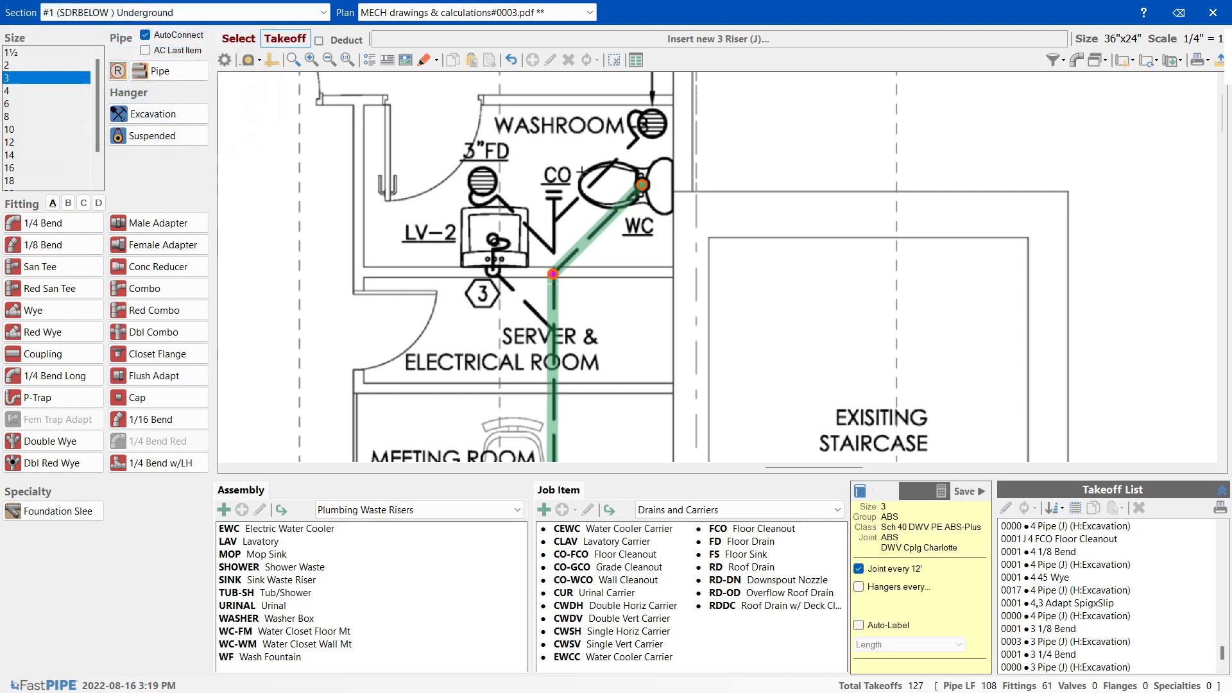
pyautogui.click(158, 353)
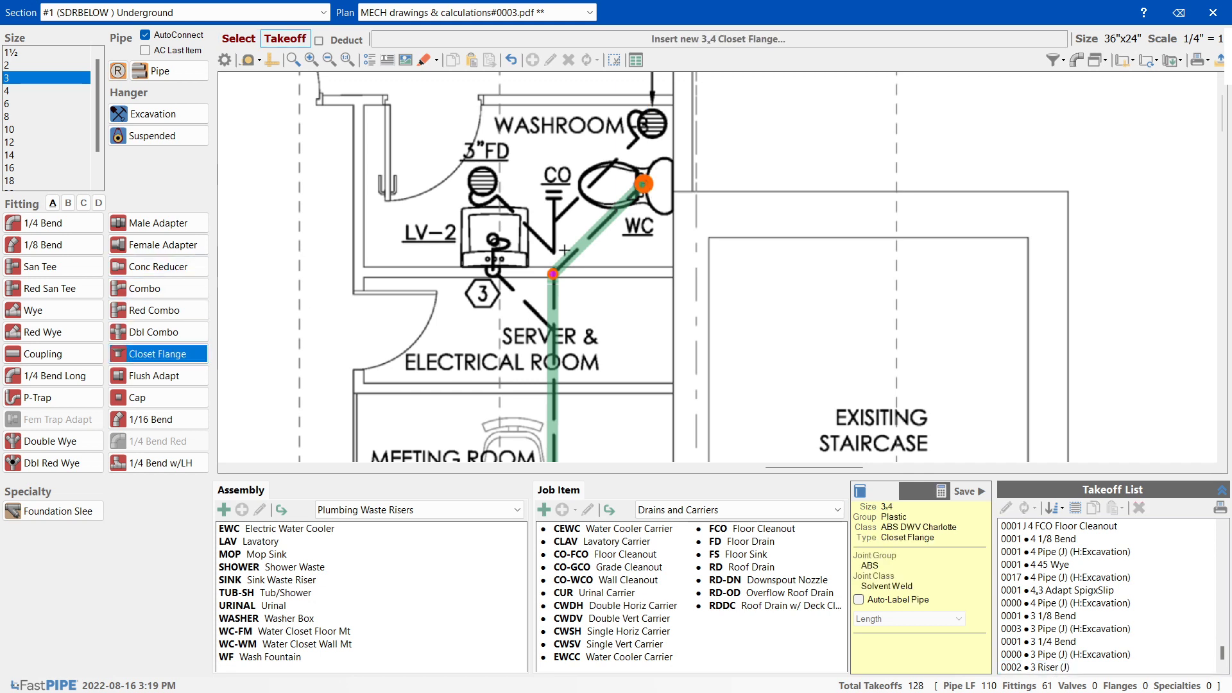
pyautogui.click(645, 184)
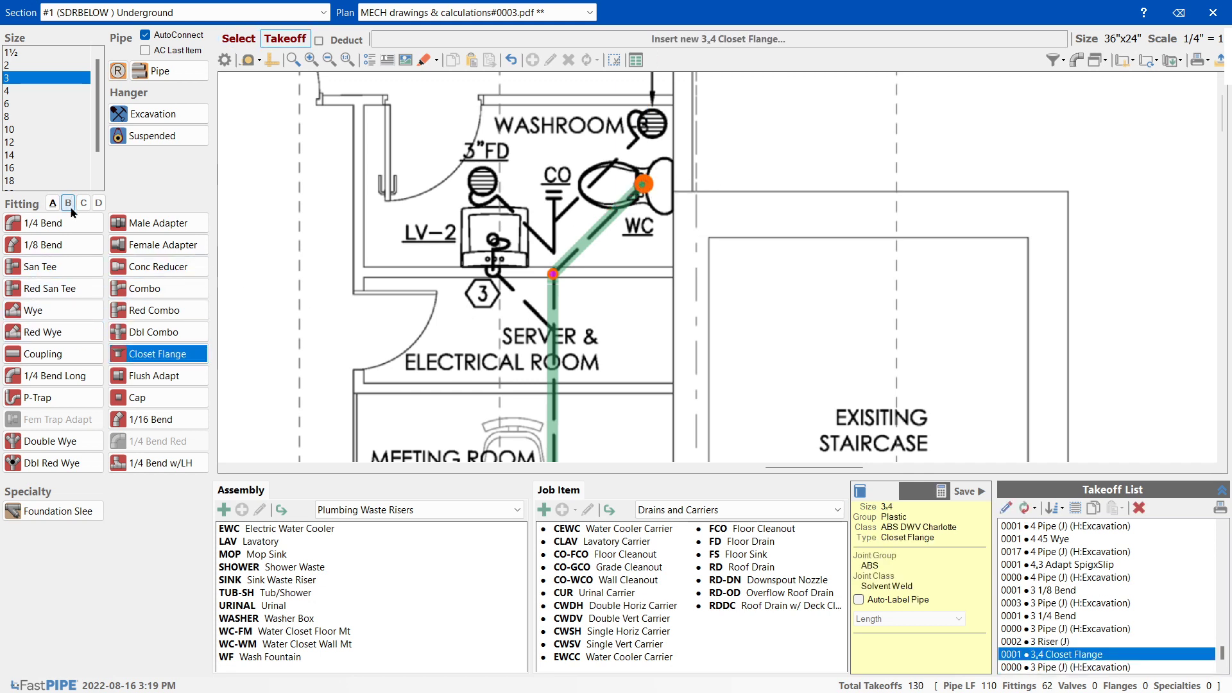
# - Place a 4-inch 45 Wye on the SAN line where the 3" FD branch joins, just below the CO
pyautogui.click(25, 90)
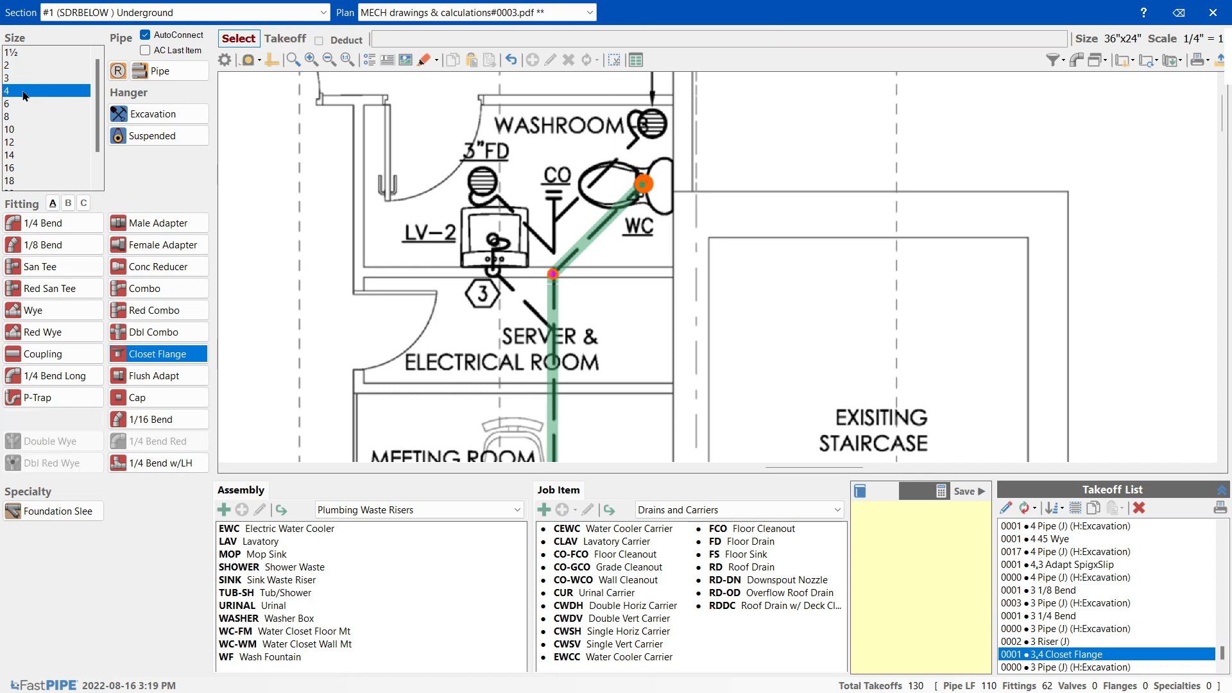
pyautogui.click(68, 205)
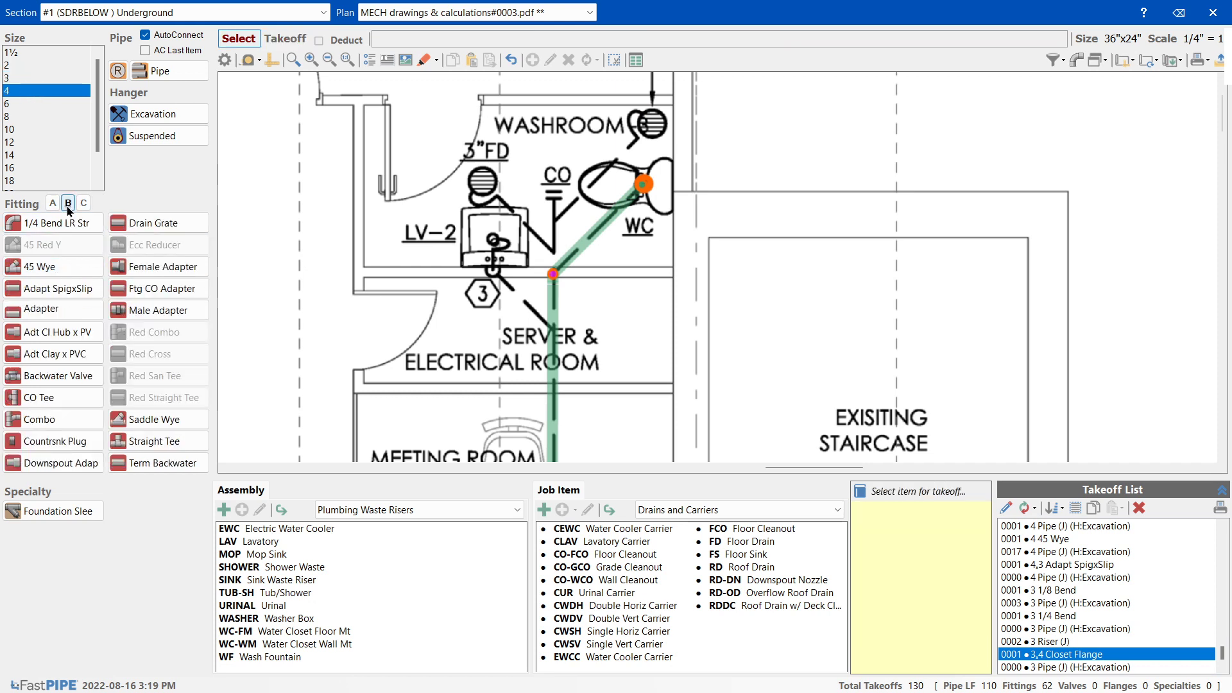
pyautogui.click(45, 267)
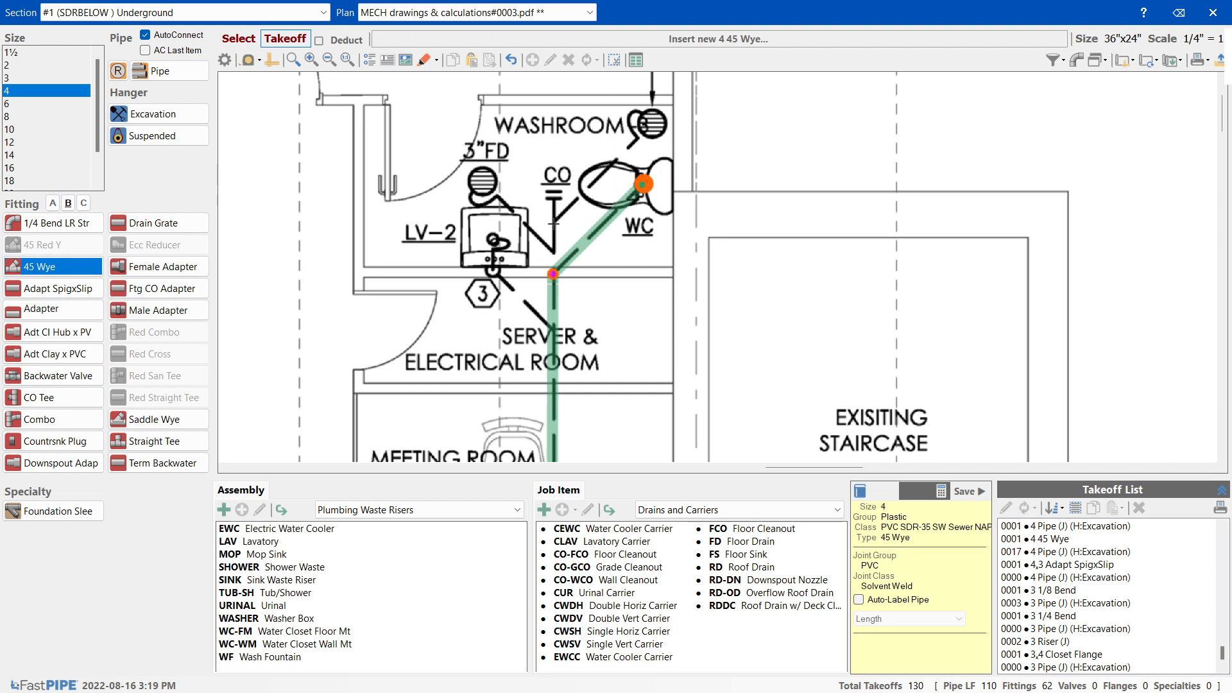
pyautogui.click(550, 251)
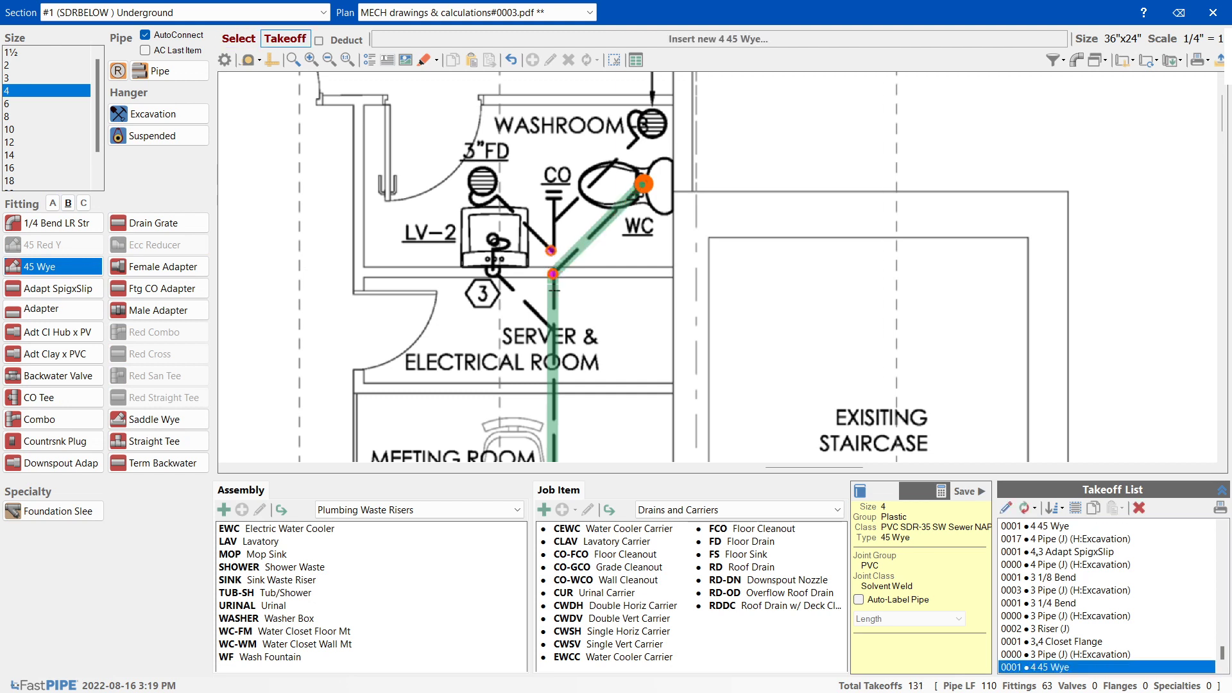
# - Extend the 4-inch SAN pipe to the 45 Wye at the 3" FD branch junction
pyautogui.click(159, 70)
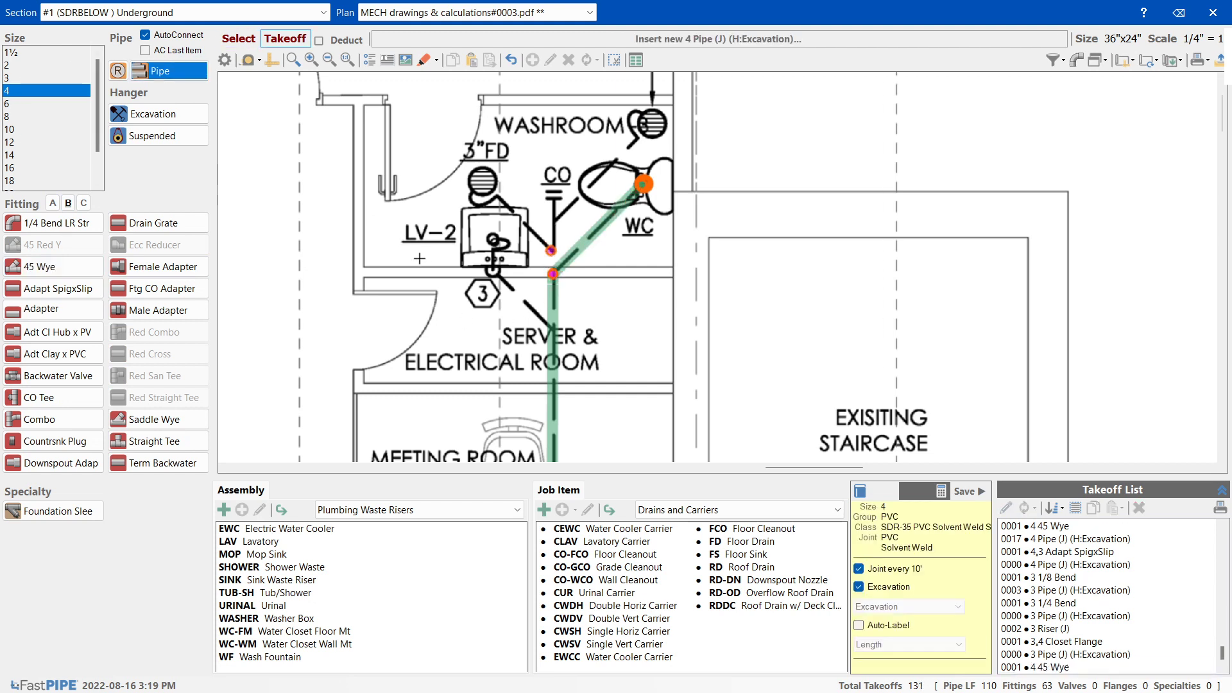
pyautogui.press('Escape')
pyautogui.click(547, 298)
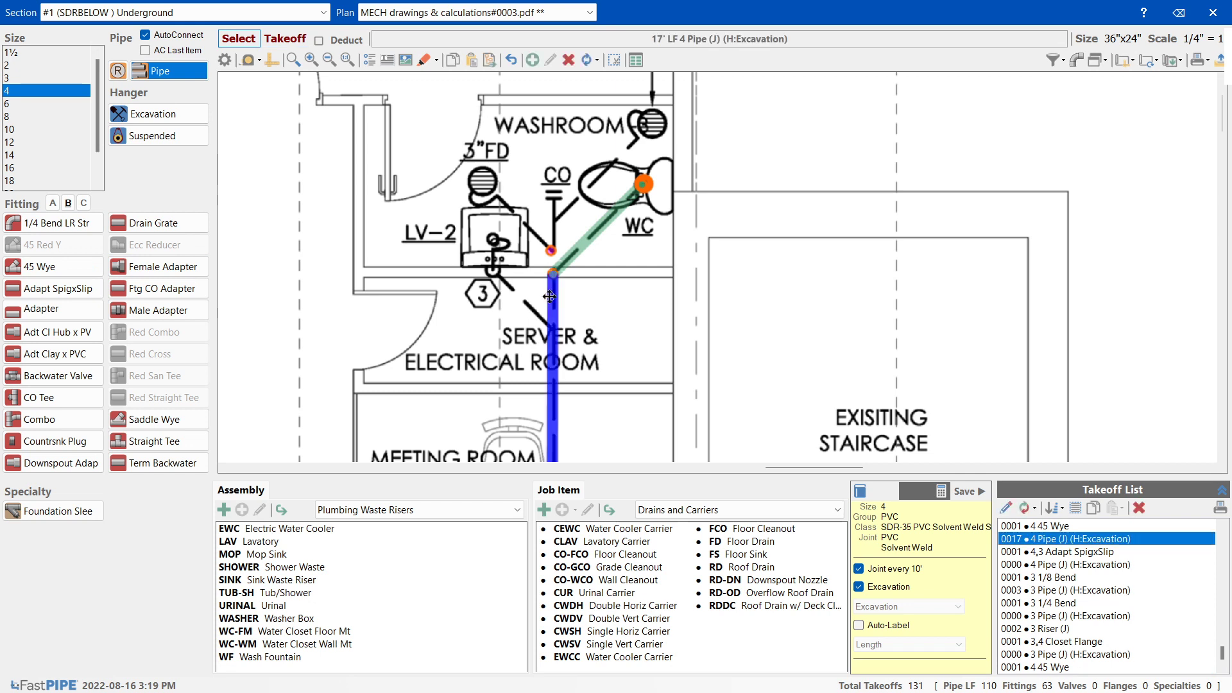
pyautogui.moveTo(552, 274); pyautogui.dragTo(550, 250)
pyautogui.click(598, 277)
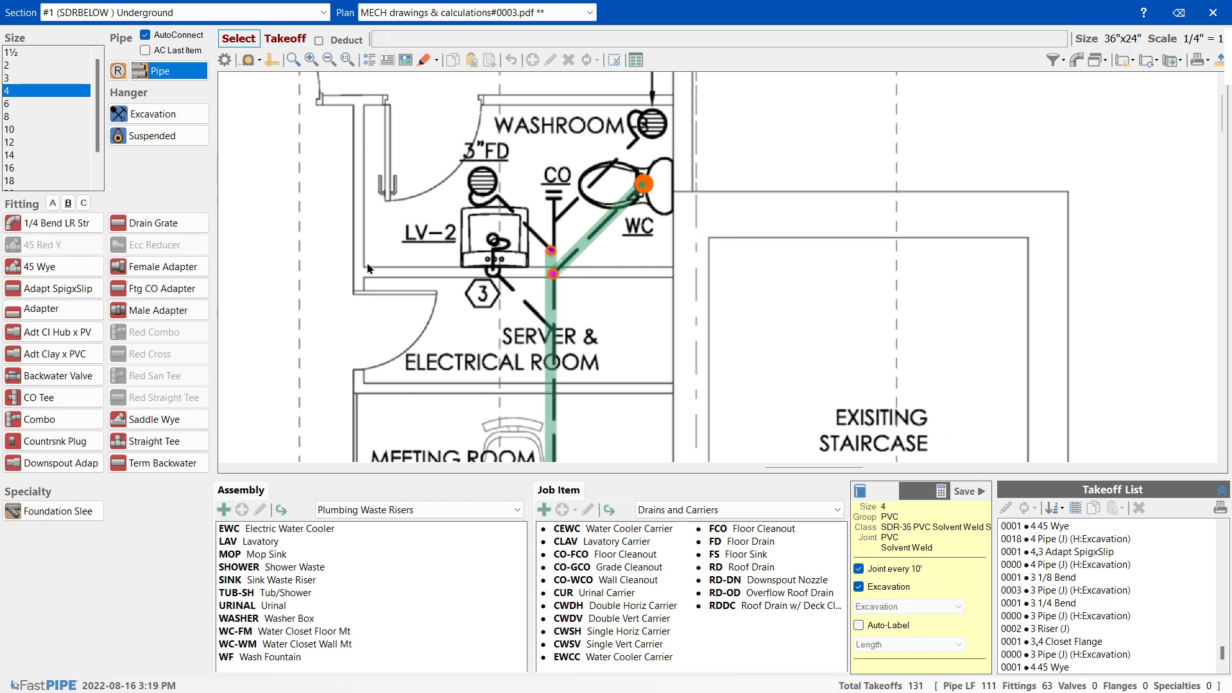
# - Place a 4,3 Adapt SpigxSlip on the 45 Wye at the 3" FD branch junction
pyautogui.click(46, 290)
pyautogui.click(14, 270)
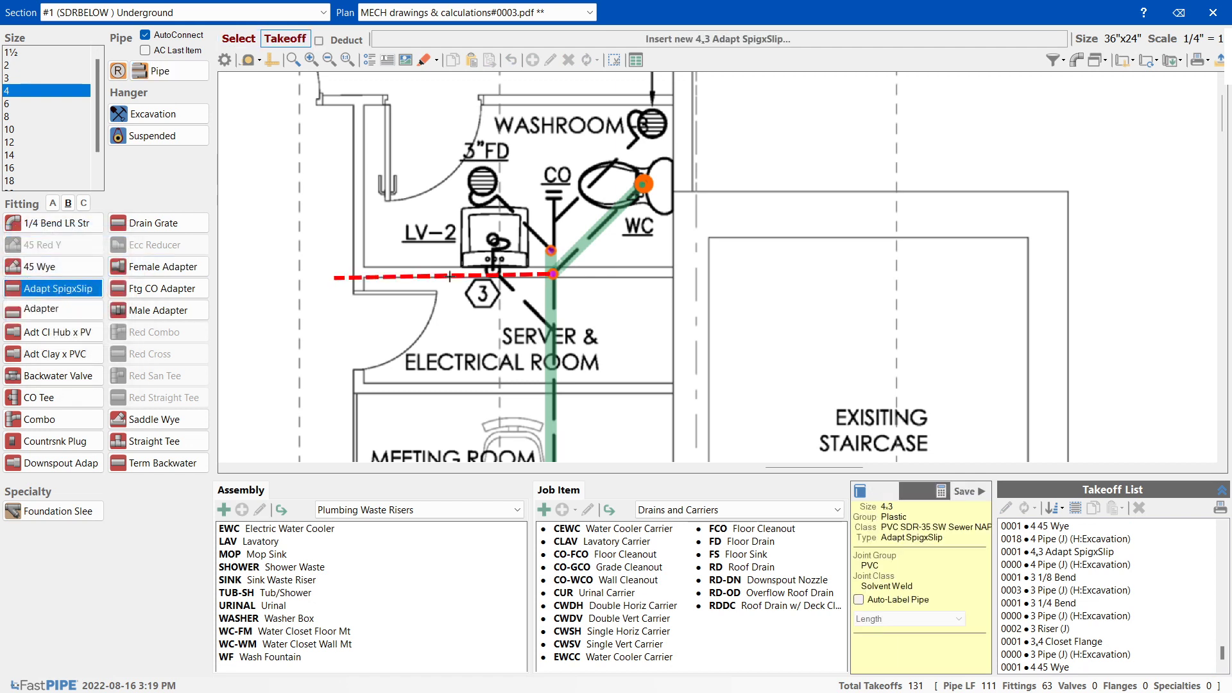
pyautogui.click(551, 251)
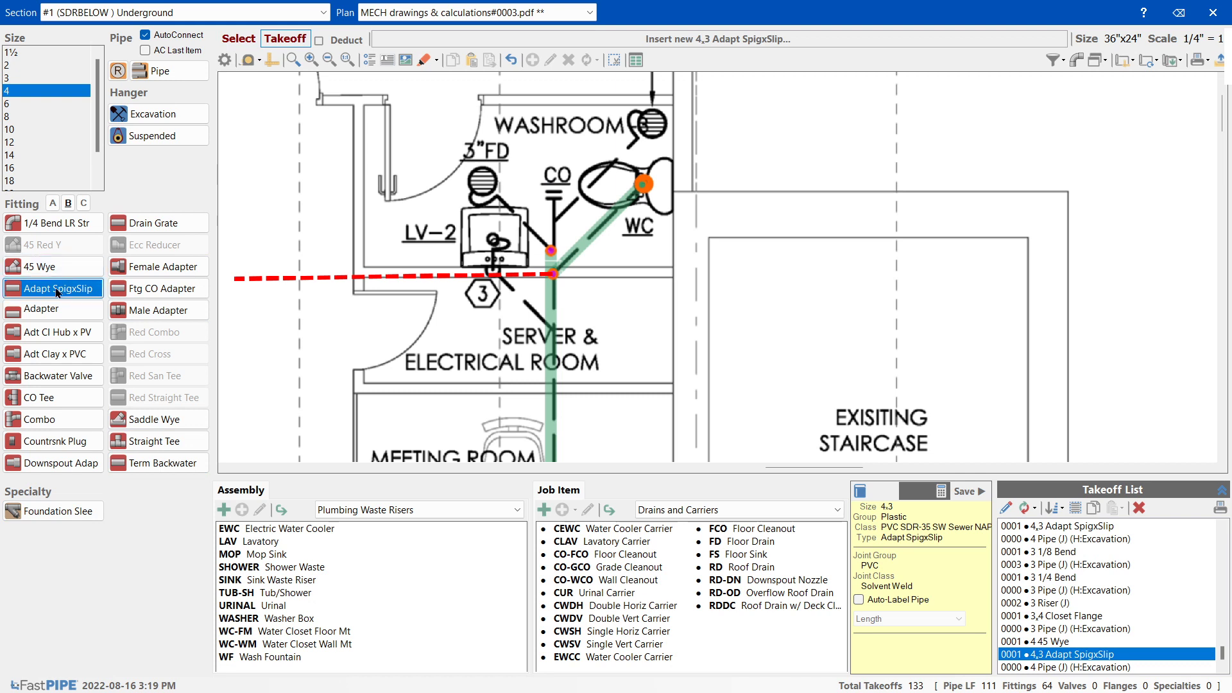
# - Try to run a short 3-inch pipe from the adapter at the 3" FD branch junction
pyautogui.click(14, 78)
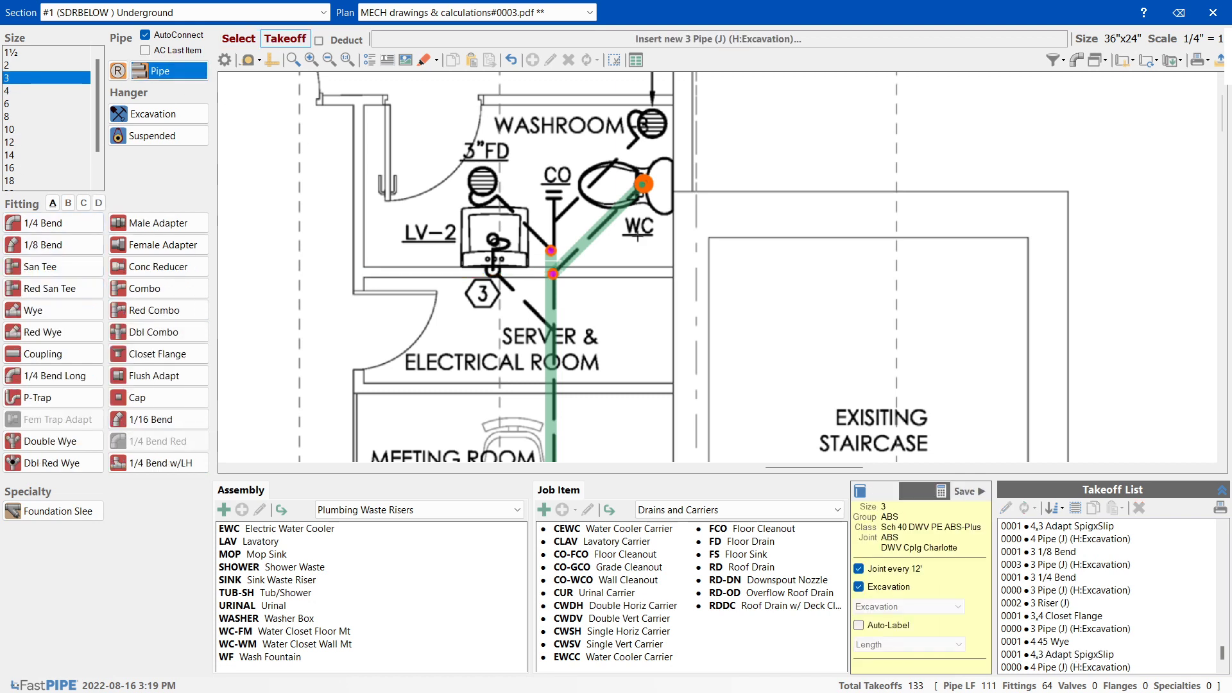
pyautogui.moveTo(551, 251); pyautogui.dragTo(541, 236)
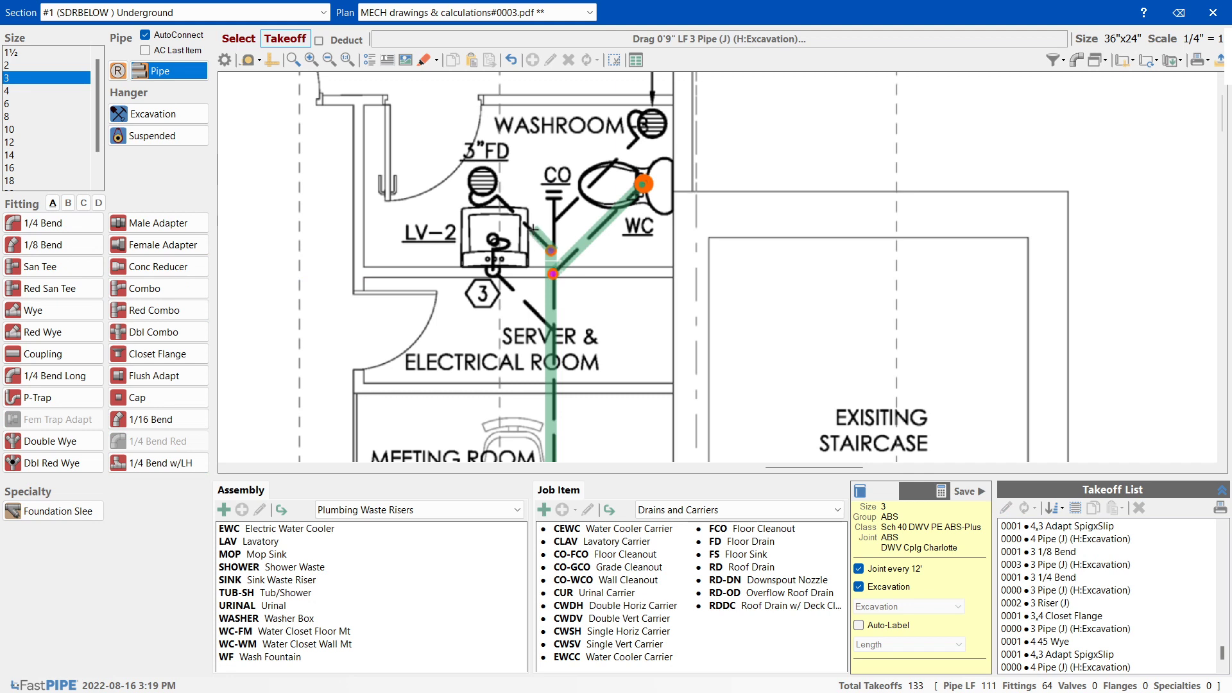
pyautogui.moveTo(533, 227); pyautogui.dragTo(553, 249)
# - Delete the stray short 3-inch pipe at the adapter on the SAN line below the CO
pyautogui.click(554, 253)
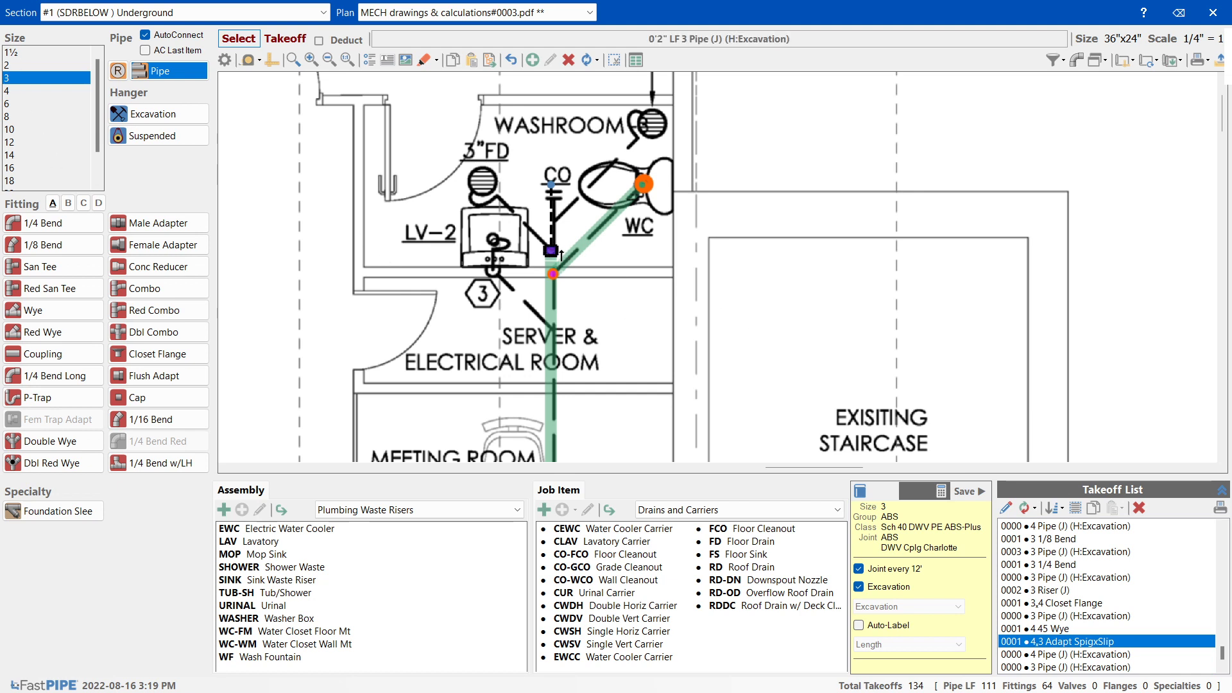
pyautogui.click(555, 242)
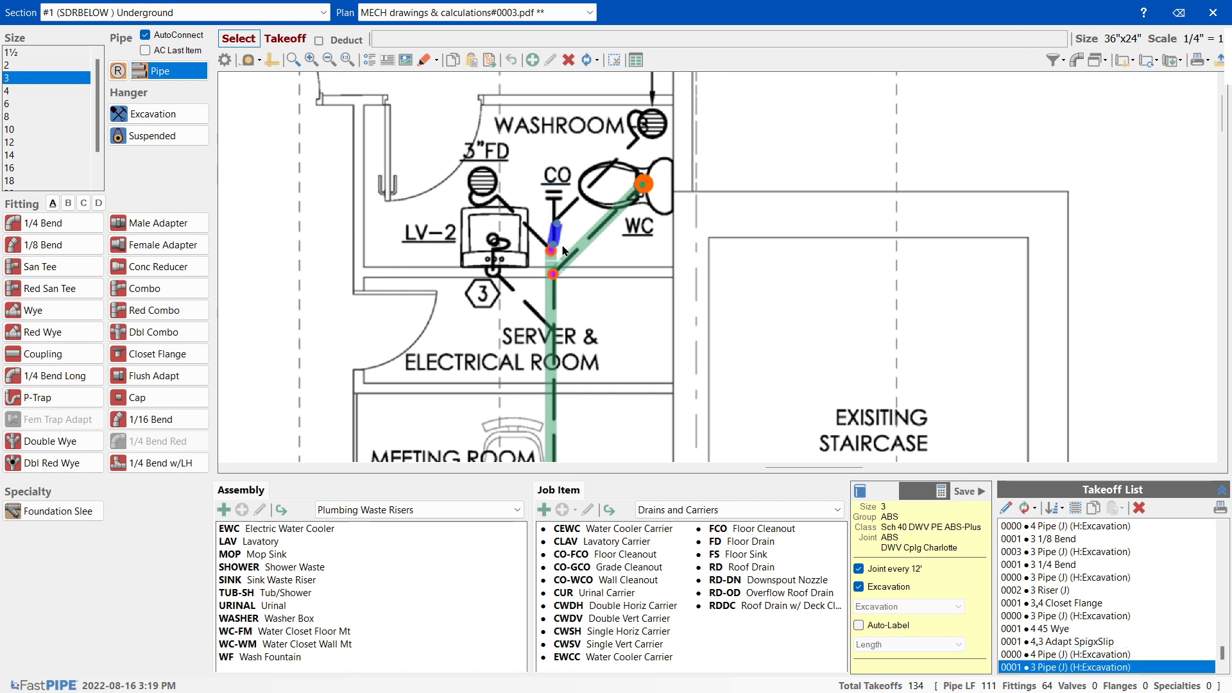
pyautogui.press('Delete')
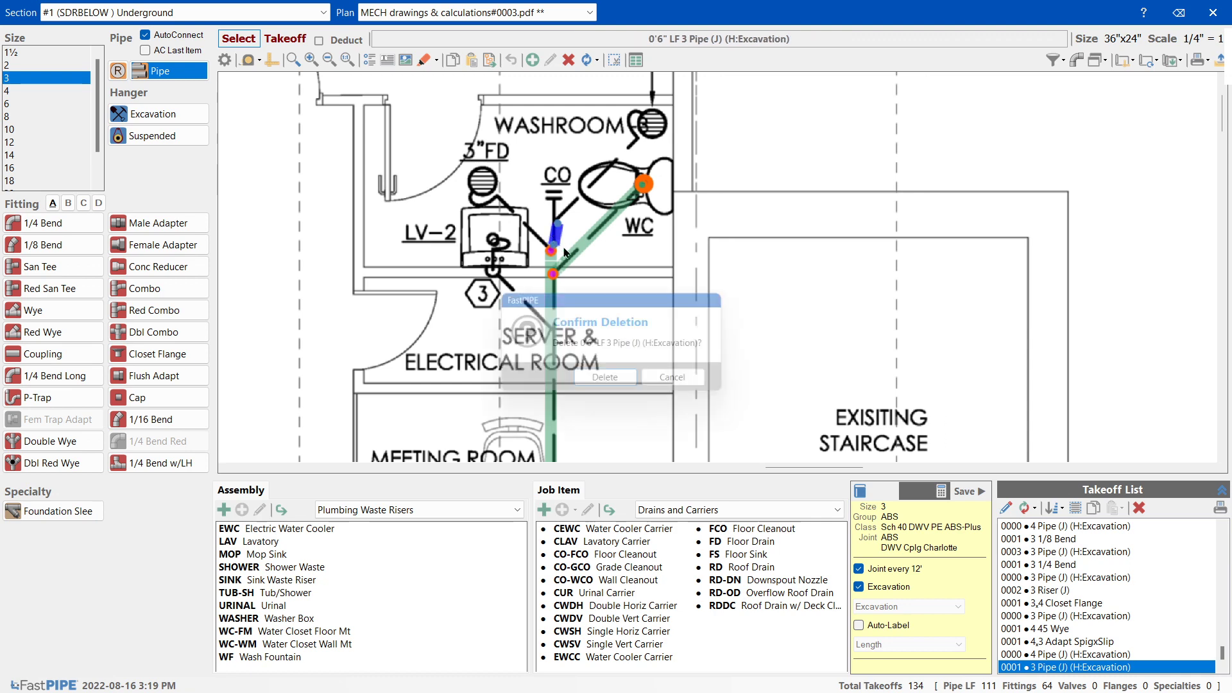
pyautogui.press('Return')
# - Move the 4,3 Adapt SpigxSlip and the 4-inch 45 Wye up the SAN line to the branch junction just under the CO
pyautogui.click(549, 243)
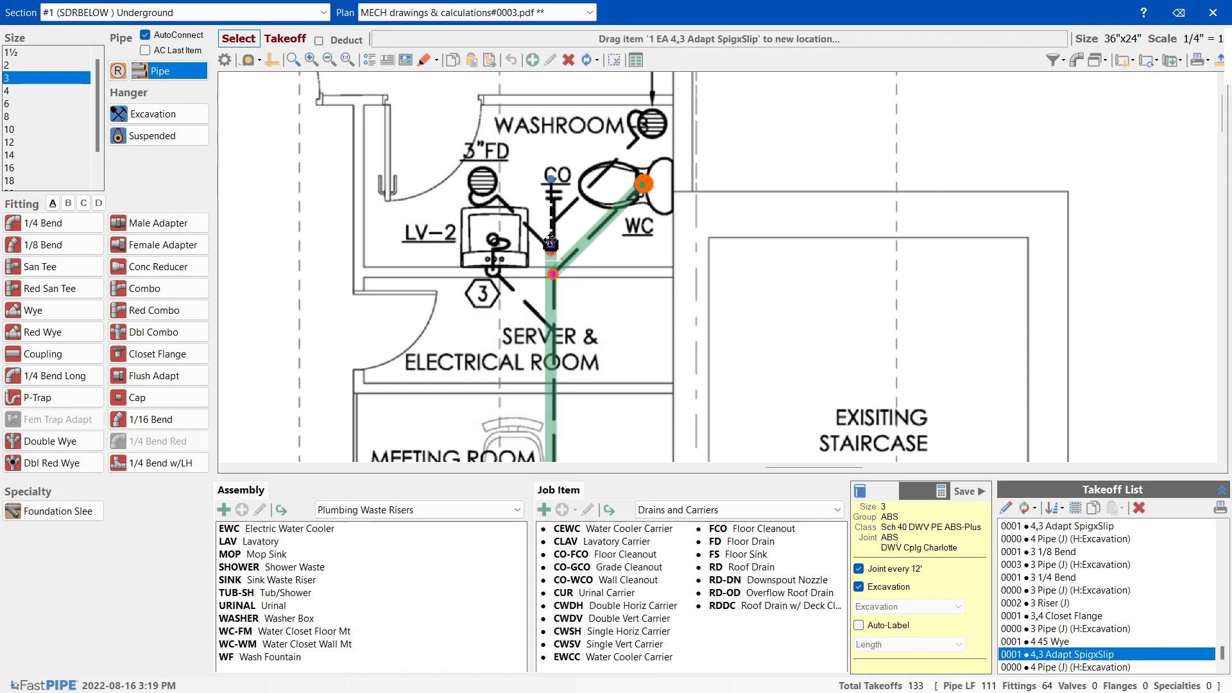
pyautogui.moveTo(550, 242); pyautogui.dragTo(553, 223)
pyautogui.click(550, 249)
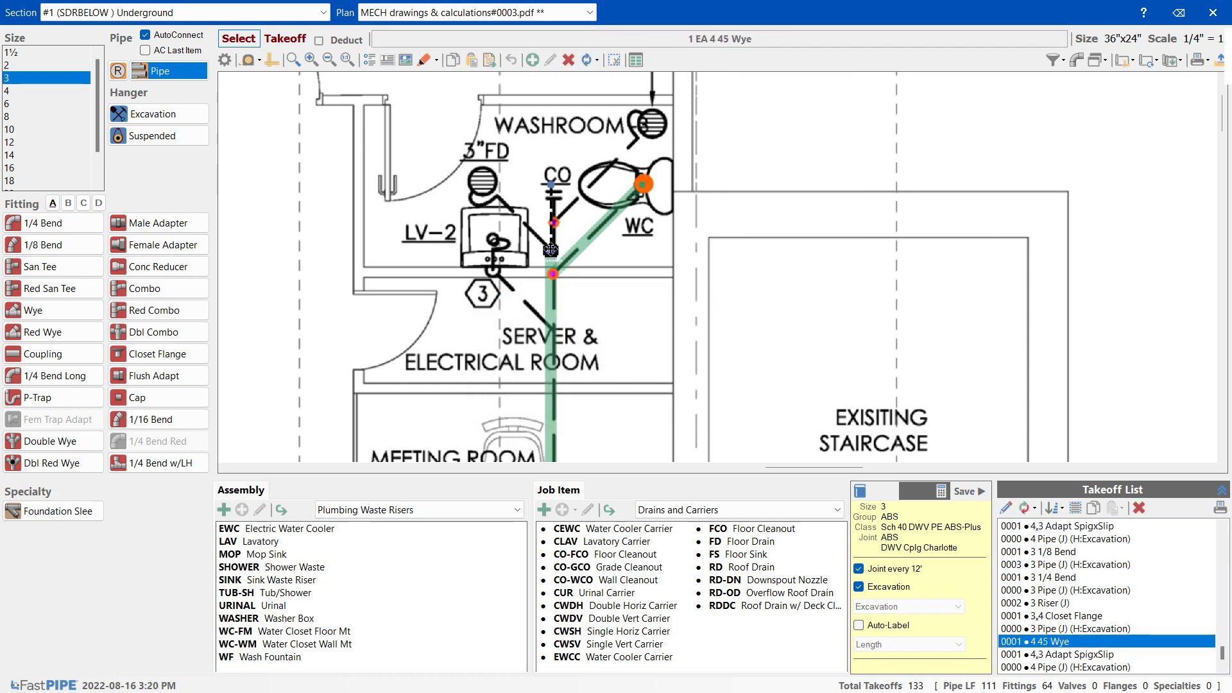
# - Delete the leftover short 4-inch pipe and extend the 4-inch SAN pipe up to the CO
pyautogui.click(551, 251)
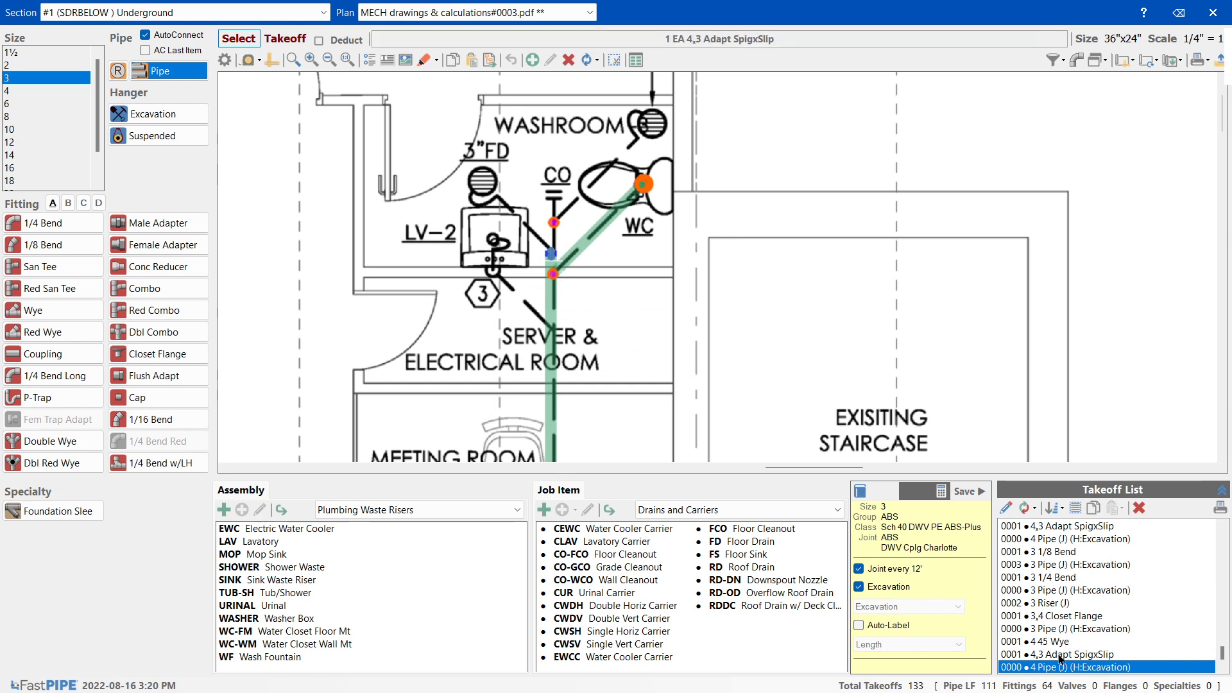
pyautogui.press('Delete')
pyautogui.click(19, 90)
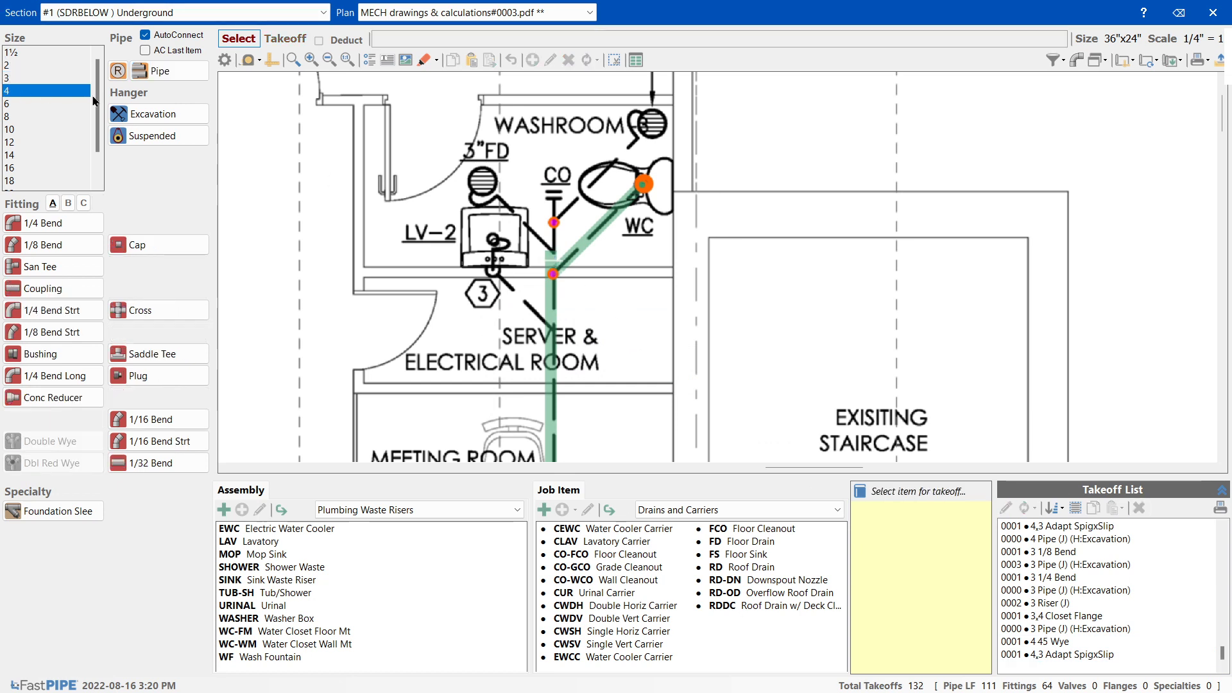
pyautogui.click(189, 73)
pyautogui.press('Escape')
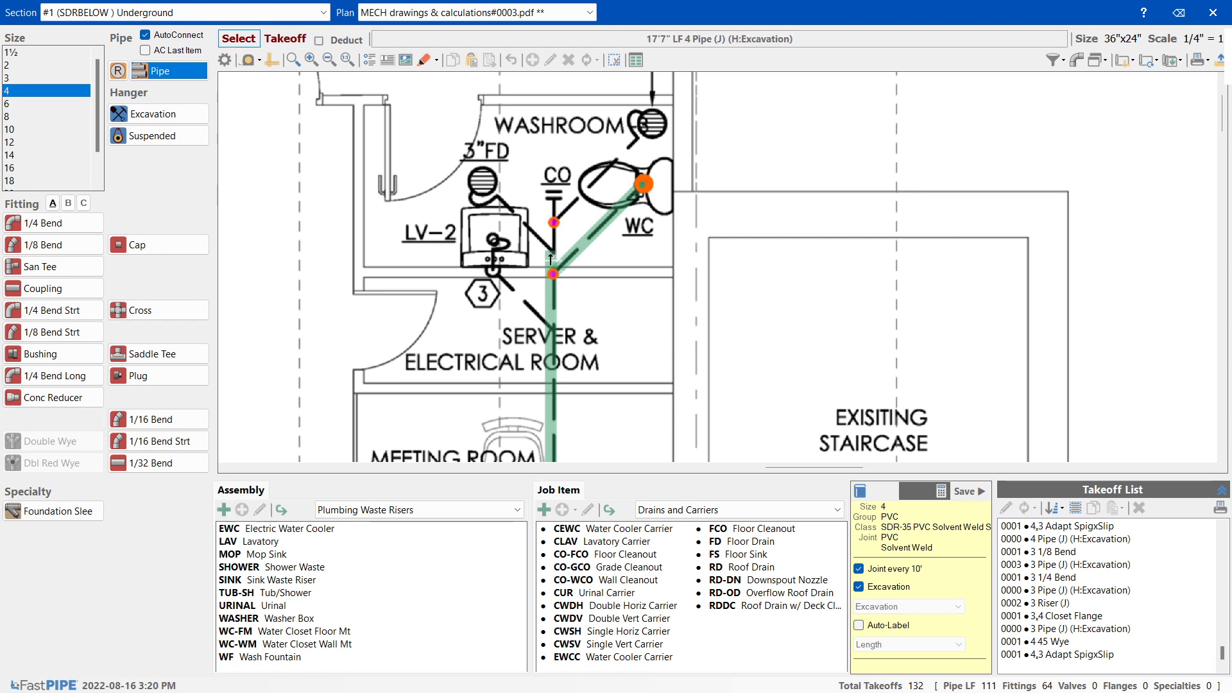
pyautogui.moveTo(553, 223); pyautogui.dragTo(553, 186)
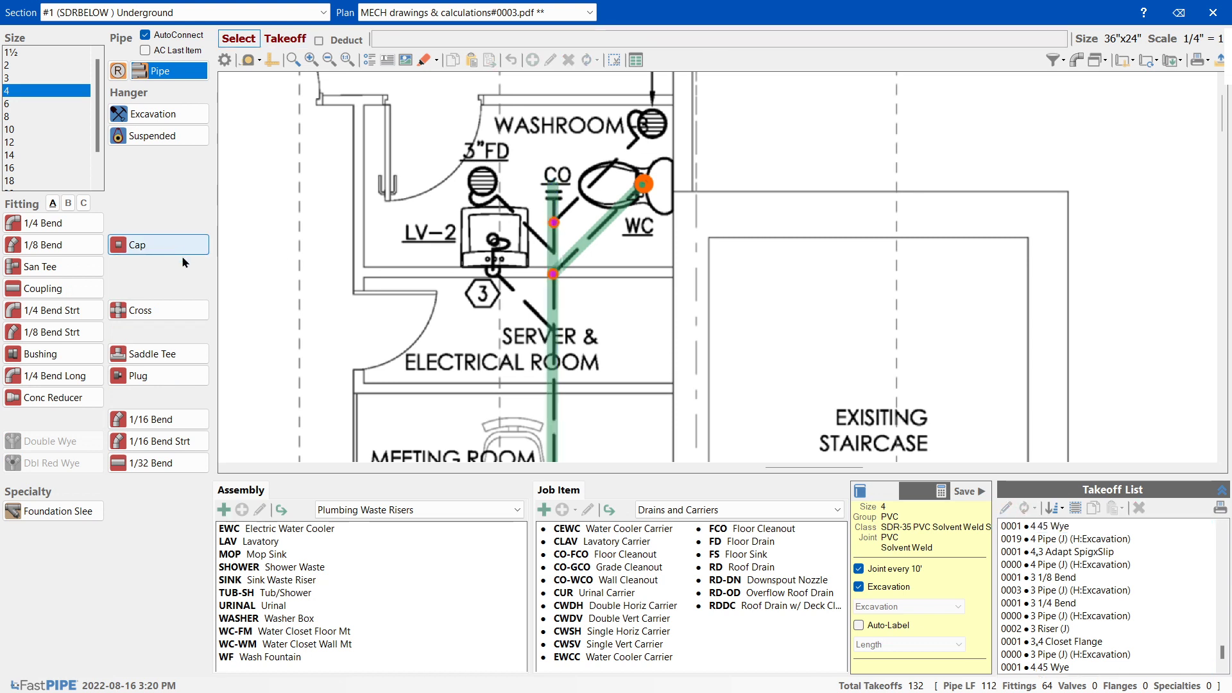
# - Try to pipe the 3-inch branch from under the CO to the floor drain above the WC with a 3,2 Red Wye and 1/8 Bend
pyautogui.click(28, 80)
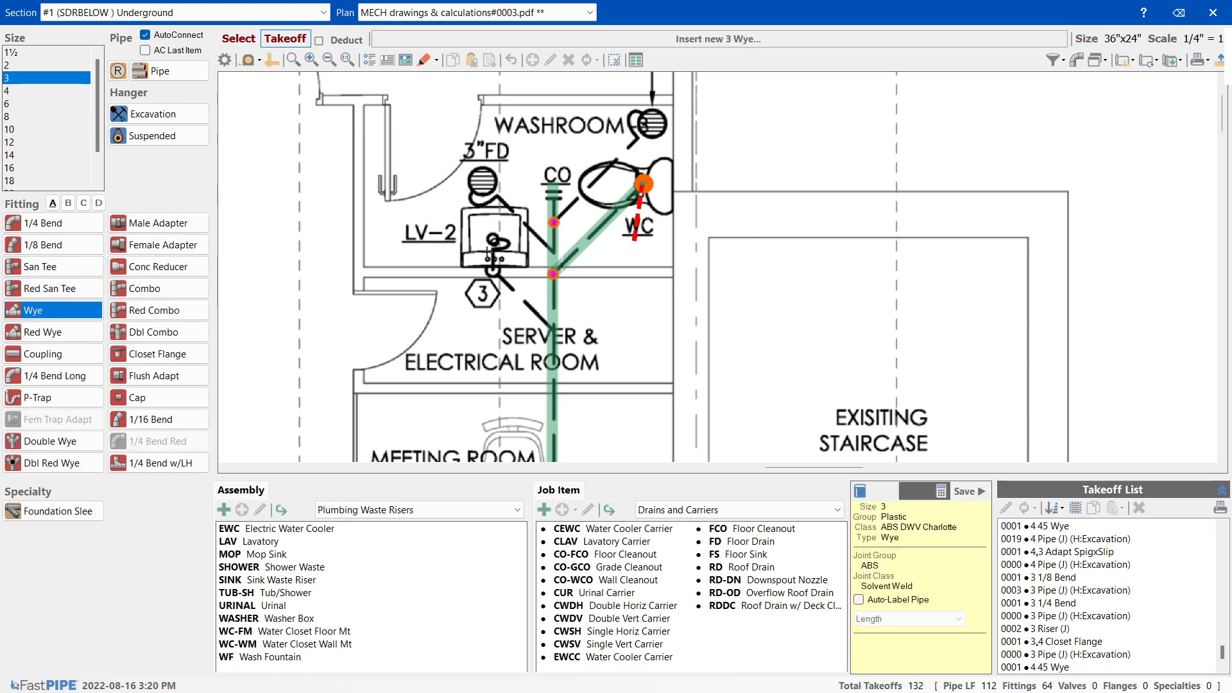
pyautogui.click(35, 332)
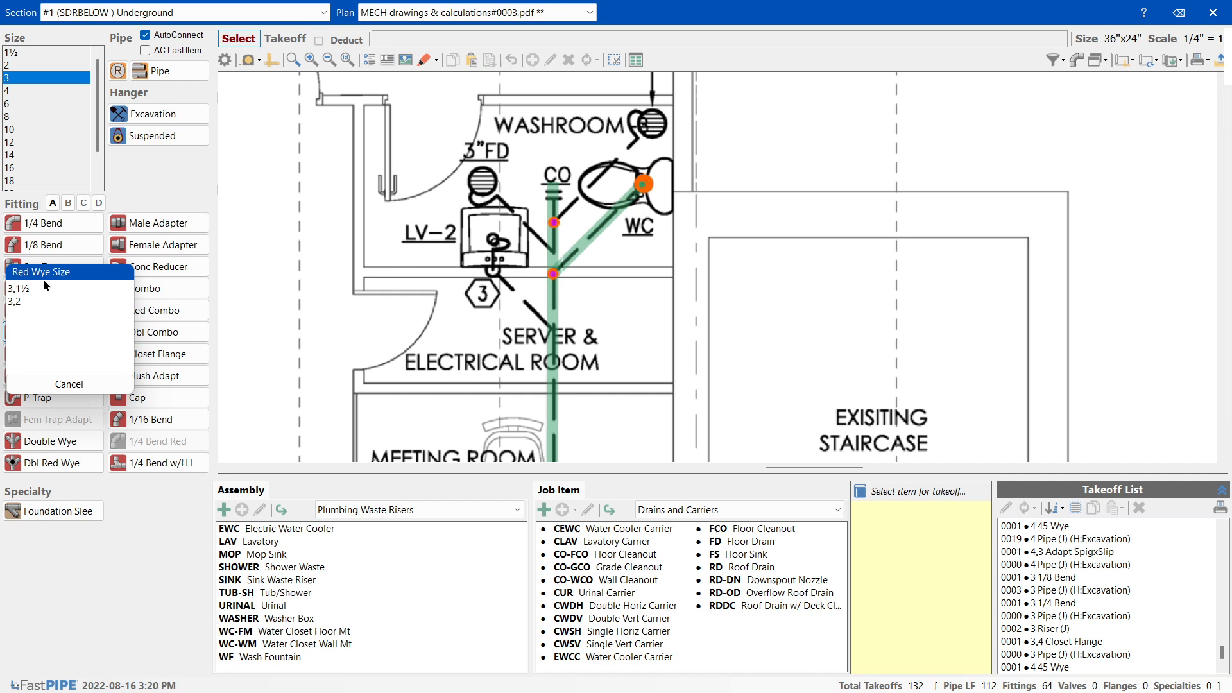
pyautogui.click(14, 301)
pyautogui.click(580, 201)
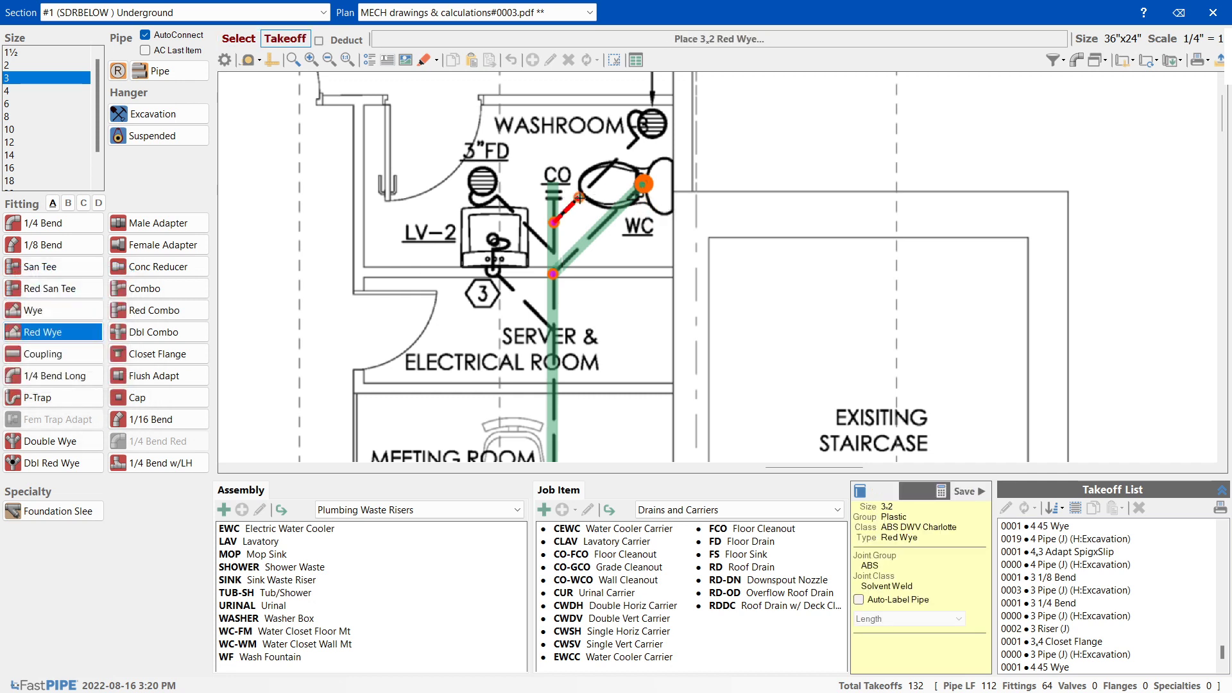
pyautogui.click(26, 245)
pyautogui.click(658, 120)
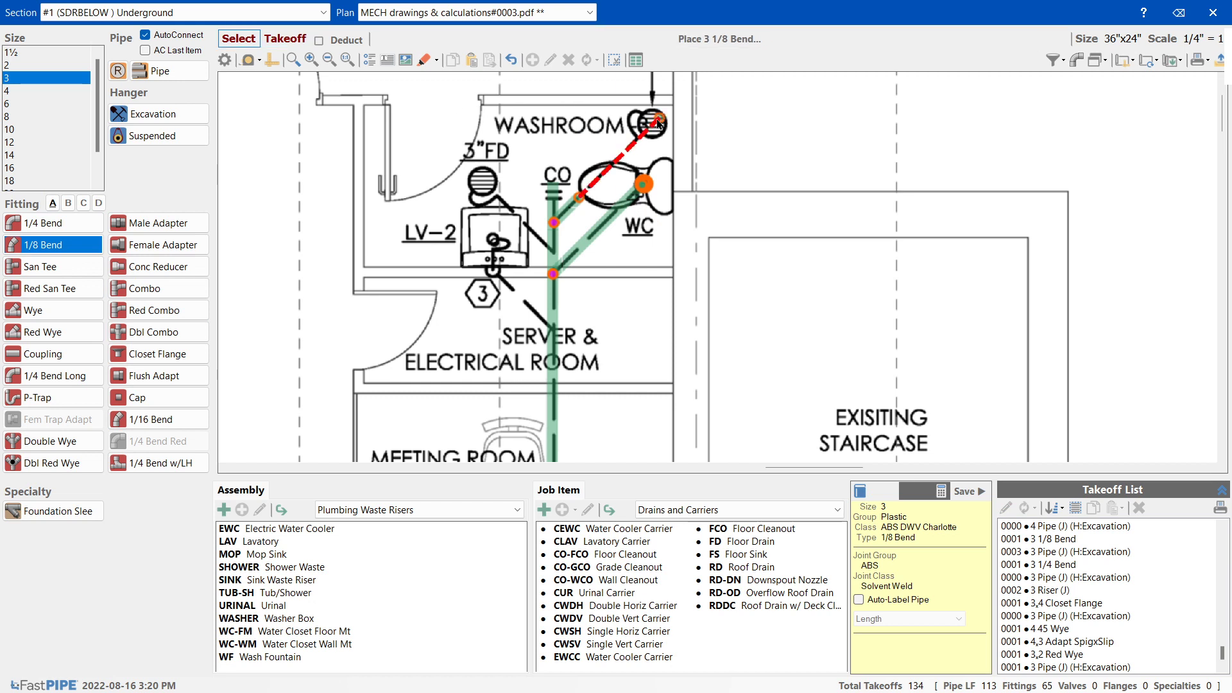
# - Try a 3-inch P-Trap and a 2 ft riser at the floor drain above the WC, and undo that whole branch
pyautogui.click(38, 398)
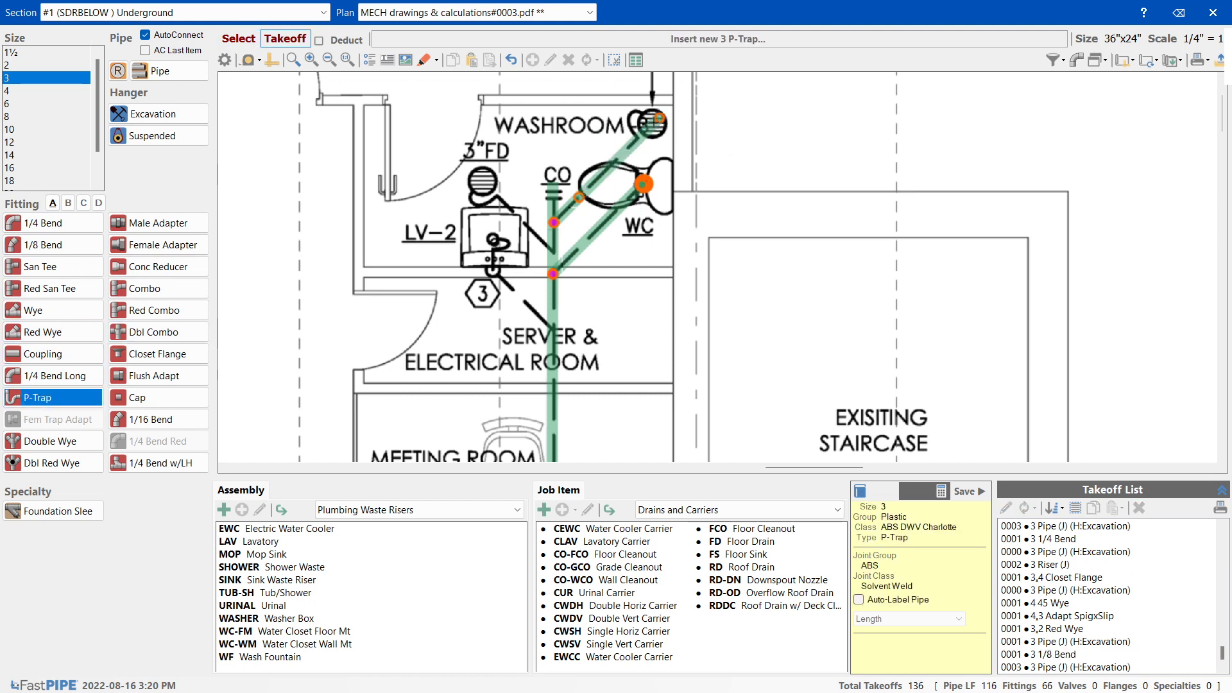
pyautogui.click(654, 122)
pyautogui.click(121, 76)
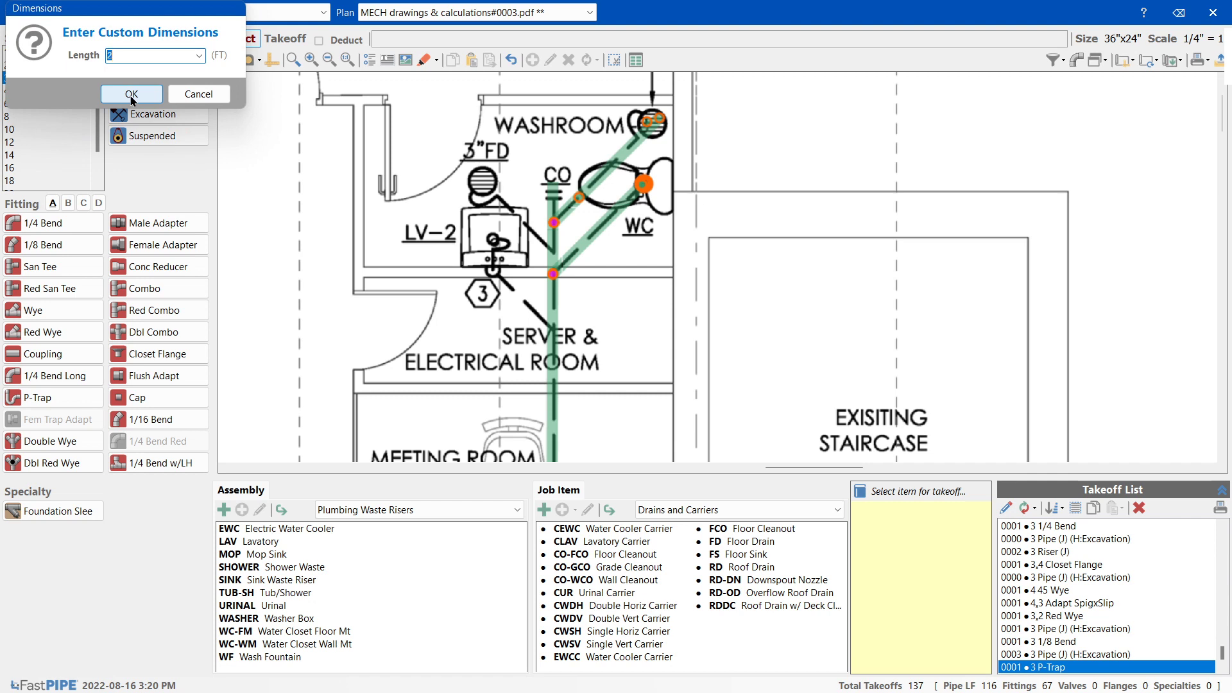
pyautogui.click(131, 94)
pyautogui.hotkey('ctrl', 'z')
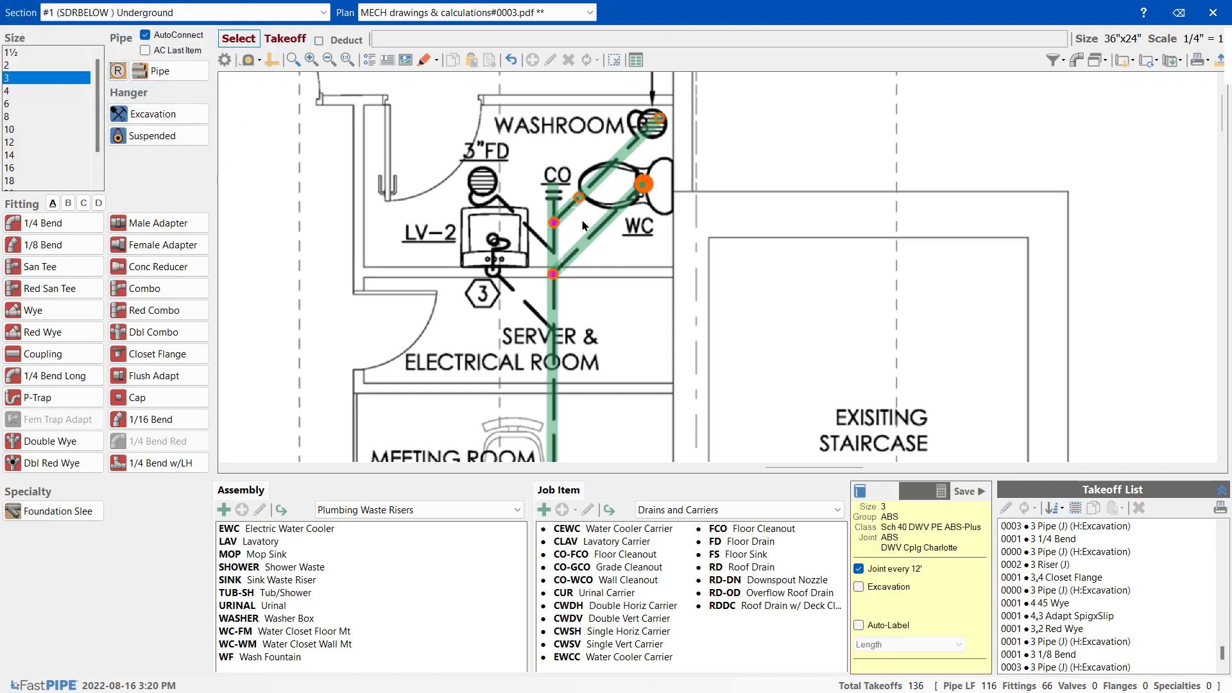
# - Delete the 4,3 Adapt SpigxSlip and the 4-inch 45 Wye from the SAN line just under the CO
pyautogui.click(554, 223)
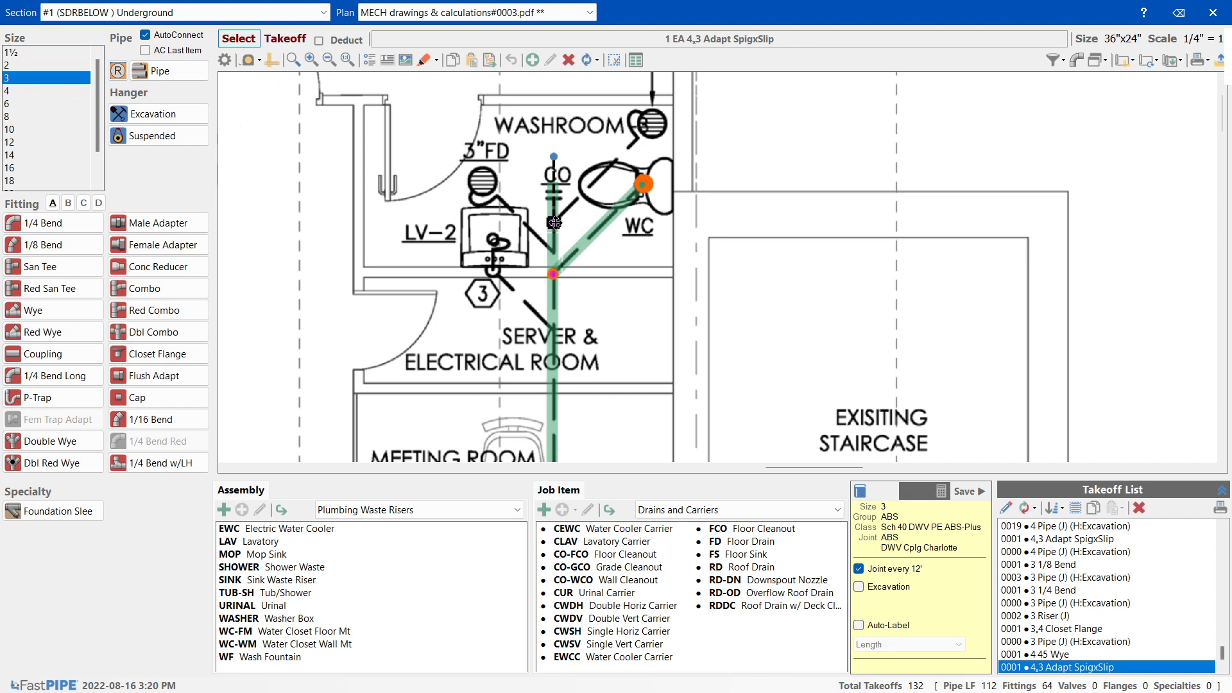
pyautogui.press('Delete')
pyautogui.press('Return')
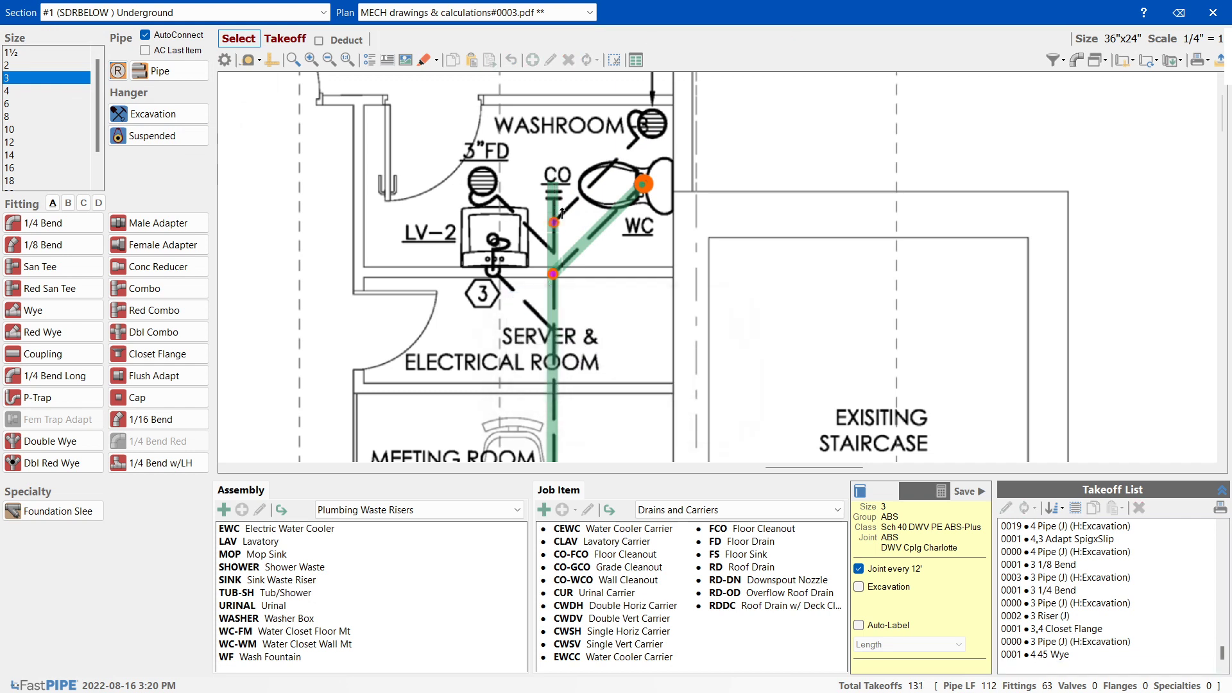
pyautogui.click(556, 221)
pyautogui.press('Delete')
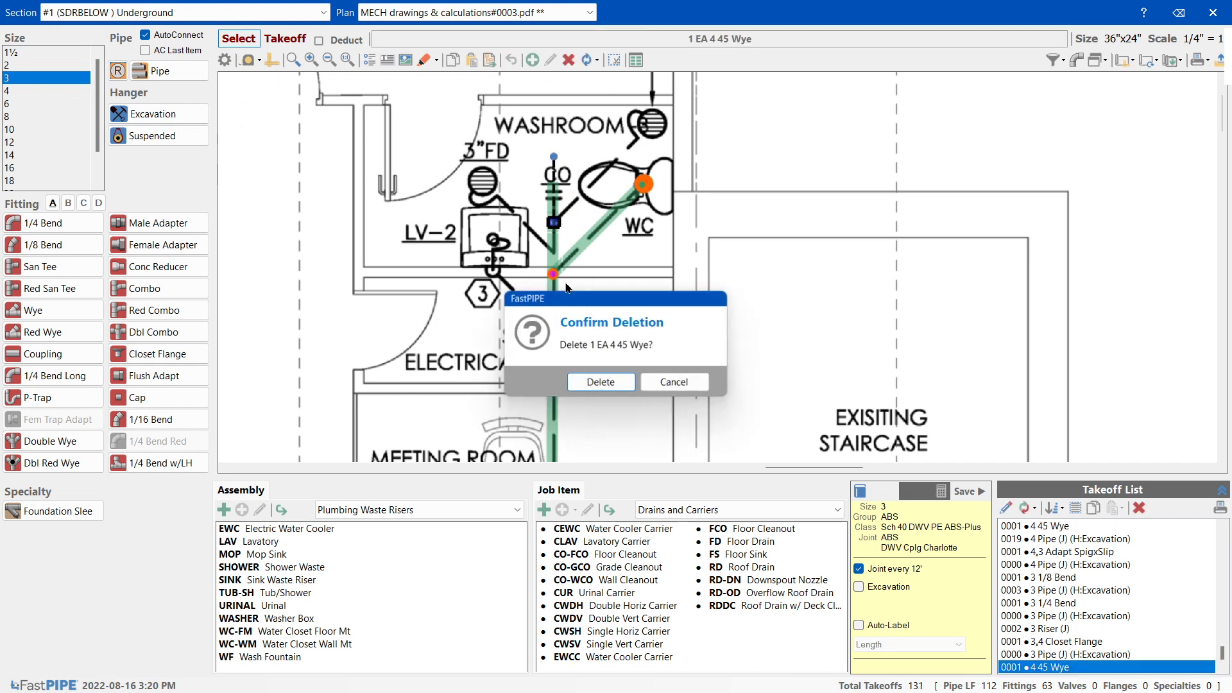
pyautogui.click(599, 383)
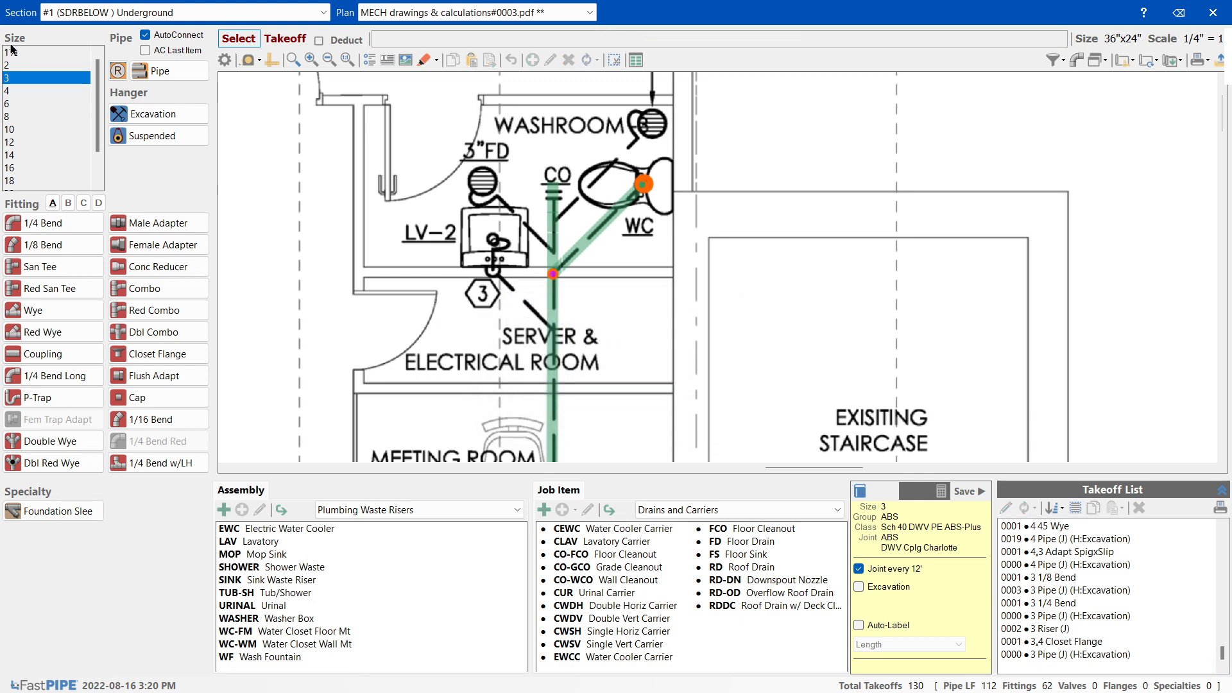
# - Insert a 4-inch 45 Wye into the SAN line where the 3" FD branch joins
pyautogui.click(13, 91)
pyautogui.click(68, 203)
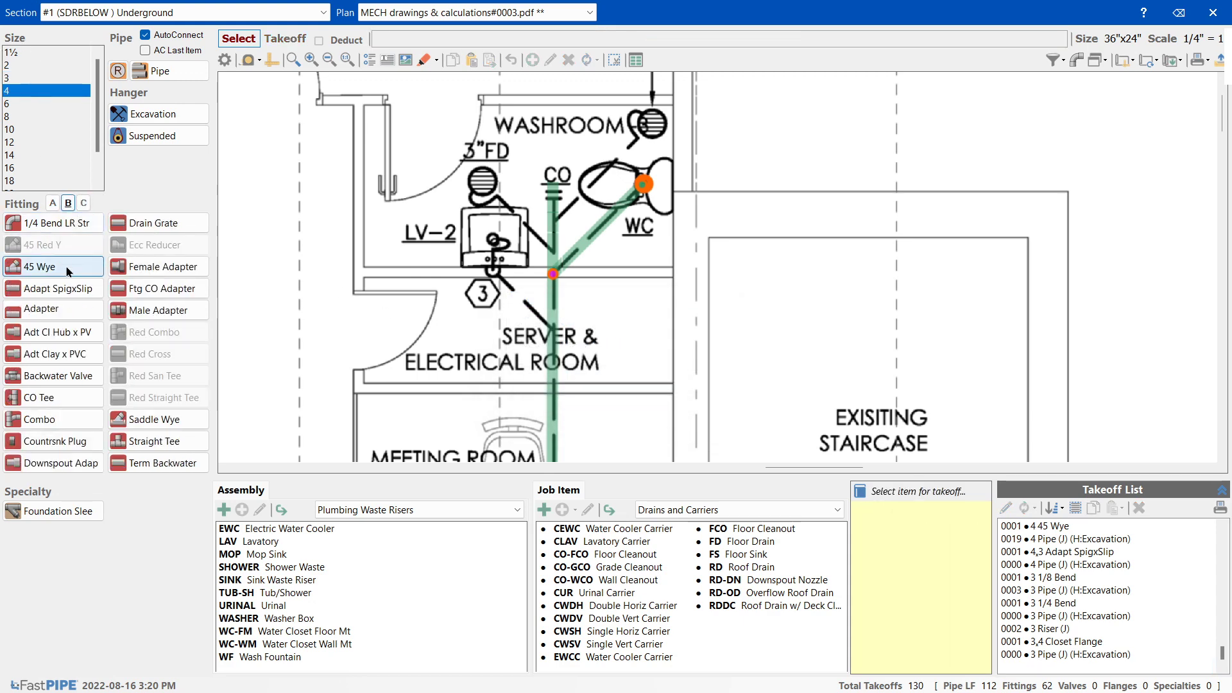
pyautogui.click(68, 290)
pyautogui.click(67, 343)
pyautogui.click(34, 265)
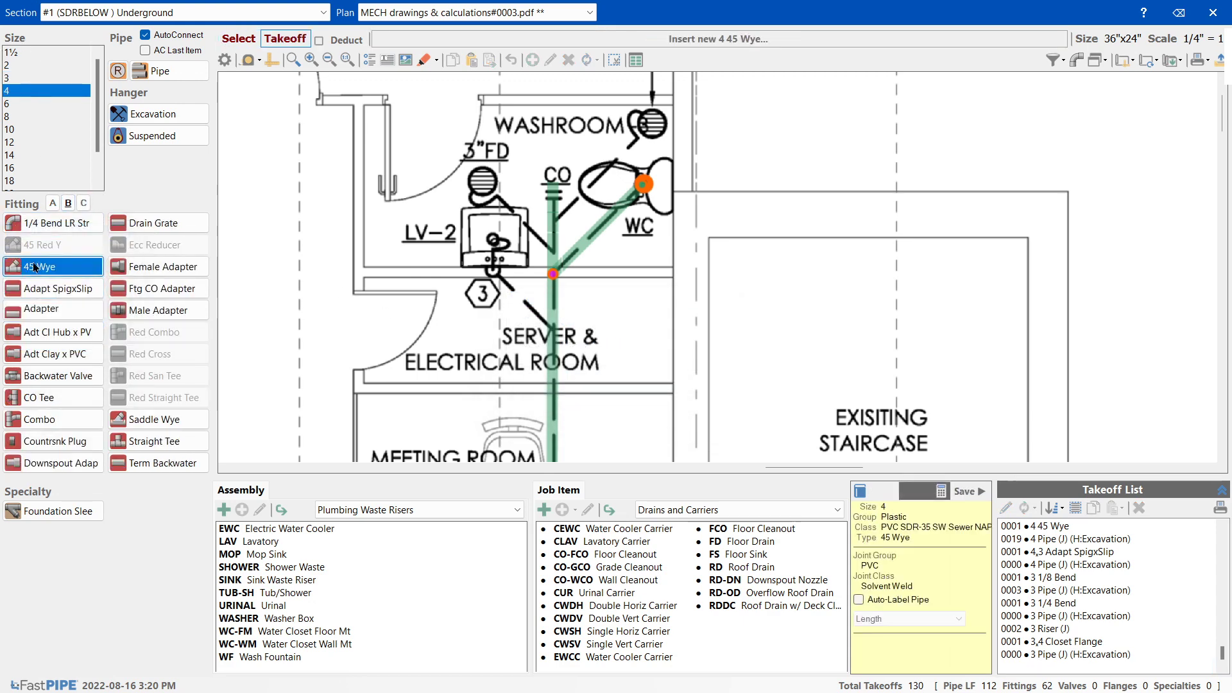
pyautogui.click(552, 248)
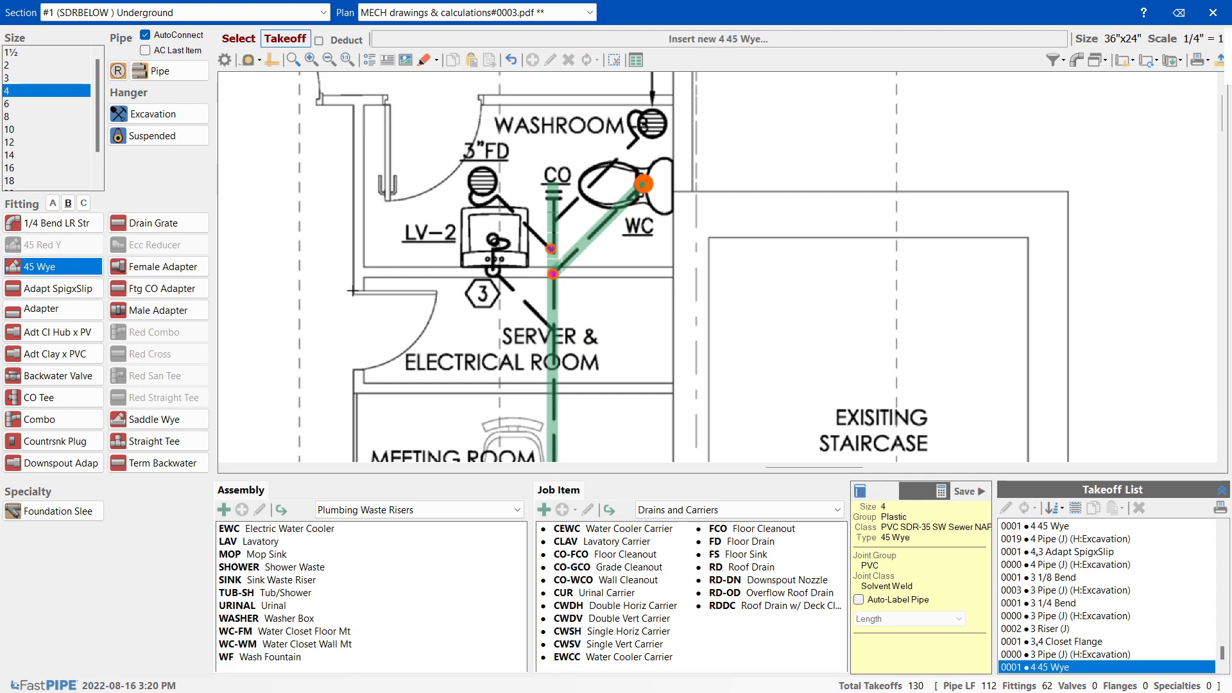
# - Place a 4,3 Adapt SpigxSlip on the new 45 Wye at the 3" FD branch junction
pyautogui.click(33, 286)
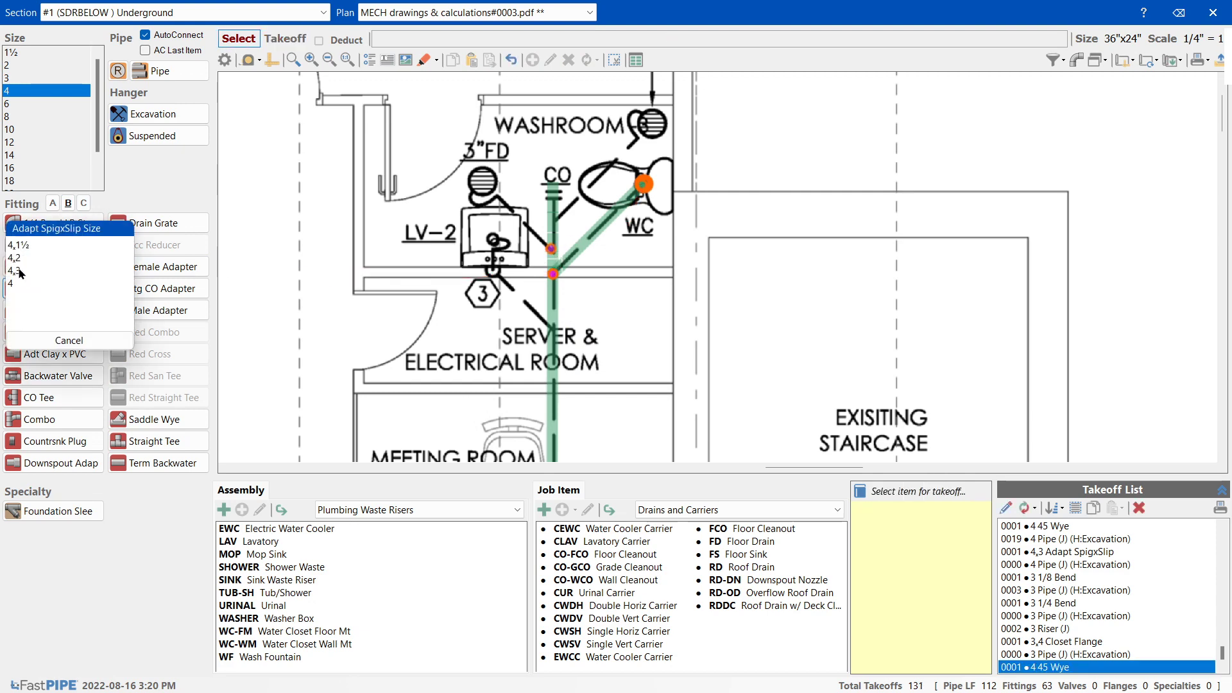
pyautogui.click(19, 272)
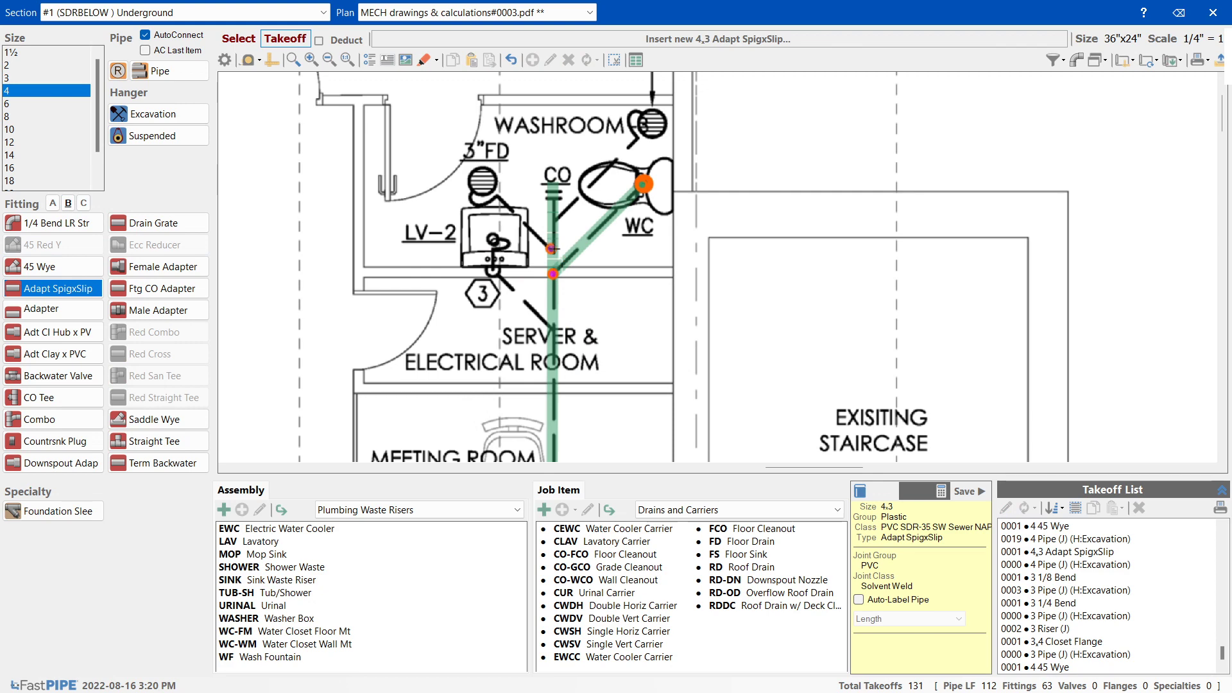
pyautogui.click(552, 248)
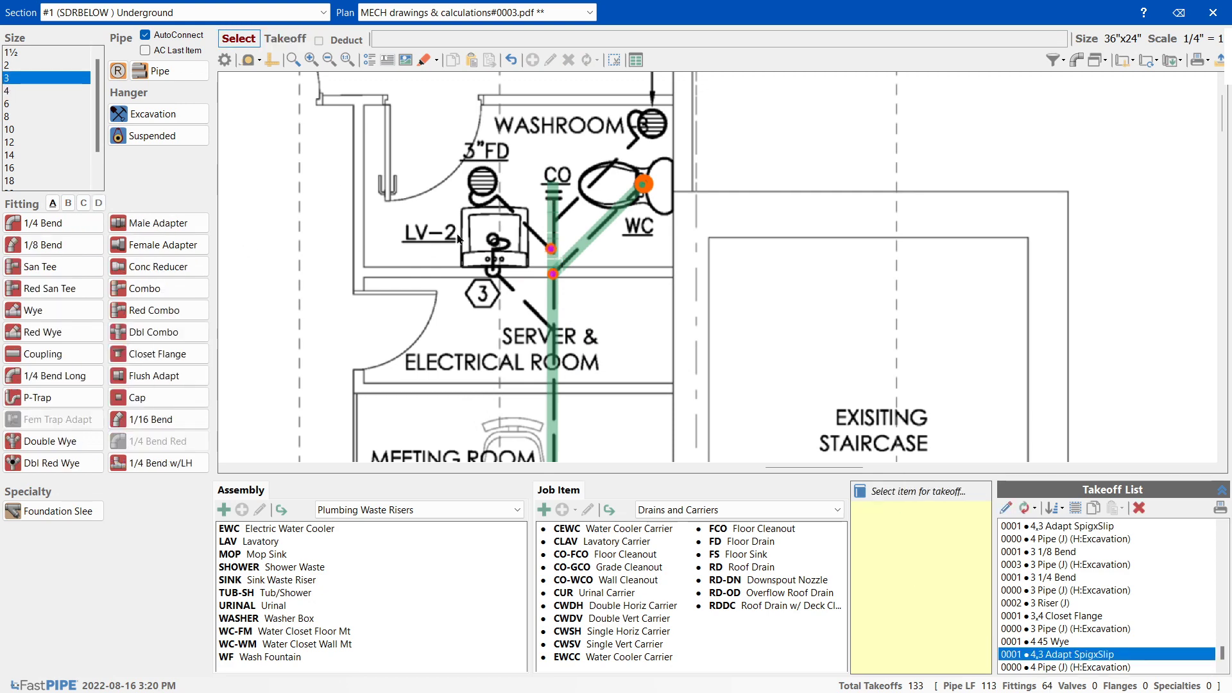
# - Run a 3-inch pipe about 3 ft long from the adapter to the 3" FD
pyautogui.click(160, 70)
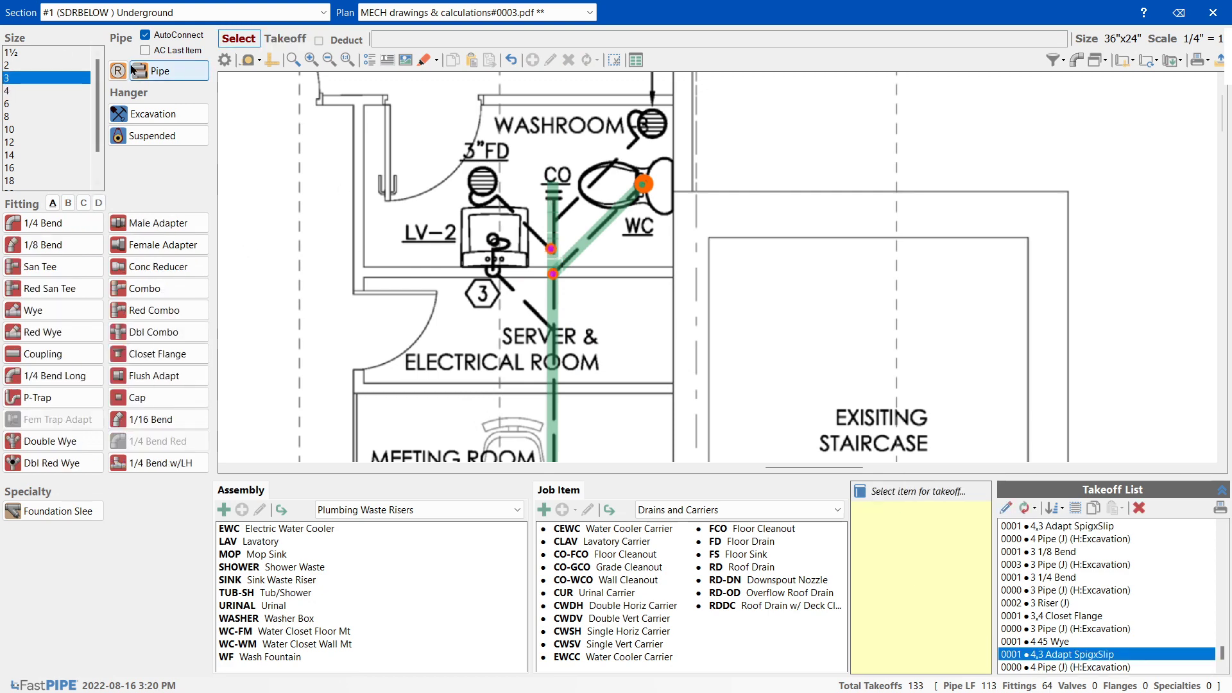
pyautogui.click(552, 254)
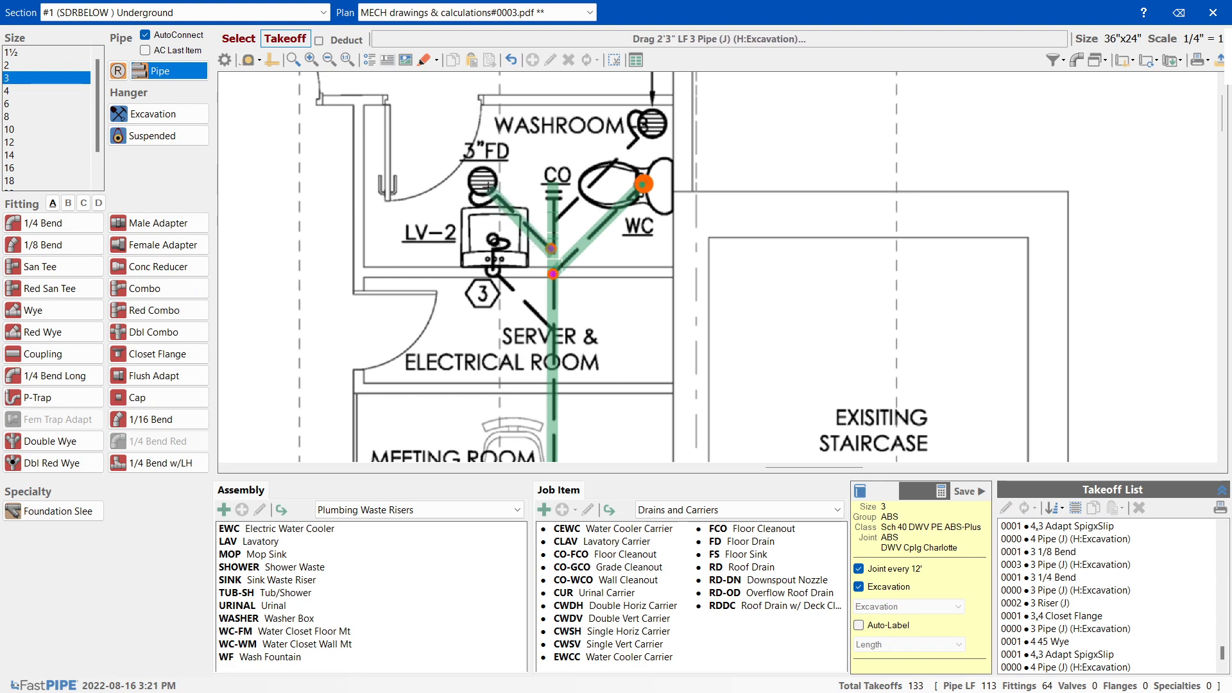
pyautogui.click(482, 186)
# - Insert a 3,2 Red Wye into the 3-inch FD branch beside the LV-2 lavatory
pyautogui.click(64, 329)
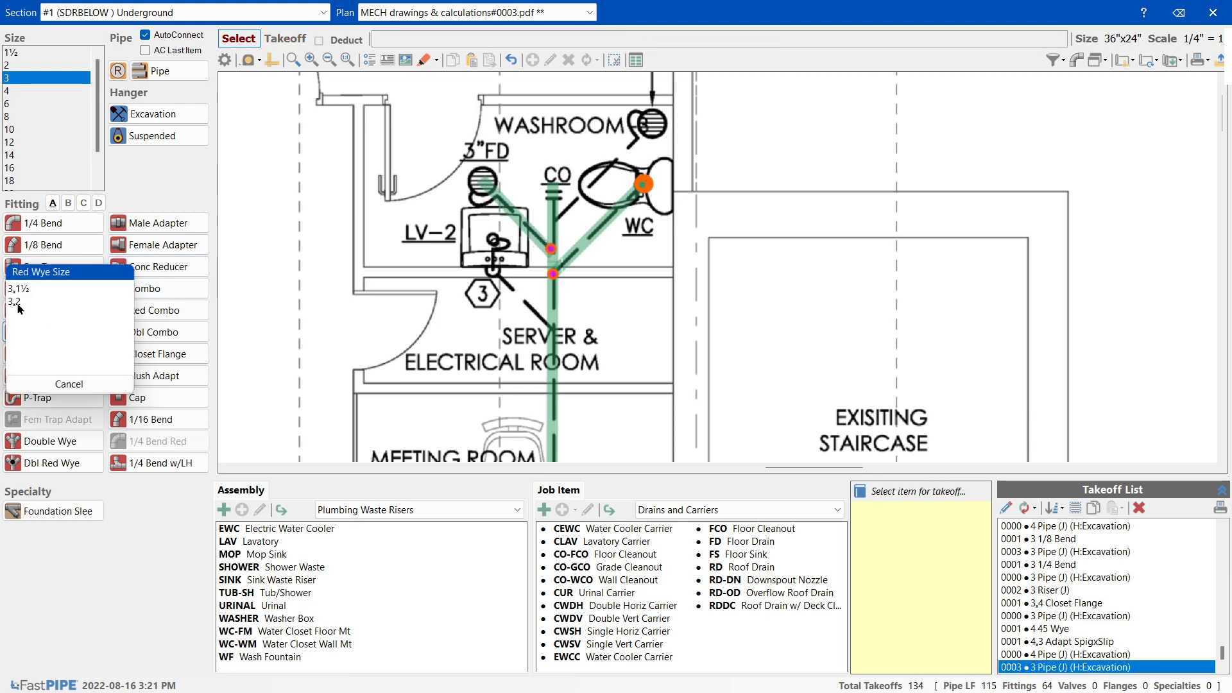
pyautogui.click(60, 268)
pyautogui.click(533, 232)
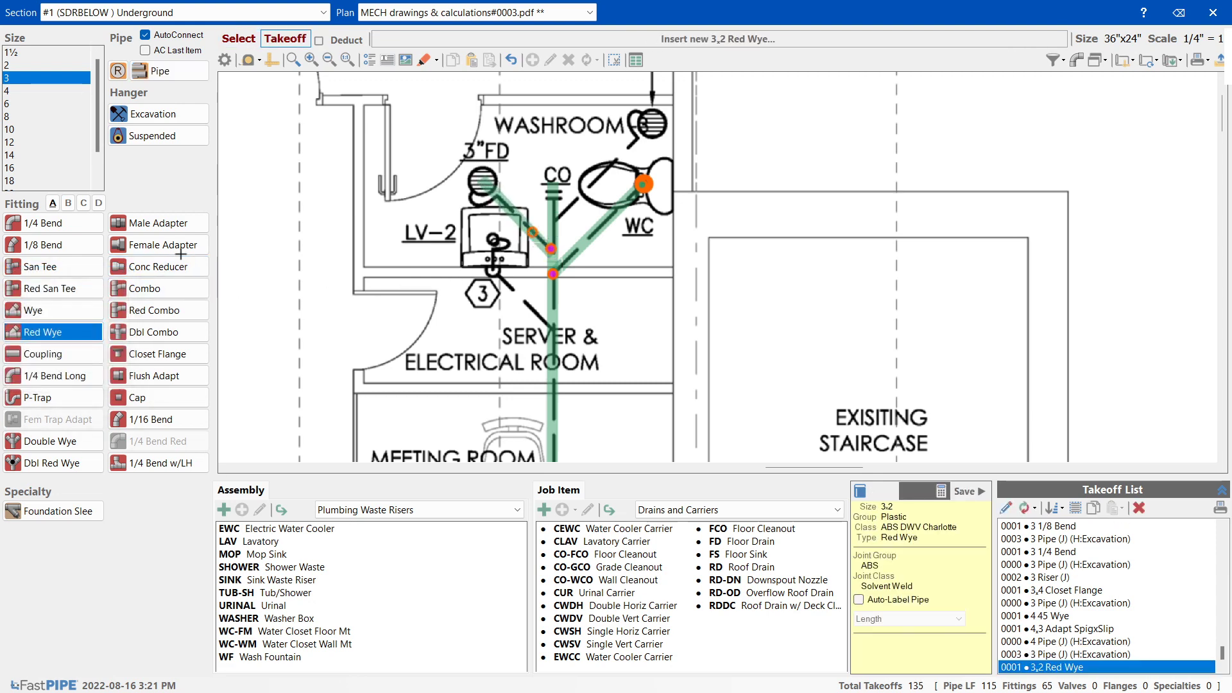
# - Place a 2-inch 1/8 Bend at the LV-2 lavatory, level with the reducing wye
pyautogui.click(8, 65)
pyautogui.click(45, 245)
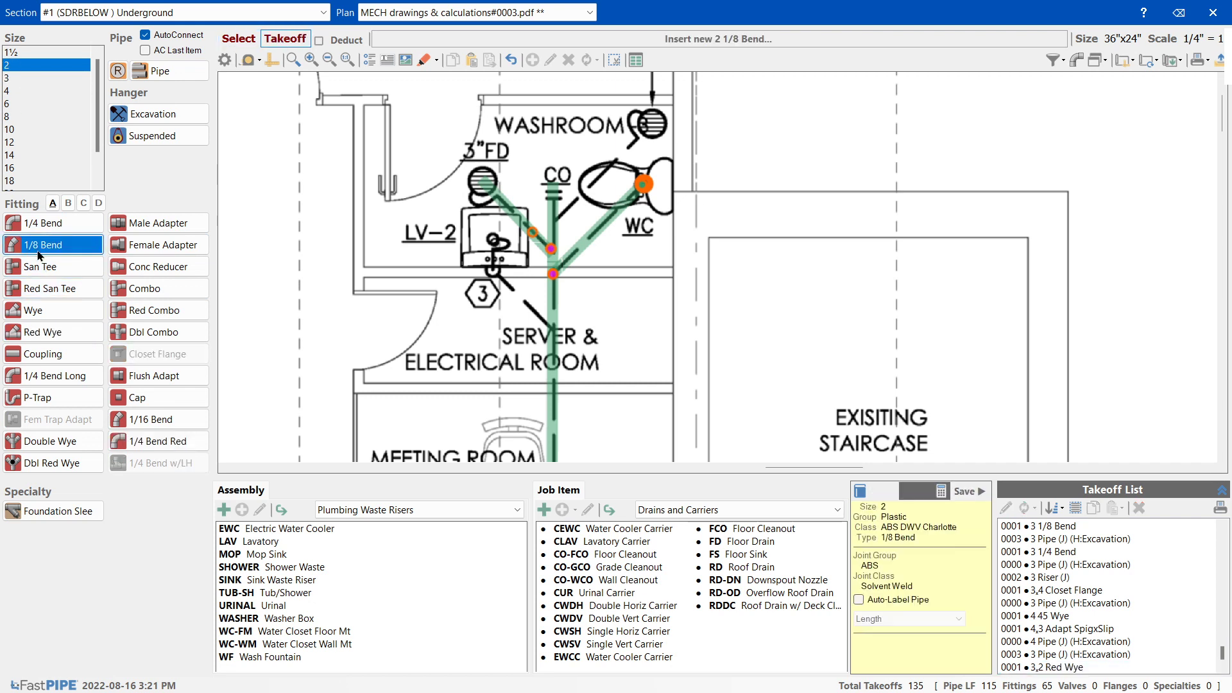
pyautogui.click(496, 229)
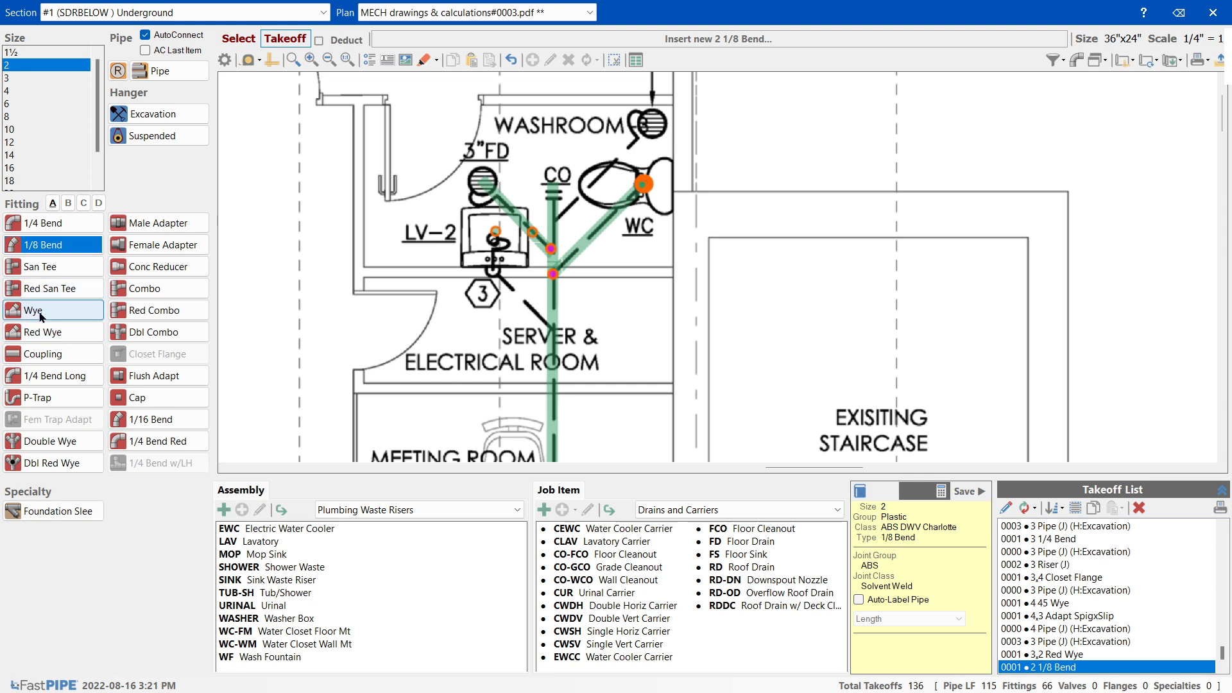
# - Add a 2-inch Street 1/8 Bend at the same point and run 2-inch pipe from the reducing wye through the bends to the LV-2 drain
pyautogui.click(84, 203)
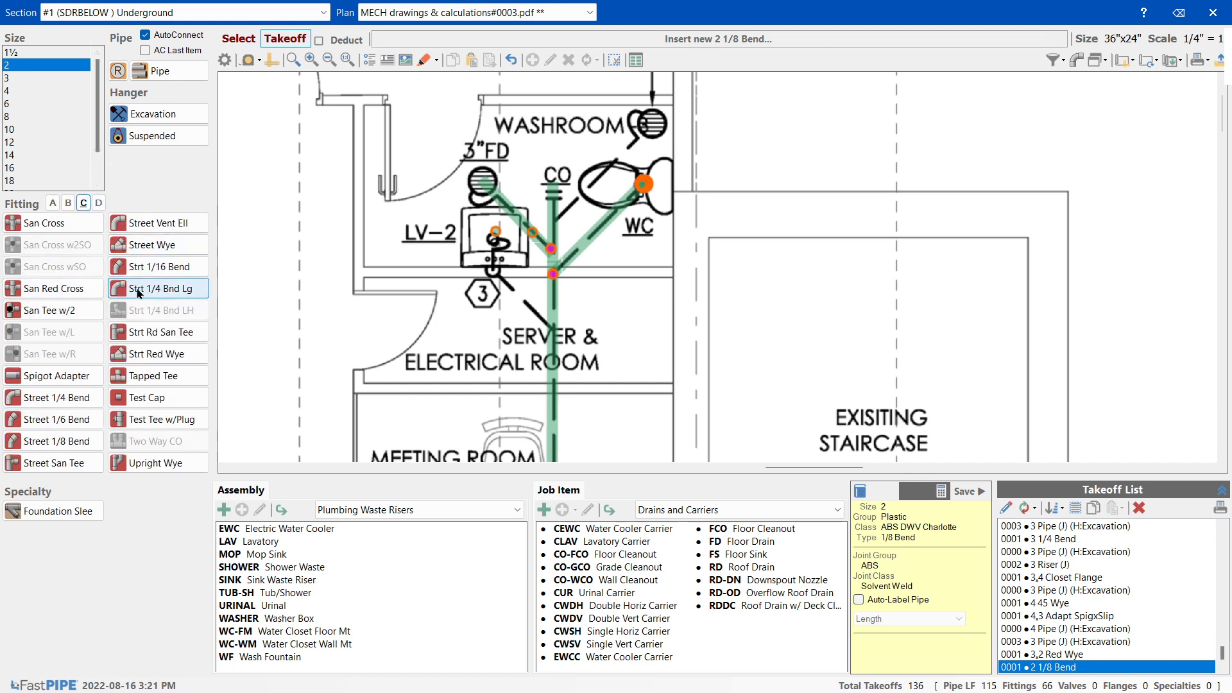
pyautogui.click(54, 441)
pyautogui.click(495, 230)
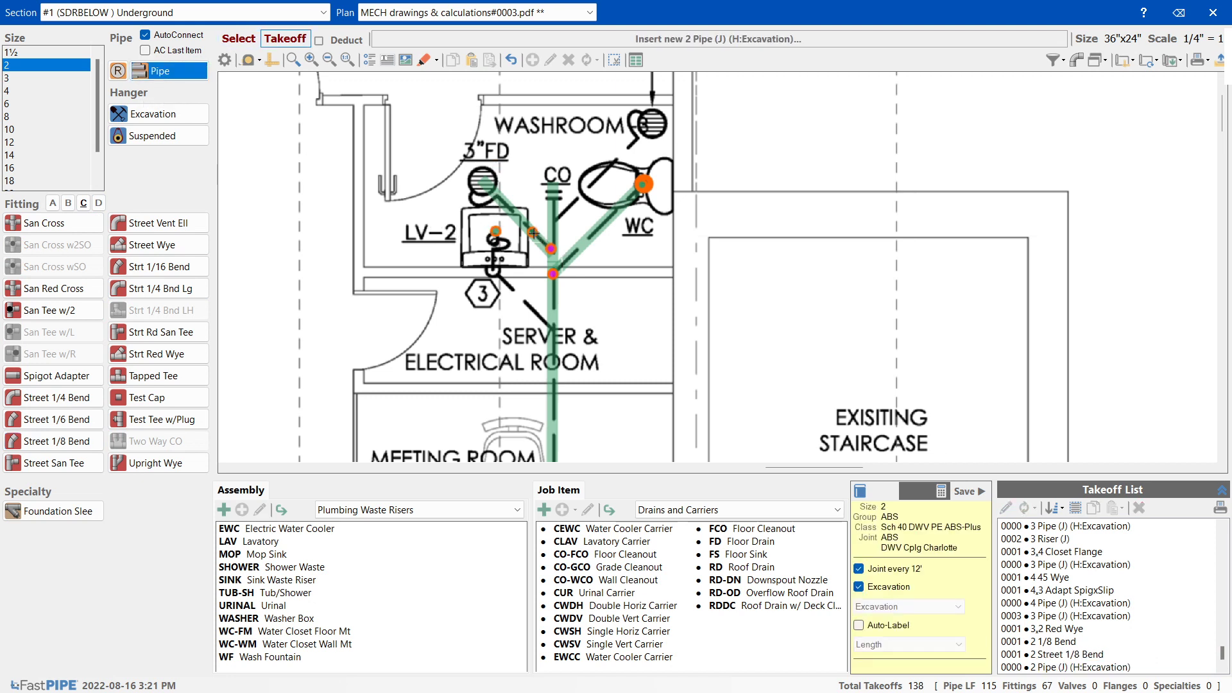
pyautogui.moveTo(533, 232); pyautogui.dragTo(494, 282)
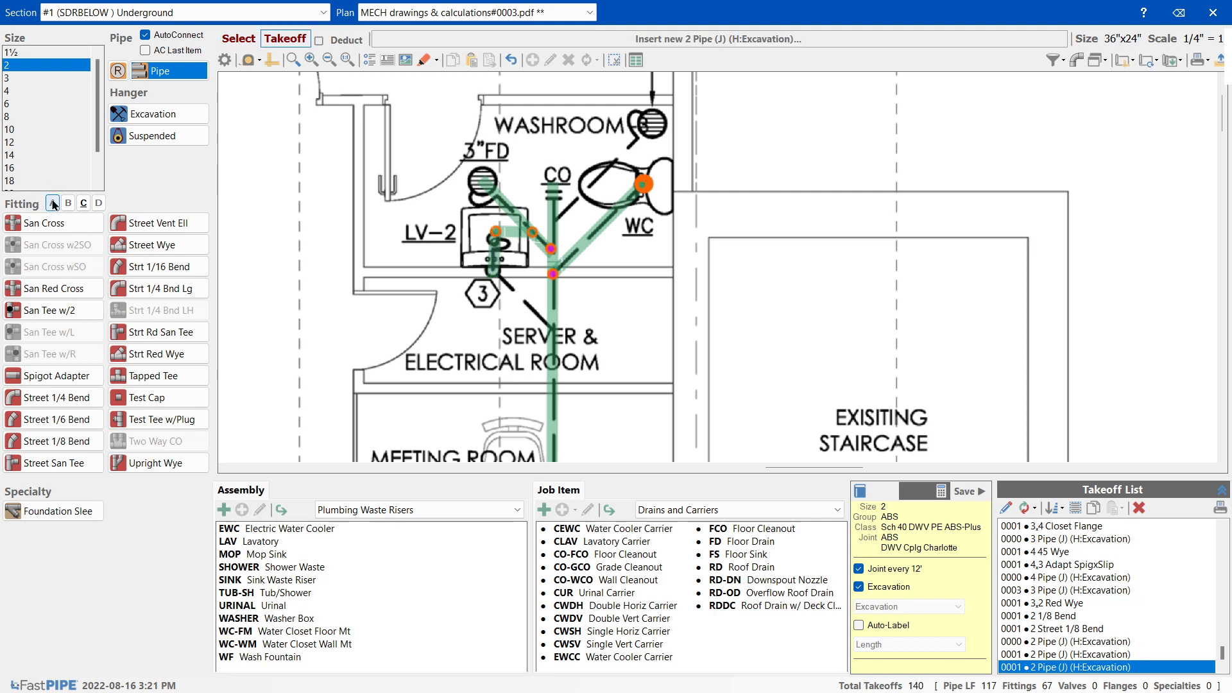
# - Place a 2-inch 1/4 Bend at the LV-2 lavatory drain and add a 2 ft long 2-inch Riser on it
pyautogui.click(53, 204)
pyautogui.click(45, 222)
pyautogui.click(491, 270)
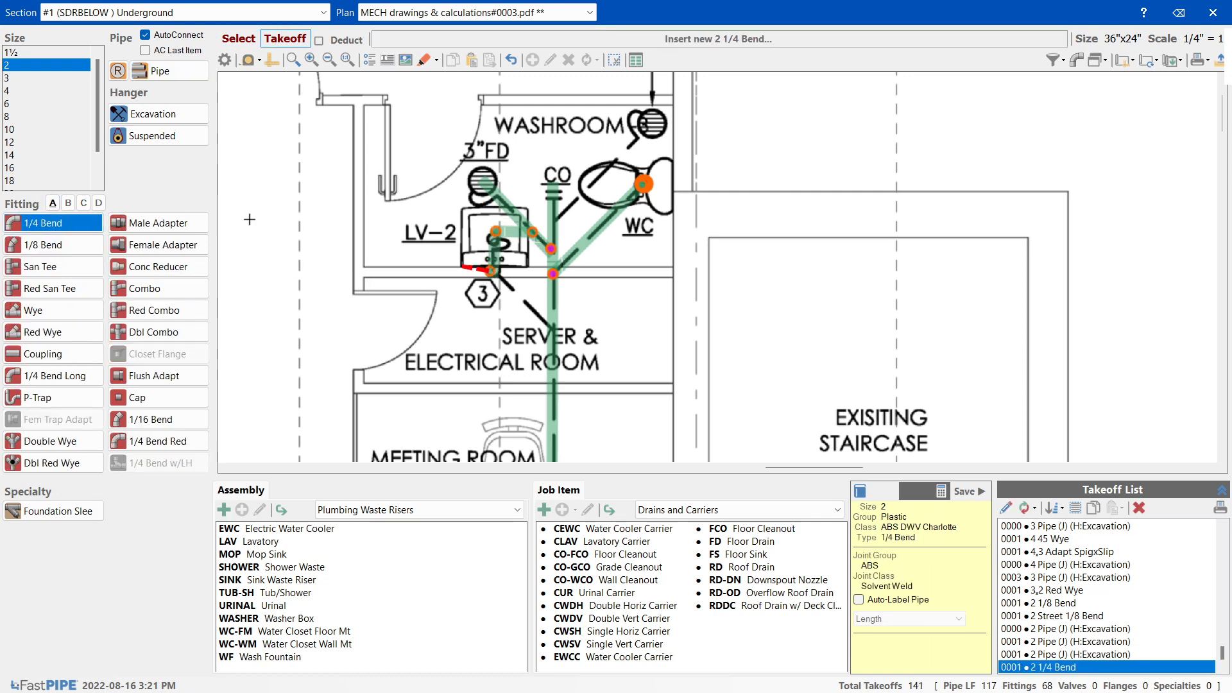
pyautogui.click(118, 71)
pyautogui.click(129, 94)
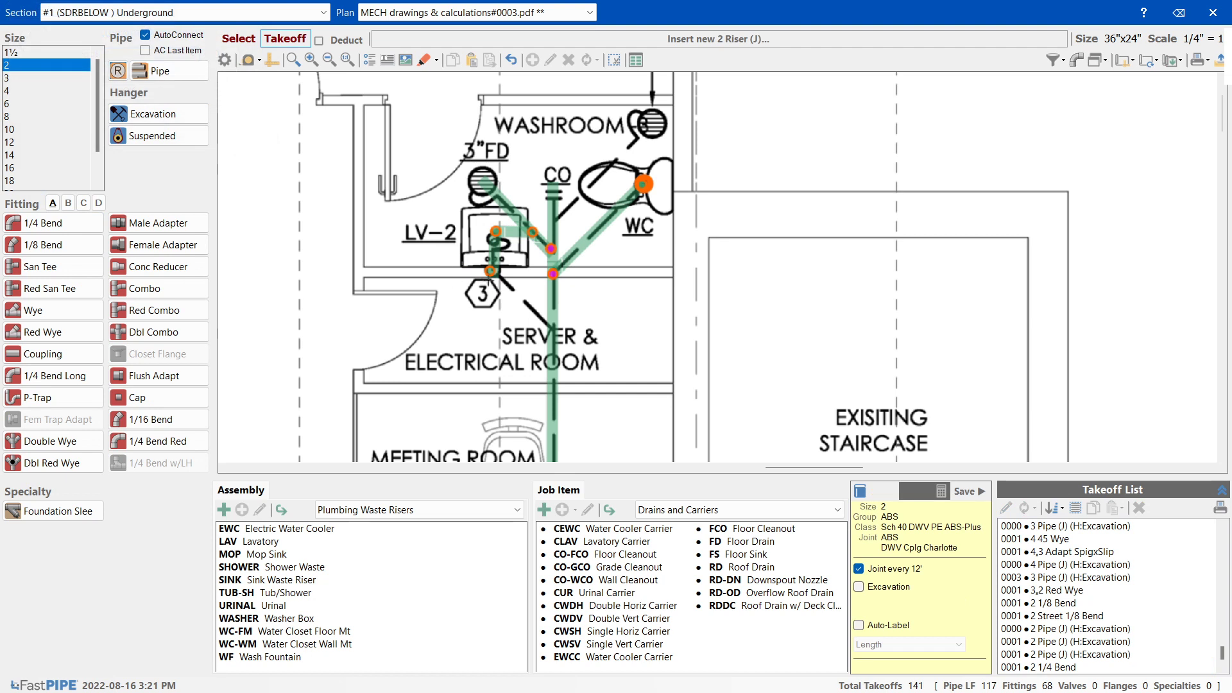
pyautogui.click(489, 273)
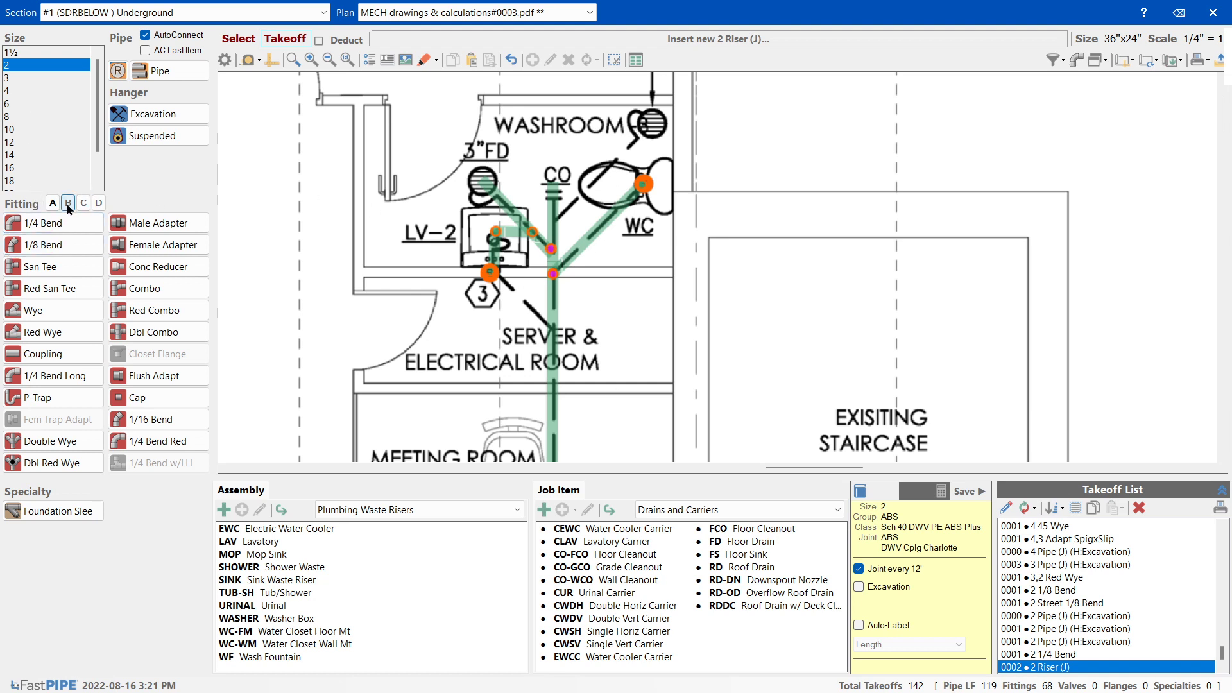
# - Place a 3-inch San Tee at the 3" FD and run 3-inch pipe from it up and across the washroom to the 3" FFD
pyautogui.click(11, 79)
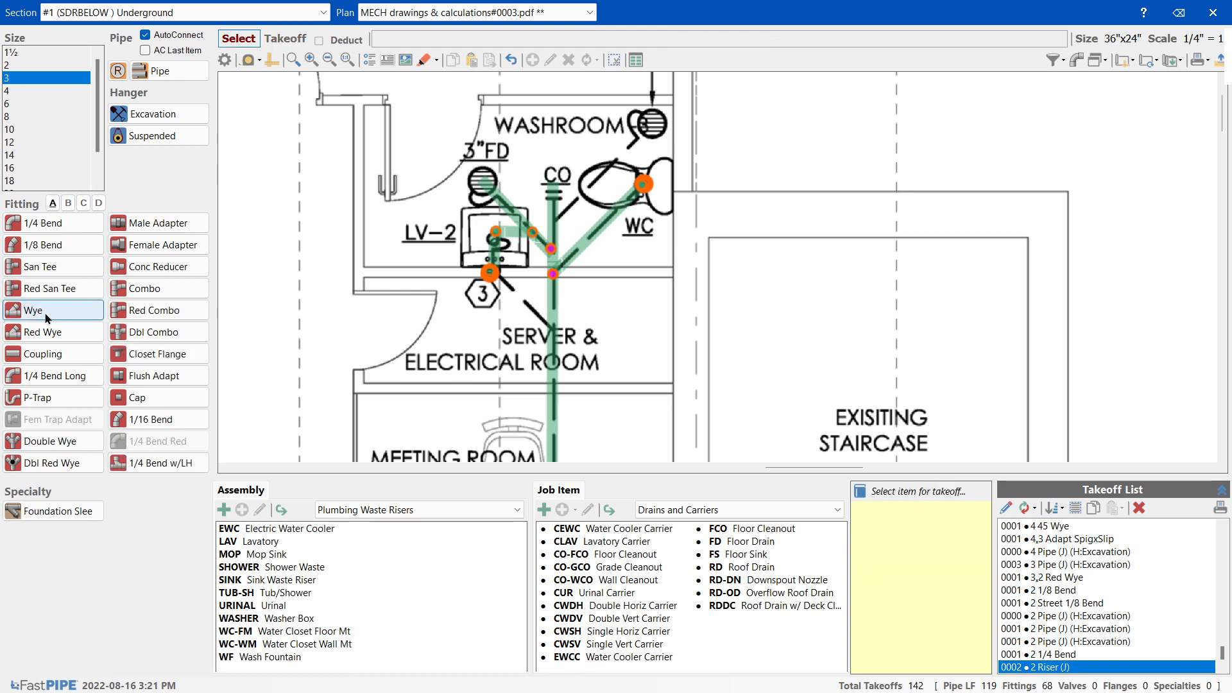
pyautogui.click(39, 267)
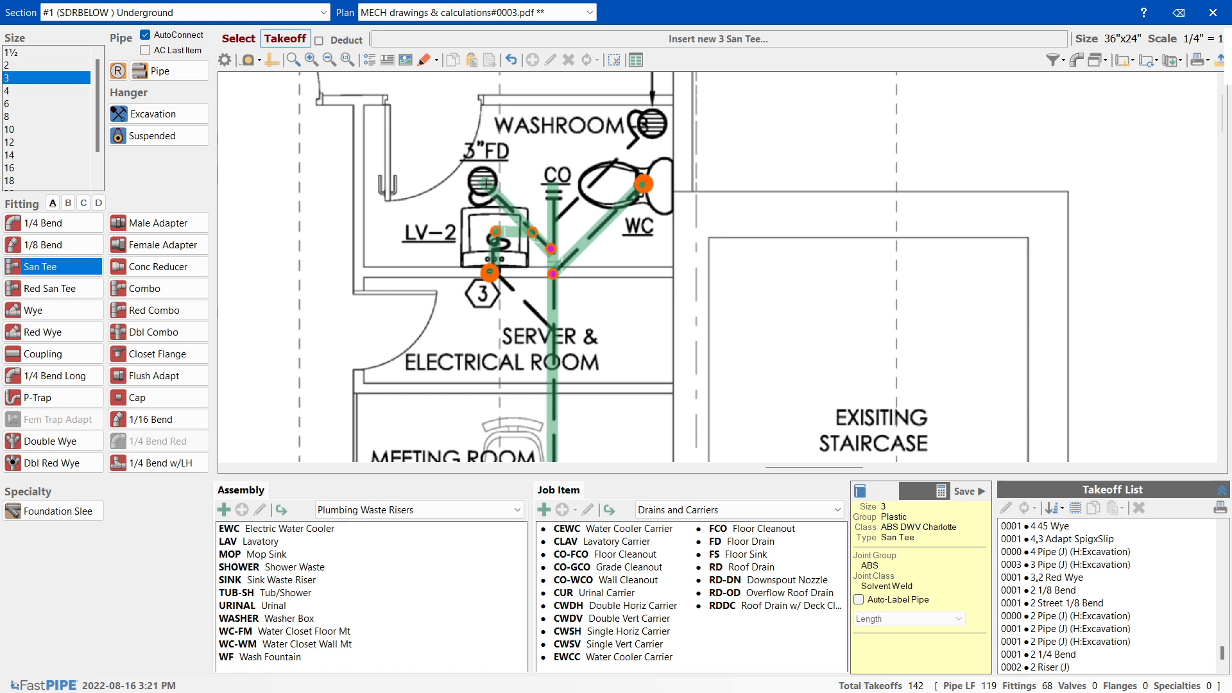
pyautogui.click(487, 184)
pyautogui.click(161, 73)
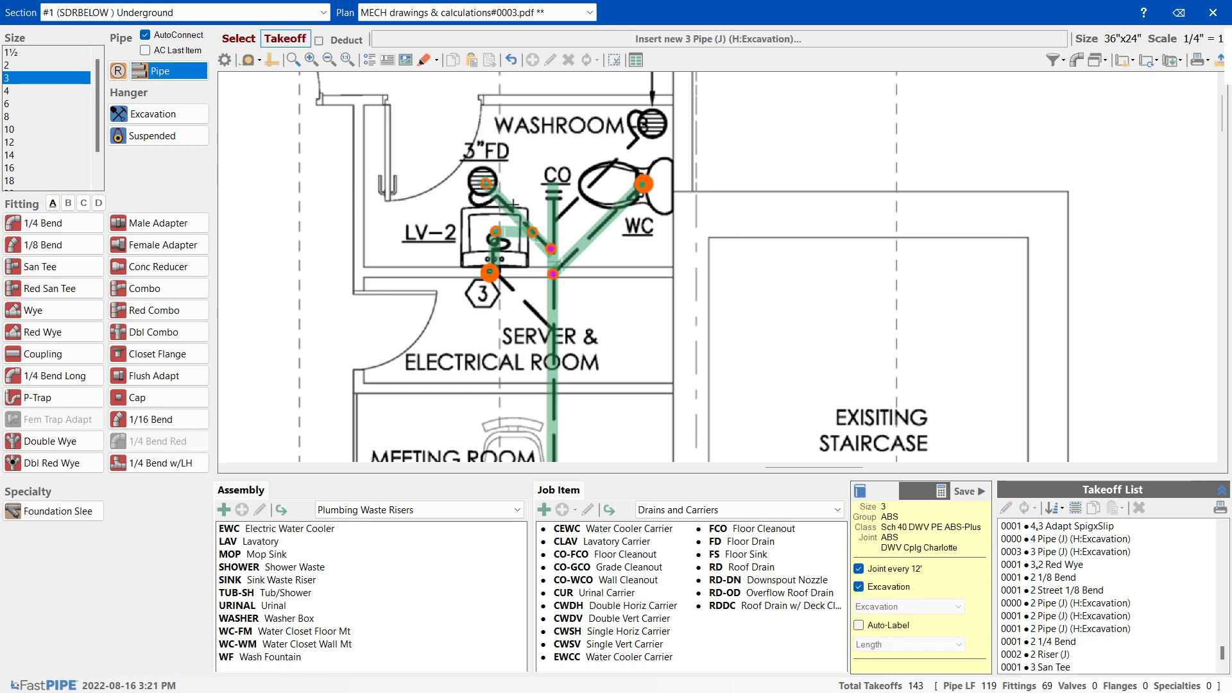
pyautogui.click(486, 178)
pyautogui.click(517, 129)
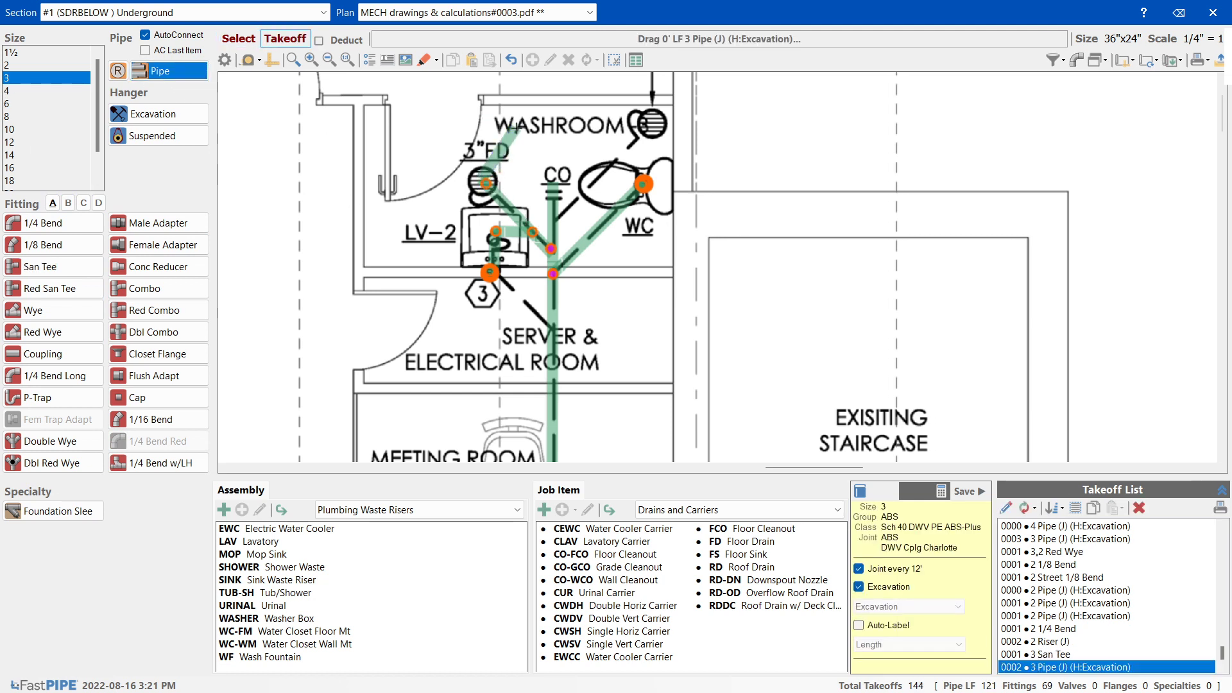
pyautogui.press('Escape')
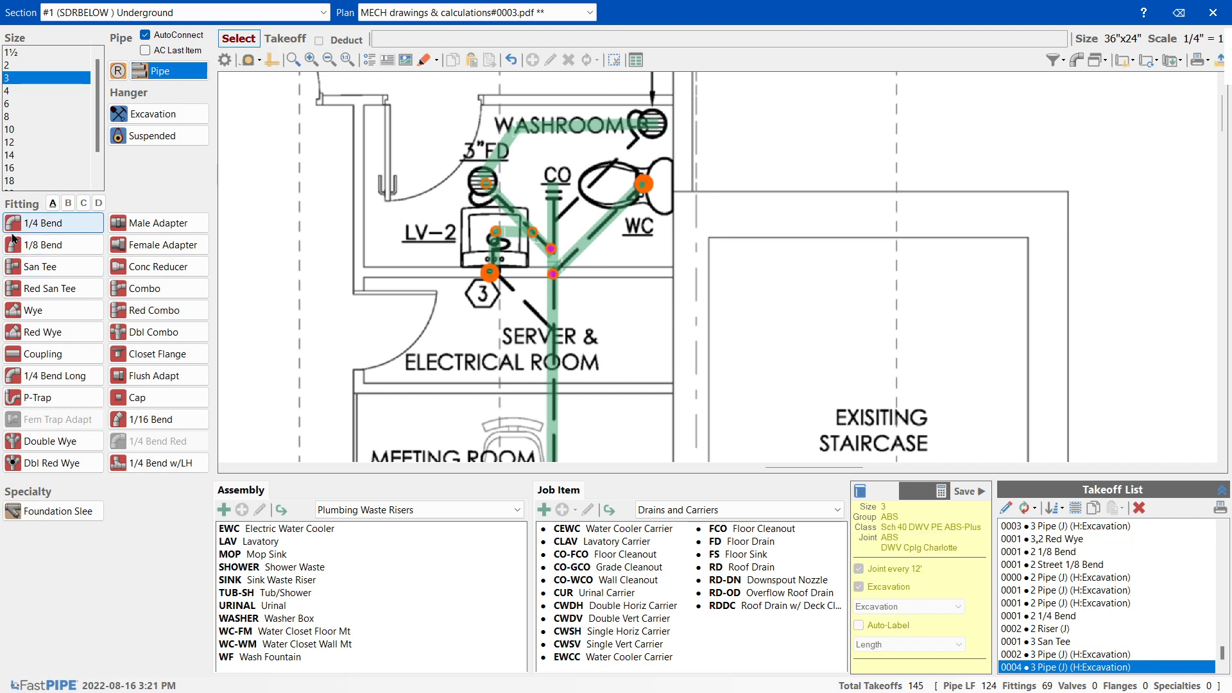
# - Add a 3-inch 1/8 Bend where the new pipe run turns and a 3-inch 1/4 Bend at its 3" FFD end
pyautogui.click(13, 248)
pyautogui.click(517, 127)
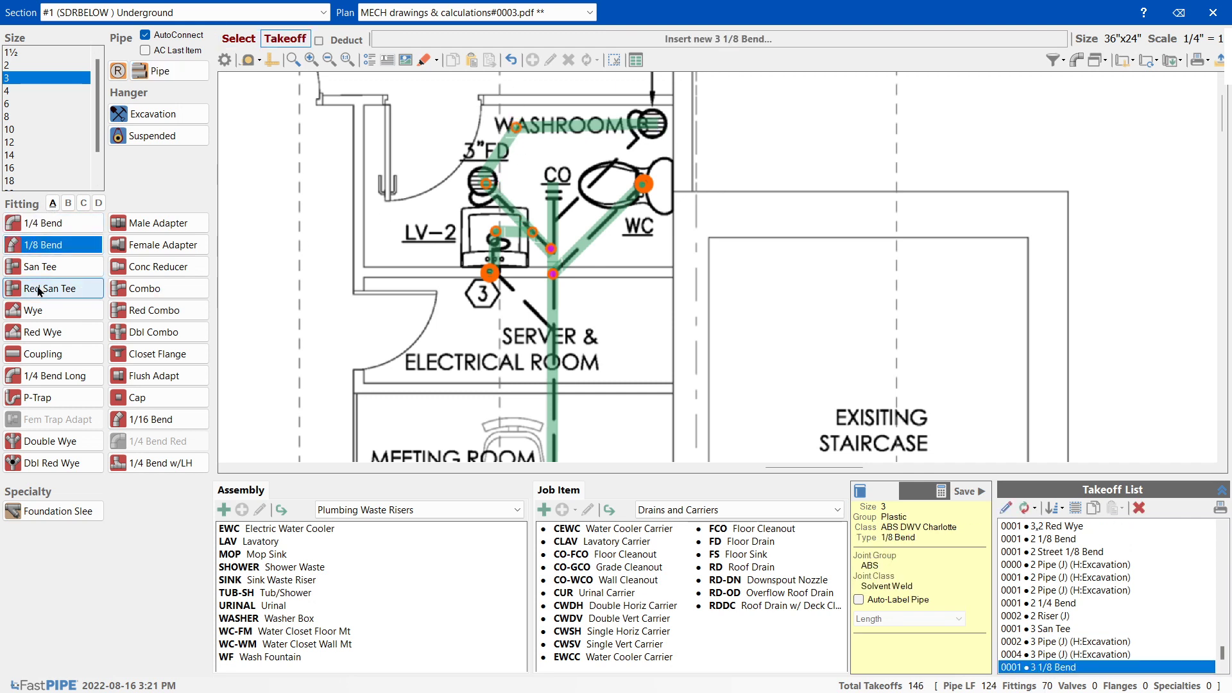
pyautogui.click(53, 222)
pyautogui.click(660, 120)
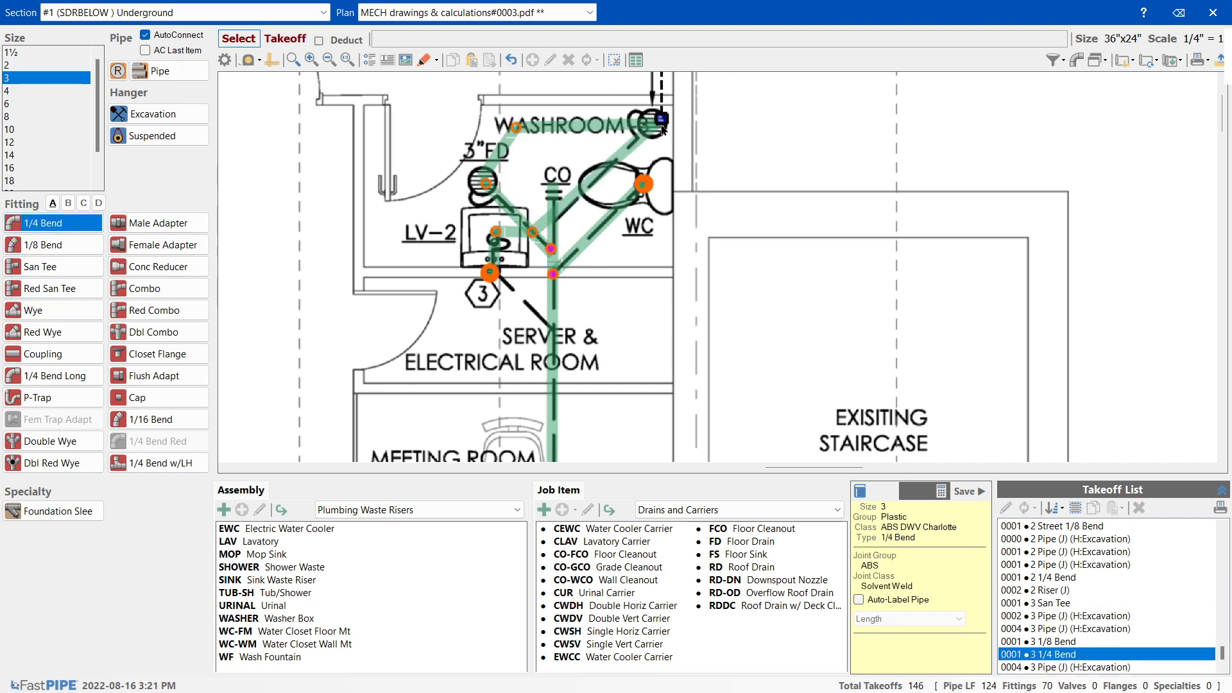
pyautogui.press('Escape')
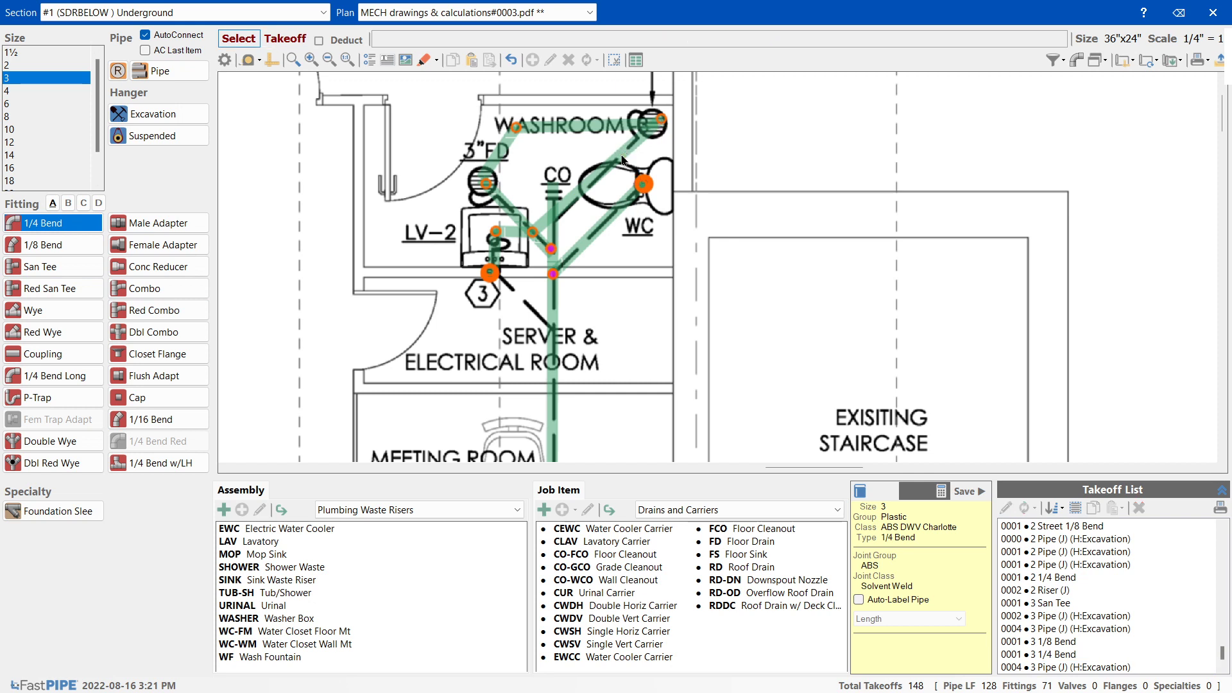
# - Delete the stray diagonal 3-inch pipe between the reducing wye and the 3" FFD
pyautogui.click(621, 164)
pyautogui.press('Delete')
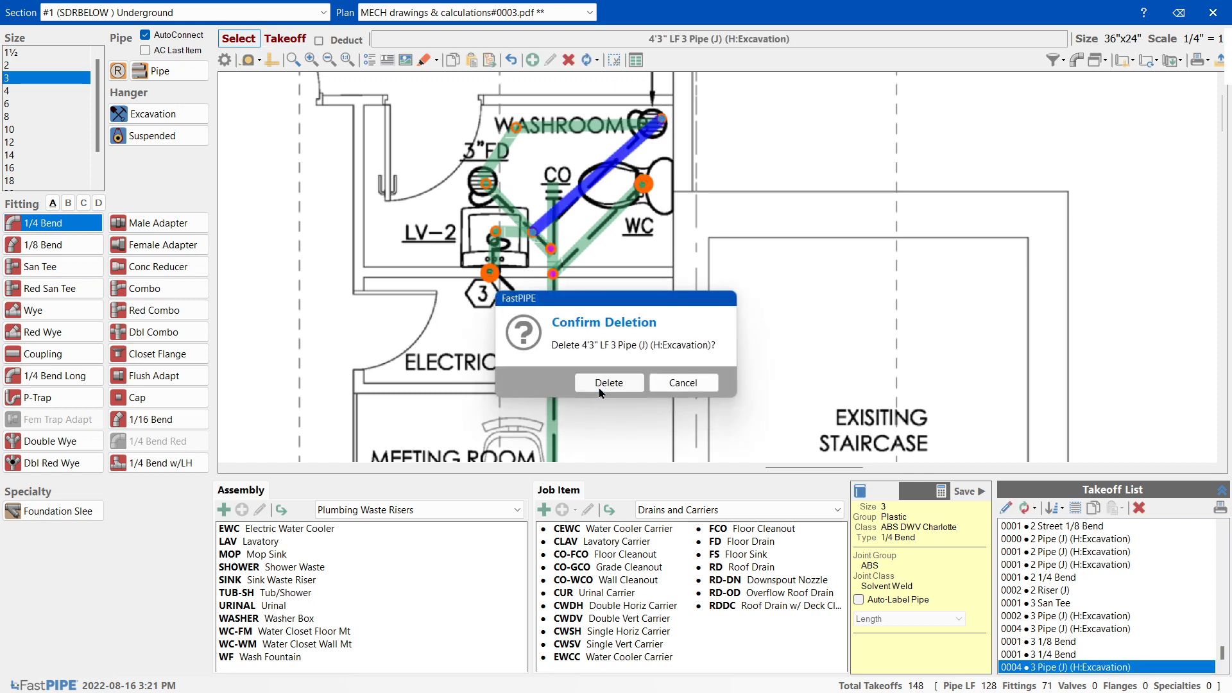
pyautogui.click(600, 387)
# - Add a 2 ft long 3-inch Riser at the 3" FFD and place a 3-inch FD Floor Drain on it
pyautogui.click(127, 96)
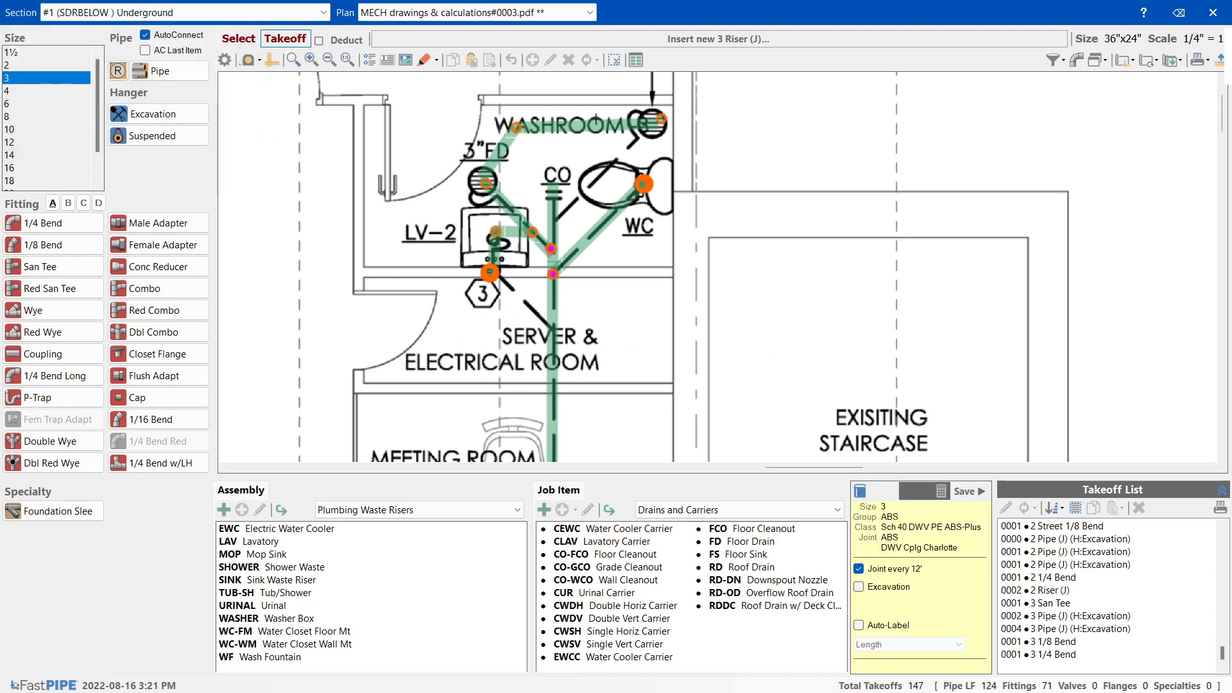
pyautogui.click(656, 123)
pyautogui.click(737, 541)
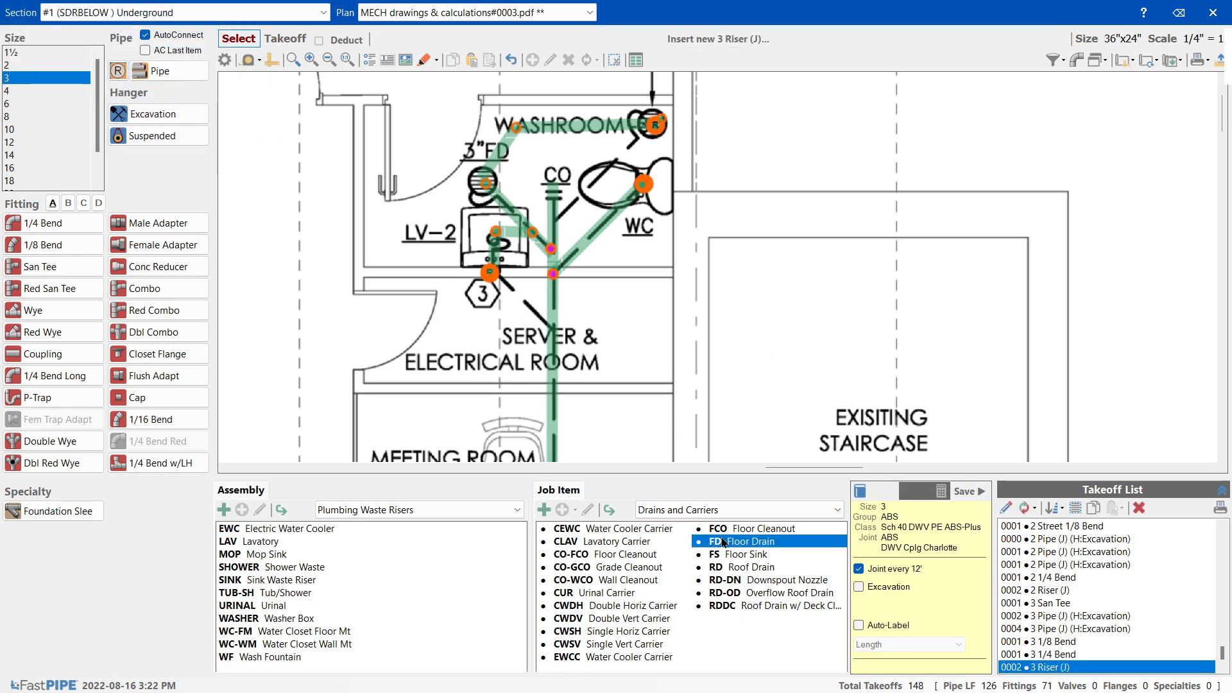
pyautogui.click(666, 557)
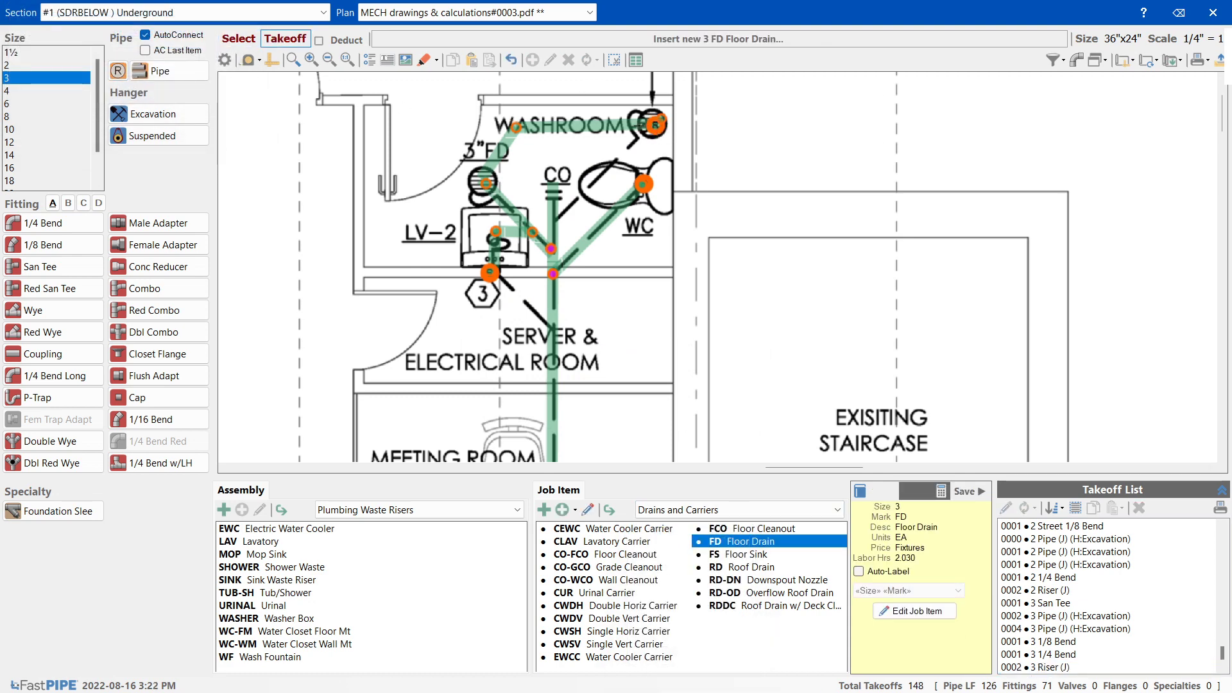
pyautogui.click(646, 122)
# - Examine the takeoff of the washroom by the staircase and of the women's washrooms on the plan
pyautogui.scroll(-2, 518, 234)
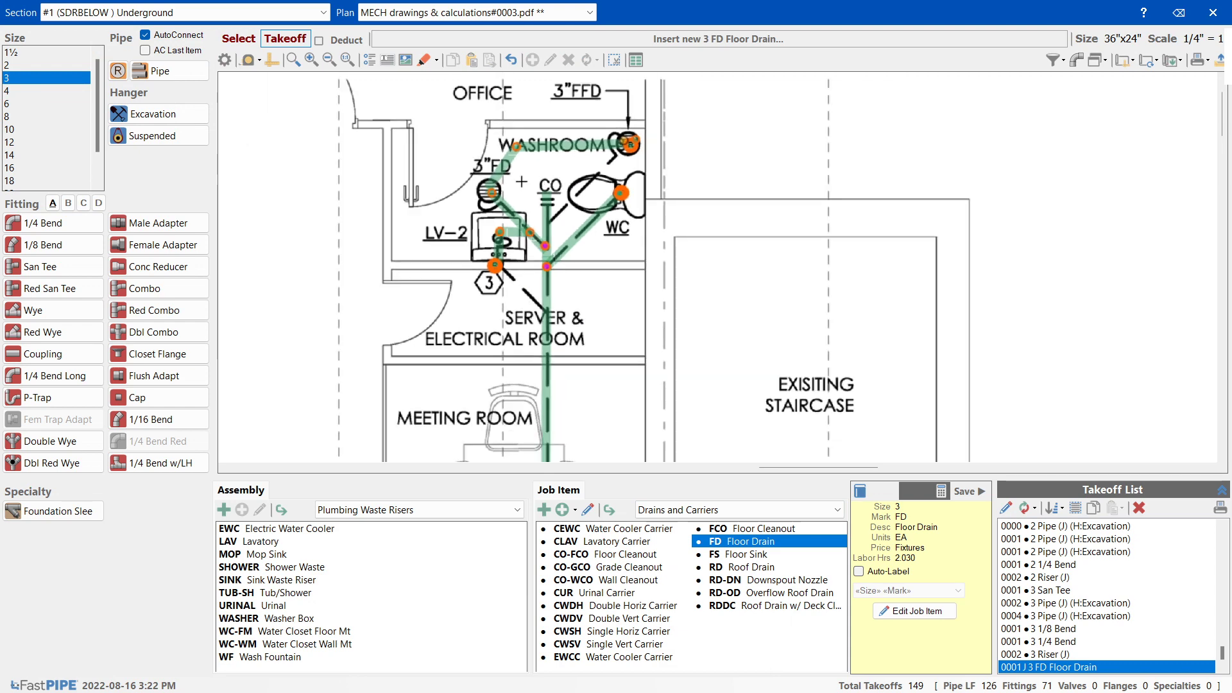
pyautogui.scroll(2, 521, 181)
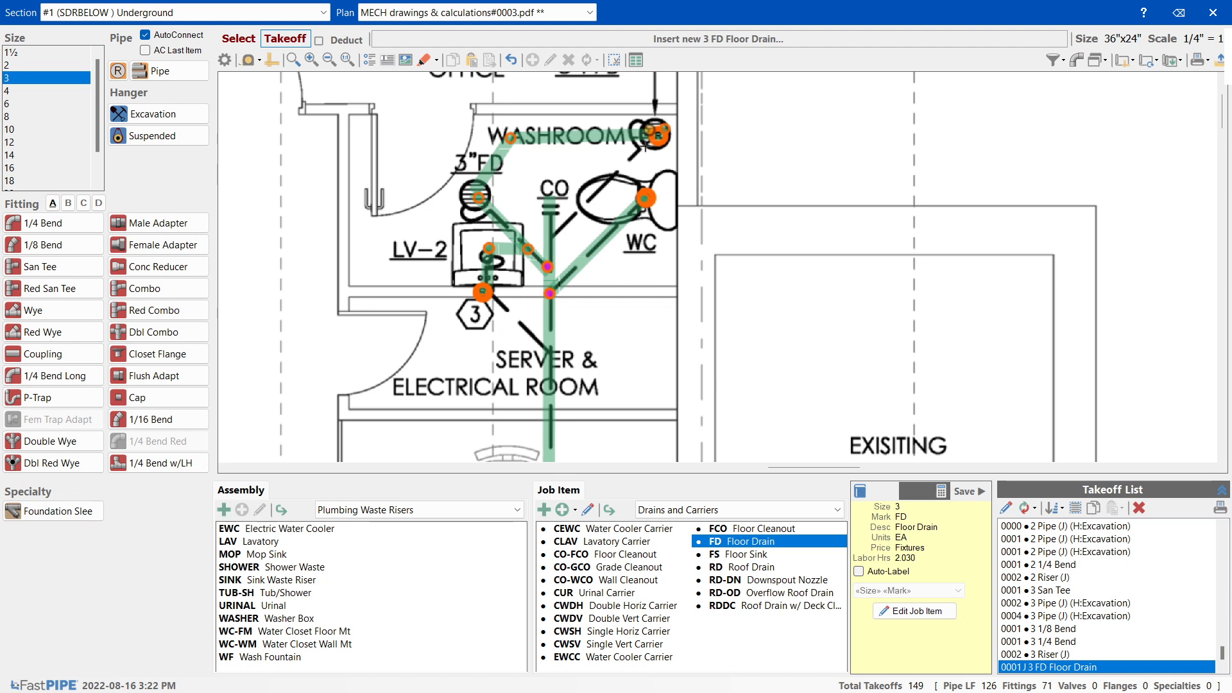
pyautogui.scroll(-3, 641, 145)
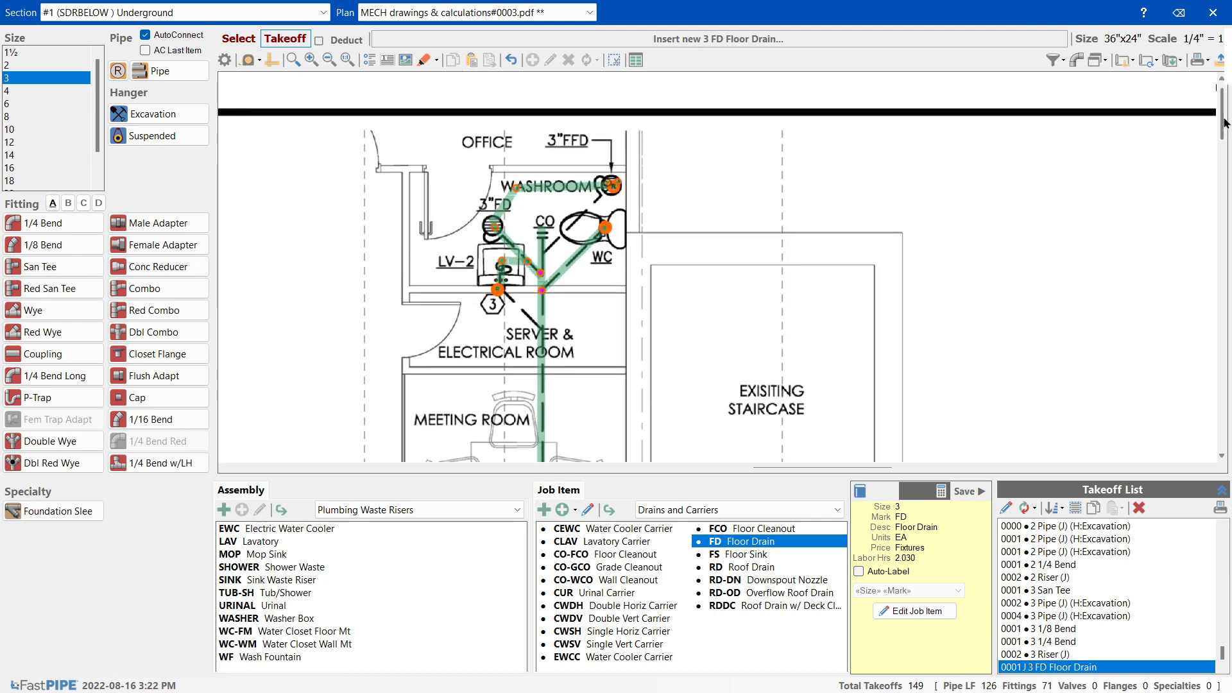
pyautogui.moveTo(1224, 120); pyautogui.dragTo(1230, 223)
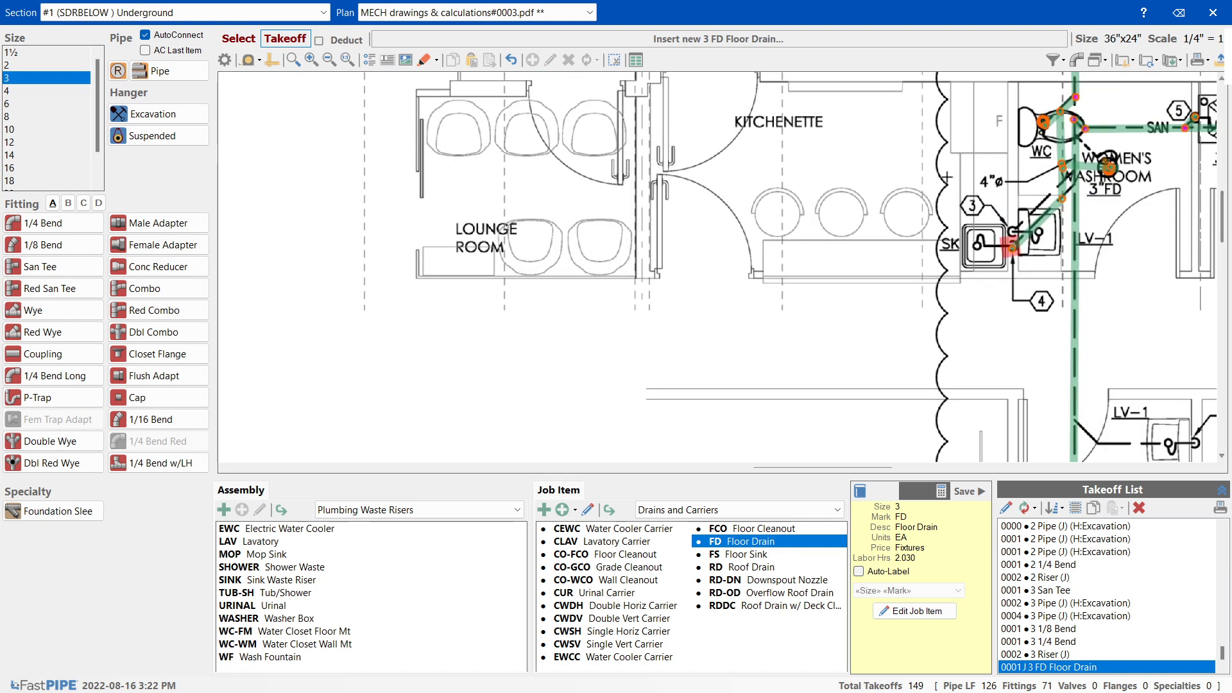
pyautogui.scroll(-4, 936, 184)
pyautogui.scroll(4, 1008, 174)
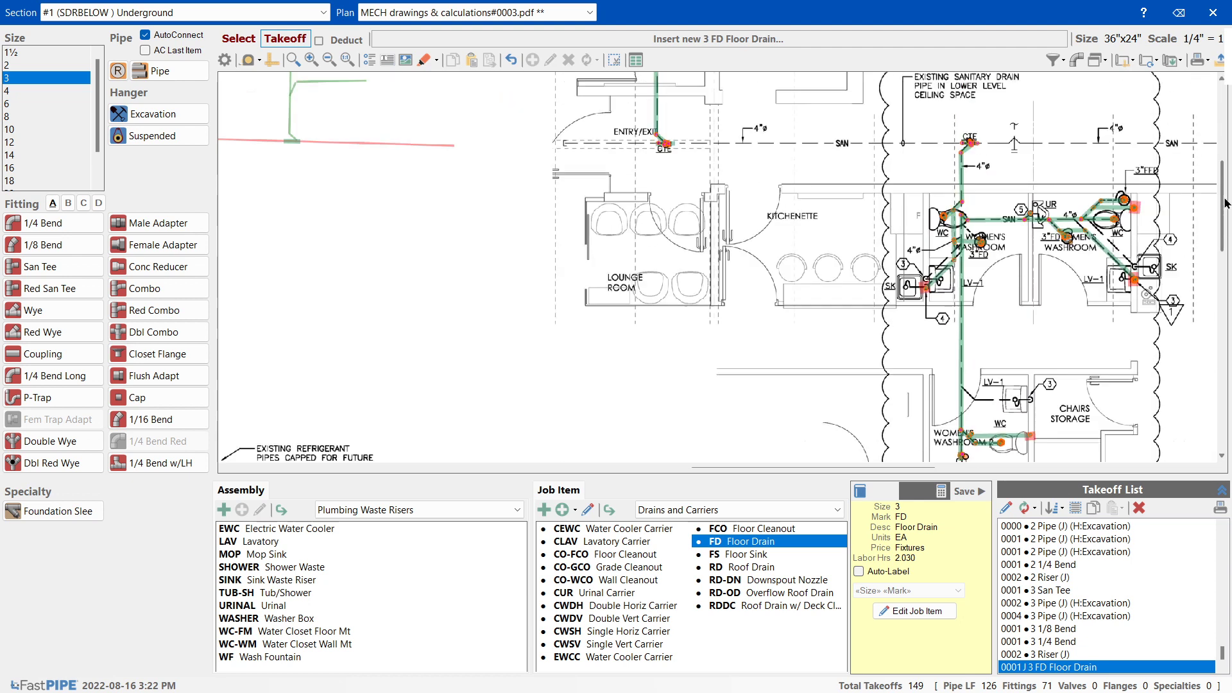
pyautogui.scroll(3, 730, 189)
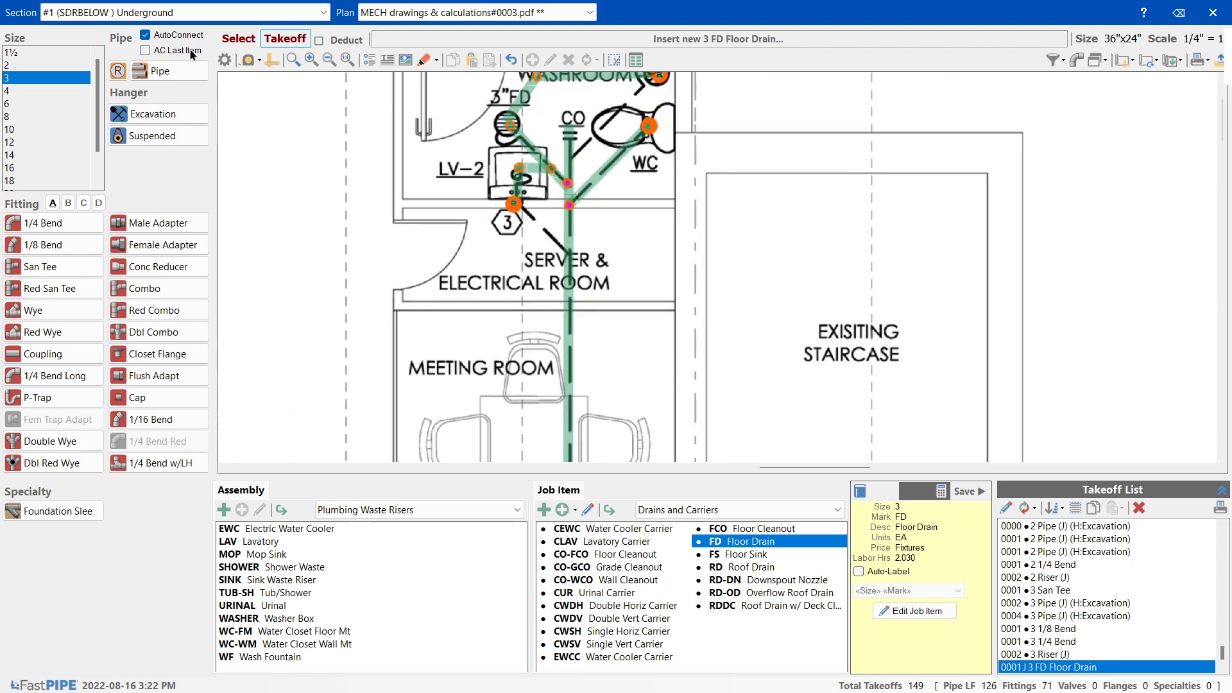
# - Draw a short red highlighter mark at the LV-2 lavatory riser
pyautogui.click(423, 59)
pyautogui.moveTo(497, 200)
pyautogui.mouseDown()
pyautogui.moveTo(525, 201)
pyautogui.moveTo(512, 203)
pyautogui.mouseUp()
pyautogui.press('Escape')
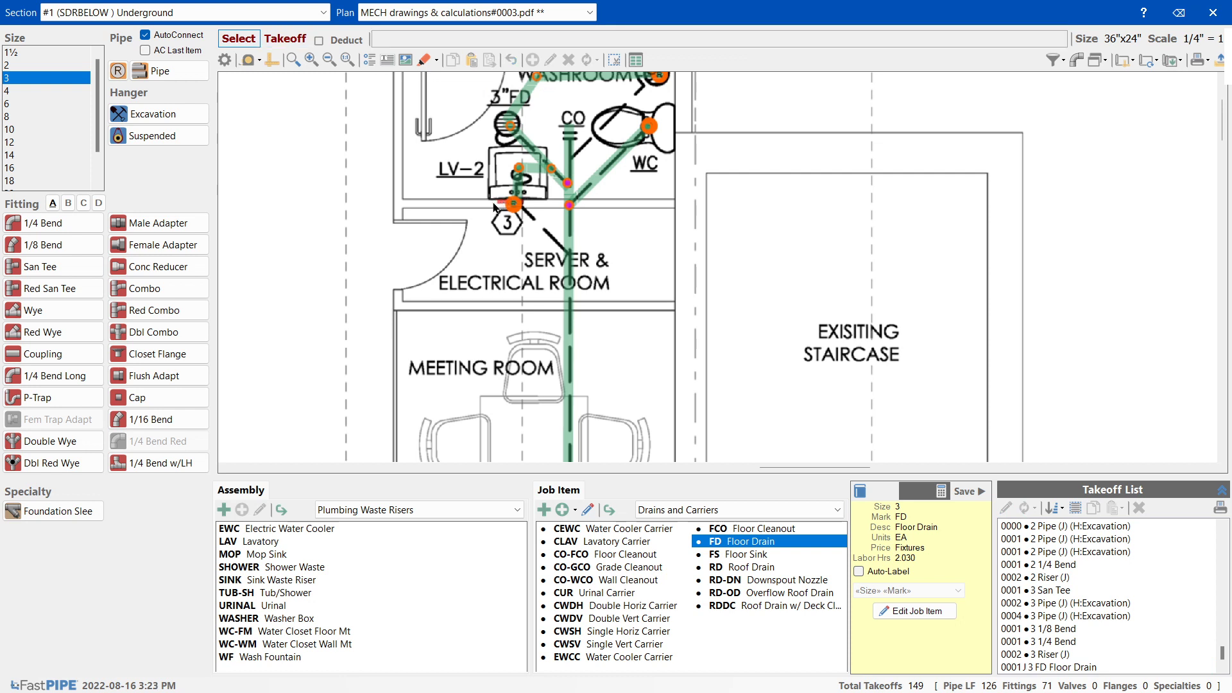
# - Thicken the red highlighter mark at the LV-2 lavatory so it covers the riser
pyautogui.click(423, 60)
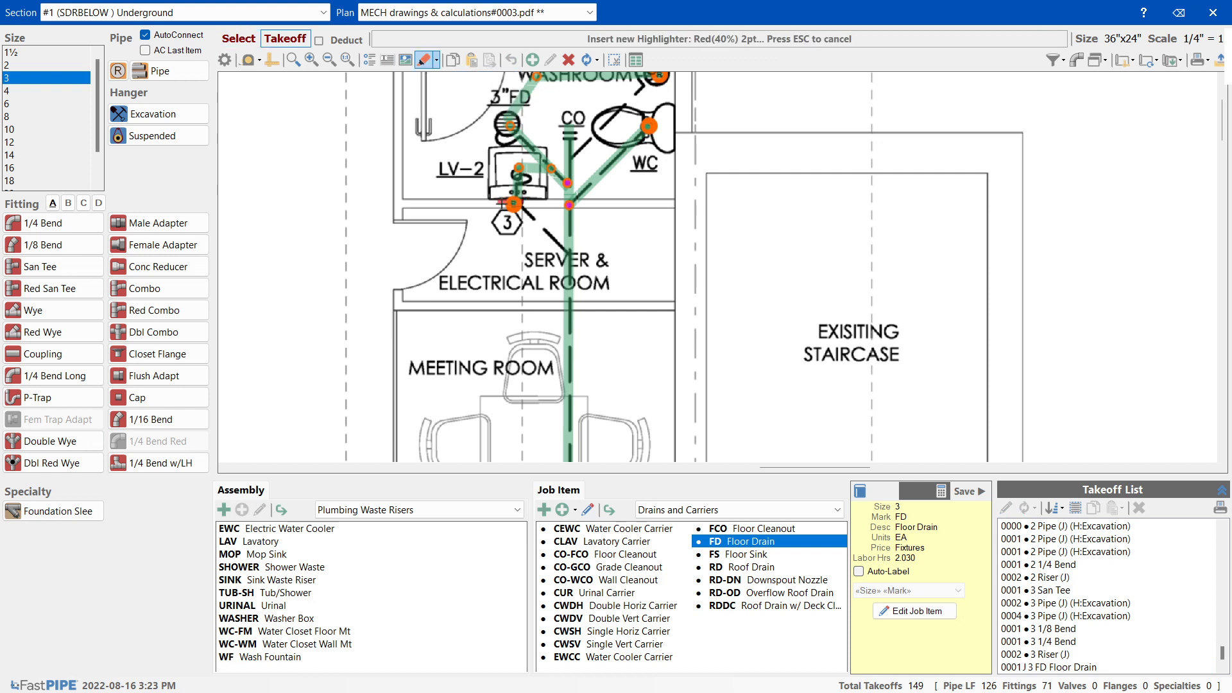
pyautogui.press('Escape')
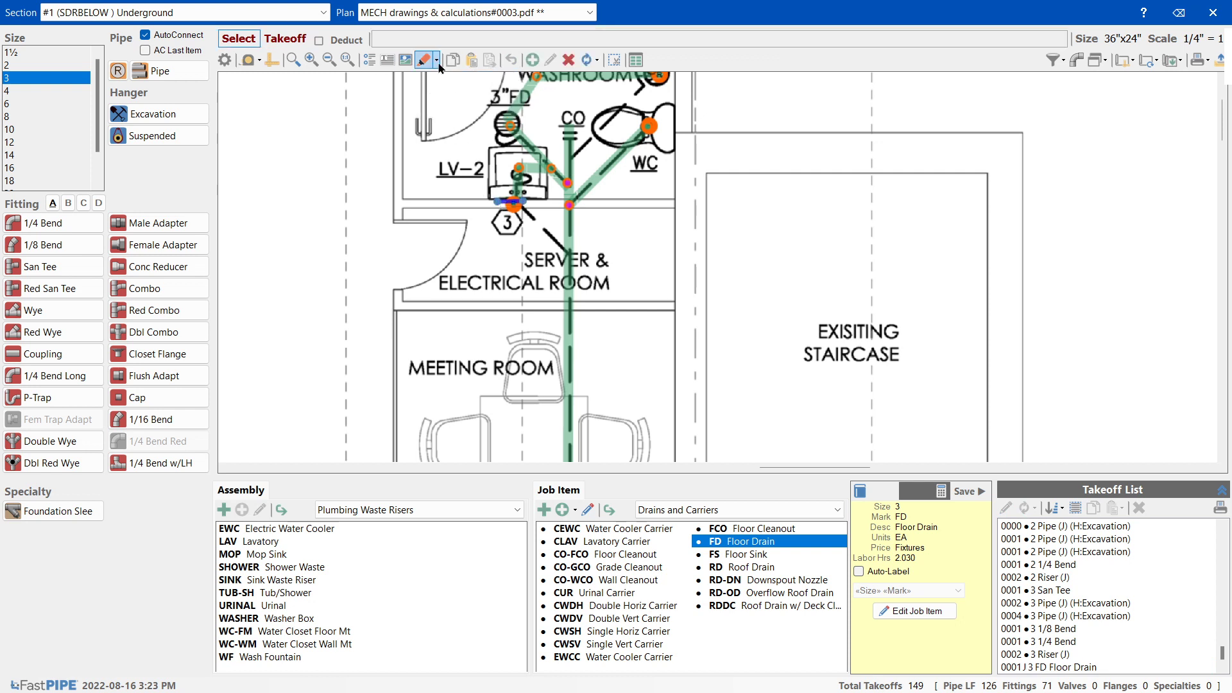
pyautogui.click(436, 59)
pyautogui.moveTo(468, 108)
pyautogui.click(555, 197)
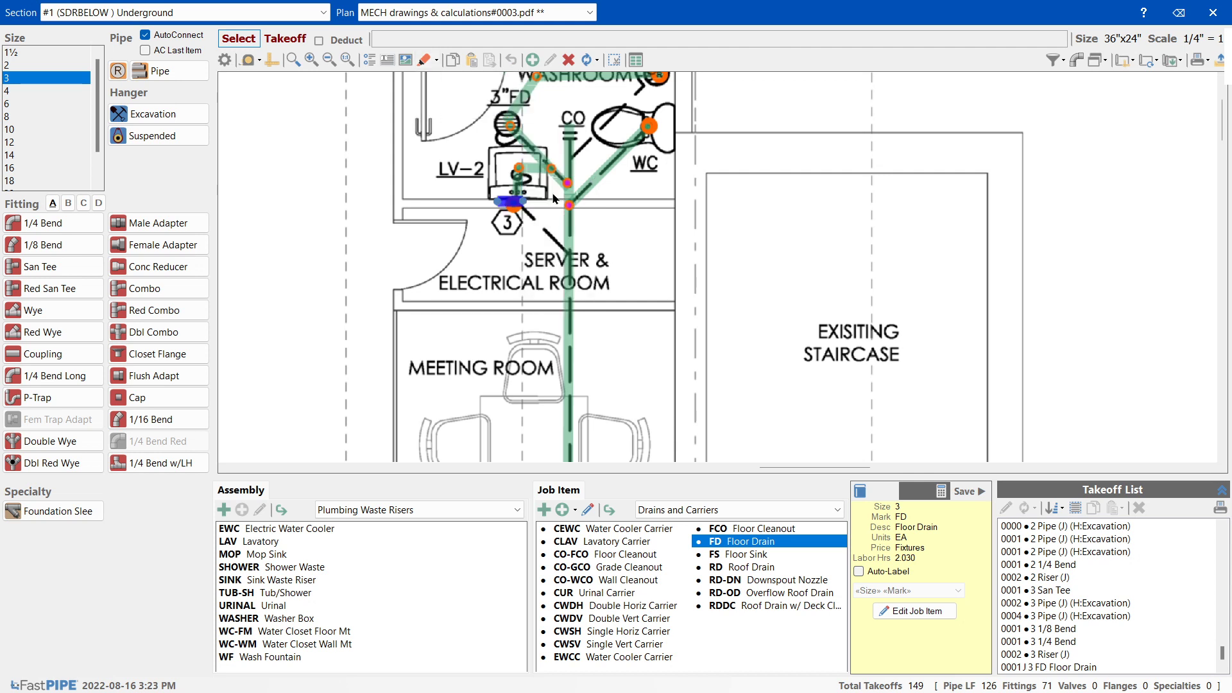
pyautogui.click(487, 259)
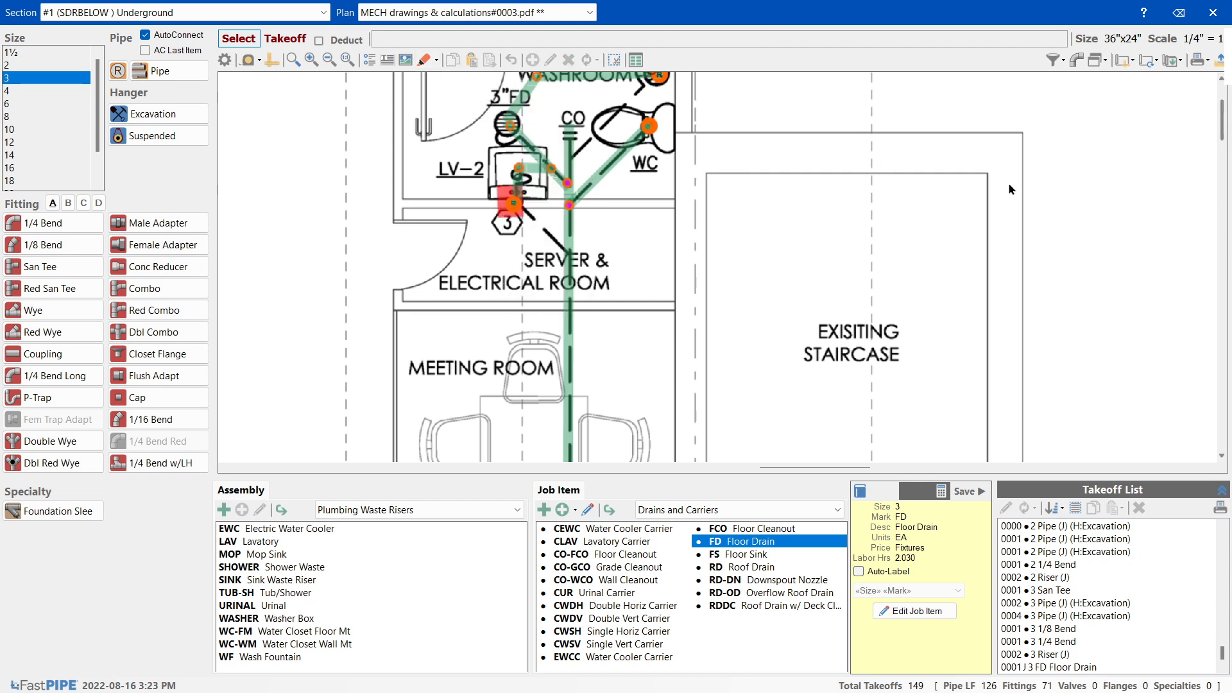
# - Look over the complete drainage takeoff on the plan, and save and close it
pyautogui.scroll(-2, 907, 215)
pyautogui.moveTo(1226, 153); pyautogui.dragTo(1226, 217)
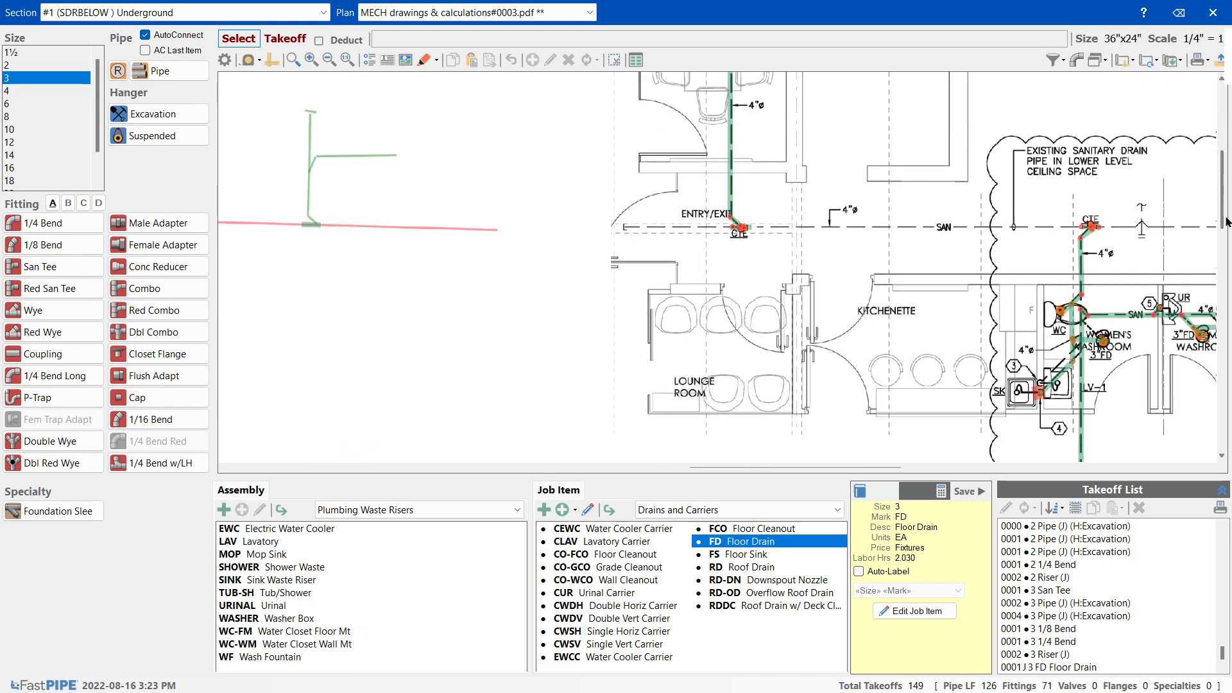
pyautogui.moveTo(844, 472); pyautogui.dragTo(910, 469)
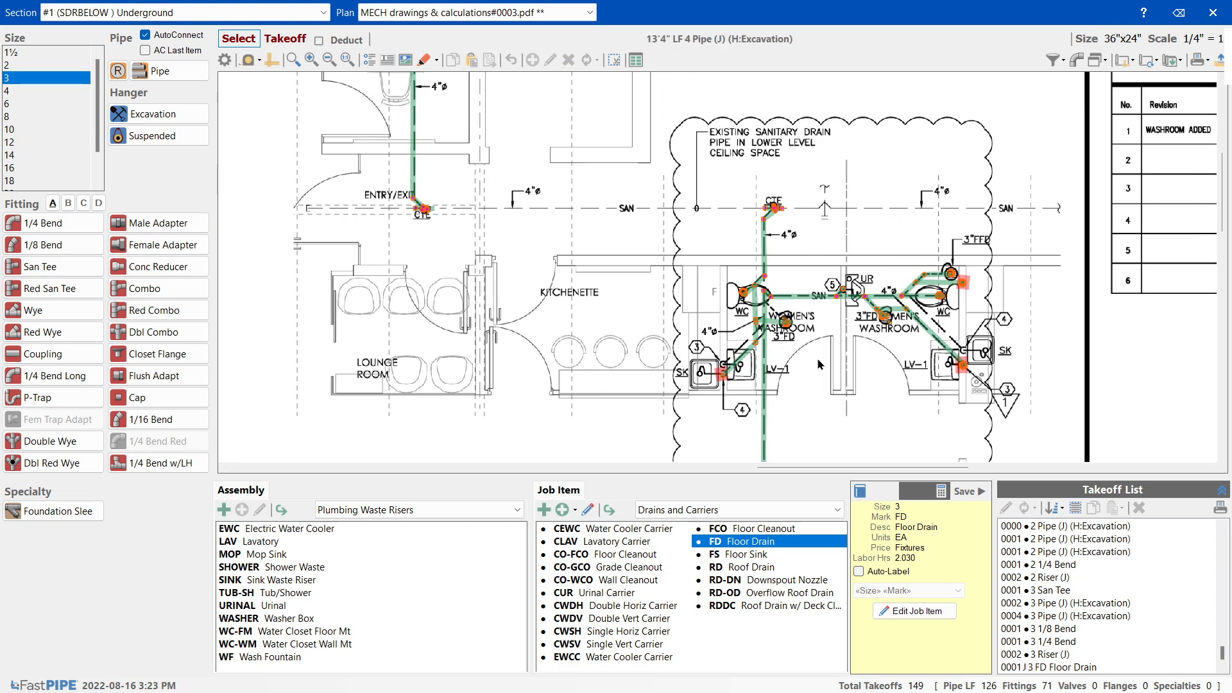
pyautogui.scroll(-3, 818, 365)
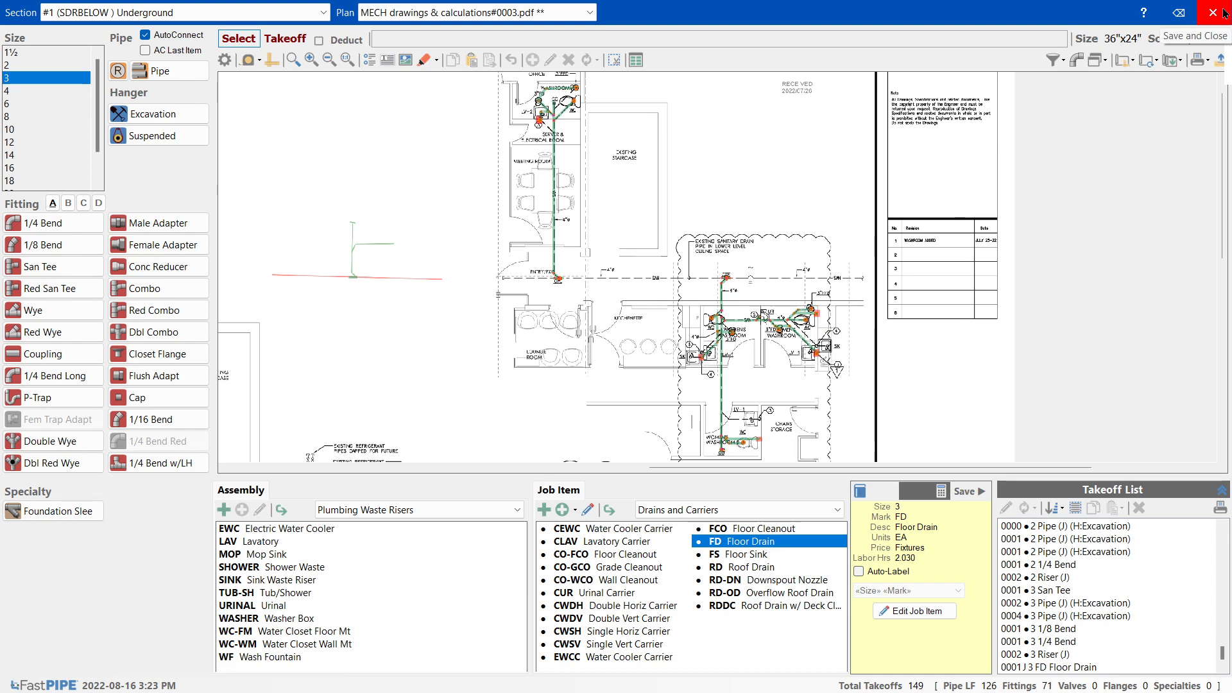
pyautogui.click(1224, 12)
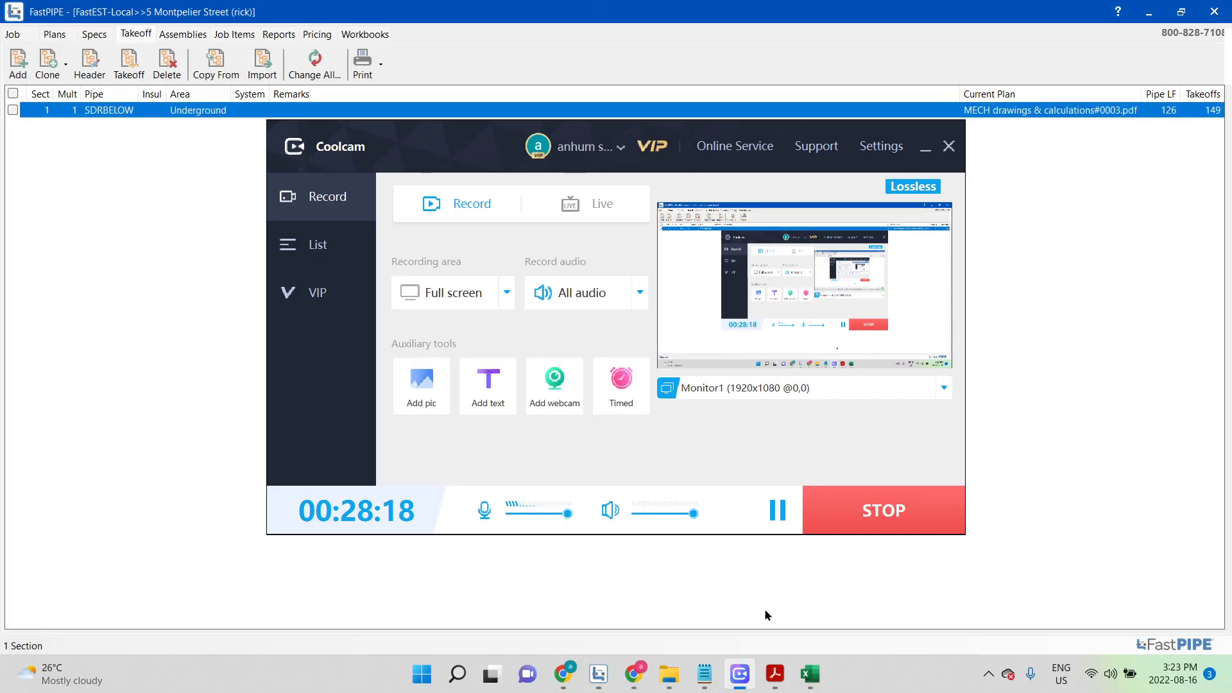